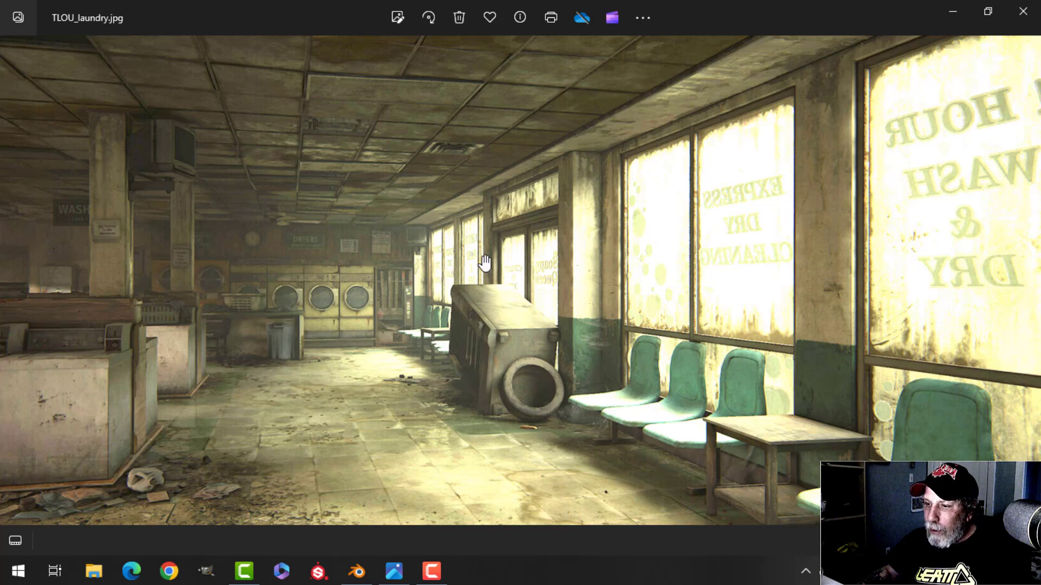
# - Switch to Blender and set the scene's unit system to Imperial
pyautogui.click(356, 571)
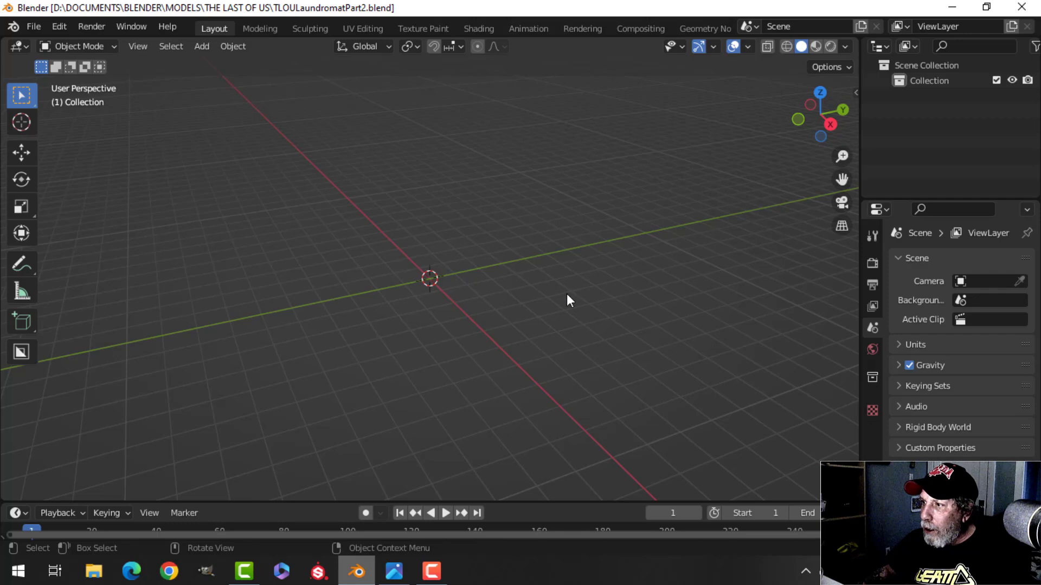
pyautogui.click(872, 328)
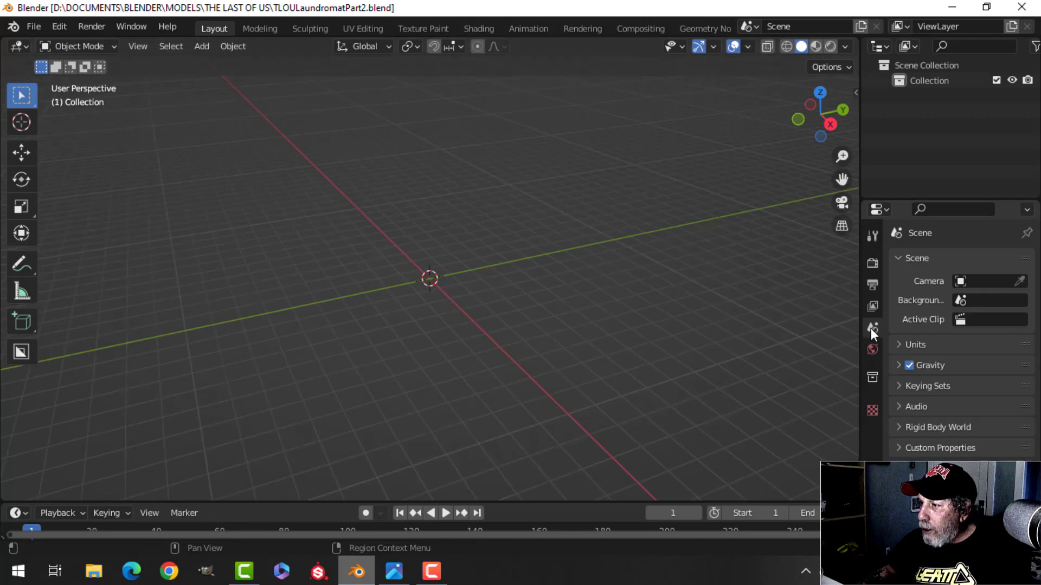
pyautogui.click(901, 345)
pyautogui.click(985, 367)
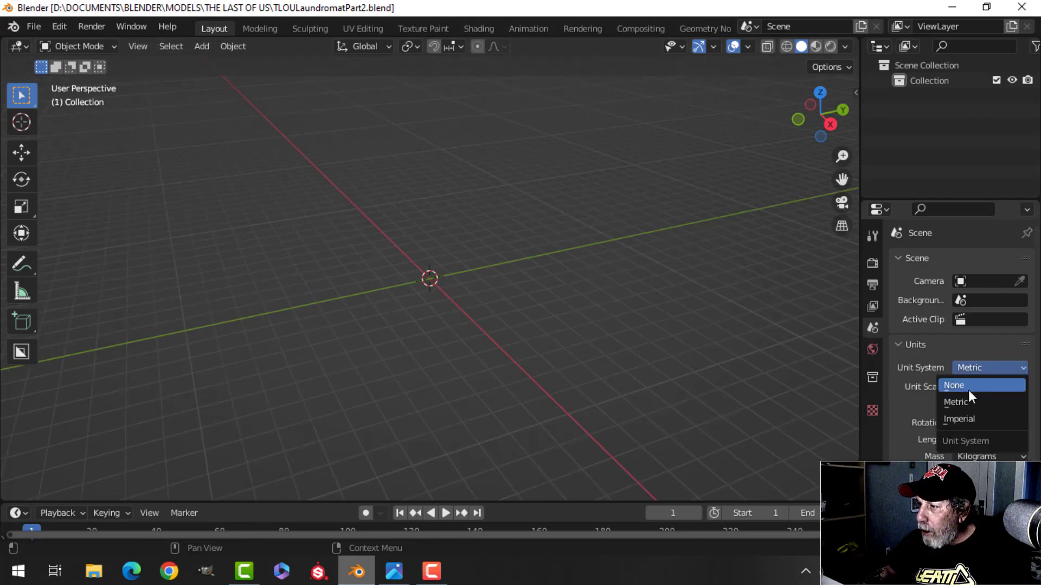
pyautogui.click(965, 418)
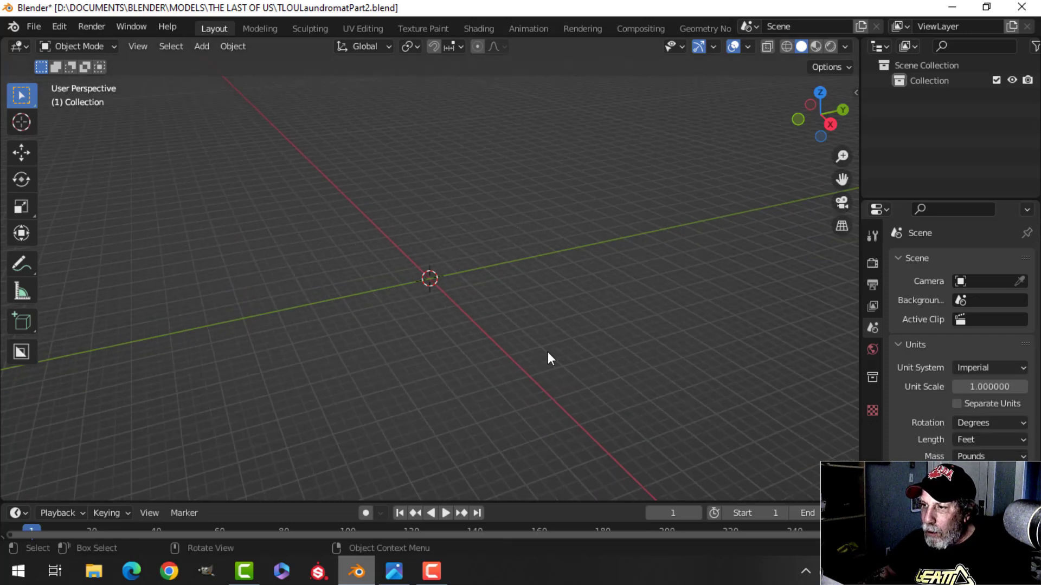
# - Add a cube and raise its mesh in Edit Mode until its base sits on the ground at the object's origin
pyautogui.hotkey('shift', 'a')
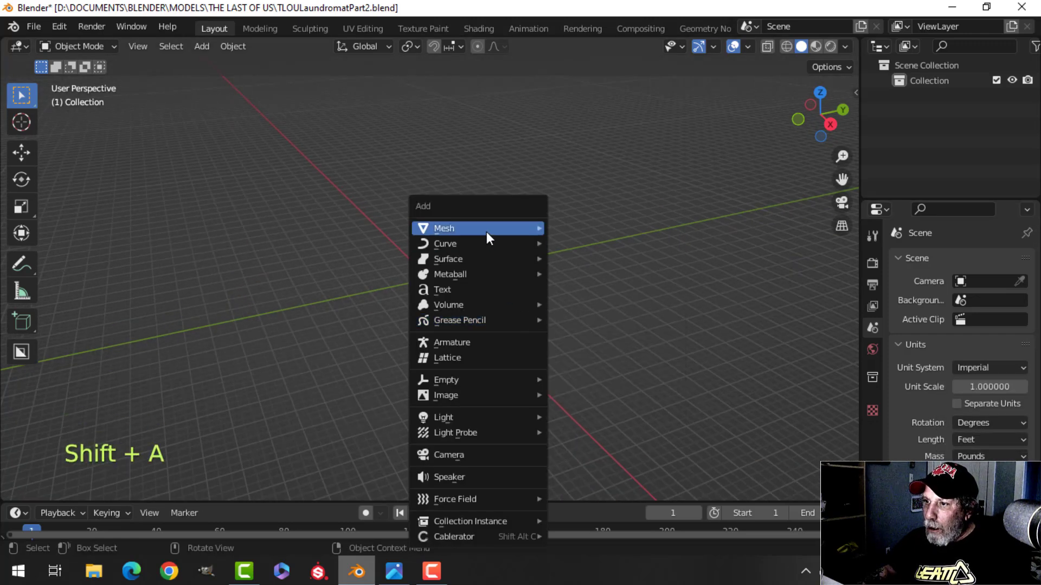
pyautogui.moveTo(487, 232)
pyautogui.click(593, 243)
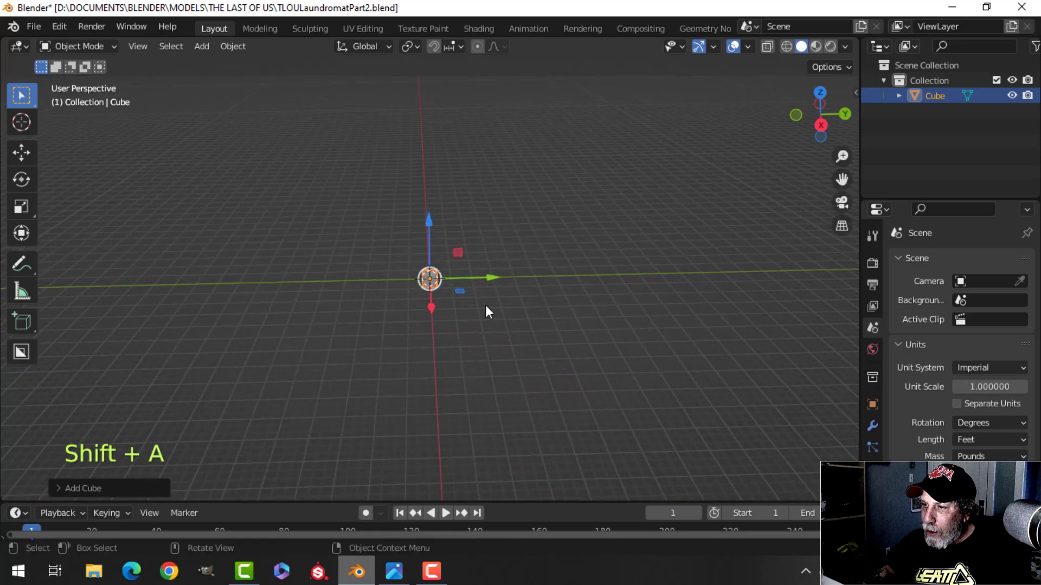
pyautogui.press('KP_Decimal')
pyautogui.scroll(-6, 506, 295)
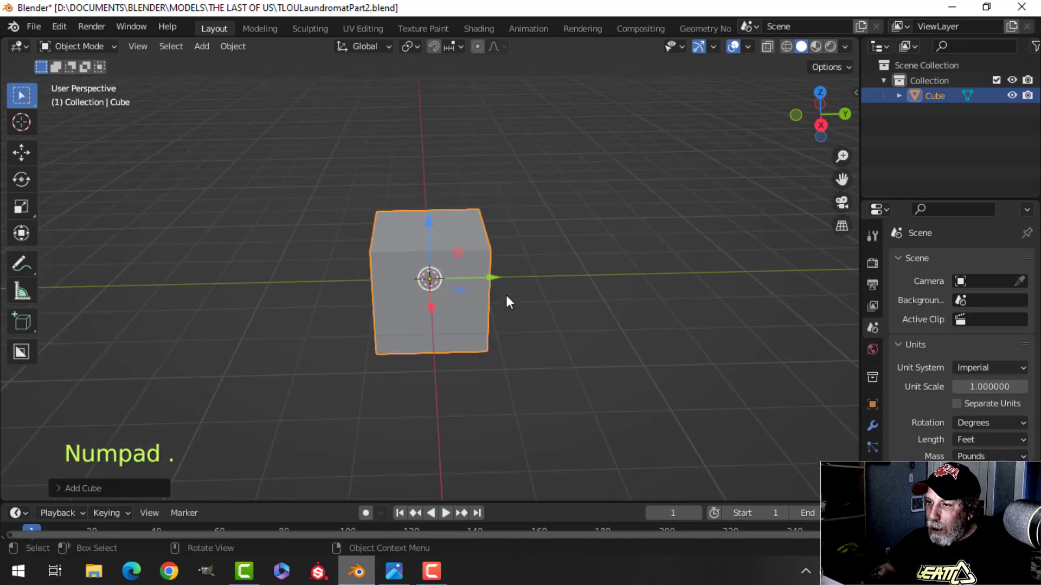
pyautogui.moveTo(506, 294); pyautogui.dragTo(558, 290, button='middle')
pyautogui.press('Tab')
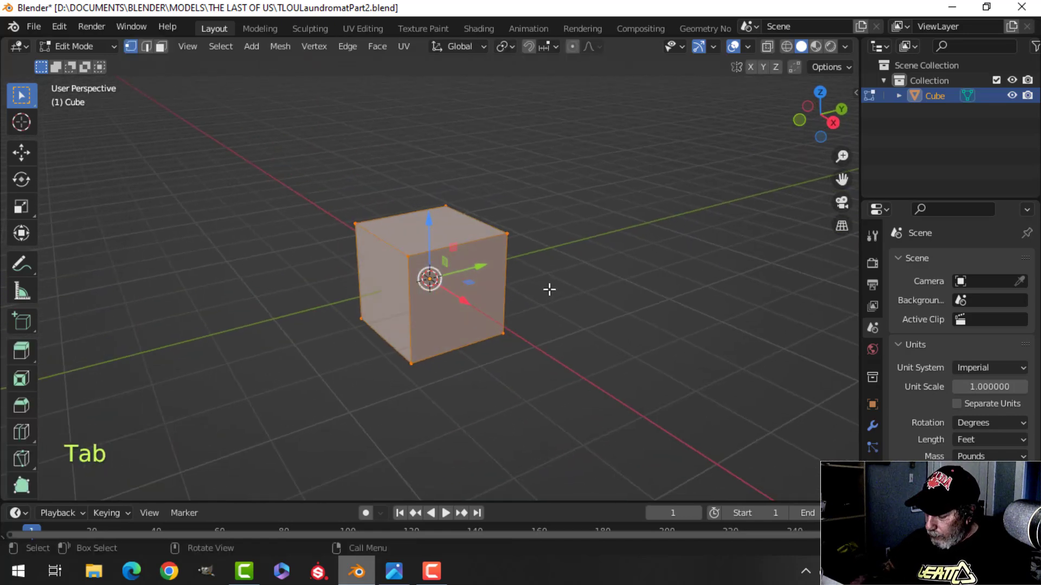
pyautogui.press('KP_1')
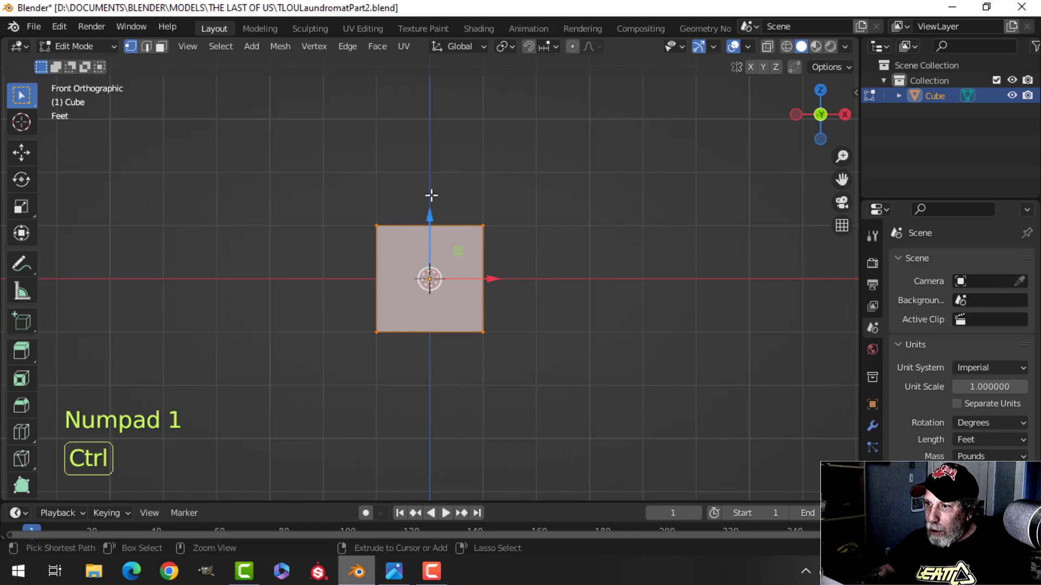
pyautogui.moveTo(430, 217); pyautogui.dragTo(486, 182)
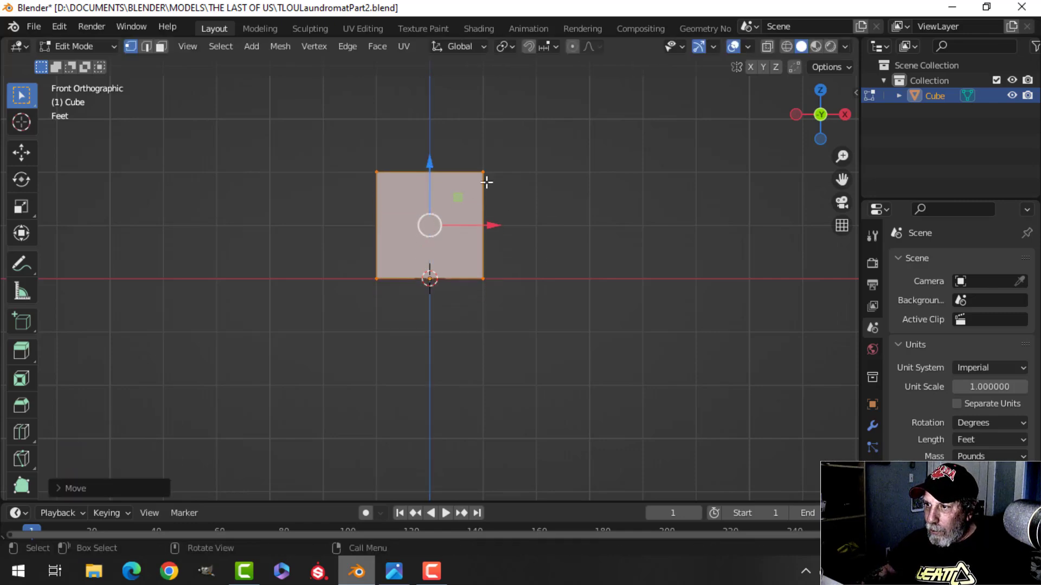
# - Scale the cube's mesh in X and Y only to about 0.81 ft wide, then return to Object Mode
pyautogui.moveTo(486, 182); pyautogui.dragTo(502, 324, button='middle')
pyautogui.scroll(3, 481, 292)
pyautogui.scroll(-3, 481, 293)
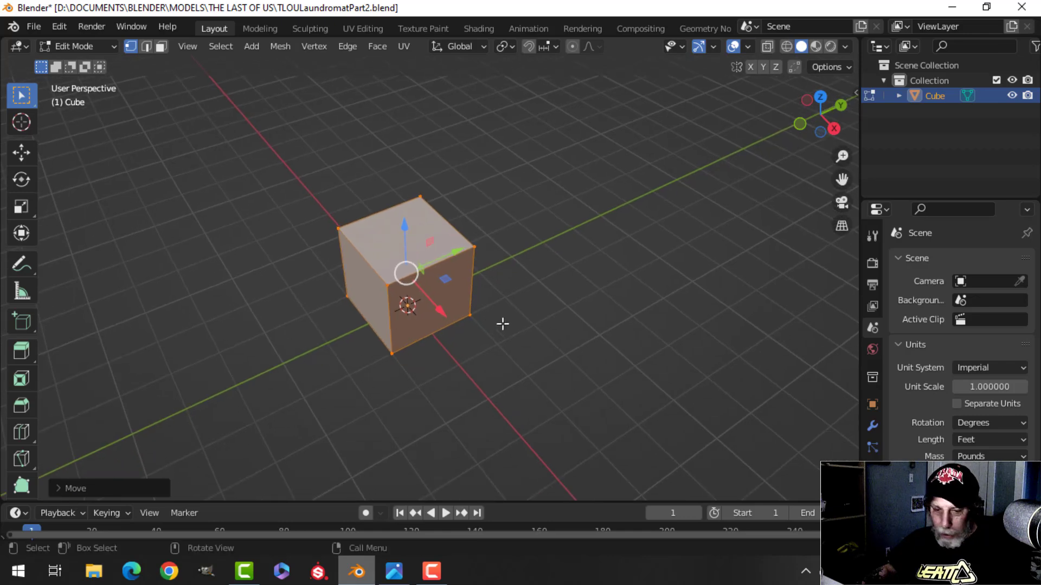
pyautogui.press('s')
pyautogui.hotkey('shift', 'z')
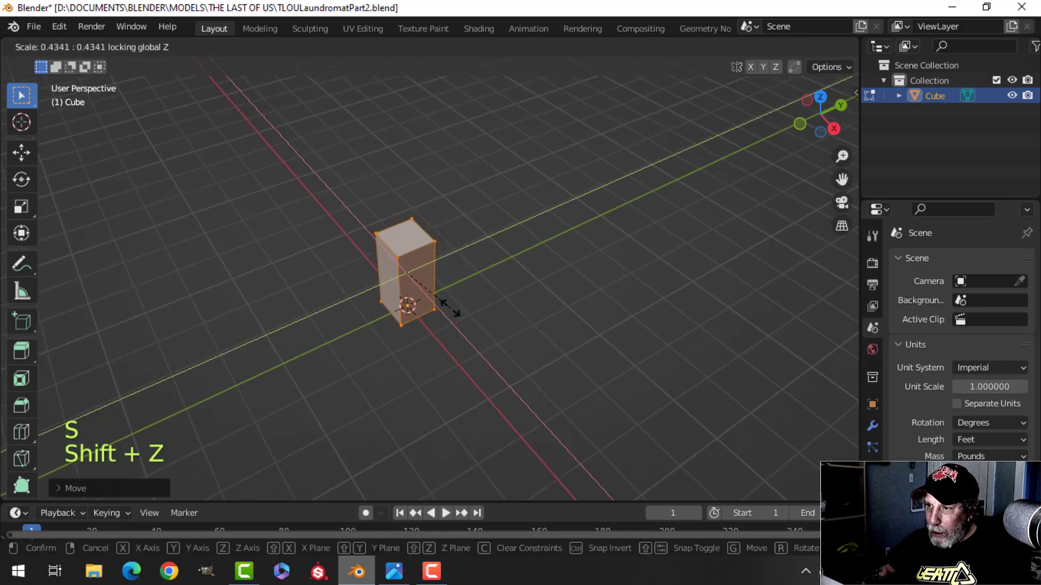
pyautogui.click(450, 307)
pyautogui.press('Tab')
# - Set the block's Z dimension to 6 ft
pyautogui.moveTo(493, 298); pyautogui.dragTo(415, 253, button='middle')
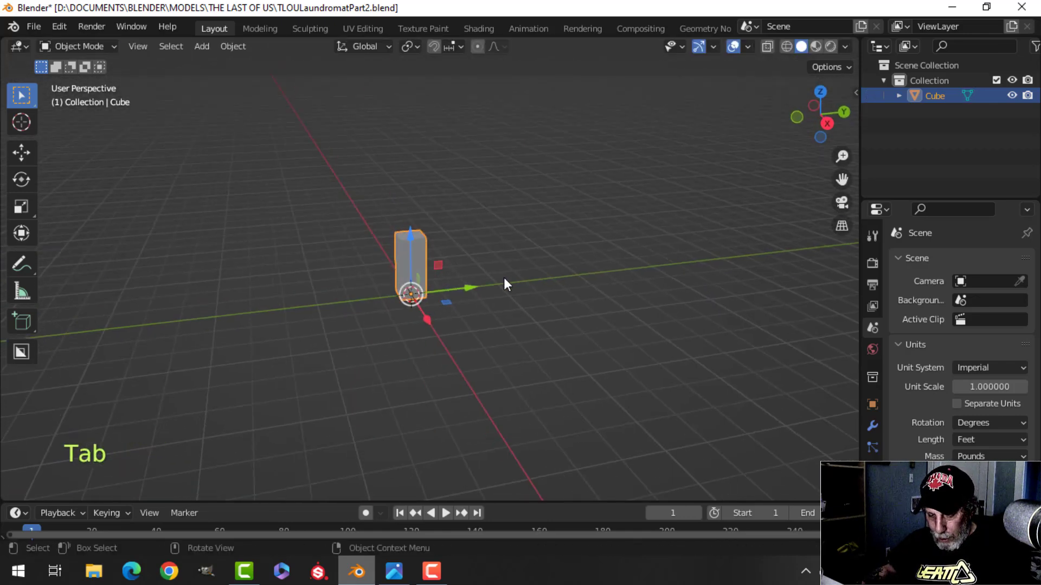
pyautogui.press('n')
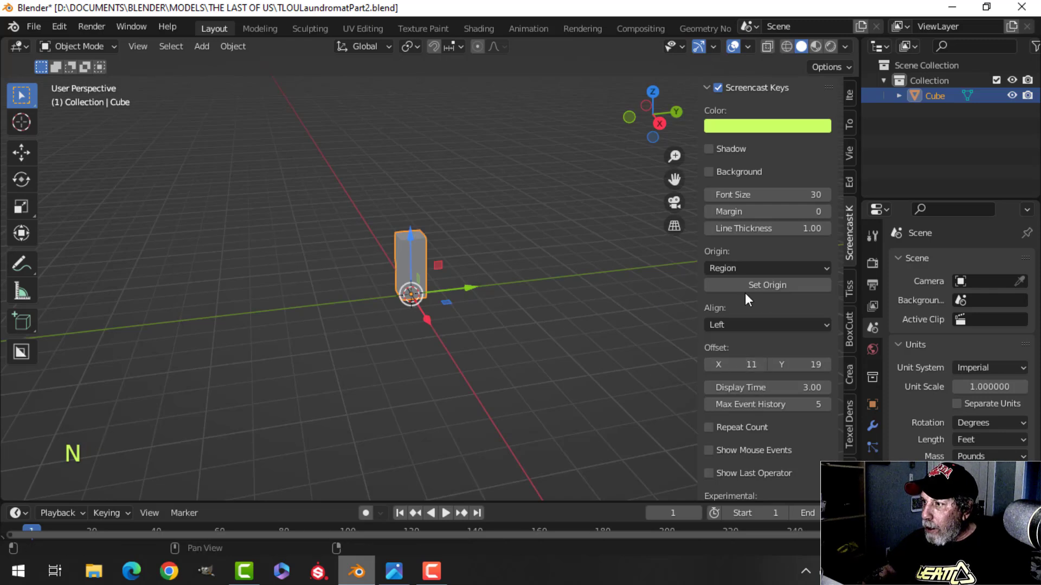
pyautogui.click(850, 95)
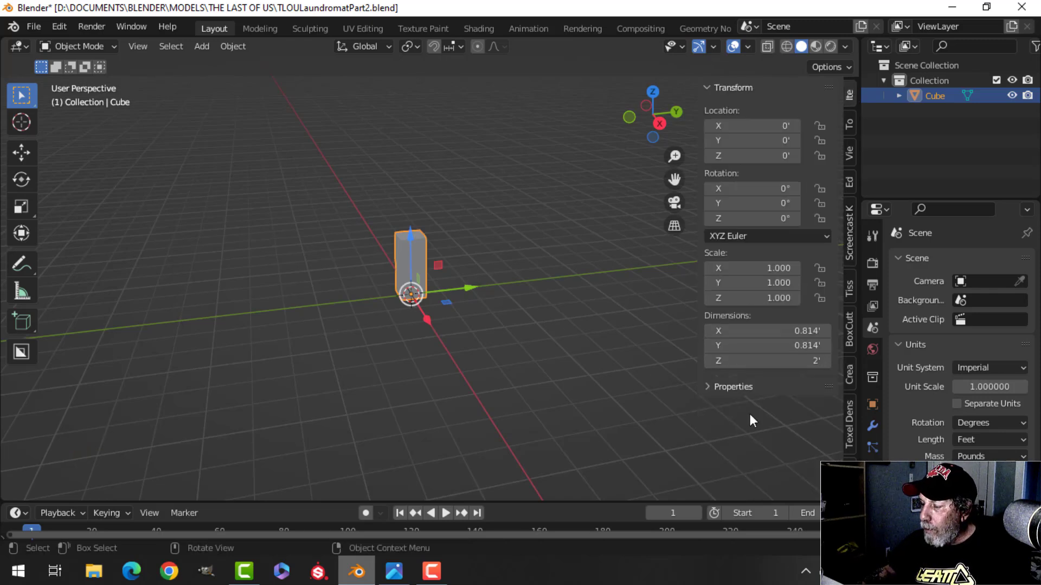
pyautogui.click(815, 360)
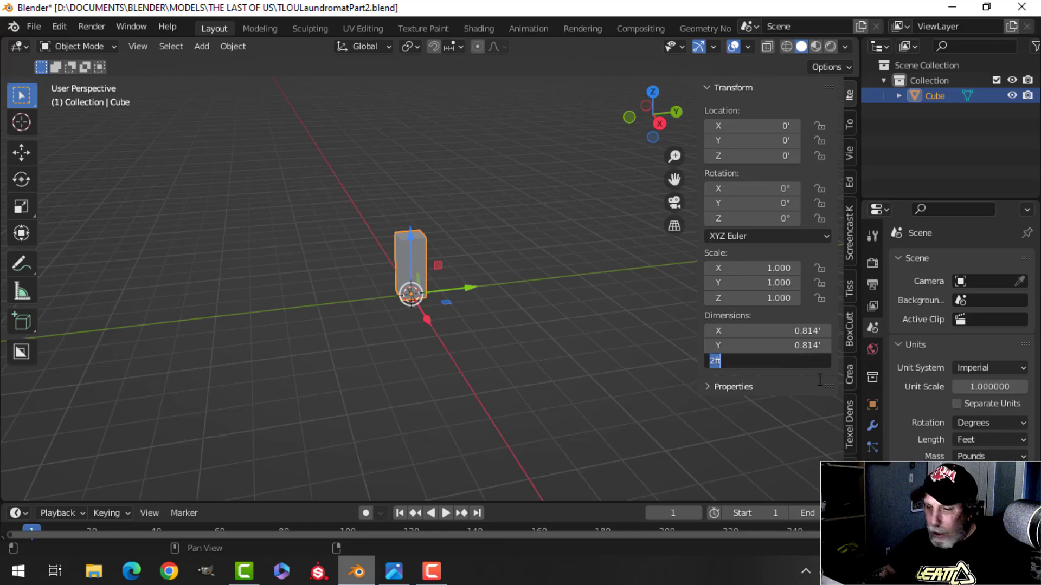
pyautogui.write('6')
pyautogui.press('Return')
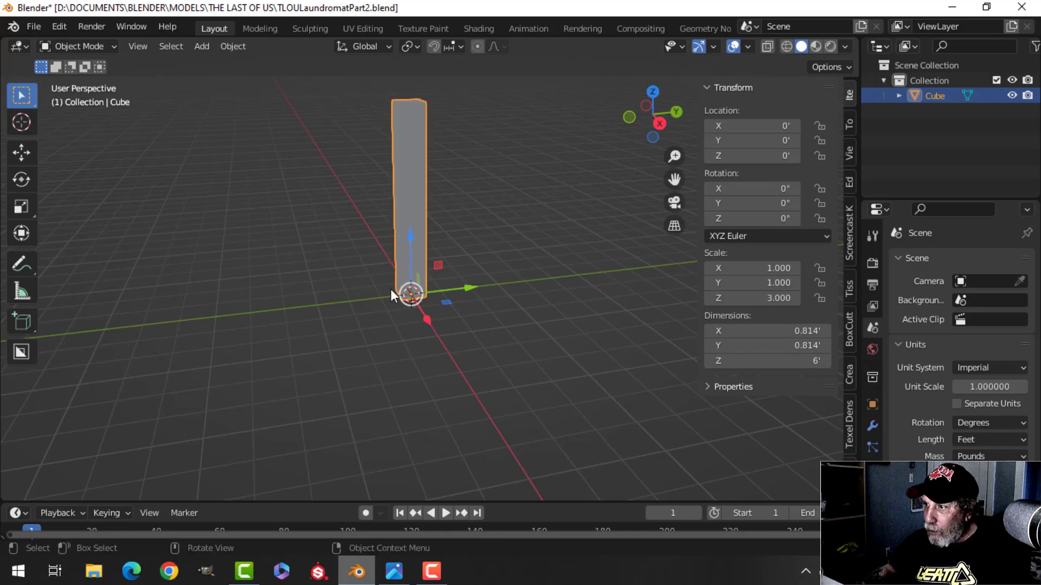
pyautogui.press('n')
# - Move the 6 ft block along the negative Y axis, away from the world origin
pyautogui.moveTo(509, 287); pyautogui.dragTo(456, 316, button='middle')
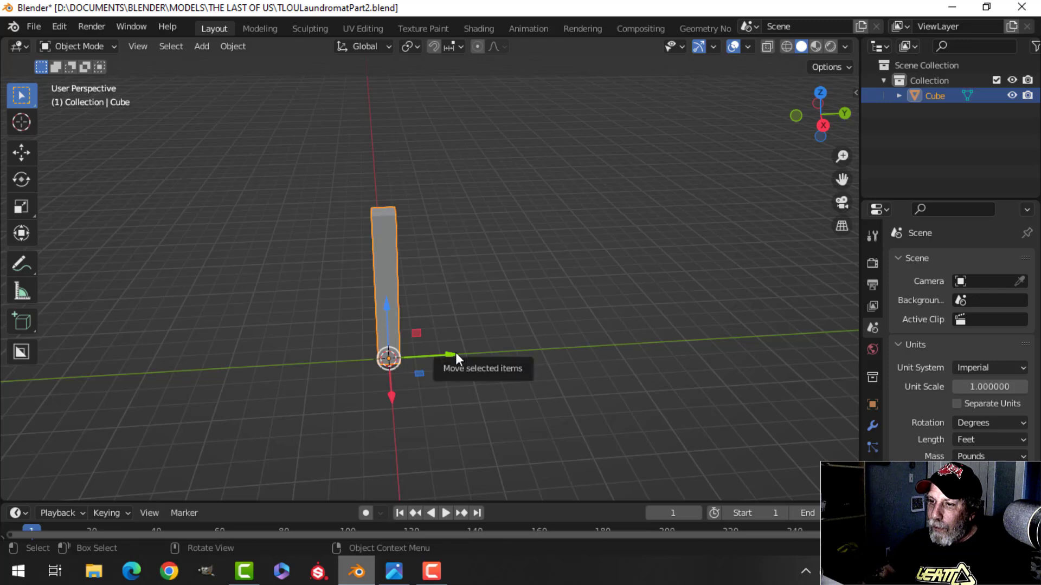
pyautogui.moveTo(456, 355); pyautogui.dragTo(298, 352)
pyautogui.moveTo(408, 332); pyautogui.dragTo(431, 309, button='middle')
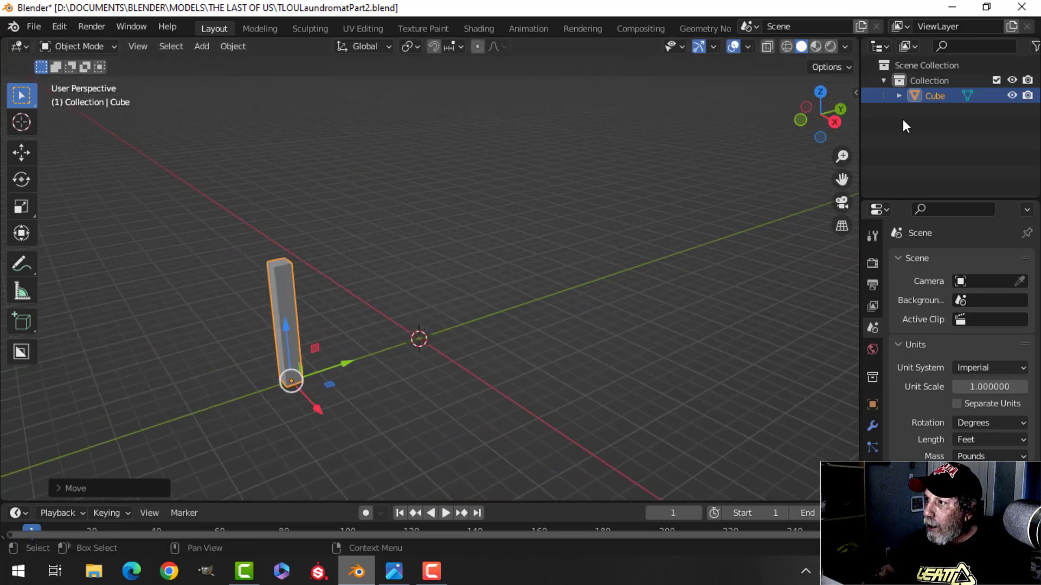
# - Rename the block as person and save the file
pyautogui.doubleClick(936, 97)
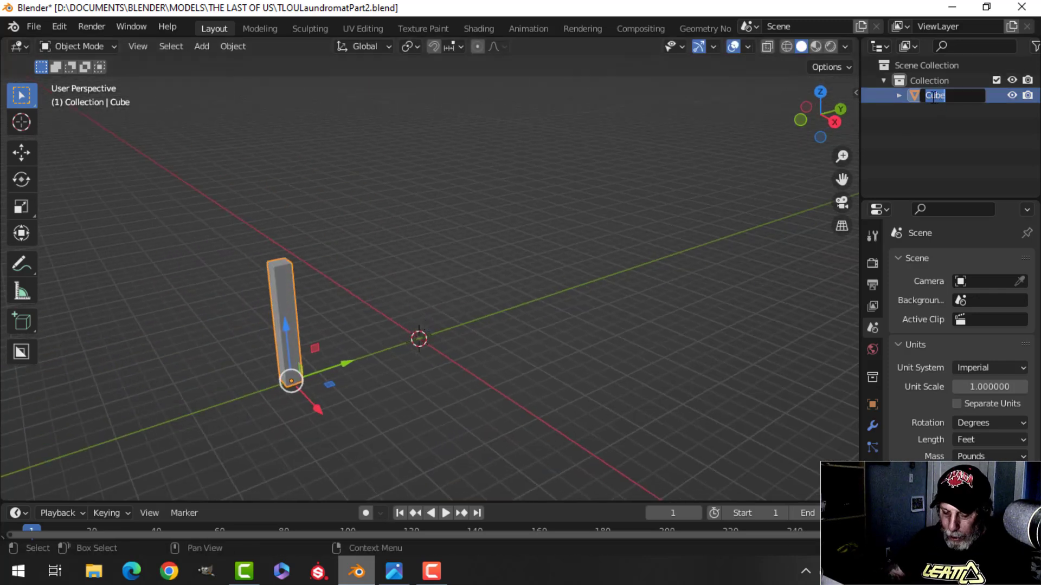
pyautogui.press('Return')
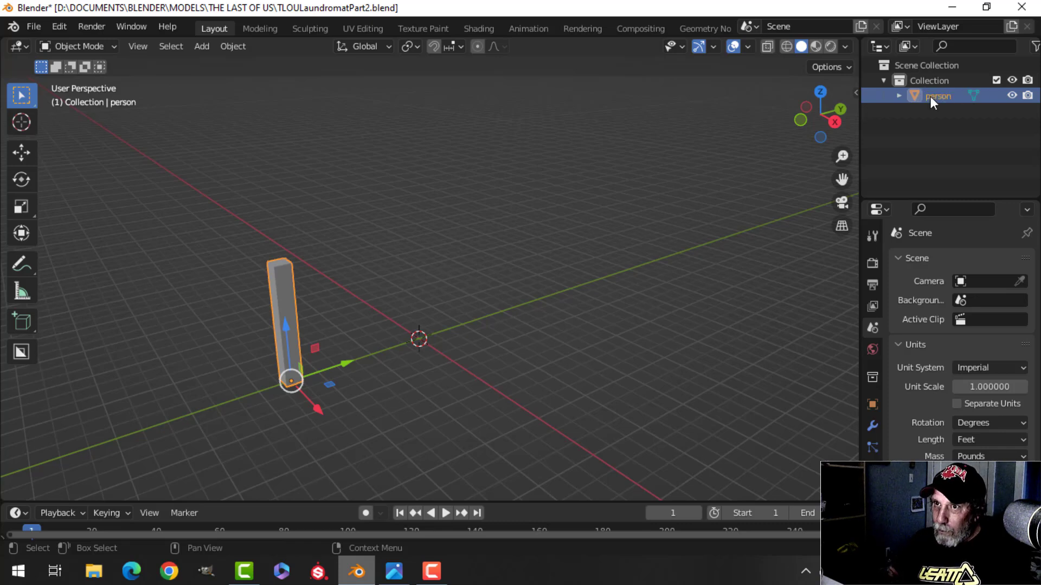
pyautogui.hotkey('ctrl', 's')
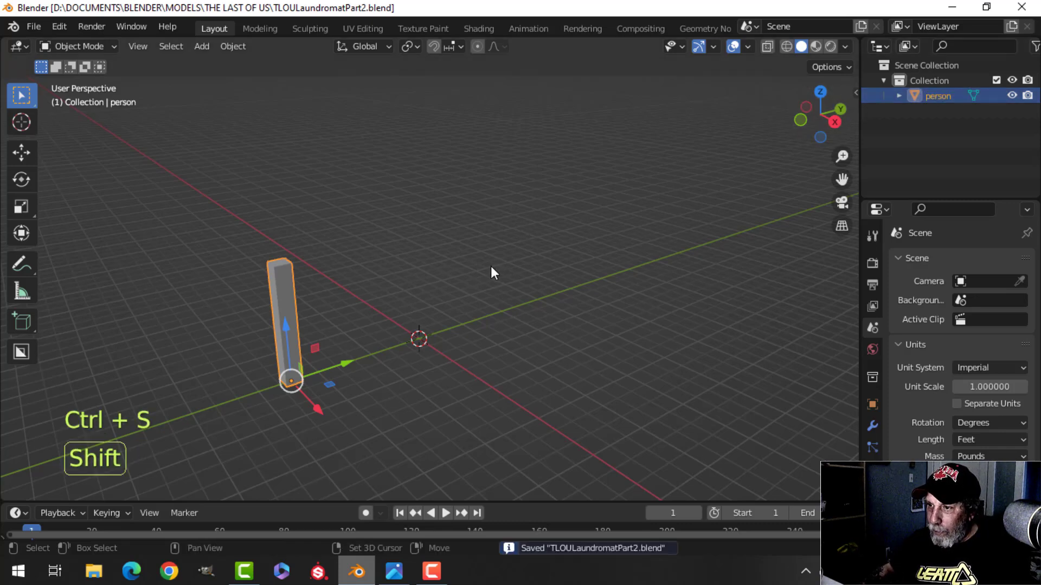
# - Add a plane at the world origin and enter Edit Mode on it
pyautogui.keyDown('shift'); pyautogui.moveTo(490, 271); pyautogui.dragTo(497, 249, button='middle'); pyautogui.keyUp('shift')
pyautogui.hotkey('shift', 'a')
pyautogui.moveTo(504, 226)
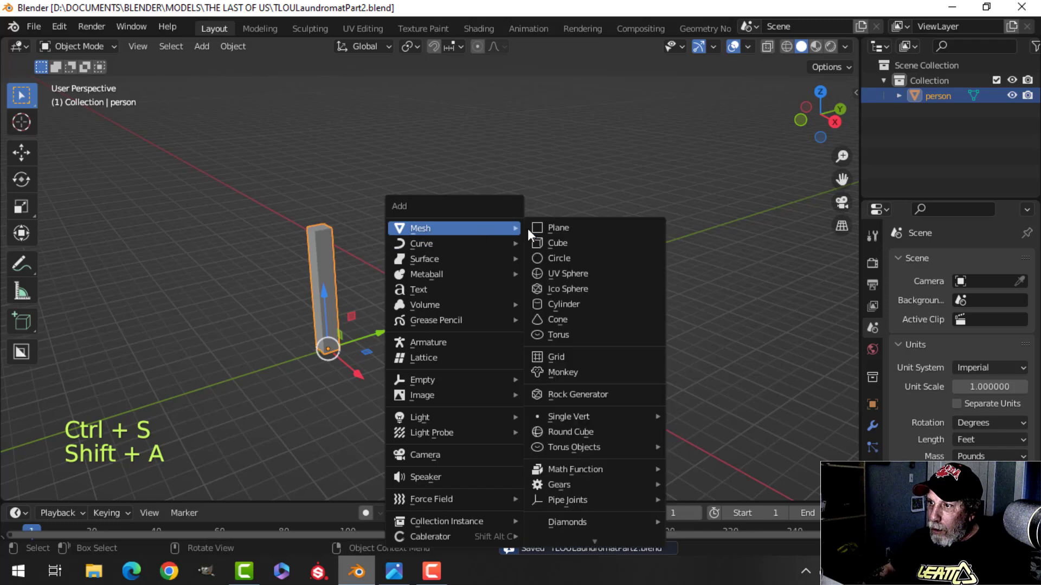
pyautogui.click(558, 227)
pyautogui.press('Tab')
# - Rotate the plane's mesh 90° about the X axis so it stands upright, and return to Object Mode
pyautogui.moveTo(529, 282); pyautogui.dragTo(506, 286, button='middle')
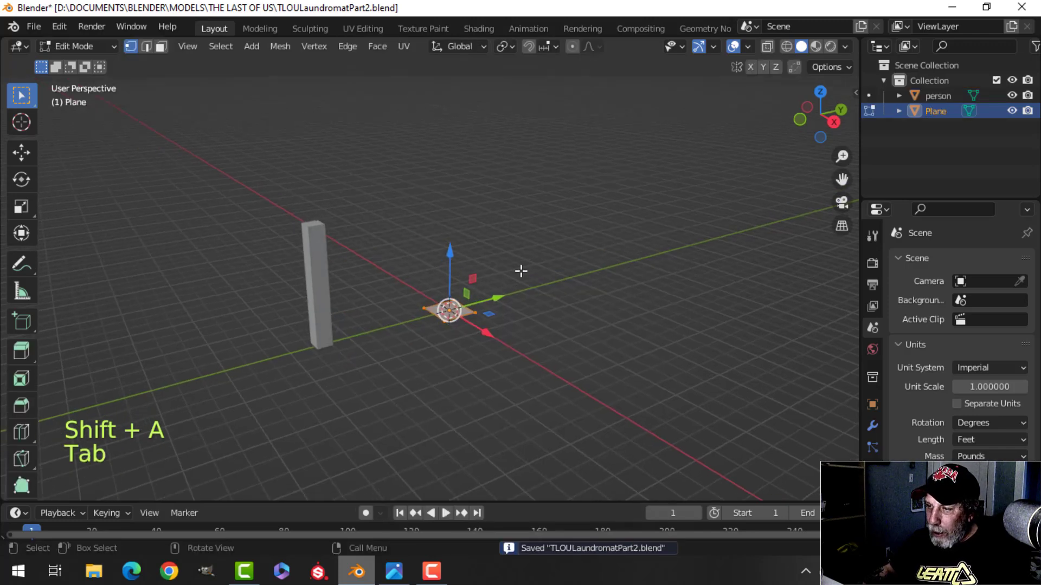
pyautogui.press('r')
pyautogui.press('x')
pyautogui.press('9')
pyautogui.press('0')
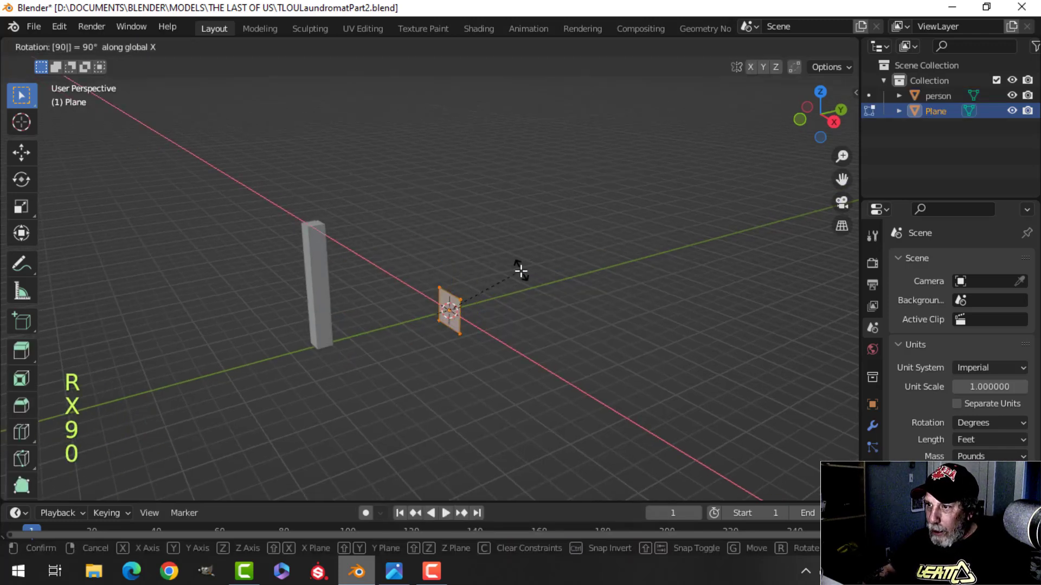
pyautogui.click(468, 280)
pyautogui.scroll(3, 488, 293)
pyautogui.press('Tab')
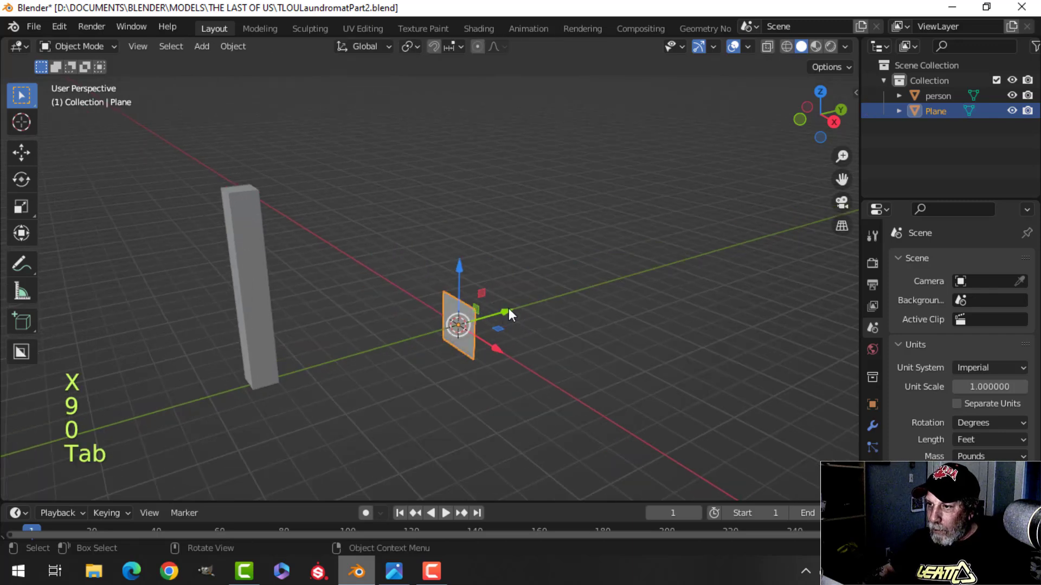
# - Raise the upright plane 1 ft along Z with increment snapping so its lower edge meets the ground
pyautogui.moveTo(508, 308); pyautogui.dragTo(470, 264, button='middle')
pyautogui.keyDown('ctrl'); pyautogui.moveTo(473, 265); pyautogui.dragTo(525, 239); pyautogui.keyUp('ctrl')
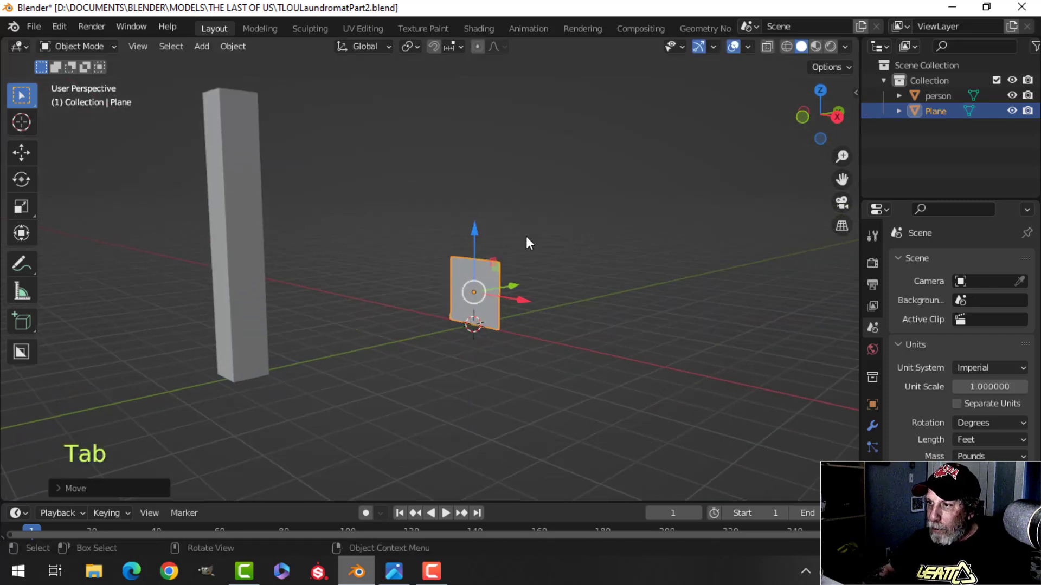
pyautogui.moveTo(526, 237); pyautogui.dragTo(469, 93, button='middle')
# - Change the snapping target from Increment to Face
pyautogui.click(450, 46)
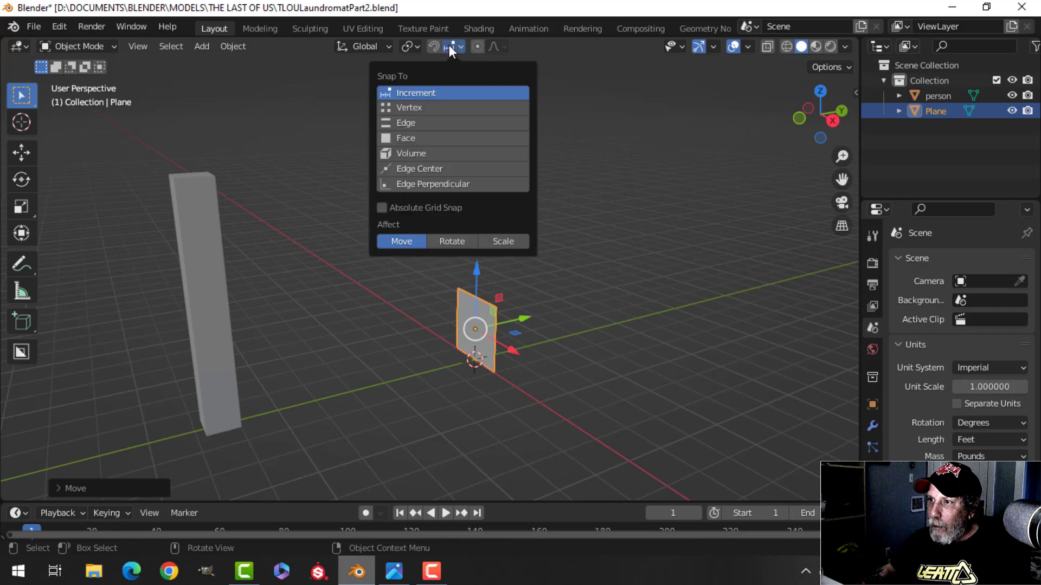
pyautogui.click(437, 138)
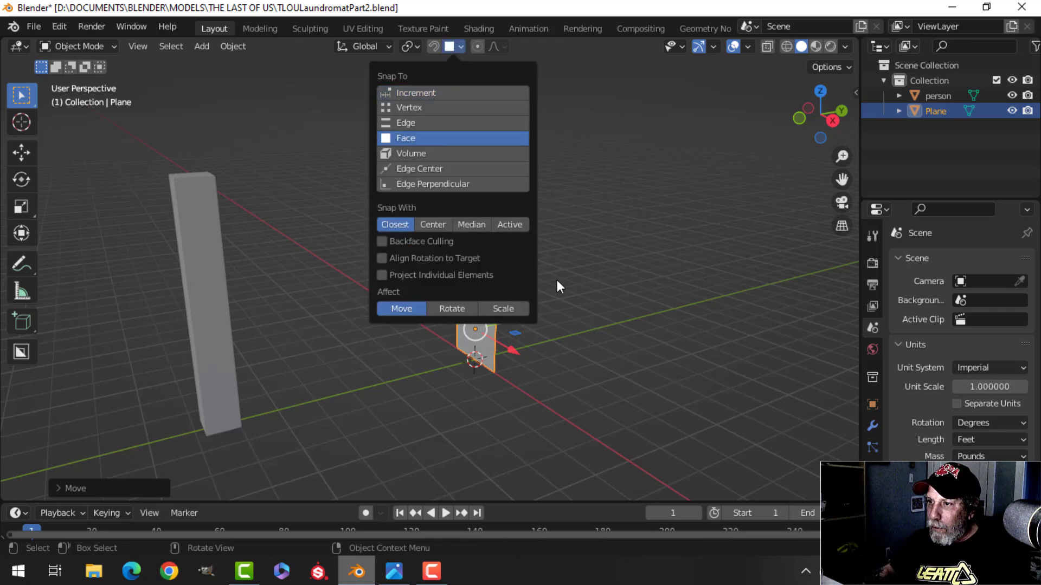
pyautogui.scroll(-2, 613, 324)
pyautogui.moveTo(614, 324); pyautogui.dragTo(542, 272, button='middle')
# - Set the plane's Z dimension to 11 ft
pyautogui.press('n')
pyautogui.scroll(2, 583, 275)
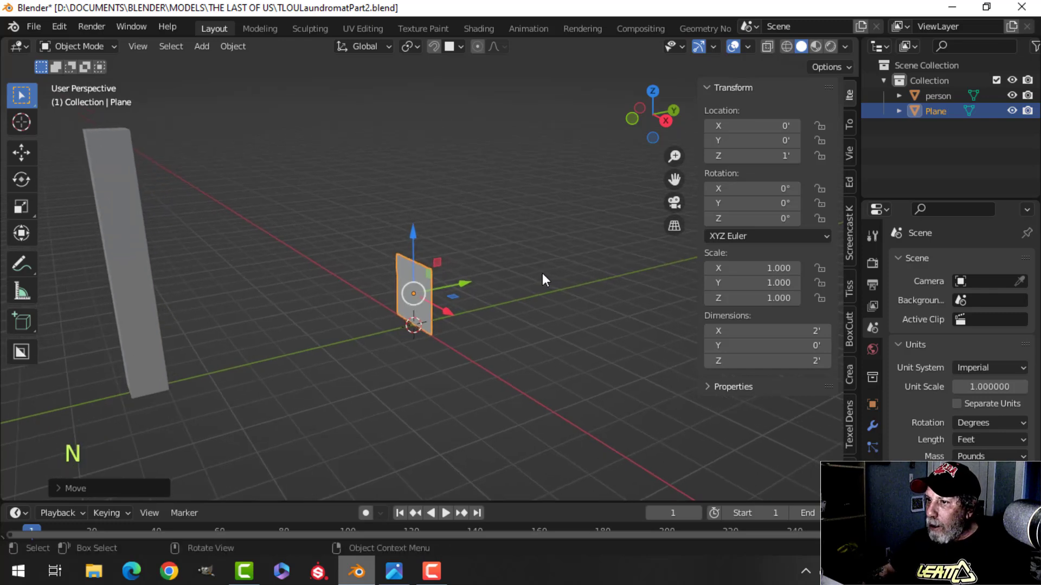
pyautogui.click(767, 365)
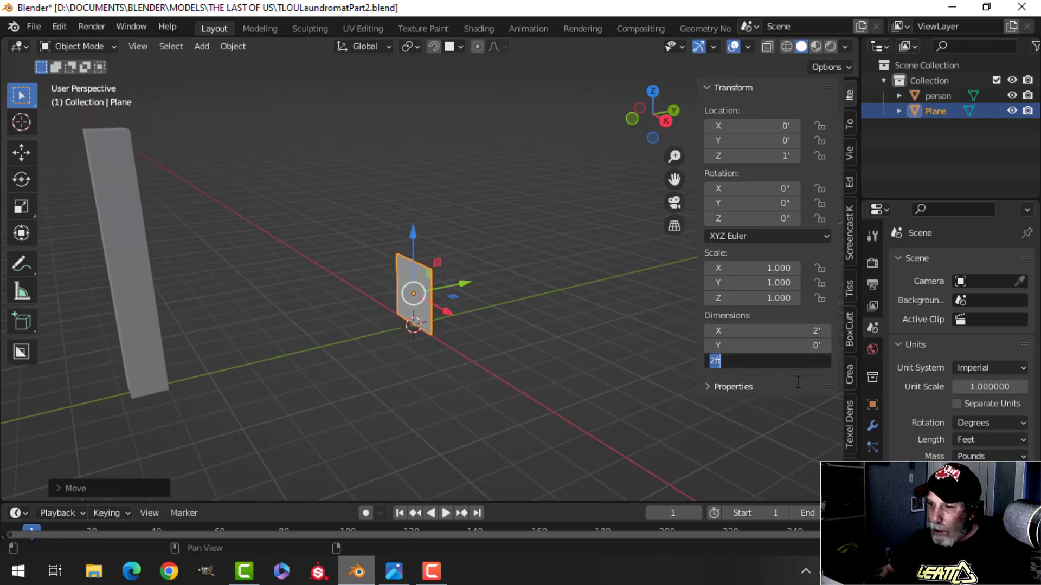
pyautogui.write('11')
pyautogui.press('Return')
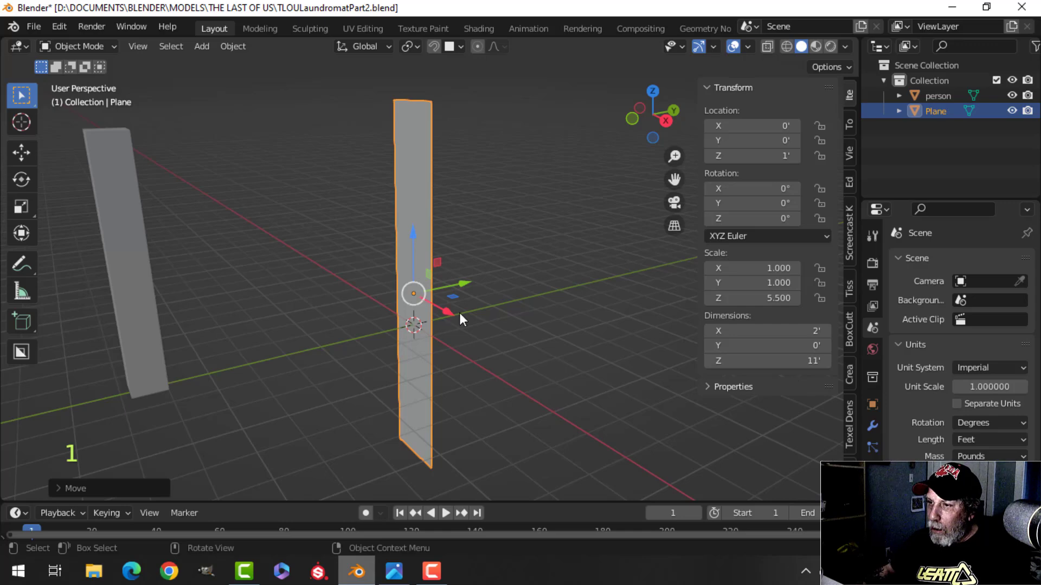
# - Raise the 11 ft plane to a Z location of about 5.54 ft so its lower edge rests near the ground
pyautogui.scroll(-3, 488, 307)
pyautogui.moveTo(417, 241); pyautogui.dragTo(418, 157)
pyautogui.moveTo(453, 232); pyautogui.dragTo(427, 209, button='middle')
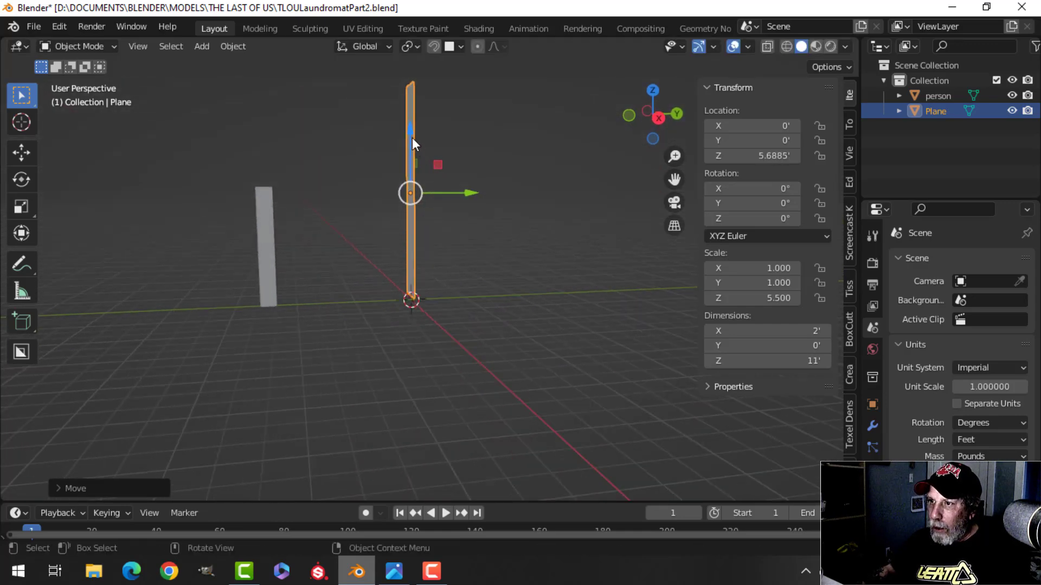
pyautogui.moveTo(412, 138); pyautogui.dragTo(362, 287)
pyautogui.moveTo(362, 287); pyautogui.dragTo(479, 295, button='middle')
pyautogui.moveTo(422, 186); pyautogui.dragTo(423, 190)
pyautogui.moveTo(470, 286); pyautogui.dragTo(470, 324, button='middle')
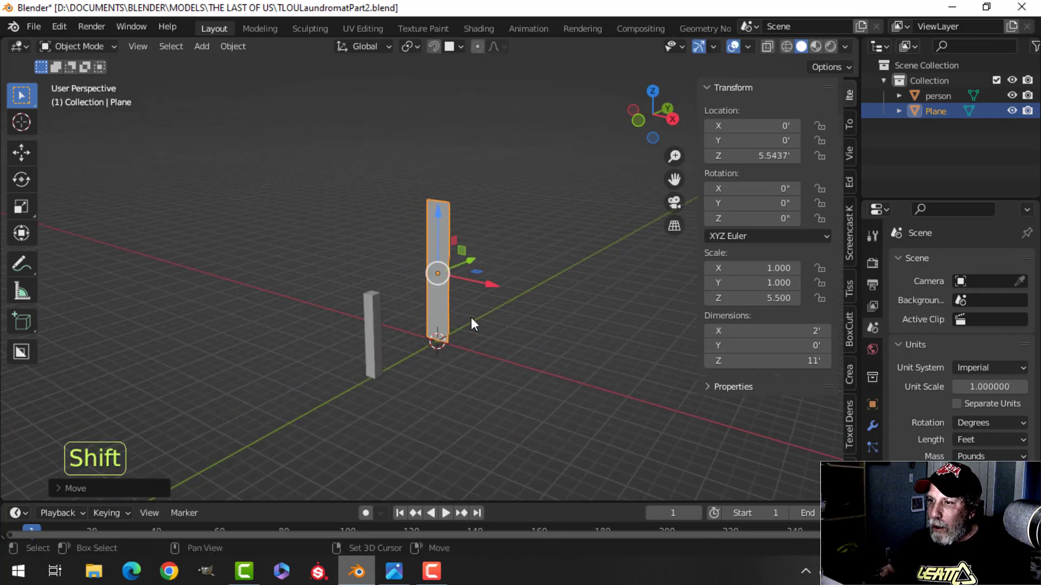
# - Switch to the image viewer and examine the TLOU_laundry.jpg reference, including the room's wider area
pyautogui.click(394, 571)
pyautogui.scroll(-1, 941, 340)
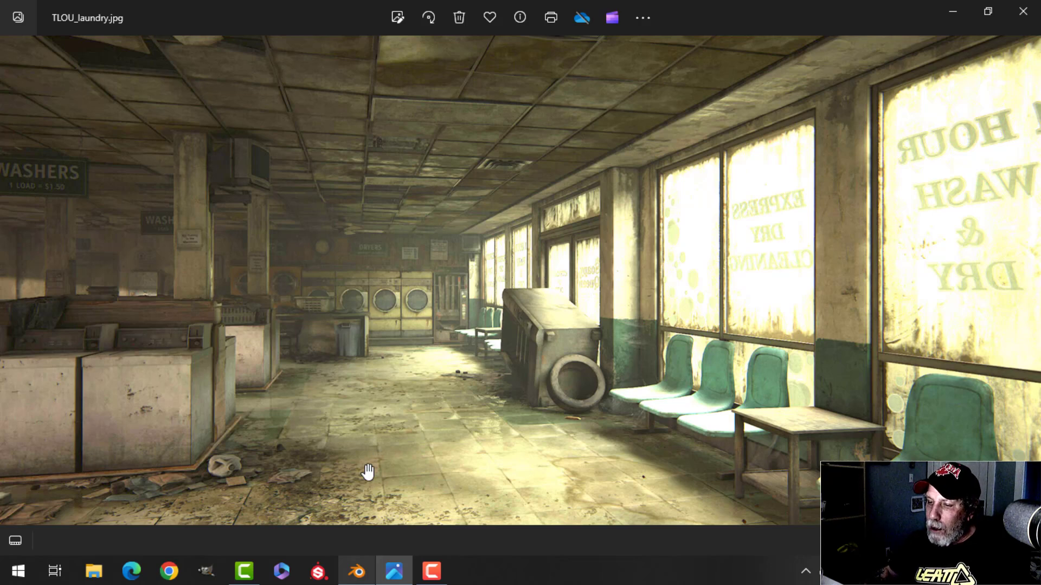
# - Switch back to Blender and set the plane's X dimension to 12 ft
pyautogui.click(358, 567)
pyautogui.moveTo(523, 307); pyautogui.dragTo(540, 314, button='middle')
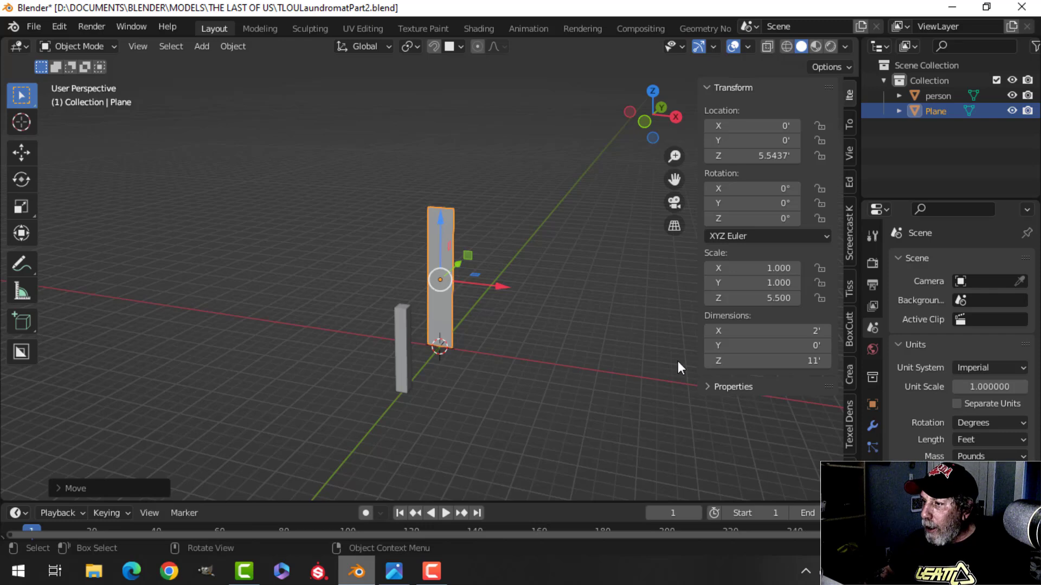
pyautogui.click(721, 331)
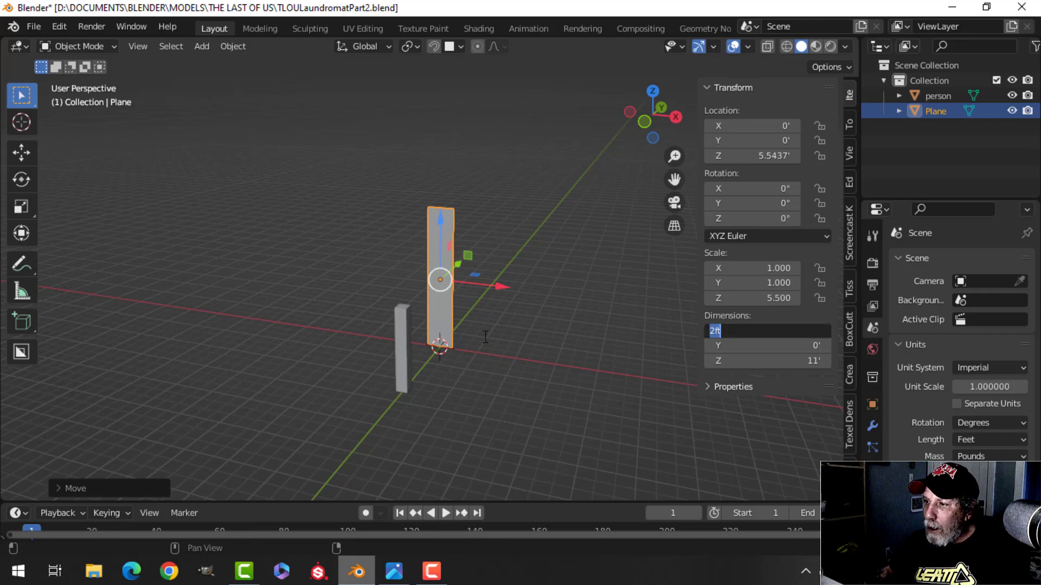
pyautogui.write('12')
pyautogui.press('Return')
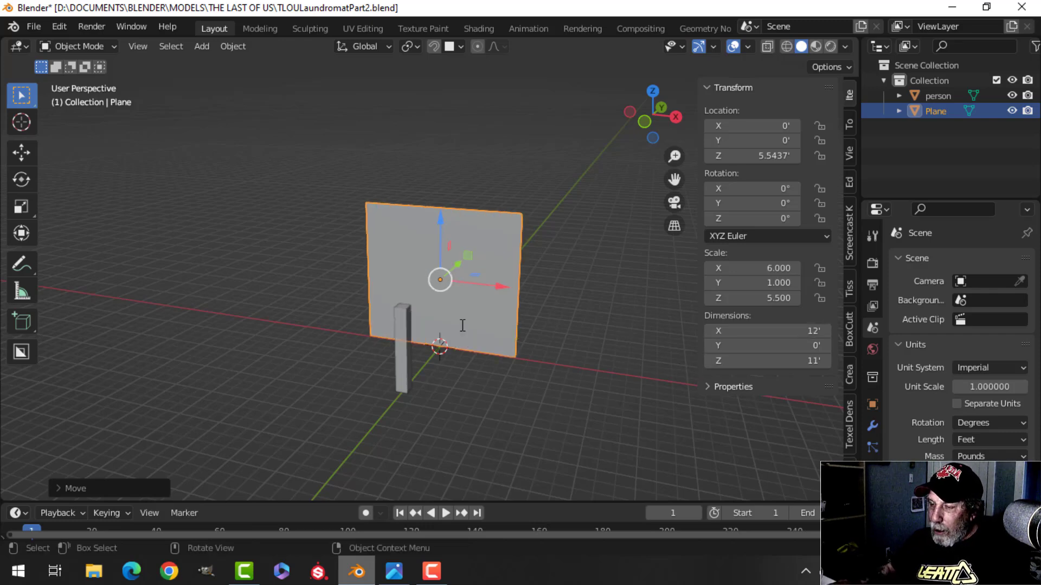
# - Cut a vertical edge loop through the plane's centre and bevel it into two loops near the side edges
pyautogui.moveTo(467, 323); pyautogui.dragTo(487, 288, button='middle')
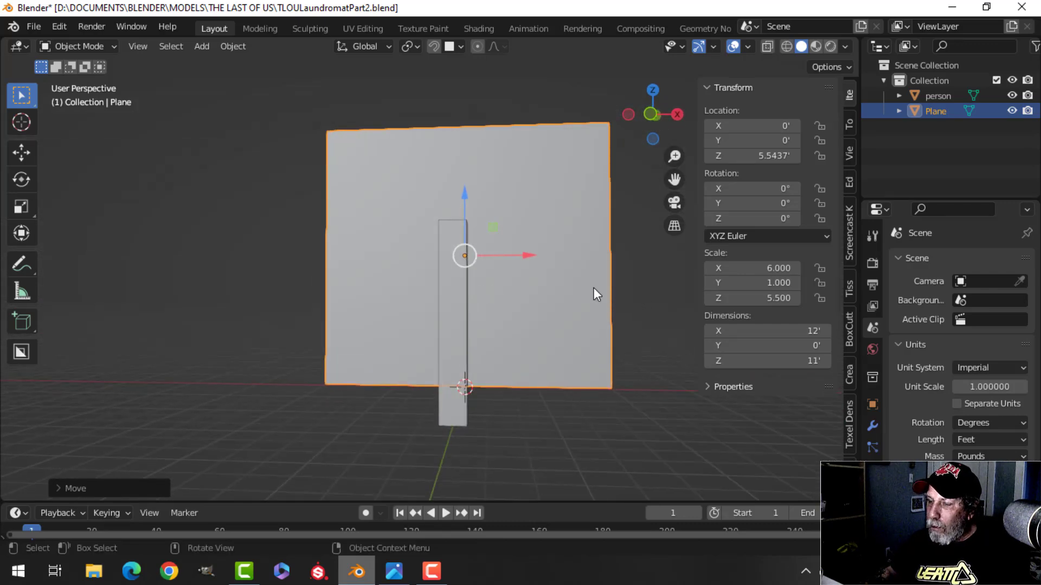
pyautogui.moveTo(596, 293); pyautogui.dragTo(528, 291, button='middle')
pyautogui.press('n')
pyautogui.scroll(1, 523, 302)
pyautogui.scroll(-1, 524, 301)
pyautogui.press('Tab')
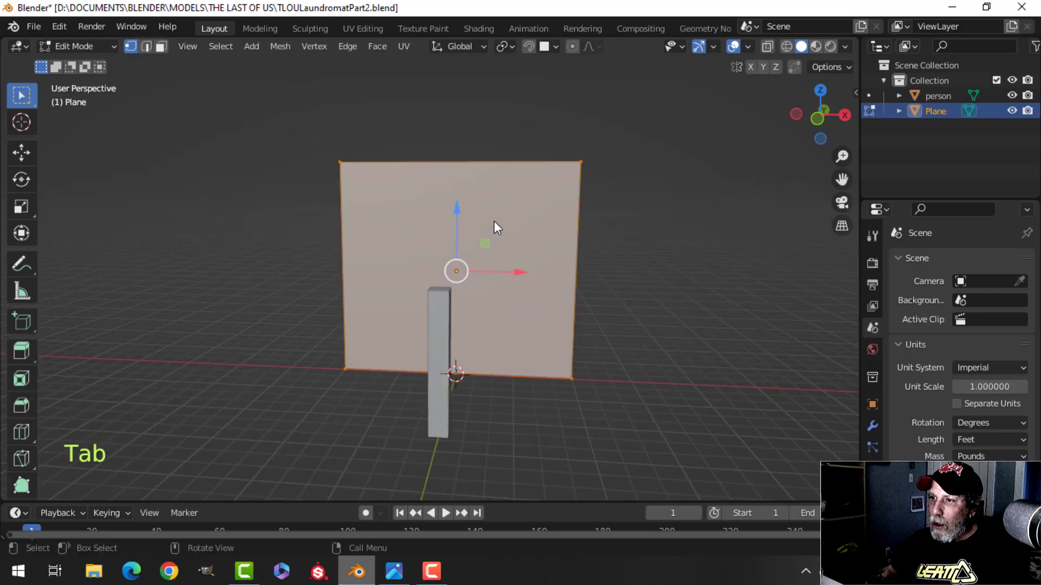
pyautogui.hotkey('ctrl', 'r')
pyautogui.click(461, 164)
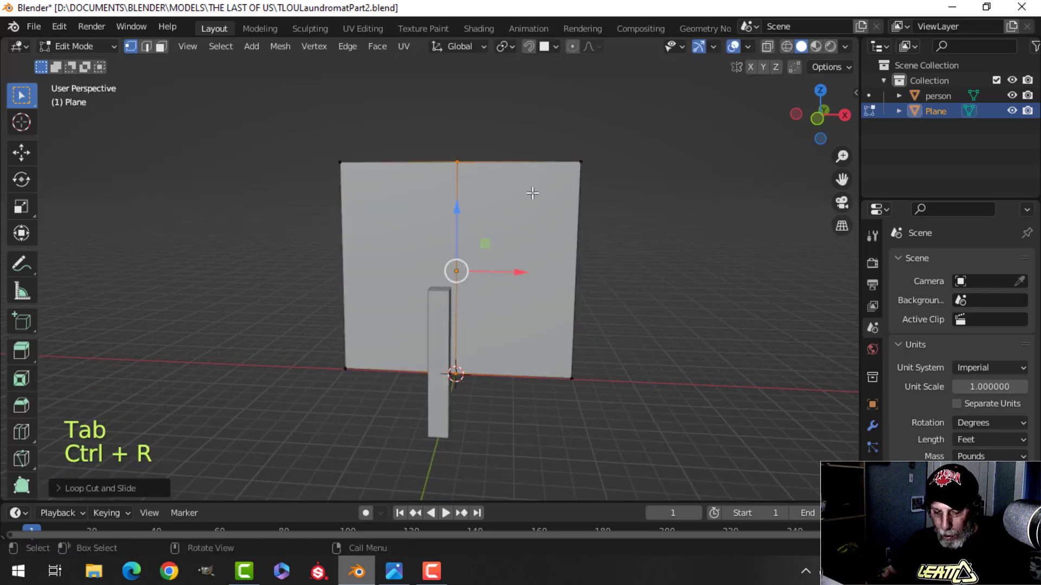
pyautogui.hotkey('ctrl', 'b')
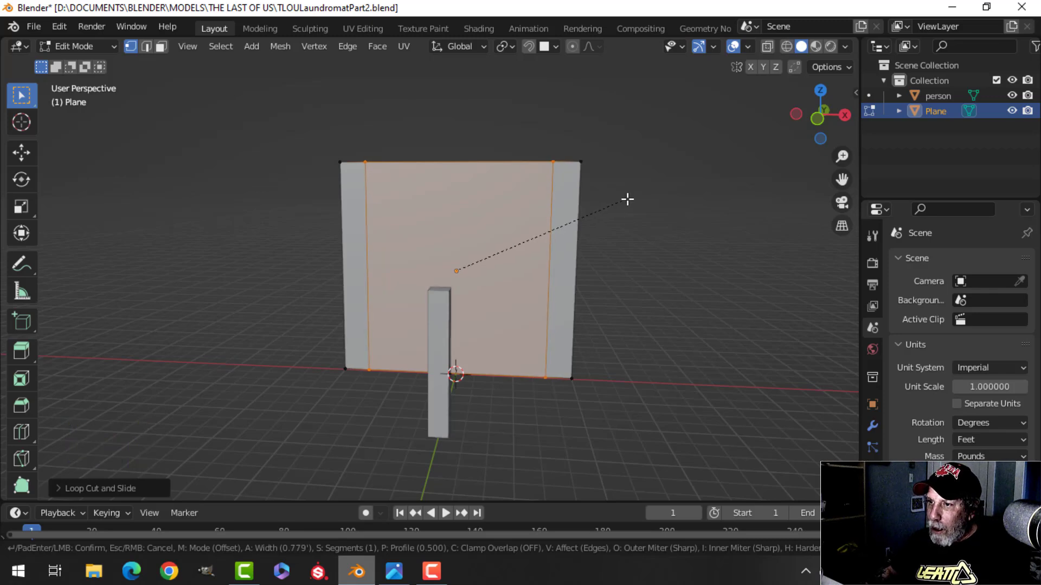
pyautogui.click(630, 202)
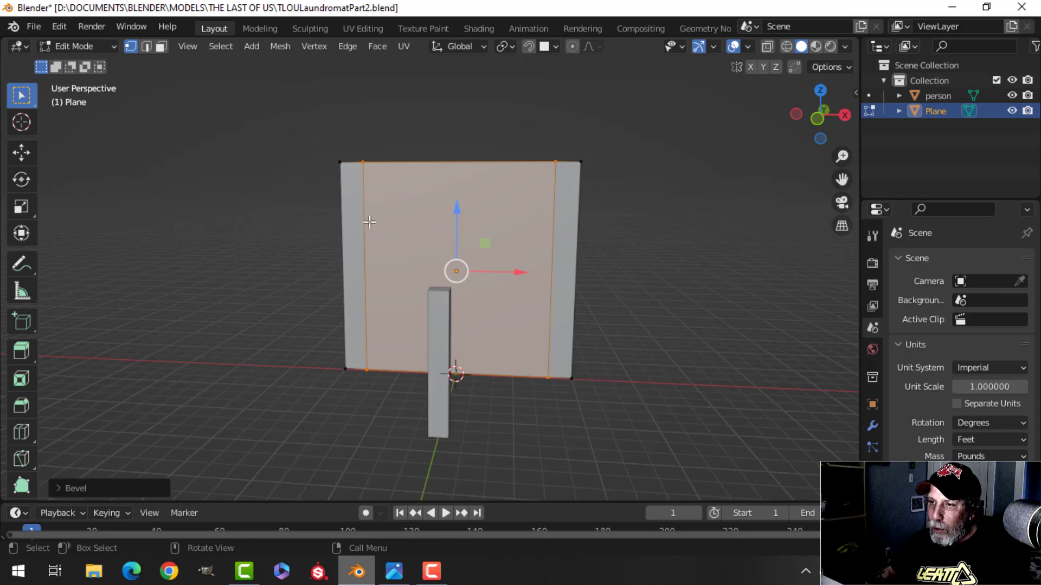
# - Switch to the image viewer and examine the window wall, pillars and seating in TLOU_laundry.jpg
pyautogui.scroll(2, 483, 259)
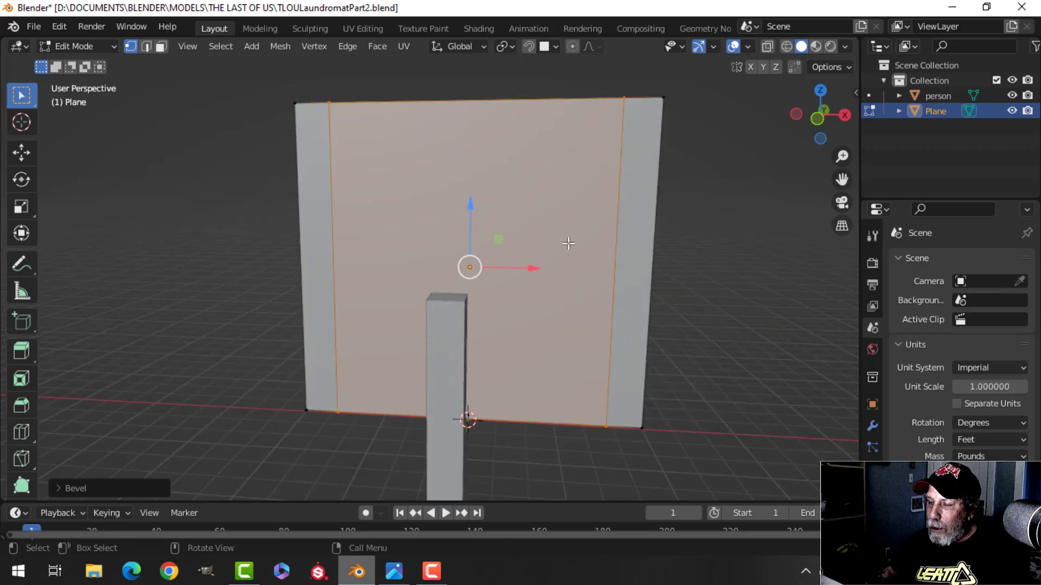
pyautogui.scroll(-2, 568, 243)
pyautogui.moveTo(595, 233); pyautogui.dragTo(584, 252, button='middle')
pyautogui.click(394, 571)
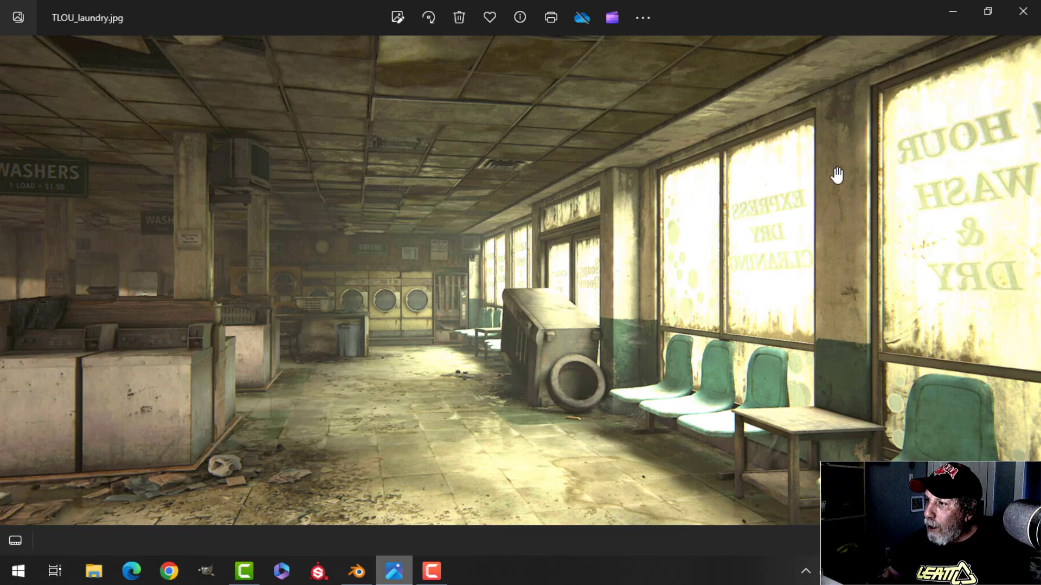
pyautogui.moveTo(838, 401); pyautogui.dragTo(838, 408)
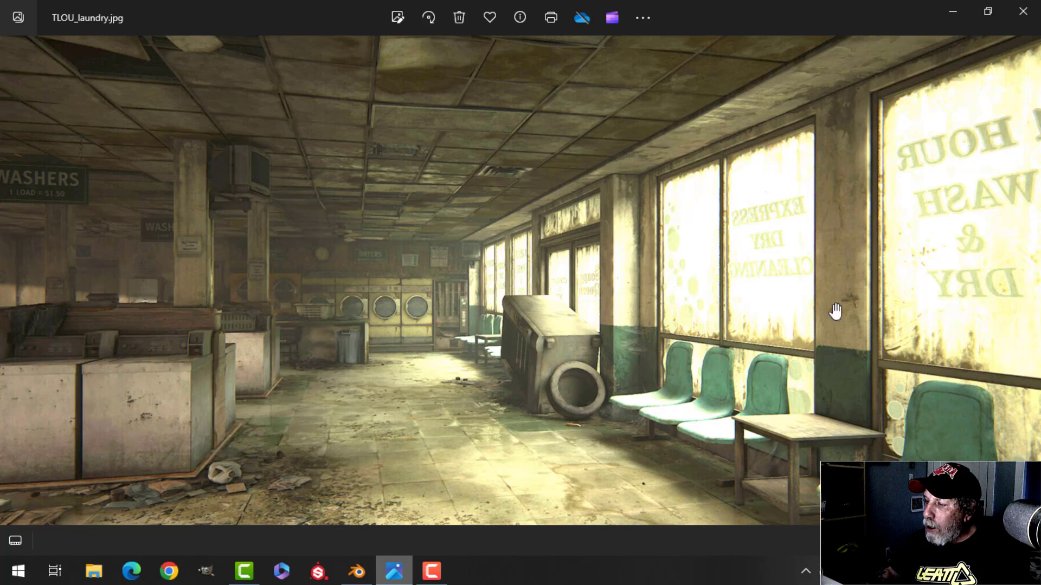
pyautogui.moveTo(885, 430); pyautogui.dragTo(861, 330)
pyautogui.scroll(3, 853, 381)
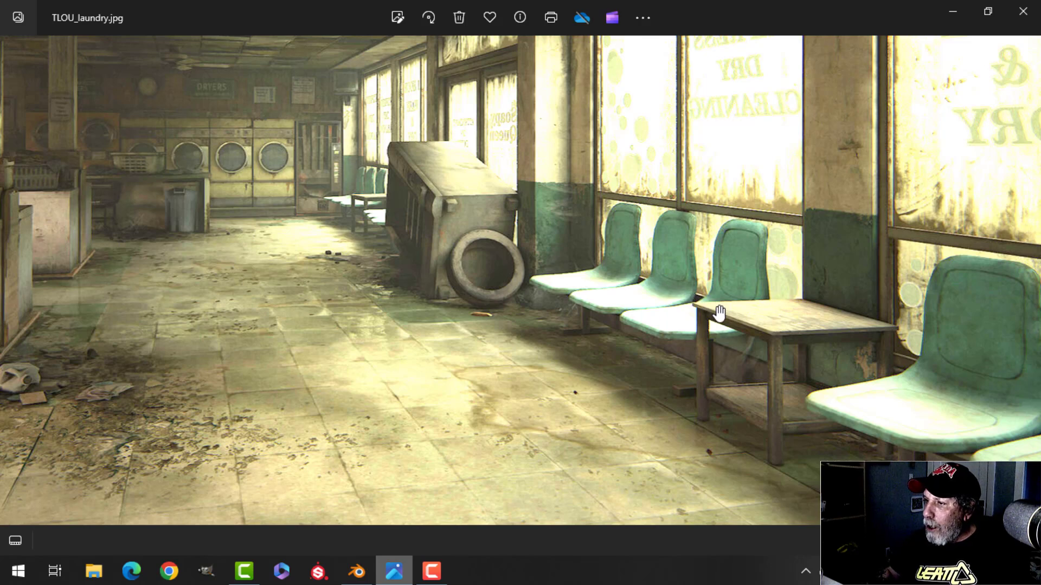
pyautogui.scroll(-5, 772, 321)
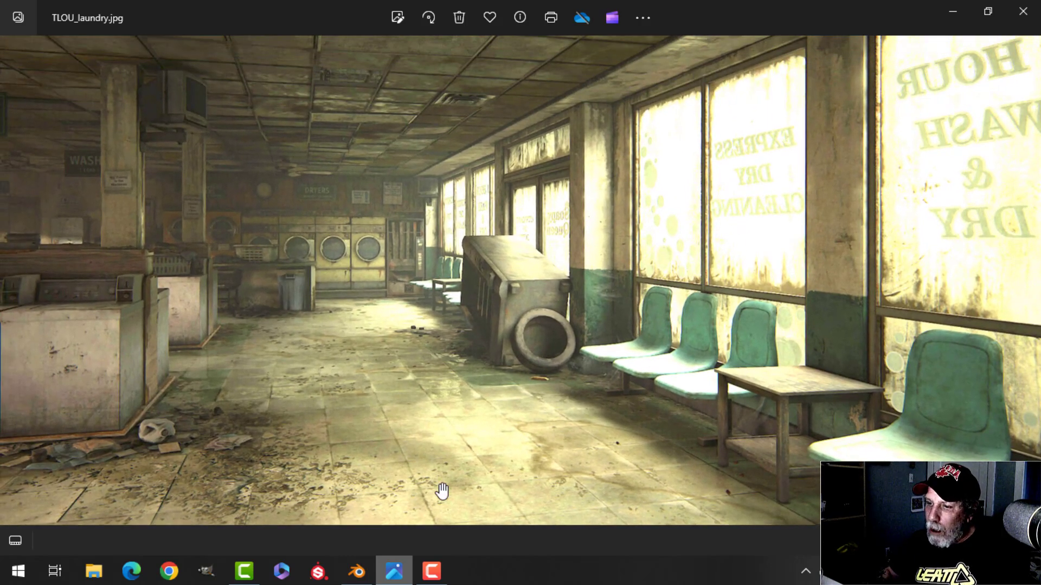
# - Switch back to Blender and cut two horizontal edge loops across the plane, one near its top edge and one near its bottom
pyautogui.click(358, 571)
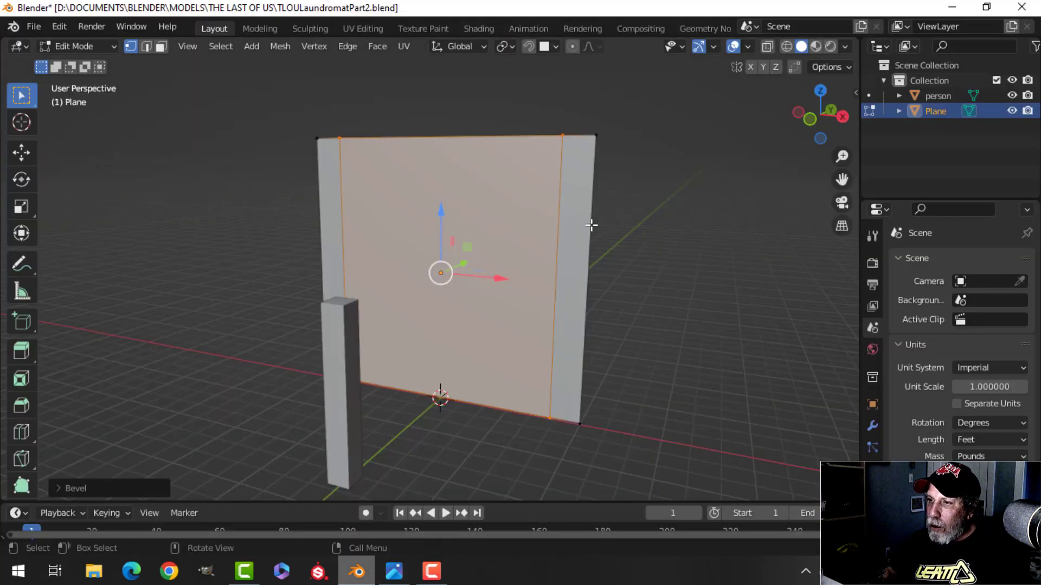
pyautogui.moveTo(563, 227); pyautogui.dragTo(588, 214, button='middle')
pyautogui.hotkey('ctrl', 'r')
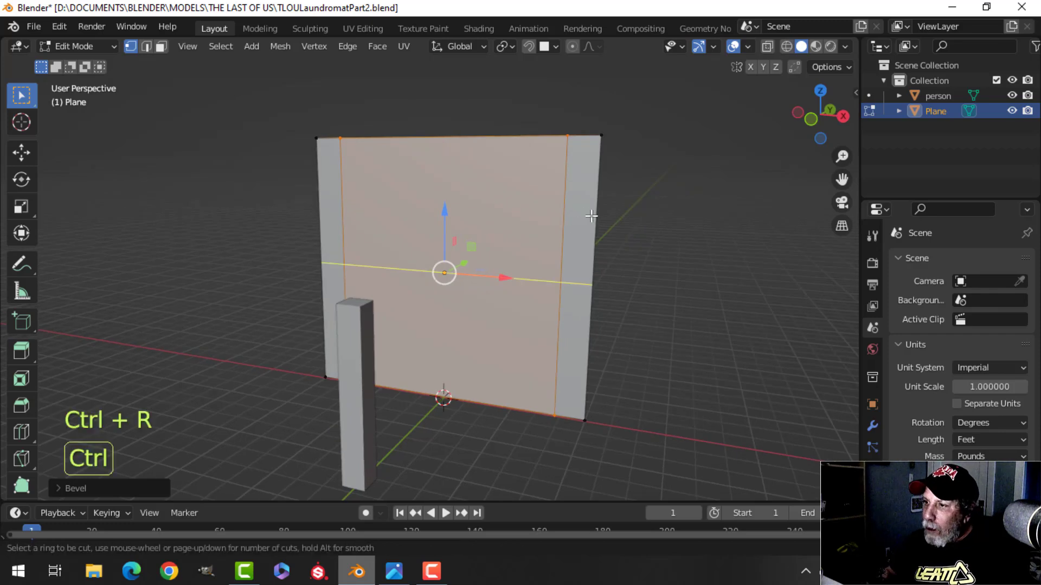
pyautogui.click(590, 215)
pyautogui.moveTo(610, 114); pyautogui.dragTo(613, 90)
pyautogui.click(614, 89)
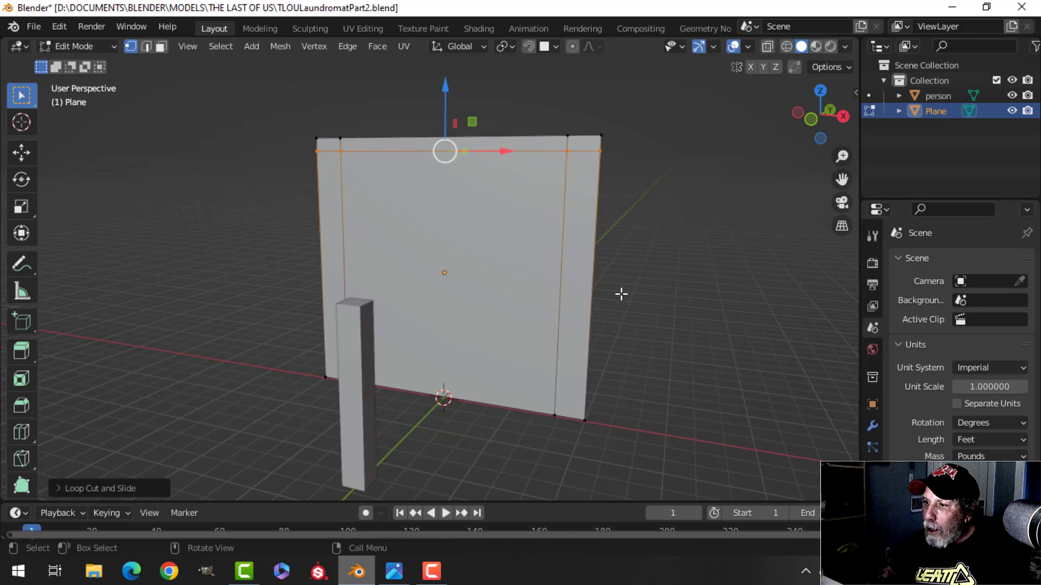
pyautogui.hotkey('ctrl', 'r')
pyautogui.click(583, 342)
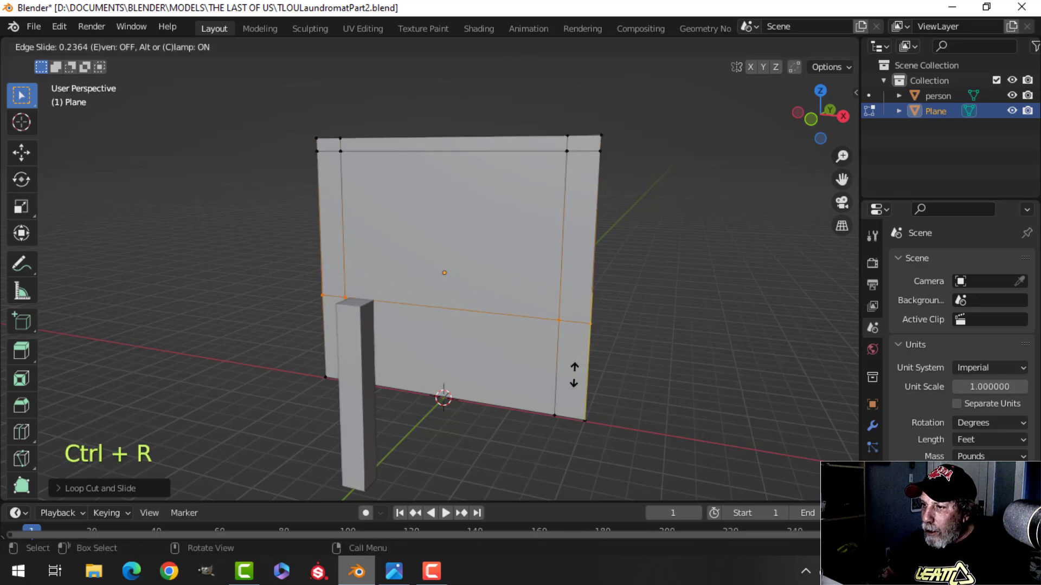
pyautogui.click(575, 423)
# - Add a Solidify modifier to the plane with a thickness of 0.4 ft
pyautogui.moveTo(530, 302); pyautogui.dragTo(600, 313, button='middle')
pyautogui.press('Tab')
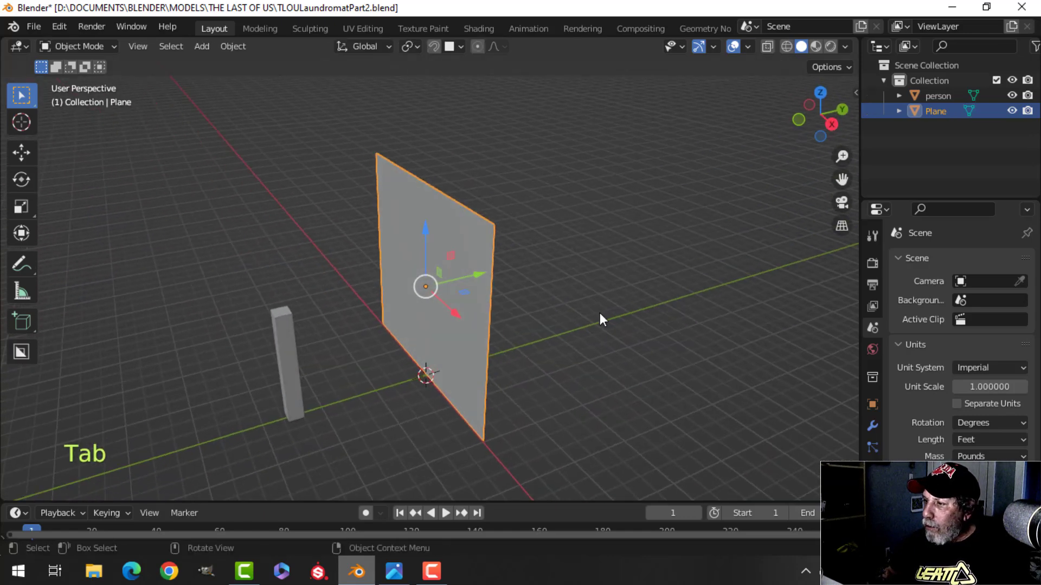
pyautogui.click(873, 426)
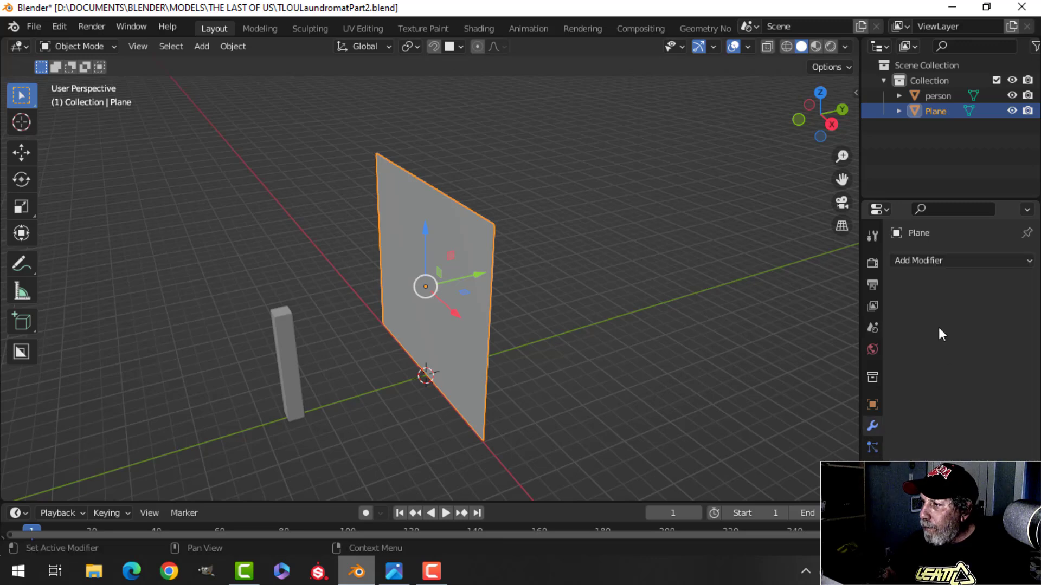
pyautogui.click(920, 261)
pyautogui.click(766, 524)
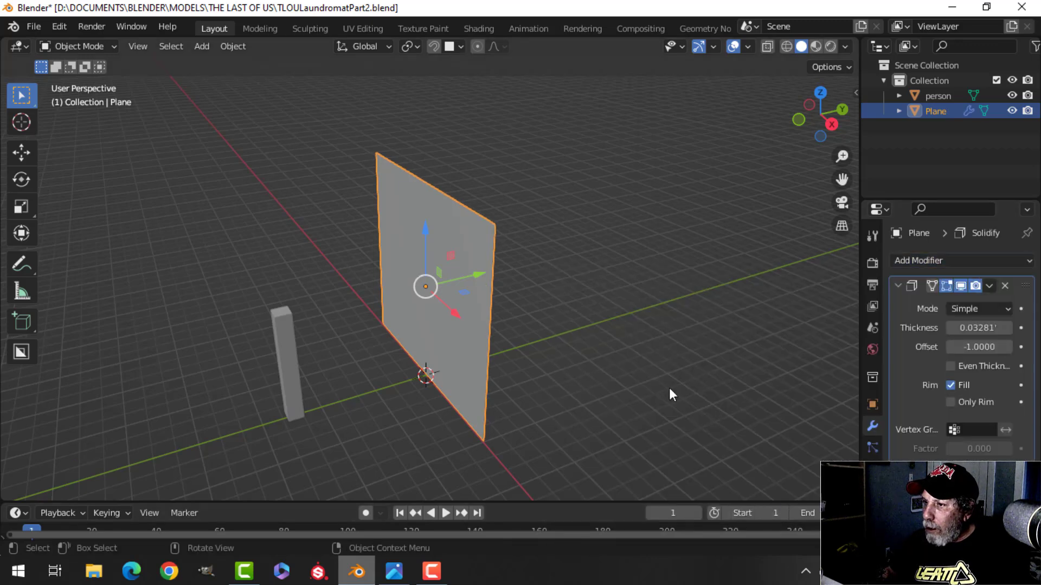
pyautogui.moveTo(728, 340); pyautogui.dragTo(699, 325, button='middle')
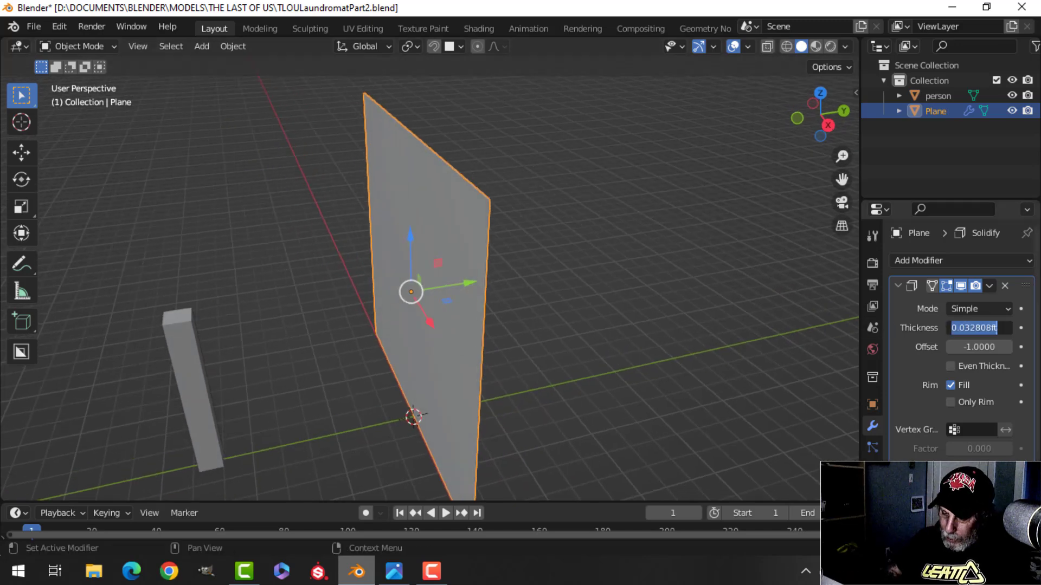
pyautogui.write('4')
pyautogui.press('Return')
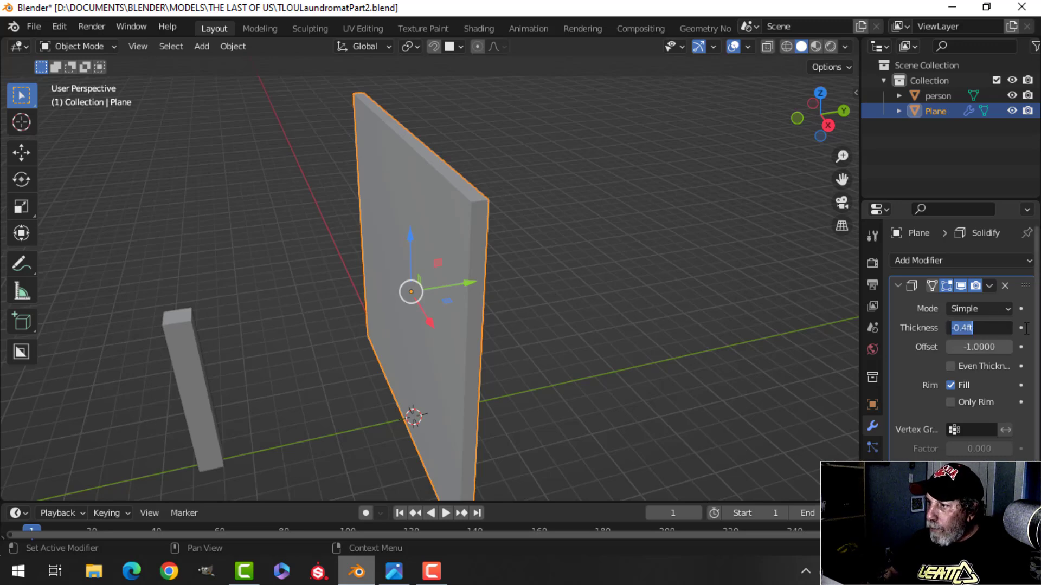
pyautogui.write('0.')
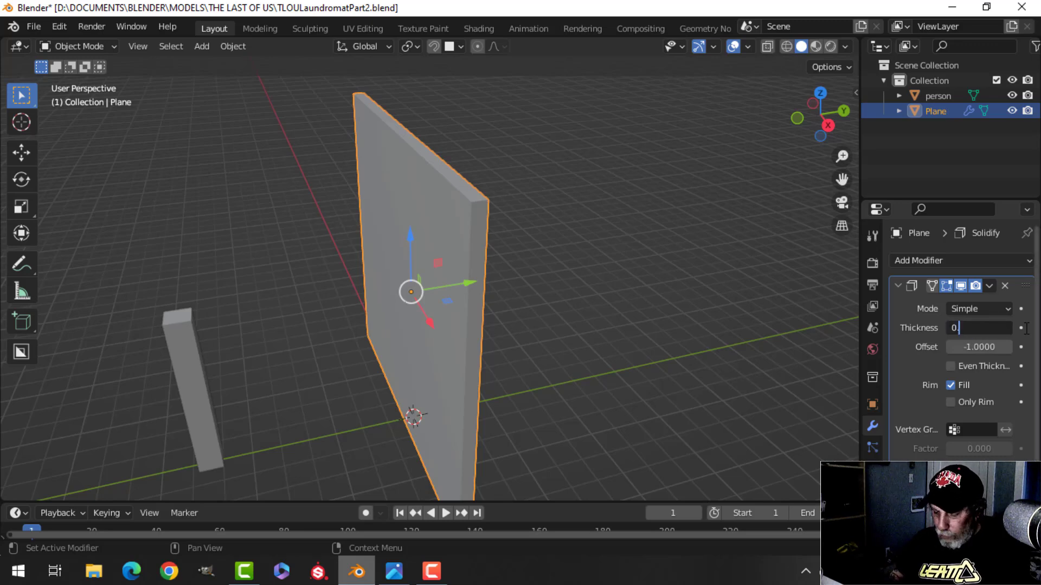
pyautogui.write('4')
pyautogui.press('Return')
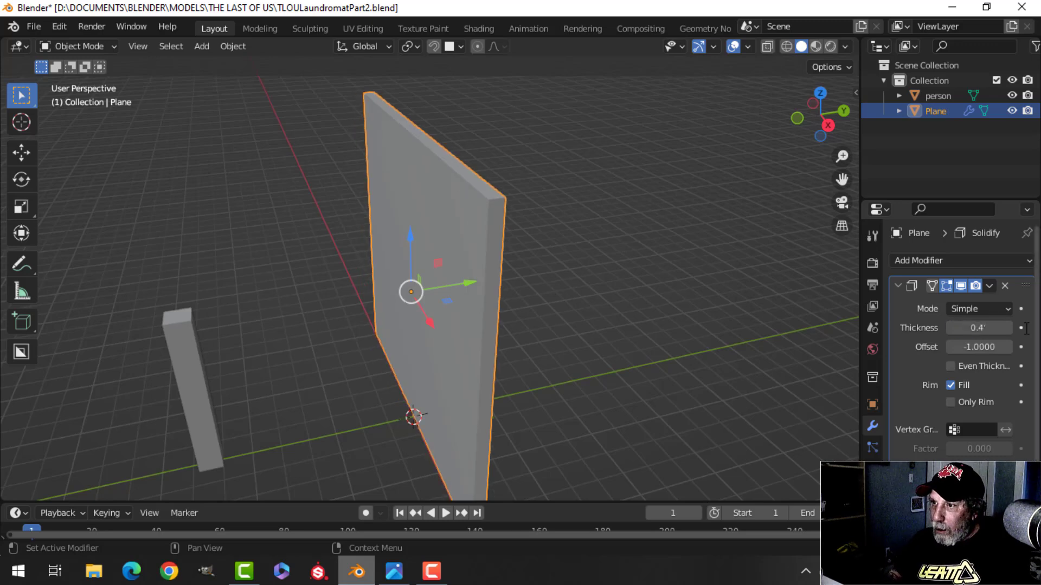
# - Apply the plane's object transform and enable Cavity in the viewport shading options
pyautogui.hotkey('ctrl', 'a')
pyautogui.click(479, 198)
pyautogui.moveTo(531, 248); pyautogui.dragTo(666, 183, button='middle')
pyautogui.click(844, 46)
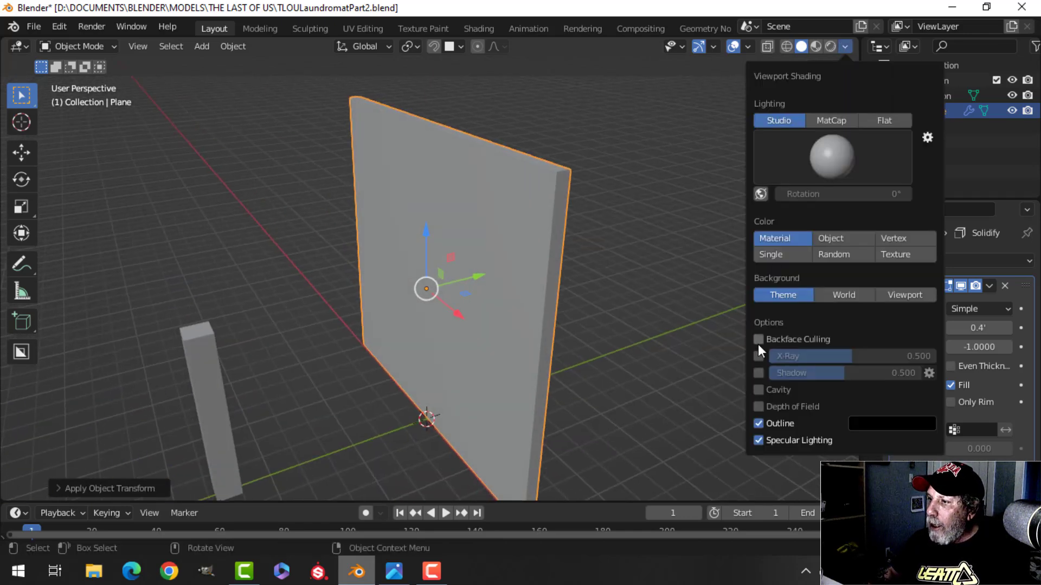
pyautogui.click(758, 390)
# - Delete the plane's large central face to open a window hole in the wall panel, leaving nothing selected in Object Mode
pyautogui.moveTo(650, 325)
pyautogui.mouseDown(button='middle')
pyautogui.moveTo(581, 288)
pyautogui.moveTo(672, 258)
pyautogui.moveTo(488, 289)
pyautogui.moveTo(630, 290)
pyautogui.mouseUp(button='middle')
pyautogui.press('Tab')
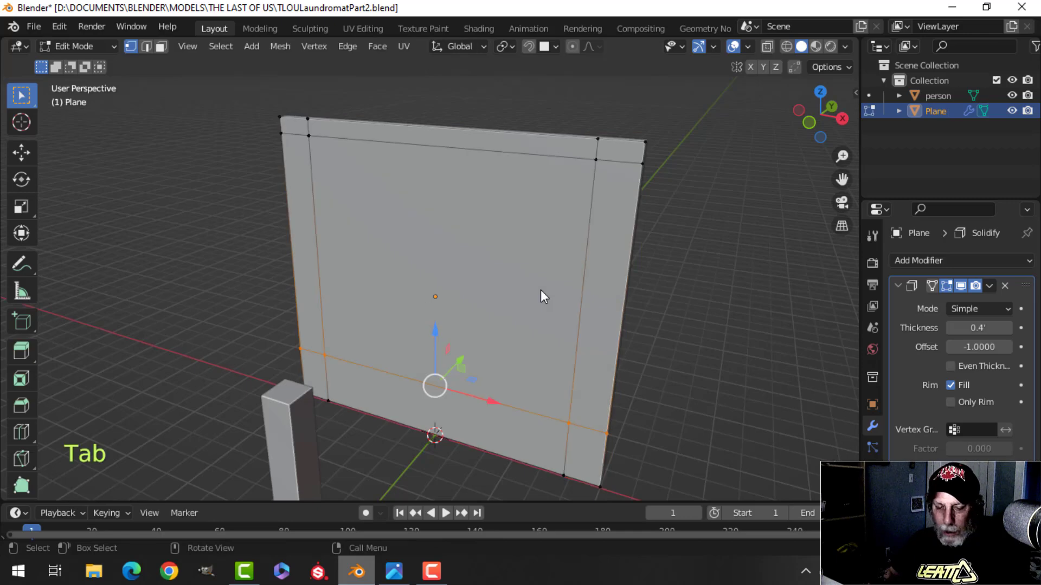
pyautogui.press('3')
pyautogui.click(480, 294)
pyautogui.moveTo(480, 294); pyautogui.dragTo(526, 261, button='middle')
pyautogui.press('x')
pyautogui.click(512, 192)
pyautogui.press('Tab')
pyautogui.scroll(1, 524, 265)
pyautogui.hotkey('alt', 'a')
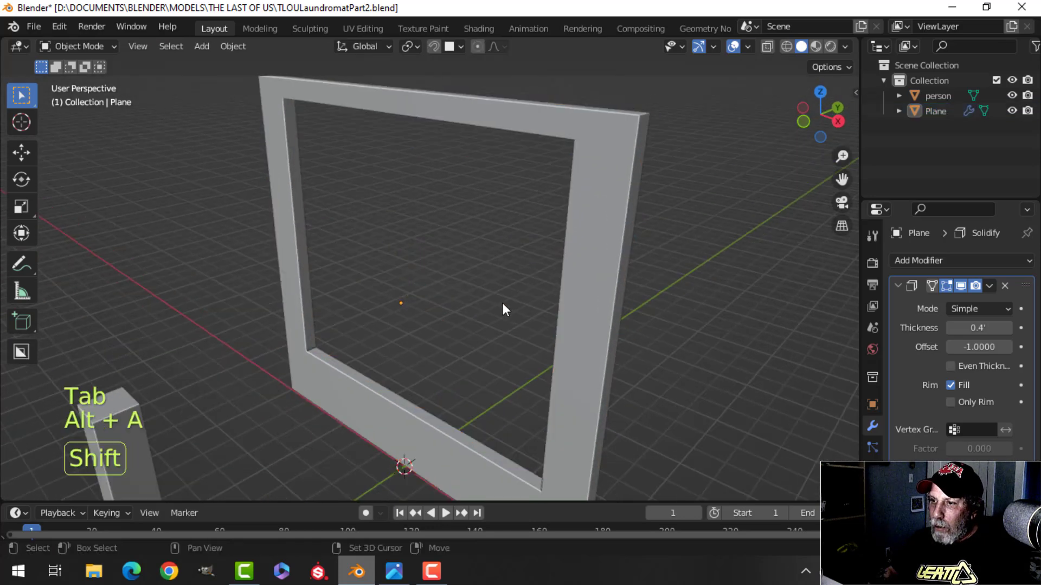
# - Check the windows and pillars in the TLOU_laundry.jpg reference and return to Blender
pyautogui.keyDown('shift'); pyautogui.moveTo(502, 303); pyautogui.dragTo(560, 243, button='middle'); pyautogui.keyUp('shift')
pyautogui.click(394, 570)
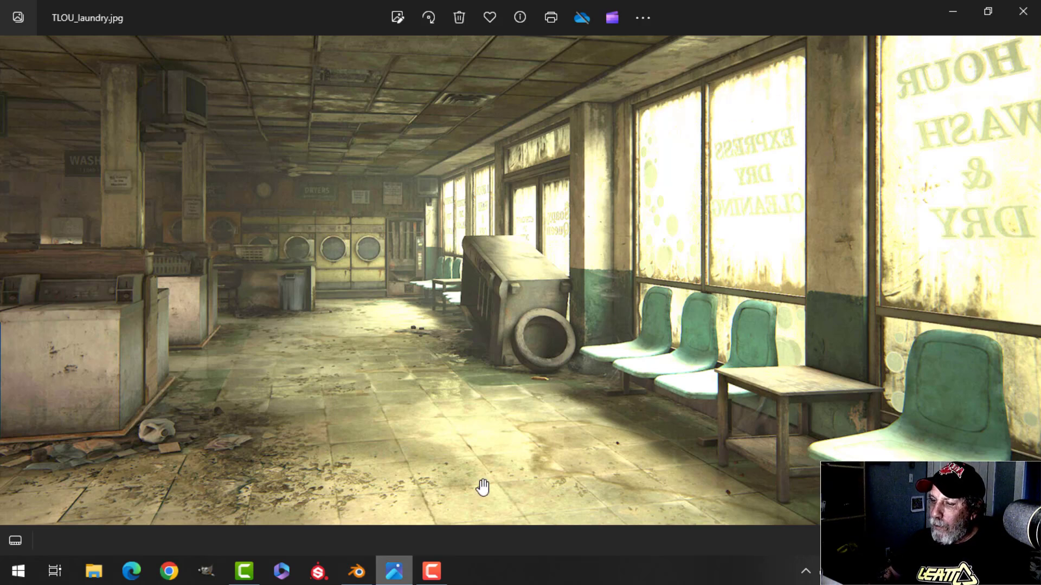
pyautogui.click(358, 571)
# - Select the window wall panel, collapse its Solidify modifier settings and change the snapping target to Edge
pyautogui.keyDown('shift'); pyautogui.moveTo(504, 287); pyautogui.dragTo(558, 259, button='middle'); pyautogui.keyUp('shift')
pyautogui.click(570, 236)
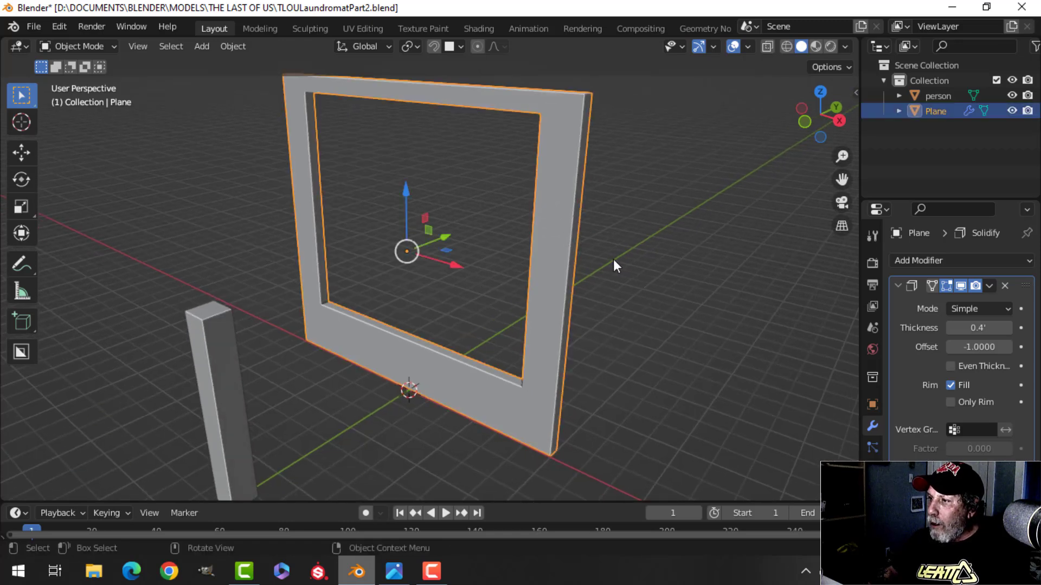
pyautogui.click(900, 286)
pyautogui.moveTo(615, 253); pyautogui.dragTo(652, 259, button='middle')
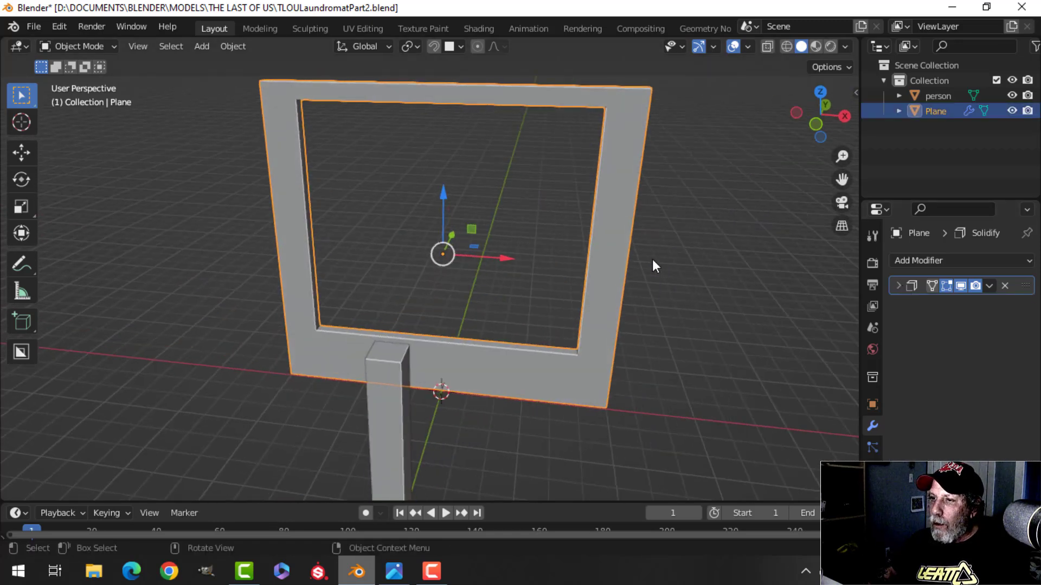
pyautogui.scroll(-1, 652, 259)
pyautogui.keyDown('shift'); pyautogui.moveTo(519, 271); pyautogui.dragTo(534, 304, button='middle'); pyautogui.keyUp('shift')
pyautogui.moveTo(534, 305); pyautogui.dragTo(520, 239, button='middle')
pyautogui.click(460, 47)
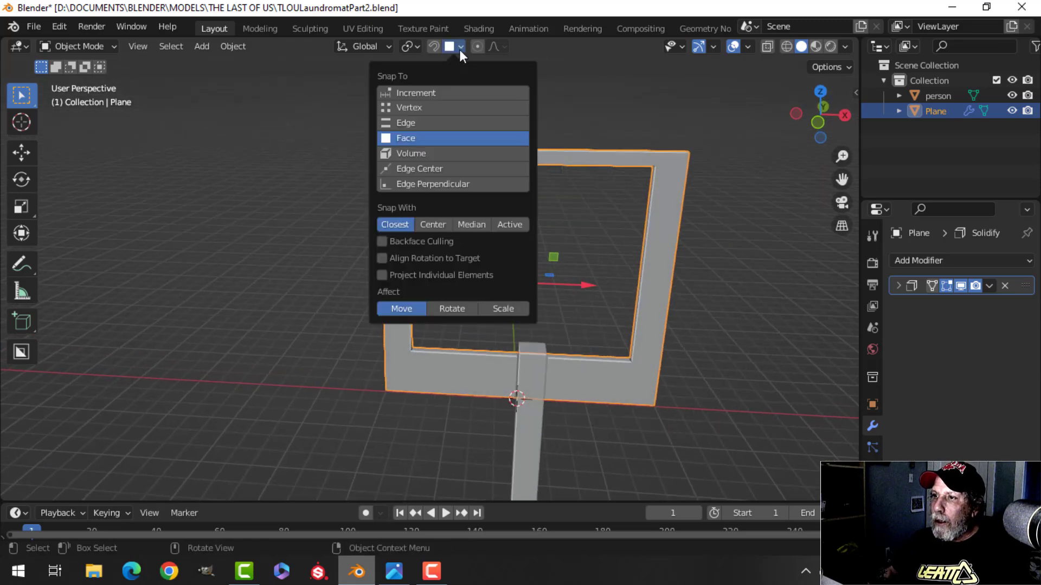
pyautogui.click(421, 124)
# - Duplicate the window wall panel and move the copy along X, snapping it edge to edge beside the original
pyautogui.hotkey('shift', 'd')
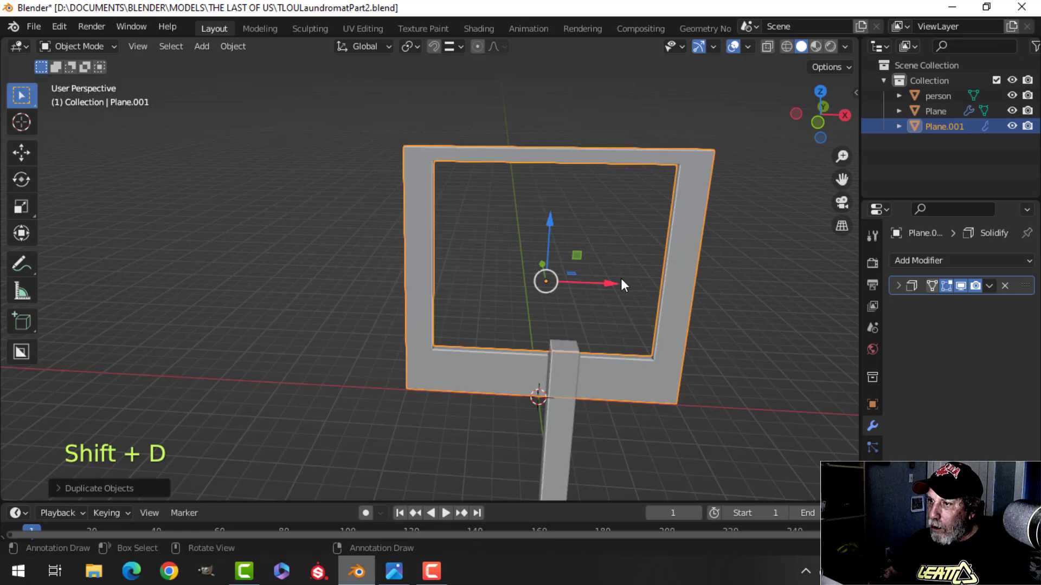
pyautogui.moveTo(621, 280); pyautogui.dragTo(387, 209)
pyautogui.hotkey('alt', 'a')
pyautogui.moveTo(518, 235); pyautogui.dragTo(486, 226, button='middle')
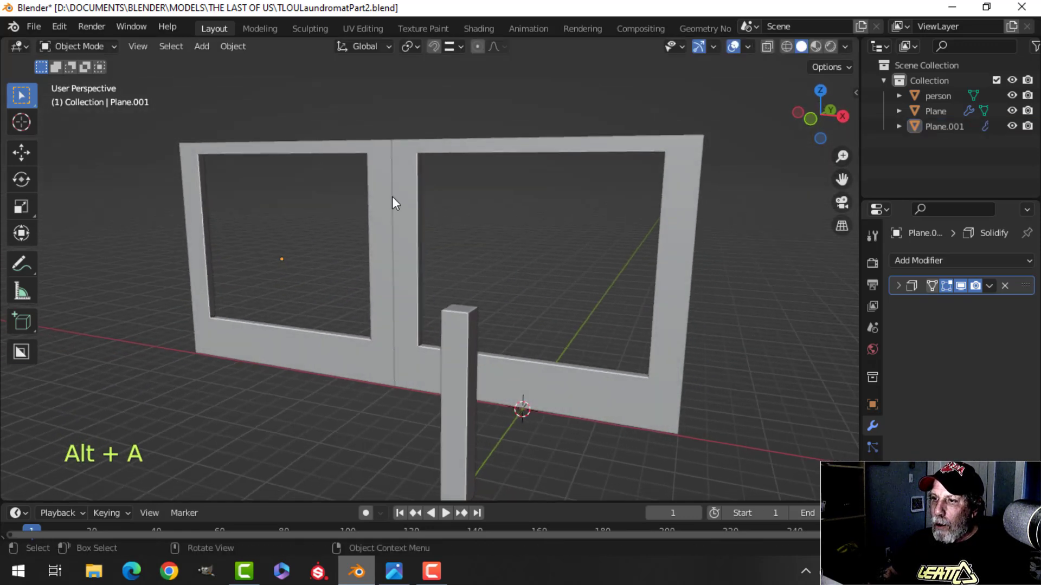
pyautogui.scroll(-3, 417, 253)
pyautogui.moveTo(416, 254); pyautogui.dragTo(547, 265, button='middle')
# - Delete the duplicated window wall panel and reselect the original one
pyautogui.click(520, 224)
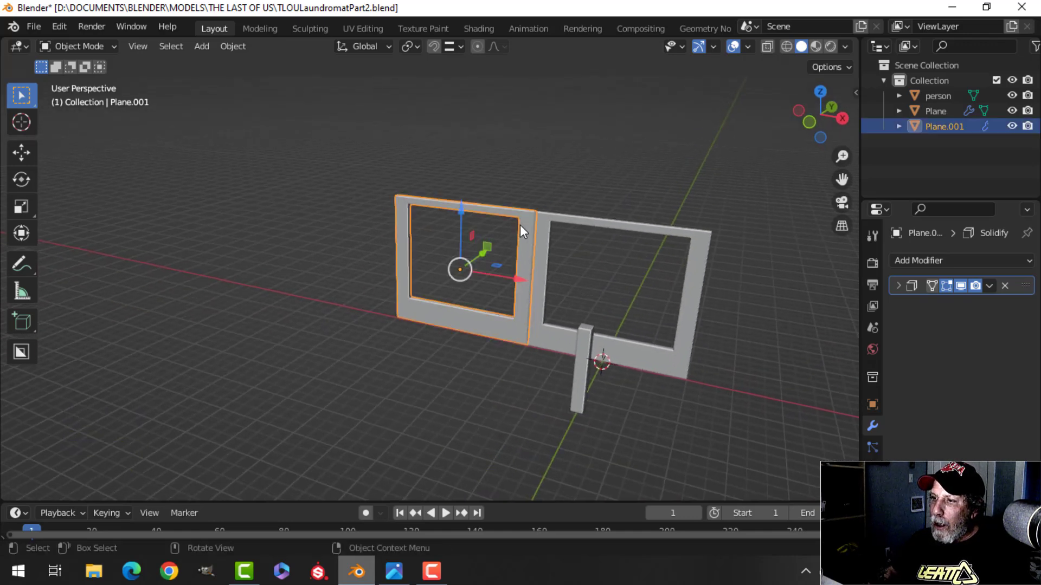
pyautogui.press('x')
pyautogui.click(519, 225)
pyautogui.moveTo(589, 237); pyautogui.dragTo(550, 246, button='middle')
pyautogui.click(554, 233)
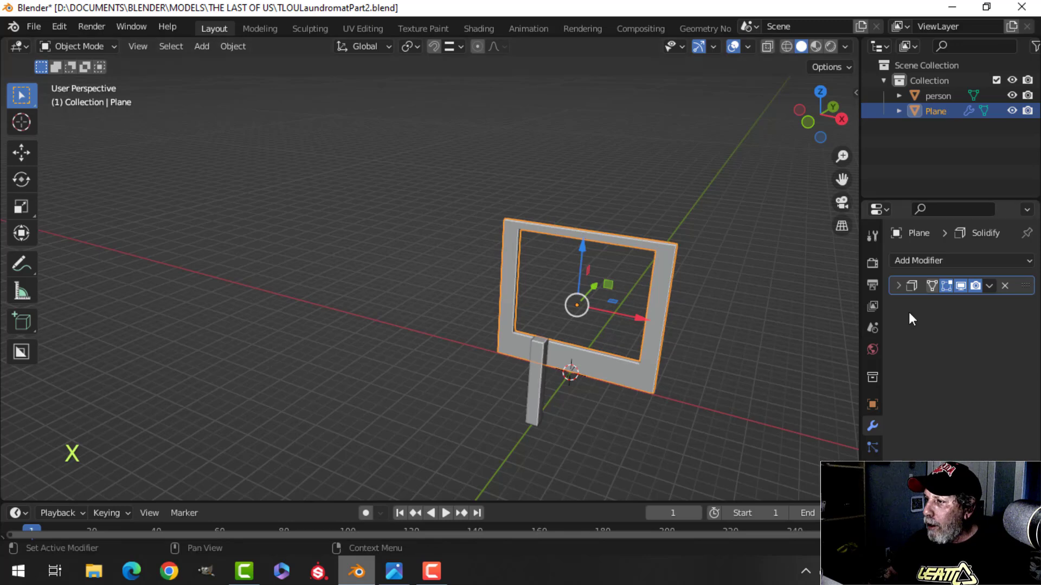
# - Add an Array modifier to the window wall panel with a relative X factor of -1 and a count of 5
pyautogui.click(902, 263)
pyautogui.click(748, 301)
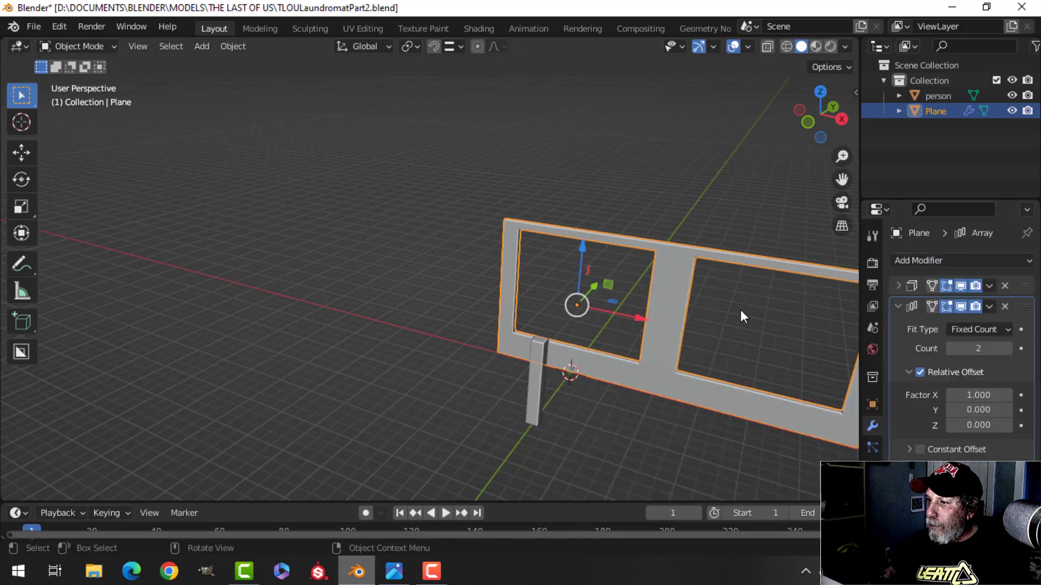
pyautogui.click(979, 395)
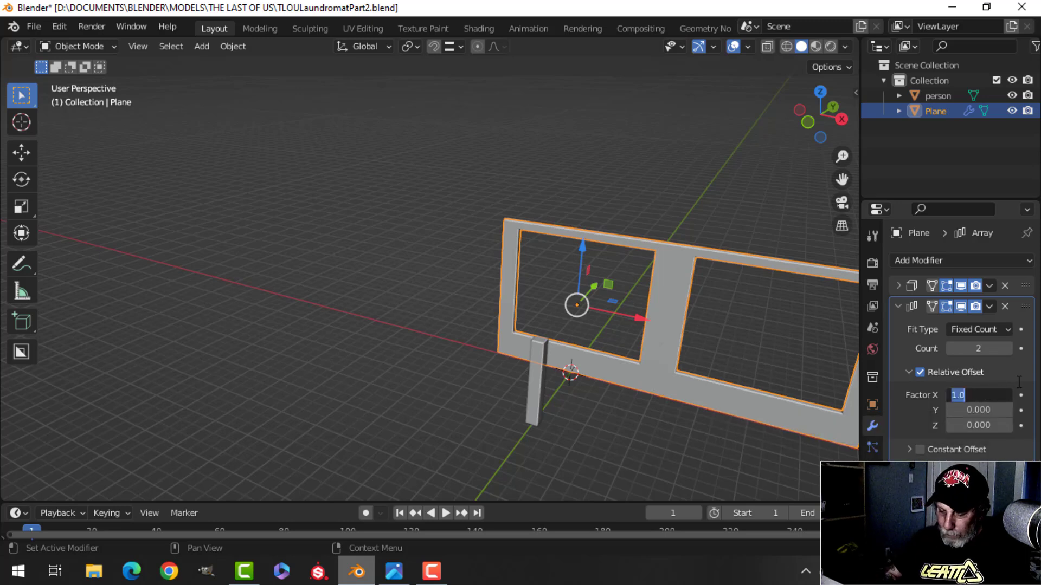
pyautogui.write('-1')
pyautogui.press('Return')
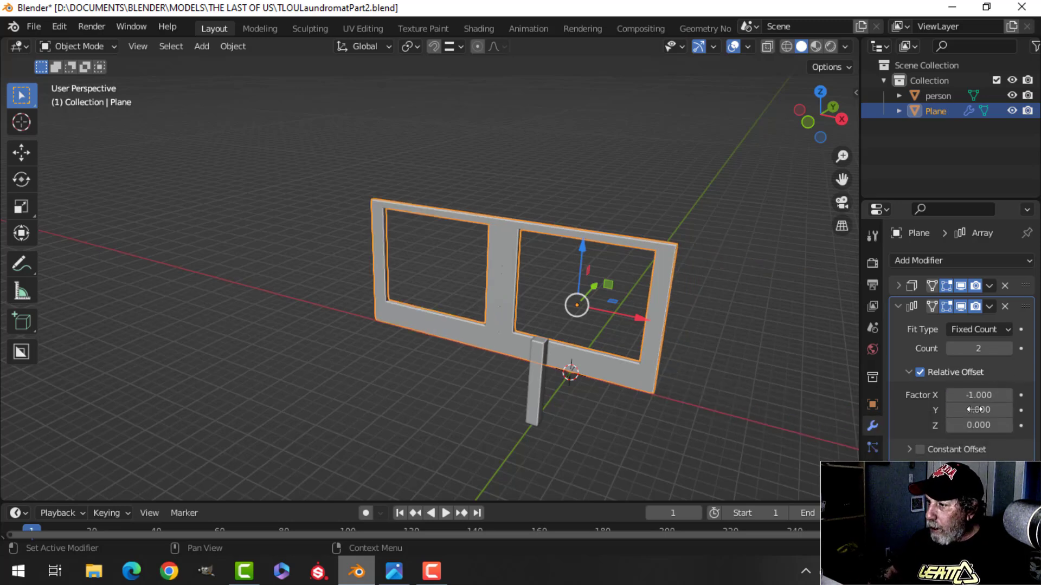
pyautogui.moveTo(982, 349); pyautogui.dragTo(1010, 348)
# - Examine the row of repeated window panels from several angles and compare it with the TLOU_laundry.jpg reference
pyautogui.moveTo(624, 343); pyautogui.dragTo(600, 325, button='middle')
pyautogui.scroll(3, 600, 325)
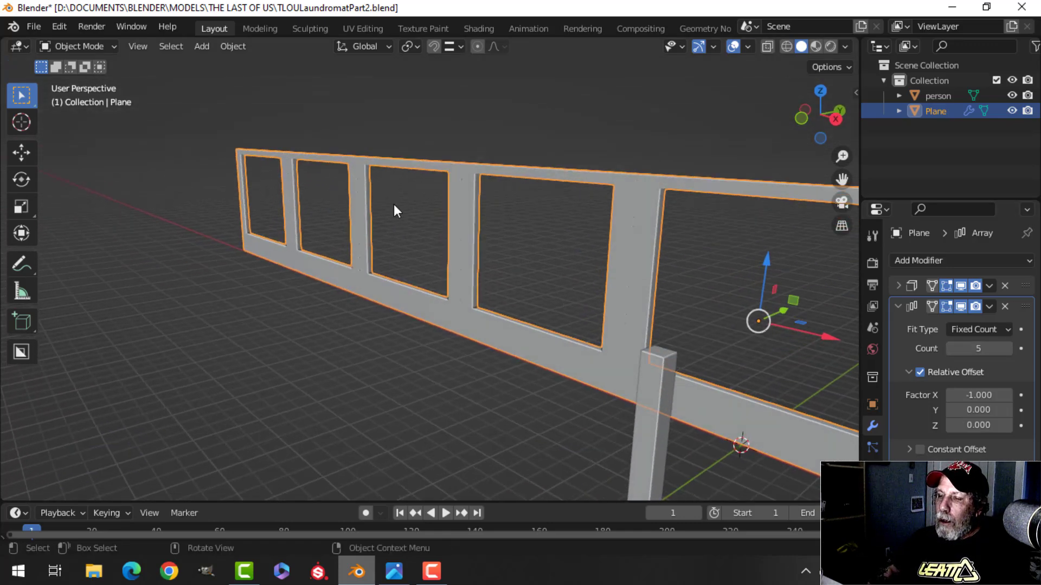
pyautogui.moveTo(393, 203); pyautogui.dragTo(416, 282, button='middle')
pyautogui.scroll(-2, 508, 276)
pyautogui.scroll(2, 496, 273)
pyautogui.moveTo(416, 282); pyautogui.dragTo(468, 292, button='middle')
pyautogui.scroll(-3, 401, 279)
pyautogui.keyDown('shift'); pyautogui.moveTo(401, 278); pyautogui.dragTo(520, 278, button='middle'); pyautogui.keyUp('shift')
pyautogui.scroll(3, 479, 280)
pyautogui.moveTo(515, 374); pyautogui.dragTo(470, 353, button='middle')
pyautogui.click(394, 570)
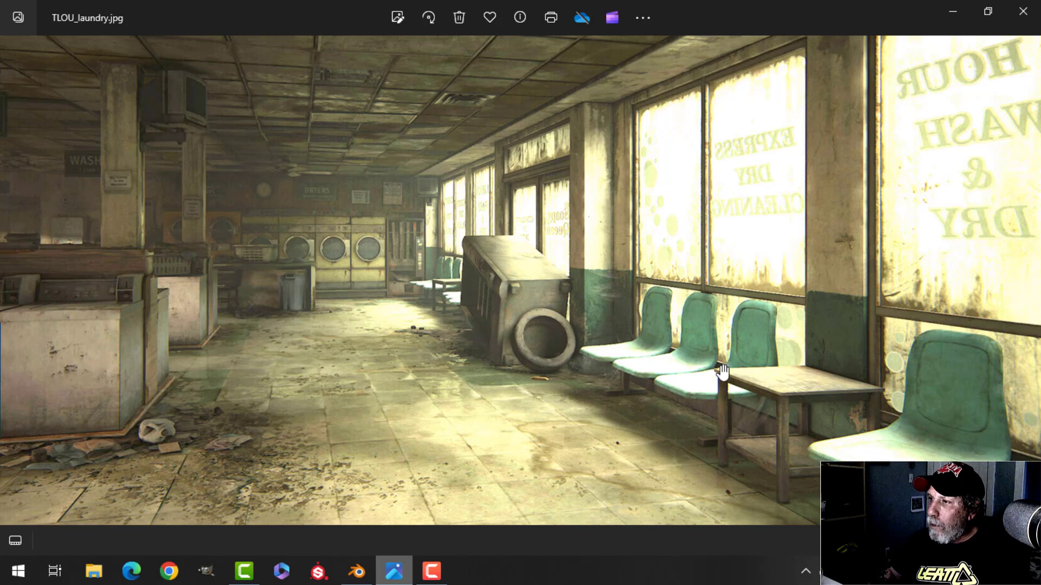
pyautogui.click(356, 571)
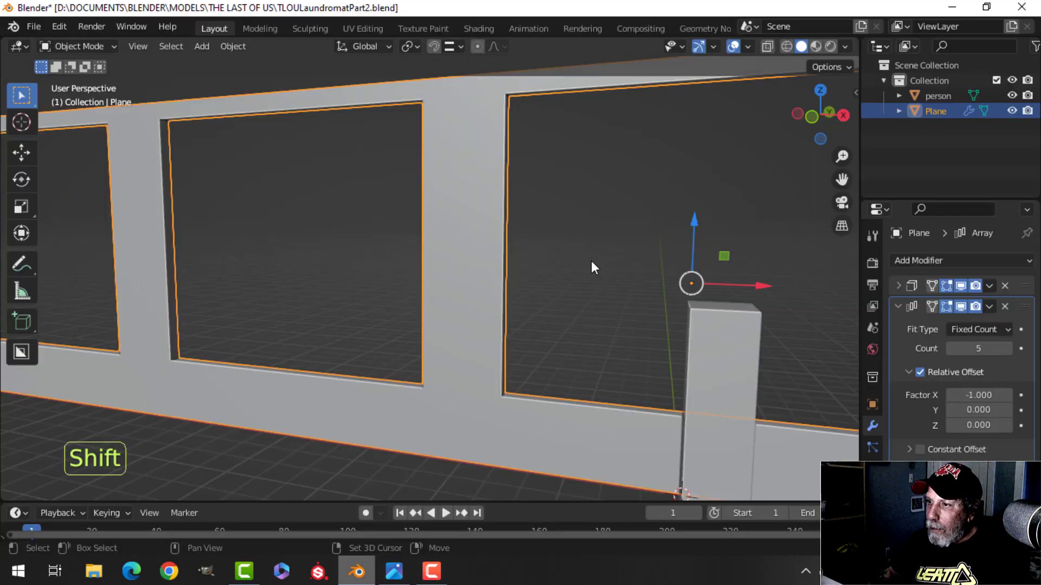
pyautogui.keyDown('shift'); pyautogui.moveTo(590, 261); pyautogui.dragTo(473, 241, button='middle'); pyautogui.keyUp('shift')
# - Turn off the Array modifier's viewport display, check the window frames in the TLOU_laundry.jpg reference and return to Blender
pyautogui.click(960, 307)
pyautogui.scroll(3, 596, 265)
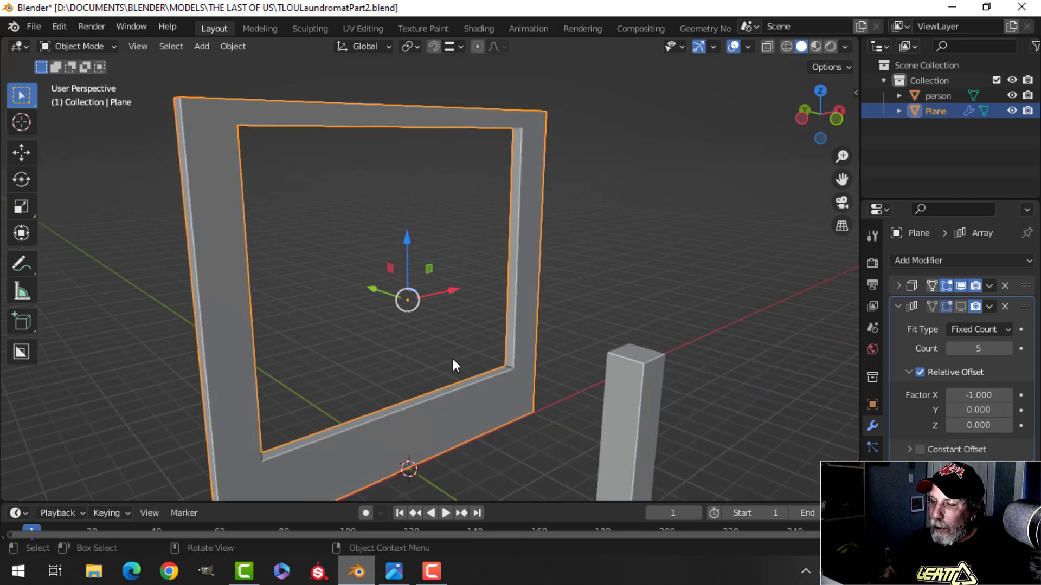
pyautogui.click(394, 570)
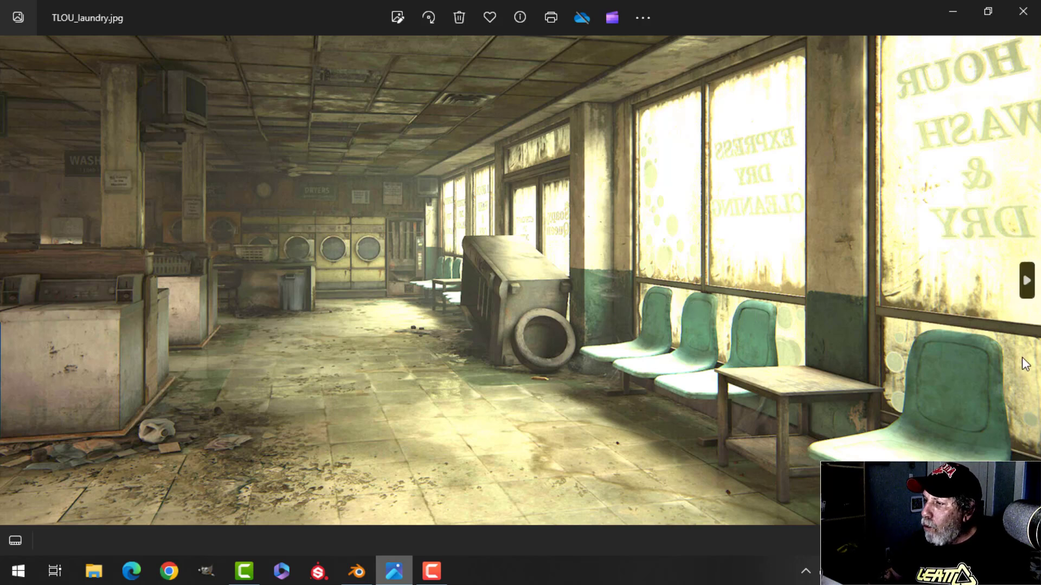
pyautogui.scroll(3, 733, 325)
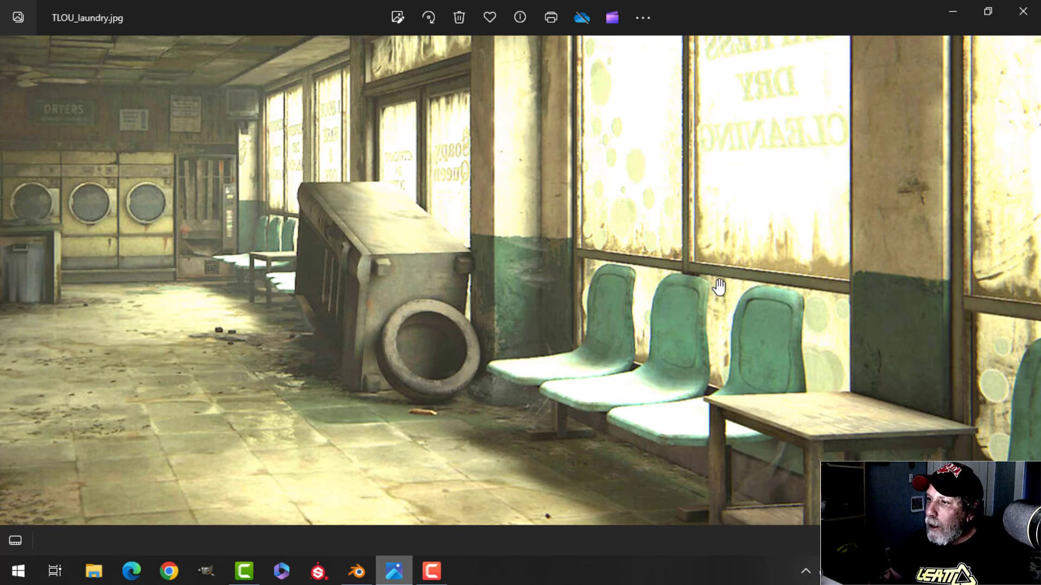
pyautogui.scroll(-1, 718, 287)
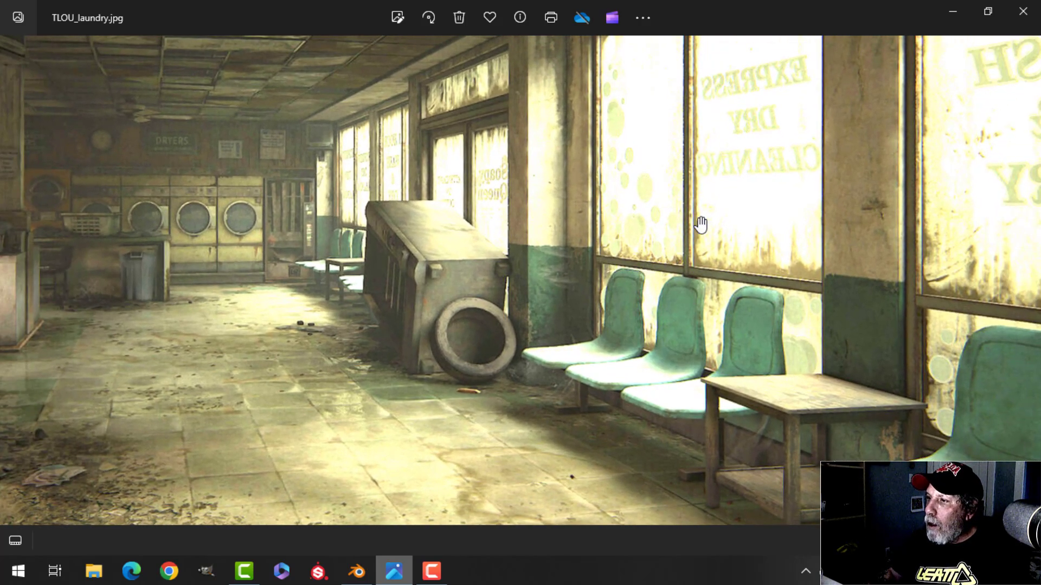
pyautogui.scroll(-1, 700, 224)
pyautogui.click(357, 571)
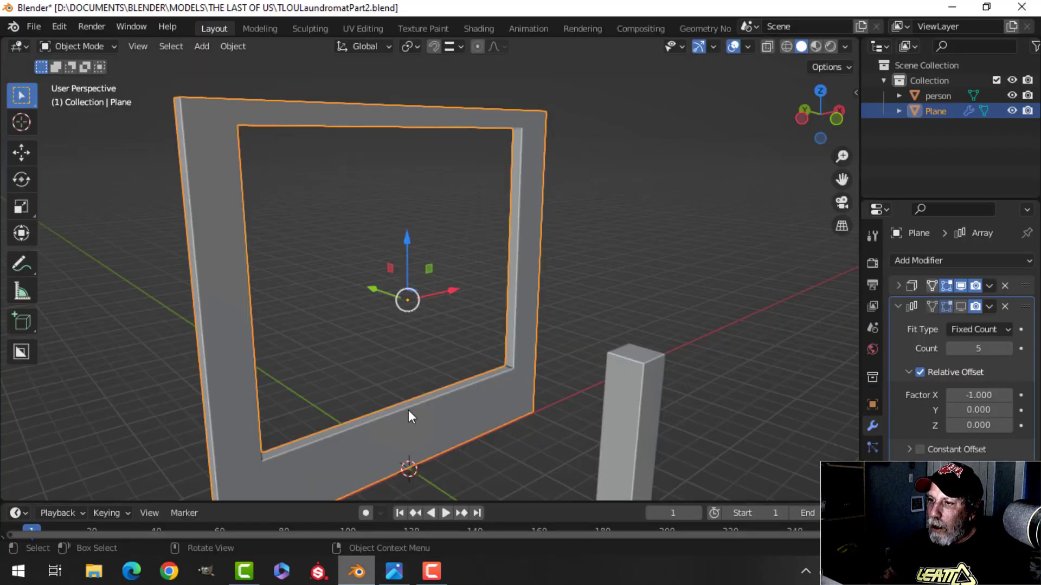
# - Apply the Solidify modifier on the window wall panel
pyautogui.moveTo(409, 413); pyautogui.dragTo(513, 324, button='middle')
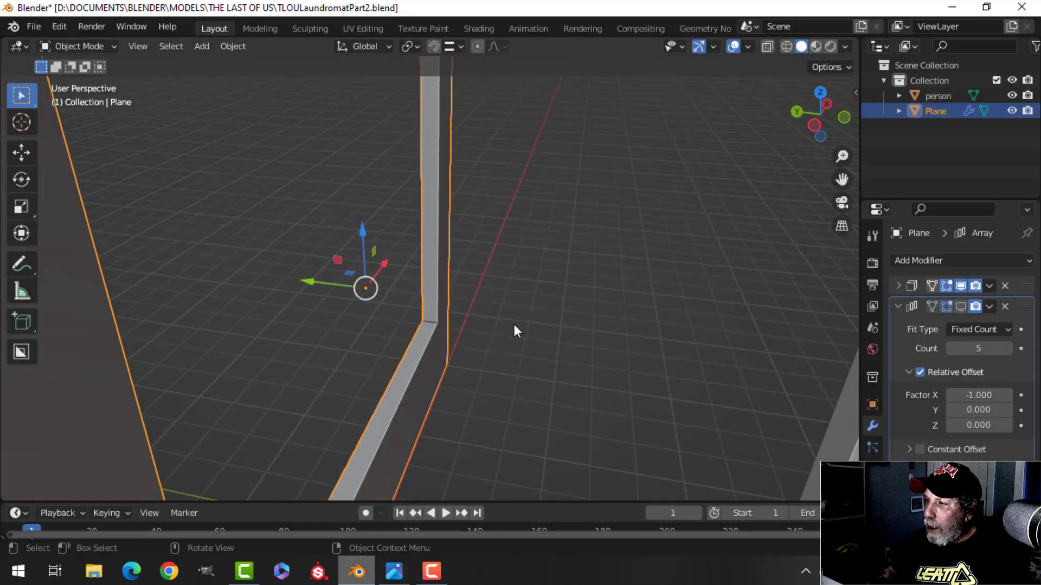
pyautogui.click(987, 285)
pyautogui.click(953, 304)
# - Duplicate the ring of faces lining the window opening in place and separate the copy into its own object
pyautogui.press('Tab')
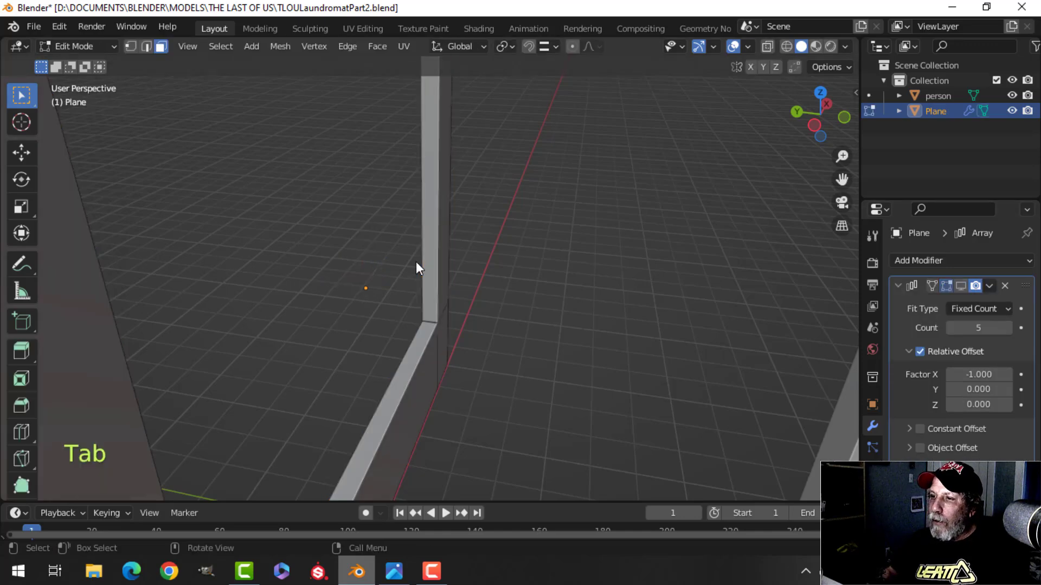
pyautogui.hotkey('alt', 'a')
pyautogui.press('3')
pyautogui.keyDown('alt'); pyautogui.keyDown('shift'); pyautogui.click(425, 320); pyautogui.keyUp('shift'); pyautogui.keyUp('alt')
pyautogui.moveTo(425, 320); pyautogui.dragTo(502, 339, button='middle')
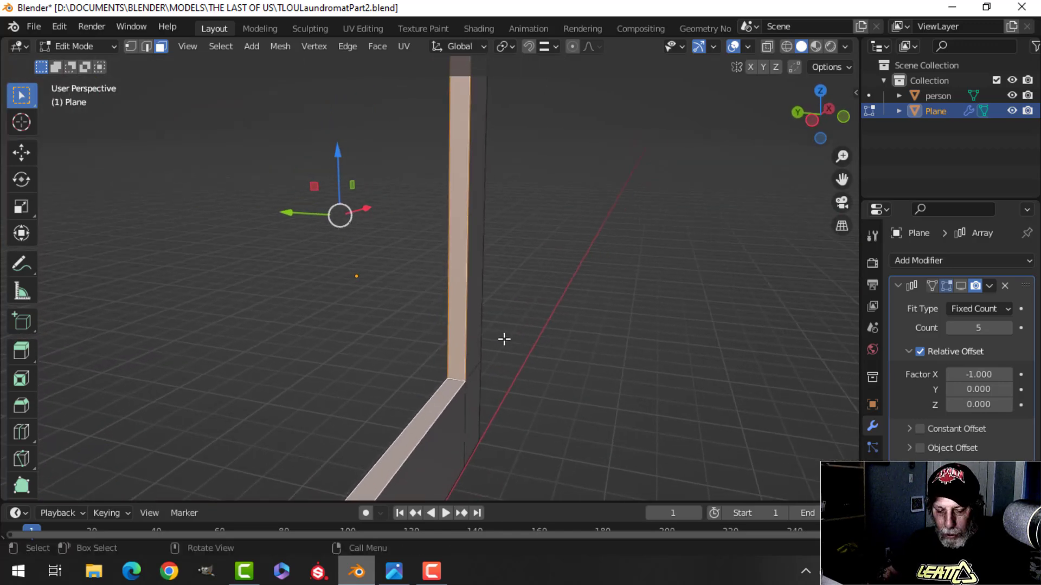
pyautogui.hotkey('shift', 'd')
pyautogui.rightClick(547, 325)
pyautogui.press('p')
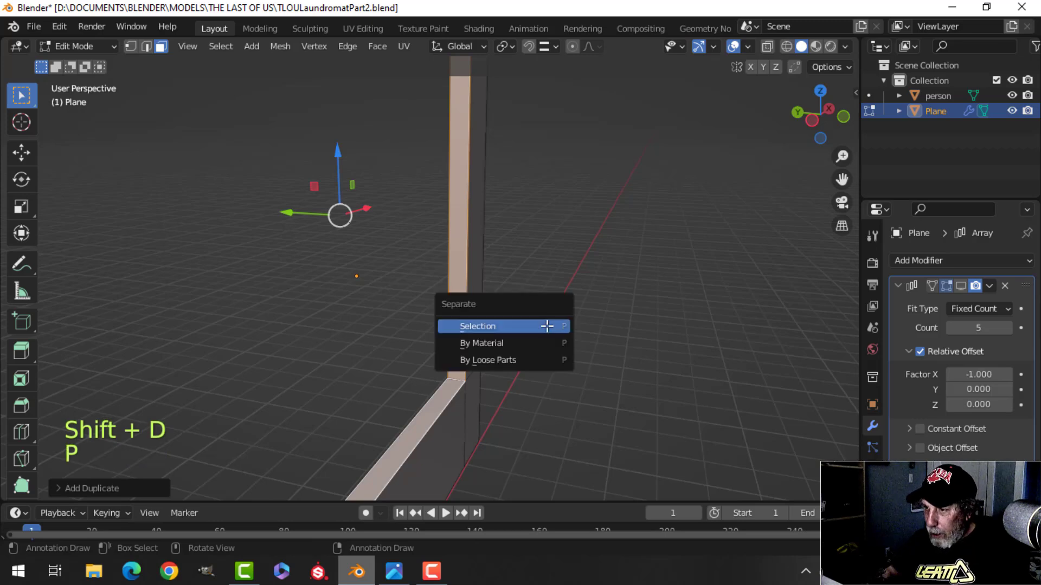
pyautogui.click(548, 326)
# - Edit the separated ring and scale all its faces down along Y so it is narrower than the wall thickness
pyautogui.press('Tab')
pyautogui.click(457, 376)
pyautogui.press('Tab')
pyautogui.press('a')
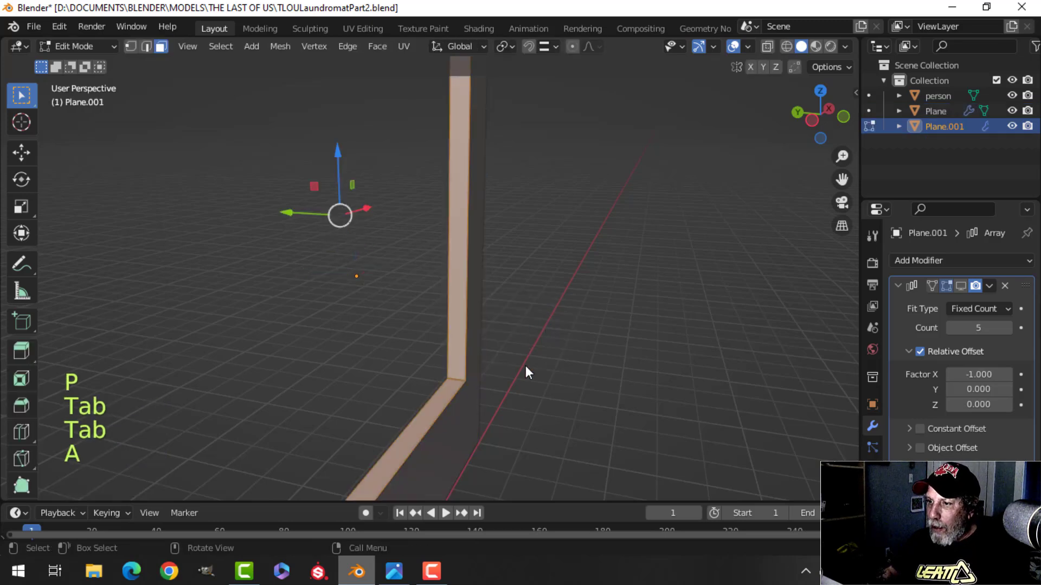
pyautogui.keyDown('shift'); pyautogui.moveTo(522, 344); pyautogui.dragTo(532, 326, button='middle'); pyautogui.keyUp('shift')
pyautogui.press('s')
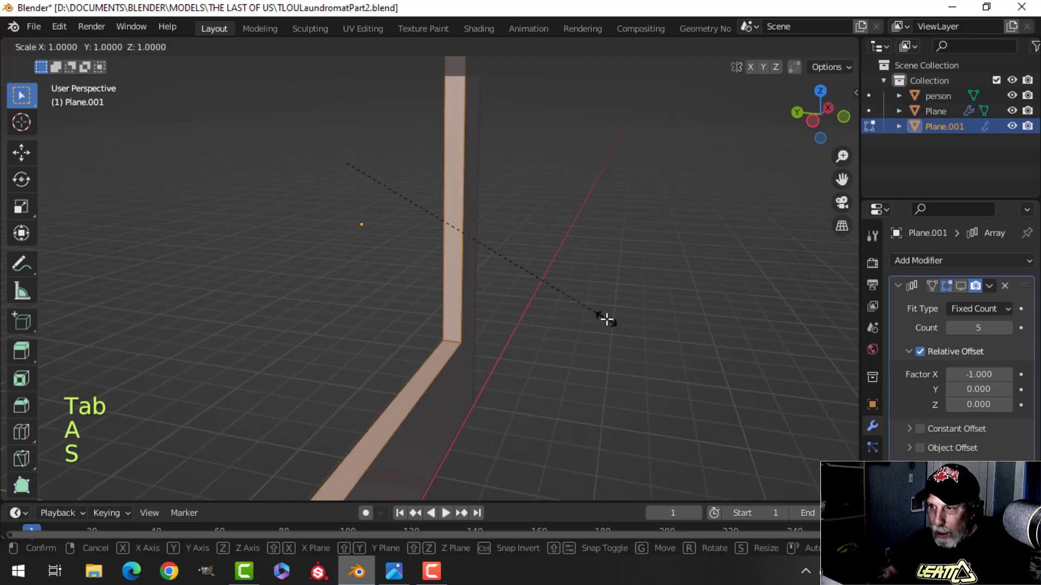
pyautogui.press('y')
pyautogui.click(463, 302)
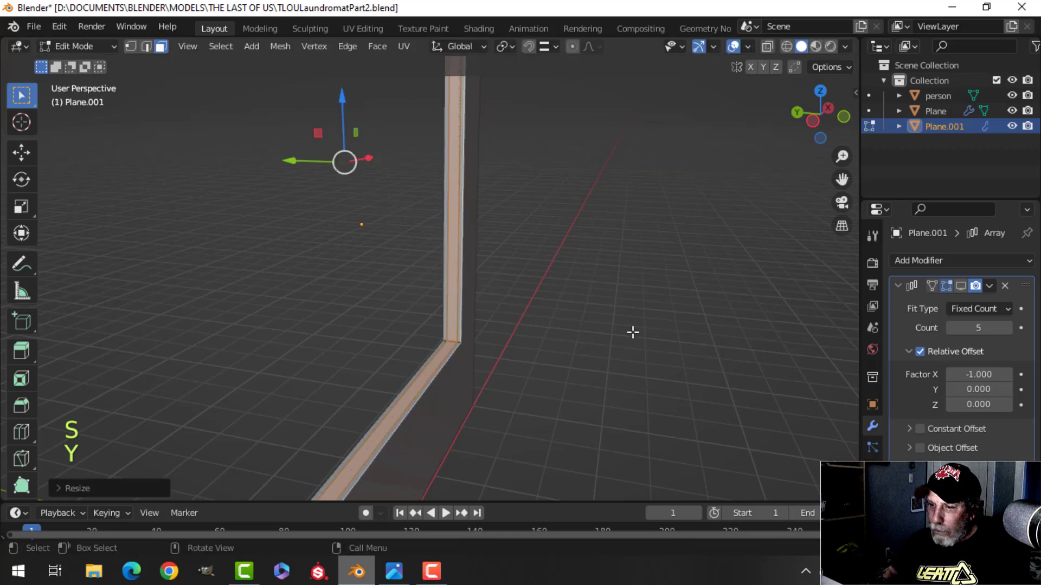
pyautogui.press('s')
pyautogui.press('y')
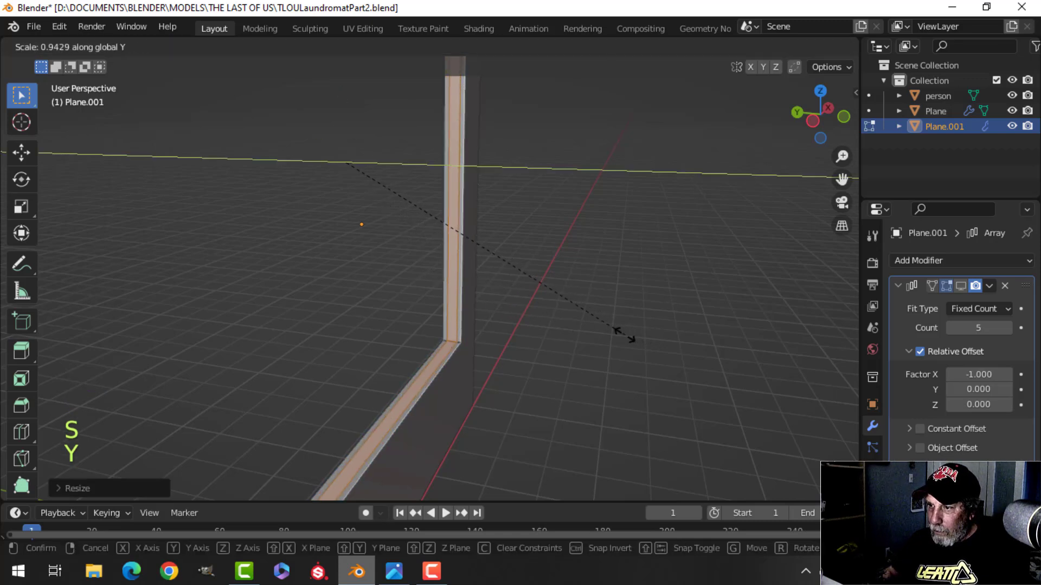
pyautogui.click(624, 334)
# - Fill the edge loop on one side of the window ring with a face
pyautogui.moveTo(624, 334); pyautogui.dragTo(553, 394, button='middle')
pyautogui.hotkey('alt', 'a')
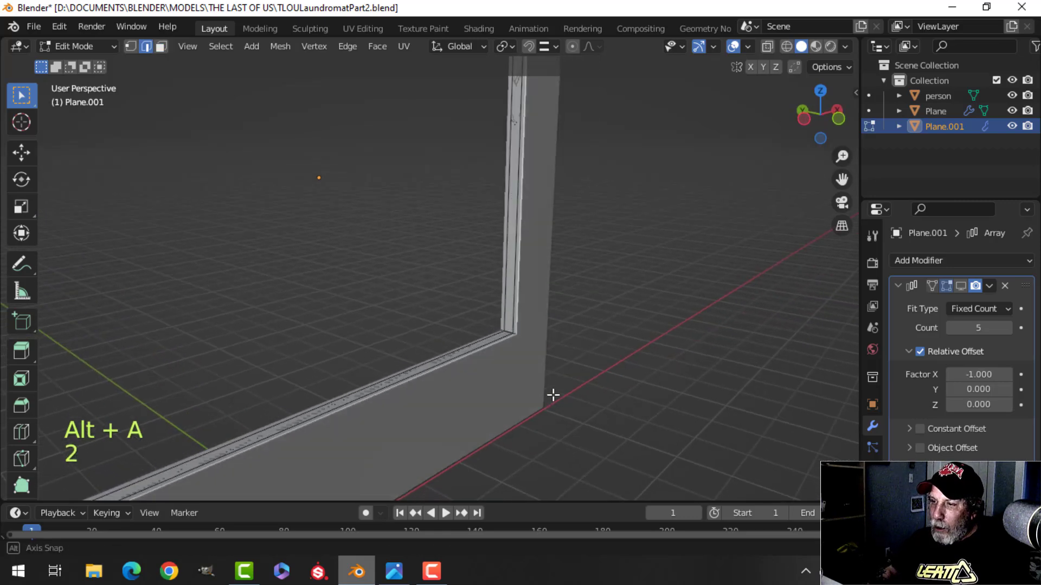
pyautogui.keyDown('alt'); pyautogui.click(475, 348); pyautogui.keyUp('alt')
pyautogui.moveTo(521, 353); pyautogui.dragTo(558, 353, button='middle')
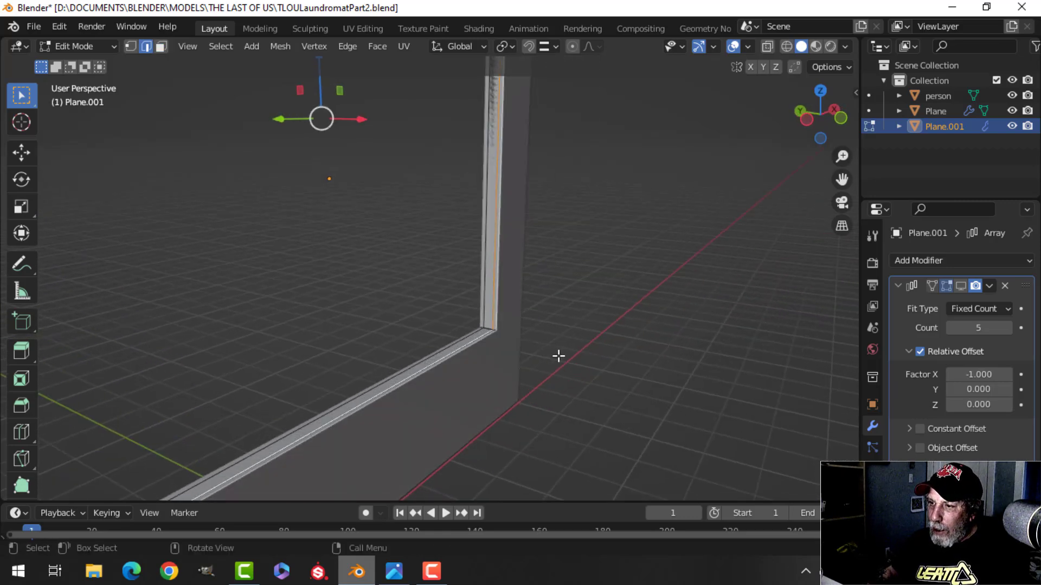
pyautogui.press('f')
pyautogui.moveTo(429, 383); pyautogui.dragTo(532, 379, button='middle')
# - Fill the edge loop on the opposite side of the ring with a face to close the window slab
pyautogui.hotkey('alt', 'a')
pyautogui.moveTo(374, 346); pyautogui.dragTo(327, 358, button='middle')
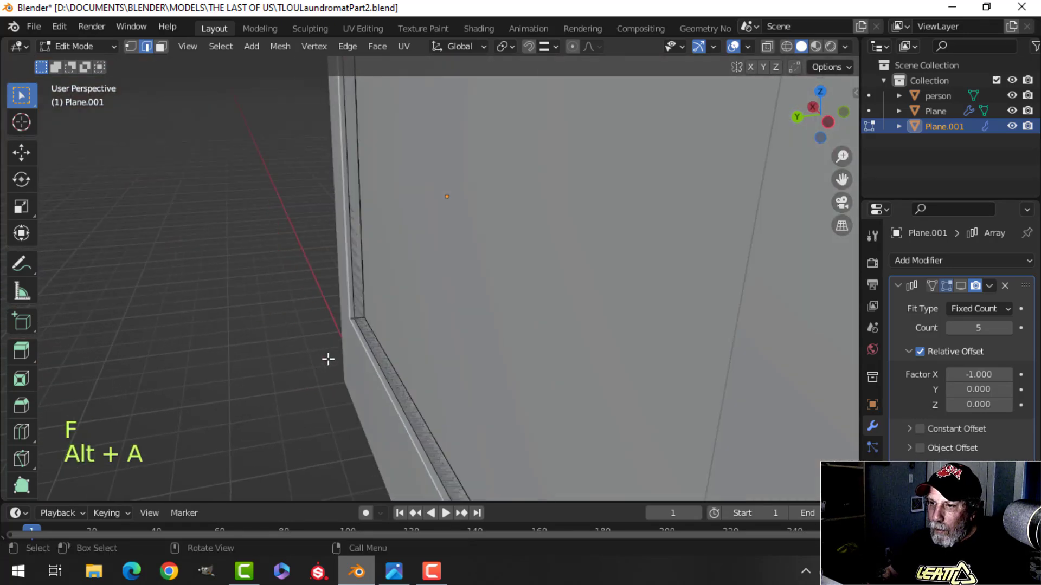
pyautogui.scroll(2, 326, 347)
pyautogui.keyDown('alt'); pyautogui.keyDown('shift'); pyautogui.click(329, 302); pyautogui.keyUp('shift'); pyautogui.keyUp('alt')
pyautogui.press('f')
pyautogui.hotkey('alt', 'a')
pyautogui.moveTo(378, 318); pyautogui.dragTo(418, 328, button='middle')
pyautogui.scroll(-4, 427, 332)
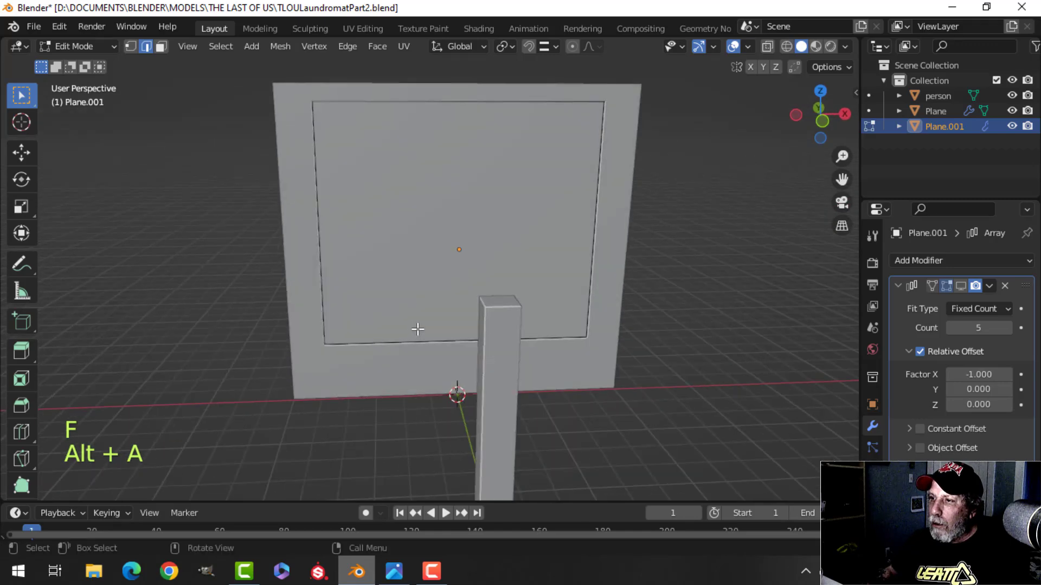
# - Scale the whole window slab down along Y to make it thinner within the wall opening
pyautogui.press('a')
pyautogui.moveTo(496, 340); pyautogui.dragTo(507, 388, button='middle')
pyautogui.scroll(2, 562, 339)
pyautogui.scroll(2, 487, 372)
pyautogui.press('s')
pyautogui.press('y')
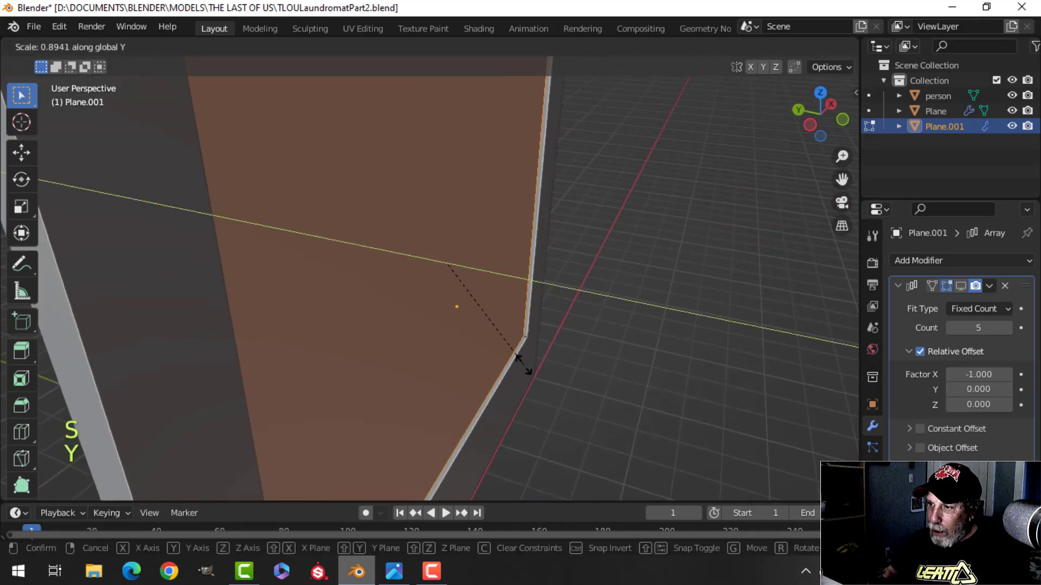
pyautogui.click(499, 356)
pyautogui.moveTo(580, 339); pyautogui.dragTo(438, 285, button='middle')
pyautogui.scroll(-4, 528, 349)
# - Add a centred vertical loop cut to the window slab
pyautogui.press('Tab')
pyautogui.hotkey('alt', 'a')
pyautogui.scroll(-2, 434, 320)
pyautogui.click(438, 285)
pyautogui.press('Tab')
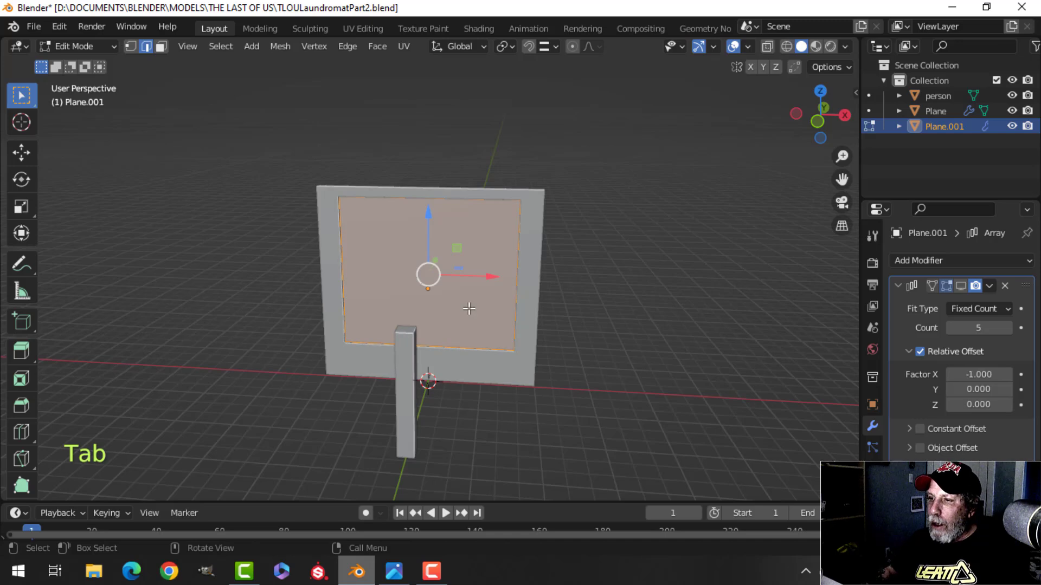
pyautogui.hotkey('alt', 'a')
pyautogui.hotkey('ctrl', 'r')
pyautogui.click(426, 216)
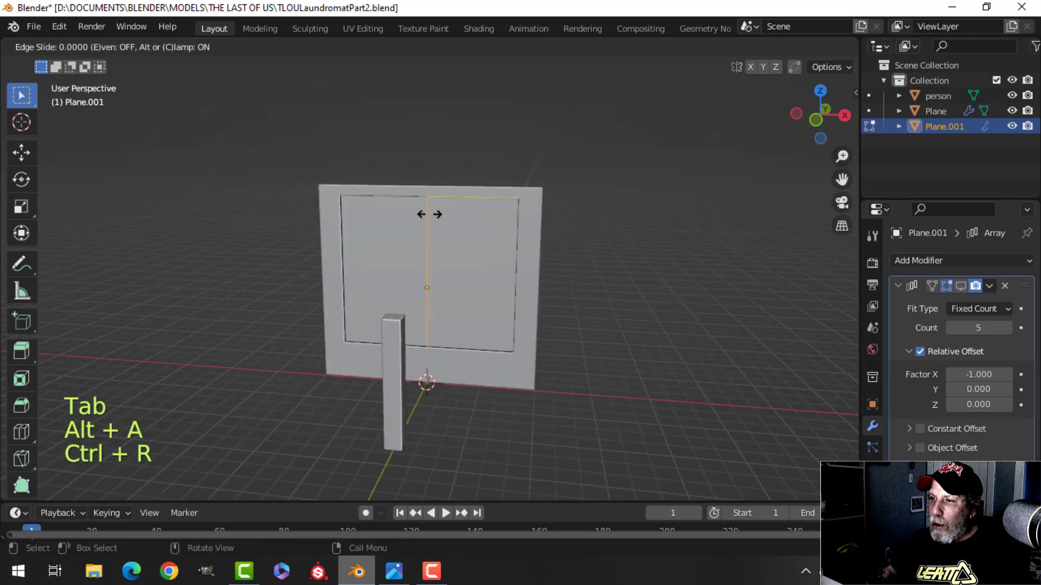
pyautogui.rightClick(445, 223)
pyautogui.scroll(3, 502, 261)
pyautogui.keyDown('shift'); pyautogui.moveTo(495, 269); pyautogui.dragTo(495, 277, button='middle'); pyautogui.keyUp('shift')
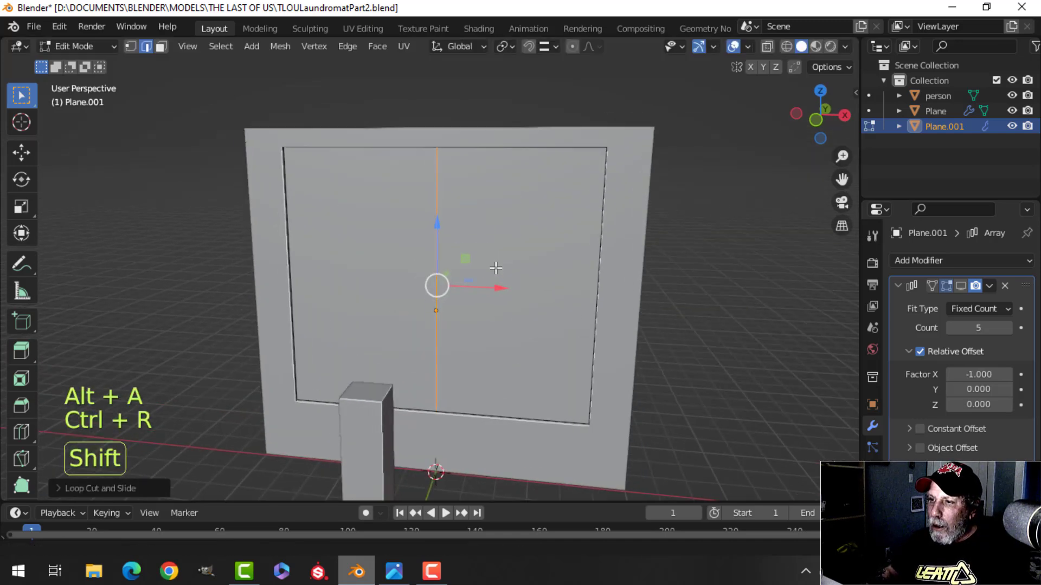
# - Add a horizontal loop cut across the lower part of the window slab and compare the divisions with the reference image
pyautogui.hotkey('ctrl', 'r')
pyautogui.click(604, 328)
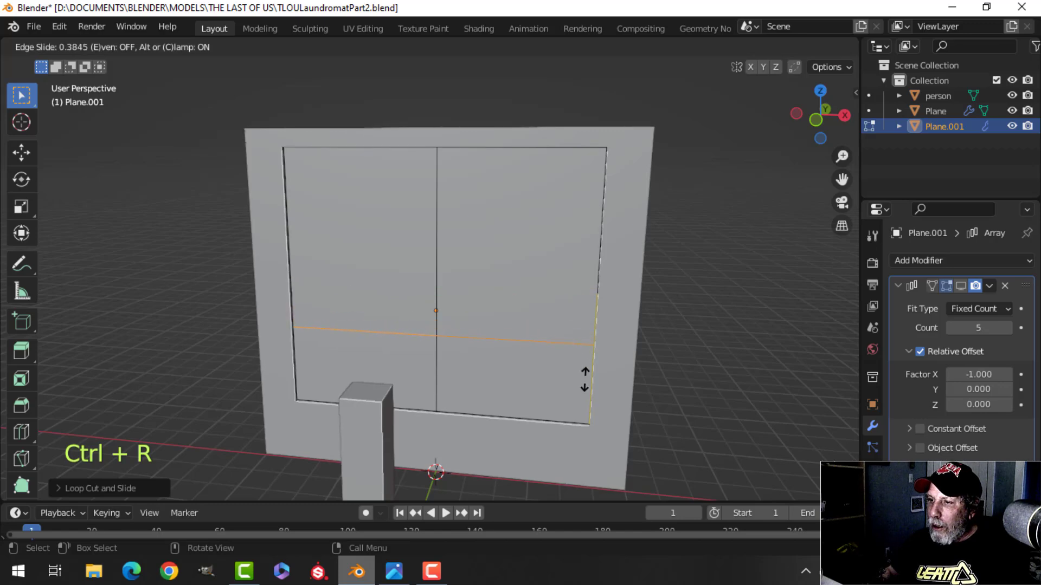
pyautogui.click(585, 382)
pyautogui.moveTo(584, 382); pyautogui.dragTo(469, 260, button='middle')
pyautogui.scroll(1, 507, 391)
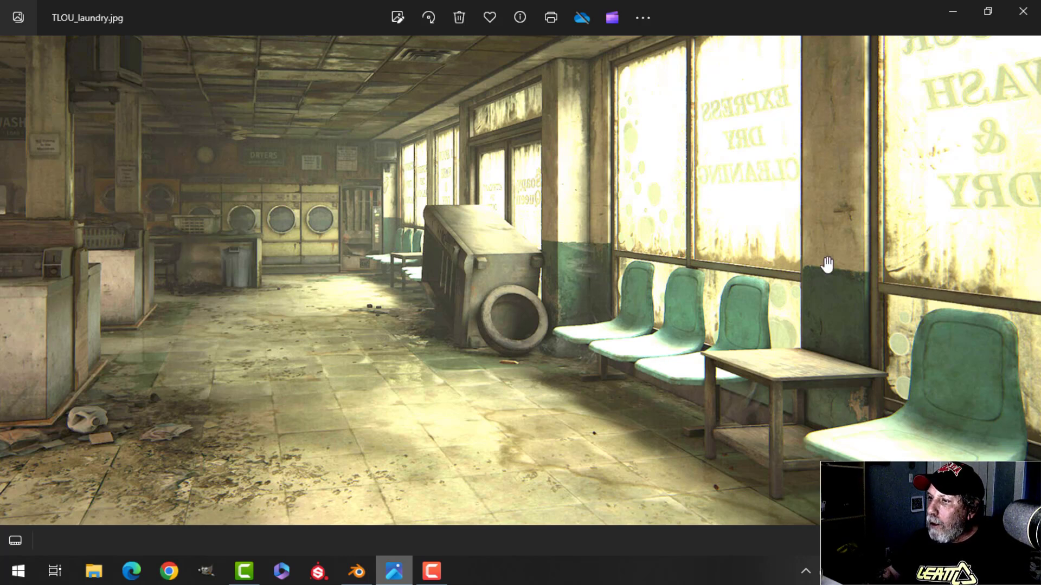
pyautogui.click(355, 571)
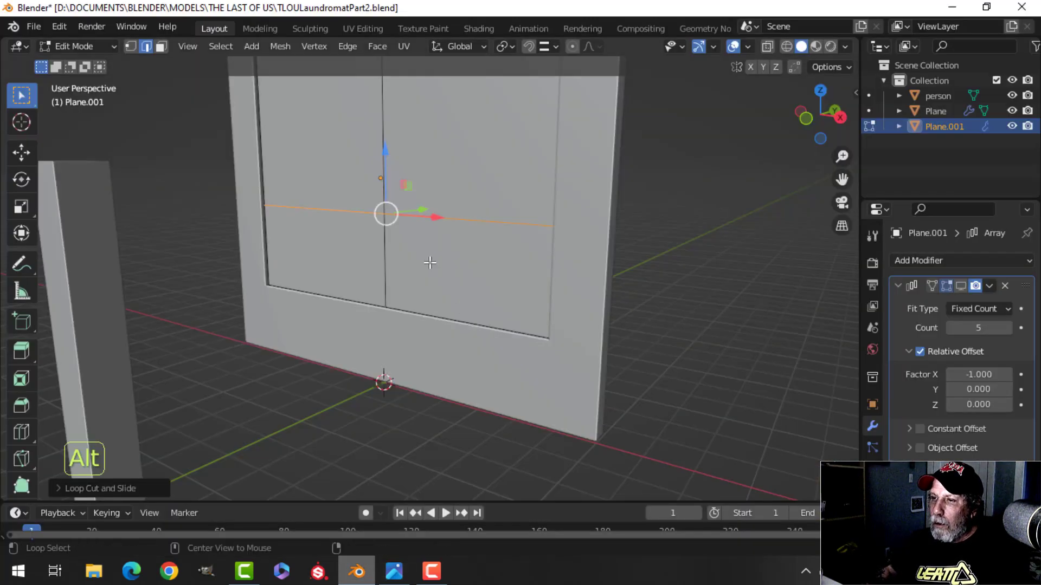
# - Inset all eight pane faces on both sides of the window slab individually, with a thickness of about 0.13 feet
pyautogui.hotkey('alt', 'a')
pyautogui.moveTo(429, 262); pyautogui.dragTo(381, 212, button='middle')
pyautogui.press('3')
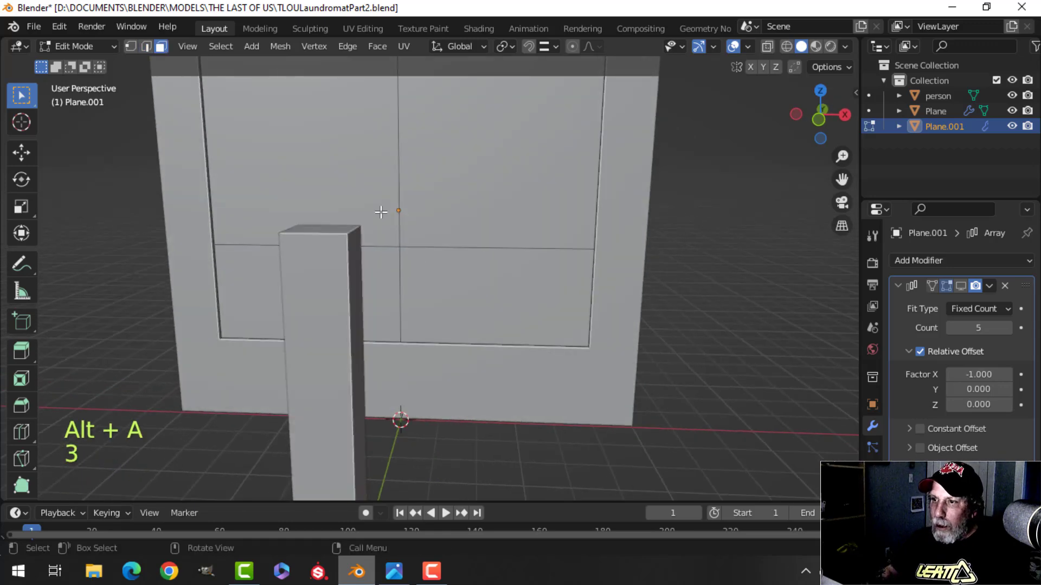
pyautogui.click(372, 189)
pyautogui.keyDown('shift'); pyautogui.click(471, 197); pyautogui.keyUp('shift')
pyautogui.keyDown('shift'); pyautogui.click(458, 291); pyautogui.keyUp('shift')
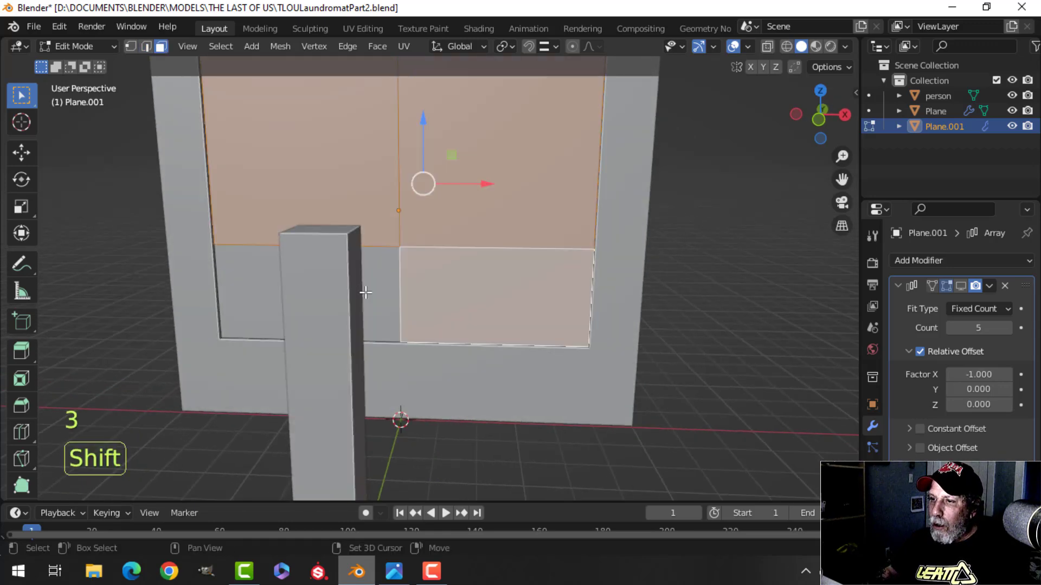
pyautogui.keyDown('shift'); pyautogui.click(366, 292); pyautogui.keyUp('shift')
pyautogui.moveTo(366, 292); pyautogui.dragTo(530, 181, button='middle')
pyautogui.keyDown('shift'); pyautogui.click(529, 181); pyautogui.keyUp('shift')
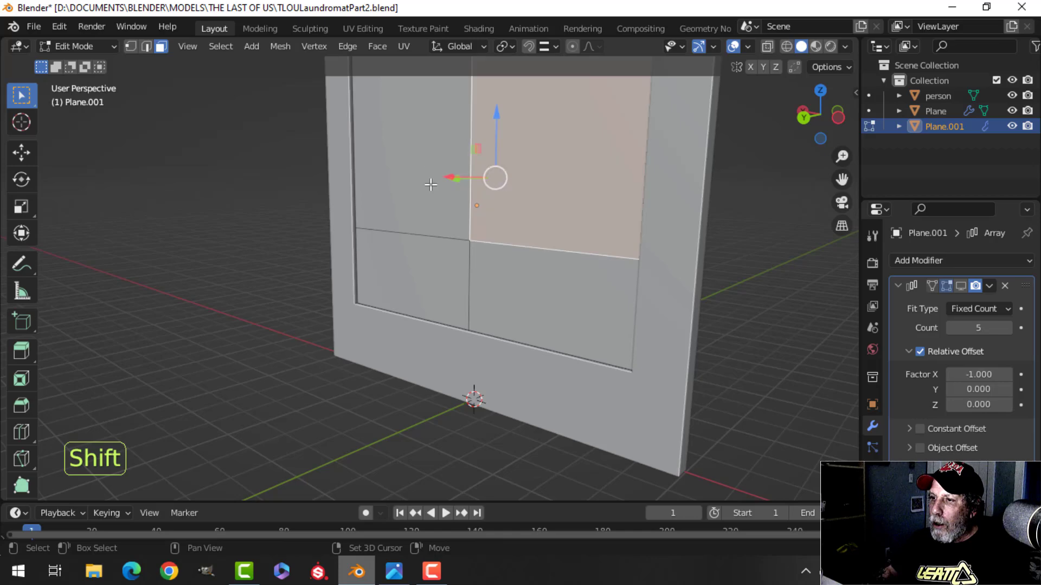
pyautogui.keyDown('shift'); pyautogui.click(430, 179); pyautogui.keyUp('shift')
pyautogui.keyDown('shift'); pyautogui.click(432, 285); pyautogui.keyUp('shift')
pyautogui.keyDown('shift'); pyautogui.click(519, 288); pyautogui.keyUp('shift')
pyautogui.moveTo(520, 288); pyautogui.dragTo(450, 321, button='middle')
pyautogui.scroll(1, 455, 320)
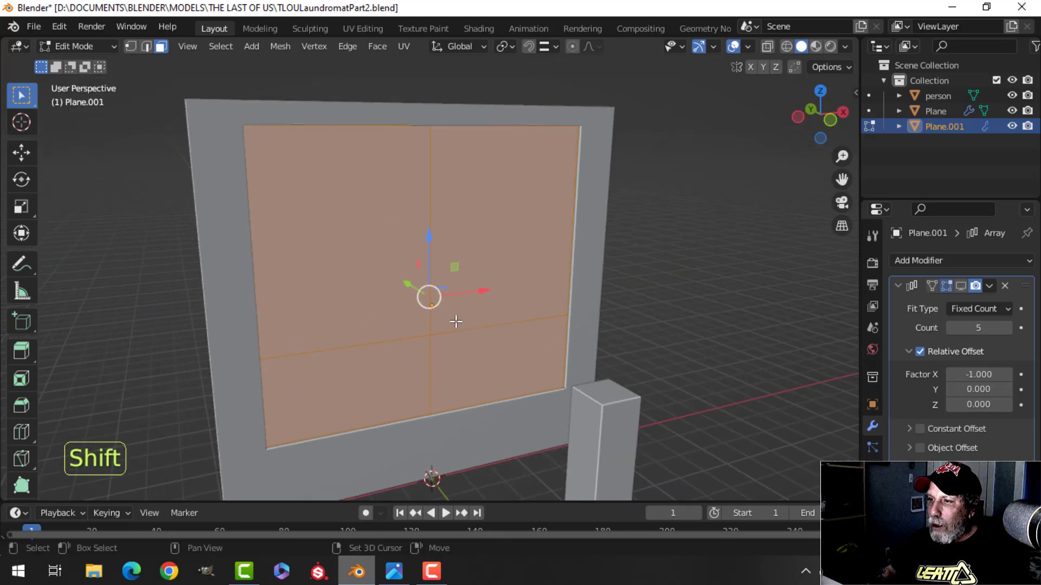
pyautogui.press('i')
pyautogui.press('i')
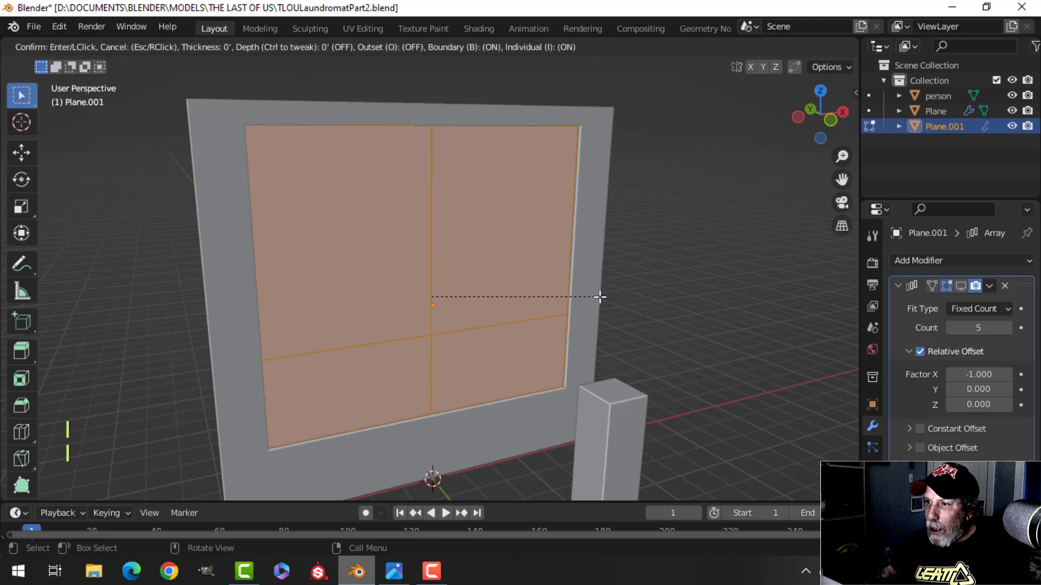
pyautogui.press('shift')
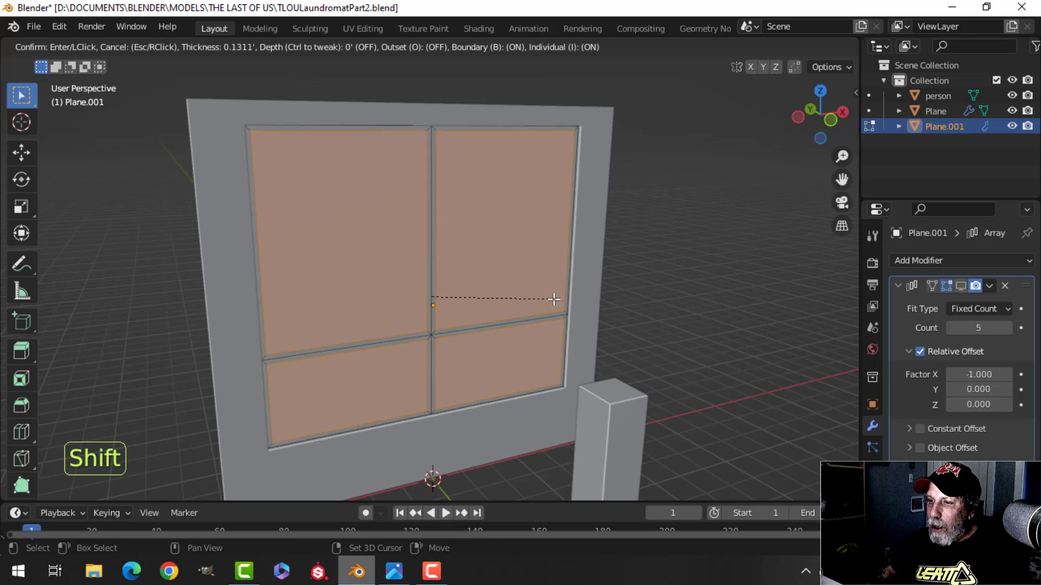
pyautogui.click(553, 299)
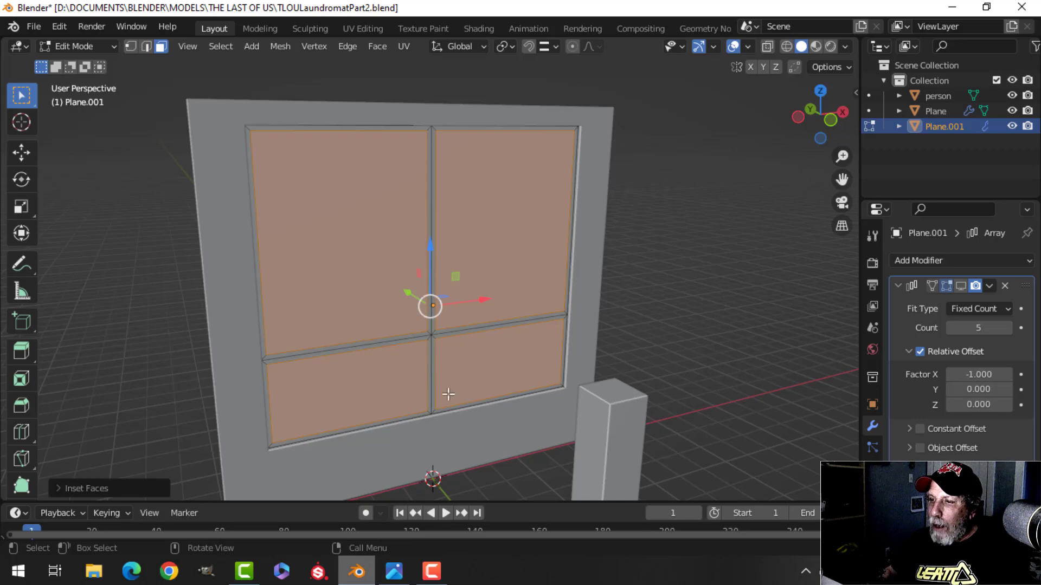
# - Examine the inset frame bars around the panes and clear the face selection
pyautogui.scroll(3, 450, 374)
pyautogui.keyDown('shift'); pyautogui.moveTo(453, 312); pyautogui.dragTo(520, 377, button='middle'); pyautogui.keyUp('shift')
pyautogui.scroll(-2, 512, 360)
pyautogui.keyDown('shift'); pyautogui.moveTo(502, 319); pyautogui.dragTo(508, 369, button='middle'); pyautogui.keyUp('shift')
pyautogui.moveTo(508, 368); pyautogui.dragTo(473, 327, button='middle')
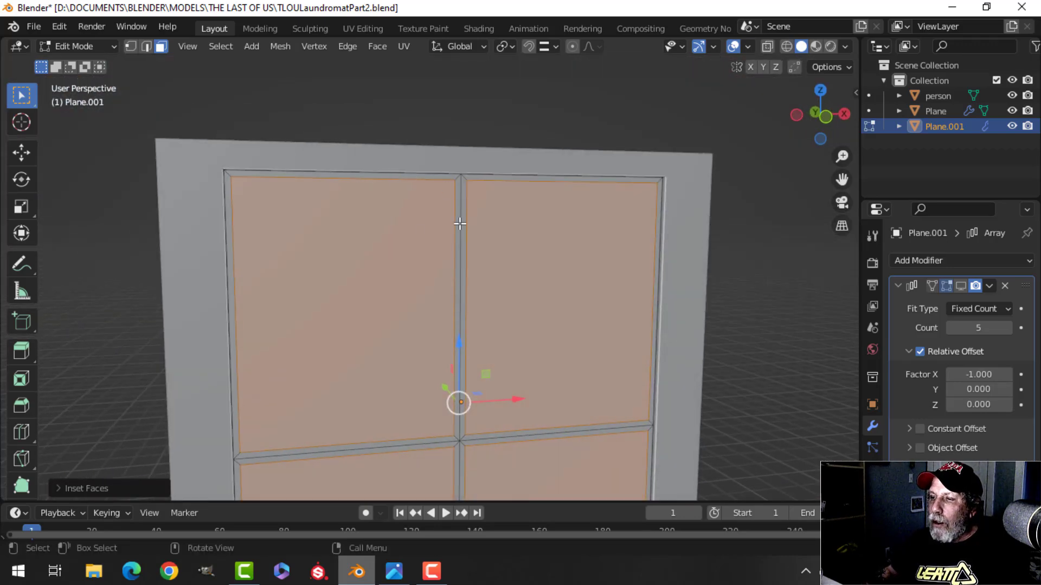
pyautogui.scroll(-3, 458, 229)
pyautogui.moveTo(511, 268)
pyautogui.mouseDown(button='middle')
pyautogui.moveTo(537, 271)
pyautogui.moveTo(485, 244)
pyautogui.moveTo(527, 262)
pyautogui.moveTo(495, 270)
pyautogui.mouseUp(button='middle')
pyautogui.hotkey('alt', 'a')
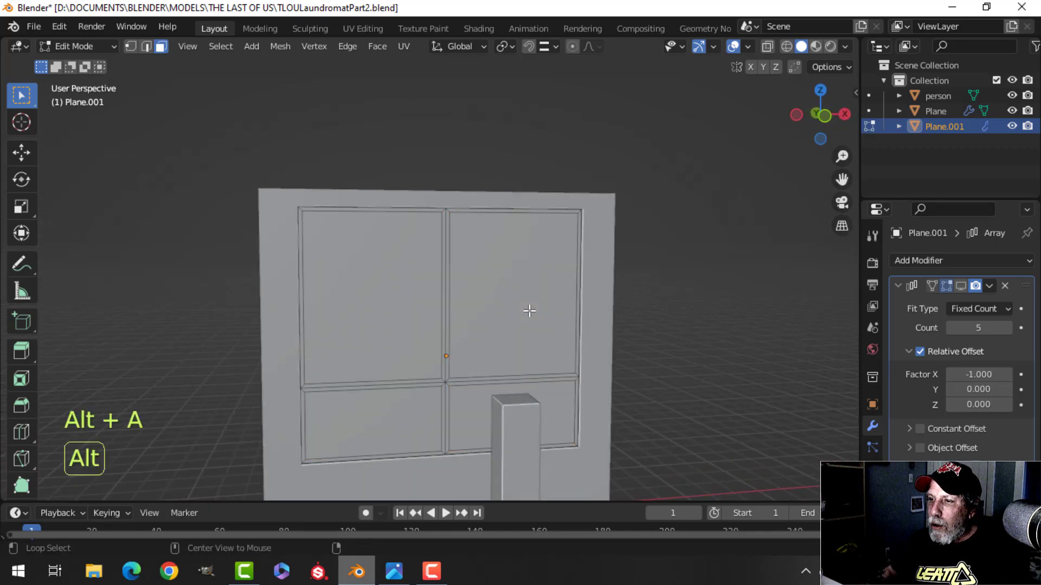
# - Bridge the front and back faces of the window's upper-left pane, seen from the person's side, to open it through
pyautogui.scroll(2, 523, 234)
pyautogui.moveTo(523, 235); pyautogui.dragTo(504, 244, button='middle')
pyautogui.click(414, 270)
pyautogui.moveTo(413, 269); pyautogui.dragTo(577, 280, button='middle')
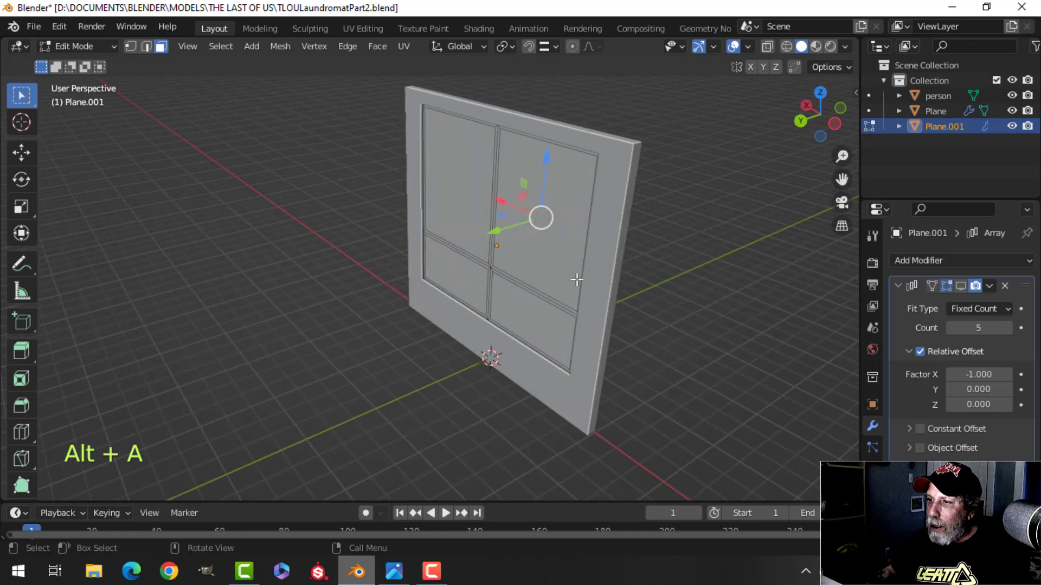
pyautogui.keyDown('shift'); pyautogui.click(566, 222); pyautogui.keyUp('shift')
pyautogui.hotkey('ctrl', 'e')
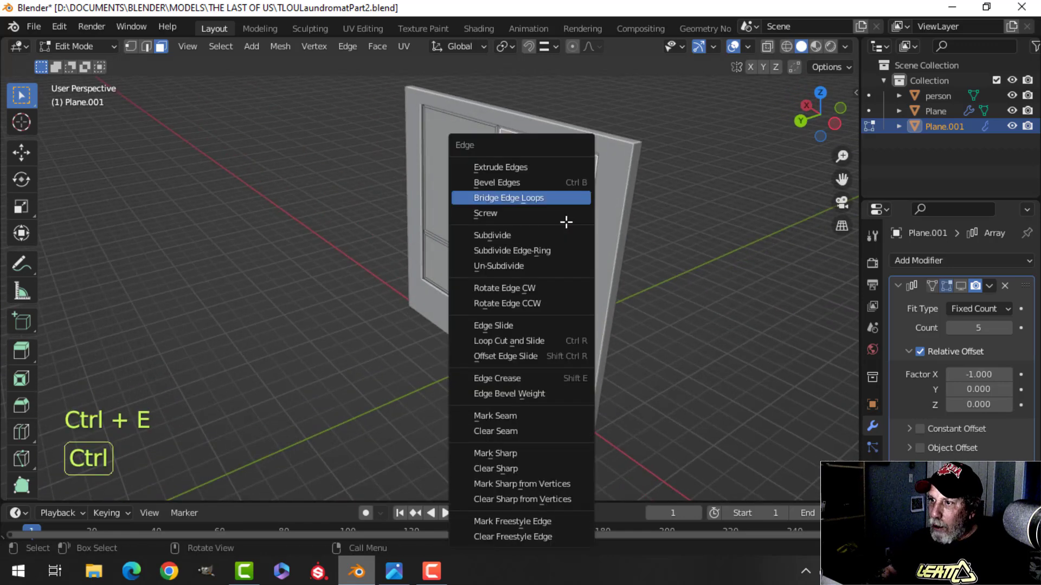
pyautogui.click(538, 200)
# - Bridge the front and back faces of the upper-right pane to cut it open
pyautogui.moveTo(538, 201); pyautogui.dragTo(513, 246, button='middle')
pyautogui.hotkey('alt', 'a')
pyautogui.keyDown('shift'); pyautogui.click(547, 247); pyautogui.keyUp('shift')
pyautogui.hotkey('ctrl', 'e')
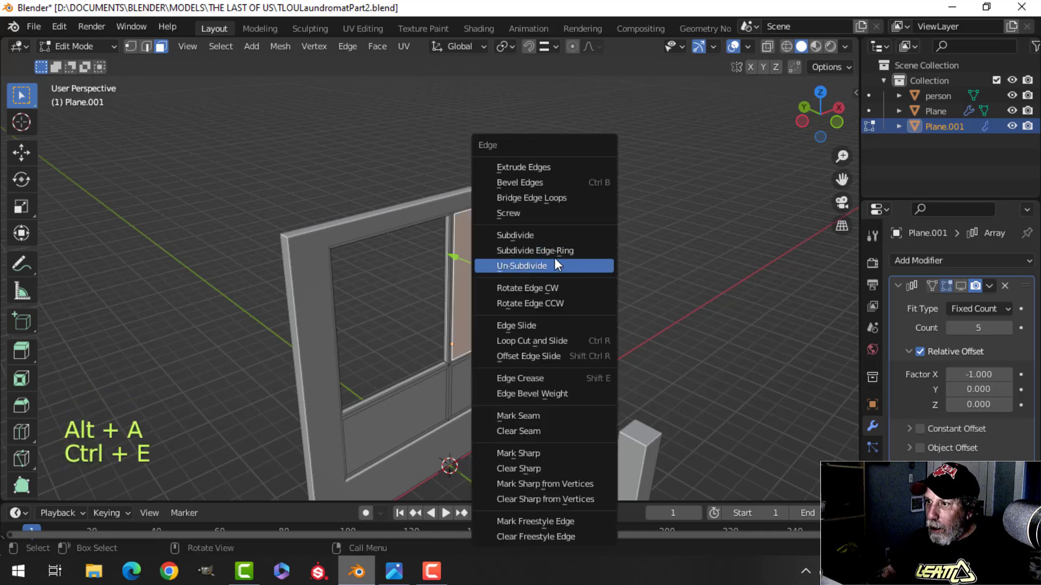
pyautogui.click(541, 197)
# - Bridge the front and back faces of the lower-left pane to cut it open
pyautogui.keyDown('shift'); pyautogui.moveTo(541, 197); pyautogui.dragTo(523, 287, button='middle'); pyautogui.keyUp('shift')
pyautogui.hotkey('alt', 'a')
pyautogui.click(523, 287)
pyautogui.hotkey('ctrl', 'e')
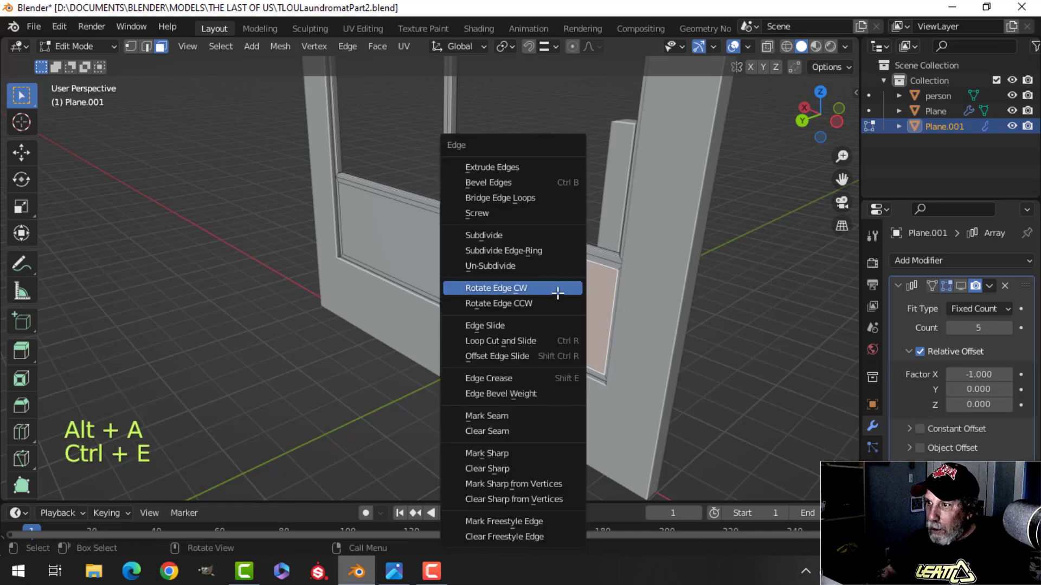
pyautogui.click(508, 198)
# - Bridge the front and back faces of the remaining lower-right pane and clear the selection
pyautogui.hotkey('alt', 'a')
pyautogui.moveTo(413, 239); pyautogui.dragTo(481, 228, button='middle')
pyautogui.click(481, 228)
pyautogui.hotkey('ctrl', 'e')
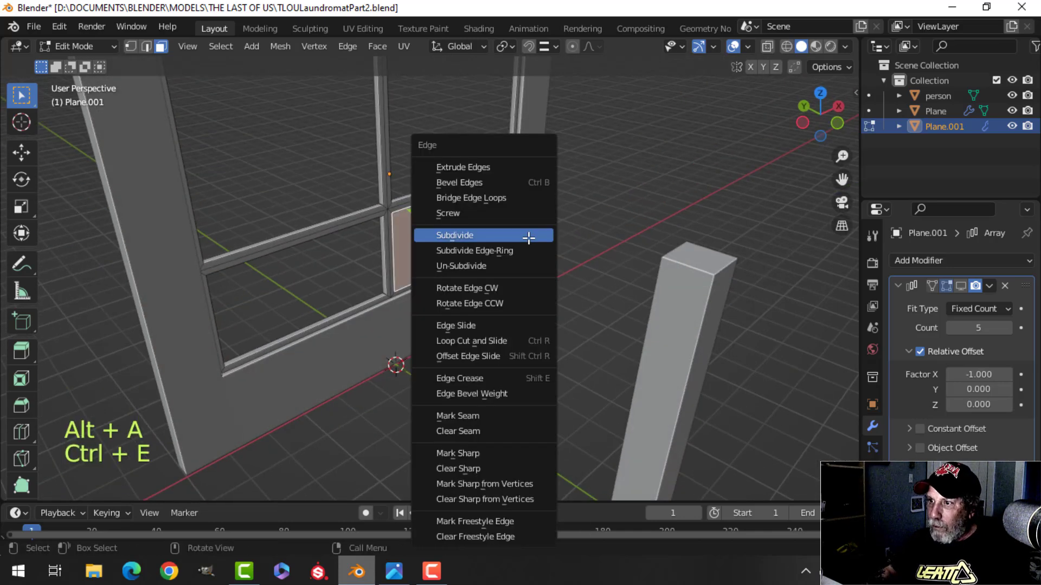
pyautogui.click(499, 199)
pyautogui.hotkey('alt', 'a')
# - Inspect the opened window frame in object mode and reopen its mesh for editing
pyautogui.press('Tab')
pyautogui.moveTo(584, 261); pyautogui.dragTo(503, 281, button='middle')
pyautogui.hotkey('alt', 'a')
pyautogui.scroll(4, 480, 279)
pyautogui.click(499, 248)
pyautogui.scroll(4, 571, 309)
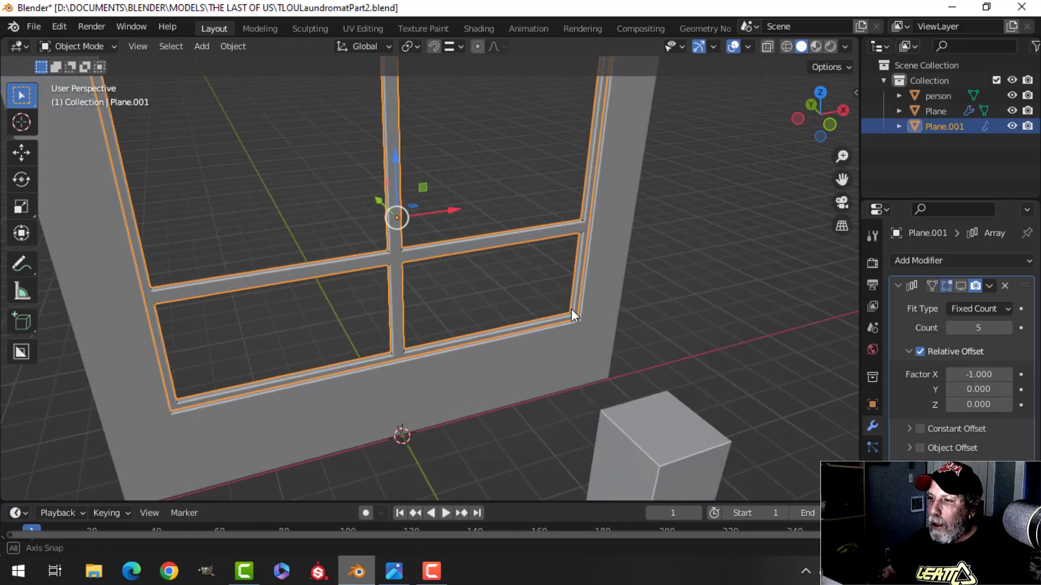
pyautogui.moveTo(592, 311); pyautogui.dragTo(486, 271, button='middle')
pyautogui.hotkey('alt', 'a')
pyautogui.click(464, 226)
pyautogui.press('Tab')
pyautogui.press('a')
pyautogui.press('ctrl+KP_3')
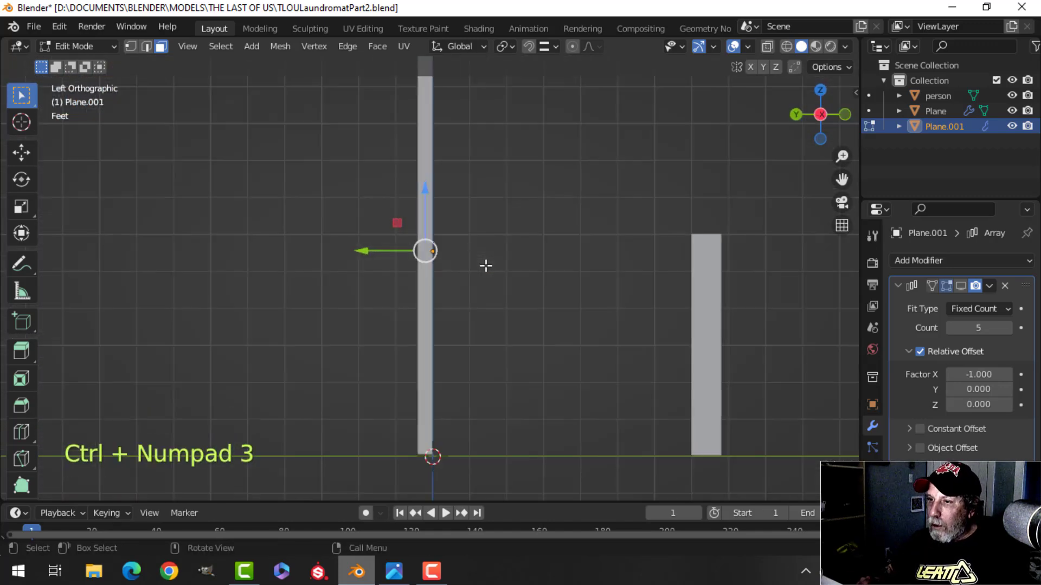
pyautogui.press('KP_3')
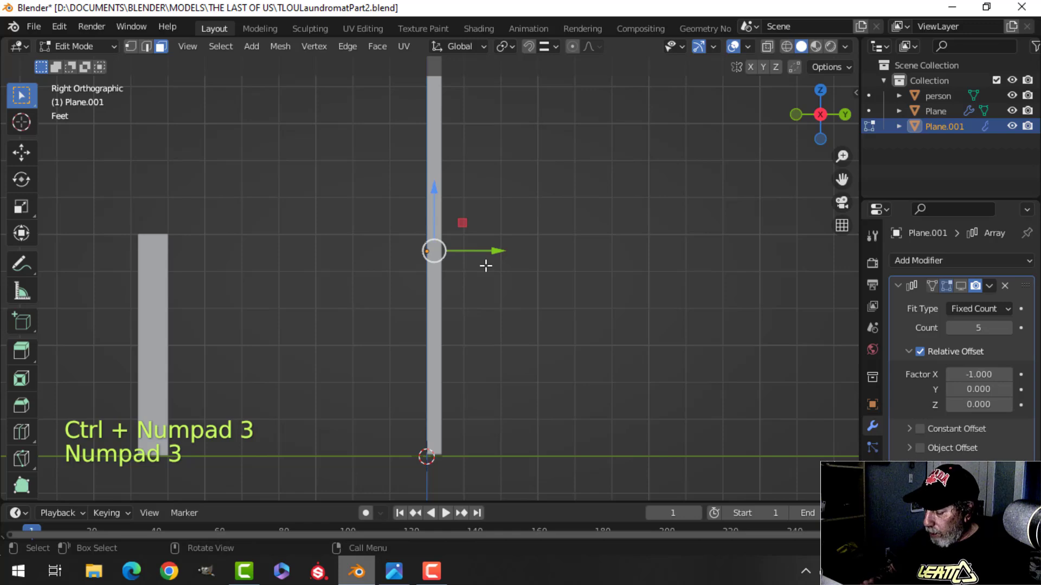
pyautogui.press('ctrl+KP_3')
pyautogui.press('KP_1')
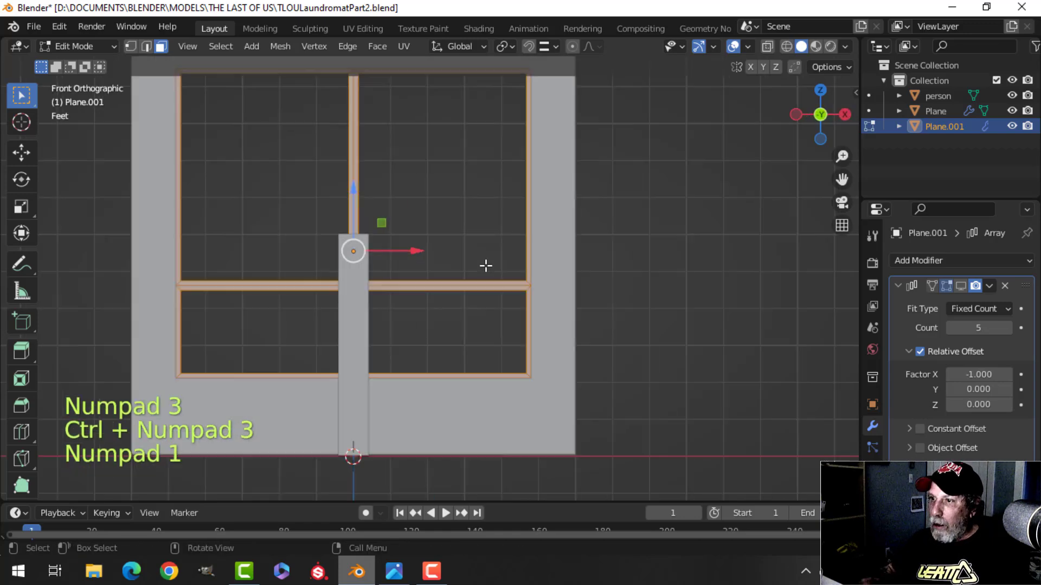
pyautogui.scroll(1, 474, 291)
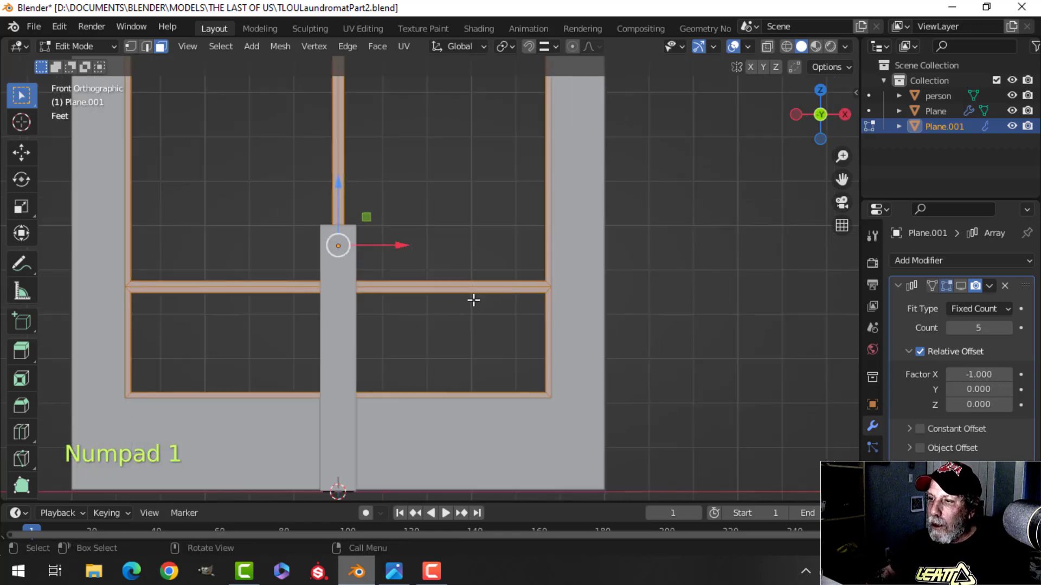
pyautogui.moveTo(457, 300); pyautogui.dragTo(443, 302, button='middle')
pyautogui.press('KP_1')
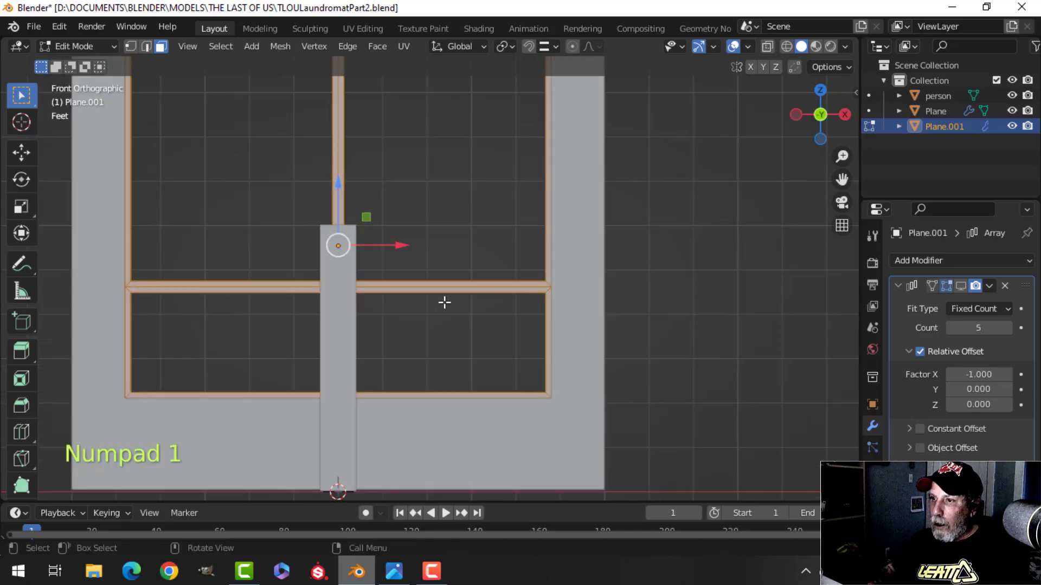
pyautogui.press('s')
pyautogui.press('x')
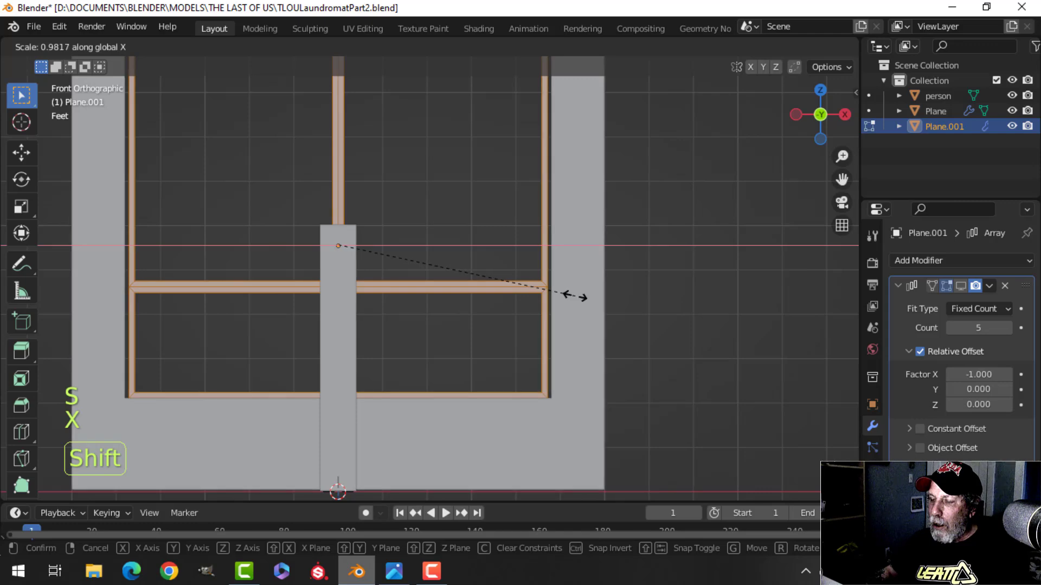
pyautogui.press('Escape')
pyautogui.moveTo(554, 267); pyautogui.dragTo(624, 286, button='middle')
pyautogui.scroll(3, 569, 288)
pyautogui.hotkey('alt', 'a')
pyautogui.keyDown('shift'); pyautogui.moveTo(527, 269); pyautogui.dragTo(517, 340, button='middle'); pyautogui.keyUp('shift')
pyautogui.scroll(3, 521, 320)
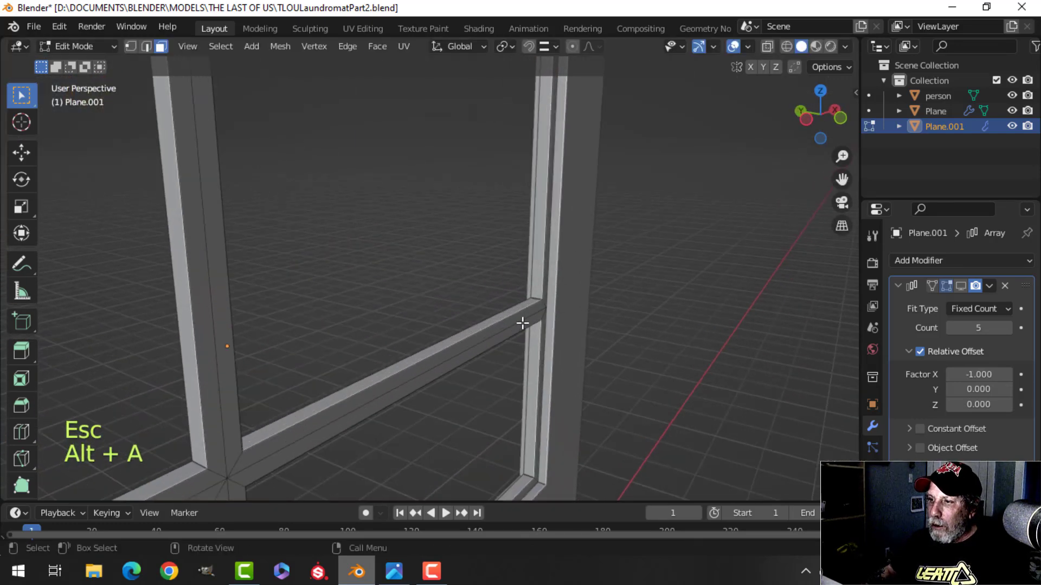
pyautogui.press('3')
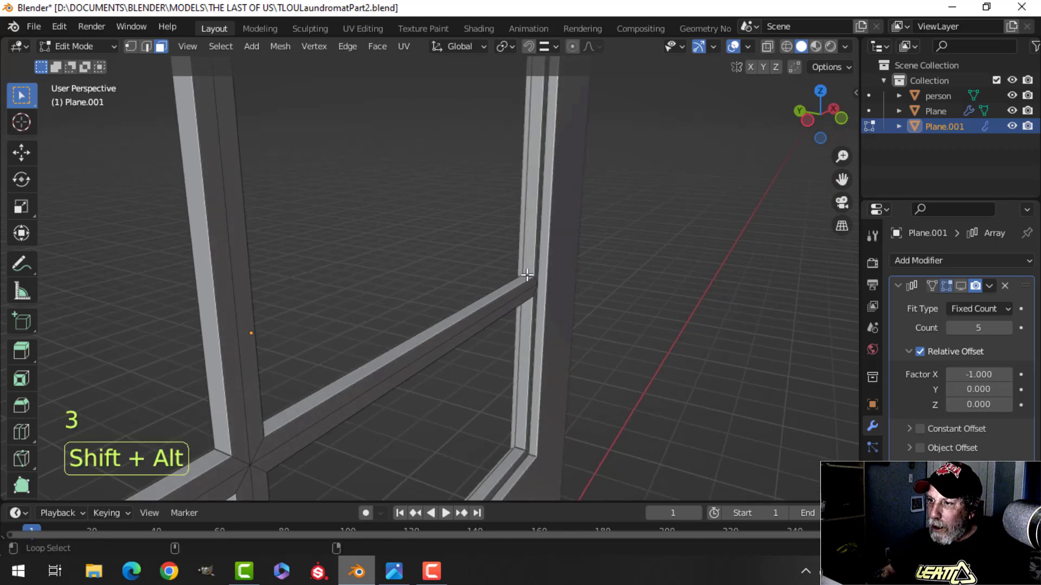
pyautogui.keyDown('alt'); pyautogui.keyDown('shift'); pyautogui.click(529, 279); pyautogui.keyUp('shift'); pyautogui.keyUp('alt')
pyautogui.scroll(-4, 535, 290)
pyautogui.keyDown('shift'); pyautogui.moveTo(368, 368); pyautogui.dragTo(437, 340, button='middle'); pyautogui.keyUp('shift')
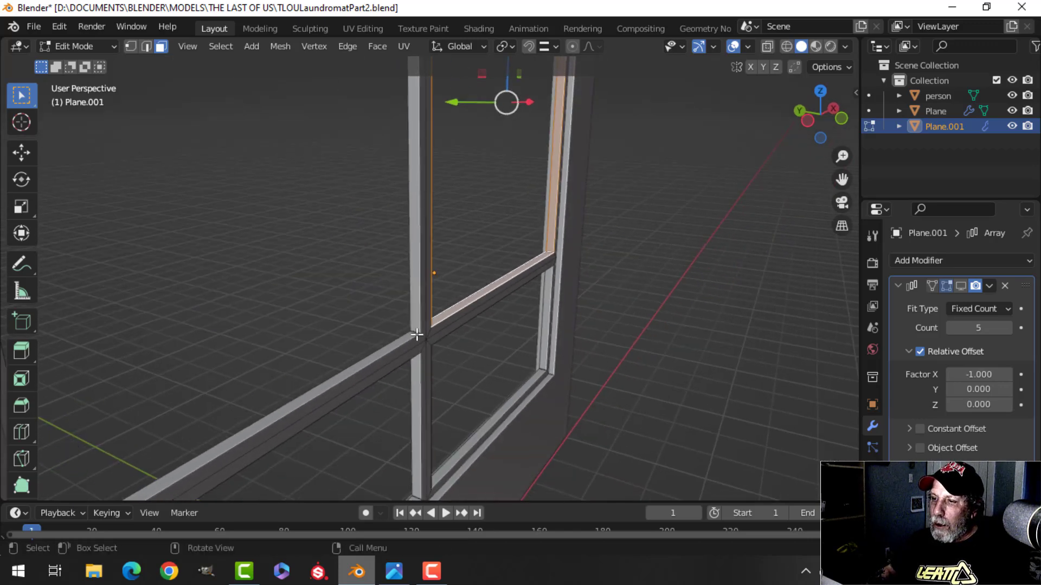
pyautogui.keyDown('alt'); pyautogui.keyDown('shift'); pyautogui.click(421, 330); pyautogui.keyUp('shift'); pyautogui.keyUp('alt')
pyautogui.scroll(2, 414, 372)
pyautogui.moveTo(485, 376); pyautogui.dragTo(404, 369, button='middle')
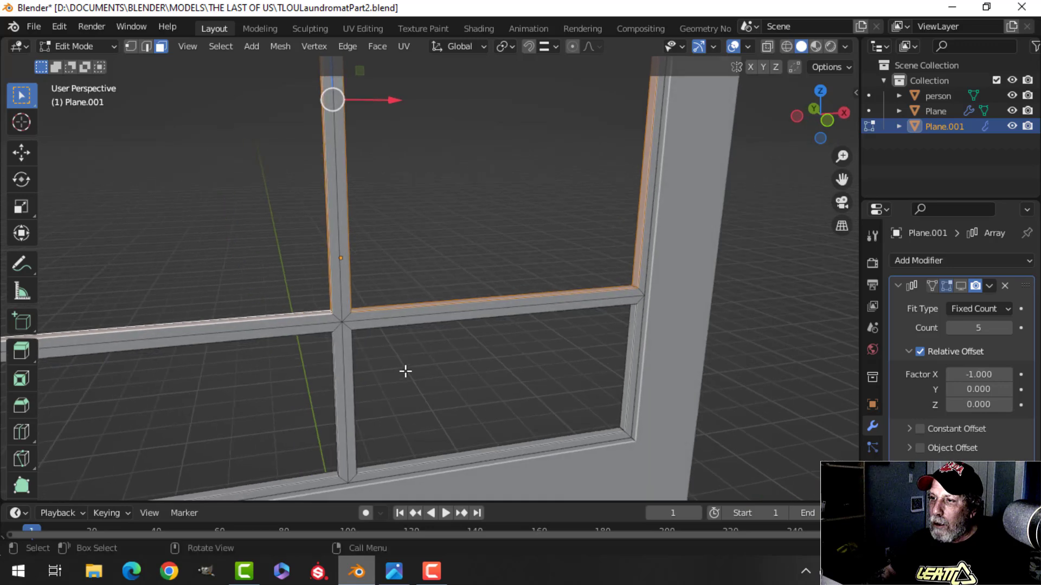
pyautogui.hotkey('alt', 'a')
# - Scale the inner faces of the two outer side bars to about 0.984 along X to thicken them, and clear the selection
pyautogui.click(643, 195)
pyautogui.keyDown('shift'); pyautogui.moveTo(642, 195); pyautogui.dragTo(479, 293, button='middle'); pyautogui.keyUp('shift')
pyautogui.keyDown('shift'); pyautogui.click(177, 190); pyautogui.keyUp('shift')
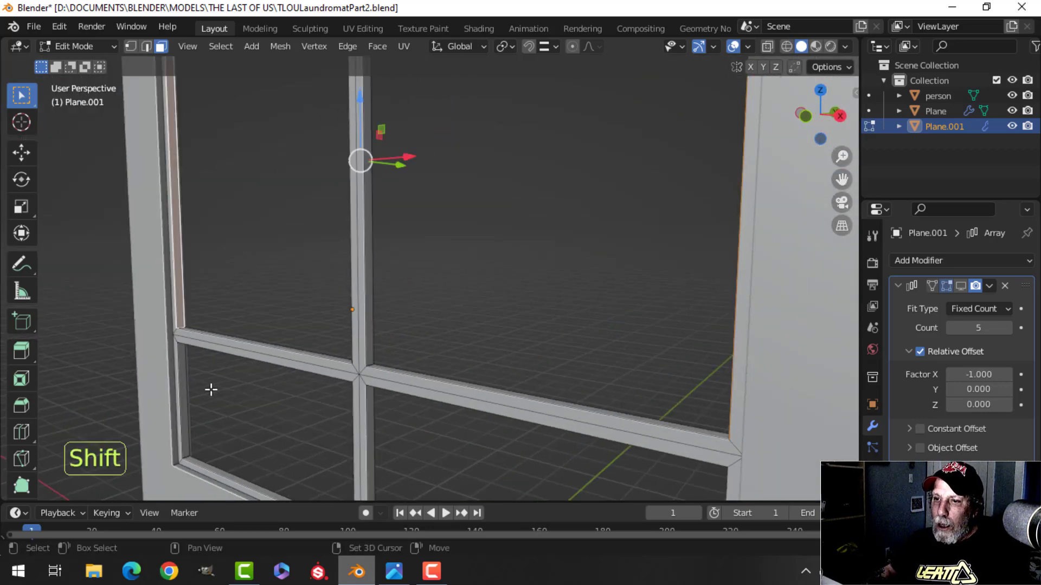
pyautogui.moveTo(183, 364); pyautogui.dragTo(655, 321, button='middle')
pyautogui.keyDown('shift'); pyautogui.click(665, 312); pyautogui.keyUp('shift')
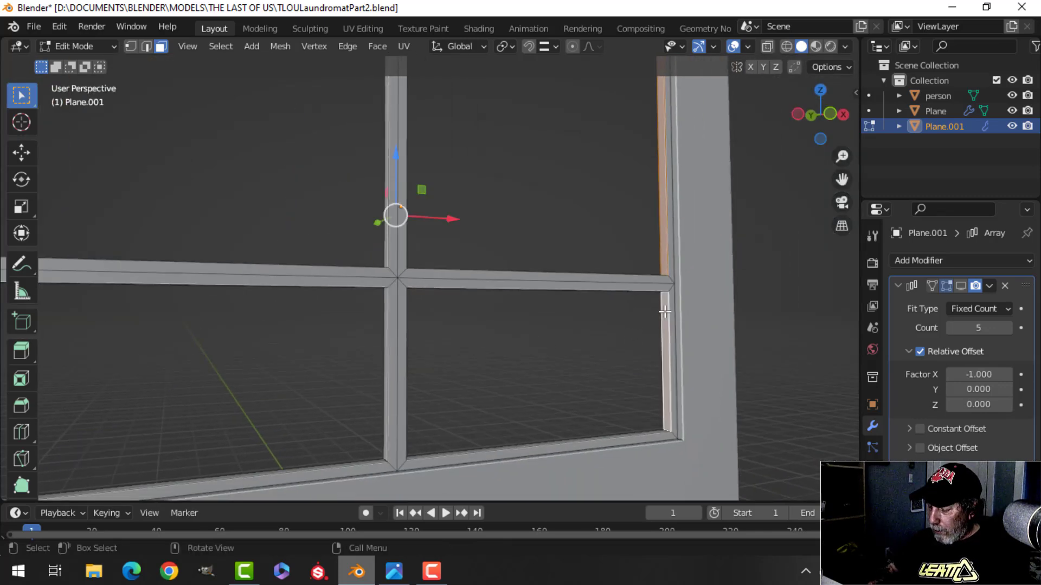
pyautogui.press('KP_1')
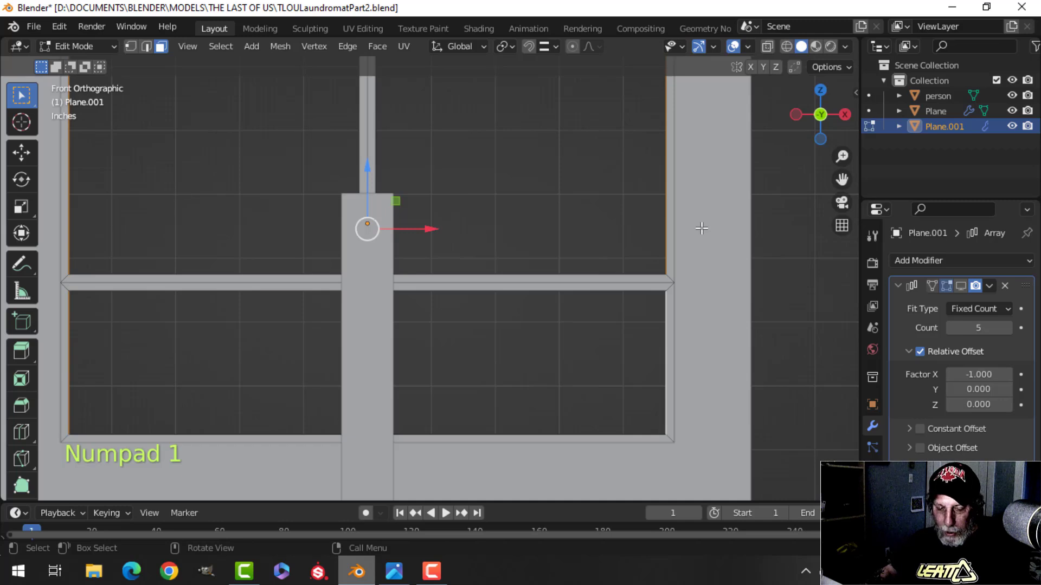
pyautogui.press('s')
pyautogui.press('x')
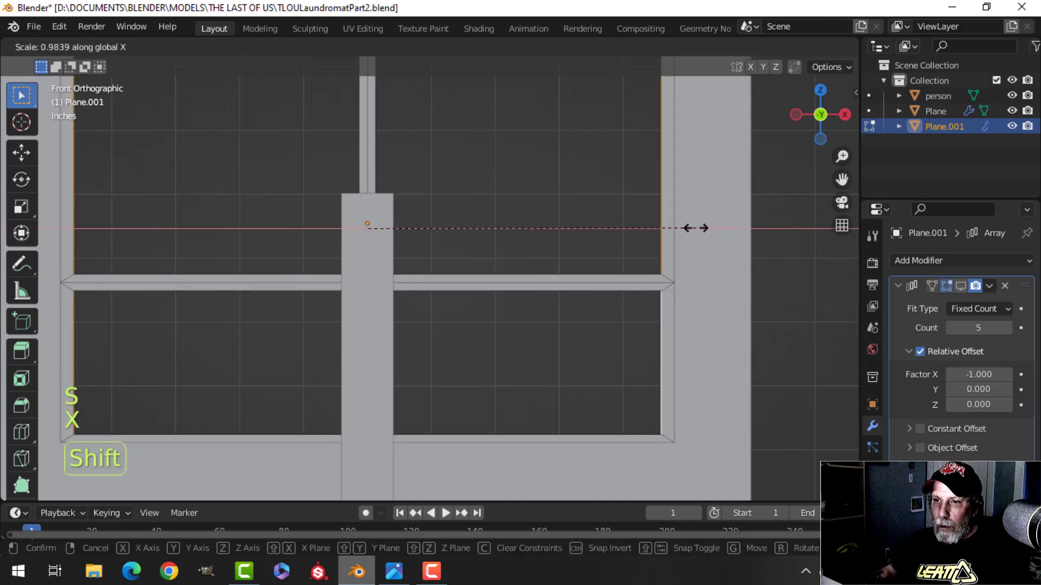
pyautogui.click(694, 228)
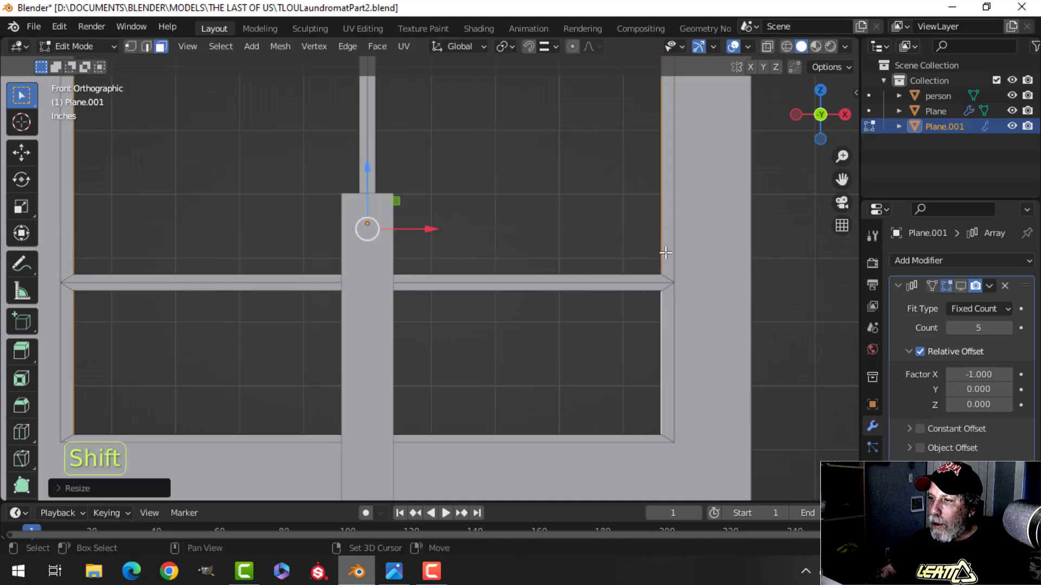
pyautogui.scroll(-1, 522, 336)
pyautogui.hotkey('alt', 'a')
# - Scale the inner faces of the frame's top and bottom bars to about 0.97 along Z to thicken them, and clear the selection
pyautogui.moveTo(522, 336); pyautogui.dragTo(522, 263, button='middle')
pyautogui.click(476, 353)
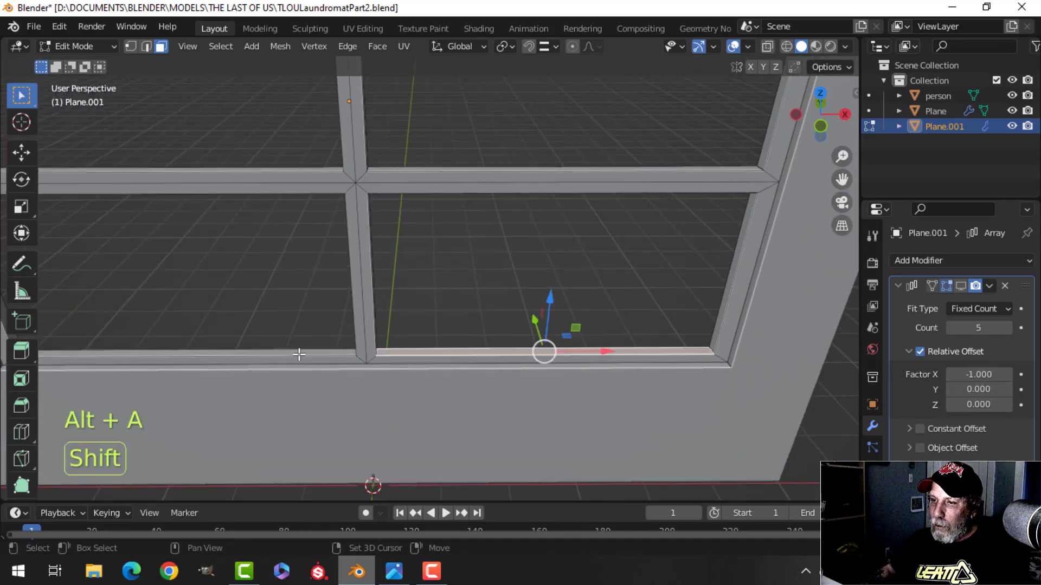
pyautogui.keyDown('shift'); pyautogui.click(298, 356); pyautogui.keyUp('shift')
pyautogui.moveTo(298, 357); pyautogui.dragTo(473, 369, button='middle')
pyautogui.scroll(3, 487, 250)
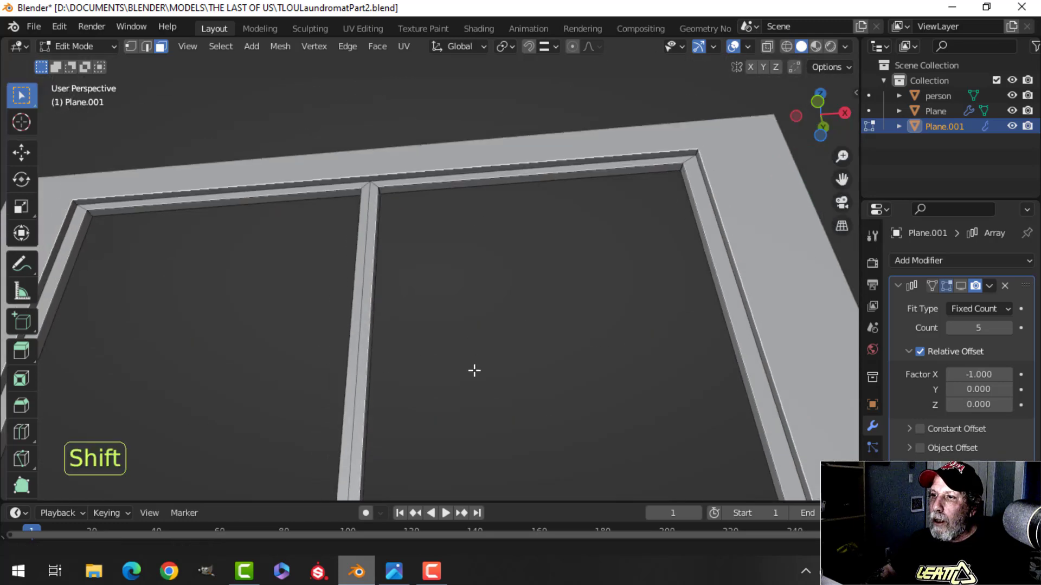
pyautogui.scroll(3, 439, 262)
pyautogui.keyDown('shift'); pyautogui.click(403, 137); pyautogui.keyUp('shift')
pyautogui.keyDown('shift'); pyautogui.click(265, 149); pyautogui.keyUp('shift')
pyautogui.scroll(-2, 438, 246)
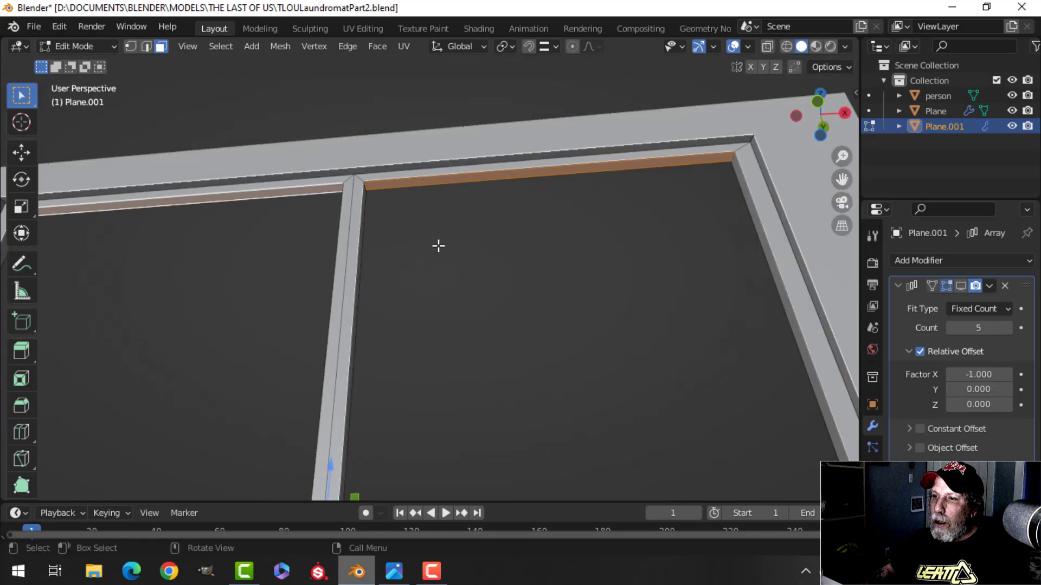
pyautogui.press('KP_1')
pyautogui.scroll(-3, 439, 244)
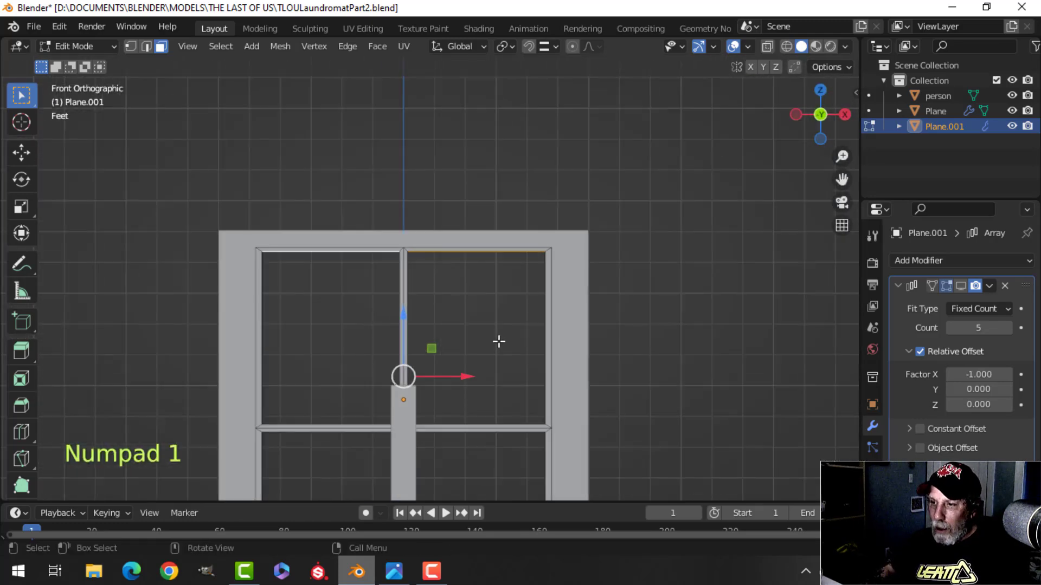
pyautogui.press('s')
pyautogui.press('z')
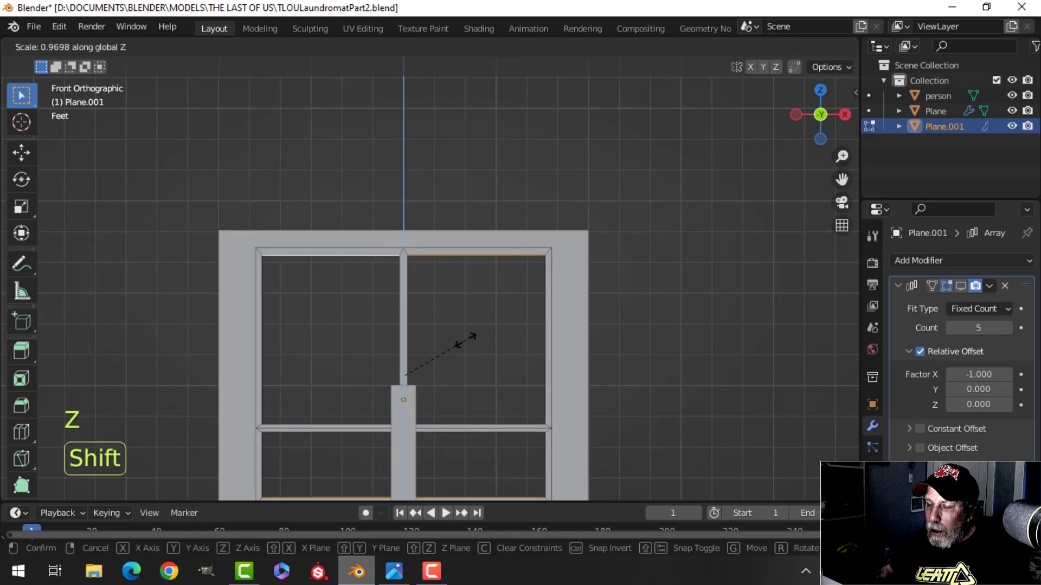
pyautogui.click(466, 340)
pyautogui.moveTo(502, 332); pyautogui.dragTo(566, 325, button='middle')
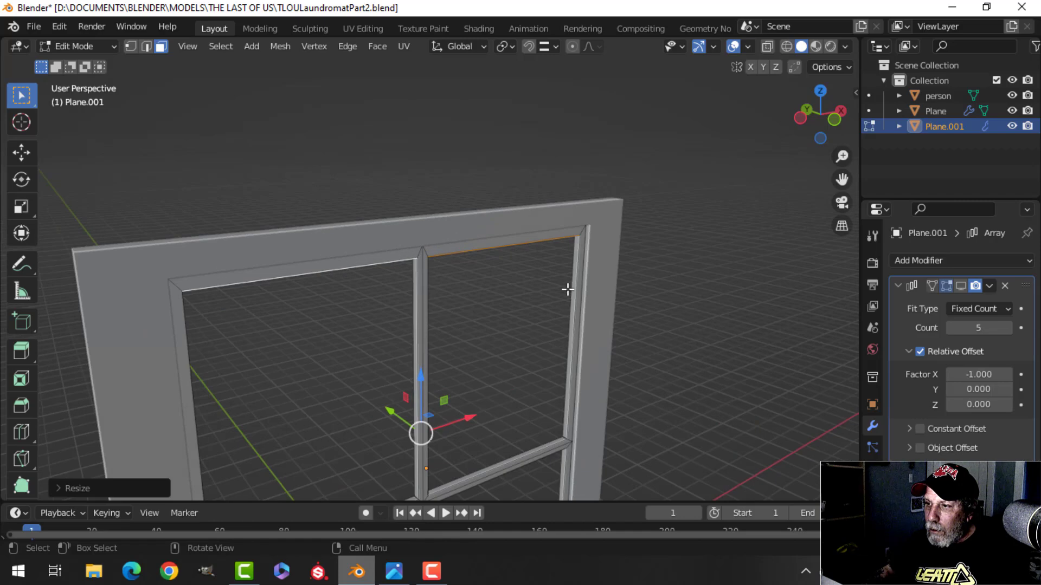
pyautogui.hotkey('alt', 'a')
# - Inspect the window frame's bar thickness in object mode and reopen the frame mesh for editing
pyautogui.moveTo(585, 291); pyautogui.dragTo(525, 320, button='middle')
pyautogui.press('Tab')
pyautogui.scroll(-3, 537, 328)
pyautogui.hotkey('alt', 'a')
pyautogui.scroll(3, 488, 306)
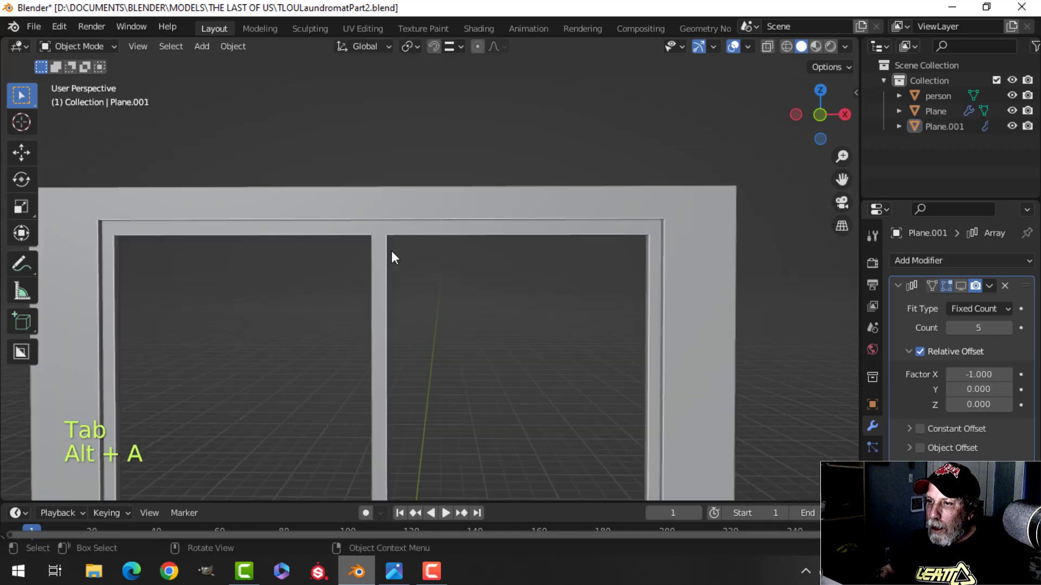
pyautogui.scroll(-1, 392, 252)
pyautogui.moveTo(623, 320); pyautogui.dragTo(612, 304, button='middle')
pyautogui.click(608, 288)
pyautogui.press('Tab')
pyautogui.moveTo(606, 355); pyautogui.dragTo(637, 358, button='middle')
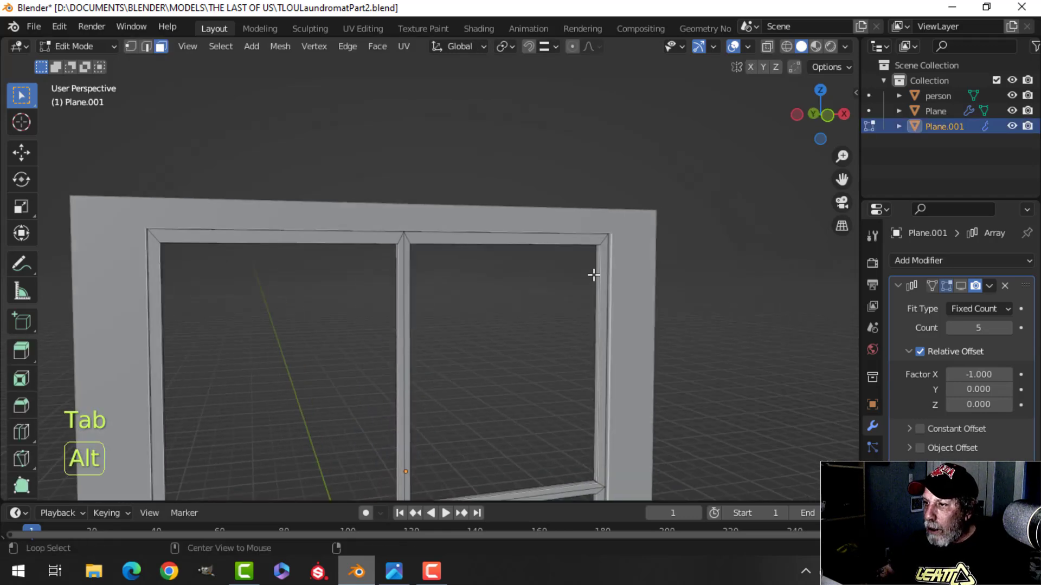
# - Scale the four inner faces of the outer side bars slightly inward along X, and return to object mode with nothing selected
pyautogui.hotkey('alt', 'a')
pyautogui.click(598, 272)
pyautogui.moveTo(599, 272); pyautogui.dragTo(360, 321, button='middle')
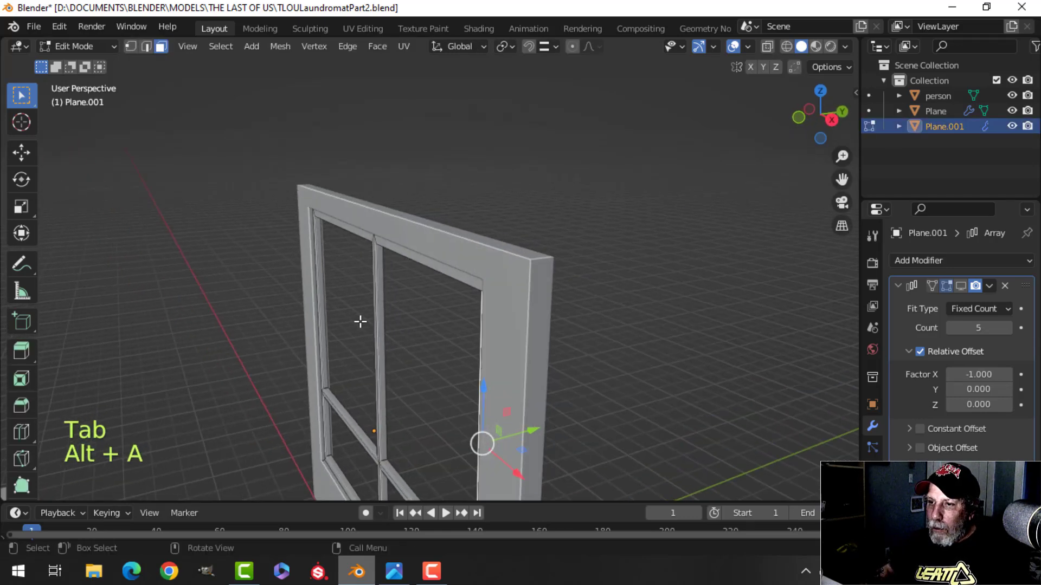
pyautogui.keyDown('shift'); pyautogui.click(321, 269); pyautogui.keyUp('shift')
pyautogui.keyDown('shift'); pyautogui.moveTo(353, 364); pyautogui.dragTo(439, 228, button='middle'); pyautogui.keyUp('shift')
pyautogui.scroll(3, 370, 361)
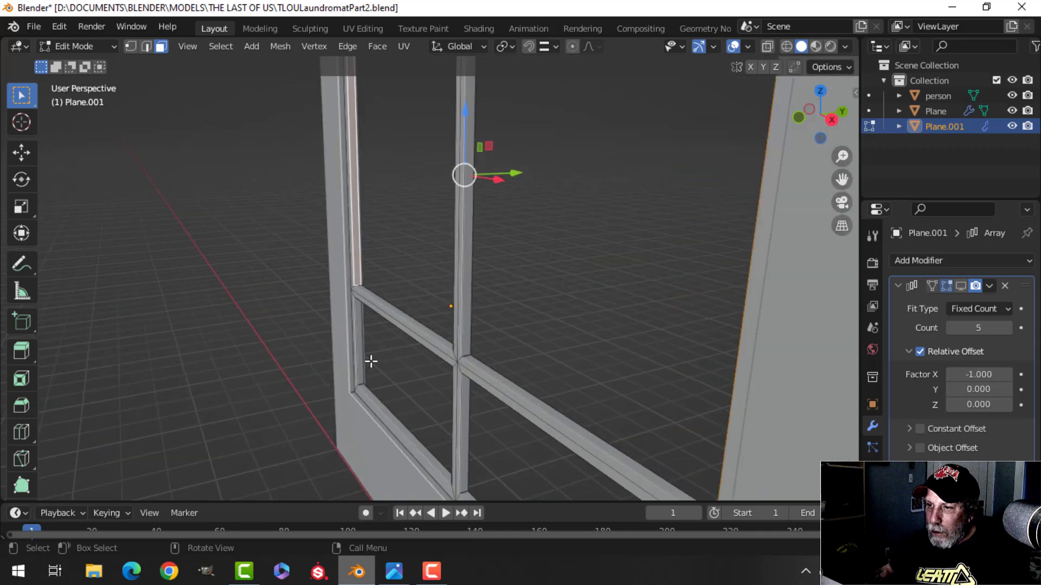
pyautogui.keyDown('shift'); pyautogui.click(358, 320); pyautogui.keyUp('shift')
pyautogui.moveTo(358, 321); pyautogui.dragTo(639, 344, button='middle')
pyautogui.keyDown('shift'); pyautogui.click(590, 348); pyautogui.keyUp('shift')
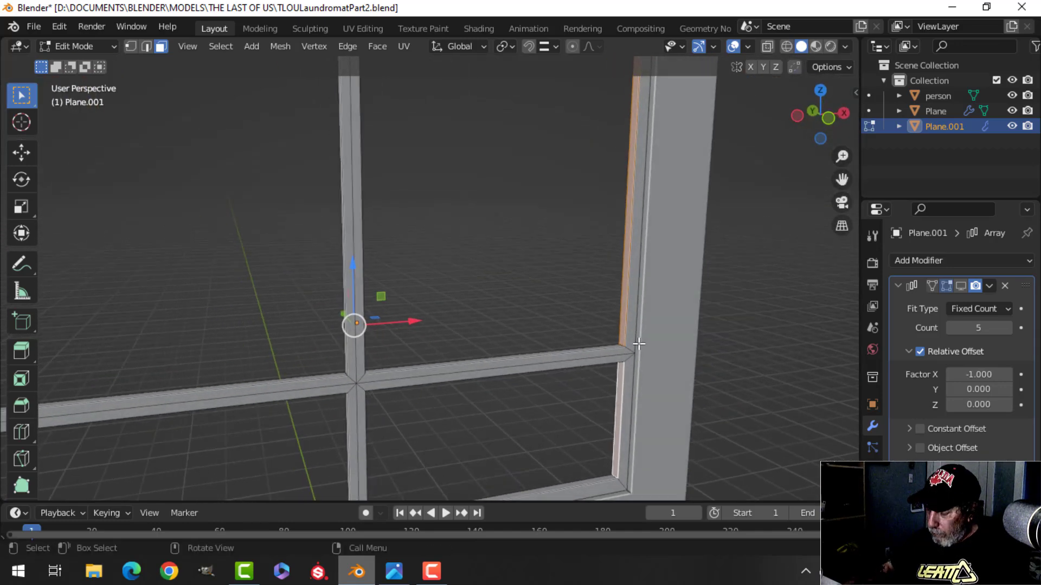
pyautogui.press('KP_1')
pyautogui.press('s')
pyautogui.press('x')
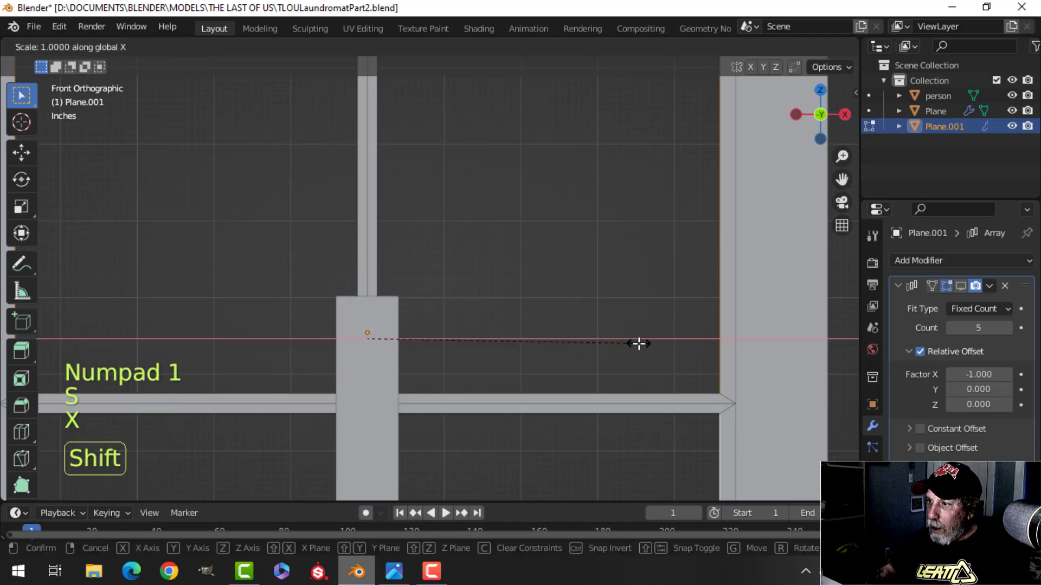
pyautogui.click(625, 347)
pyautogui.scroll(-4, 624, 346)
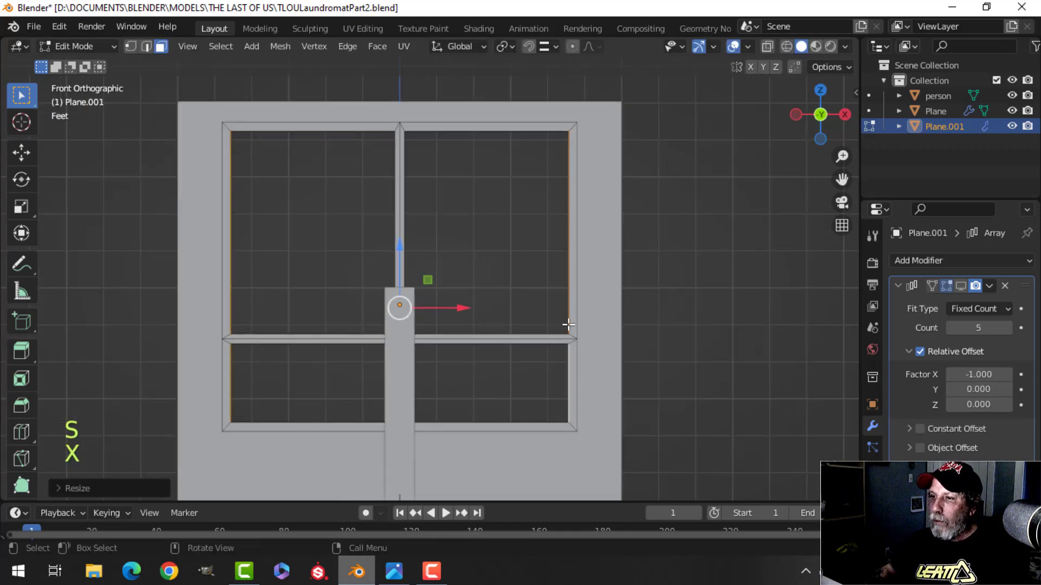
pyautogui.press('Tab')
pyautogui.hotkey('alt', 'a')
pyautogui.moveTo(521, 255); pyautogui.dragTo(551, 178, button='middle')
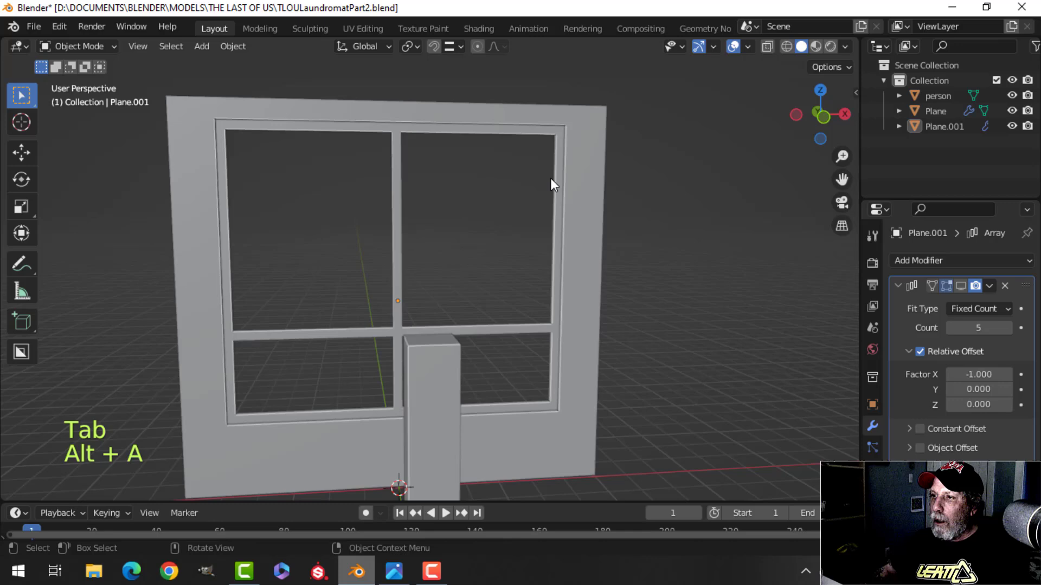
# - Collapse the Array modifier settings of the wall panel and clear the selection
pyautogui.click(585, 158)
pyautogui.click(897, 286)
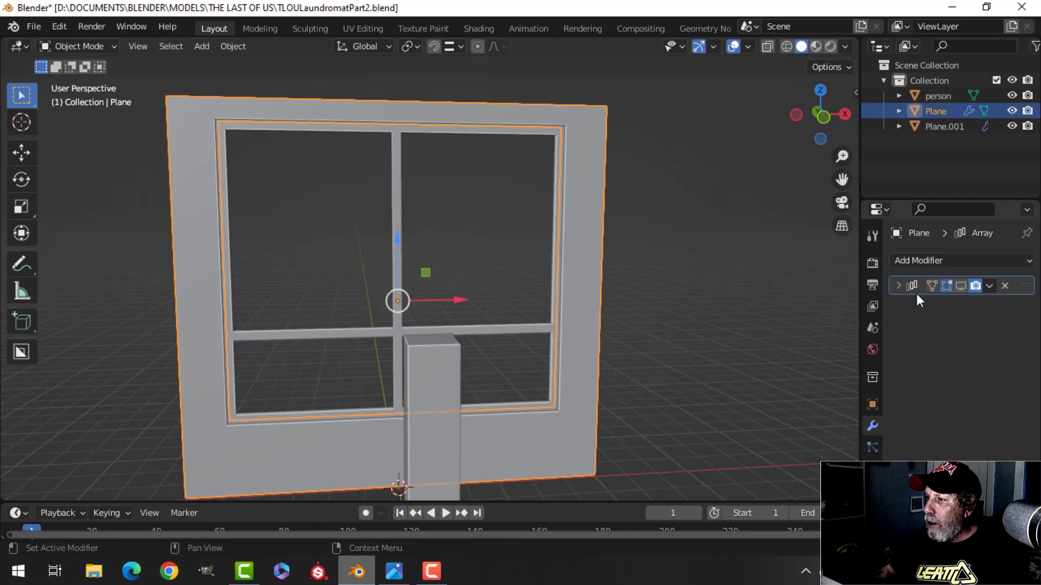
pyautogui.moveTo(623, 225); pyautogui.dragTo(573, 239, button='middle')
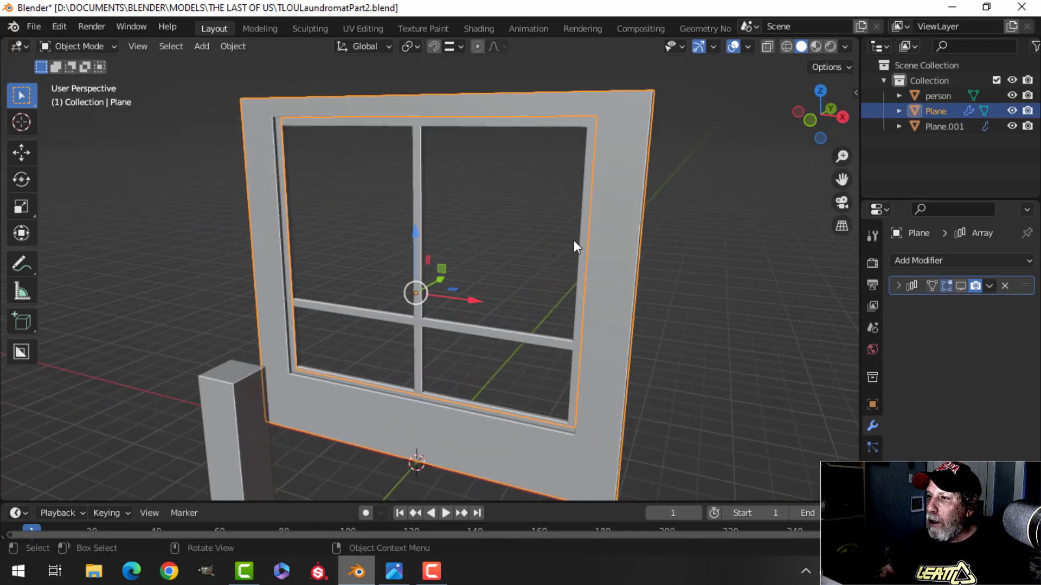
pyautogui.hotkey('alt', 'a')
# - Add a Bevel modifier to the wall panel with 2 segments and an amount of 0.02 ft, and clear the selection
pyautogui.click(637, 160)
pyautogui.keyDown('shift'); pyautogui.moveTo(701, 234); pyautogui.dragTo(631, 277, button='middle'); pyautogui.keyUp('shift')
pyautogui.click(894, 261)
pyautogui.click(752, 320)
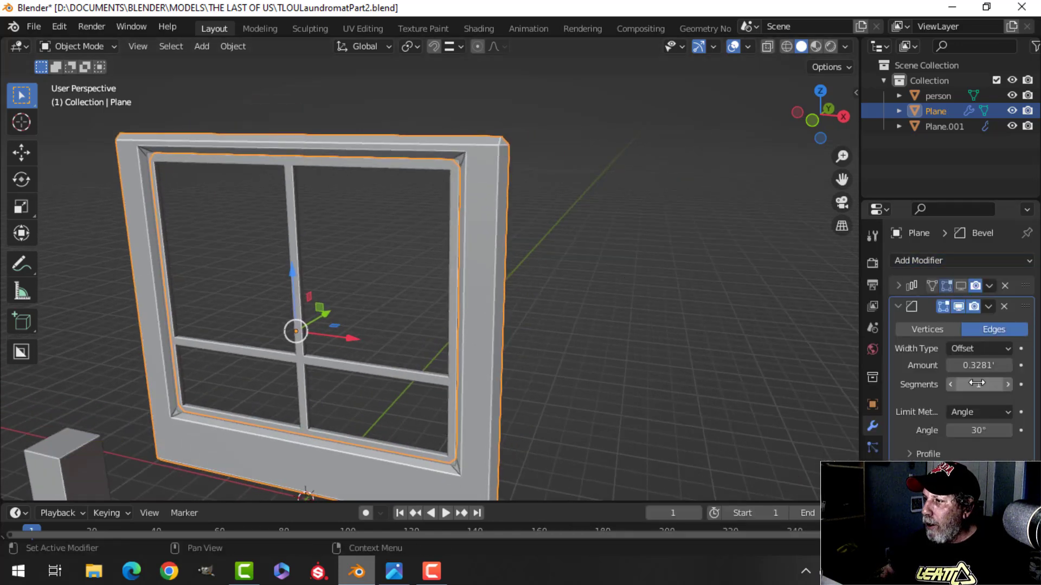
pyautogui.click(1012, 386)
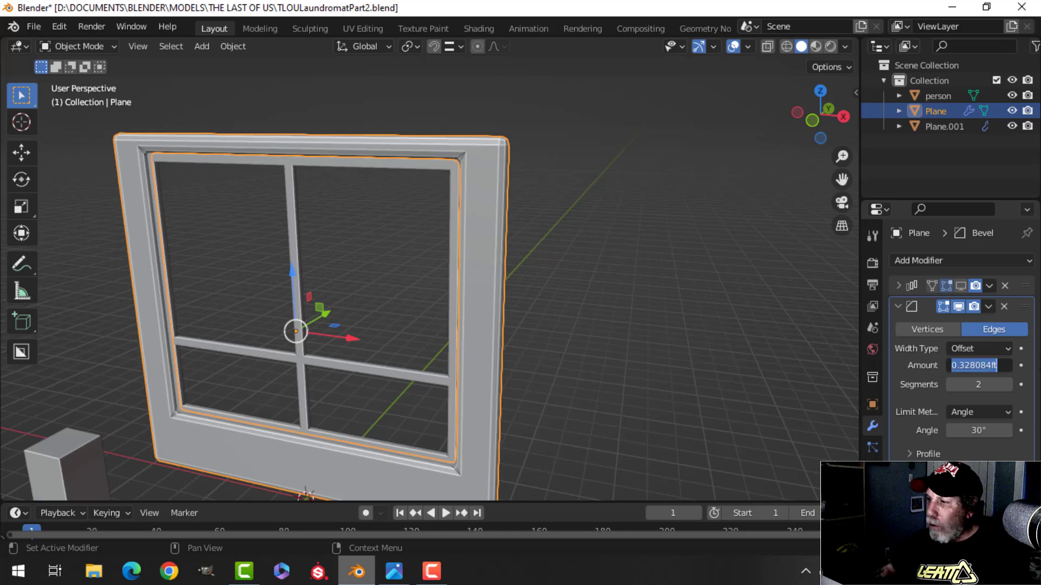
pyautogui.write('0.0')
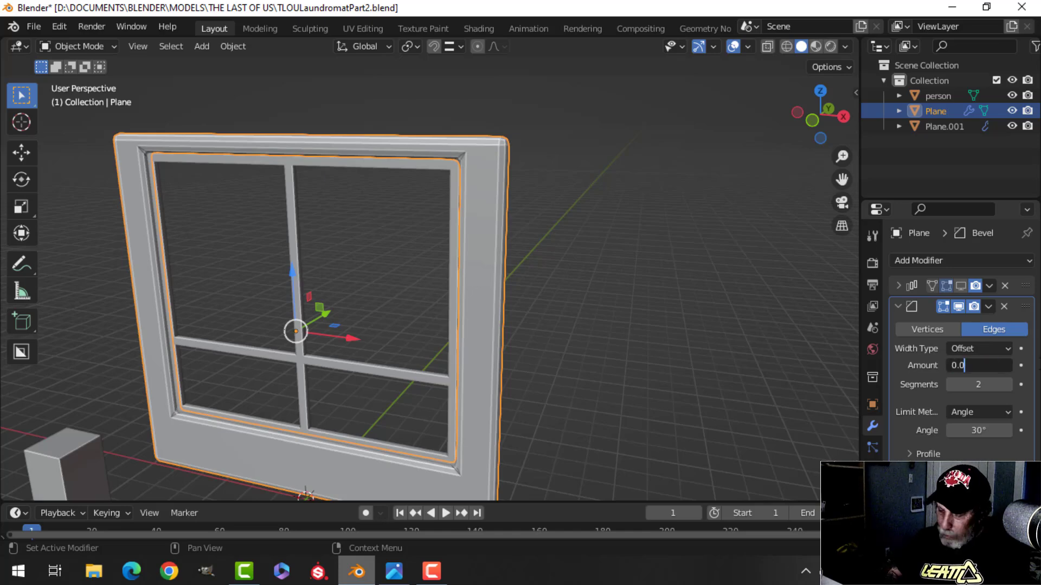
pyautogui.write('2')
pyautogui.press('Return')
pyautogui.scroll(3, 519, 151)
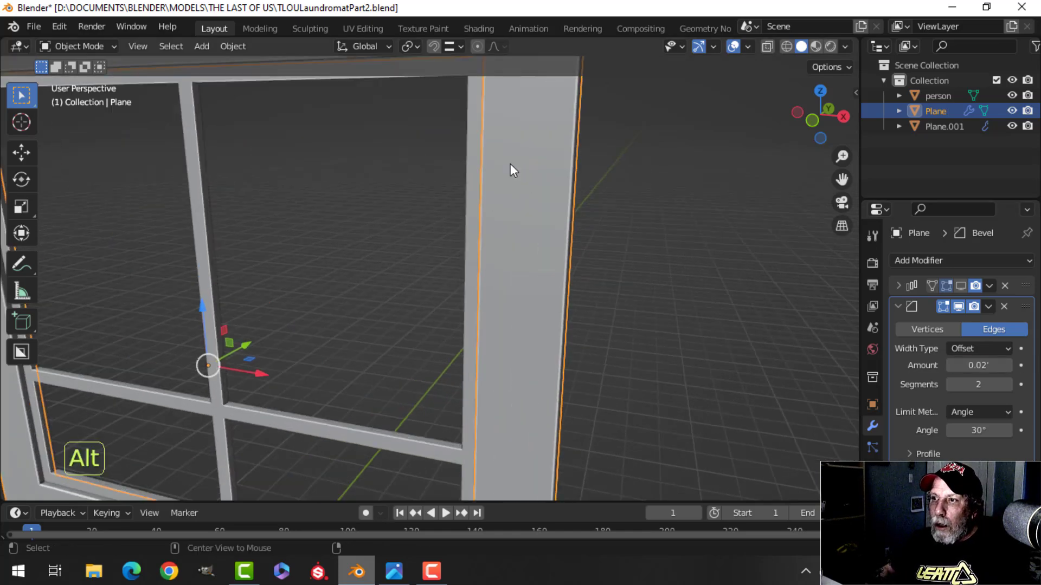
pyautogui.hotkey('alt', 'a')
pyautogui.keyDown('shift'); pyautogui.moveTo(509, 163); pyautogui.dragTo(541, 241, button='middle'); pyautogui.keyUp('shift')
pyautogui.scroll(3, 535, 236)
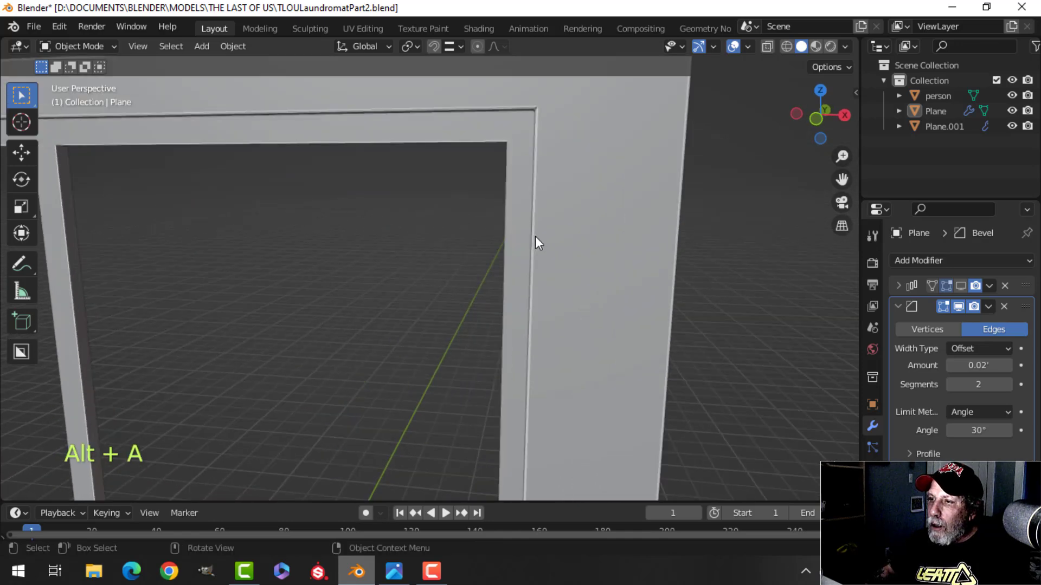
# - Replace the window frame's Array modifier with a Bevel modifier of 2 segments and an amount of 0.02 ft
pyautogui.click(506, 132)
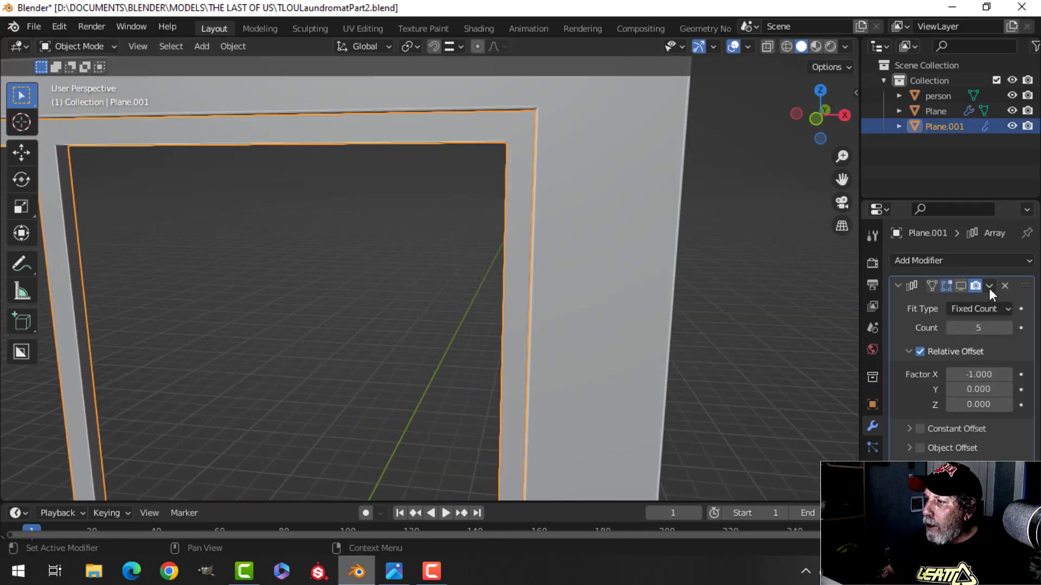
pyautogui.click(1005, 285)
pyautogui.click(916, 261)
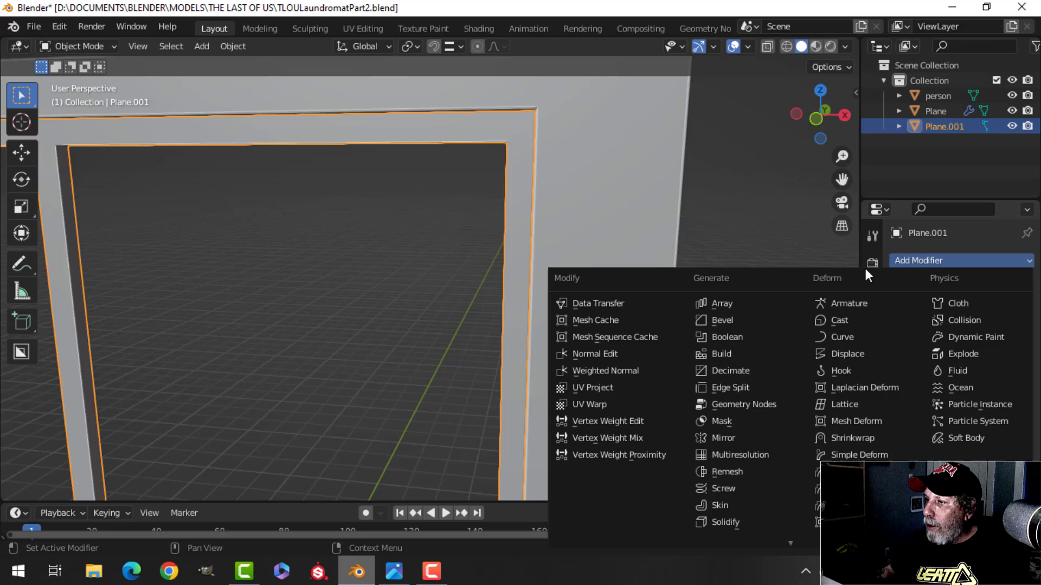
pyautogui.click(745, 319)
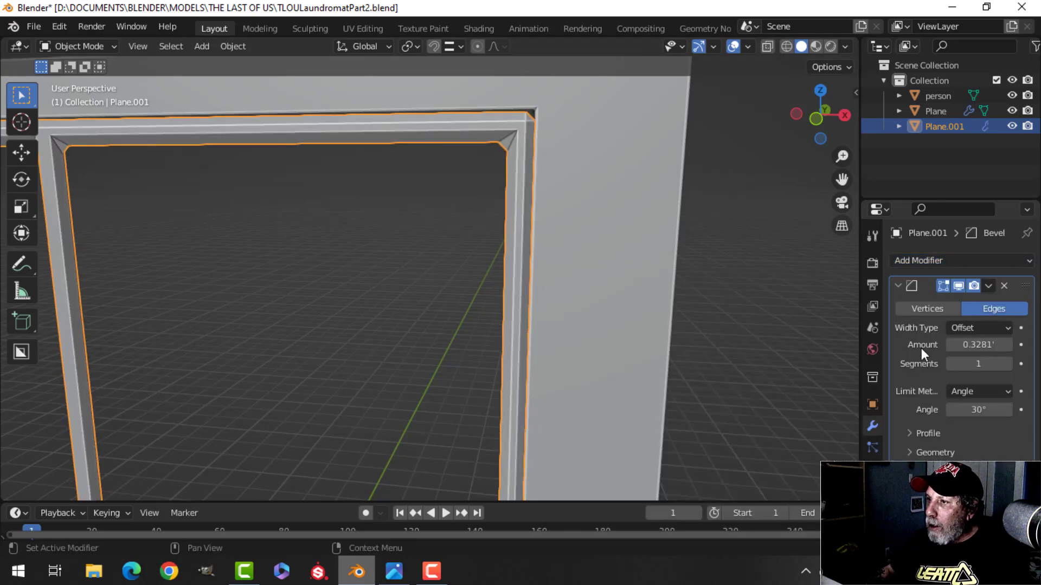
pyautogui.click(1007, 364)
pyautogui.click(1003, 344)
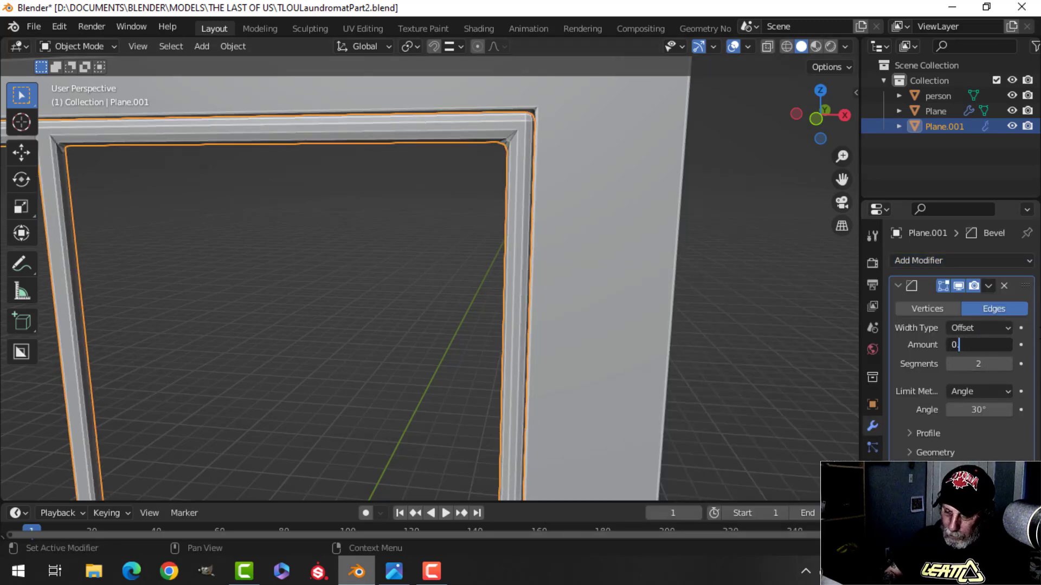
pyautogui.write('0.02')
pyautogui.press('Return')
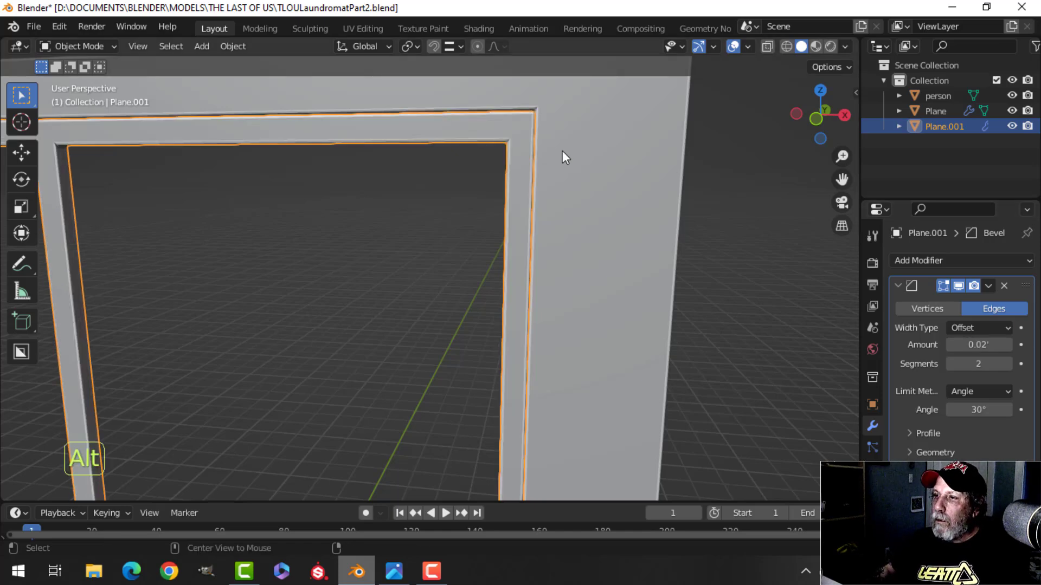
# - Clear the selection and examine the beveled edges and depth of the frame within the wall opening
pyautogui.hotkey('alt', 'a')
pyautogui.scroll(-3, 434, 219)
pyautogui.keyDown('shift'); pyautogui.moveTo(278, 272); pyautogui.dragTo(369, 217, button='middle'); pyautogui.keyUp('shift')
pyautogui.moveTo(364, 265); pyautogui.dragTo(436, 228, button='middle')
pyautogui.scroll(-2, 374, 249)
pyautogui.scroll(2, 420, 222)
pyautogui.keyDown('shift'); pyautogui.moveTo(397, 198); pyautogui.dragTo(529, 112, button='middle'); pyautogui.keyUp('shift')
pyautogui.scroll(-1, 416, 383)
pyautogui.keyDown('shift'); pyautogui.moveTo(416, 383); pyautogui.dragTo(421, 181, button='middle'); pyautogui.keyUp('shift')
pyautogui.scroll(3, 404, 272)
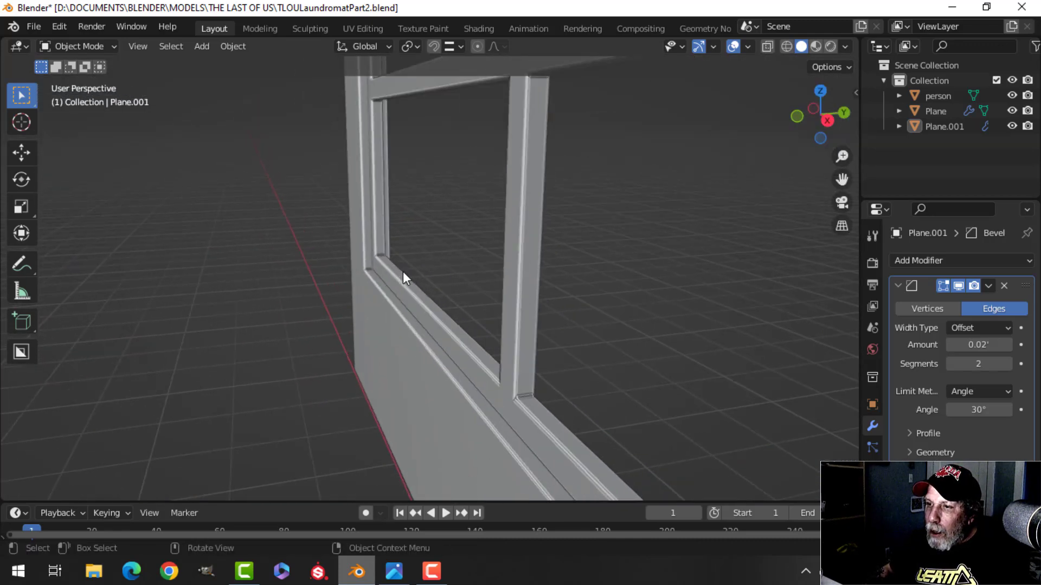
pyautogui.moveTo(402, 271)
pyautogui.keyDown('shift'); pyautogui.mouseDown(button='middle')
pyautogui.moveTo(405, 324)
pyautogui.moveTo(390, 255)
pyautogui.mouseUp(button='middle'); pyautogui.keyUp('shift')
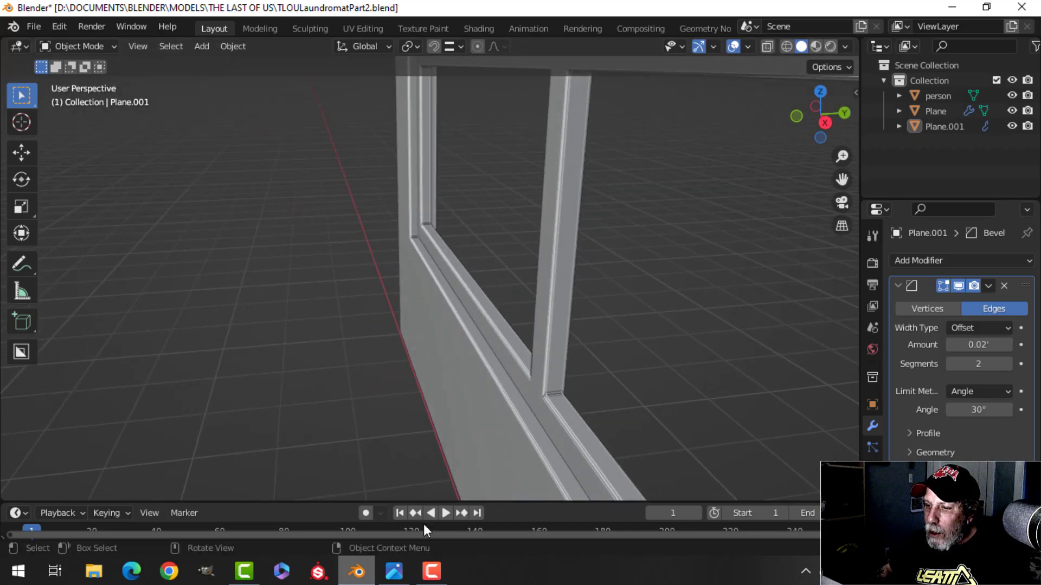
# - Switch to the TLOU_laundry.jpg reference image and examine how the window frame sits in the wall
pyautogui.click(394, 571)
pyautogui.scroll(2, 692, 255)
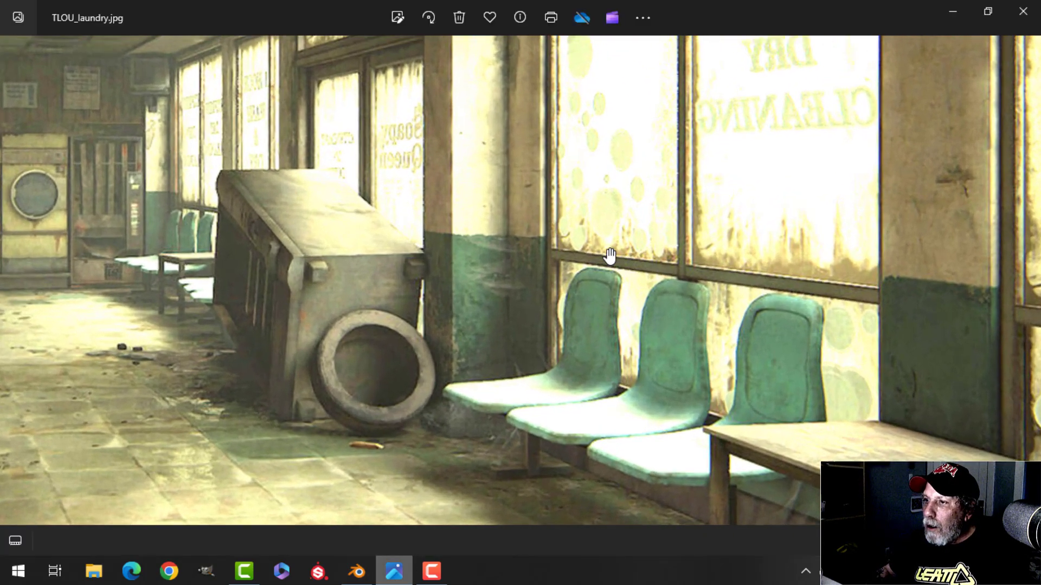
pyautogui.scroll(1, 610, 254)
pyautogui.scroll(-2, 542, 256)
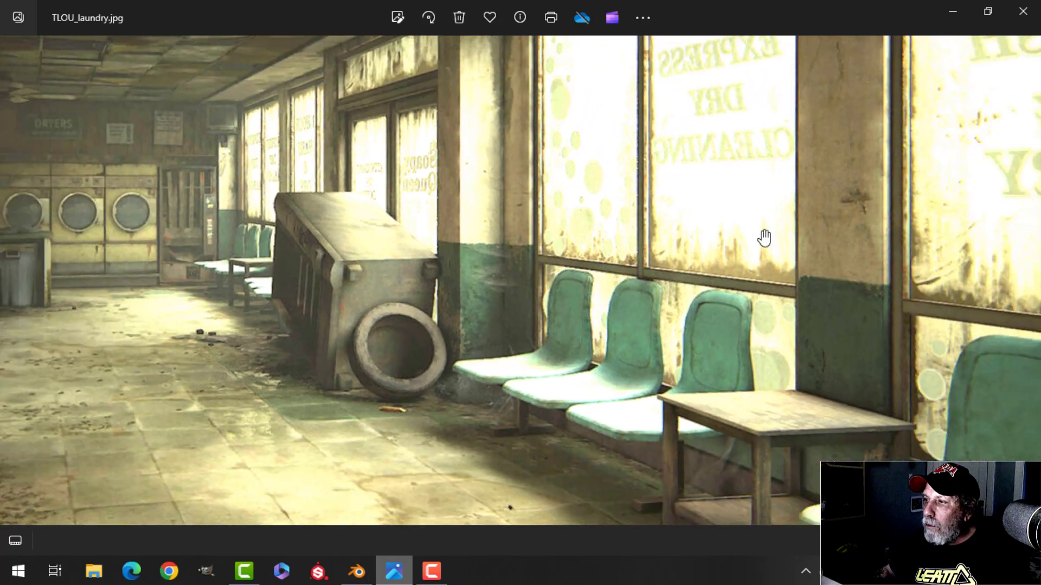
pyautogui.moveTo(762, 235); pyautogui.dragTo(723, 361)
pyautogui.moveTo(536, 169); pyautogui.dragTo(522, 231)
pyautogui.scroll(3, 515, 223)
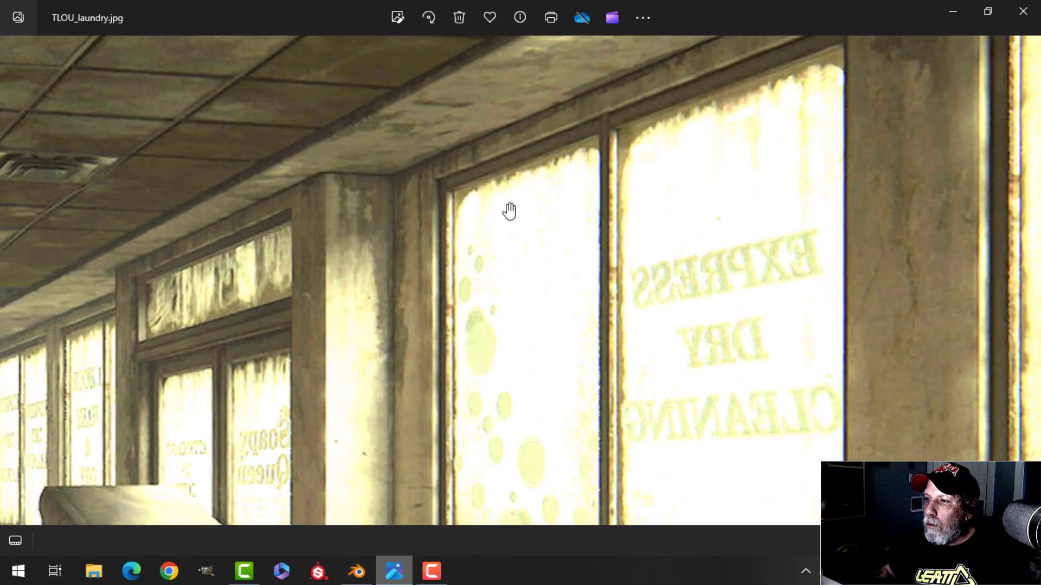
pyautogui.scroll(2, 423, 197)
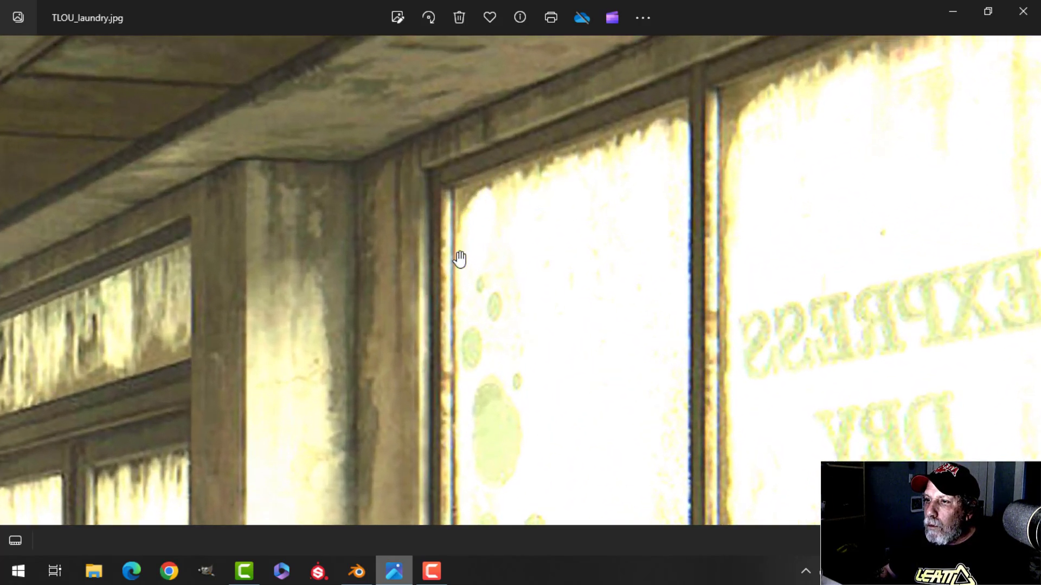
# - Switch back to Blender and move the whole window frame mesh slightly along Y within the wall opening to match the reference
pyautogui.click(357, 576)
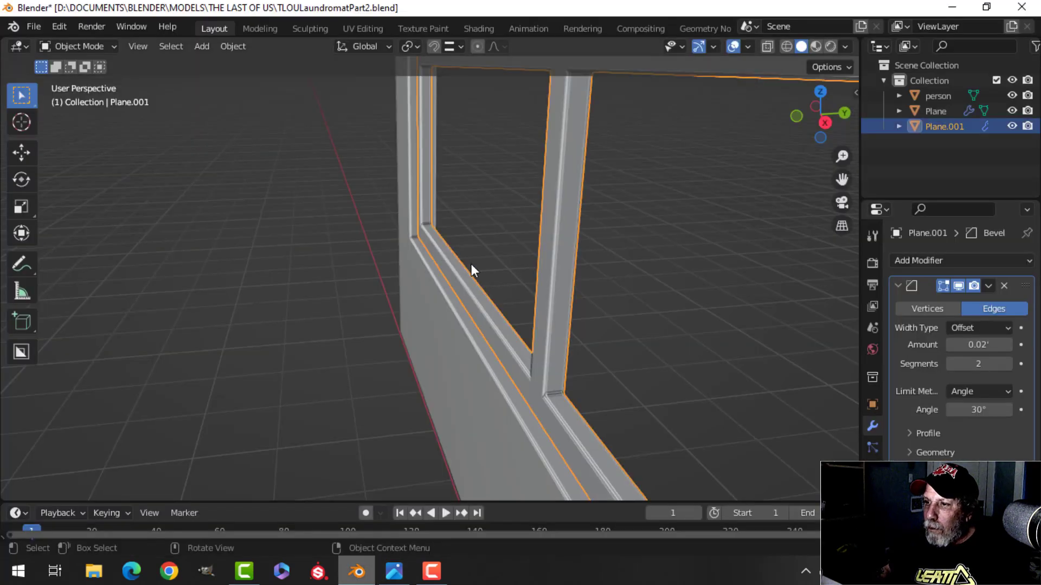
pyautogui.press('Tab')
pyautogui.press('a')
pyautogui.keyDown('shift'); pyautogui.moveTo(502, 269); pyautogui.dragTo(495, 310, button='middle'); pyautogui.keyUp('shift')
pyautogui.scroll(4, 492, 298)
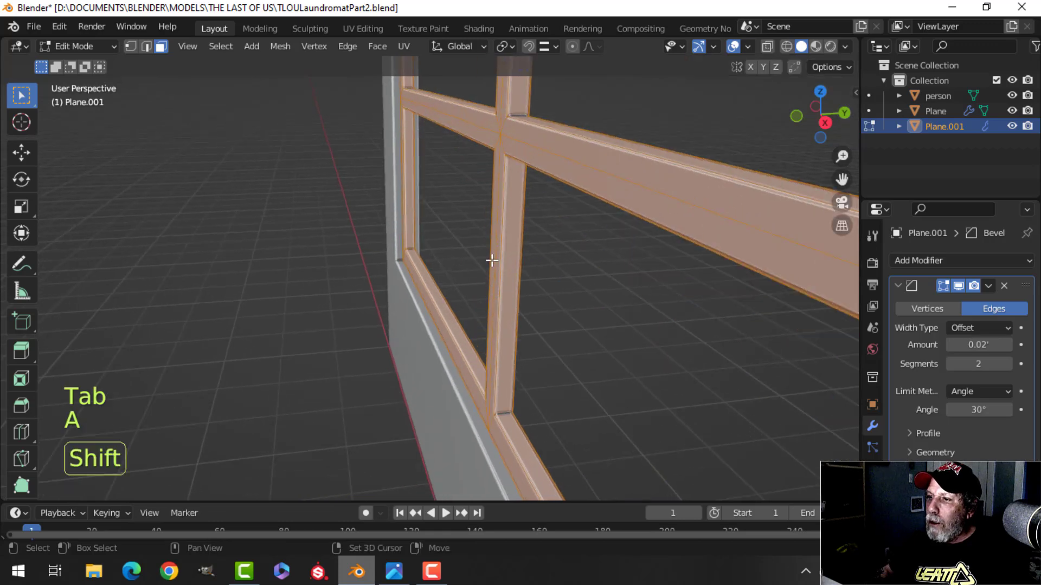
pyautogui.keyDown('shift'); pyautogui.moveTo(490, 261); pyautogui.dragTo(487, 295, button='middle'); pyautogui.keyUp('shift')
pyautogui.press('g')
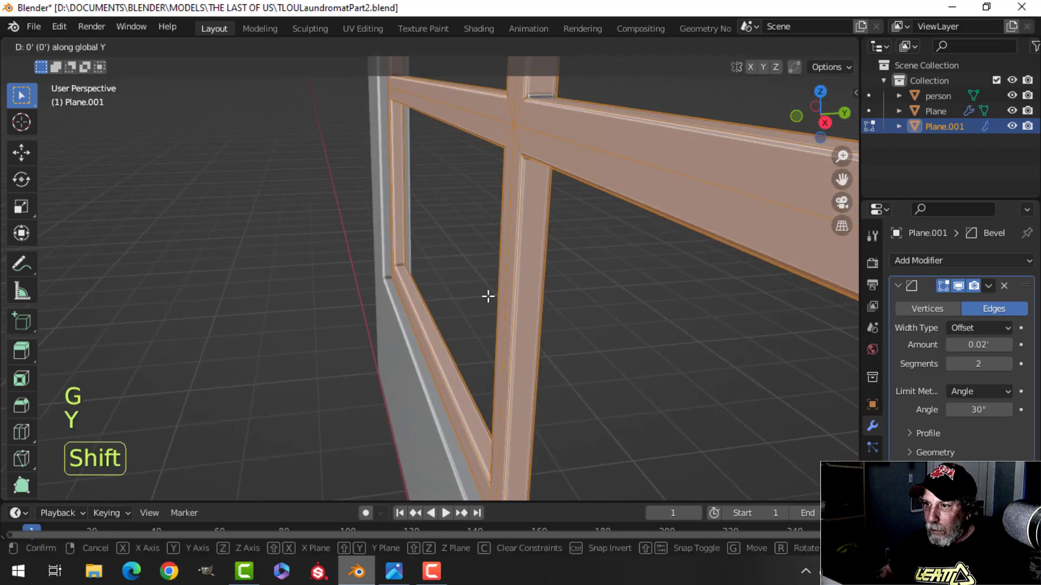
pyautogui.click(552, 293)
pyautogui.scroll(-2, 506, 290)
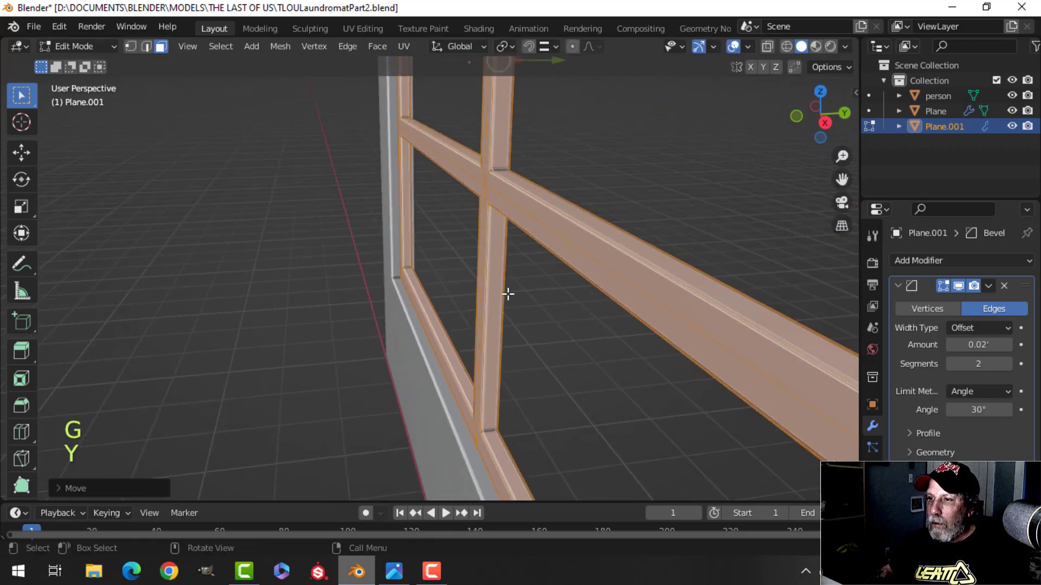
pyautogui.press('Tab')
pyautogui.moveTo(506, 291); pyautogui.dragTo(485, 310, button='middle')
pyautogui.hotkey('alt', 'a')
# - Show the wall panel's Array modifier in the viewport to display the repeated row of window openings
pyautogui.scroll(-1, 485, 310)
pyautogui.keyDown('shift'); pyautogui.moveTo(485, 310); pyautogui.dragTo(563, 270, button='middle'); pyautogui.keyUp('shift')
pyautogui.keyDown('shift'); pyautogui.moveTo(564, 269); pyautogui.dragTo(620, 298, button='middle'); pyautogui.keyUp('shift')
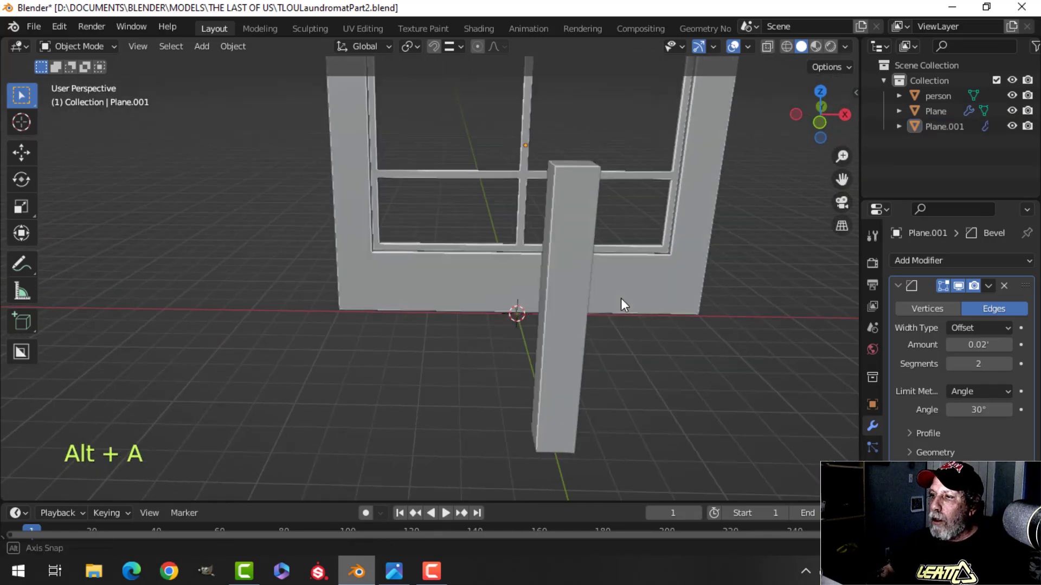
pyautogui.click(463, 294)
pyautogui.click(961, 285)
pyautogui.scroll(-3, 397, 268)
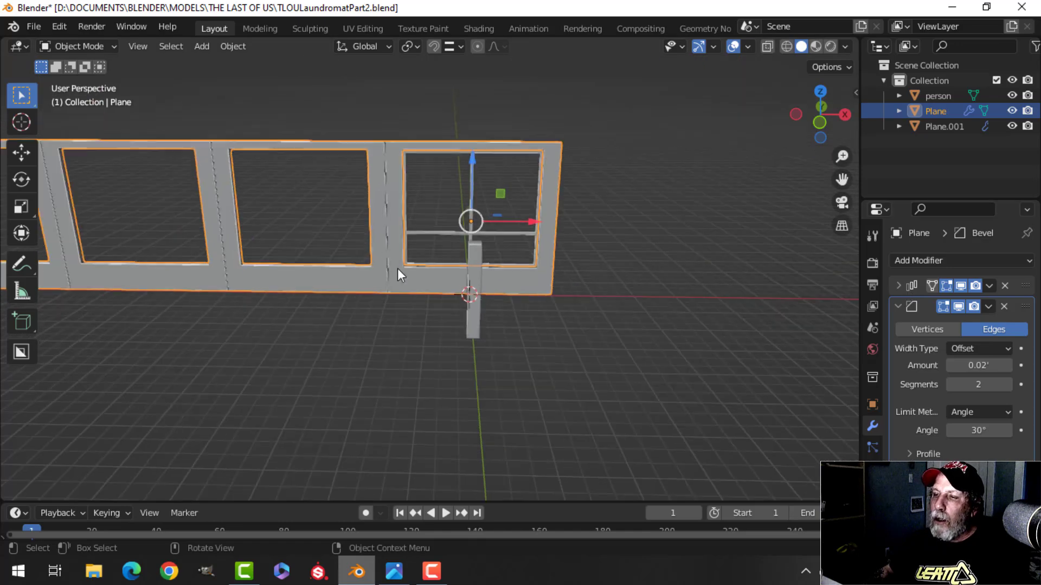
# - Rename the divided window frame as WindowFrame and the wall panel as WallWindow
pyautogui.click(438, 233)
pyautogui.keyDown('shift'); pyautogui.moveTo(408, 263); pyautogui.dragTo(441, 283, button='middle'); pyautogui.keyUp('shift')
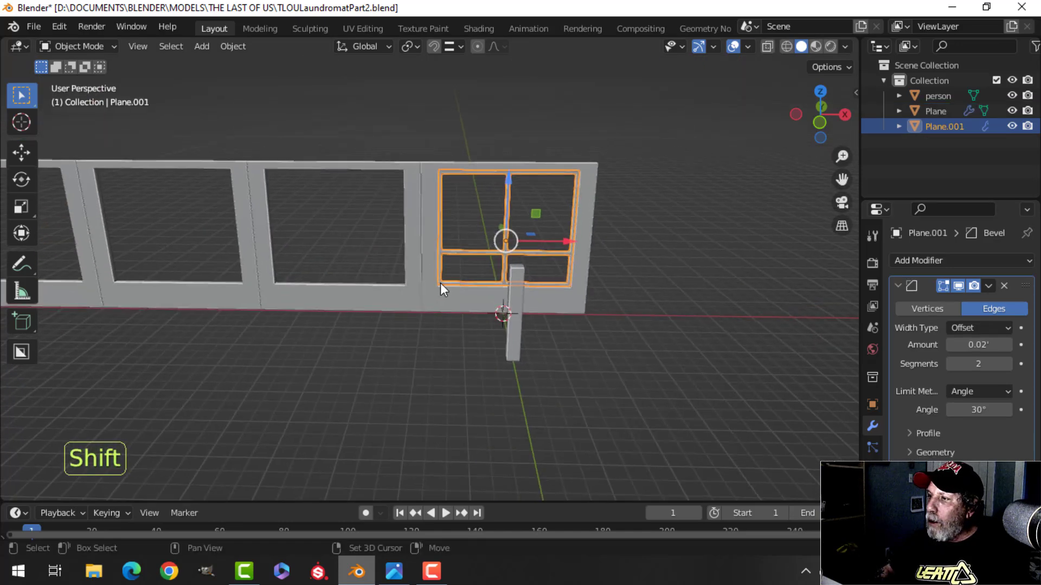
pyautogui.doubleClick(947, 128)
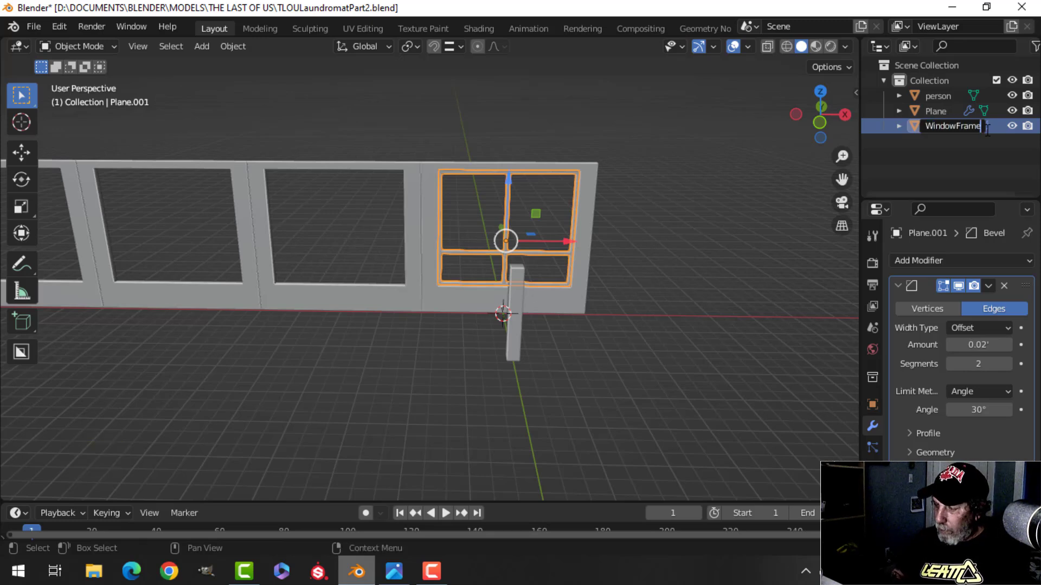
pyautogui.click(589, 185)
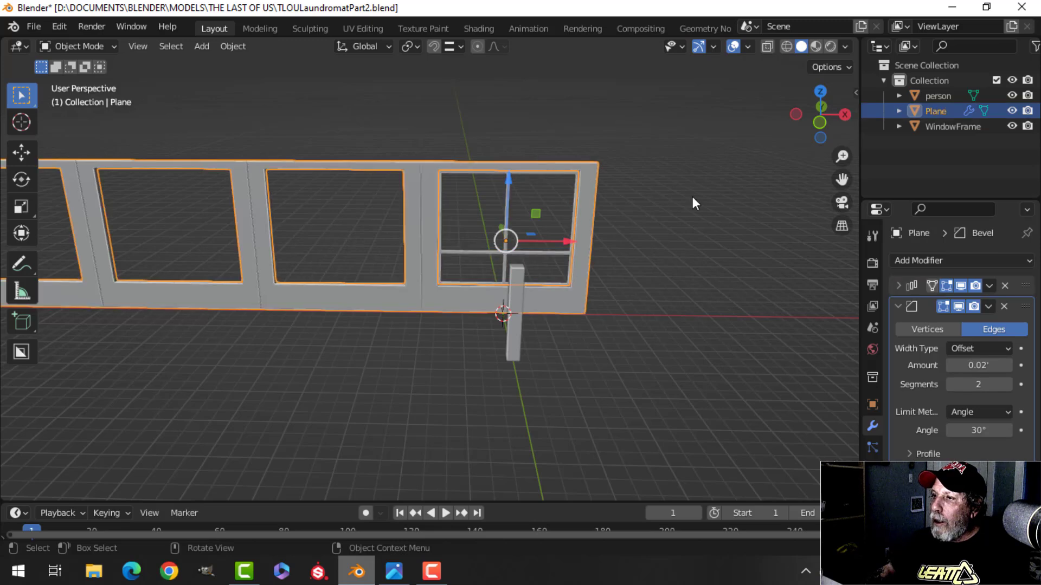
pyautogui.doubleClick(942, 112)
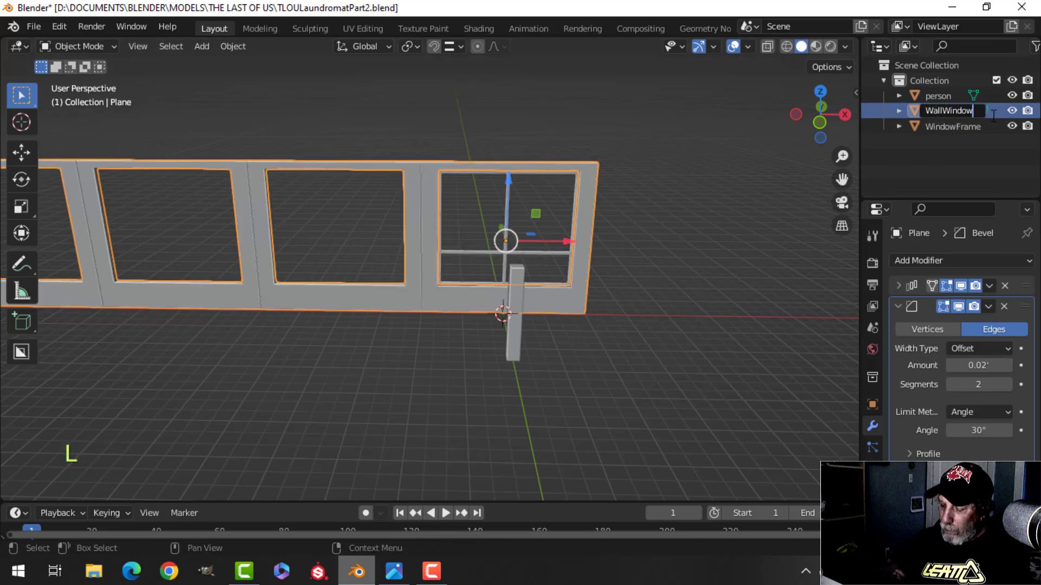
pyautogui.hotkey('alt', 'a')
# - Duplicate WindowFrame in front view and move the copy about -12.1 ft along X into the adjacent wall opening
pyautogui.click(552, 251)
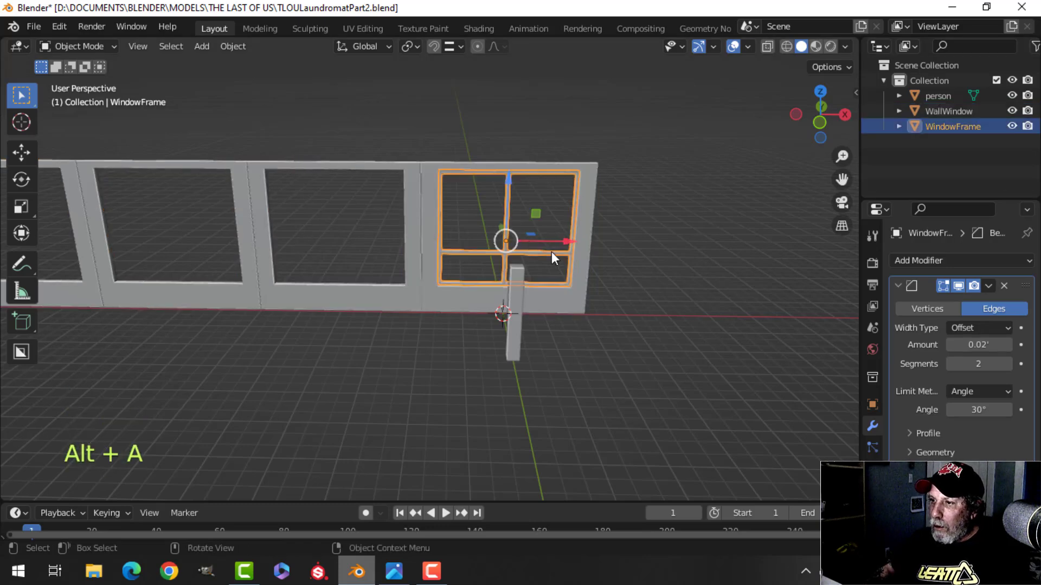
pyautogui.keyDown('shift'); pyautogui.moveTo(551, 251); pyautogui.dragTo(560, 226, button='middle'); pyautogui.keyUp('shift')
pyautogui.press('KP_1')
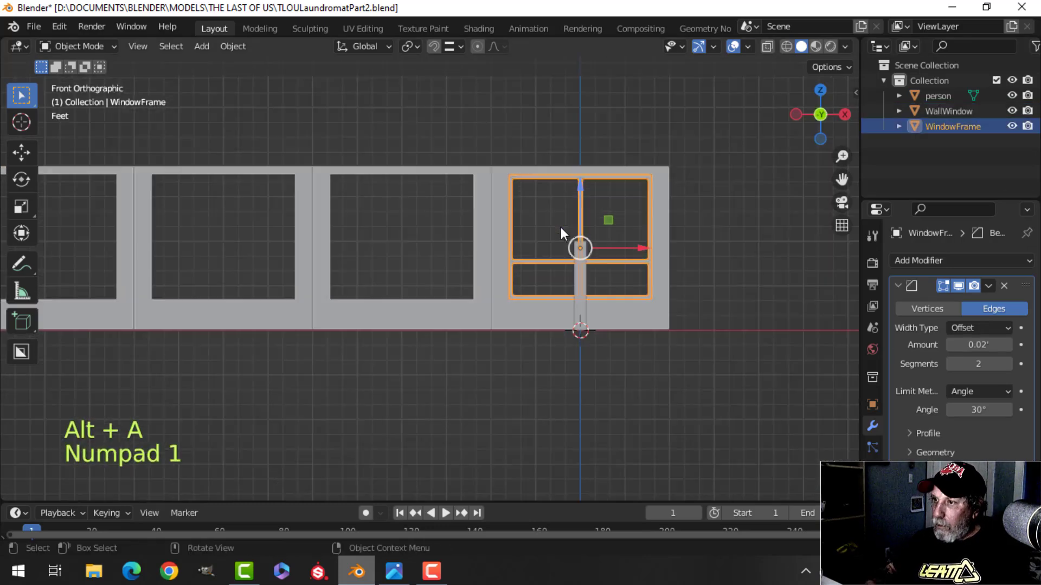
pyautogui.hotkey('shift', 'd')
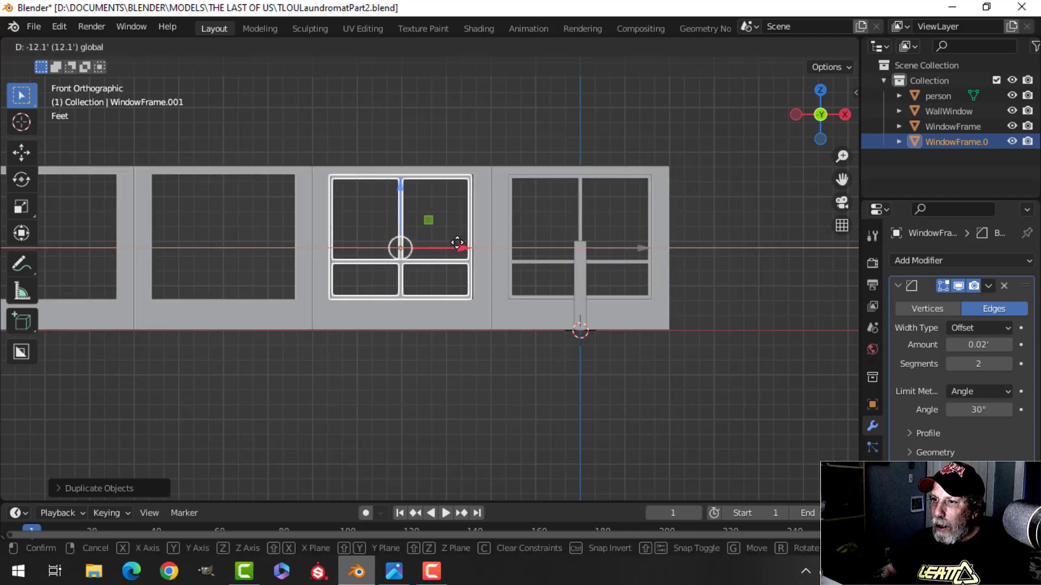
pyautogui.click(457, 242)
pyautogui.scroll(-3, 457, 239)
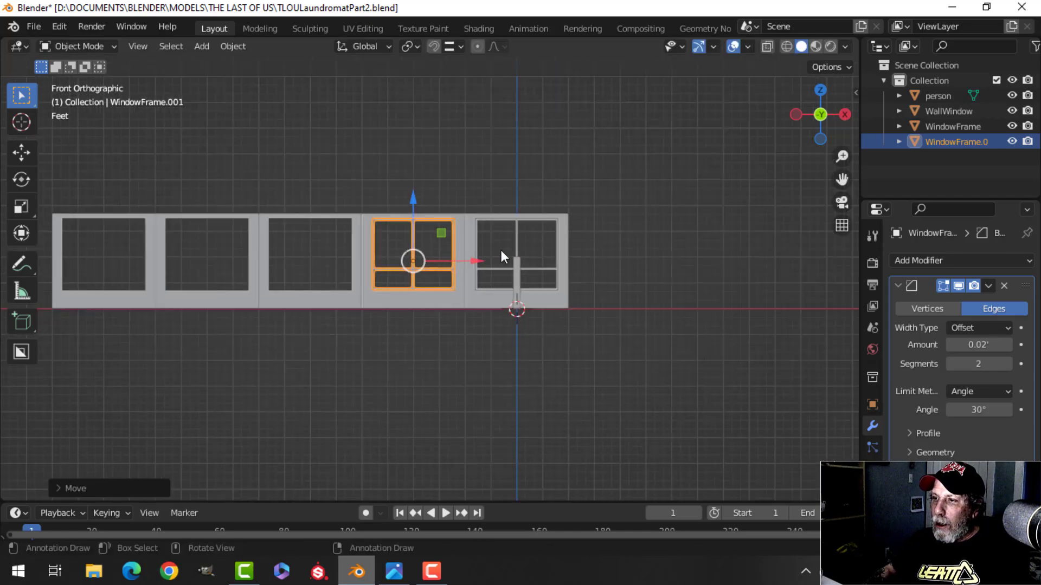
# - Duplicate both window frames together and shift the copies along X into the two farthest wall openings
pyautogui.keyDown('shift'); pyautogui.click(498, 265); pyautogui.keyUp('shift')
pyautogui.scroll(-2, 433, 268)
pyautogui.keyDown('shift'); pyautogui.moveTo(430, 268); pyautogui.dragTo(543, 276, button='middle'); pyautogui.keyUp('shift')
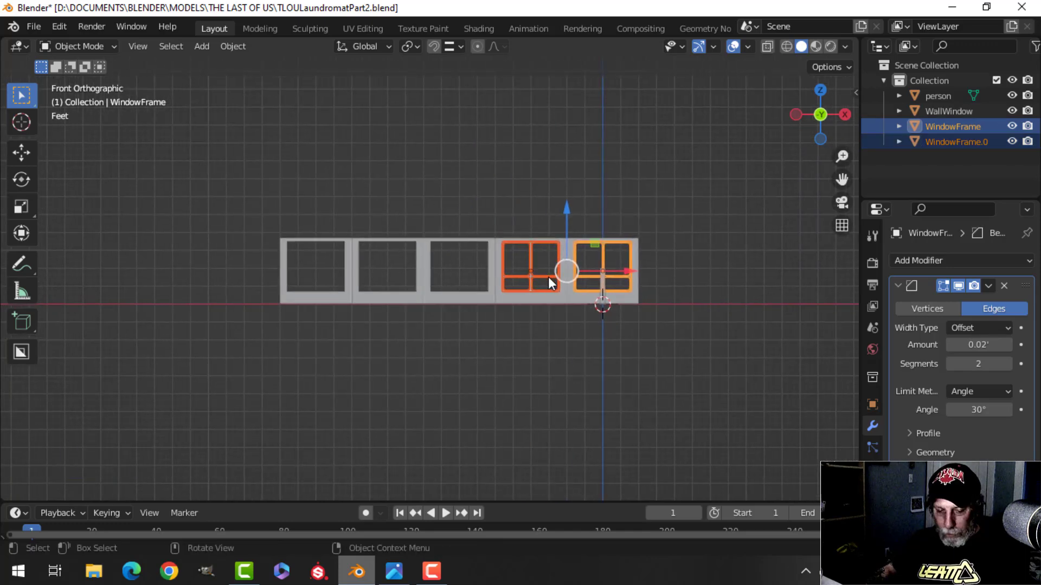
pyautogui.hotkey('shift', 'd')
pyautogui.rightClick(561, 277)
pyautogui.moveTo(629, 272); pyautogui.dragTo(424, 269)
pyautogui.scroll(5, 424, 269)
pyautogui.moveTo(310, 261); pyautogui.dragTo(291, 256)
pyautogui.hotkey('alt', 'a')
pyautogui.moveTo(563, 262); pyautogui.dragTo(366, 259, button='middle')
pyautogui.scroll(5, 431, 245)
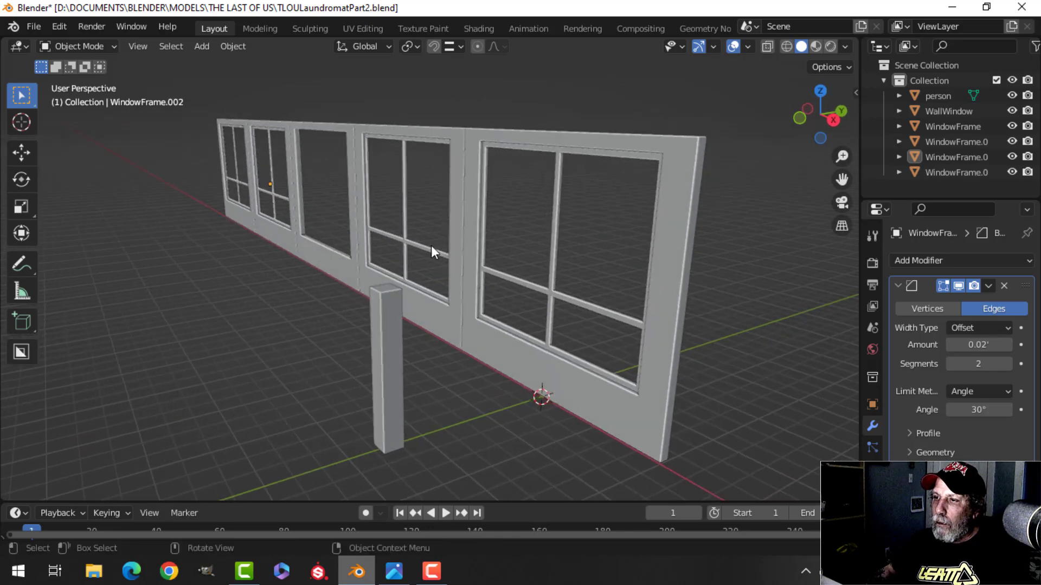
pyautogui.scroll(-3, 448, 247)
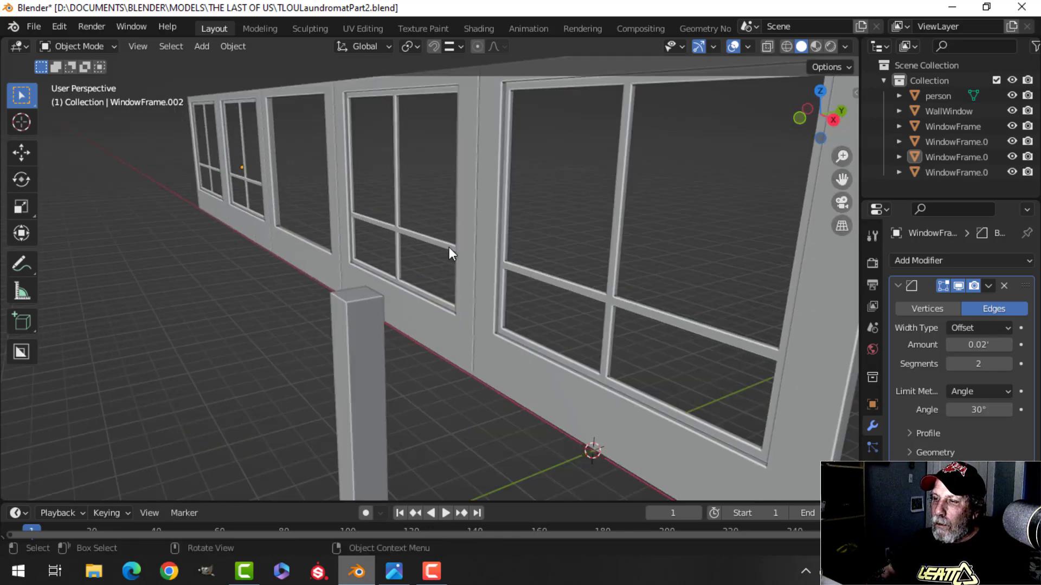
pyautogui.moveTo(449, 241)
pyautogui.mouseDown(button='middle')
pyautogui.moveTo(437, 242)
pyautogui.moveTo(485, 237)
pyautogui.moveTo(459, 235)
pyautogui.mouseUp(button='middle')
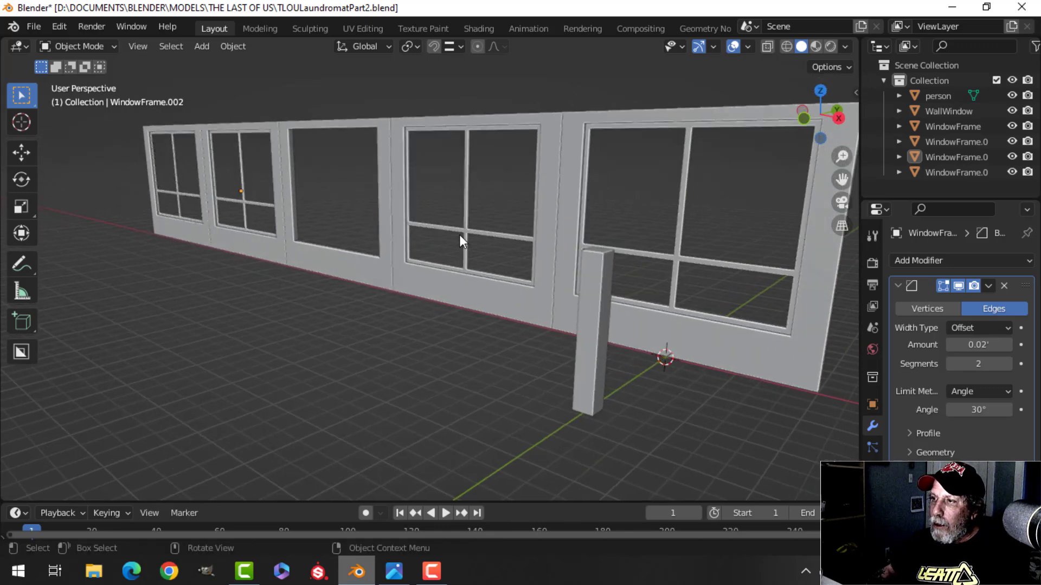
# - Delete the three duplicated window frames, keeping only the original WindowFrame
pyautogui.click(496, 232)
pyautogui.press('x')
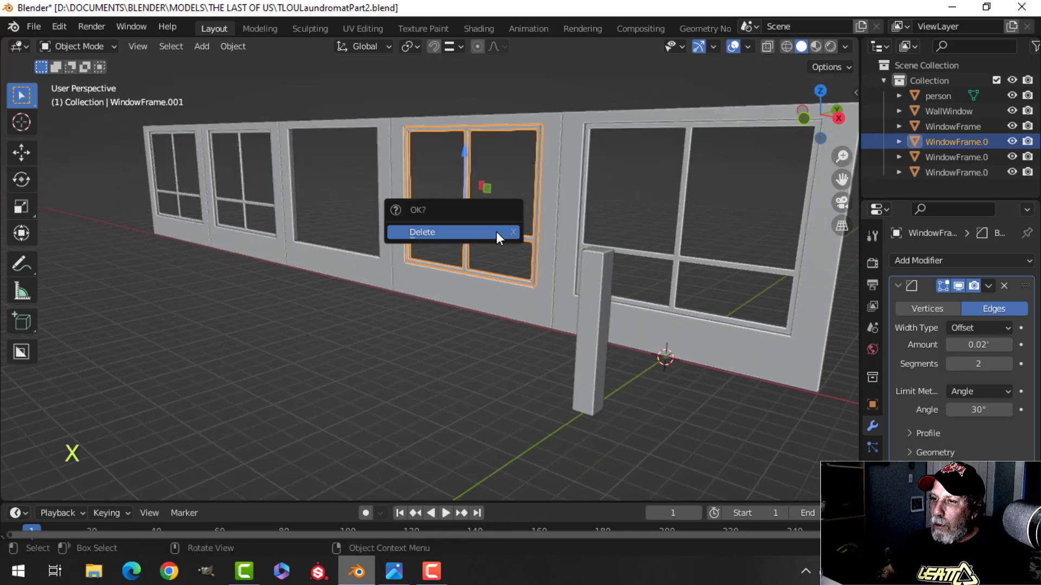
pyautogui.click(496, 233)
pyautogui.click(258, 199)
pyautogui.press('x')
pyautogui.click(255, 201)
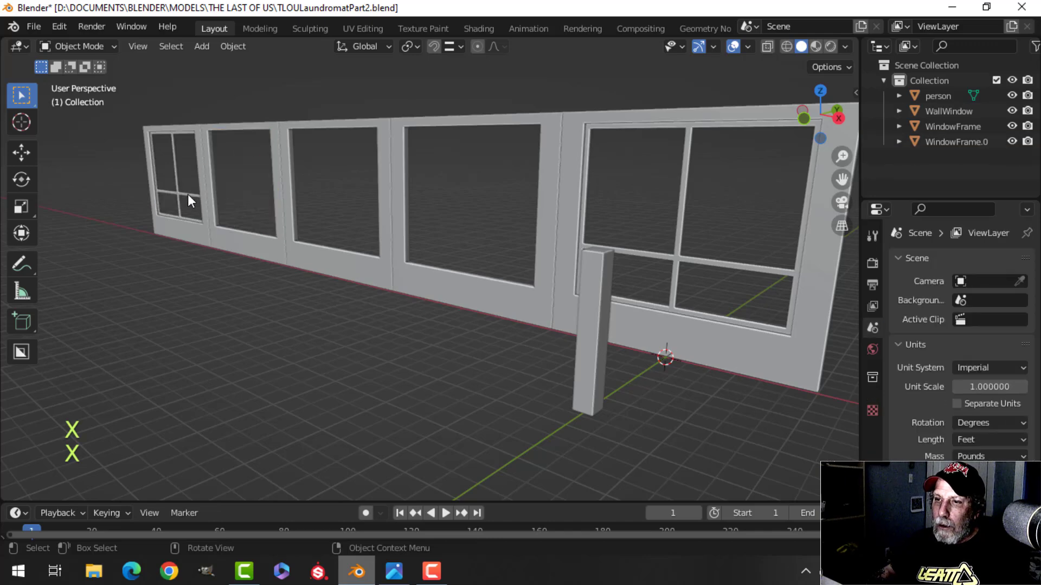
pyautogui.click(188, 194)
pyautogui.press('x')
pyautogui.click(188, 194)
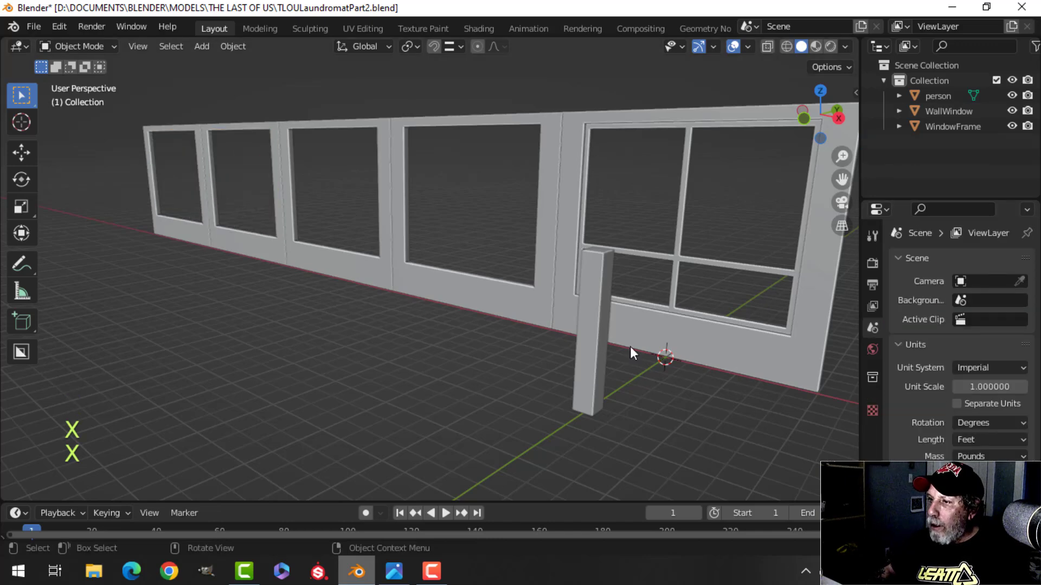
# - Hide WallWindow's Array modifier in the viewport so only the single wall panel is displayed
pyautogui.click(695, 337)
pyautogui.scroll(-3, 732, 321)
pyautogui.keyDown('shift'); pyautogui.moveTo(733, 320); pyautogui.dragTo(604, 312, button='middle'); pyautogui.keyUp('shift')
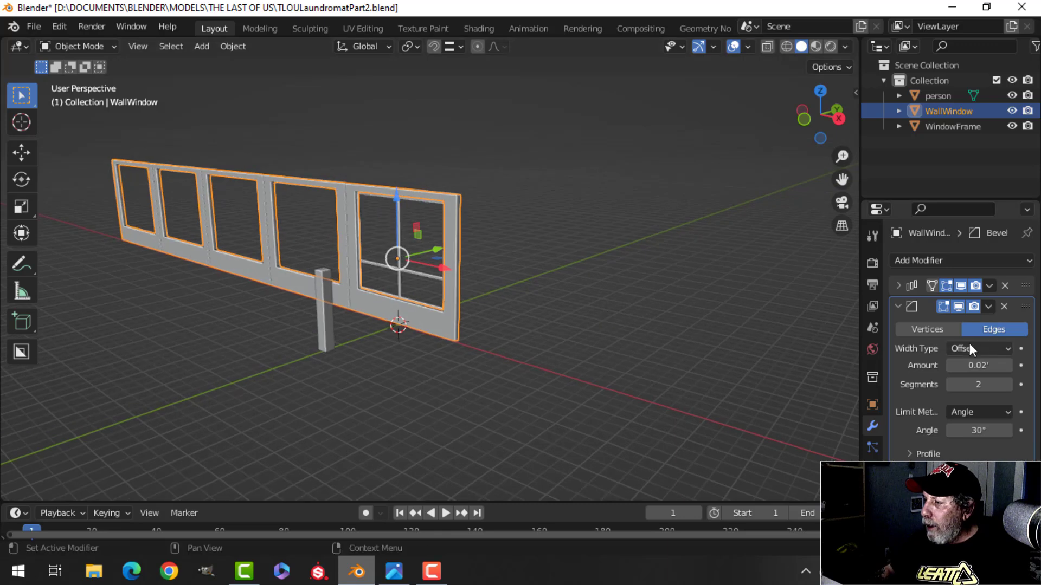
pyautogui.click(959, 286)
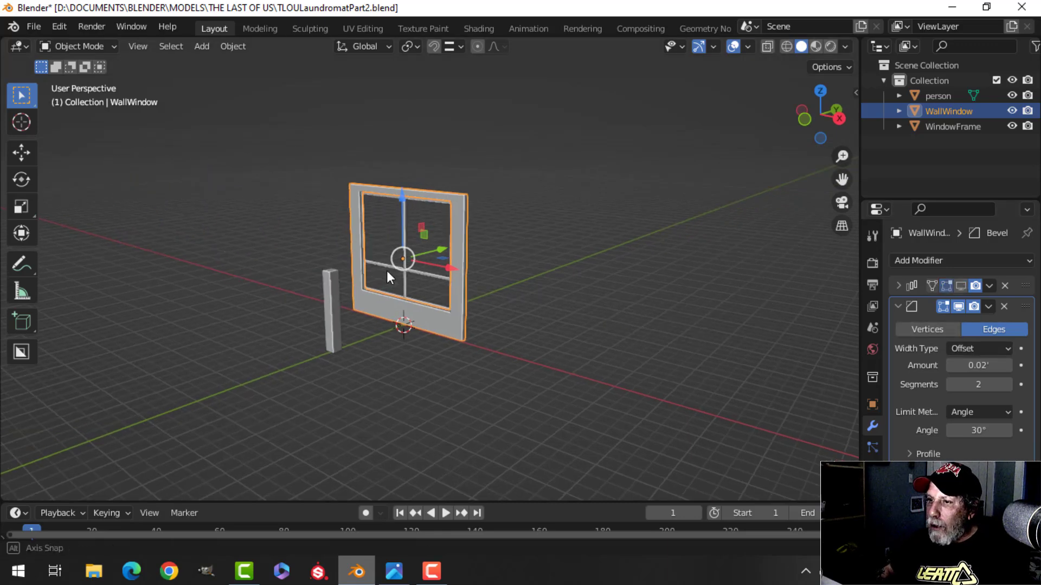
# - Delete WallWindow's outer perimeter faces along both sides, the bottom and the top in Edit Mode
pyautogui.moveTo(386, 271); pyautogui.dragTo(332, 349, button='middle')
pyautogui.scroll(3, 298, 320)
pyautogui.press('Tab')
pyautogui.scroll(-3, 311, 264)
pyautogui.hotkey('alt', 'a')
pyautogui.moveTo(414, 251); pyautogui.dragTo(405, 272, button='middle')
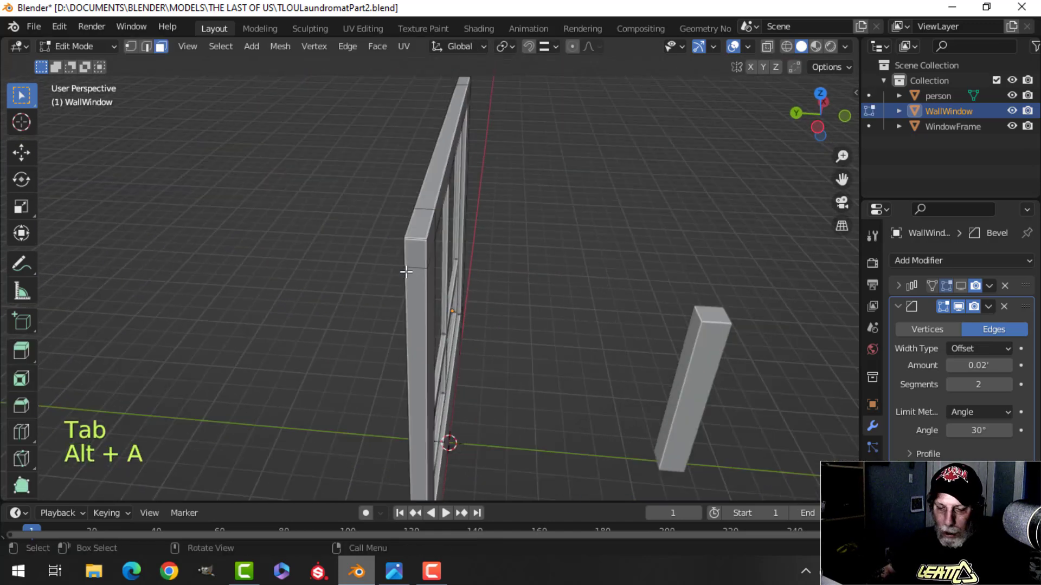
pyautogui.keyDown('shift'); pyautogui.click(417, 300); pyautogui.keyUp('shift')
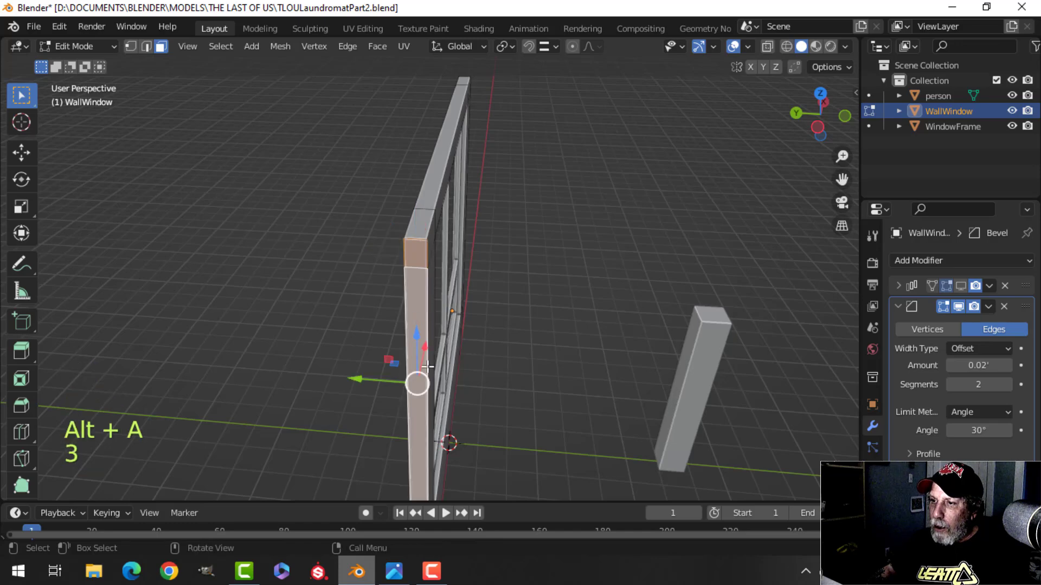
pyautogui.scroll(-3, 425, 330)
pyautogui.moveTo(434, 353); pyautogui.dragTo(437, 289, button='middle')
pyautogui.scroll(3, 437, 289)
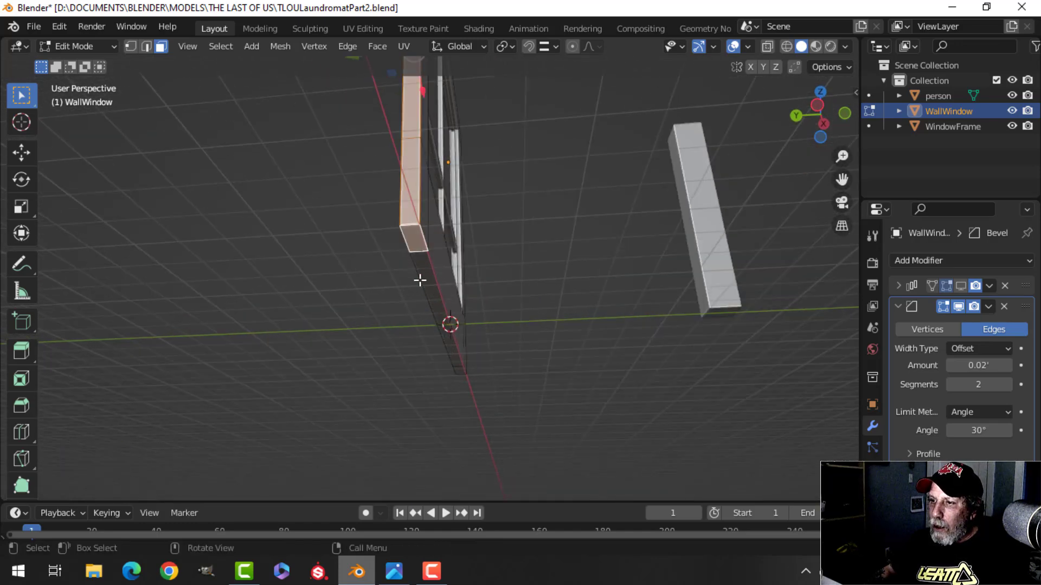
pyautogui.moveTo(424, 271); pyautogui.dragTo(416, 301, button='middle')
pyautogui.keyDown('shift'); pyautogui.click(369, 211); pyautogui.keyUp('shift')
pyautogui.moveTo(401, 216); pyautogui.dragTo(423, 249, button='middle')
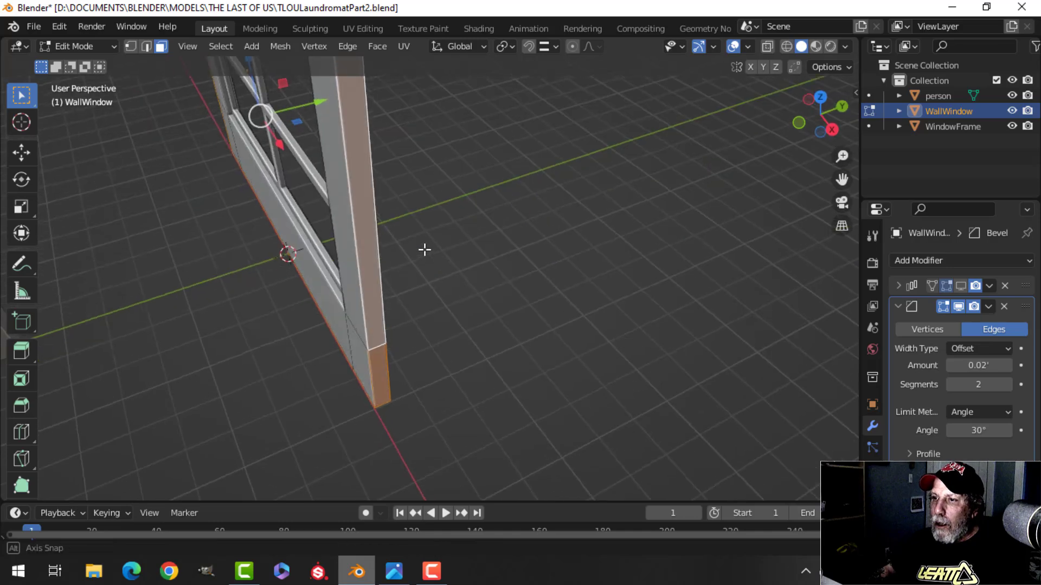
pyautogui.scroll(-3, 423, 247)
pyautogui.moveTo(402, 174); pyautogui.dragTo(385, 247, button='middle')
pyautogui.keyDown('shift'); pyautogui.click(375, 245); pyautogui.keyUp('shift')
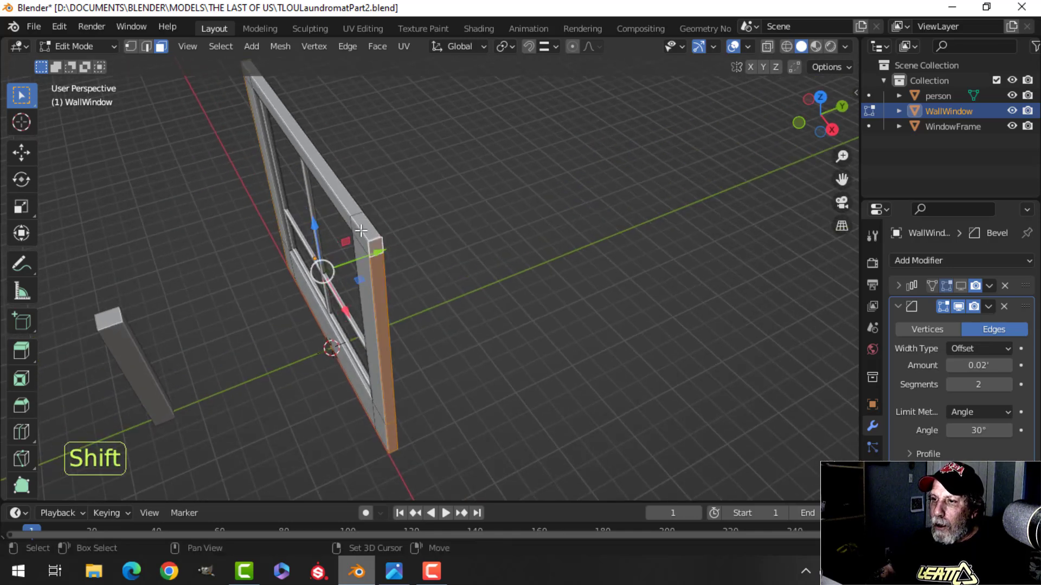
pyautogui.keyDown('shift'); pyautogui.click(347, 203); pyautogui.keyUp('shift')
pyautogui.moveTo(309, 182); pyautogui.dragTo(325, 228, button='middle')
pyautogui.keyDown('shift'); pyautogui.moveTo(260, 211); pyautogui.dragTo(372, 385, button='middle'); pyautogui.keyUp('shift')
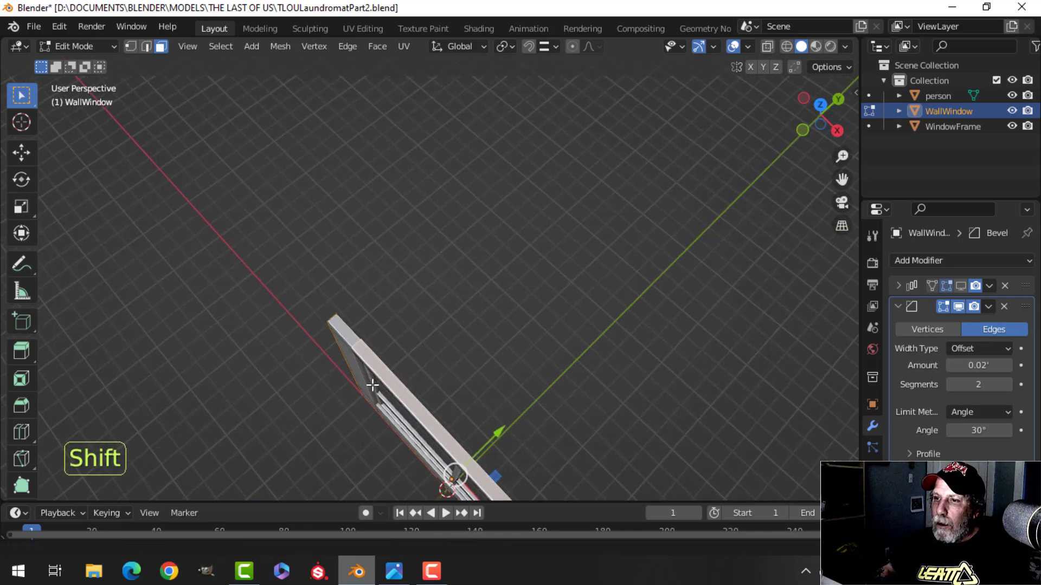
pyautogui.scroll(2, 358, 374)
pyautogui.press('x')
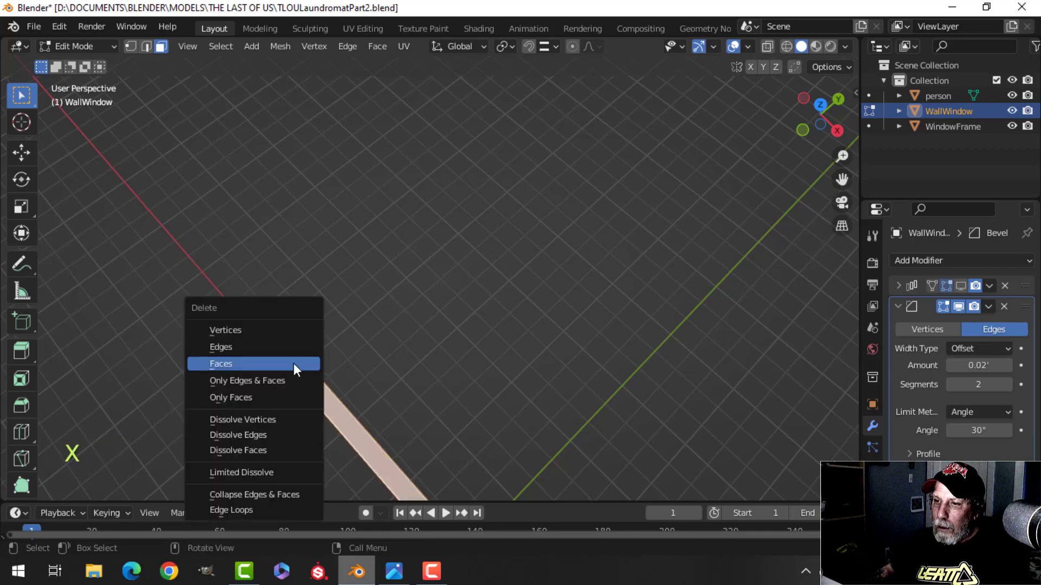
pyautogui.click(295, 361)
pyautogui.moveTo(295, 361); pyautogui.dragTo(406, 269, button='middle')
pyautogui.scroll(-3, 404, 282)
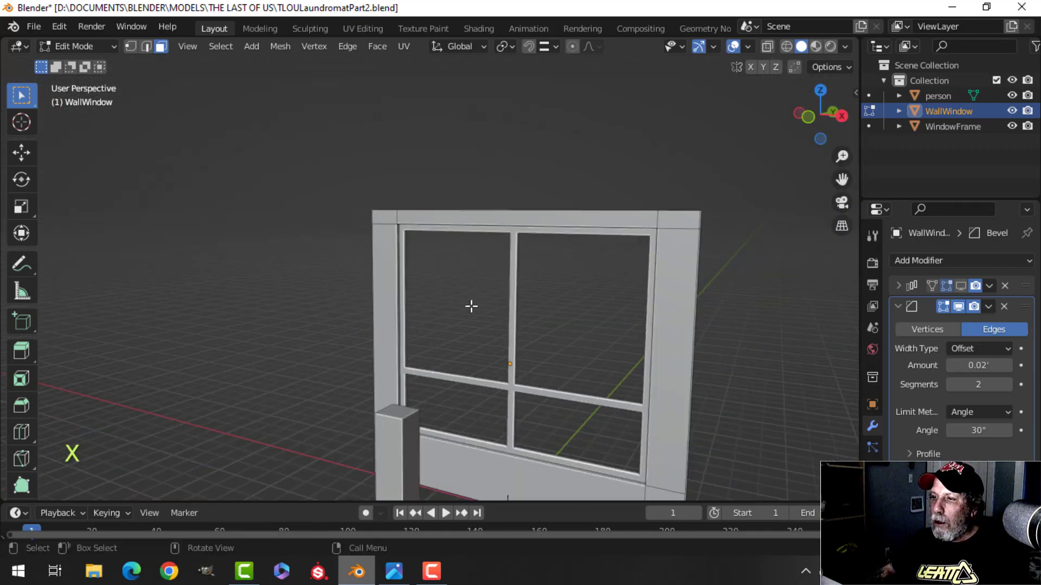
pyautogui.press('Tab')
# - Enable the Face Orientation overlay and recalculate all of WindowFrame's normals to the outside
pyautogui.click(748, 46)
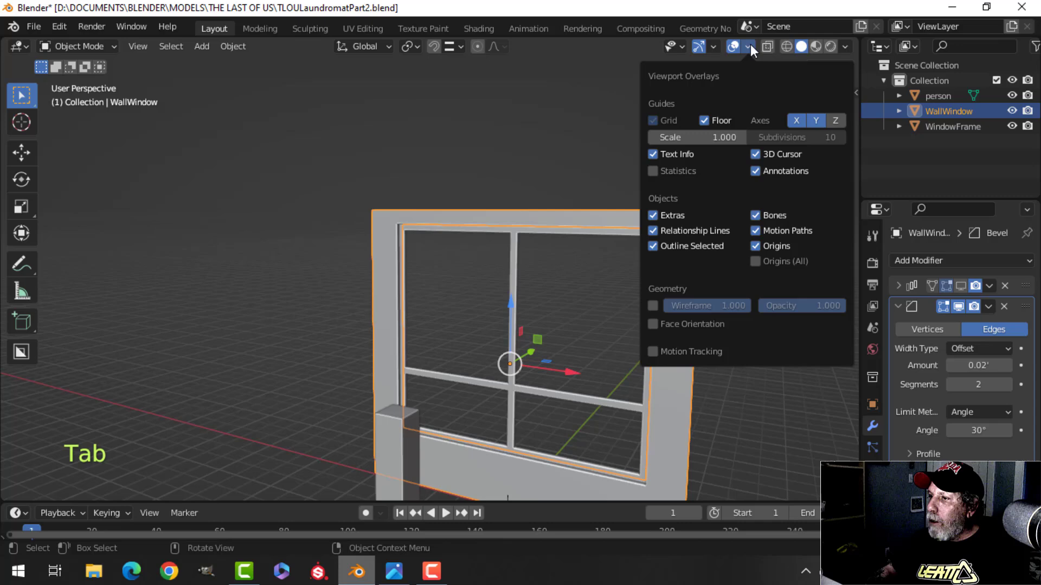
pyautogui.click(701, 321)
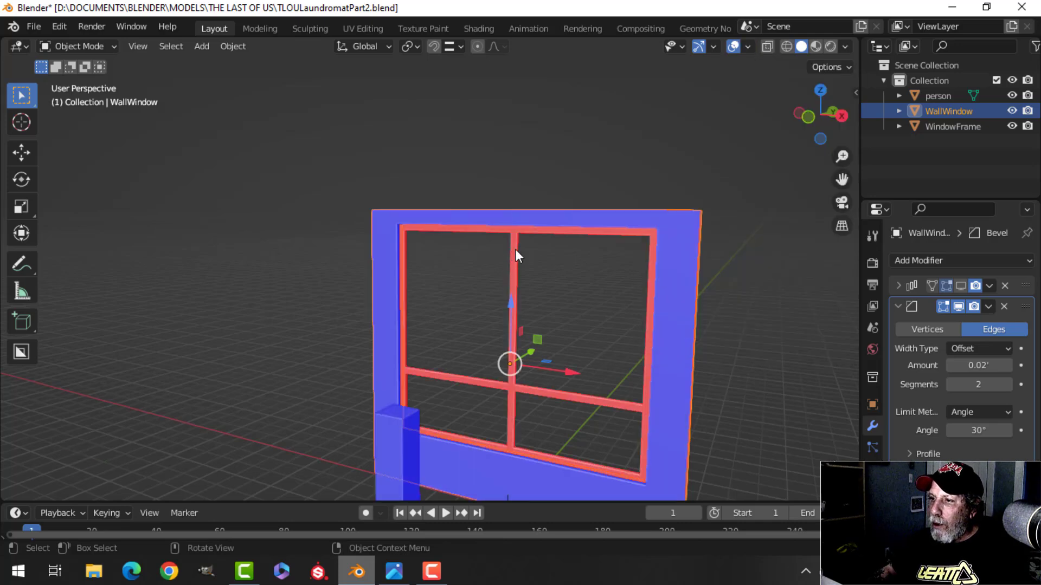
pyautogui.click(516, 250)
pyautogui.press('Tab')
pyautogui.hotkey('alt', 'n')
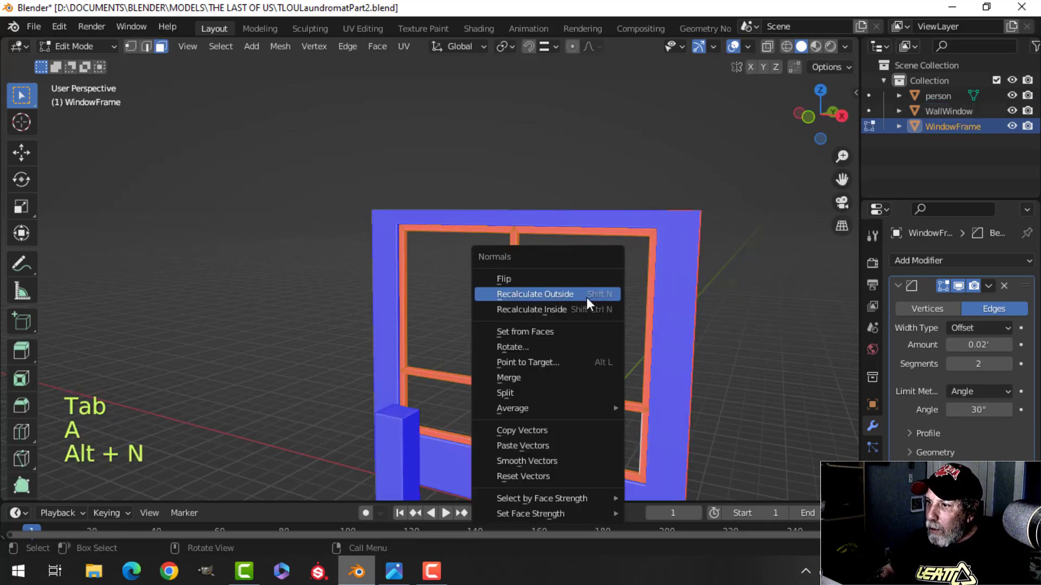
pyautogui.click(587, 296)
pyautogui.press('Tab')
pyautogui.hotkey('alt', 'a')
# - Turn off the Face Orientation overlay and save the file
pyautogui.click(748, 46)
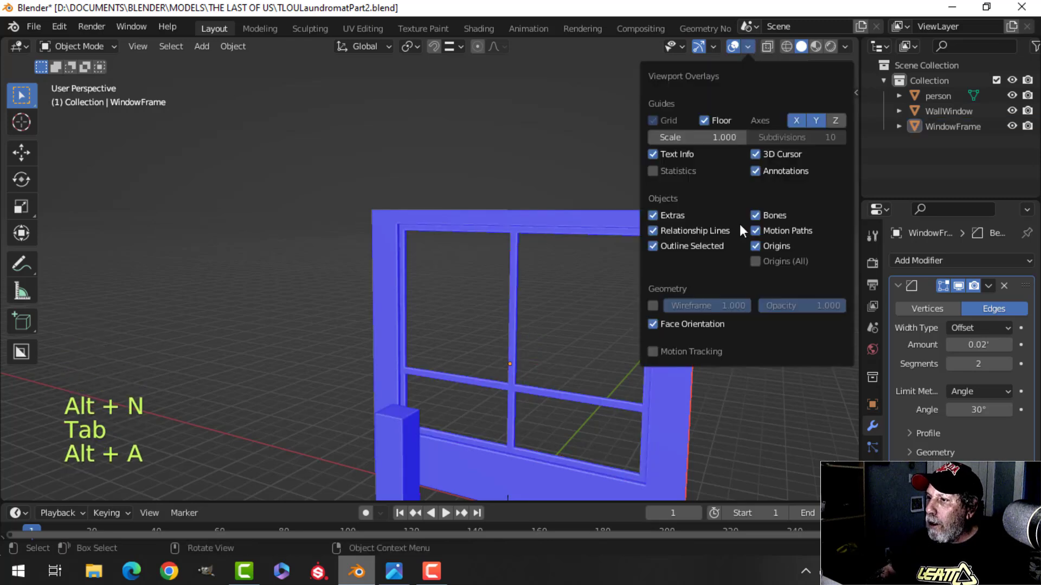
pyautogui.click(697, 324)
pyautogui.hotkey('ctrl', 's')
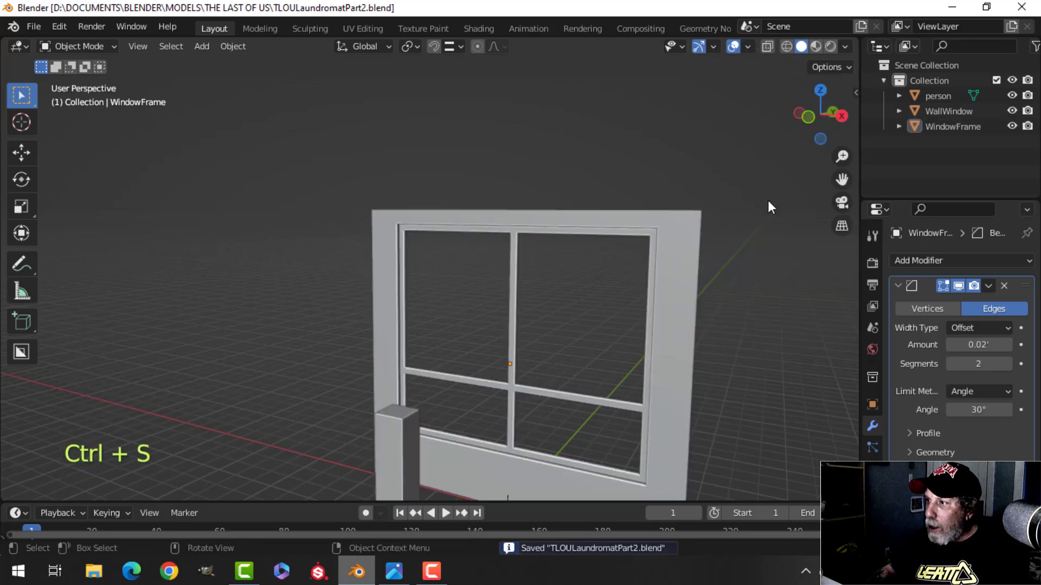
# - Show WallWindow's Array modifier in the viewport again so the full row of wall panels is displayed
pyautogui.click(684, 247)
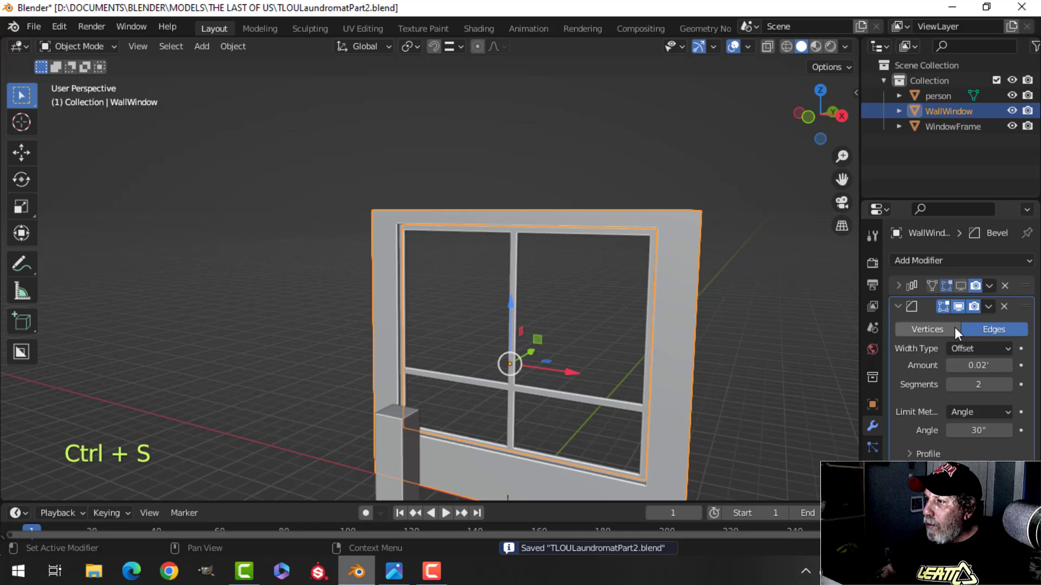
pyautogui.click(961, 286)
pyautogui.hotkey('alt', 'a')
pyautogui.click(678, 346)
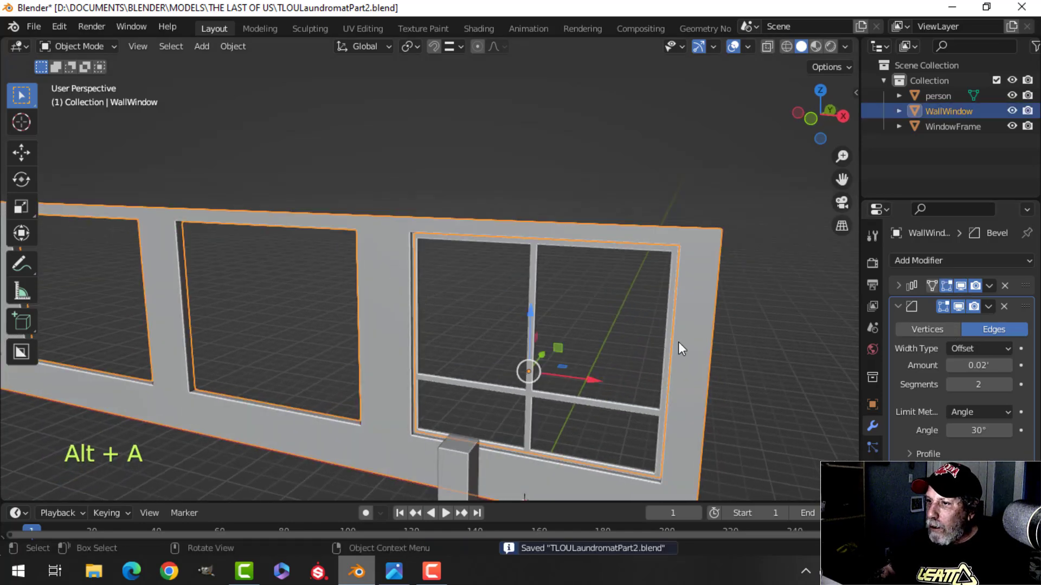
pyautogui.hotkey('alt', 'a')
# - Examine the row of five wall panels to judge where the doorway belongs
pyautogui.scroll(3, 392, 315)
pyautogui.keyDown('shift'); pyautogui.moveTo(391, 315); pyautogui.dragTo(581, 349, button='middle'); pyautogui.keyUp('shift')
pyautogui.scroll(-4, 458, 311)
pyautogui.scroll(-2, 493, 272)
pyautogui.scroll(-2, 441, 313)
pyautogui.scroll(-2, 455, 311)
pyautogui.scroll(3, 468, 301)
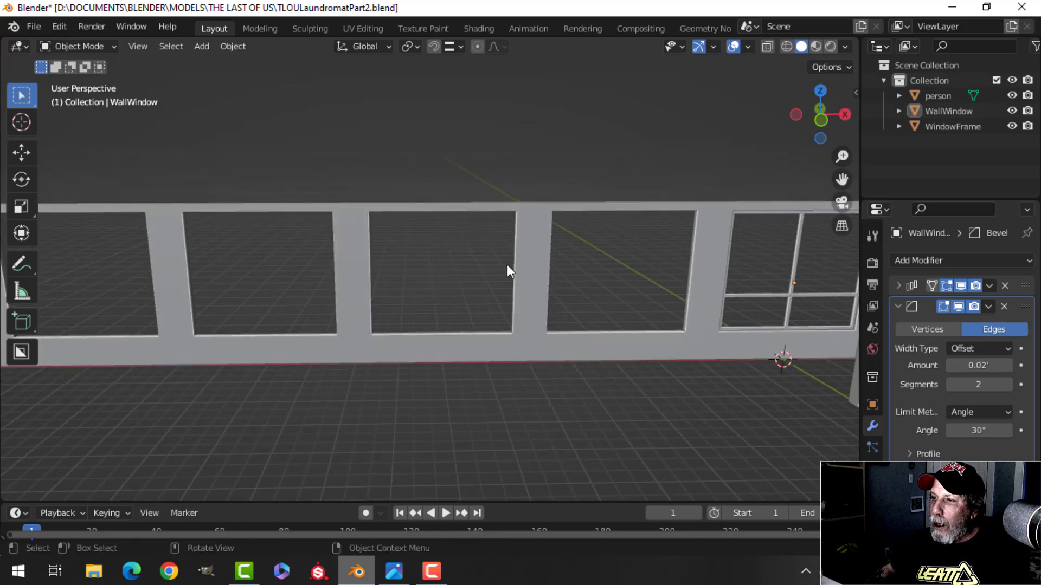
pyautogui.scroll(-1, 497, 348)
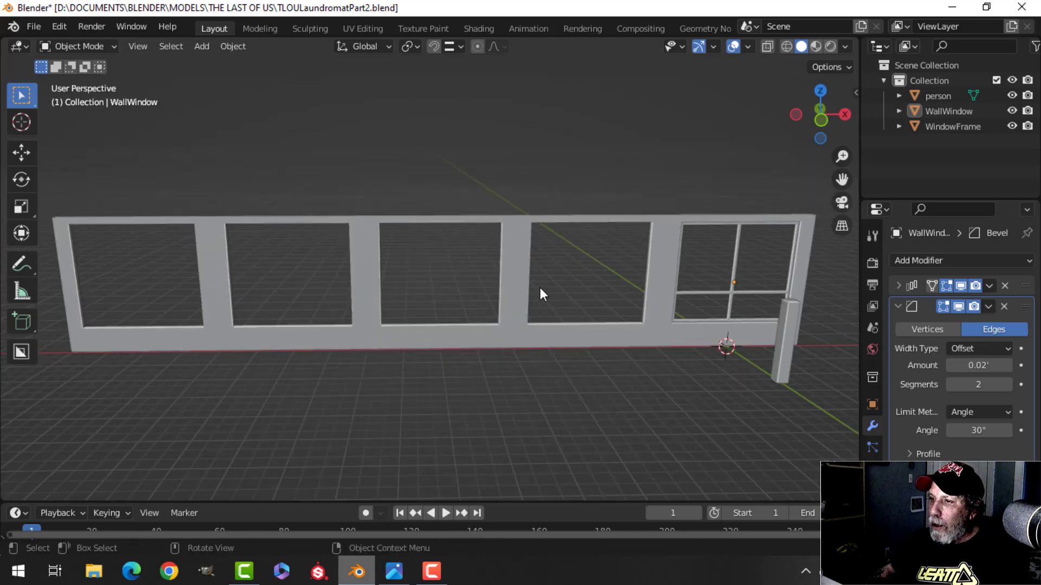
pyautogui.keyDown('shift'); pyautogui.moveTo(539, 294); pyautogui.dragTo(463, 303, button='middle'); pyautogui.keyUp('shift')
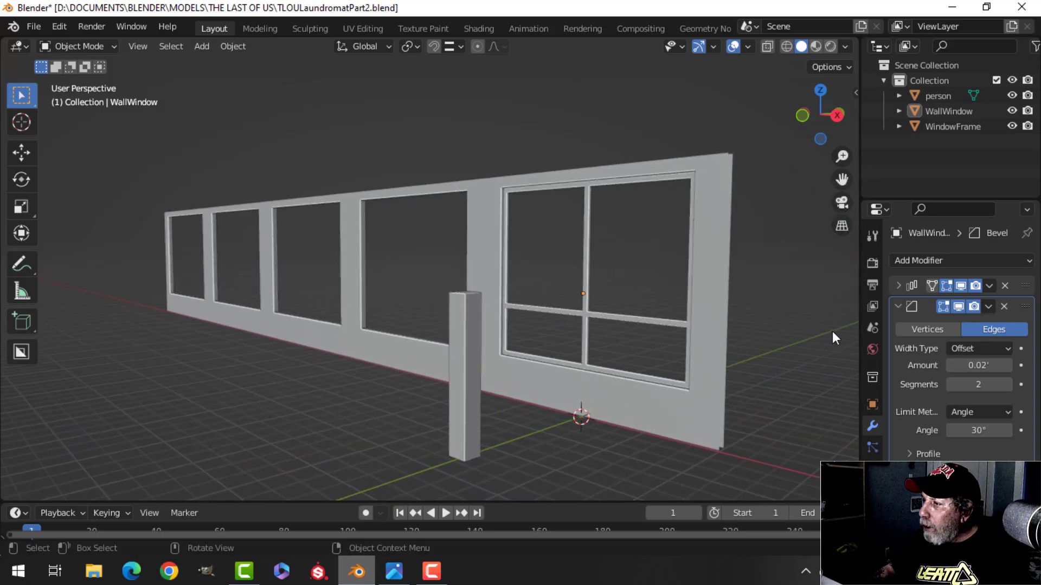
# - Apply WallWindow's Array modifier and merge all of its vertices by distance in Edit Mode
pyautogui.click(989, 285)
pyautogui.click(951, 302)
pyautogui.press('Tab')
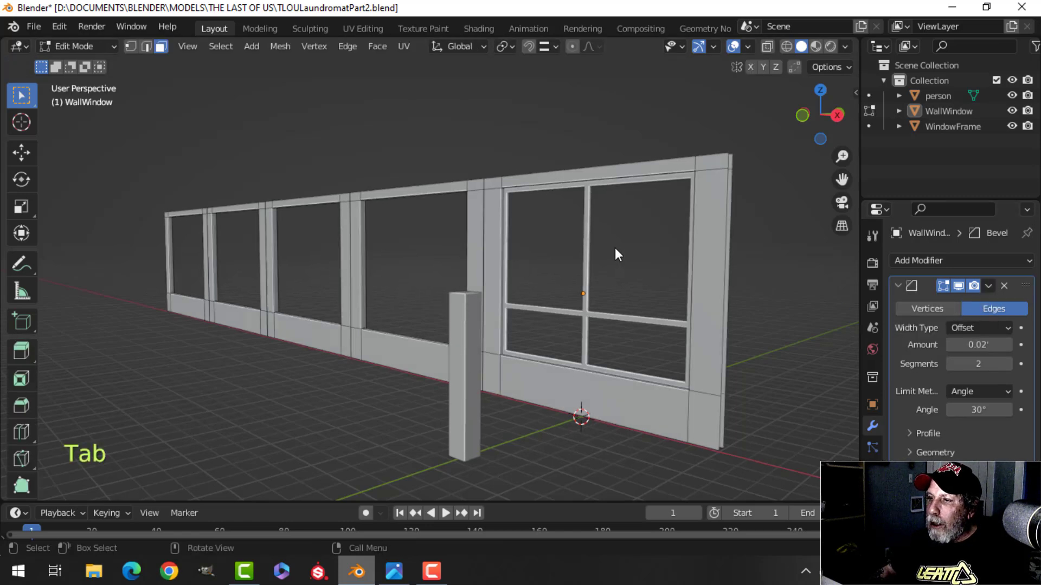
pyautogui.press('a')
pyautogui.press('m')
pyautogui.click(615, 248)
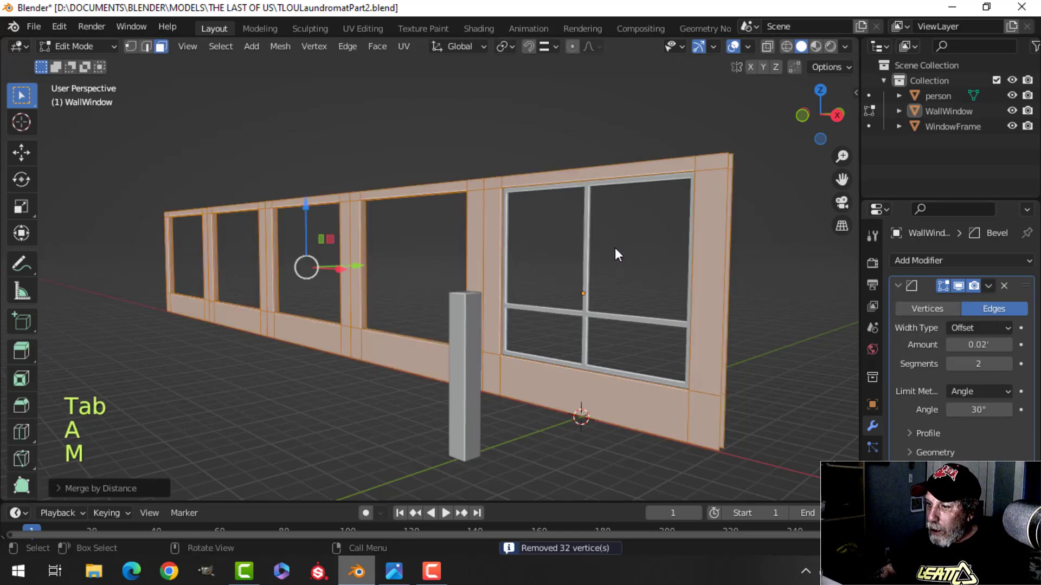
pyautogui.hotkey('alt', 'a')
# - Delete the wall faces below the middle window opening to turn it into a doorway
pyautogui.moveTo(523, 295); pyautogui.dragTo(581, 320, button='middle')
pyautogui.scroll(3, 566, 318)
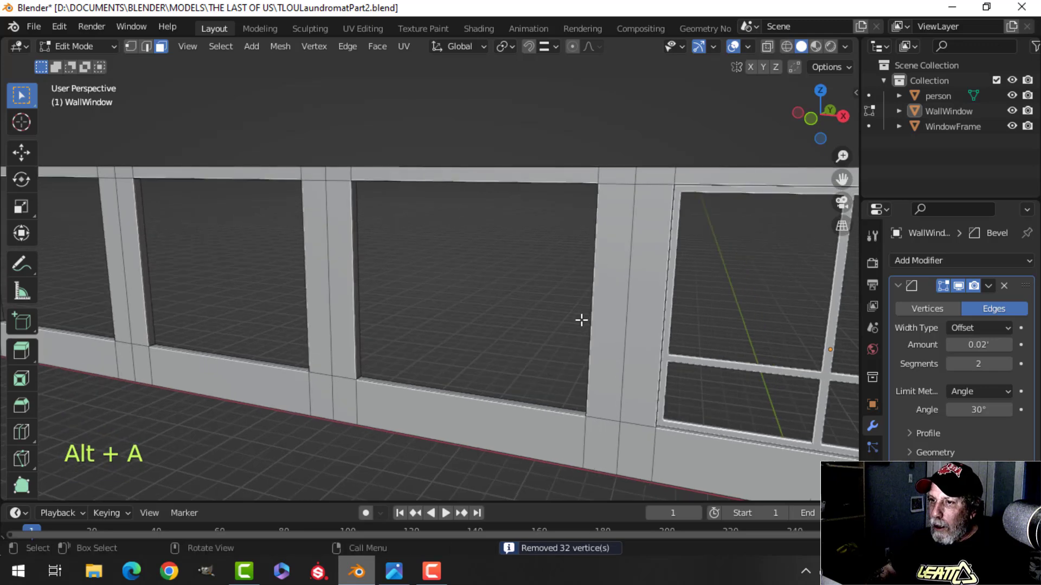
pyautogui.scroll(-3, 317, 301)
pyautogui.keyDown('shift'); pyautogui.moveTo(358, 317); pyautogui.dragTo(440, 319, button='middle'); pyautogui.keyUp('shift')
pyautogui.scroll(3, 366, 338)
pyautogui.press('x')
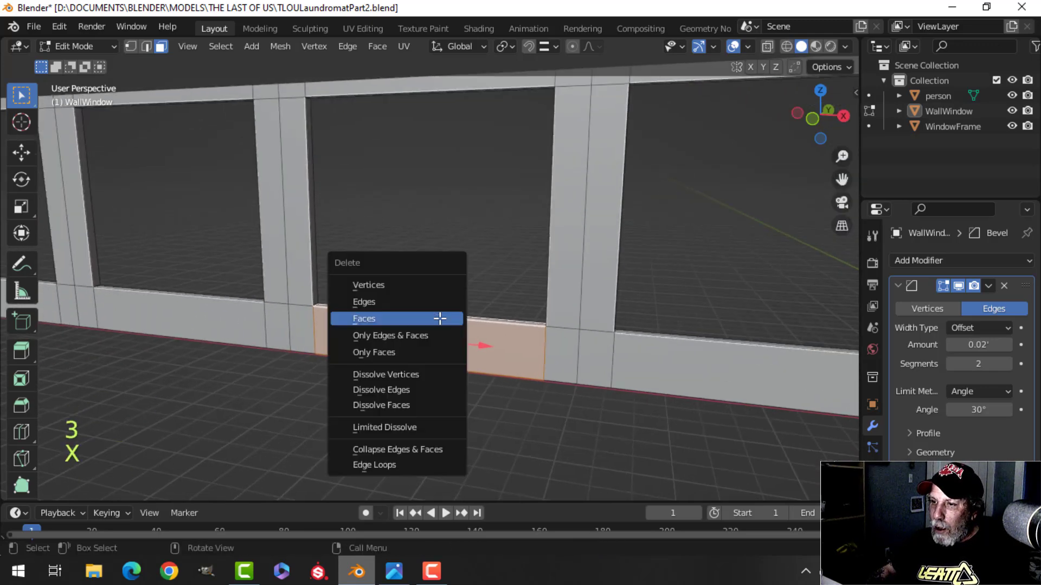
pyautogui.click(401, 319)
# - Fill the open lower wall ends on both sides of the doorway with new faces
pyautogui.keyDown('shift'); pyautogui.moveTo(445, 283); pyautogui.dragTo(314, 343, button='middle'); pyautogui.keyUp('shift')
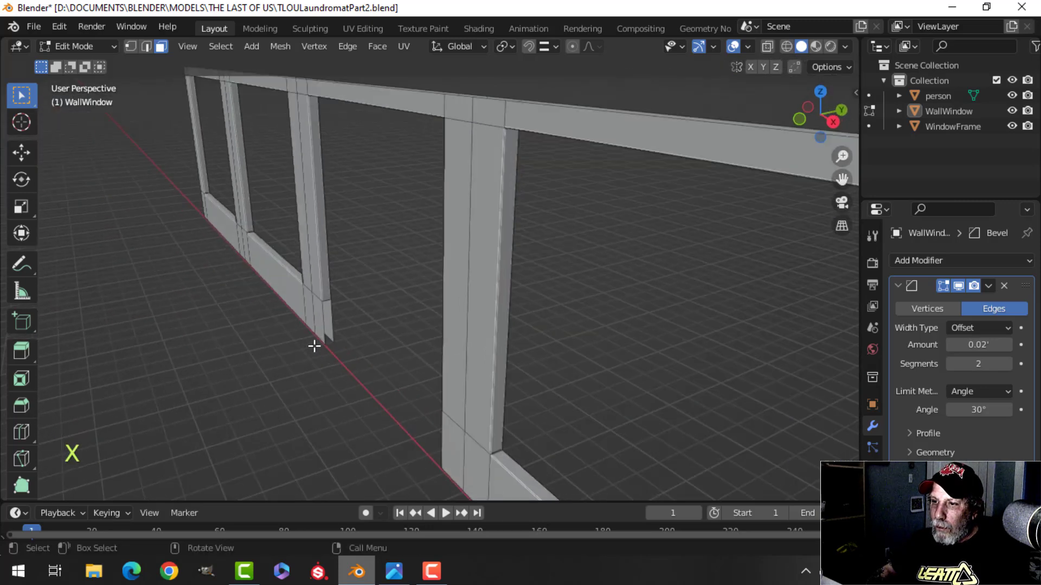
pyautogui.scroll(2, 325, 340)
pyautogui.keyDown('shift'); pyautogui.moveTo(372, 329); pyautogui.dragTo(478, 266, button='middle'); pyautogui.keyUp('shift')
pyautogui.scroll(2, 467, 312)
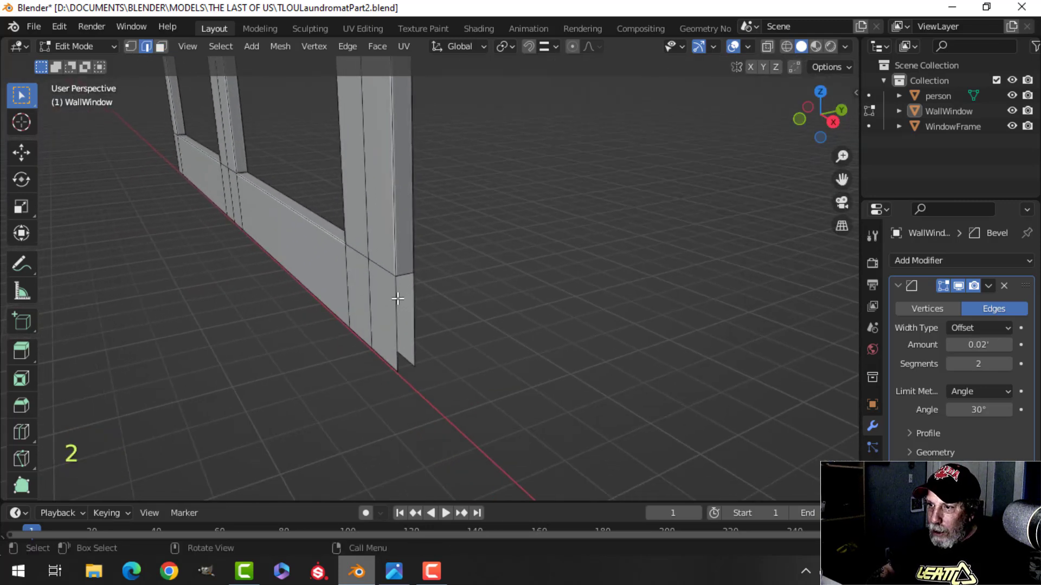
pyautogui.keyDown('shift'); pyautogui.moveTo(489, 311); pyautogui.dragTo(524, 330, button='middle'); pyautogui.keyUp('shift')
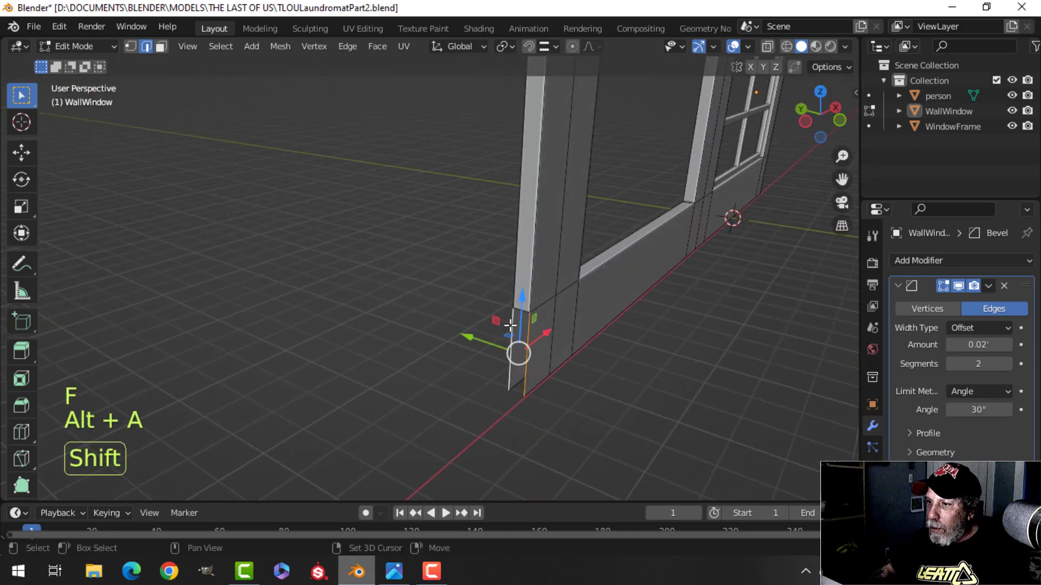
pyautogui.hotkey('alt', 'a')
# - Dissolve the four vertical seam edge loops where adjacent wall panels meet, and return to Object Mode
pyautogui.scroll(-2, 593, 321)
pyautogui.keyDown('shift'); pyautogui.moveTo(642, 305); pyautogui.dragTo(486, 314, button='middle'); pyautogui.keyUp('shift')
pyautogui.keyDown('shift'); pyautogui.moveTo(585, 296); pyautogui.dragTo(309, 292, button='middle'); pyautogui.keyUp('shift')
pyautogui.scroll(-3, 458, 228)
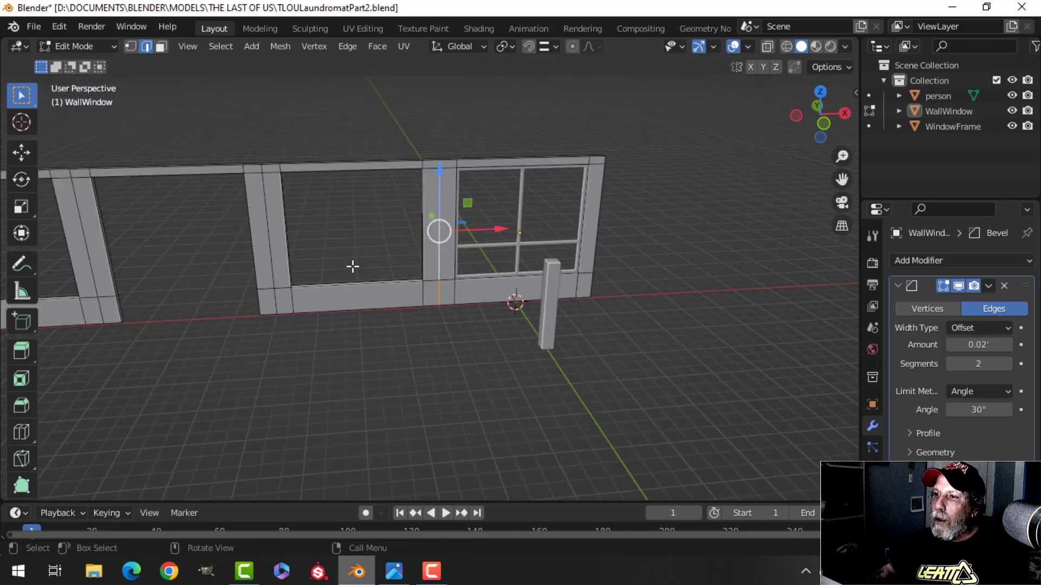
pyautogui.keyDown('shift'); pyautogui.moveTo(353, 265); pyautogui.dragTo(534, 264, button='middle'); pyautogui.keyUp('shift')
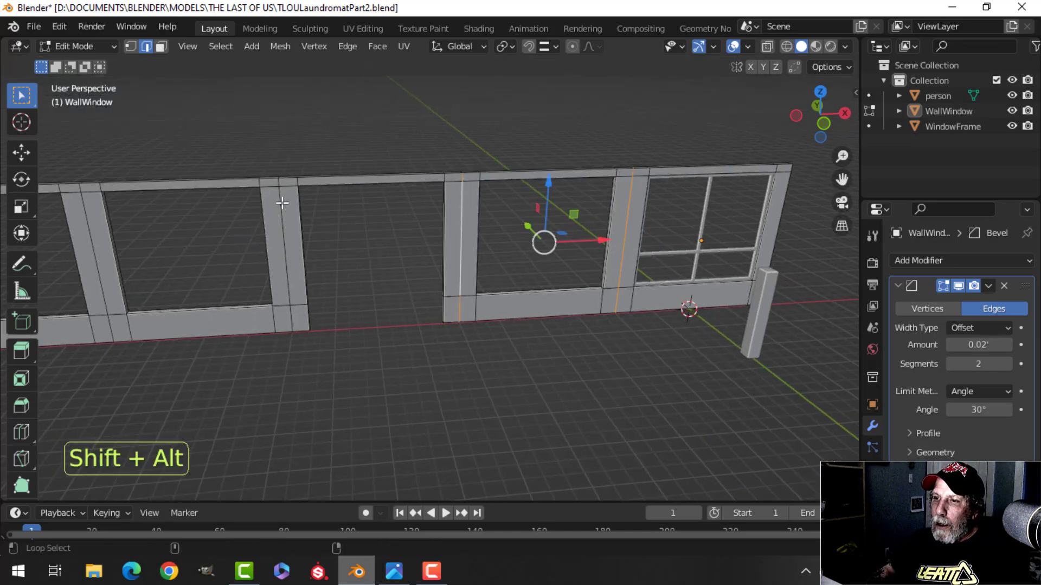
pyautogui.keyDown('shift'); pyautogui.moveTo(229, 263); pyautogui.dragTo(312, 249, button='middle'); pyautogui.keyUp('shift')
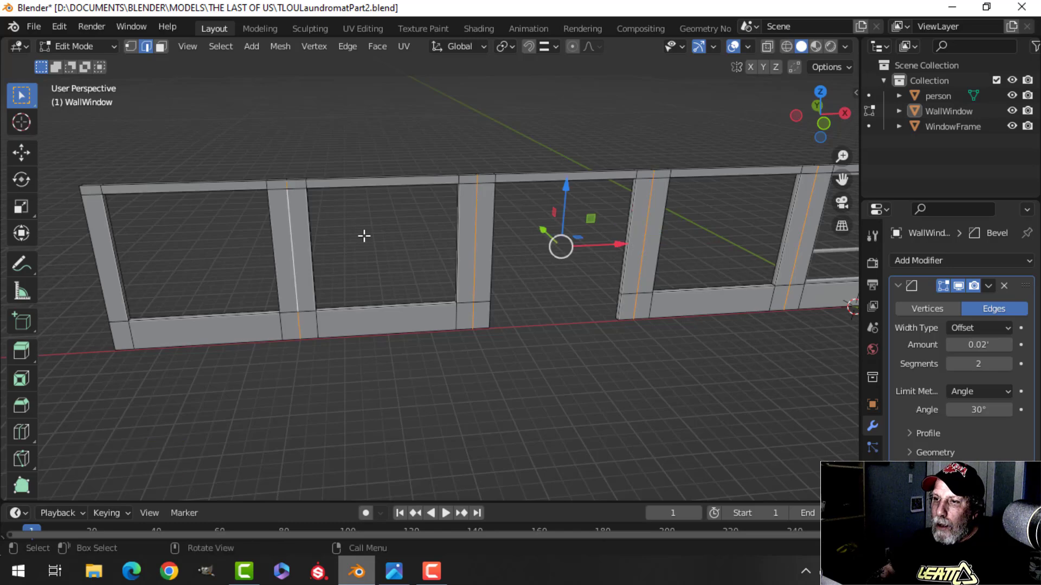
pyautogui.press('x')
pyautogui.click(353, 309)
pyautogui.press('Tab')
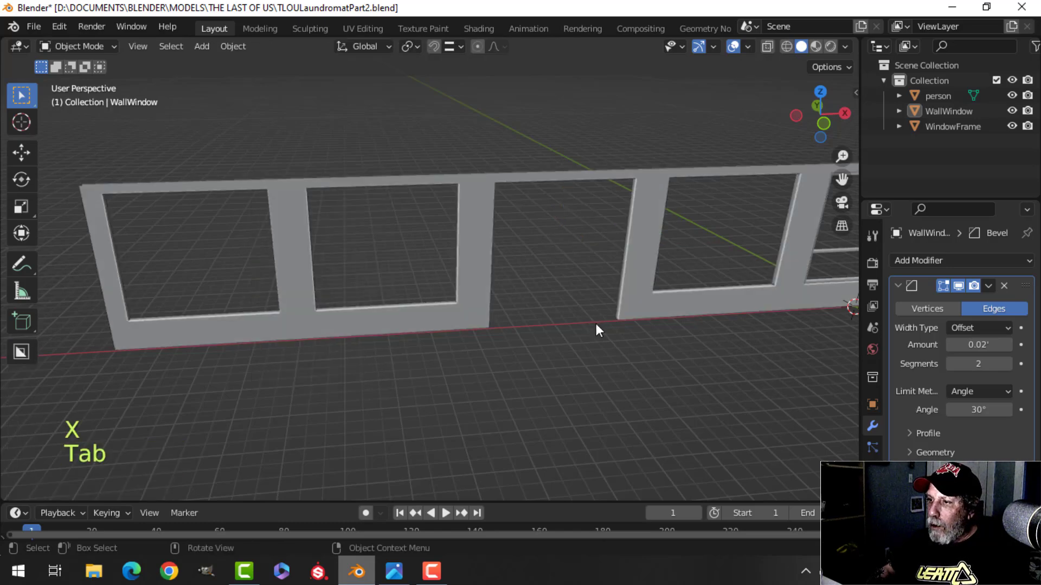
# - Examine the wall and its doorway opening from above, up close and from the front
pyautogui.hotkey('alt', 'a')
pyautogui.scroll(-3, 651, 311)
pyautogui.moveTo(671, 301); pyautogui.dragTo(482, 339, button='middle')
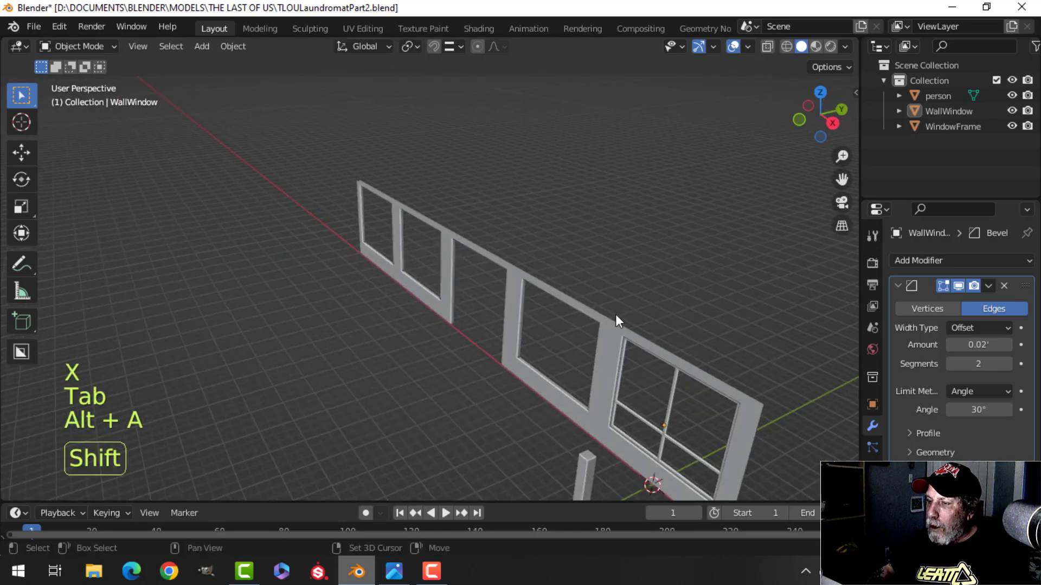
pyautogui.scroll(4, 561, 256)
pyautogui.scroll(5, 382, 313)
pyautogui.keyDown('shift'); pyautogui.moveTo(382, 314); pyautogui.dragTo(397, 319, button='middle'); pyautogui.keyUp('shift')
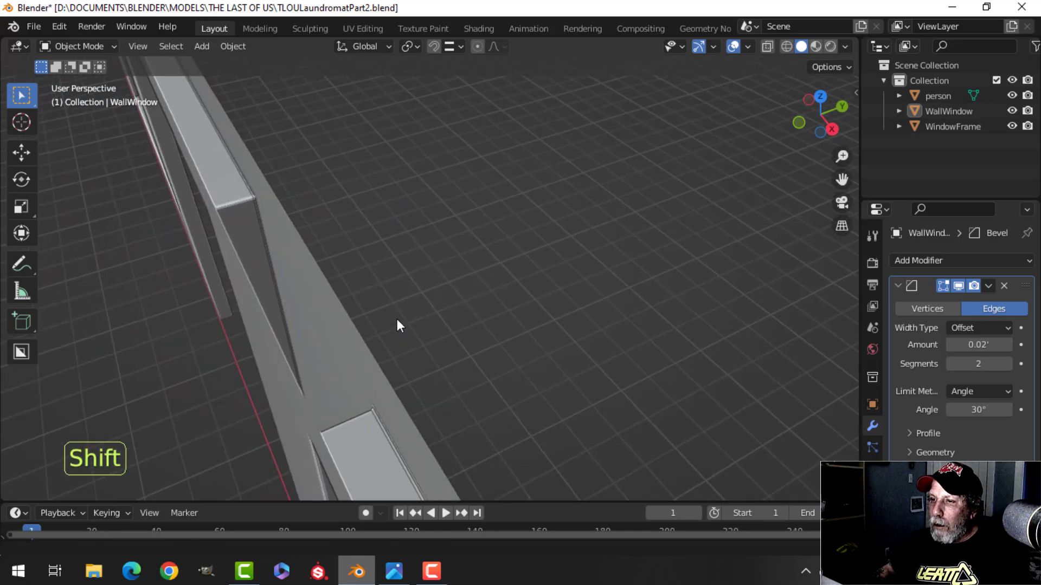
pyautogui.moveTo(315, 291)
pyautogui.mouseDown(button='middle')
pyautogui.moveTo(349, 291)
pyautogui.moveTo(401, 258)
pyautogui.moveTo(317, 306)
pyautogui.mouseUp(button='middle')
pyautogui.scroll(-5, 343, 292)
pyautogui.moveTo(317, 306); pyautogui.dragTo(373, 243, button='middle')
pyautogui.scroll(-3, 374, 243)
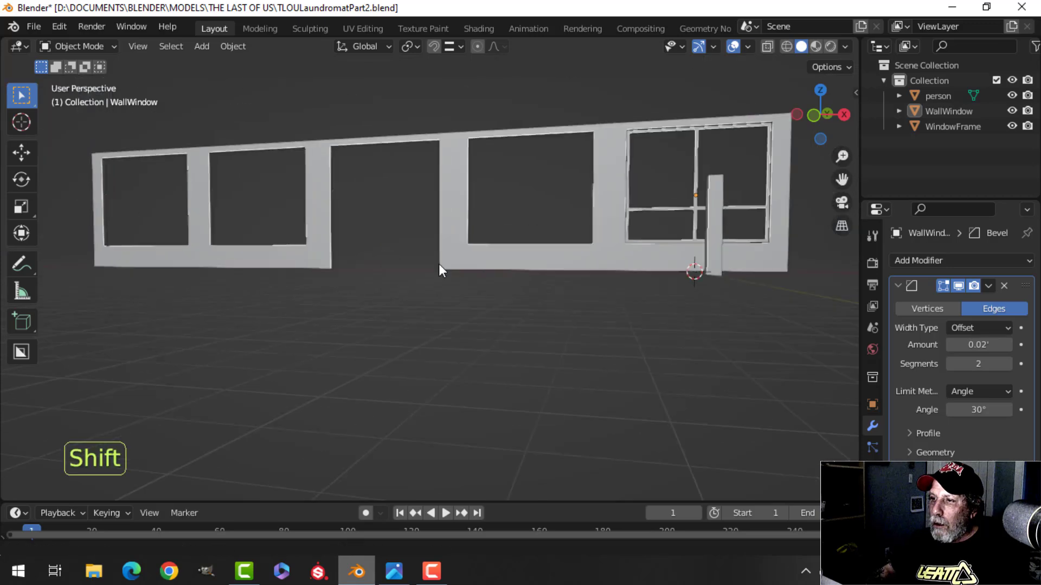
pyautogui.keyDown('shift'); pyautogui.moveTo(438, 263); pyautogui.dragTo(358, 282, button='middle'); pyautogui.keyUp('shift')
pyautogui.moveTo(358, 282); pyautogui.dragTo(382, 309, button='middle')
# - Duplicate WindowFrame and move the copy along X to fit the neighbouring window opening before the doorway
pyautogui.scroll(4, 382, 309)
pyautogui.moveTo(531, 306); pyautogui.dragTo(516, 334, button='middle')
pyautogui.click(561, 304)
pyautogui.scroll(-4, 480, 338)
pyautogui.hotkey('shift', 'd')
pyautogui.rightClick(631, 315)
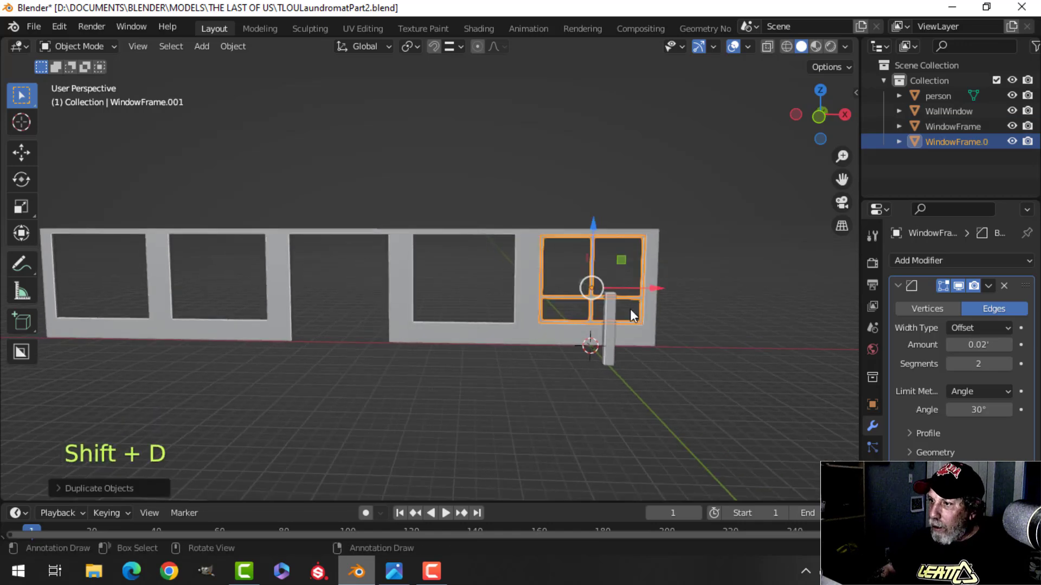
pyautogui.moveTo(658, 294); pyautogui.dragTo(561, 287)
pyautogui.scroll(6, 561, 288)
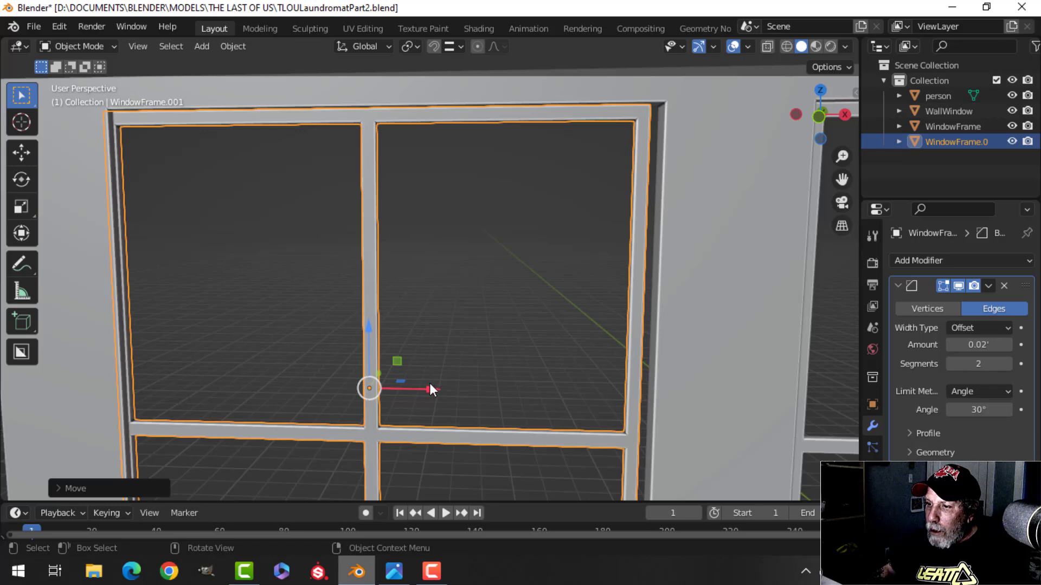
pyautogui.moveTo(431, 389); pyautogui.dragTo(442, 383)
pyautogui.scroll(-4, 516, 355)
pyautogui.hotkey('alt', 'a')
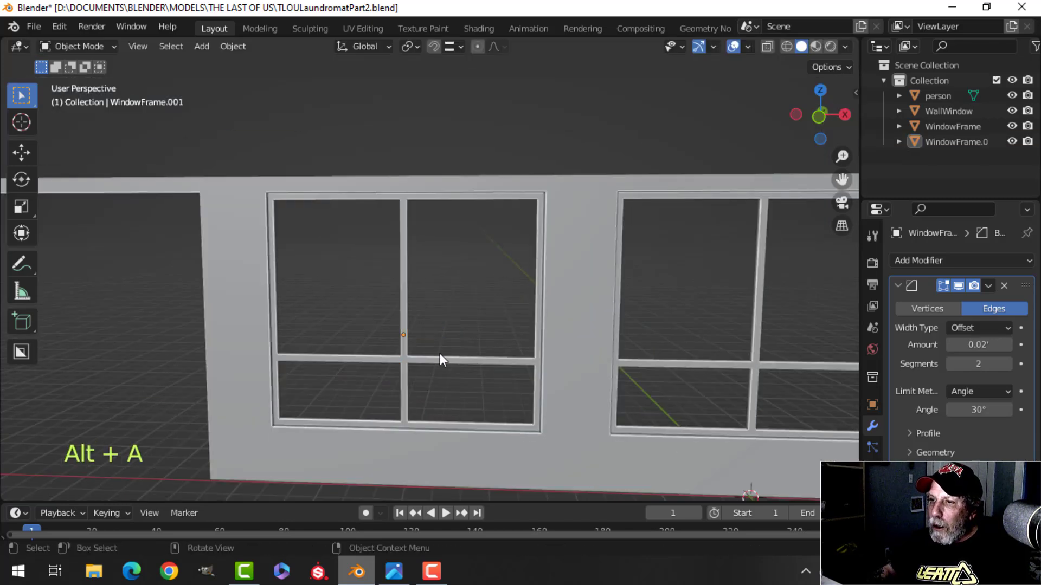
# - Duplicate the second window frame along X past the doorway into the first opening on the other side
pyautogui.scroll(-3, 440, 355)
pyautogui.keyDown('shift'); pyautogui.moveTo(427, 351); pyautogui.dragTo(607, 325, button='middle'); pyautogui.keyUp('shift')
pyautogui.click(700, 281)
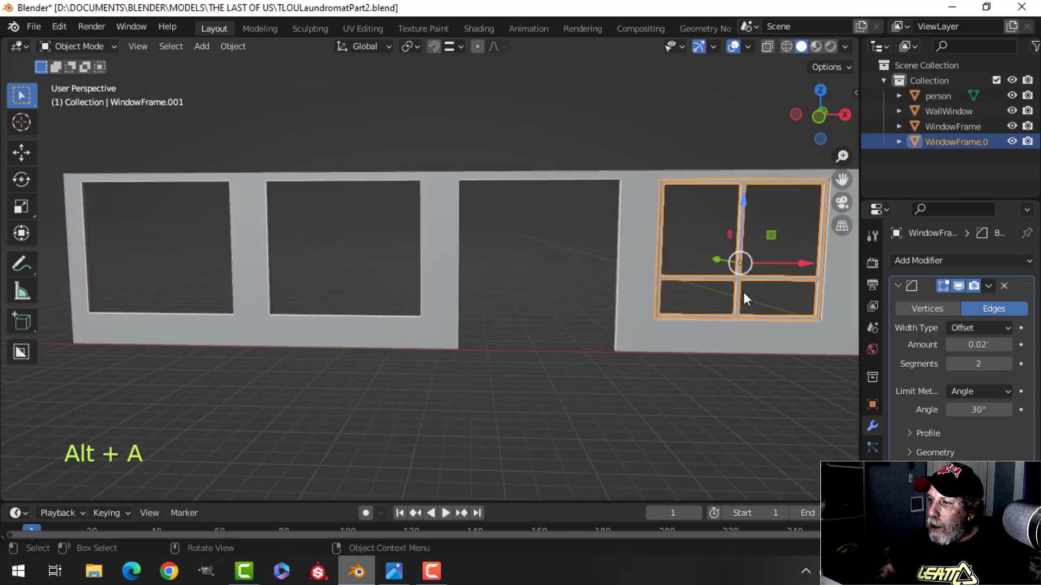
pyautogui.hotkey('shift', 'd')
pyautogui.press('x')
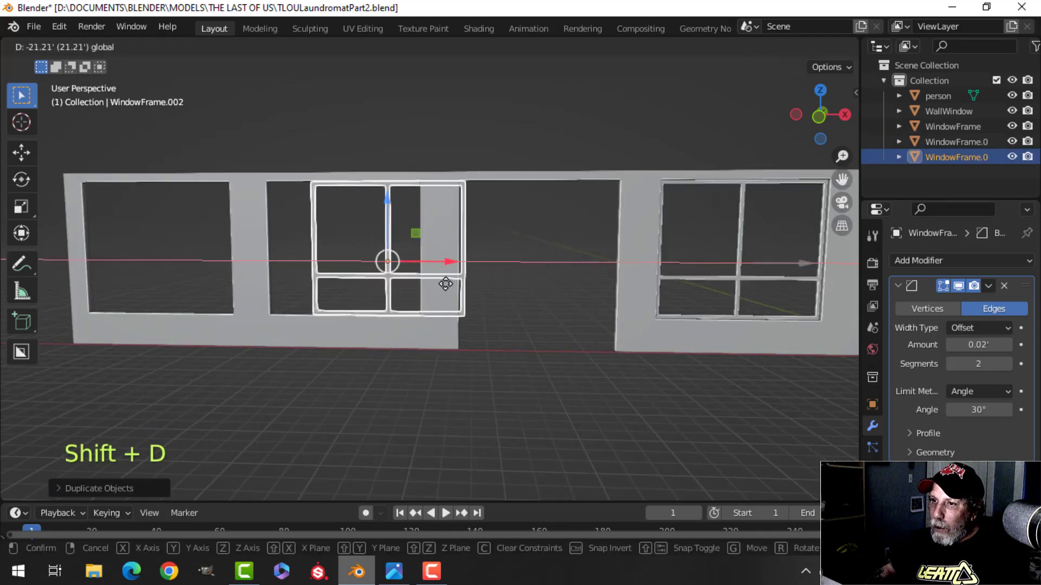
pyautogui.click(403, 291)
# - Duplicate the third window frame along X into the last opening at the wall's far end and align it
pyautogui.keyDown('shift'); pyautogui.moveTo(382, 323); pyautogui.dragTo(515, 331, button='middle'); pyautogui.keyUp('shift')
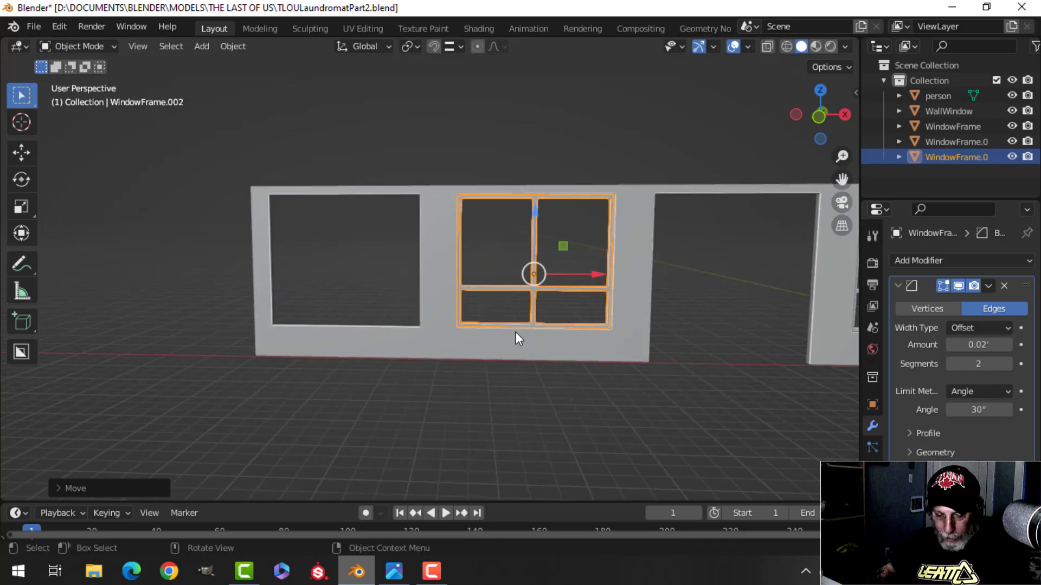
pyautogui.hotkey('shift', 'd')
pyautogui.press('x')
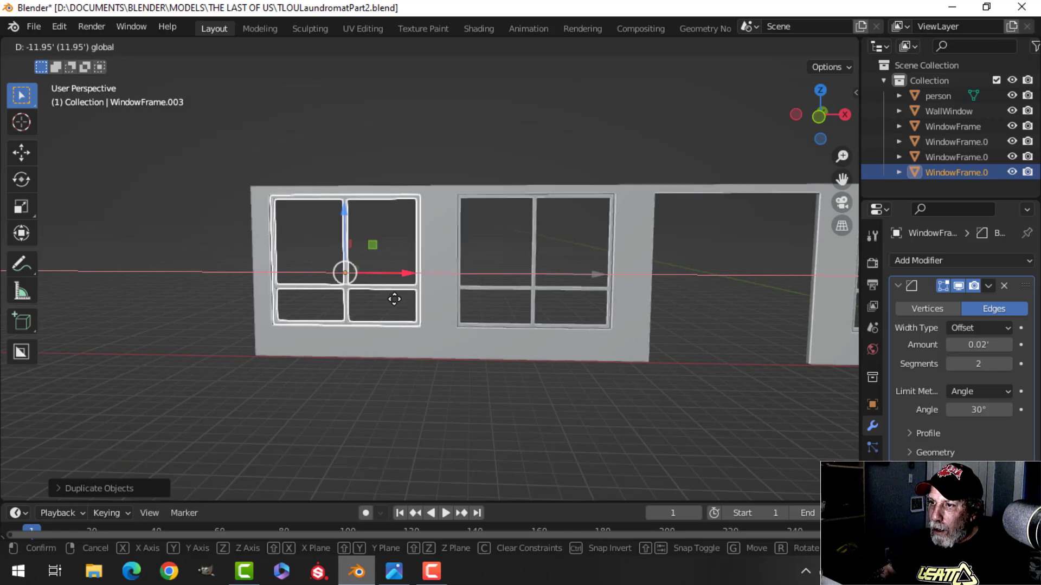
pyautogui.click(393, 299)
pyautogui.scroll(4, 458, 307)
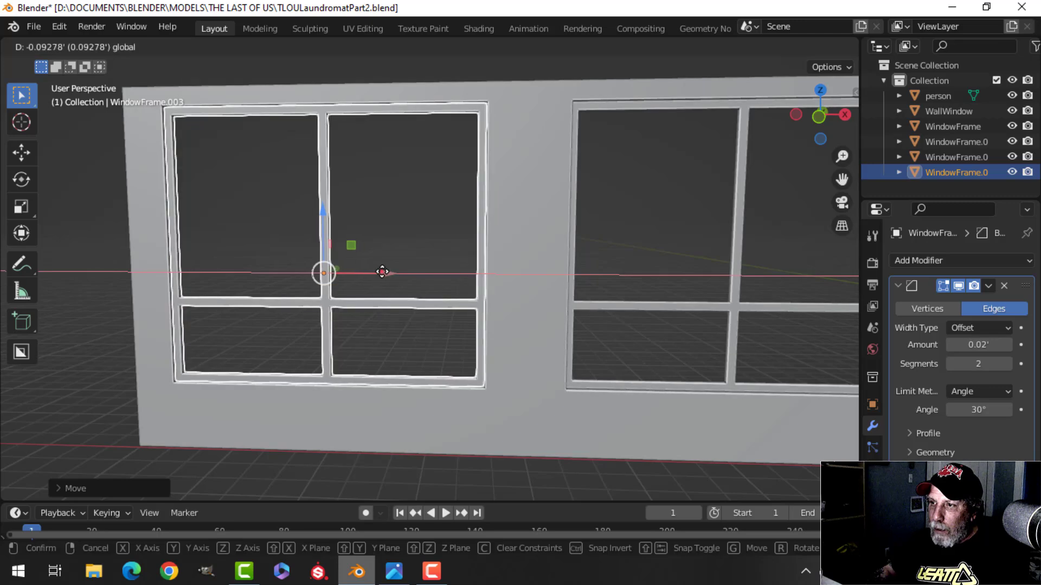
pyautogui.hotkey('alt', 'a')
# - Inspect the placed frames around the doorway and save the file
pyautogui.moveTo(412, 279); pyautogui.dragTo(476, 287, button='middle')
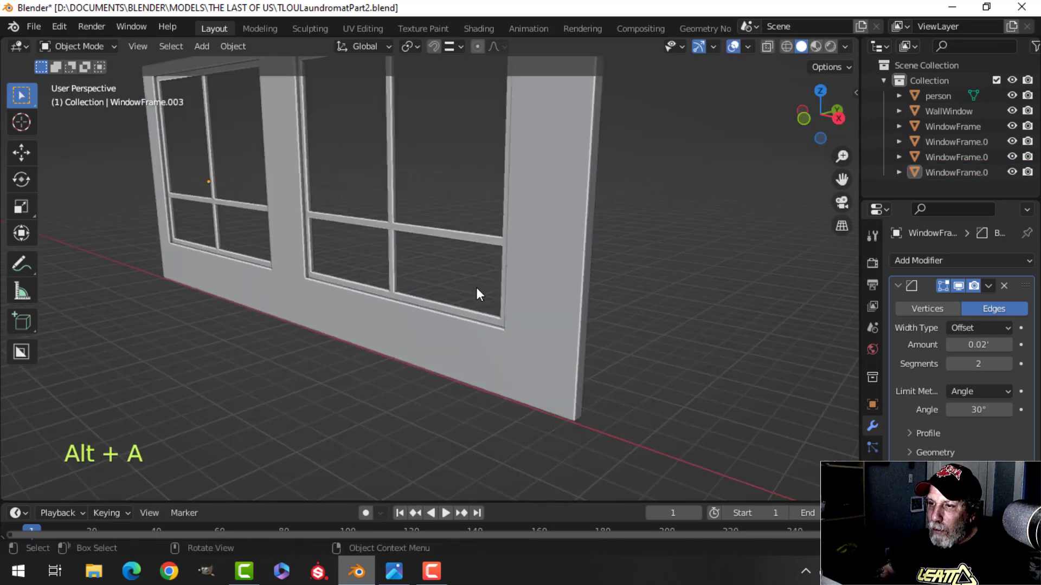
pyautogui.scroll(5, 519, 300)
pyautogui.scroll(-7, 512, 309)
pyautogui.keyDown('shift'); pyautogui.moveTo(596, 292); pyautogui.dragTo(502, 289, button='middle'); pyautogui.keyUp('shift')
pyautogui.scroll(-3, 498, 284)
pyautogui.hotkey('ctrl', 's')
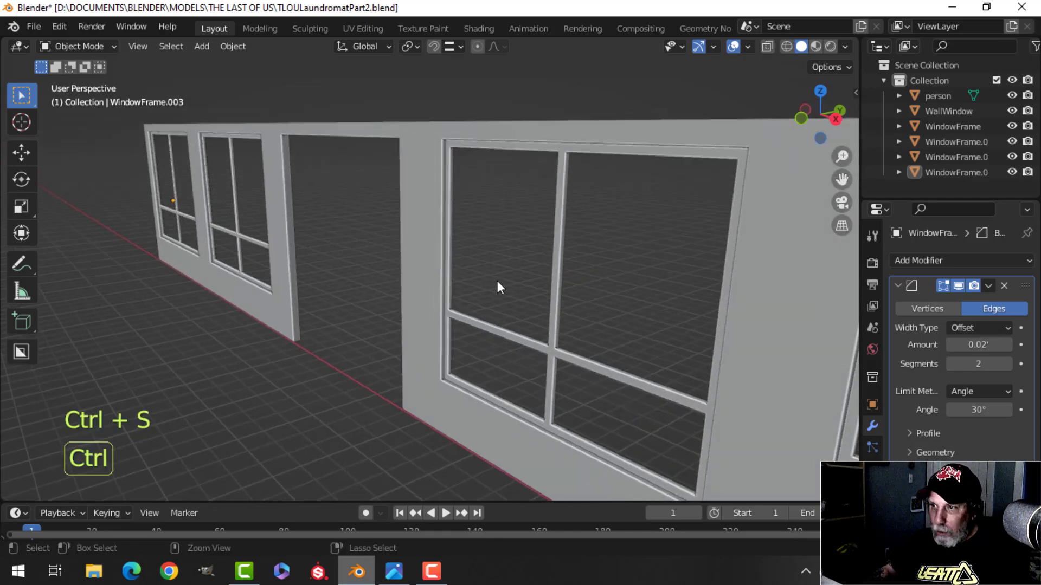
# - Check the face orientation of the wall and frames with the overlay, and turn the overlay off again
pyautogui.scroll(-4, 493, 273)
pyautogui.click(749, 47)
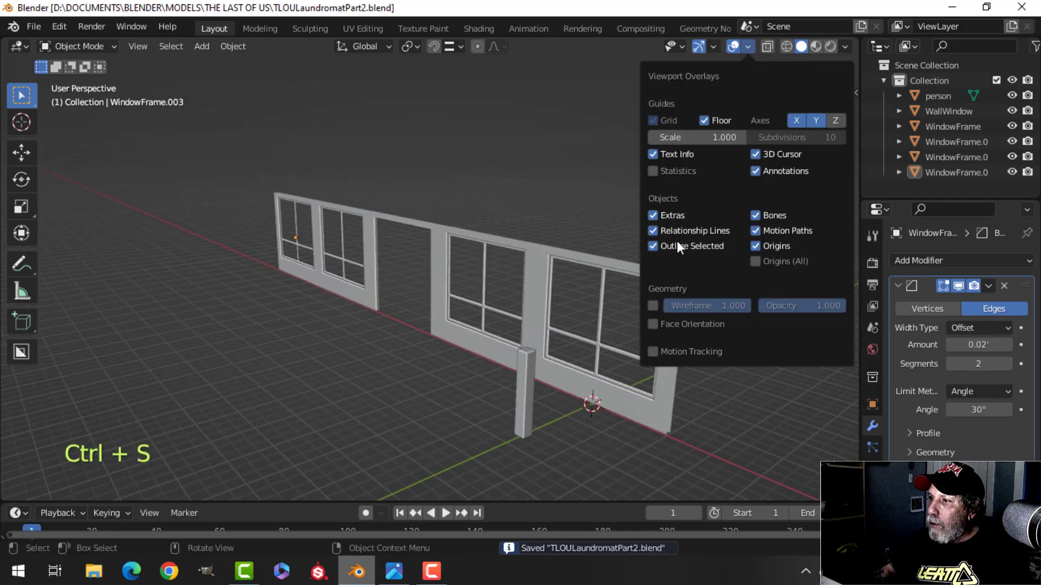
pyautogui.click(688, 324)
pyautogui.click(687, 320)
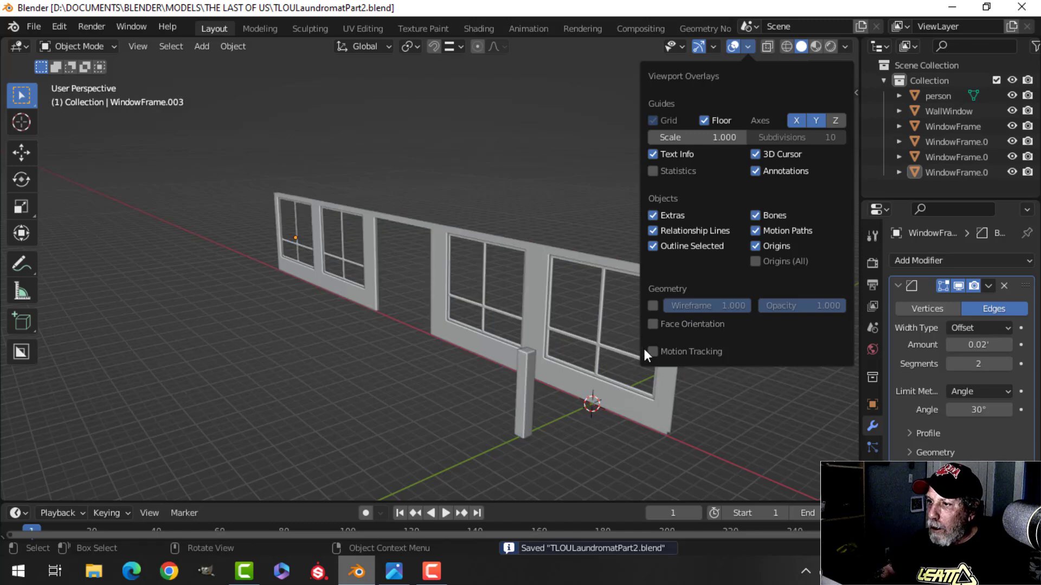
# - Review the wall's end and doorway, and switch to the TLOU_laundry.jpg reference image in Photos
pyautogui.scroll(5, 520, 326)
pyautogui.keyDown('shift'); pyautogui.moveTo(601, 311); pyautogui.dragTo(524, 284, button='middle'); pyautogui.keyUp('shift')
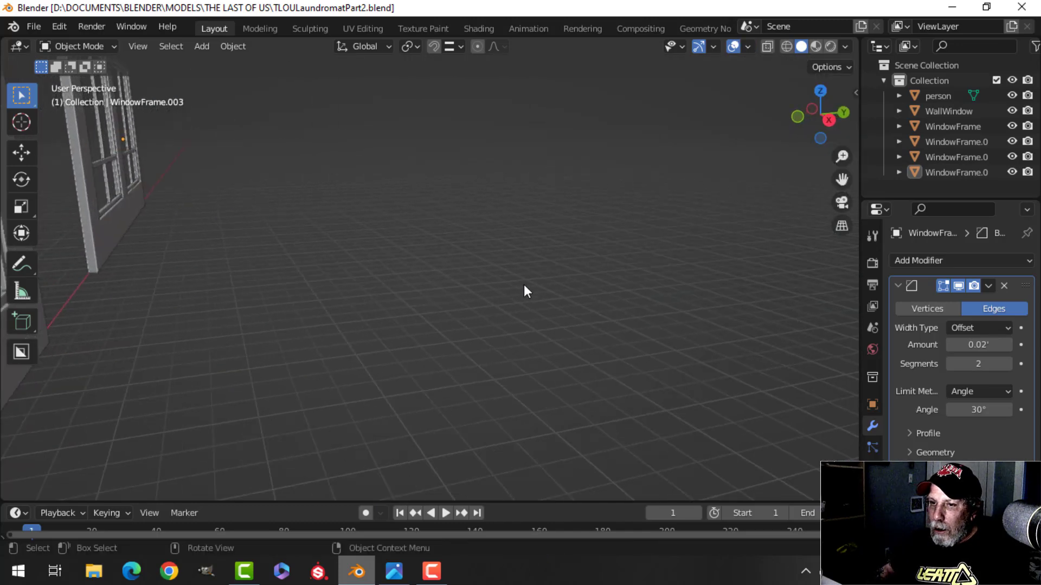
pyautogui.keyDown('shift'); pyautogui.moveTo(326, 266); pyautogui.dragTo(448, 269, button='middle'); pyautogui.keyUp('shift')
pyautogui.scroll(-2, 470, 285)
pyautogui.scroll(-2, 515, 295)
pyautogui.scroll(3, 460, 292)
pyautogui.scroll(-2, 478, 292)
pyautogui.click(394, 571)
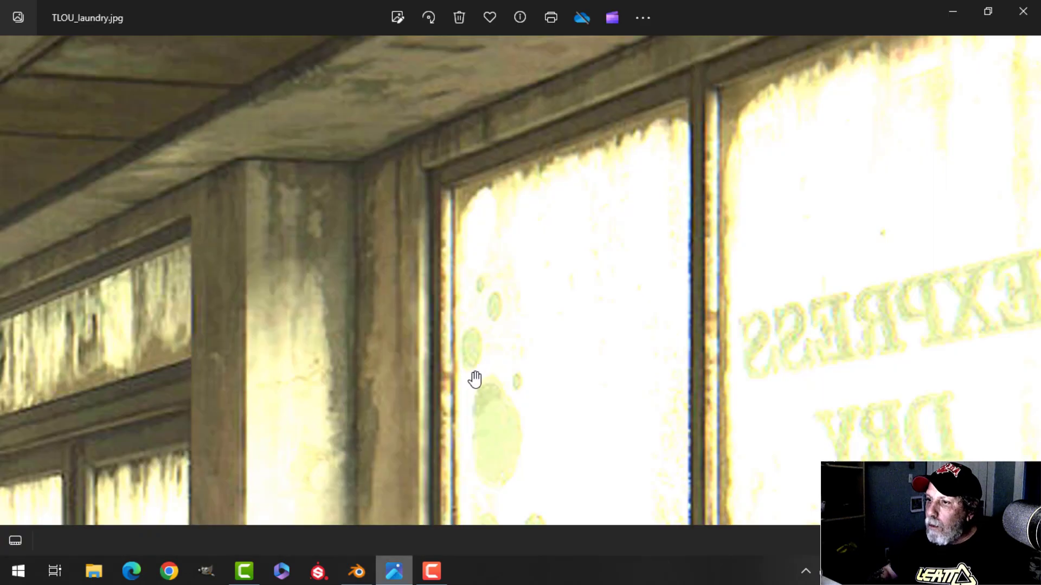
# - Compare the doorway, projecting column and windows in the reference image with the Blender wall, and select the wall object
pyautogui.scroll(-5, 482, 368)
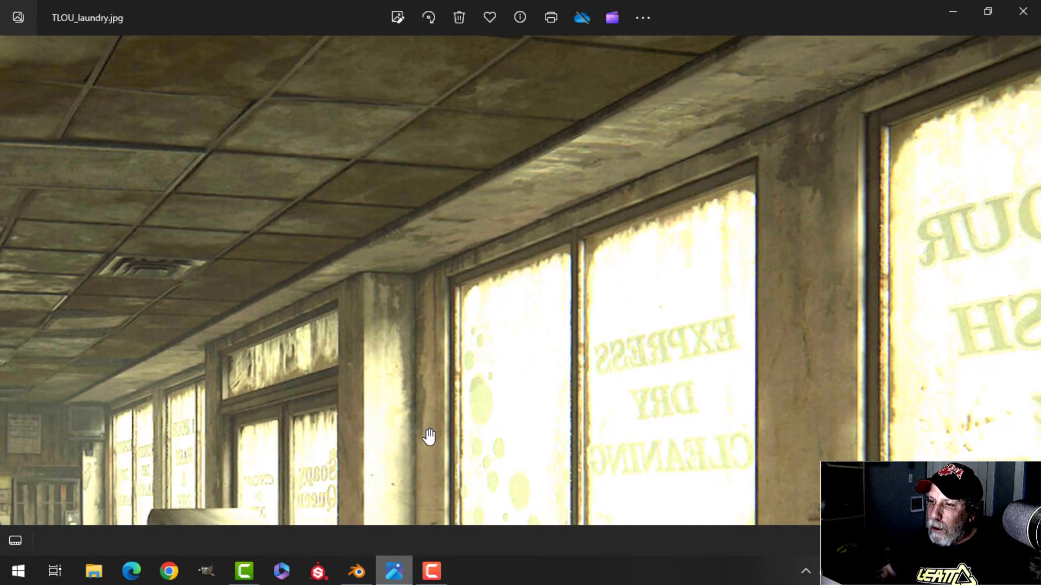
pyautogui.scroll(-2, 457, 323)
pyautogui.scroll(4, 562, 309)
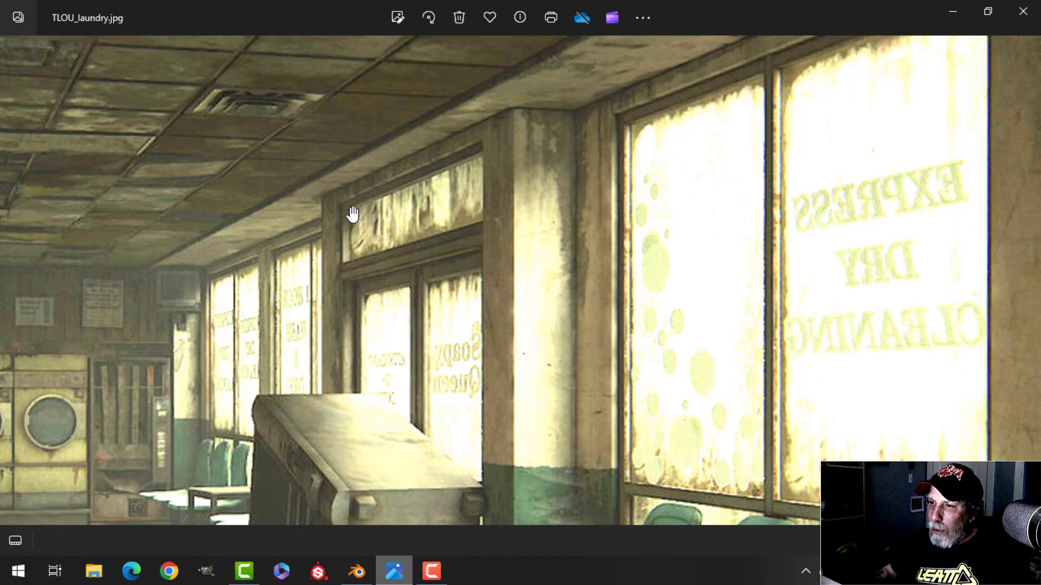
pyautogui.scroll(5, 383, 236)
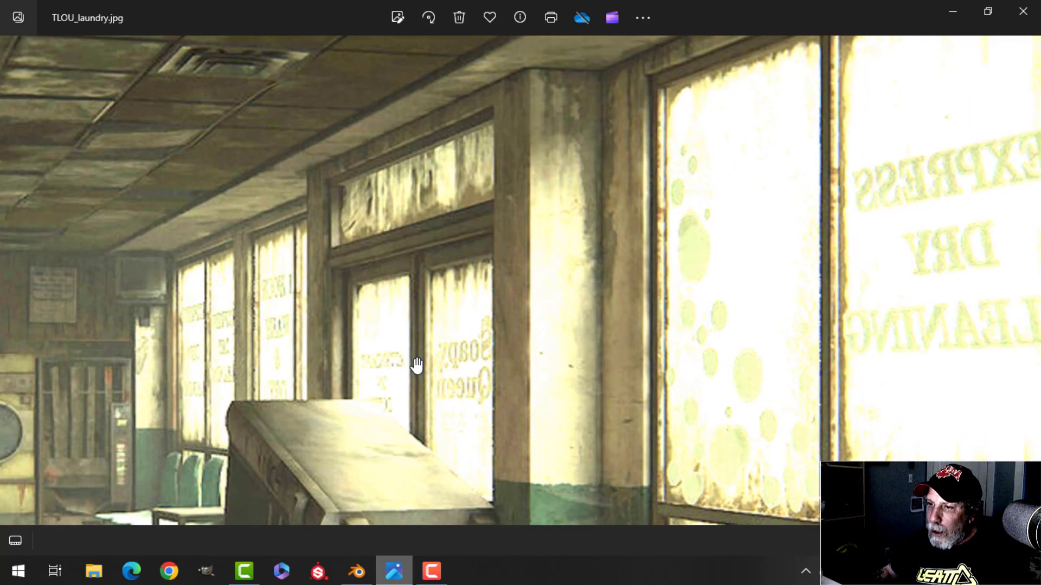
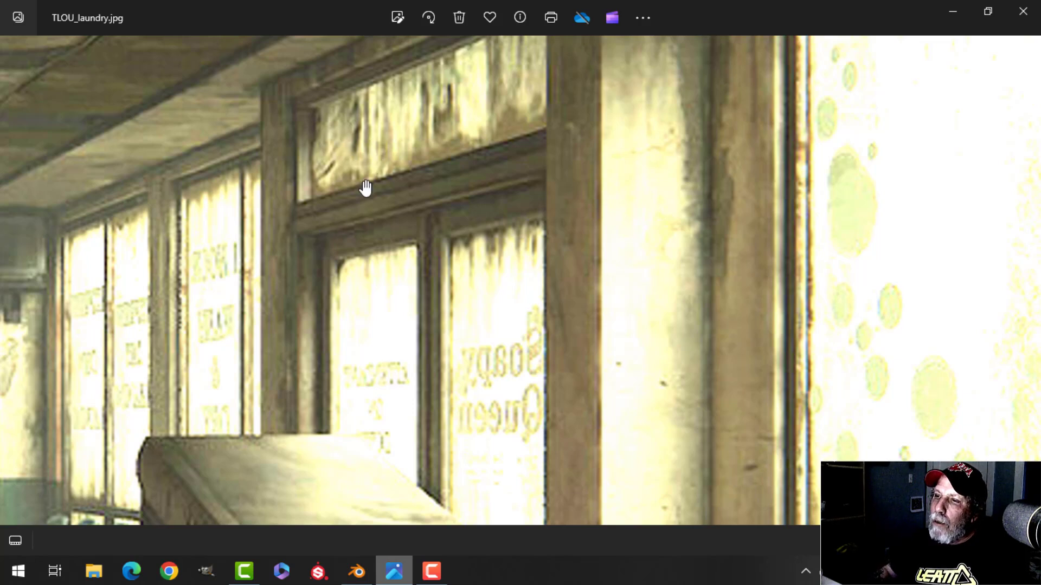
pyautogui.scroll(-3, 365, 188)
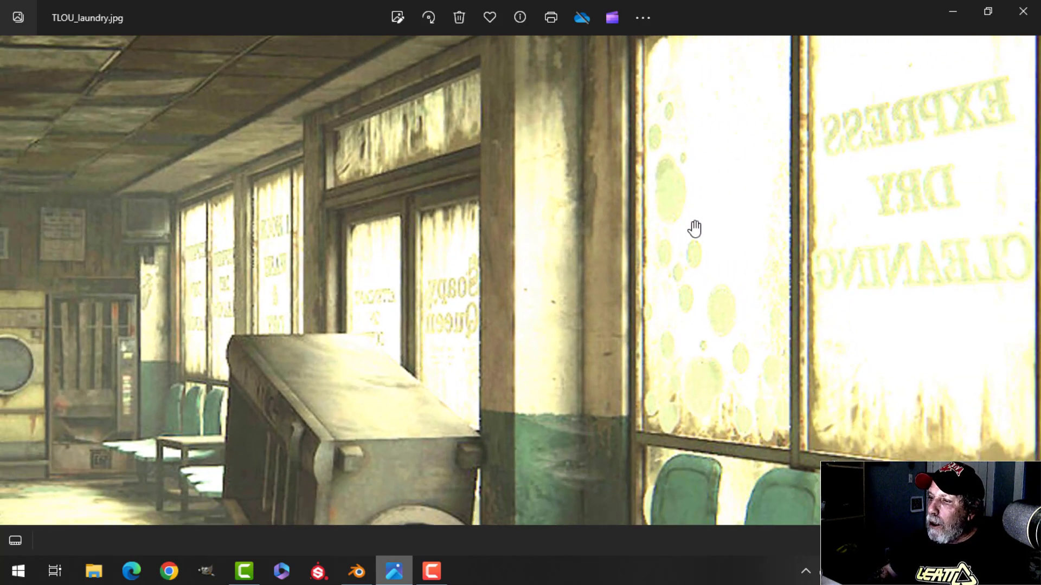
pyautogui.scroll(-2, 693, 229)
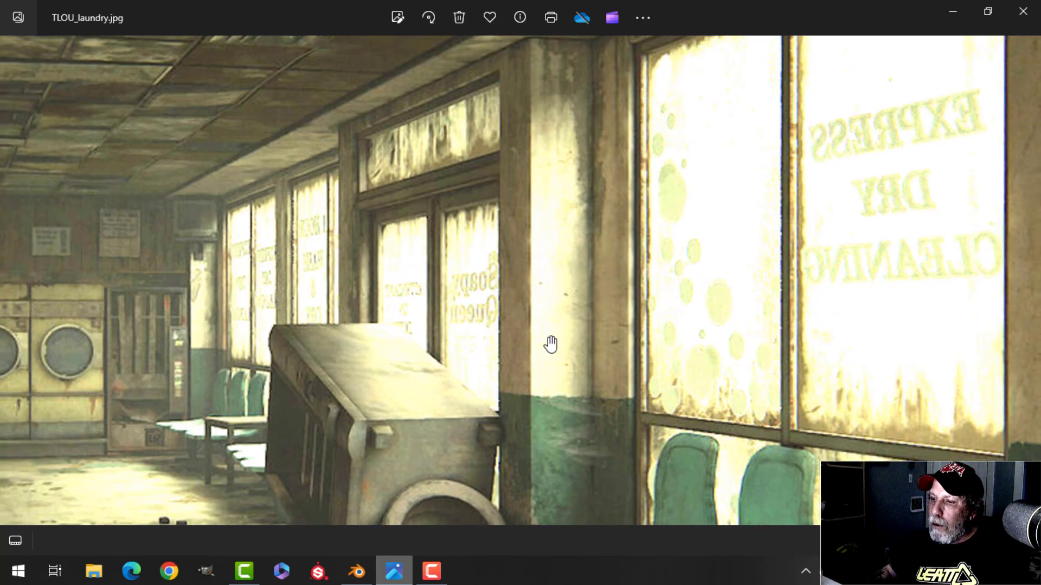
pyautogui.click(356, 571)
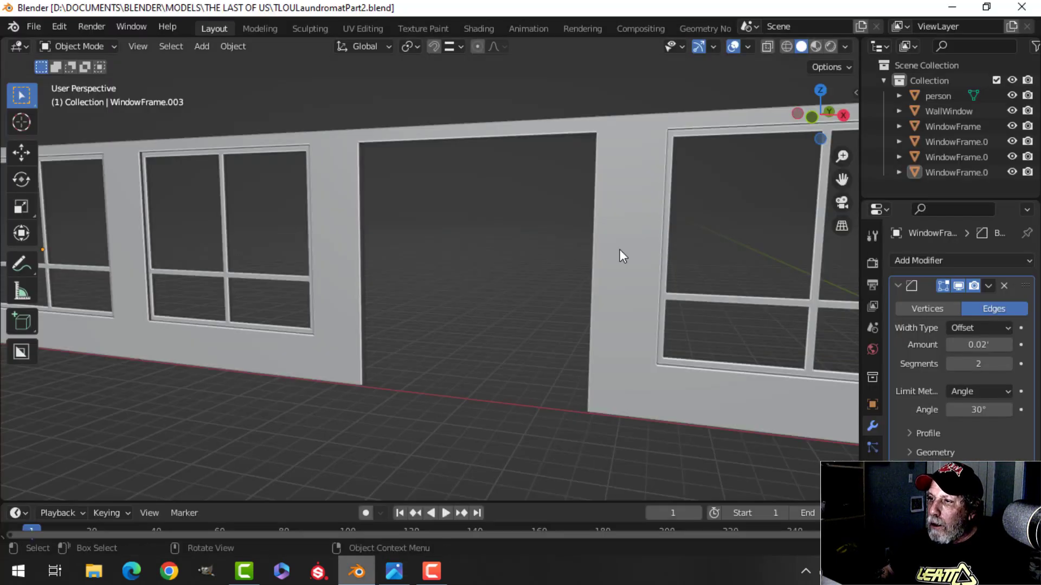
pyautogui.click(622, 236)
pyautogui.click(394, 571)
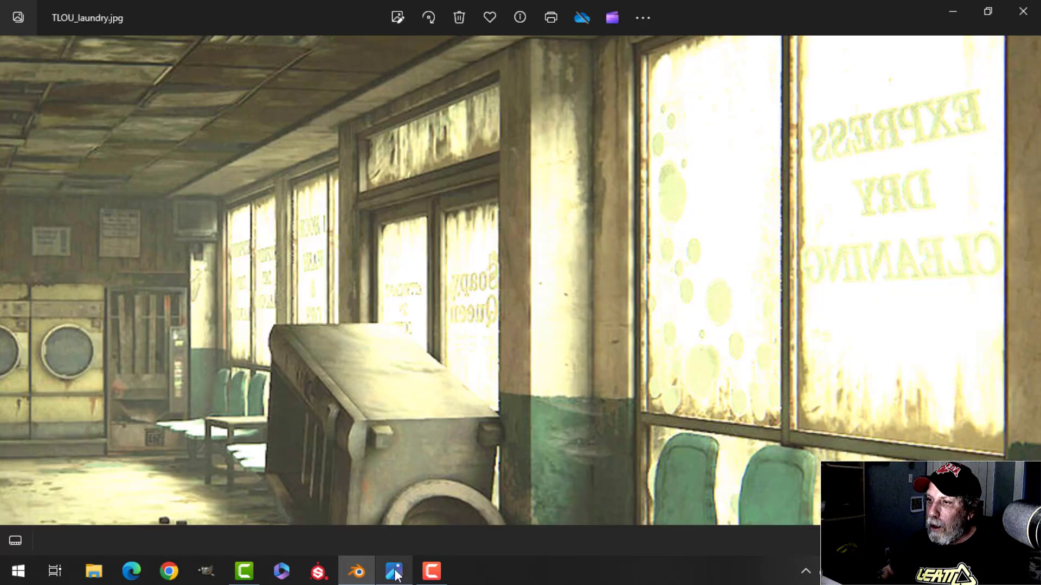
# - Back in Blender, duplicate the three stacked wall faces beside the doorway and move the copy about 0.95' along Y in front of the wall
pyautogui.click(356, 571)
pyautogui.press('Tab')
pyautogui.moveTo(606, 240); pyautogui.dragTo(537, 277, button='middle')
pyautogui.scroll(3, 578, 261)
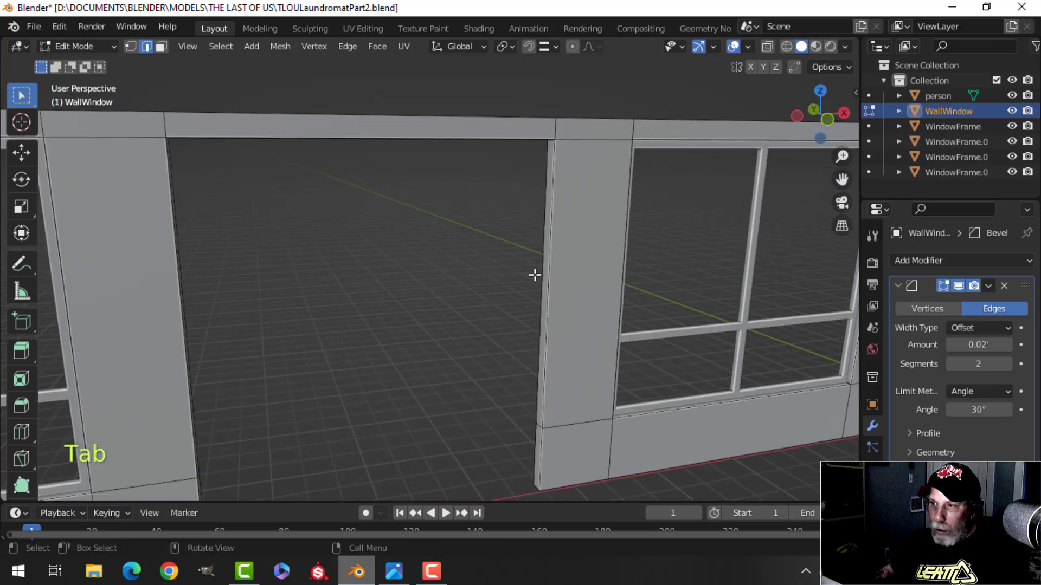
pyautogui.press('3')
pyautogui.click(558, 247)
pyautogui.scroll(-3, 600, 293)
pyautogui.keyDown('shift'); pyautogui.moveTo(600, 293); pyautogui.dragTo(550, 323, button='middle'); pyautogui.keyUp('shift')
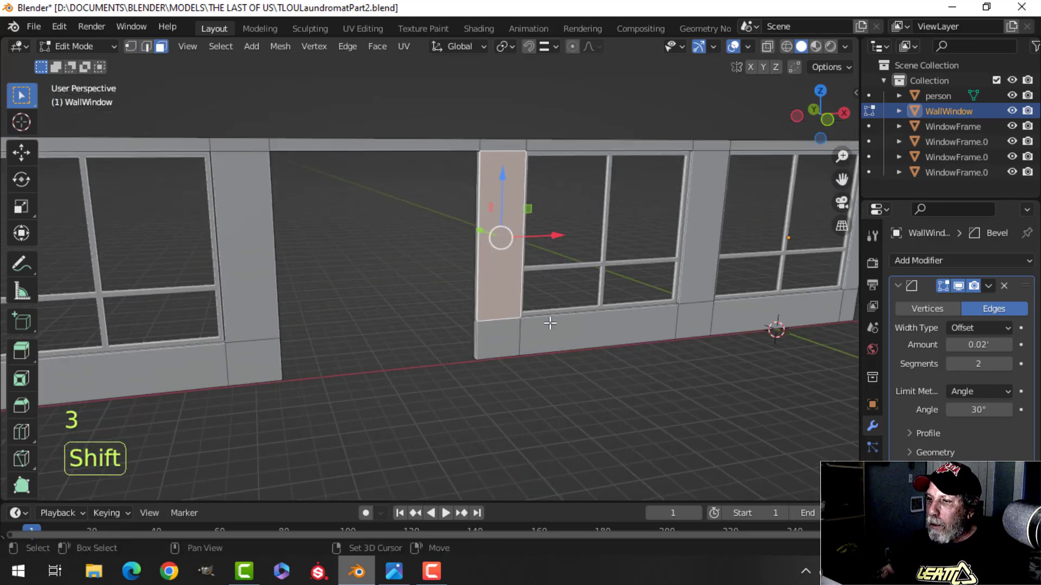
pyautogui.keyDown('shift'); pyautogui.click(494, 340); pyautogui.keyUp('shift')
pyautogui.keyDown('shift'); pyautogui.click(506, 145); pyautogui.keyUp('shift')
pyautogui.moveTo(506, 145); pyautogui.dragTo(509, 272, button='middle')
pyautogui.moveTo(510, 272); pyautogui.dragTo(543, 298, button='middle')
pyautogui.hotkey('shift', 'd')
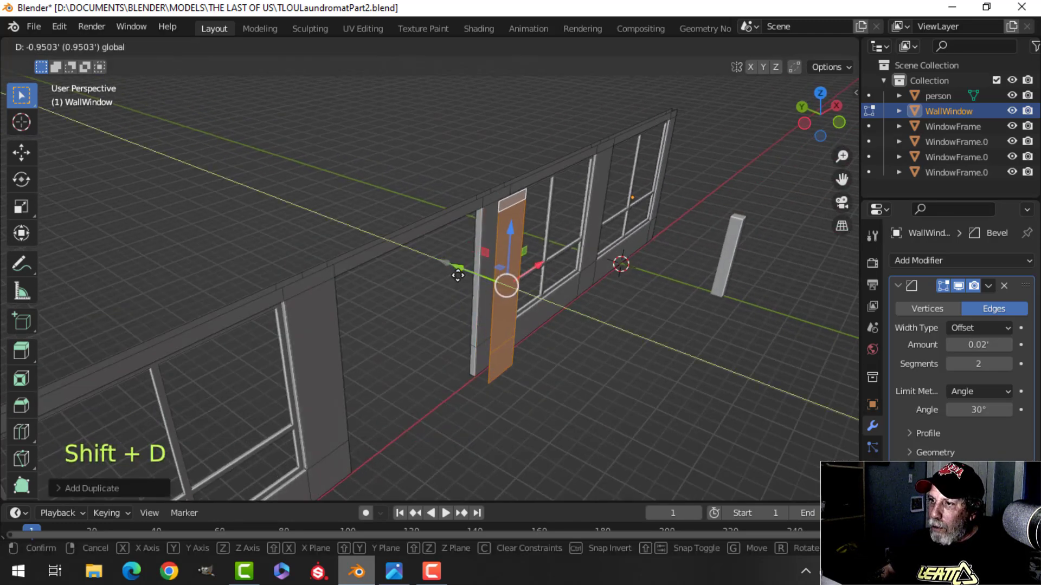
pyautogui.click(458, 271)
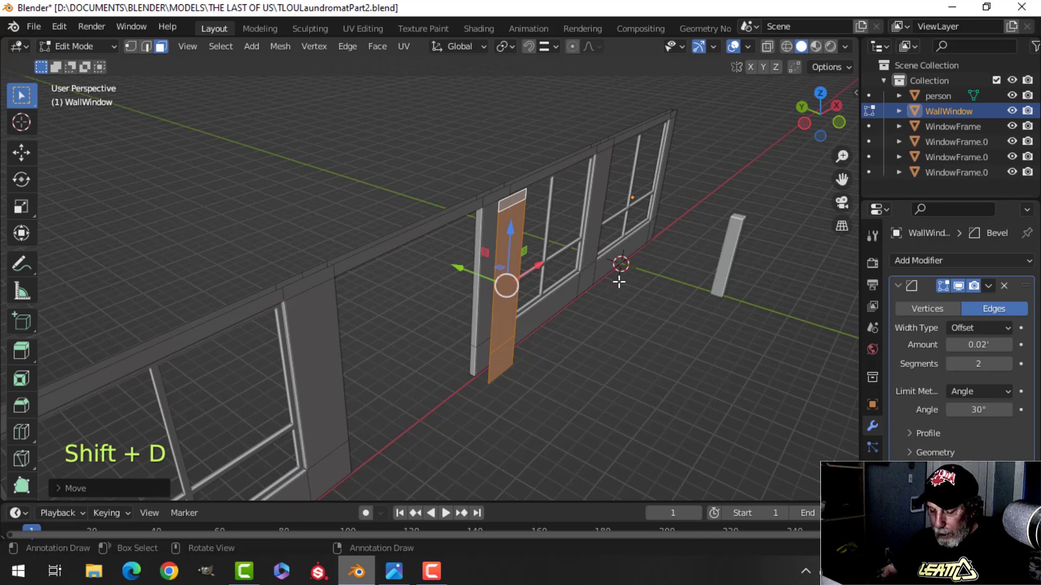
# - Separate the duplicated strip into its own object and open that object for editing
pyautogui.press('p')
pyautogui.click(534, 277)
pyautogui.press('Tab')
pyautogui.click(508, 226)
pyautogui.press('Tab')
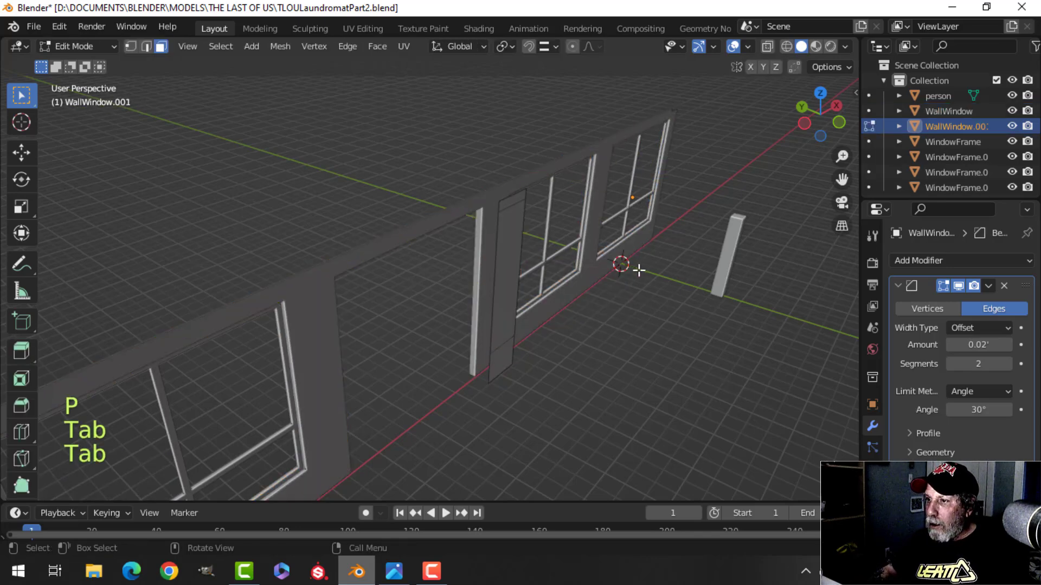
# - Dissolve the two horizontal edges across the separated strip so it becomes one plain face
pyautogui.moveTo(508, 225); pyautogui.dragTo(475, 213, button='middle')
pyautogui.press('2')
pyautogui.click(396, 176)
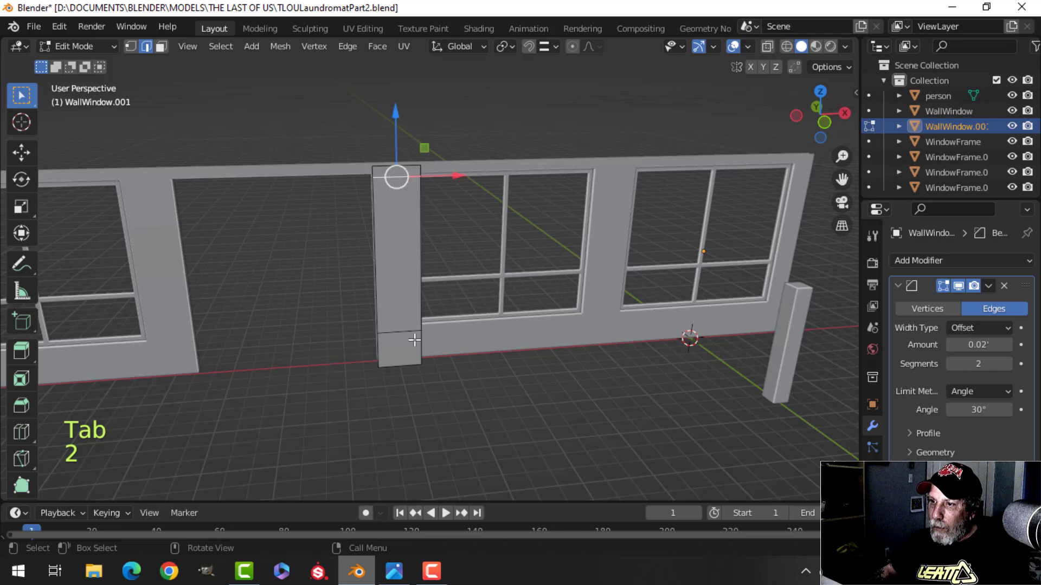
pyautogui.keyDown('shift'); pyautogui.click(408, 333); pyautogui.keyUp('shift')
pyautogui.press('x')
pyautogui.click(407, 332)
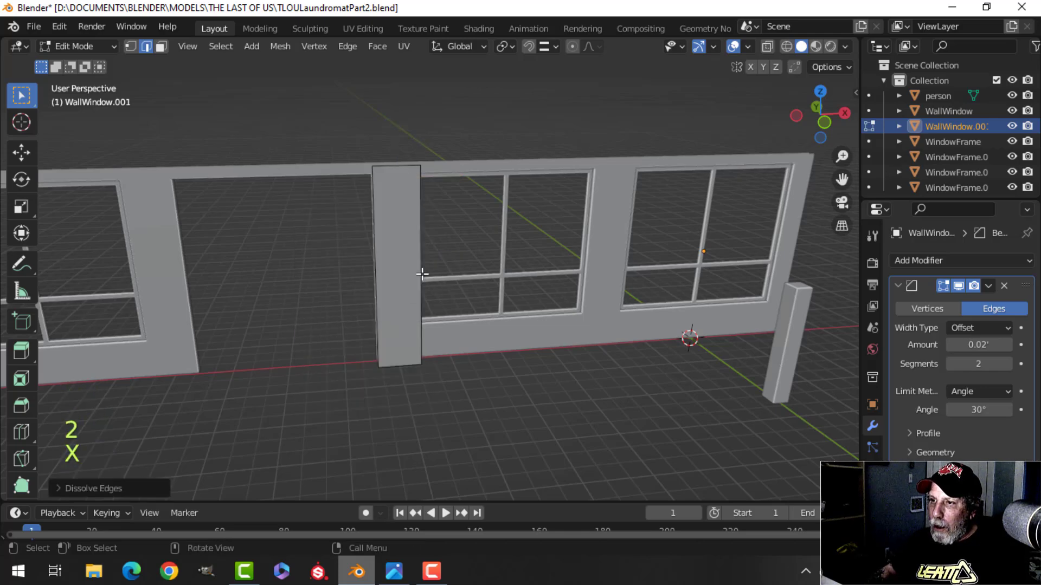
# - In front view, slide the whole strip along X so it partly overlaps the doorway opening, checking it in wireframe
pyautogui.press('a')
pyautogui.press('KP_1')
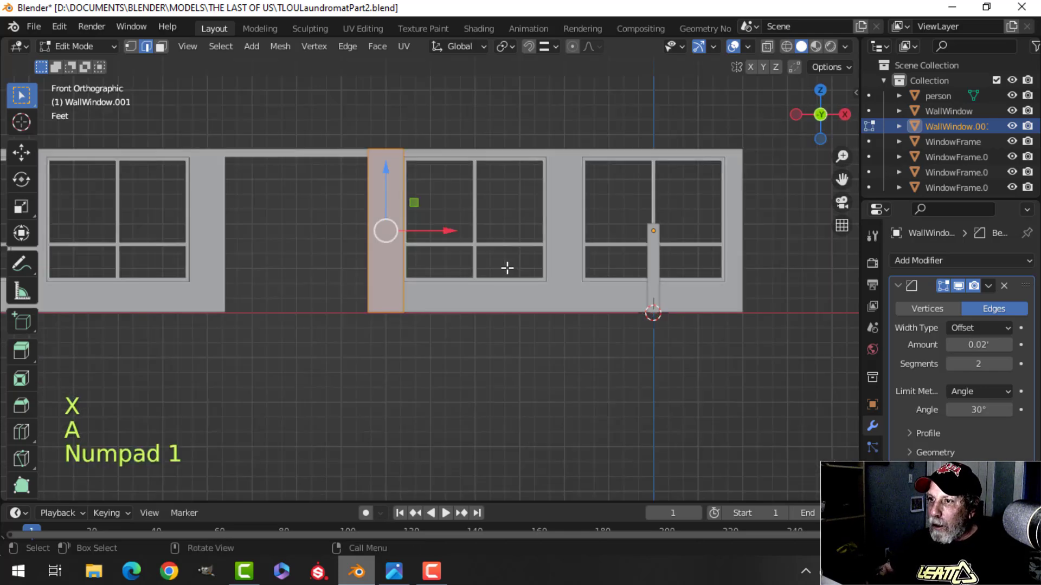
pyautogui.scroll(3, 507, 269)
pyautogui.keyDown('shift'); pyautogui.moveTo(508, 272); pyautogui.dragTo(535, 287, button='middle'); pyautogui.keyUp('shift')
pyautogui.scroll(-2, 528, 290)
pyautogui.scroll(-3, 522, 291)
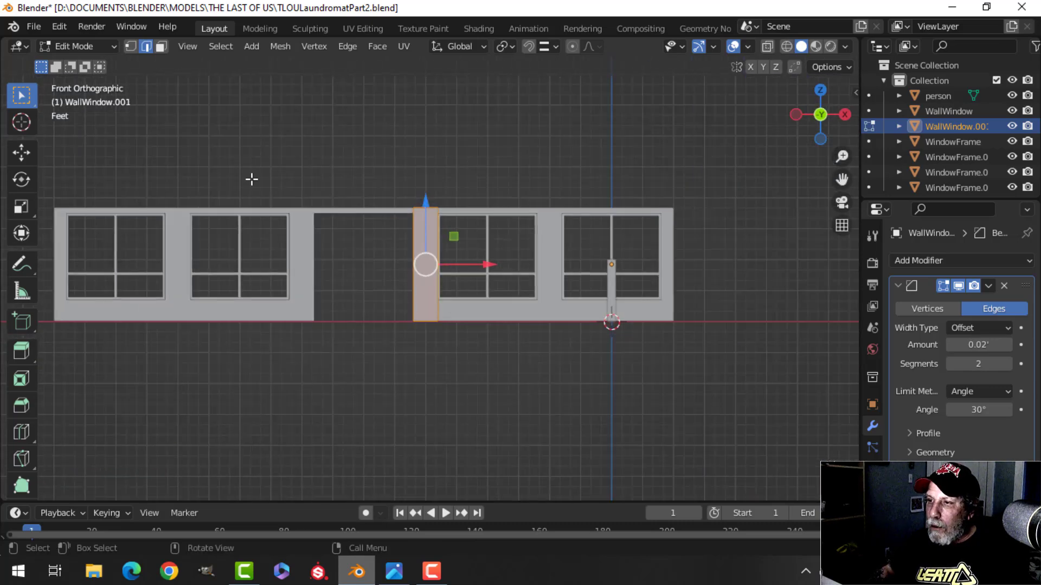
pyautogui.keyDown('shift'); pyautogui.moveTo(460, 325); pyautogui.dragTo(463, 356, button='middle'); pyautogui.keyUp('shift')
pyautogui.scroll(3, 495, 349)
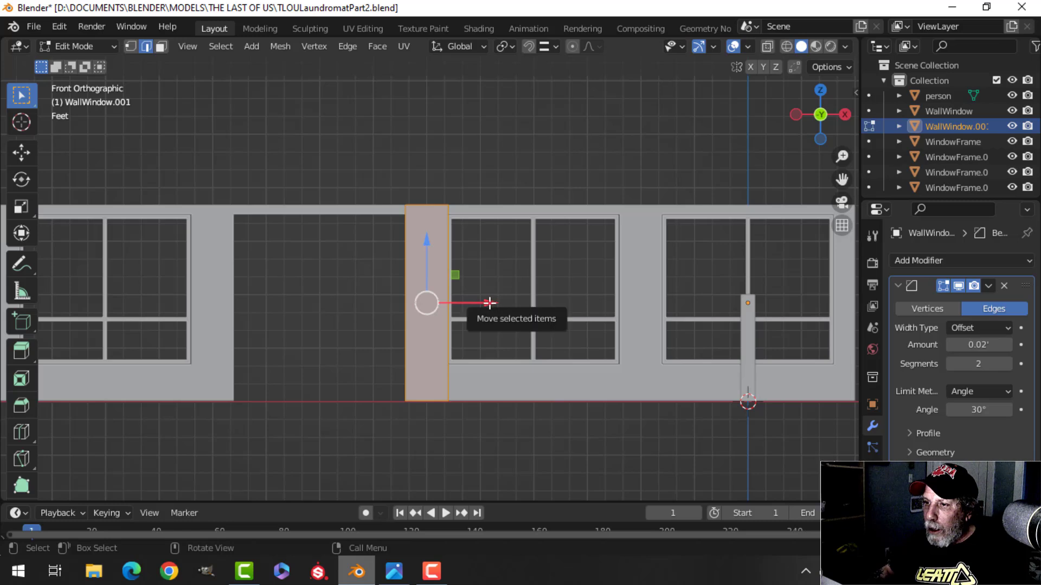
pyautogui.moveTo(489, 303); pyautogui.dragTo(463, 305)
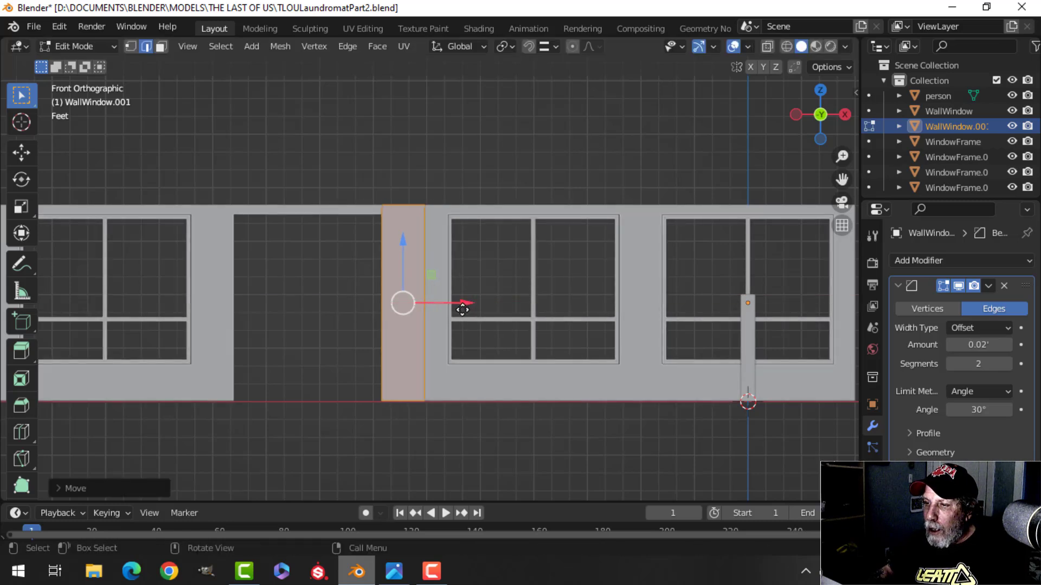
pyautogui.press('z')
pyautogui.click(380, 312)
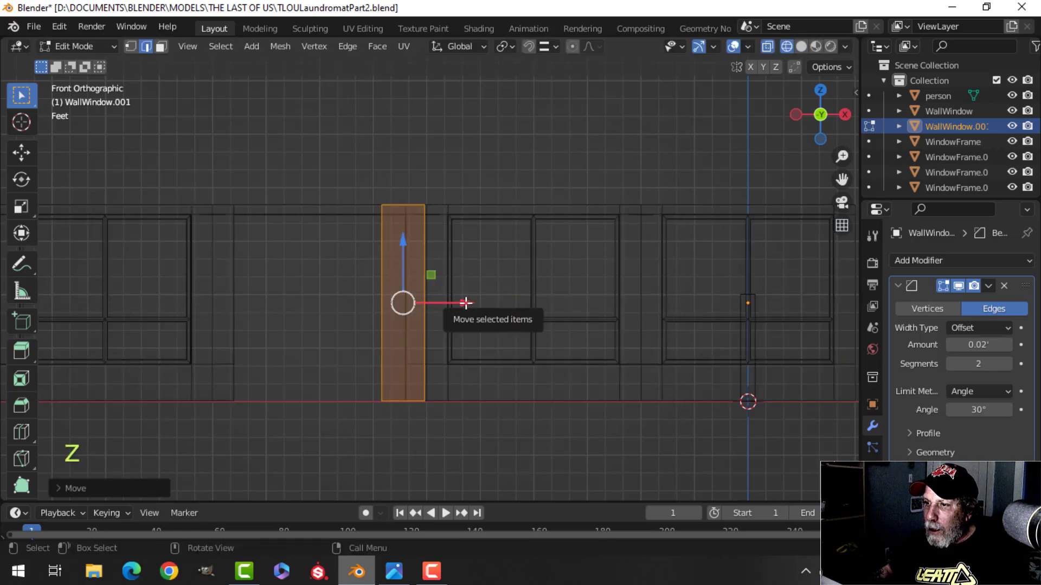
pyautogui.press('z')
pyautogui.click(630, 306)
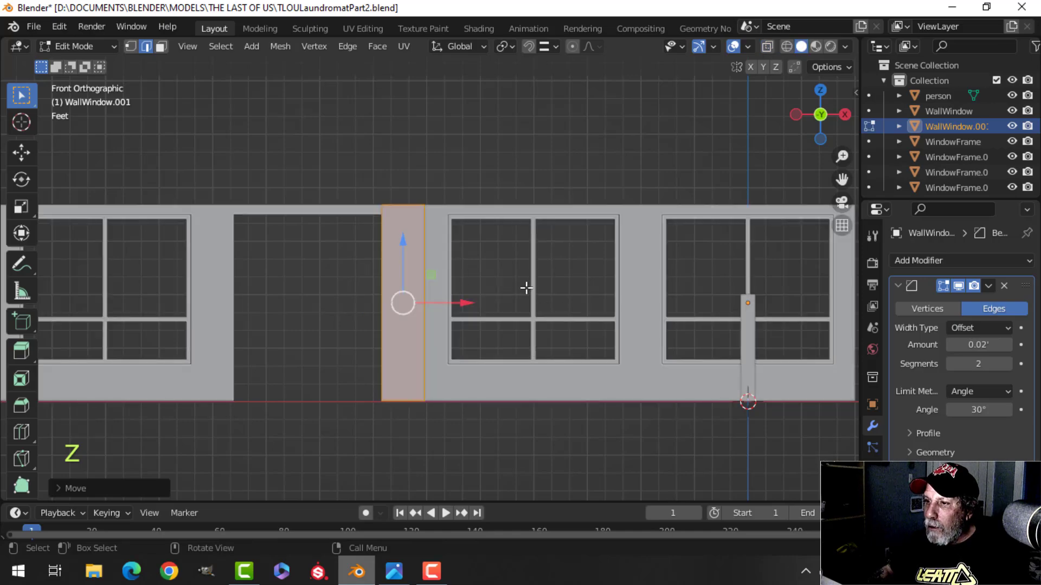
# - Extrude the strip along Y back into the wall to form a solid pillar
pyautogui.moveTo(527, 288)
pyautogui.mouseDown(button='middle')
pyautogui.moveTo(432, 337)
pyautogui.moveTo(344, 327)
pyautogui.moveTo(432, 324)
pyautogui.moveTo(443, 309)
pyautogui.moveTo(490, 318)
pyautogui.moveTo(454, 296)
pyautogui.moveTo(487, 326)
pyautogui.moveTo(467, 320)
pyautogui.moveTo(480, 310)
pyautogui.moveTo(470, 351)
pyautogui.mouseUp(button='middle')
pyautogui.press('e')
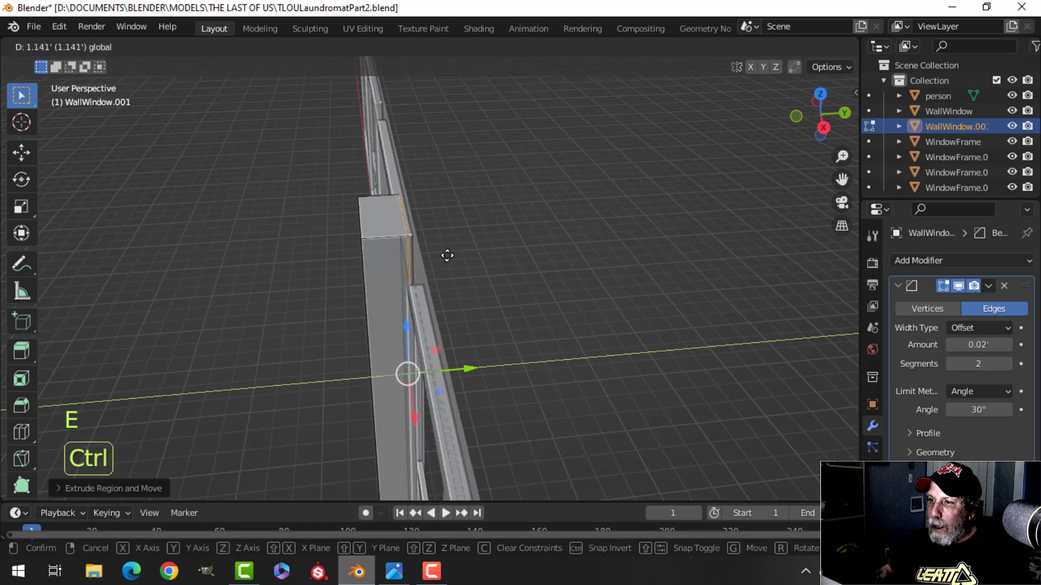
pyautogui.click(419, 268)
pyautogui.moveTo(418, 268); pyautogui.dragTo(473, 247, button='middle')
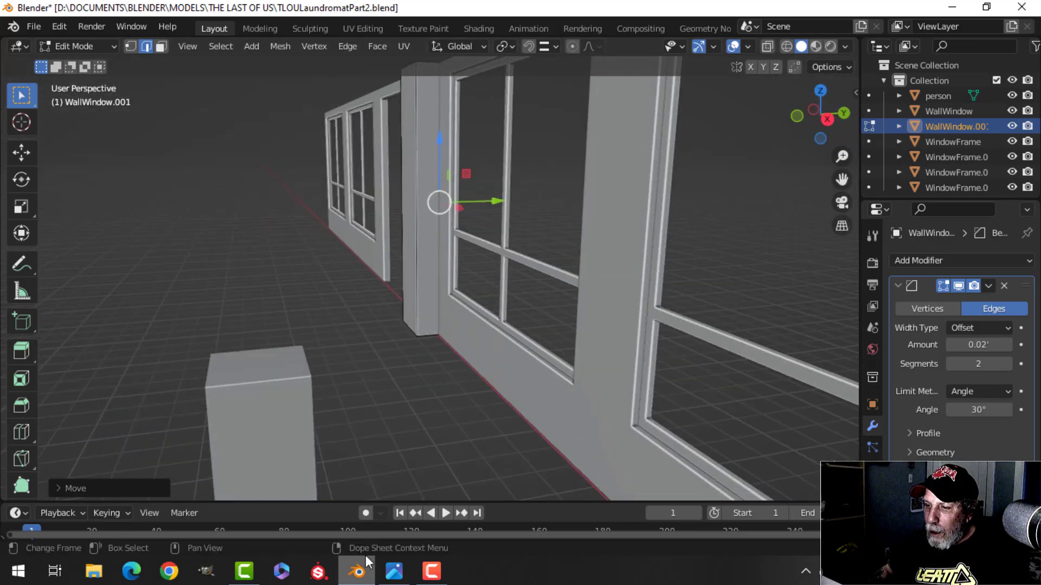
# - Check the pillar against the reference image and pull its front face slightly outward along Y
pyautogui.click(394, 571)
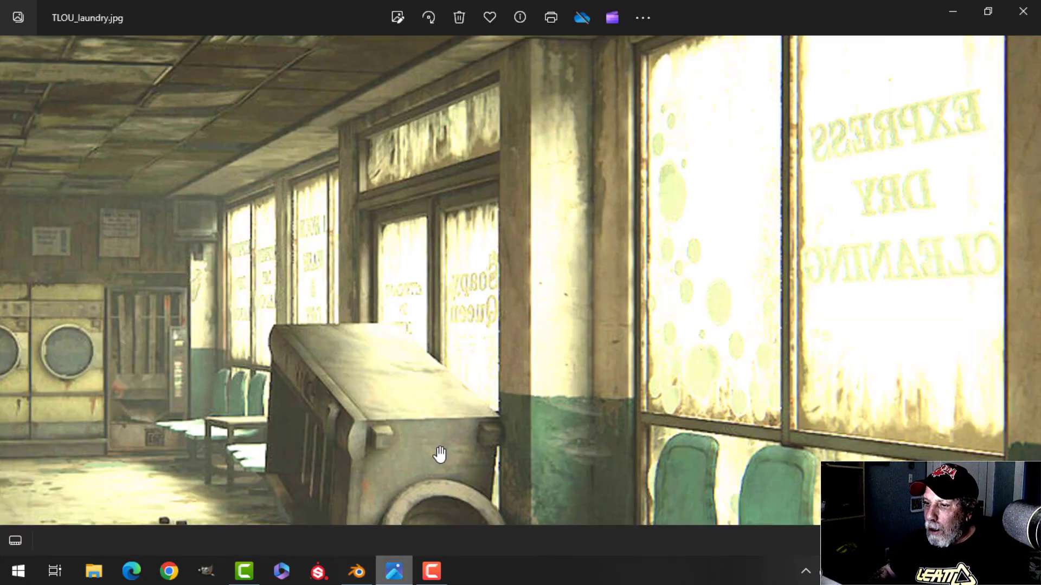
pyautogui.click(357, 571)
pyautogui.keyDown('shift'); pyautogui.moveTo(411, 251); pyautogui.dragTo(490, 379, button='middle'); pyautogui.keyUp('shift')
pyautogui.press('3')
pyautogui.keyDown('shift'); pyautogui.moveTo(444, 267); pyautogui.dragTo(503, 360, button='middle'); pyautogui.keyUp('shift')
pyautogui.moveTo(483, 377); pyautogui.dragTo(471, 376)
pyautogui.moveTo(471, 375); pyautogui.dragTo(513, 369, button='middle')
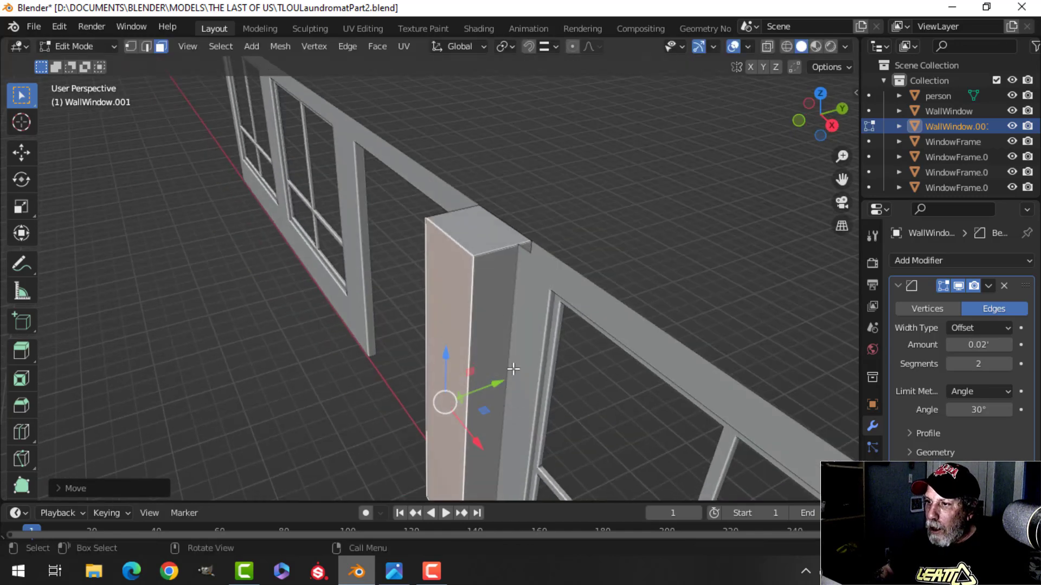
# - Delete the pillar's top, bottom and back faces
pyautogui.hotkey('alt', 'a')
pyautogui.click(486, 237)
pyautogui.press('x')
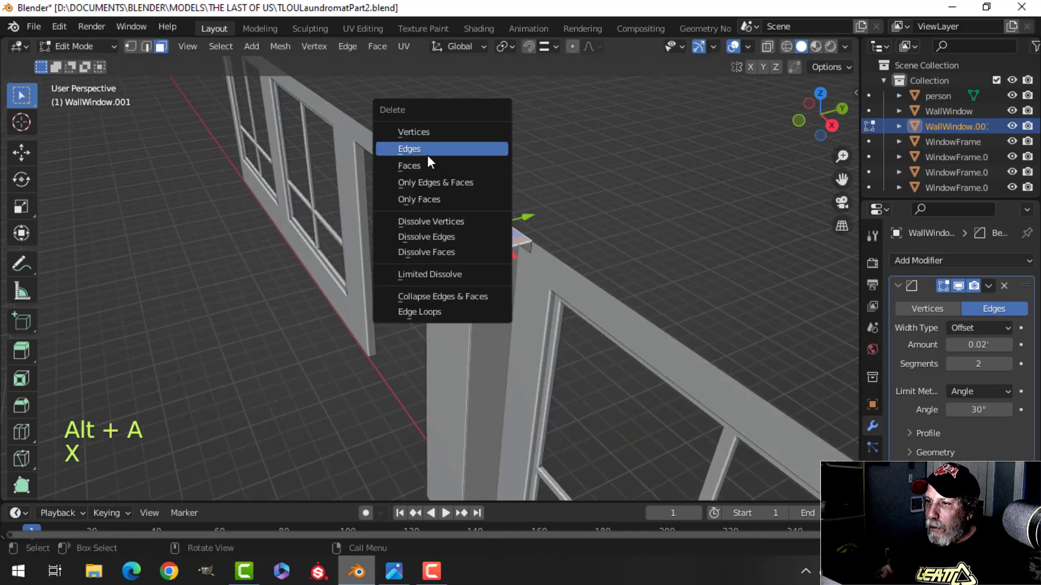
pyautogui.click(428, 168)
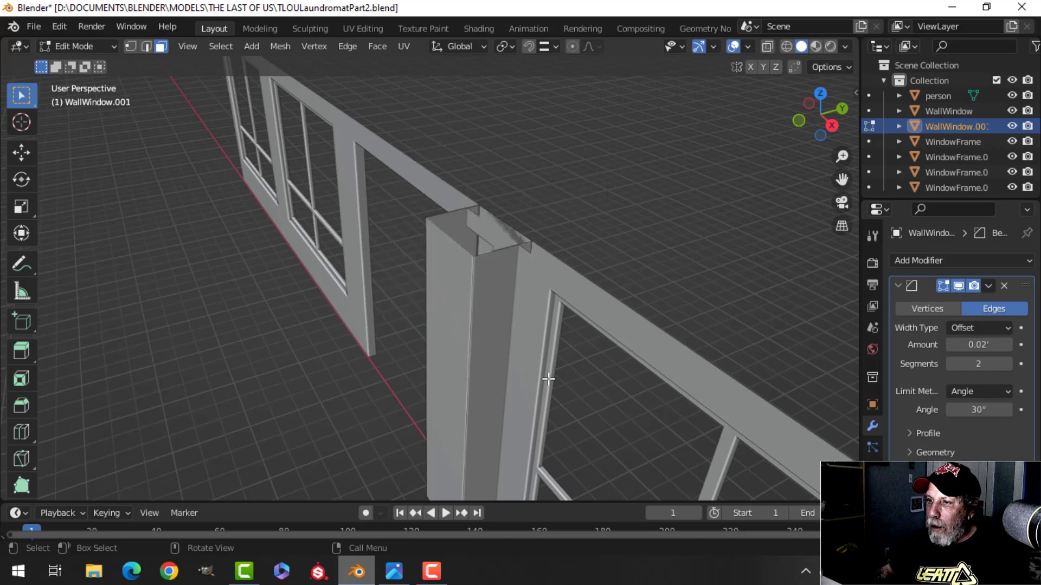
pyautogui.keyDown('shift'); pyautogui.moveTo(531, 384); pyautogui.dragTo(490, 192, button='middle'); pyautogui.keyUp('shift')
pyautogui.click(462, 356)
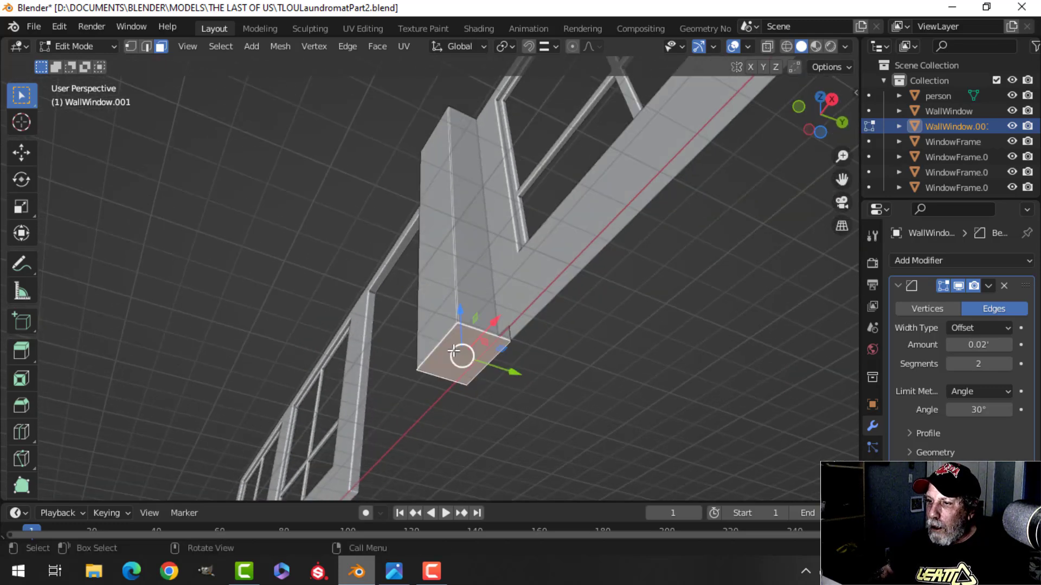
pyautogui.press('x')
pyautogui.click(461, 351)
pyautogui.moveTo(460, 350); pyautogui.dragTo(446, 431, button='middle')
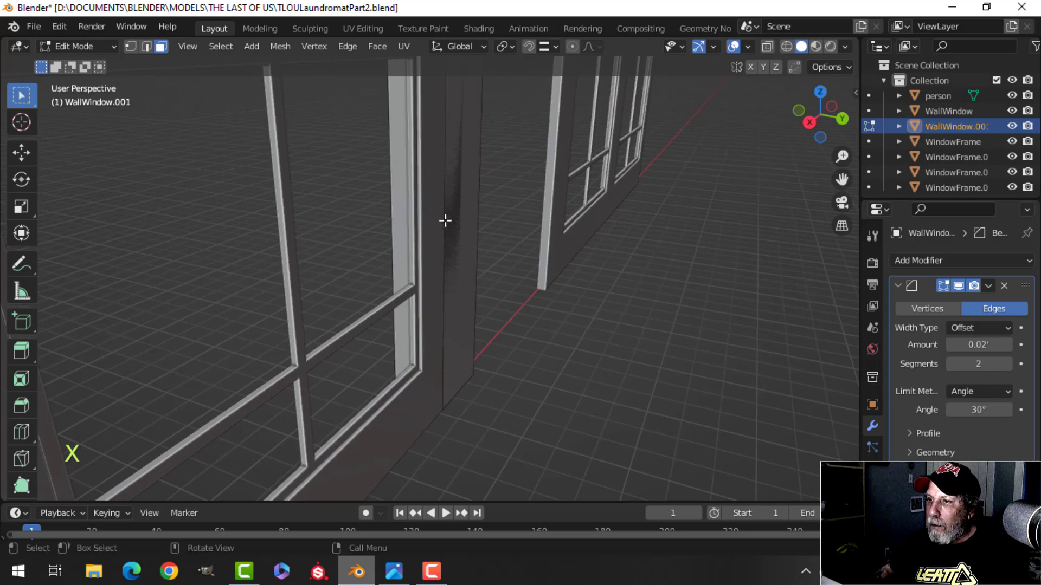
pyautogui.click(449, 212)
pyautogui.press('x')
pyautogui.click(450, 212)
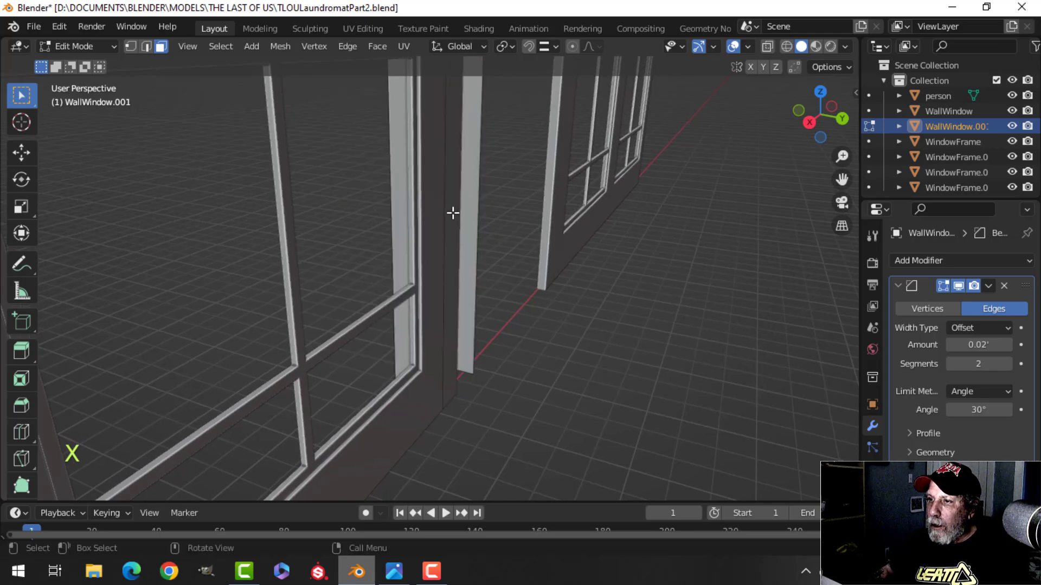
# - In front view, slide the pillar's doorway-side face along X until the block overlaps the opposite side of the doorway, checking it in wireframe
pyautogui.moveTo(453, 211); pyautogui.dragTo(585, 302, button='middle')
pyautogui.click(496, 151)
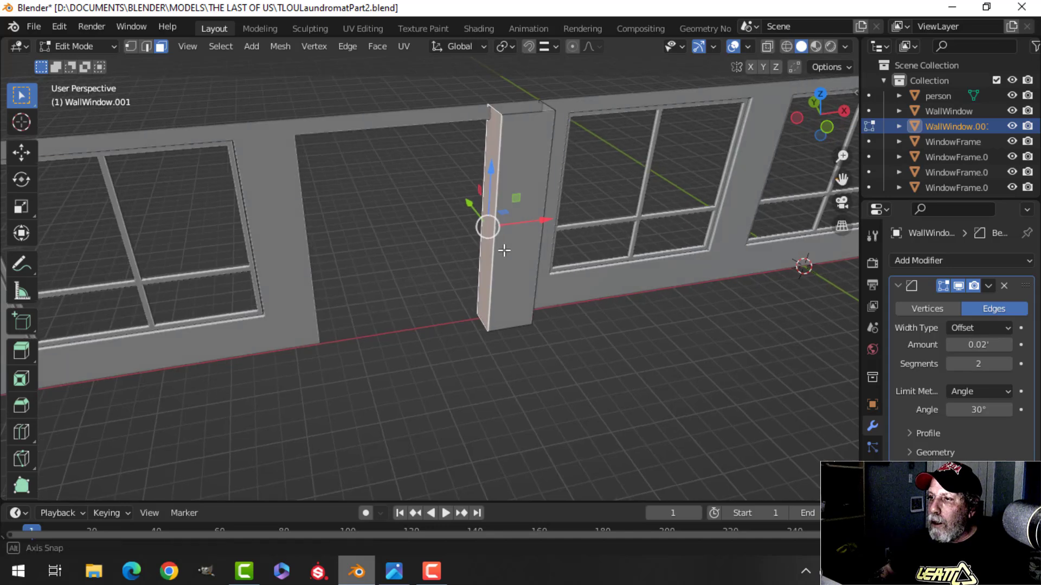
pyautogui.press('KP_1')
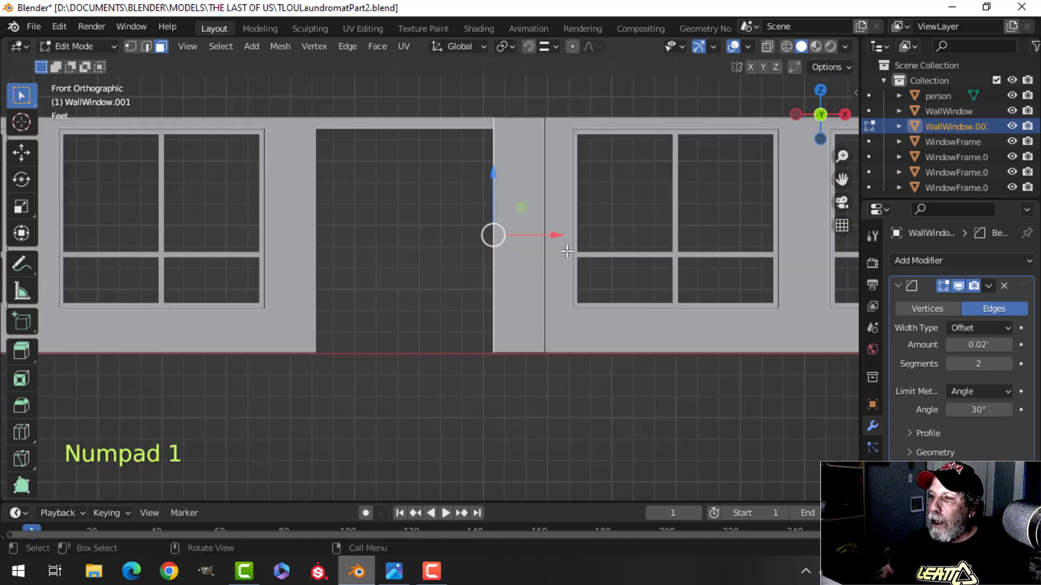
pyautogui.moveTo(554, 235); pyautogui.dragTo(350, 250)
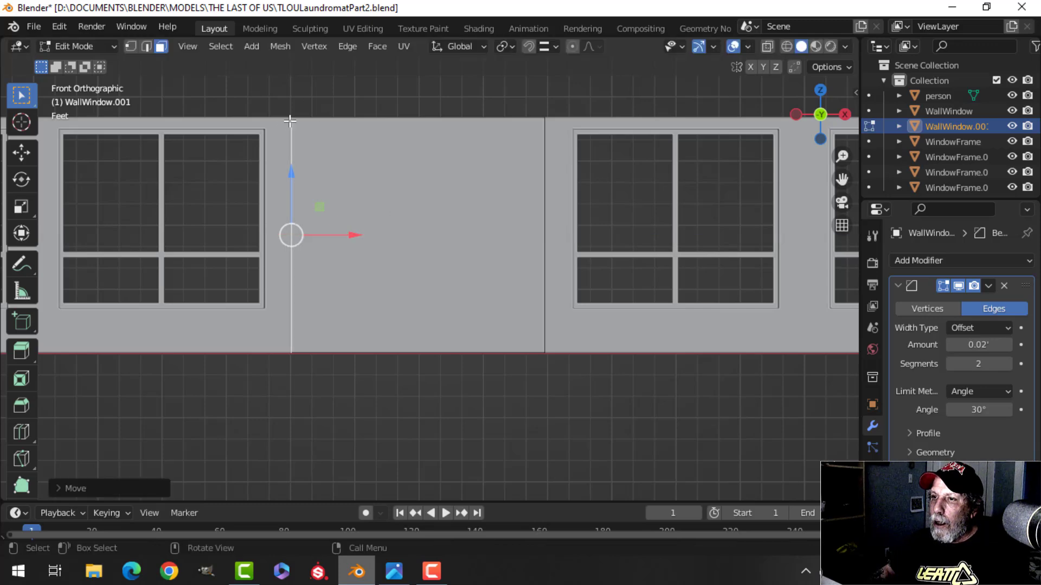
pyautogui.press('z')
pyautogui.click(198, 165)
pyautogui.scroll(2, 342, 207)
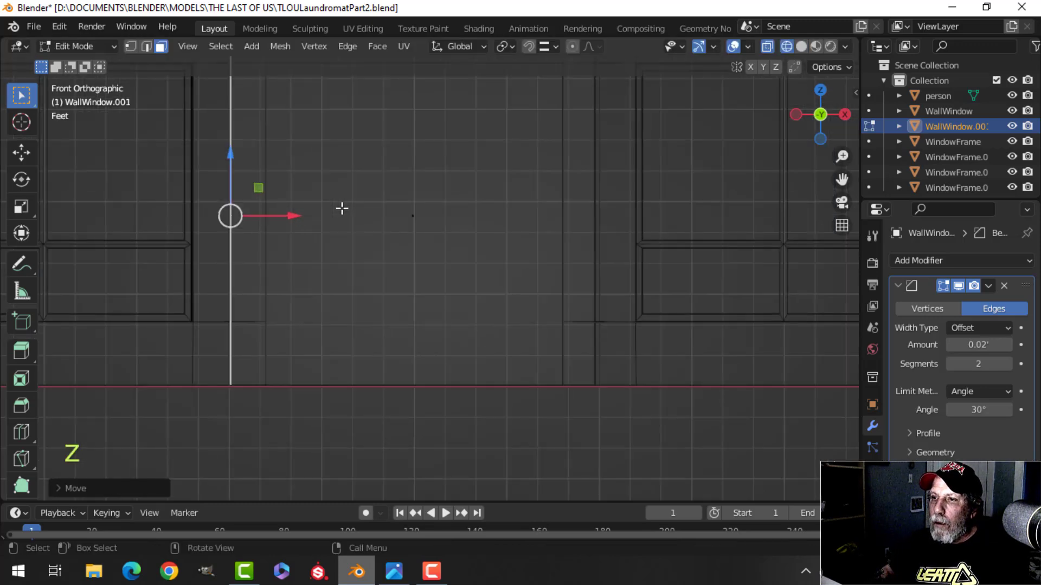
pyautogui.scroll(-1, 342, 207)
pyautogui.press('z')
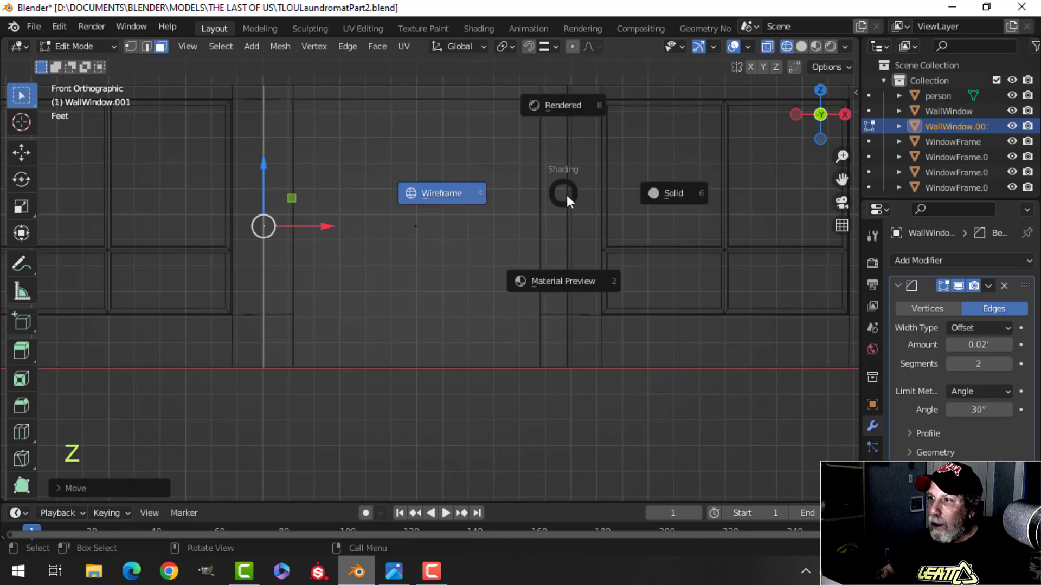
pyautogui.click(658, 204)
# - Select the block's opposite side face and nudge it slightly along X in front view, using wireframe to balance the overlap
pyautogui.moveTo(657, 204)
pyautogui.mouseDown(button='middle')
pyautogui.moveTo(557, 246)
pyautogui.moveTo(568, 169)
pyautogui.mouseUp(button='middle')
pyautogui.click(569, 170)
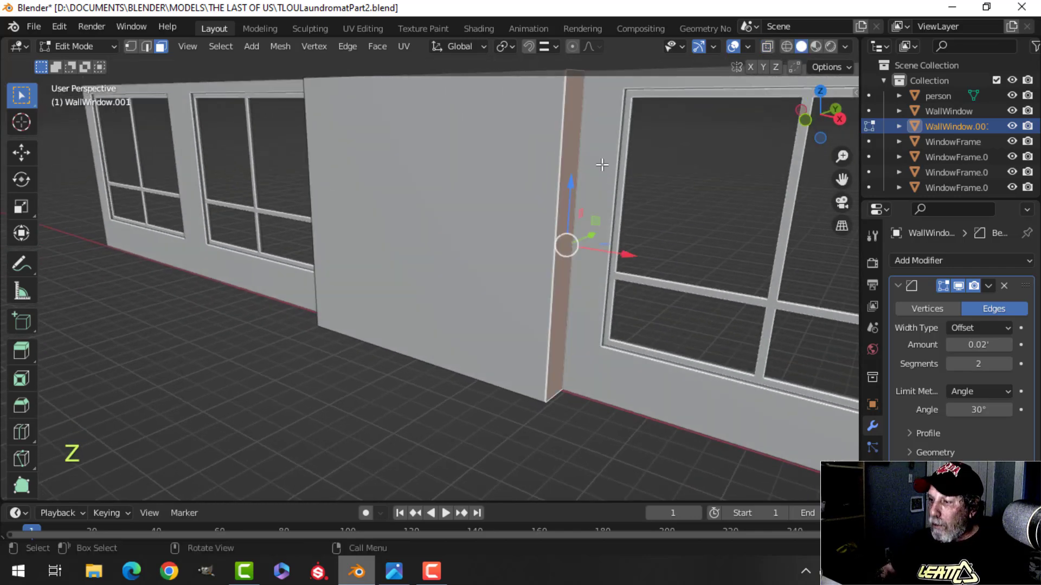
pyautogui.press('KP_1')
pyautogui.press('z')
pyautogui.click(488, 165)
pyautogui.keyDown('shift'); pyautogui.moveTo(488, 166); pyautogui.dragTo(548, 360, button='middle'); pyautogui.keyUp('shift')
pyautogui.scroll(1, 517, 233)
pyautogui.moveTo(515, 355); pyautogui.dragTo(526, 357)
pyautogui.press('z')
pyautogui.click(720, 301)
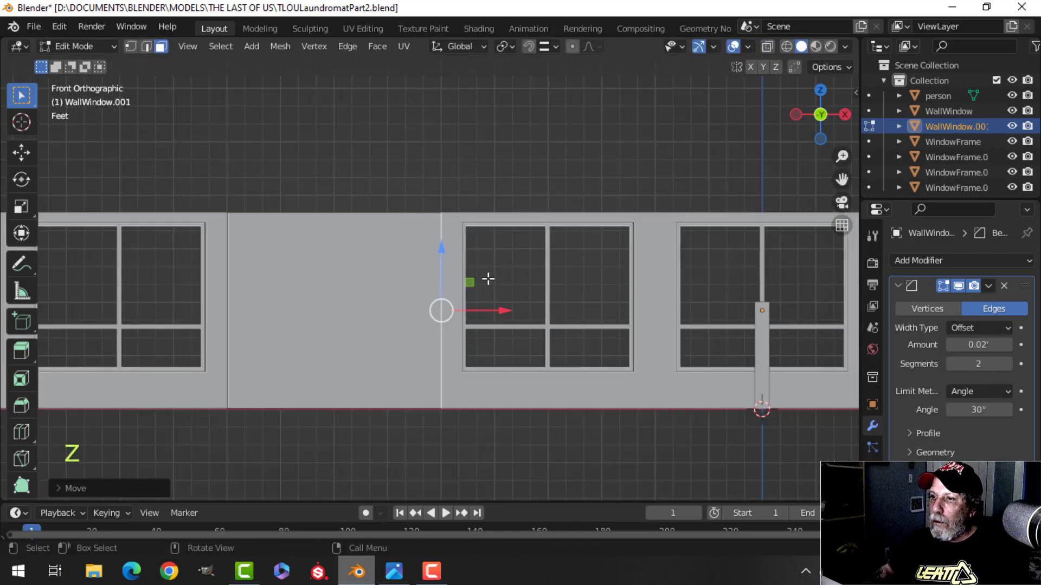
# - Examine the block from several angles and compare the entrance with the TLOU_laundry.jpg reference image
pyautogui.moveTo(486, 279); pyautogui.dragTo(515, 280, button='middle')
pyautogui.press('Tab')
pyautogui.hotkey('alt', 'a')
pyautogui.moveTo(564, 223); pyautogui.dragTo(535, 274, button='middle')
pyautogui.keyDown('shift'); pyautogui.moveTo(497, 204); pyautogui.dragTo(505, 271, button='middle'); pyautogui.keyUp('shift')
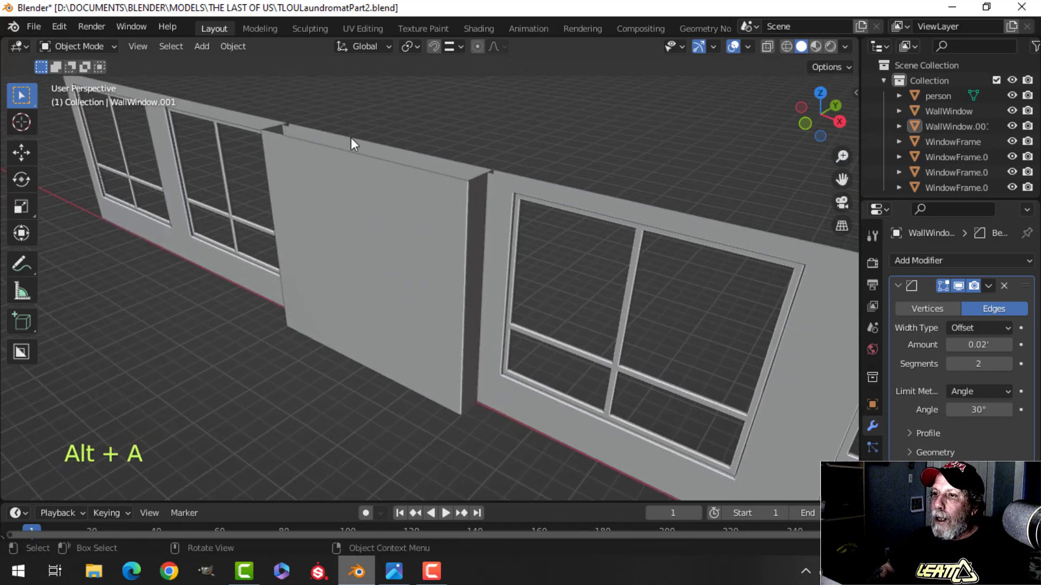
pyautogui.keyDown('shift'); pyautogui.moveTo(579, 231); pyautogui.dragTo(542, 246, button='middle'); pyautogui.keyUp('shift')
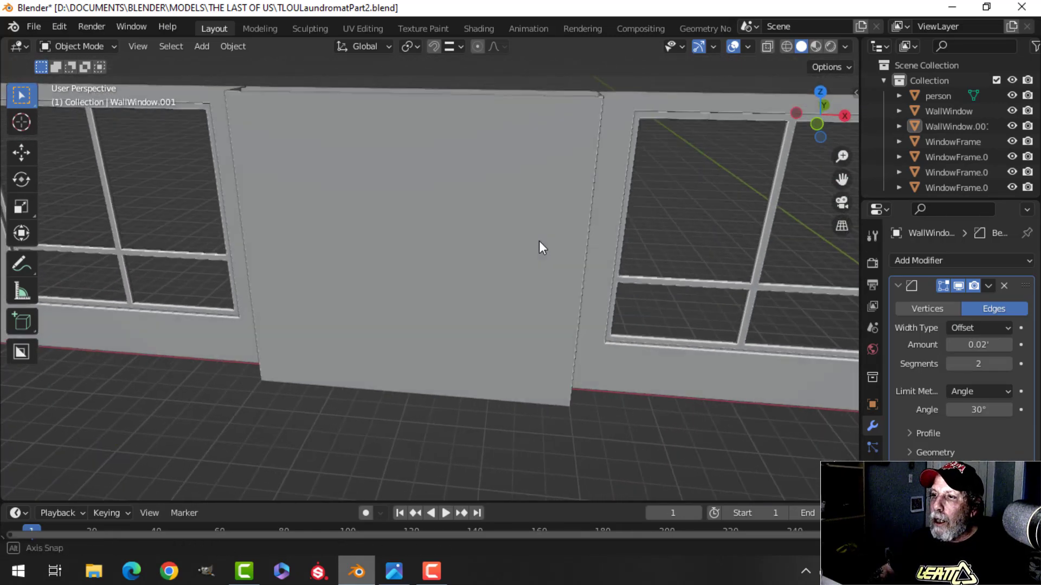
pyautogui.click(394, 571)
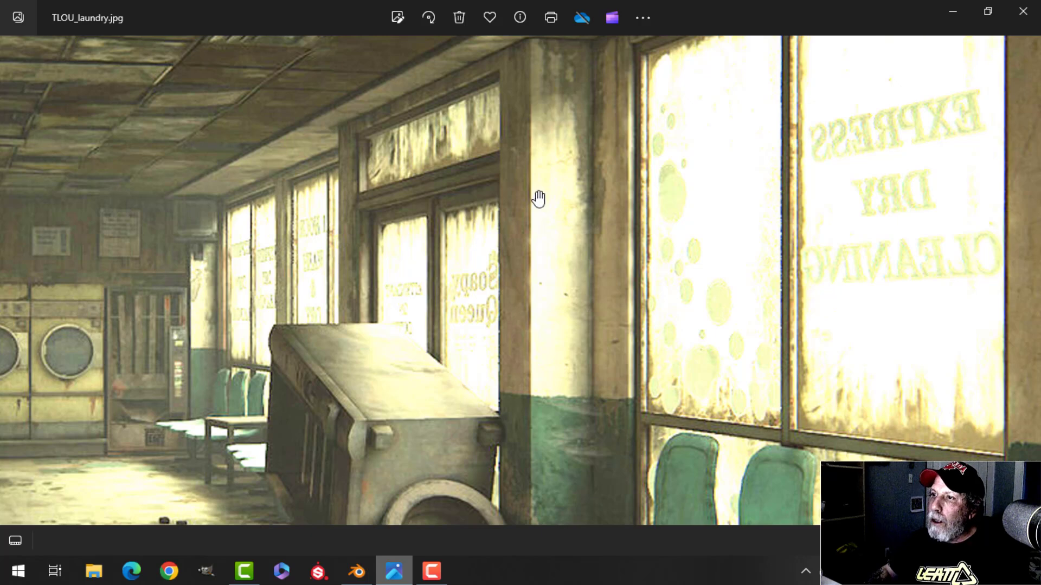
pyautogui.scroll(-5, 539, 199)
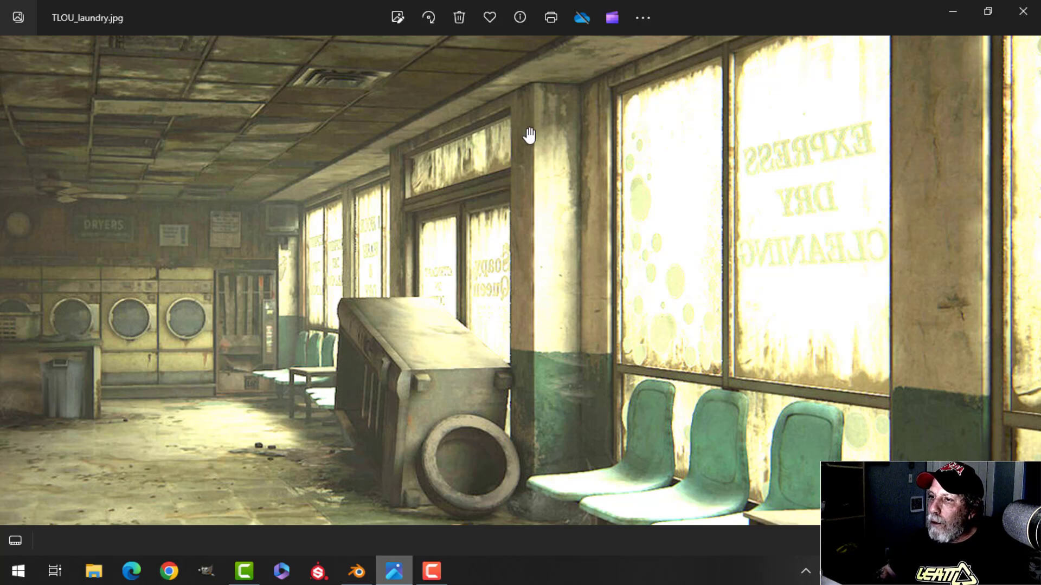
pyautogui.click(356, 571)
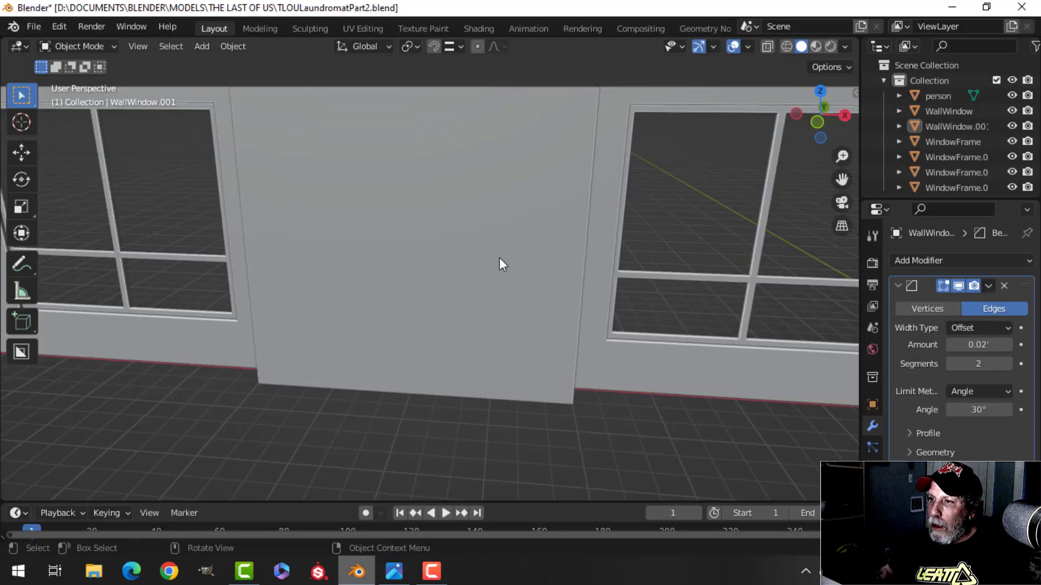
pyautogui.keyDown('shift'); pyautogui.moveTo(499, 258); pyautogui.dragTo(467, 218, button='middle'); pyautogui.keyUp('shift')
# - Add a horizontal loop cut across the block and slide it up close to the top edge, level with the window tops
pyautogui.press('KP_1')
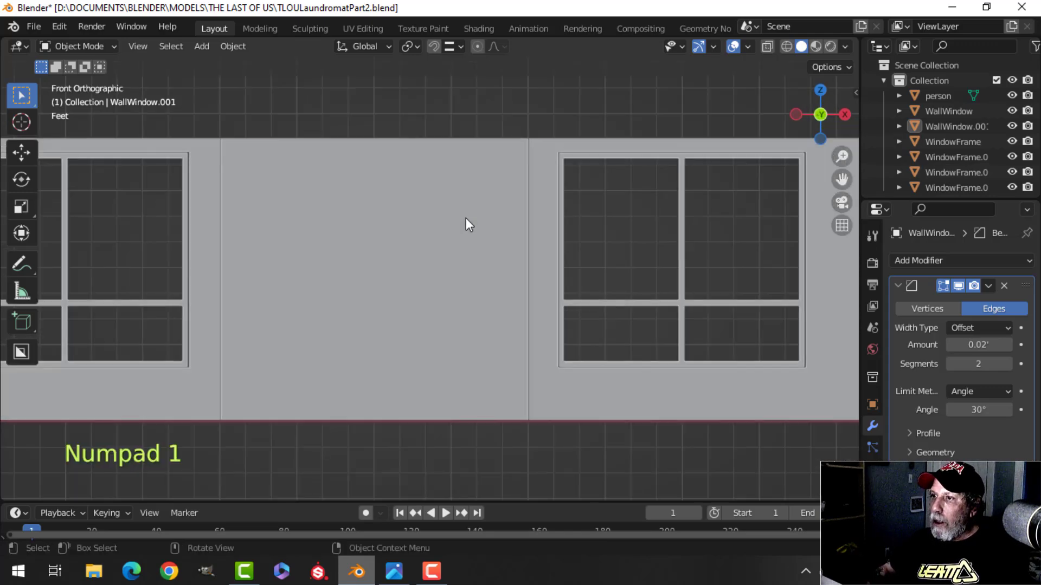
pyautogui.press('Tab')
pyautogui.hotkey('ctrl', 'r')
pyautogui.click(522, 175)
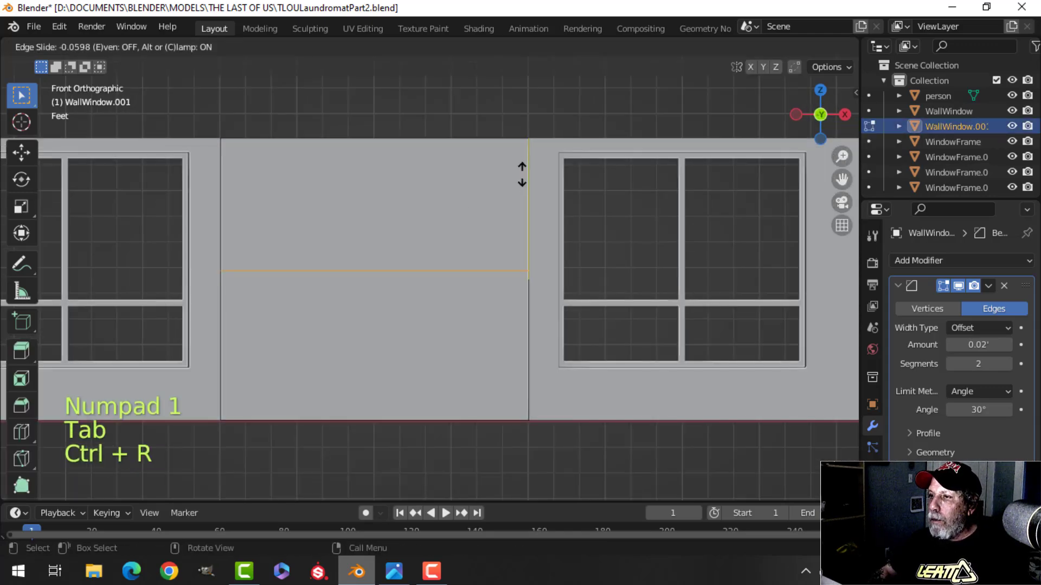
pyautogui.click(530, 65)
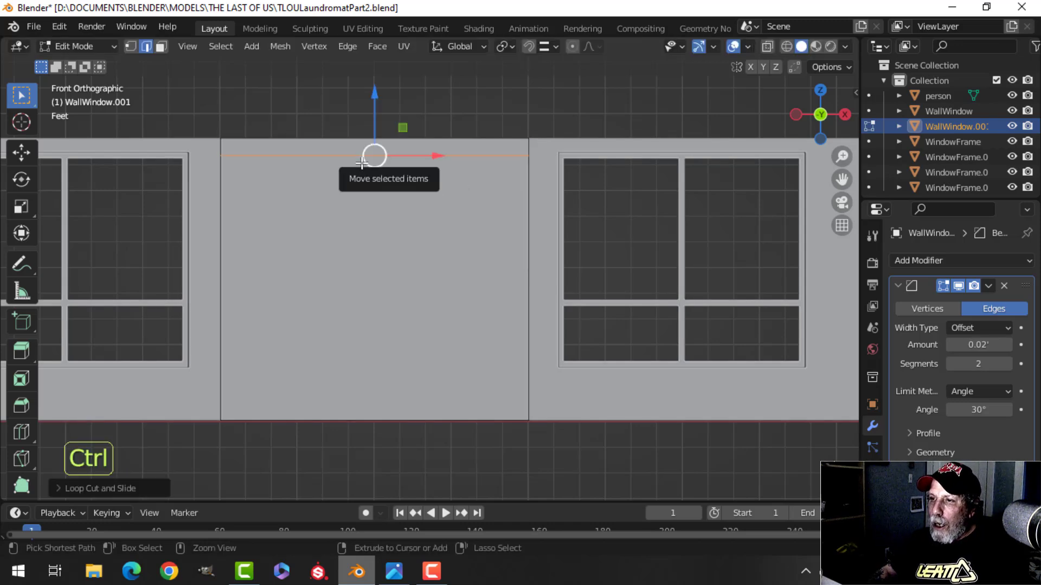
# - Add a centred vertical loop cut to the block and bevel it about 3.6 ft wide to mark out the door opening
pyautogui.hotkey('ctrl', 'r')
pyautogui.click(382, 168)
pyautogui.rightClick(387, 170)
pyautogui.hotkey('ctrl', 'b')
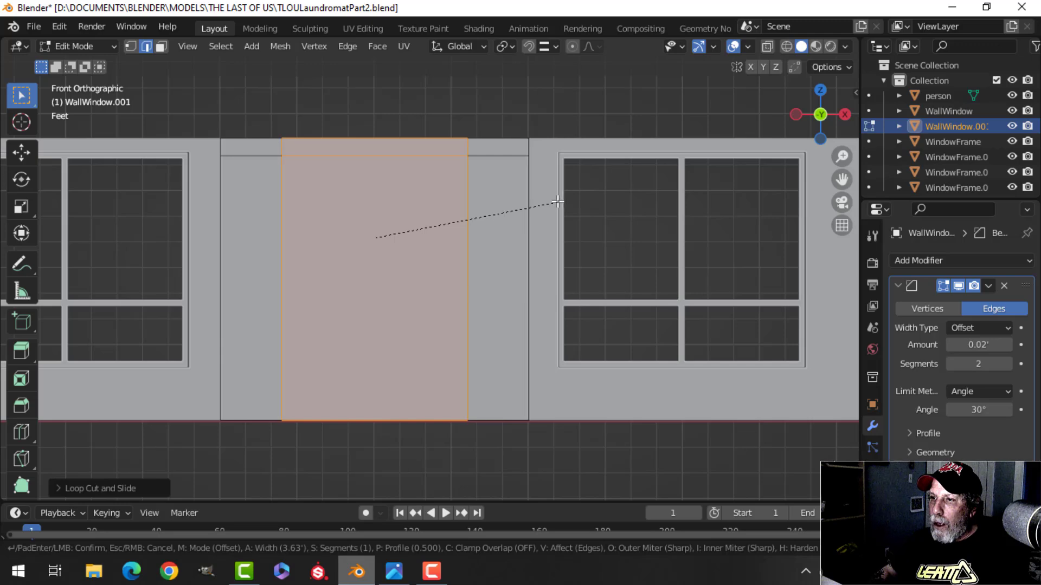
pyautogui.click(561, 201)
pyautogui.scroll(-2, 542, 239)
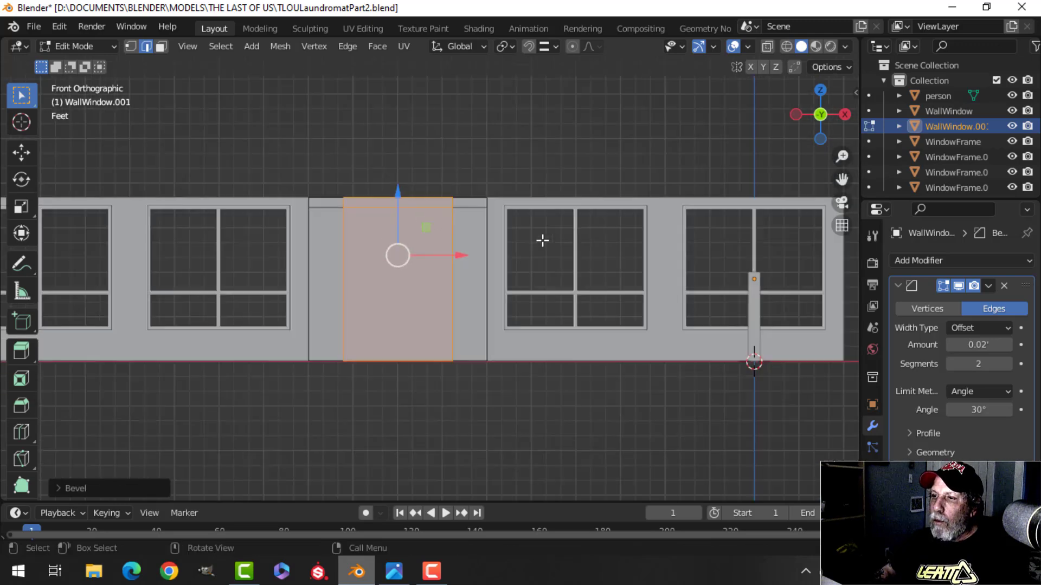
# - Select the large middle face below the top strip and extrude it back along Y to recess the door opening
pyautogui.moveTo(541, 239); pyautogui.dragTo(436, 362, button='middle')
pyautogui.hotkey('alt', 'a')
pyautogui.press('3')
pyautogui.click(388, 240)
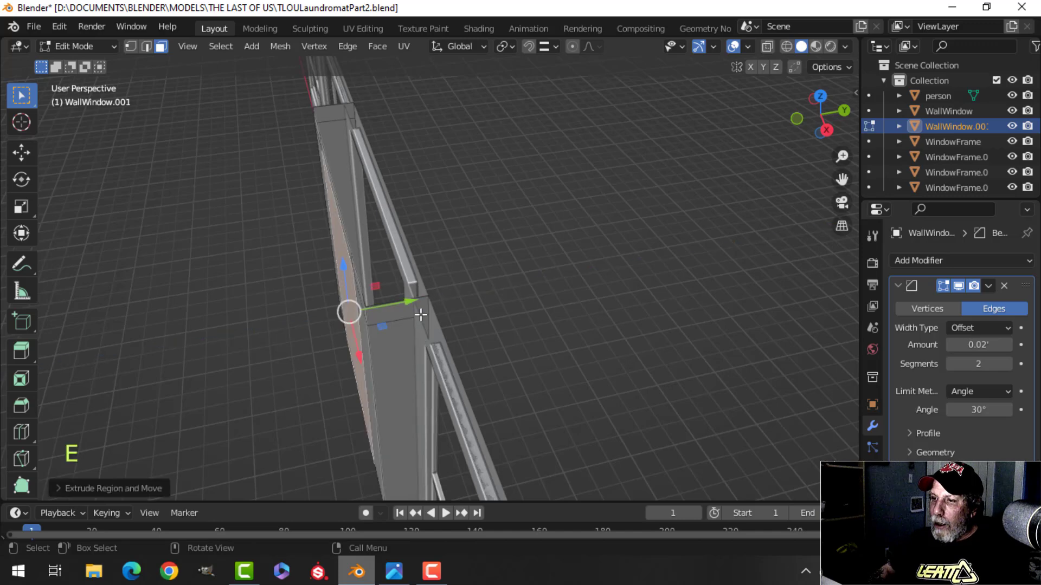
pyautogui.press('ctrl')
pyautogui.keyDown('ctrl'); pyautogui.click(400, 224); pyautogui.keyUp('ctrl')
pyautogui.moveTo(400, 228); pyautogui.dragTo(510, 222, button='middle')
# - Delete the recessed back face and the threshold face so the entrance becomes an open doorway
pyautogui.press('x')
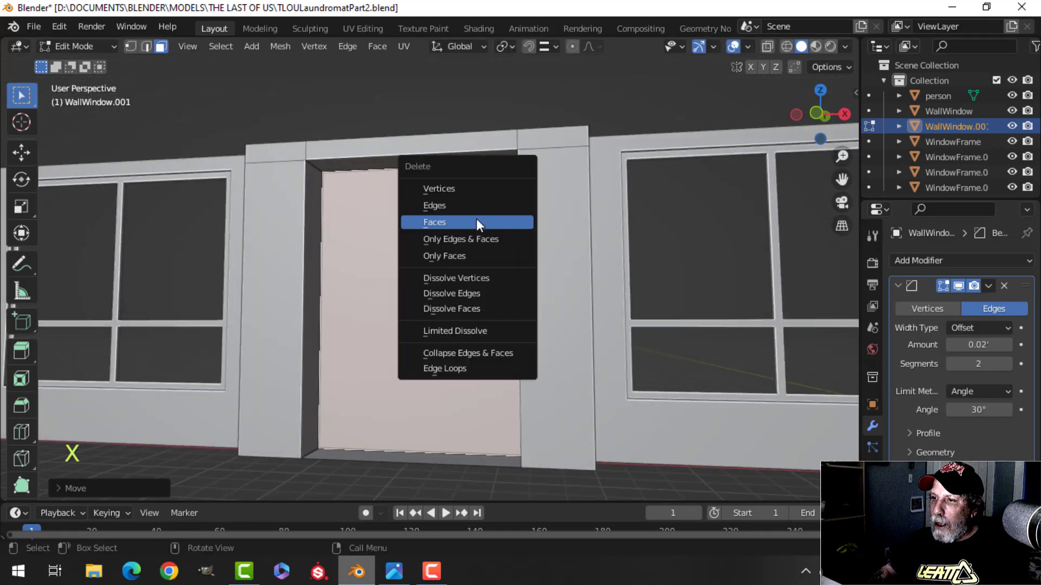
pyautogui.click(500, 220)
pyautogui.moveTo(465, 297); pyautogui.dragTo(384, 275, button='middle')
pyautogui.press('x')
pyautogui.click(418, 391)
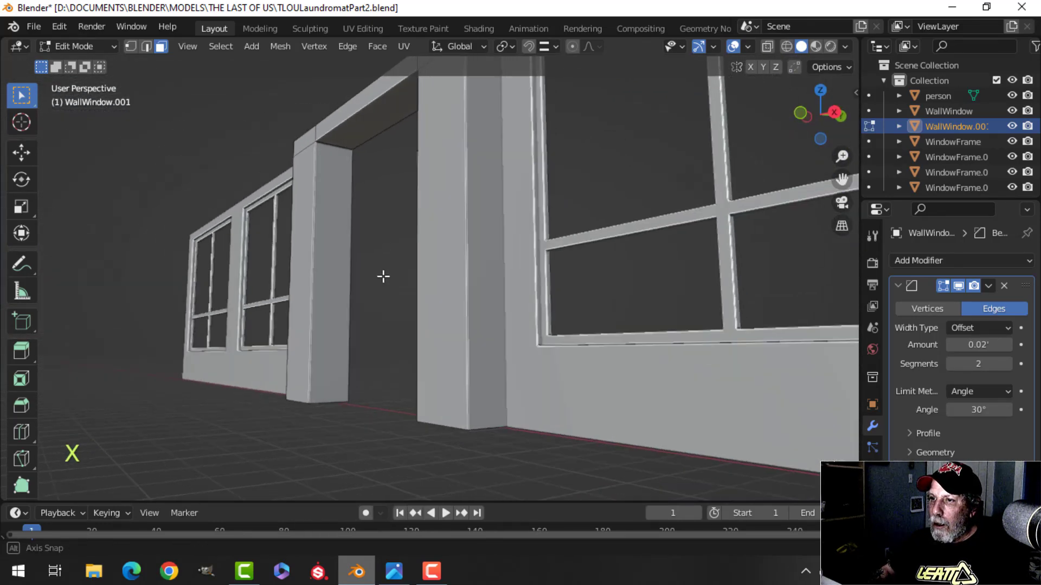
# - Leave mesh editing and examine the finished entrance surround and its bevelled edges up close and from a distance
pyautogui.press('Tab')
pyautogui.hotkey('alt', 'a')
pyautogui.scroll(3, 433, 330)
pyautogui.keyDown('shift'); pyautogui.moveTo(433, 330); pyautogui.dragTo(464, 382, button='middle'); pyautogui.keyUp('shift')
pyautogui.scroll(-4, 464, 382)
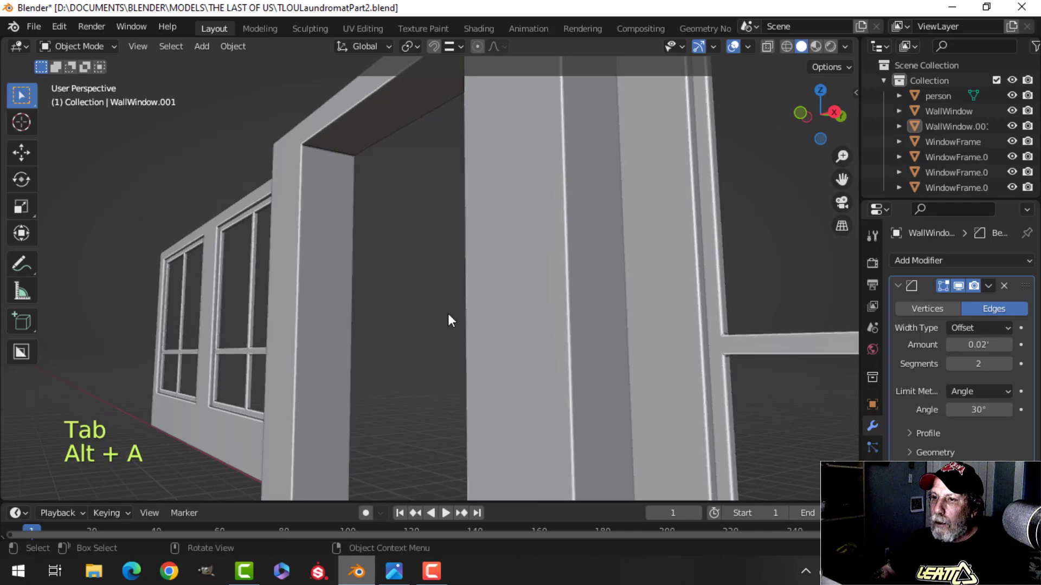
pyautogui.moveTo(444, 314); pyautogui.dragTo(523, 356, button='middle')
pyautogui.scroll(-4, 507, 321)
pyautogui.scroll(-3, 524, 356)
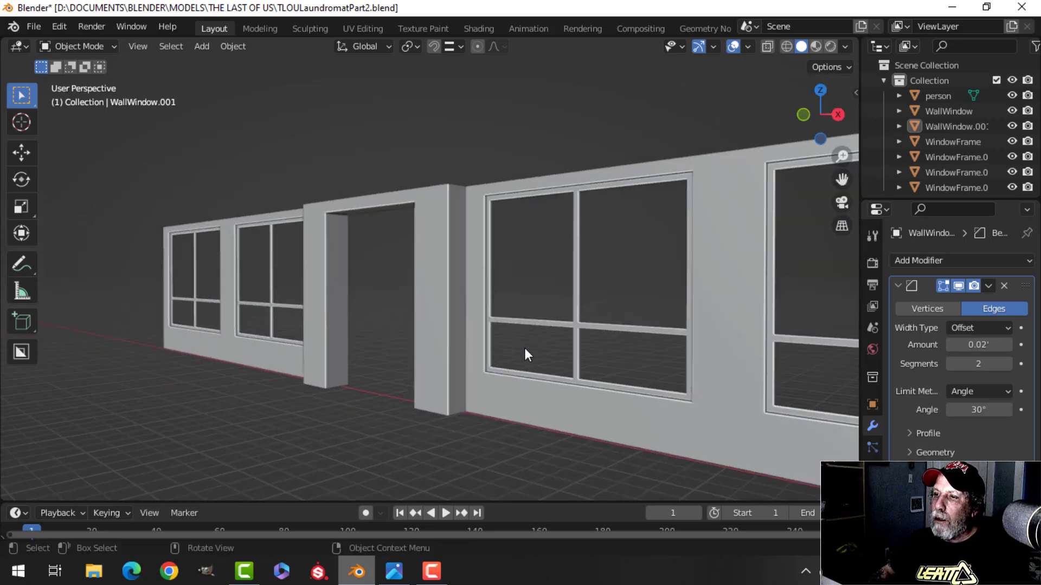
# - Use the Face Orientation overlay to correct the entrance mesh's normals so all its faces point outward, and turn the overlay off
pyautogui.click(748, 47)
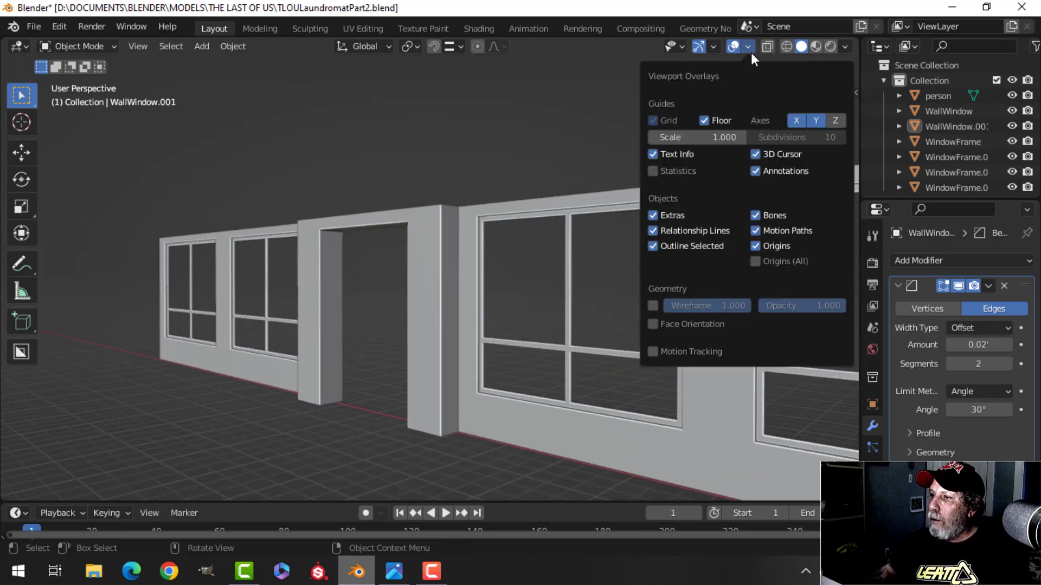
pyautogui.click(697, 324)
pyautogui.press('Tab')
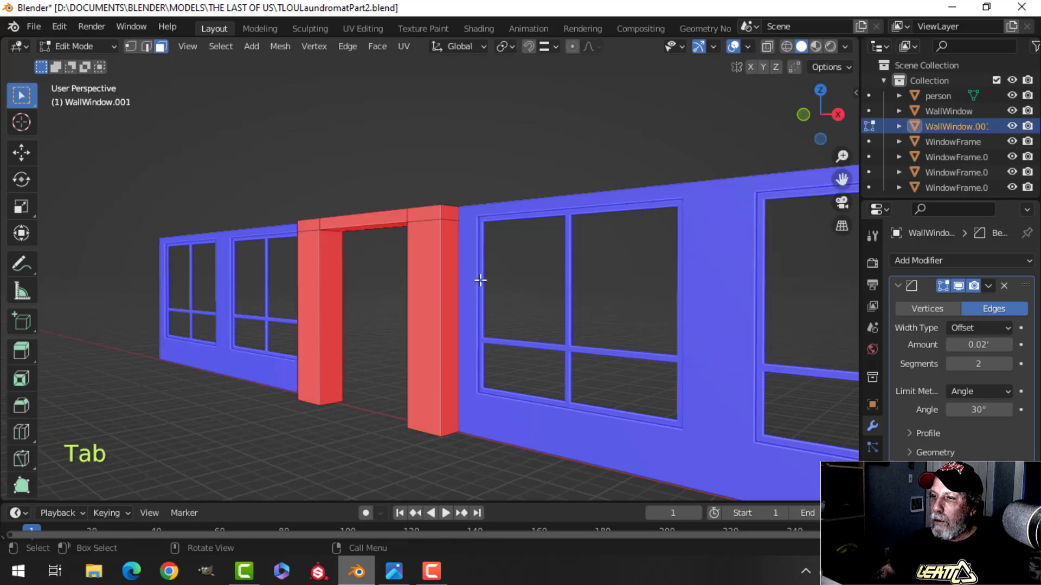
pyautogui.press('a')
pyautogui.hotkey('alt', 'n')
pyautogui.click(480, 280)
pyautogui.press('Tab')
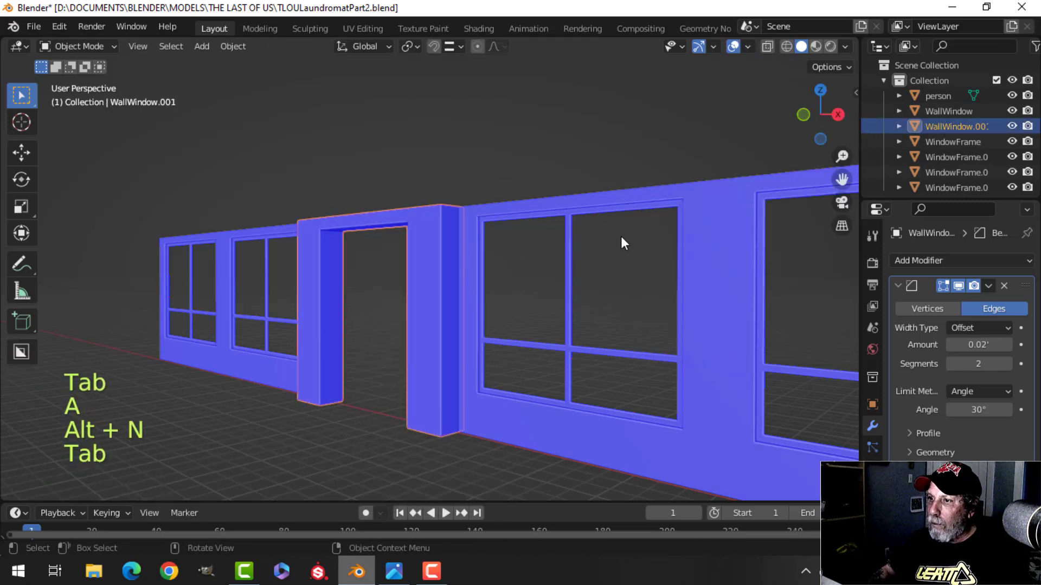
pyautogui.hotkey('alt', 'a')
pyautogui.click(746, 47)
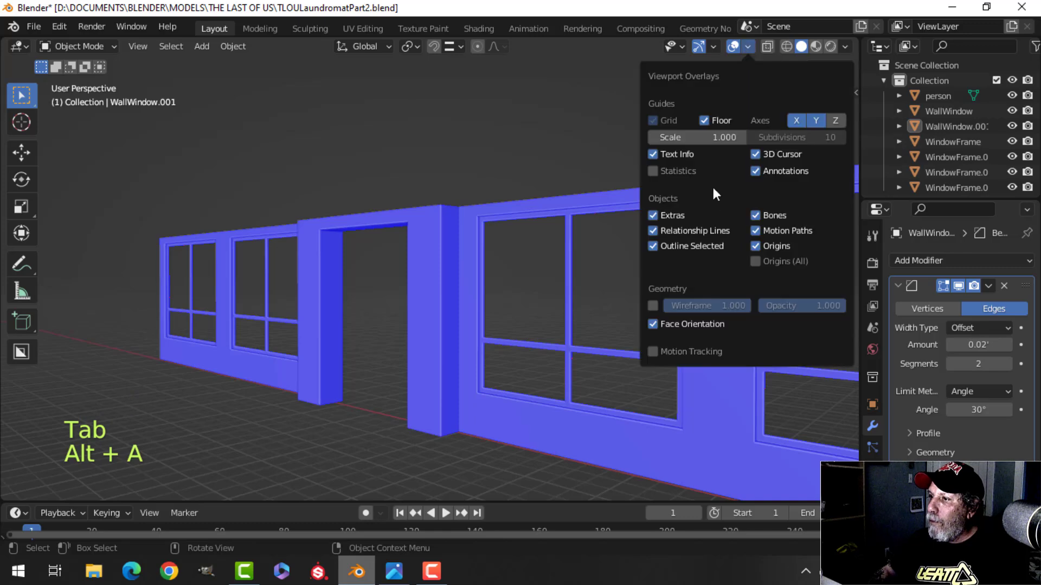
pyautogui.click(653, 324)
# - Start editing the window wall and, in edge mode, select a short top edge at the wall's near end
pyautogui.keyDown('shift'); pyautogui.moveTo(467, 268); pyautogui.dragTo(507, 252, button='middle'); pyautogui.keyUp('shift')
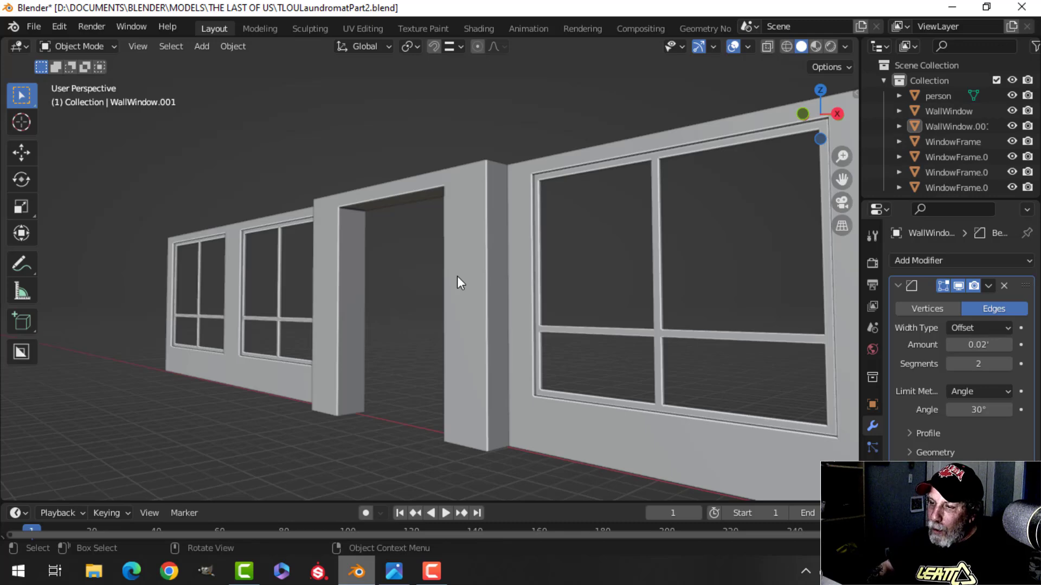
pyautogui.moveTo(542, 359); pyautogui.dragTo(466, 353, button='middle')
pyautogui.scroll(-2, 485, 346)
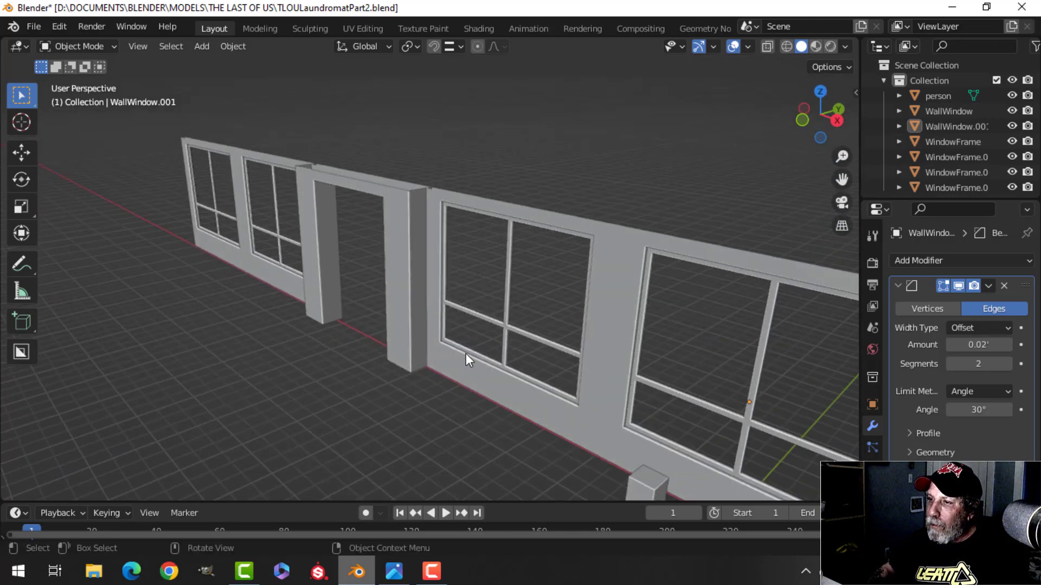
pyautogui.scroll(-1, 446, 325)
pyautogui.moveTo(493, 319)
pyautogui.keyDown('shift'); pyautogui.mouseDown(button='middle')
pyautogui.moveTo(446, 324)
pyautogui.moveTo(438, 301)
pyautogui.moveTo(499, 318)
pyautogui.mouseUp(button='middle'); pyautogui.keyUp('shift')
pyautogui.click(652, 292)
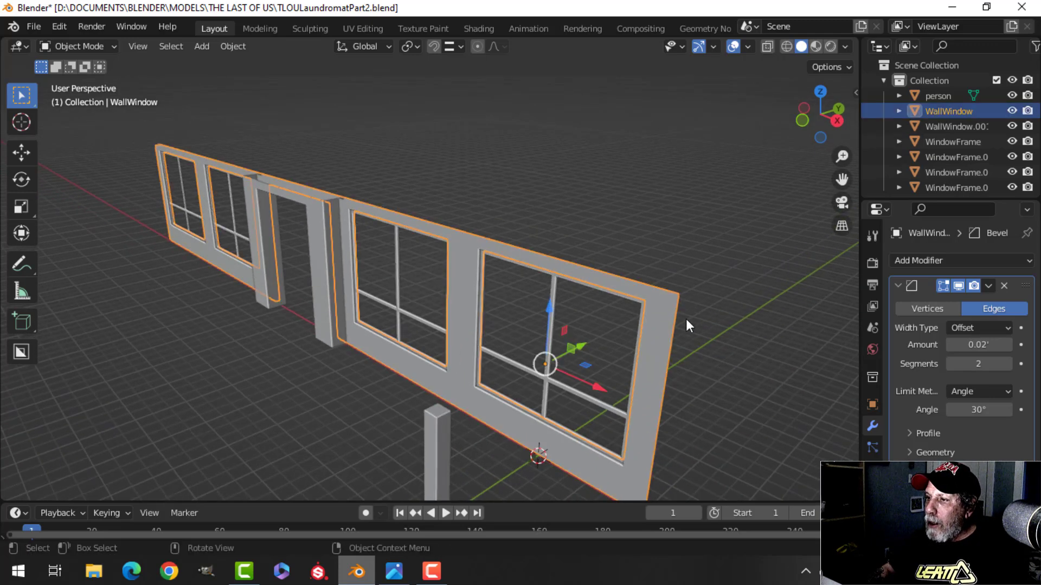
pyautogui.press('Tab')
pyautogui.moveTo(685, 321); pyautogui.dragTo(616, 290, button='middle')
pyautogui.hotkey('alt', 'a')
pyautogui.press('2')
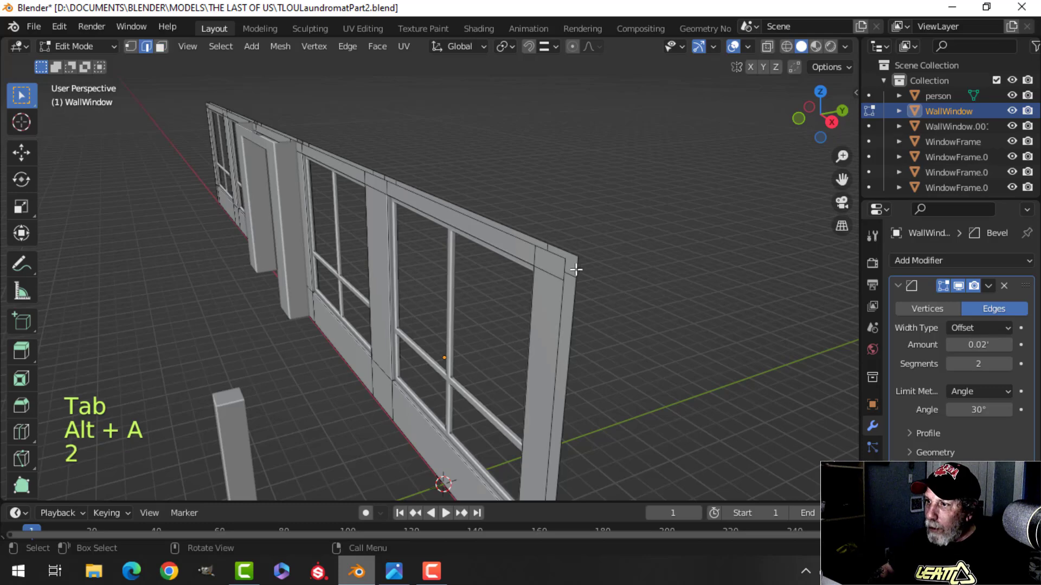
pyautogui.keyDown('shift'); pyautogui.moveTo(566, 248); pyautogui.dragTo(548, 322, button='middle'); pyautogui.keyUp('shift')
pyautogui.hotkey('alt', 'a')
pyautogui.click(617, 211)
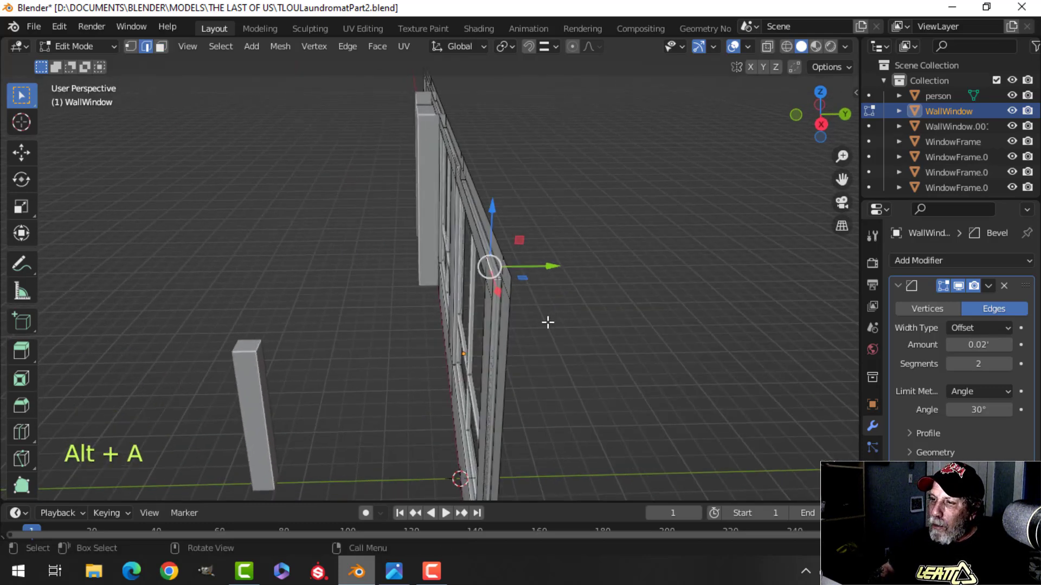
# - Check the reference image, duplicate the selected edge, offset it slightly from the wall along Y, and separate it into its own object
pyautogui.click(395, 571)
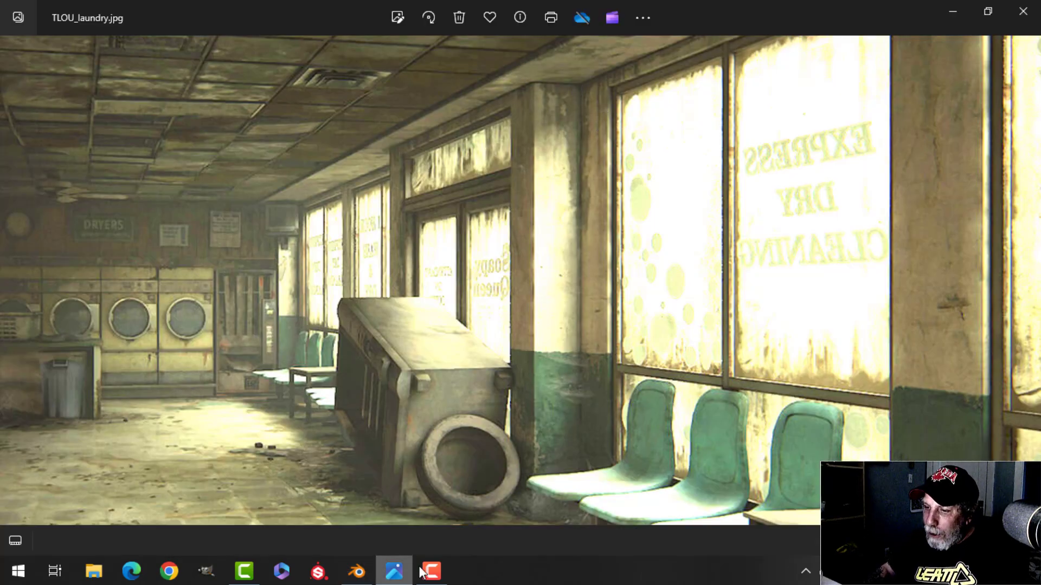
pyautogui.click(361, 574)
pyautogui.keyDown('shift'); pyautogui.moveTo(528, 341); pyautogui.dragTo(569, 327, button='middle'); pyautogui.keyUp('shift')
pyautogui.hotkey('shift', 'd')
pyautogui.middleClick(542, 317)
pyautogui.click(628, 316)
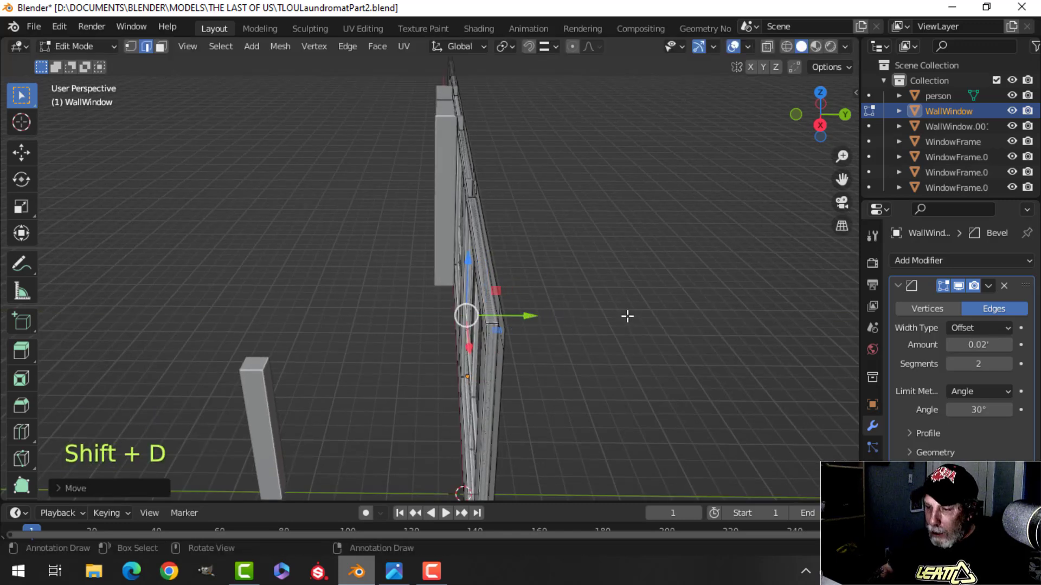
pyautogui.press('p')
pyautogui.click(626, 316)
pyautogui.press('Tab')
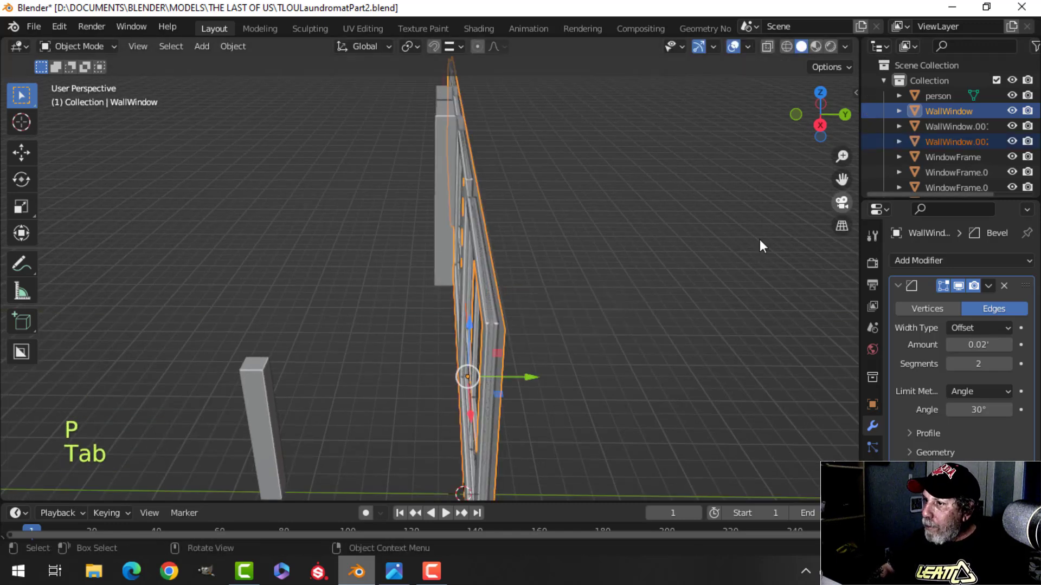
# - Select only the separated edge object near the top of the wall's near end
pyautogui.scroll(4, 600, 311)
pyautogui.scroll(-3, 599, 311)
pyautogui.scroll(2, 602, 305)
pyautogui.moveTo(600, 312); pyautogui.dragTo(544, 304, button='middle')
pyautogui.scroll(-3, 602, 305)
pyautogui.click(789, 262)
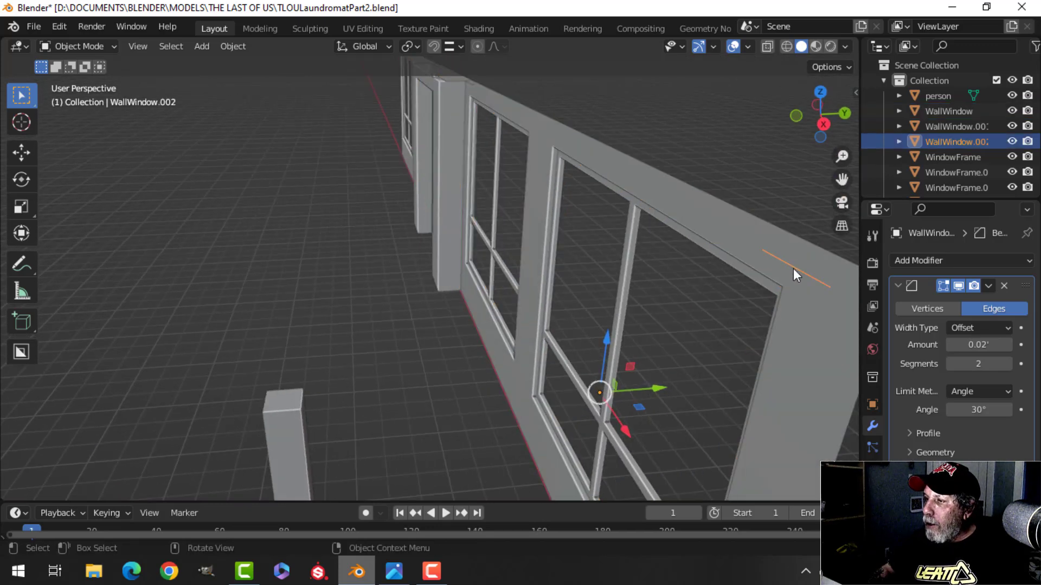
# - Extrude the separated edge along Y into a flat face overhanging the room side, and align its other side with the wall's outer top edge
pyautogui.press('Tab')
pyautogui.press('a')
pyautogui.scroll(-3, 650, 300)
pyautogui.moveTo(650, 299); pyautogui.dragTo(546, 297, button='middle')
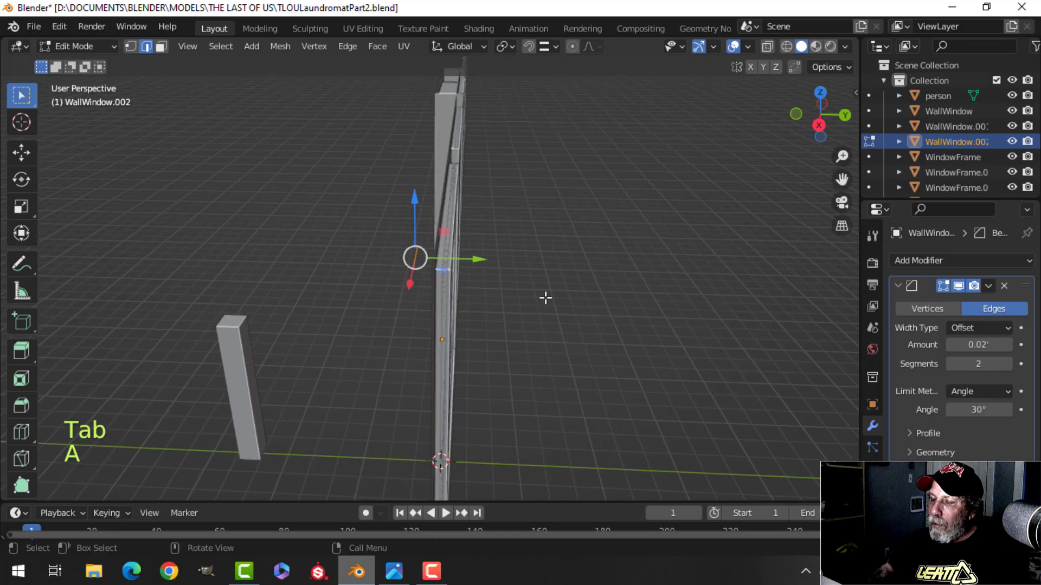
pyautogui.moveTo(478, 259)
pyautogui.mouseDown()
pyautogui.moveTo(461, 264)
pyautogui.moveTo(481, 256)
pyautogui.mouseUp()
pyautogui.keyDown('shift'); pyautogui.moveTo(481, 256); pyautogui.dragTo(514, 305, button='middle'); pyautogui.keyUp('shift')
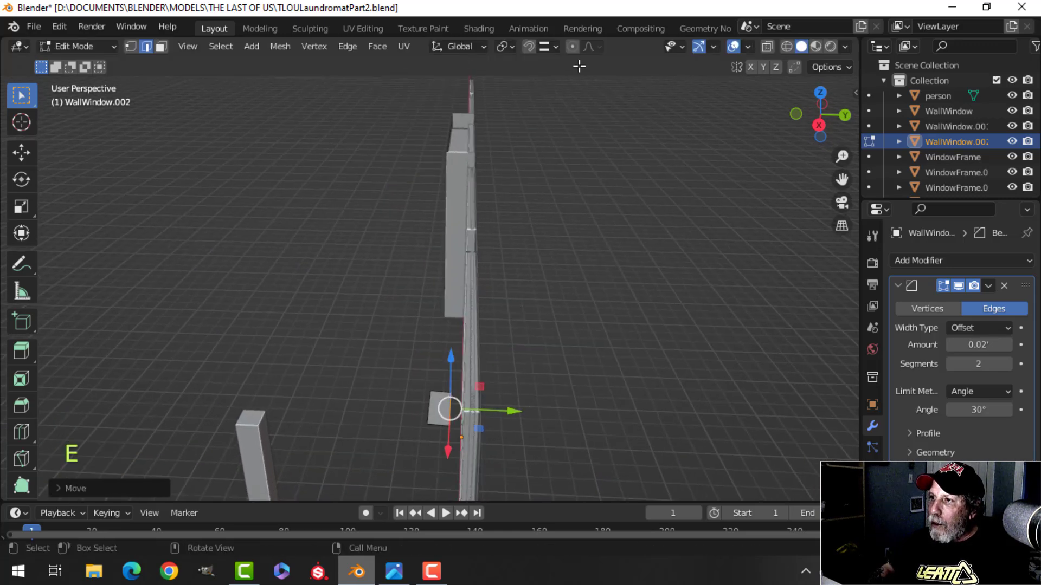
pyautogui.moveTo(579, 65); pyautogui.dragTo(560, 324, button='middle')
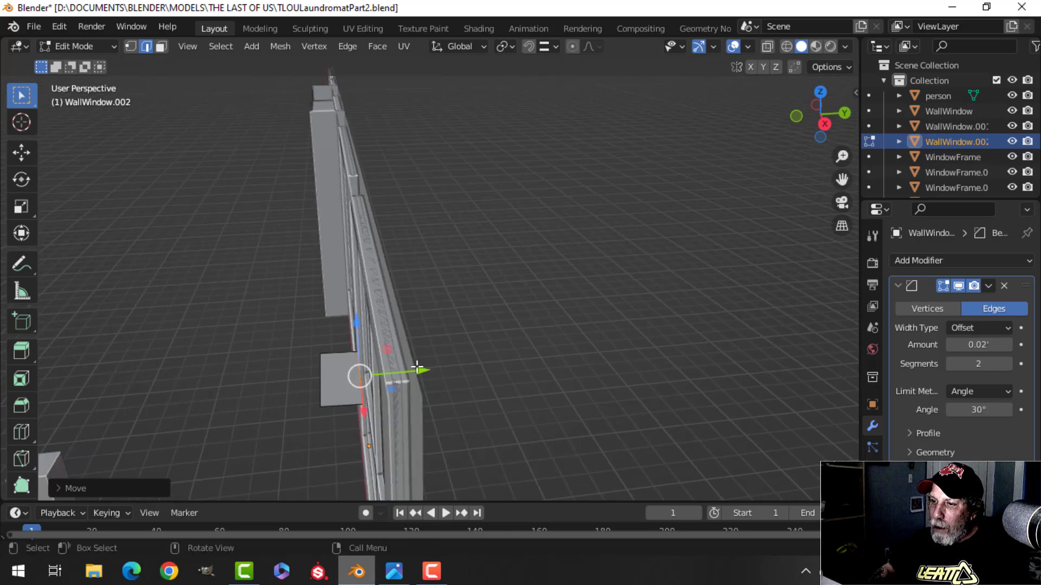
pyautogui.moveTo(418, 367); pyautogui.dragTo(450, 381, button='middle')
pyautogui.keyDown('ctrl'); pyautogui.moveTo(482, 368); pyautogui.dragTo(482, 374); pyautogui.keyUp('ctrl')
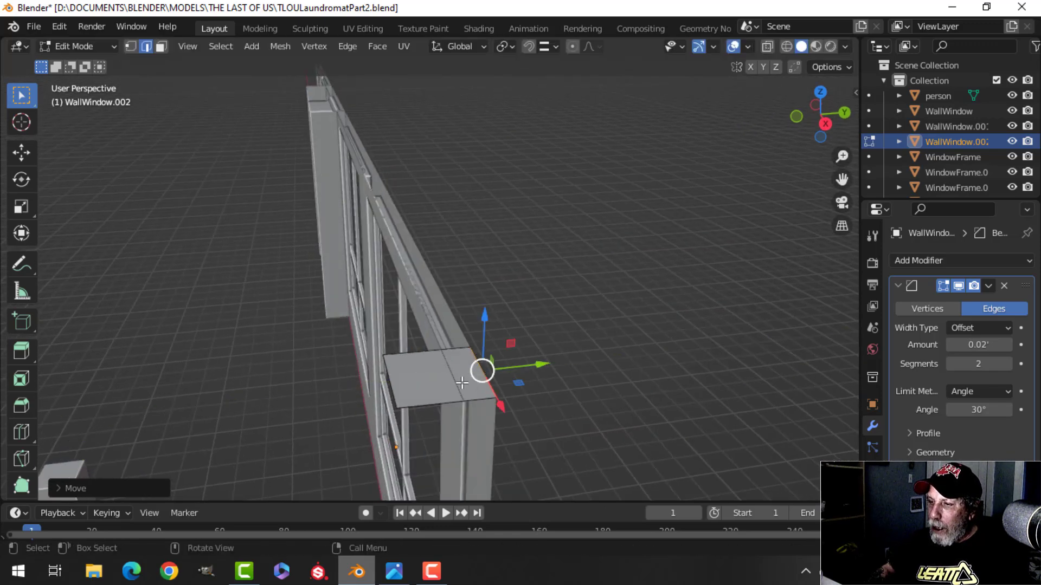
# - Extend the flat face's end edge along X so the strip runs the full length of the window wall
pyautogui.hotkey('alt', 'a')
pyautogui.moveTo(452, 382); pyautogui.dragTo(719, 375, button='middle')
pyautogui.hotkey('alt', 'a')
pyautogui.scroll(2, 534, 359)
pyautogui.scroll(-3, 553, 393)
pyautogui.moveTo(775, 375); pyautogui.dragTo(192, 218)
pyautogui.moveTo(197, 262); pyautogui.dragTo(445, 259, button='middle')
pyautogui.hotkey('alt', 'a')
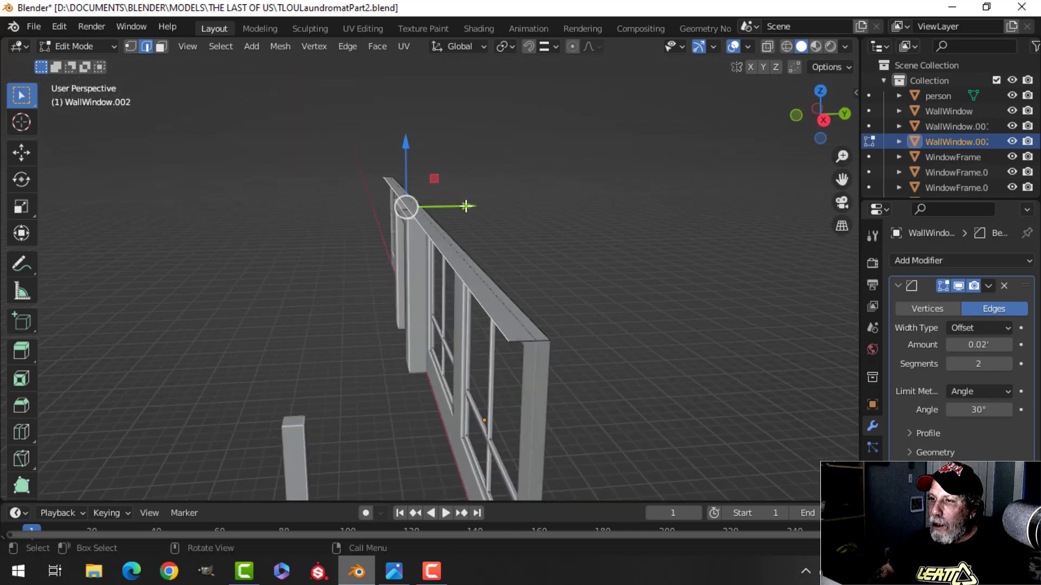
# - Move the strip's long room-side edge farther into the room along Y, comparing the overhang with the reference image
pyautogui.moveTo(466, 206); pyautogui.dragTo(446, 203)
pyautogui.moveTo(419, 295); pyautogui.dragTo(458, 306, button='middle')
pyautogui.scroll(-1, 458, 314)
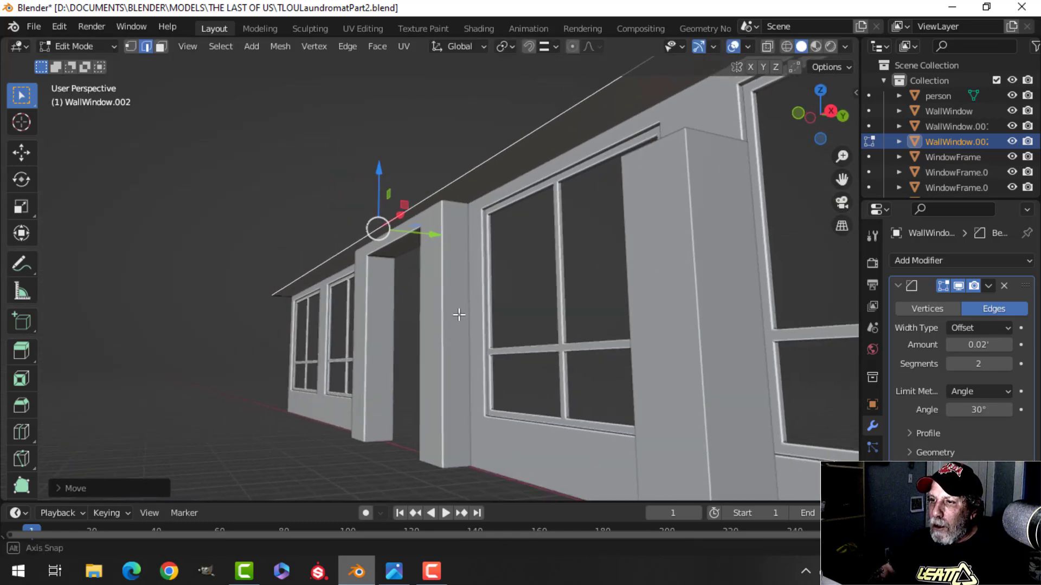
pyautogui.scroll(2, 455, 329)
pyautogui.click(396, 573)
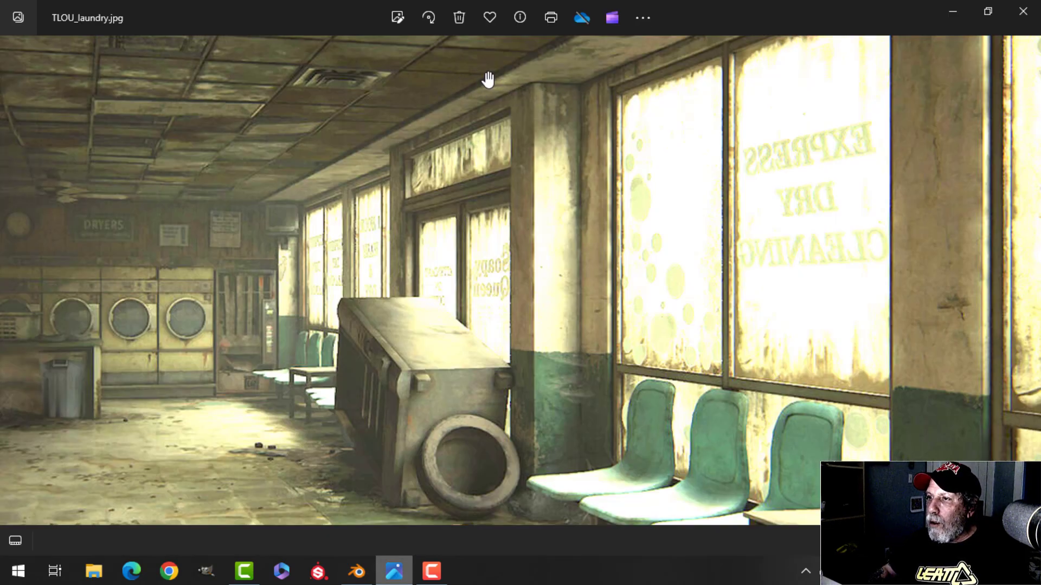
pyautogui.click(354, 578)
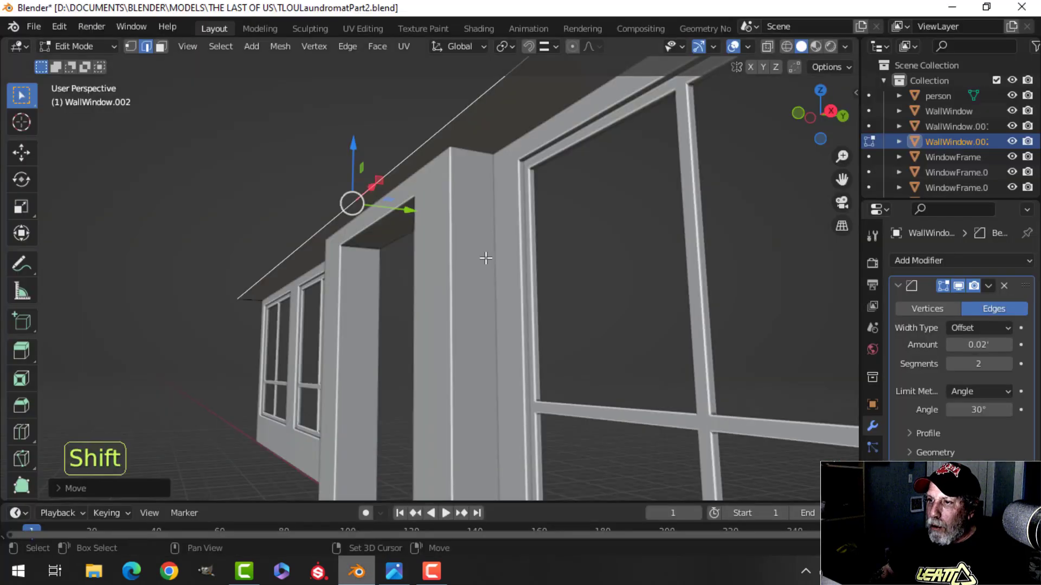
pyautogui.keyDown('shift'); pyautogui.moveTo(486, 258); pyautogui.dragTo(465, 272, button='middle'); pyautogui.keyUp('shift')
pyautogui.moveTo(420, 249); pyautogui.dragTo(407, 246)
# - Extrude the whole strip vertically by about 0.28 ft to give it thickness, and finish editing
pyautogui.moveTo(429, 252); pyautogui.dragTo(561, 276, button='middle')
pyautogui.press('a')
pyautogui.scroll(-2, 560, 276)
pyautogui.keyDown('shift'); pyautogui.moveTo(672, 290); pyautogui.dragTo(553, 277, button='middle'); pyautogui.keyUp('shift')
pyautogui.scroll(-1, 581, 282)
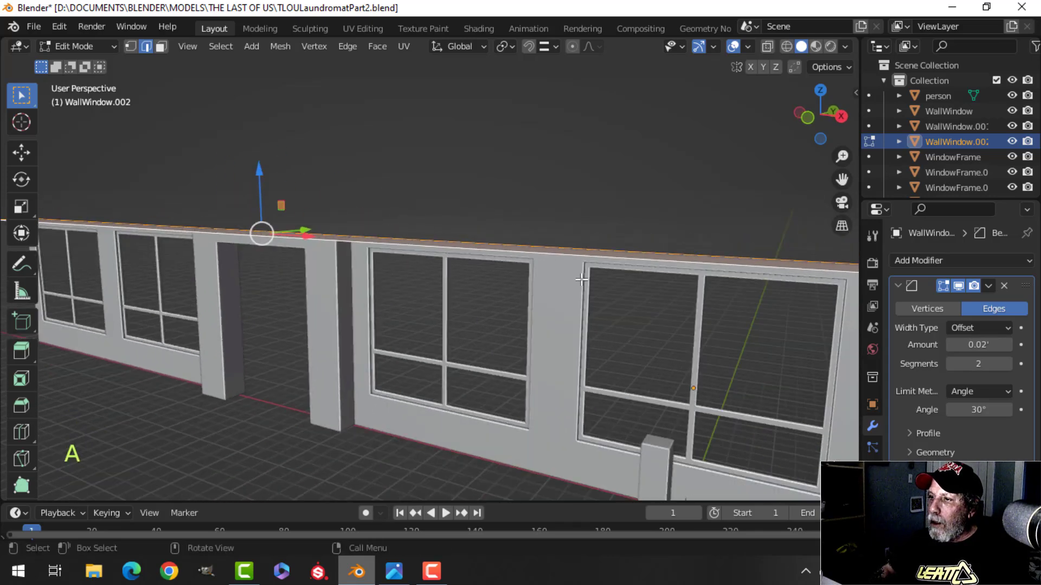
pyautogui.keyDown('shift'); pyautogui.moveTo(669, 283); pyautogui.dragTo(556, 277, button='middle'); pyautogui.keyUp('shift')
pyautogui.press('e')
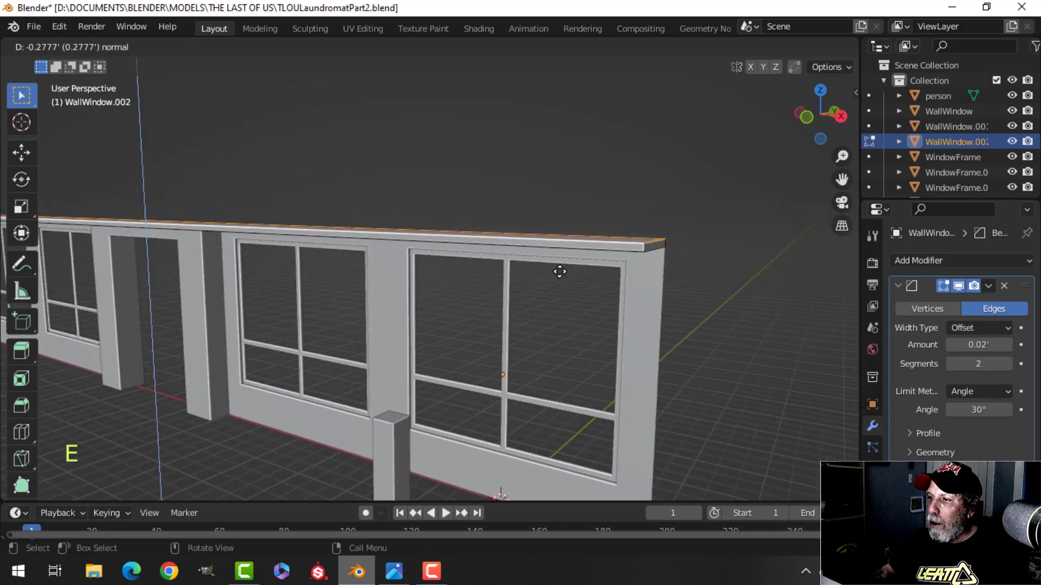
pyautogui.click(563, 269)
pyautogui.press('Tab')
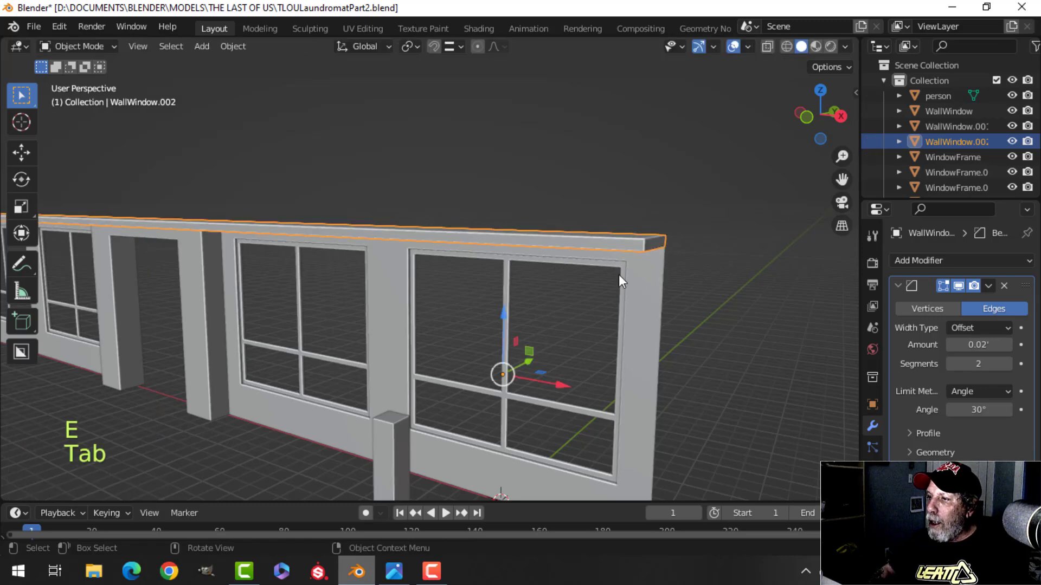
# - Delete the strip's hidden faces: the top, the long wall-side face and both end faces
pyautogui.moveTo(618, 276); pyautogui.dragTo(268, 282, button='middle')
pyautogui.press('Tab')
pyautogui.hotkey('alt', 'a')
pyautogui.press('3')
pyautogui.click(597, 325)
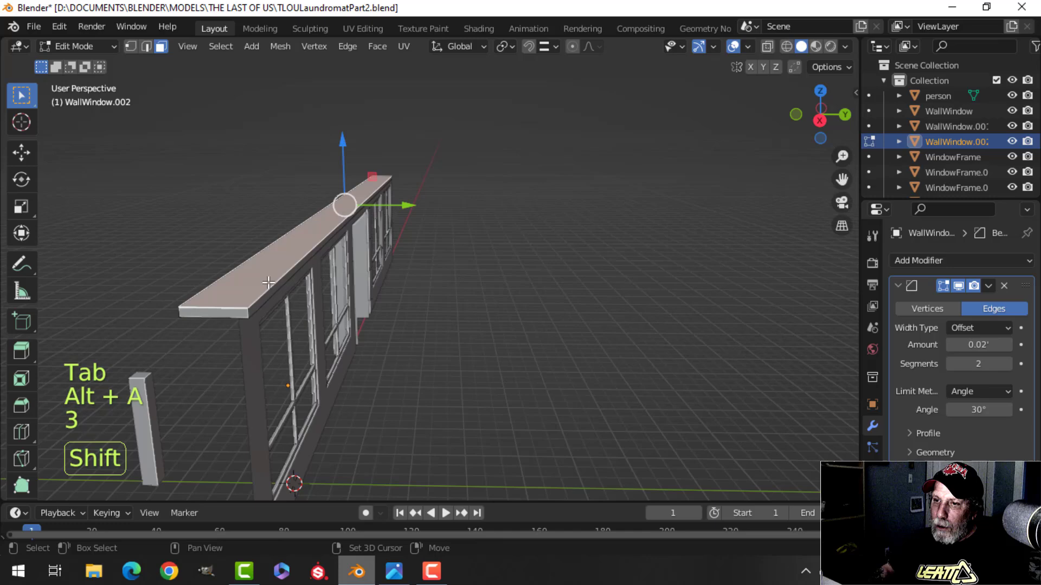
pyautogui.keyDown('shift'); pyautogui.click(235, 313); pyautogui.keyUp('shift')
pyautogui.keyDown('shift'); pyautogui.click(261, 303); pyautogui.keyUp('shift')
pyautogui.moveTo(578, 265); pyautogui.dragTo(332, 271, button='middle')
pyautogui.scroll(-3, 332, 270)
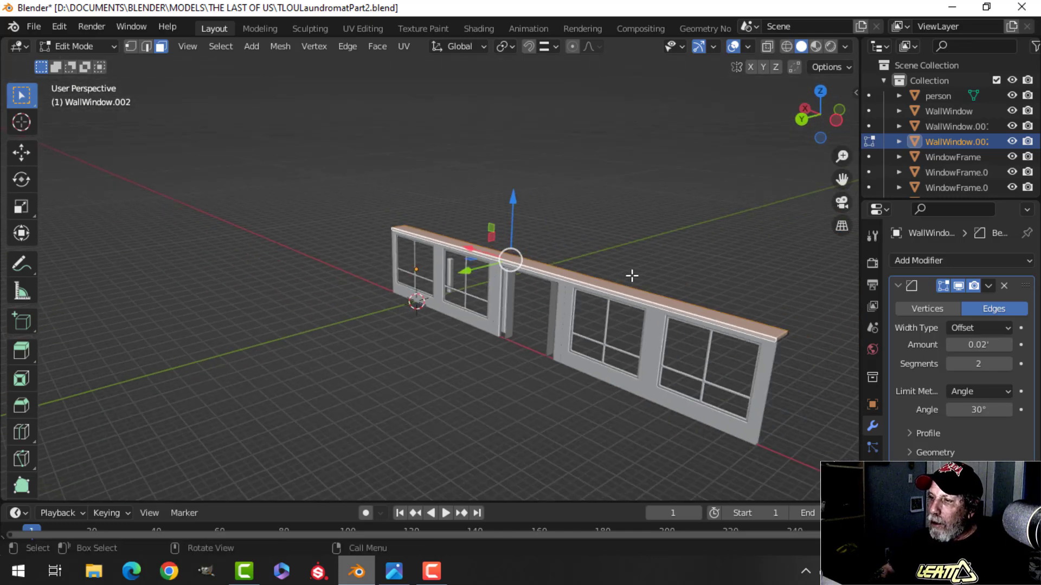
pyautogui.keyDown('shift'); pyautogui.moveTo(632, 274); pyautogui.dragTo(291, 226, button='middle'); pyautogui.keyUp('shift')
pyautogui.scroll(3, 232, 274)
pyautogui.scroll(-1, 232, 274)
pyautogui.keyDown('shift'); pyautogui.moveTo(232, 274); pyautogui.dragTo(233, 199, button='middle'); pyautogui.keyUp('shift')
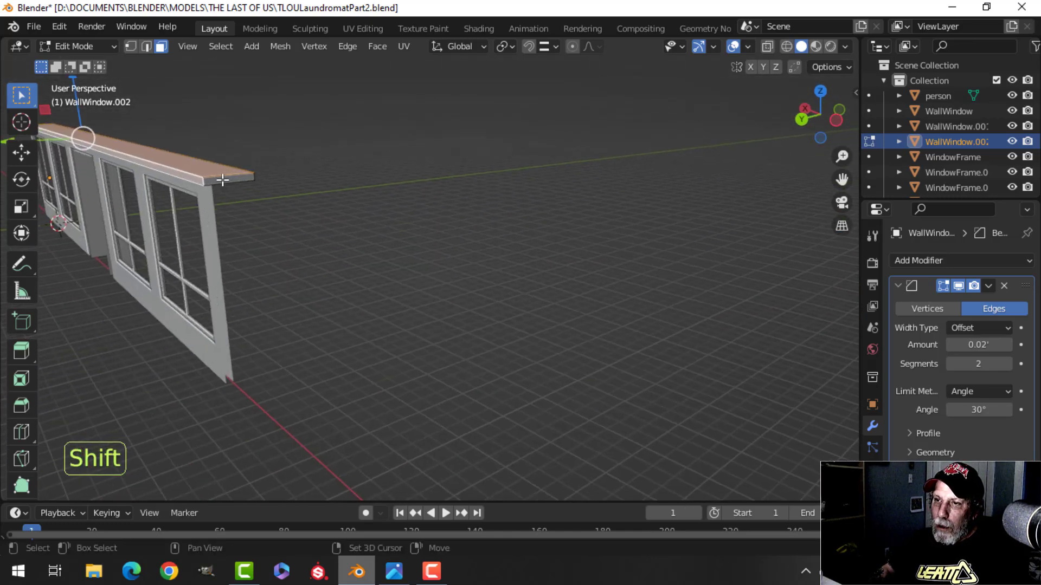
pyautogui.keyDown('shift'); pyautogui.click(222, 180); pyautogui.keyUp('shift')
pyautogui.press('x')
pyautogui.click(221, 179)
pyautogui.moveTo(334, 202); pyautogui.dragTo(822, 244, button='middle')
# - Turn on the Face Orientation overlay, flip the normals of the overhead strip, and turn the overlay off
pyautogui.scroll(3, 360, 196)
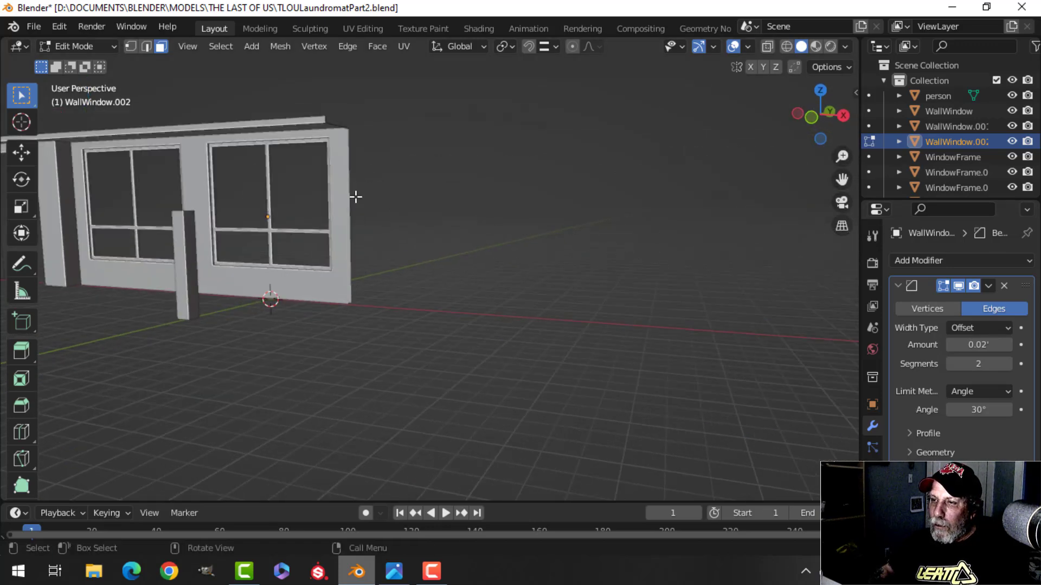
pyautogui.moveTo(360, 197); pyautogui.dragTo(400, 238, button='middle')
pyautogui.keyDown('shift'); pyautogui.moveTo(373, 176); pyautogui.dragTo(403, 219, button='middle'); pyautogui.keyUp('shift')
pyautogui.scroll(-5, 280, 203)
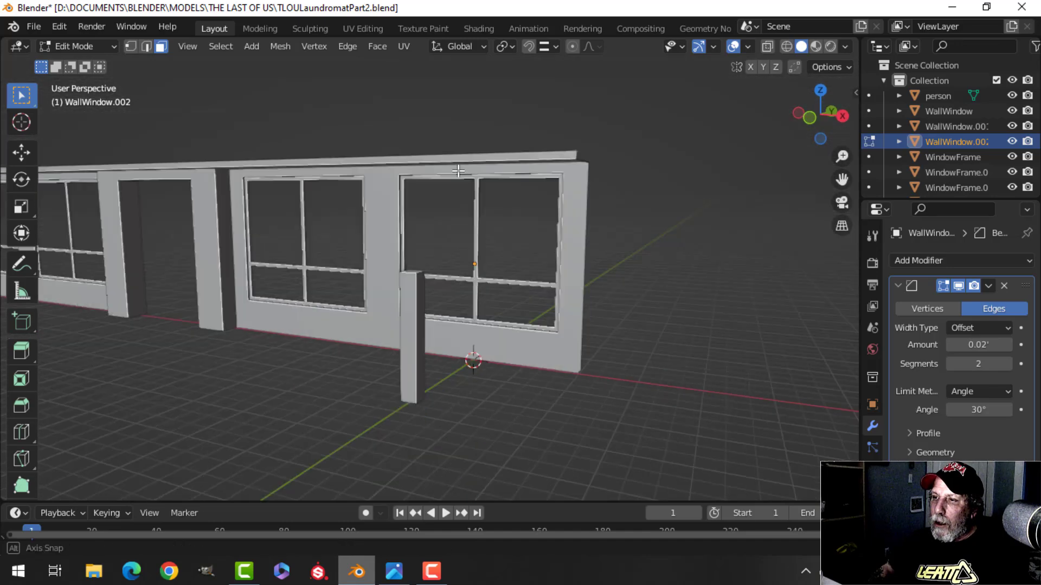
pyautogui.moveTo(280, 204); pyautogui.dragTo(439, 133, button='middle')
pyautogui.click(747, 47)
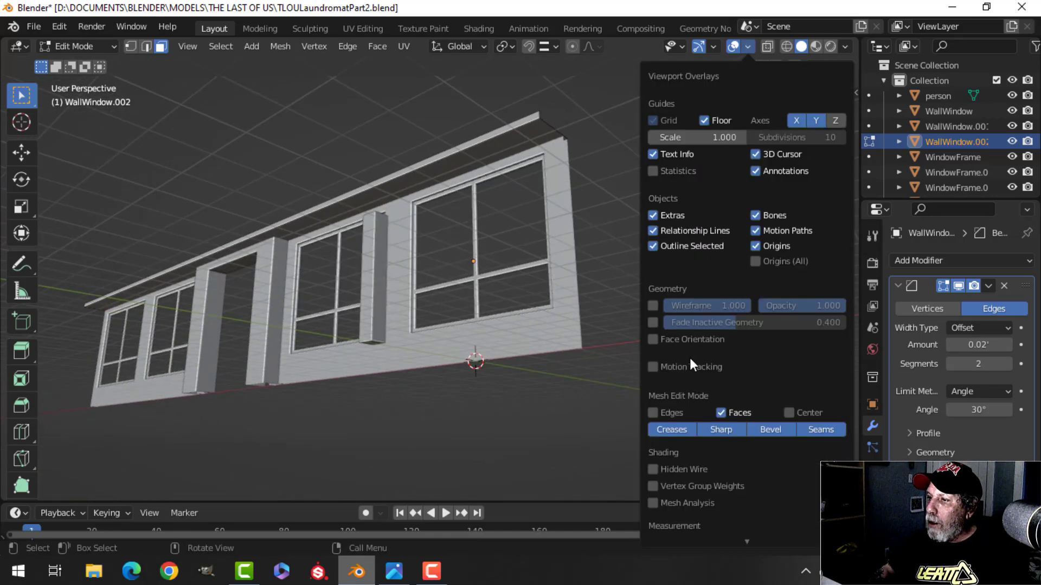
pyautogui.click(691, 337)
pyautogui.press('Tab')
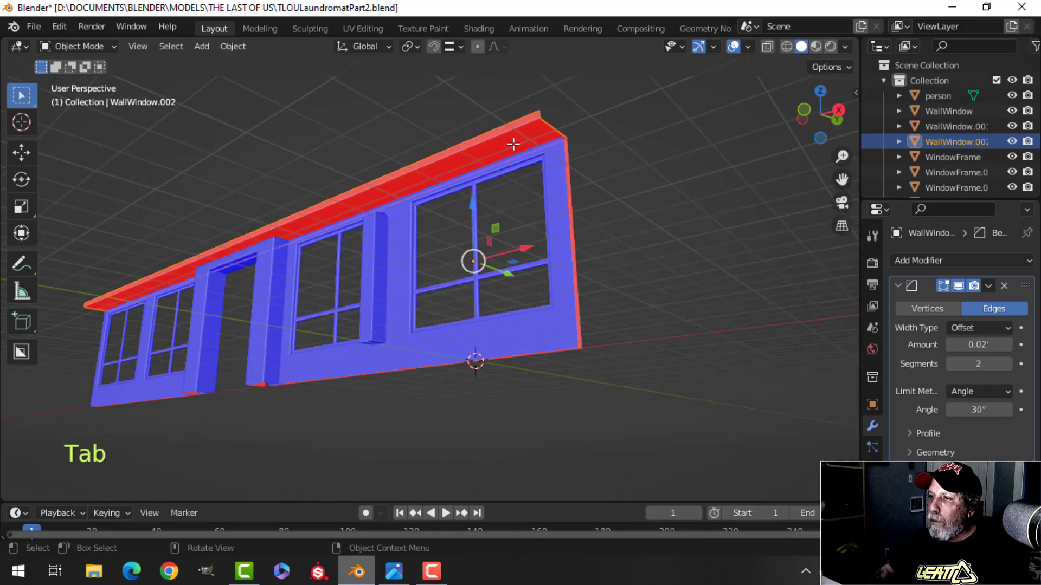
pyautogui.press('Tab')
pyautogui.press('a')
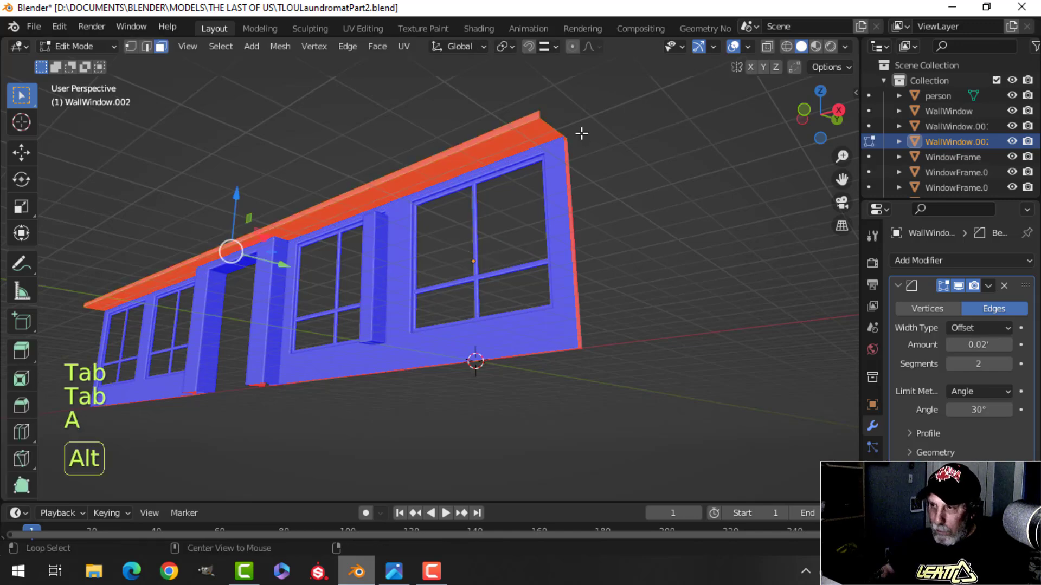
pyautogui.hotkey('alt', 'n')
pyautogui.click(581, 133)
pyautogui.press('Tab')
pyautogui.hotkey('alt', 'a')
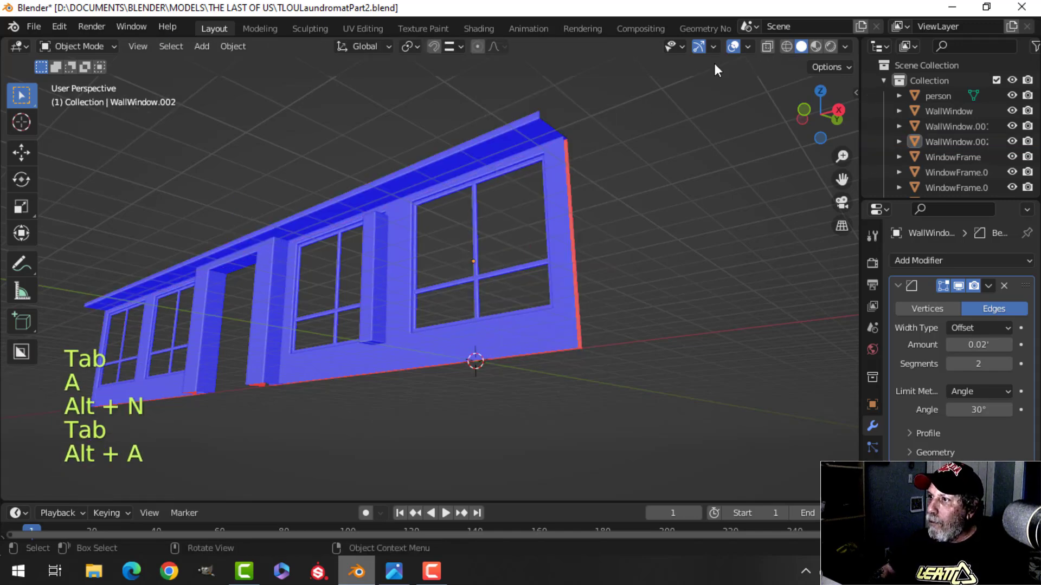
pyautogui.click(747, 47)
pyautogui.click(706, 326)
# - Rename the projecting entrance surround object to DoorArch
pyautogui.scroll(2, 504, 187)
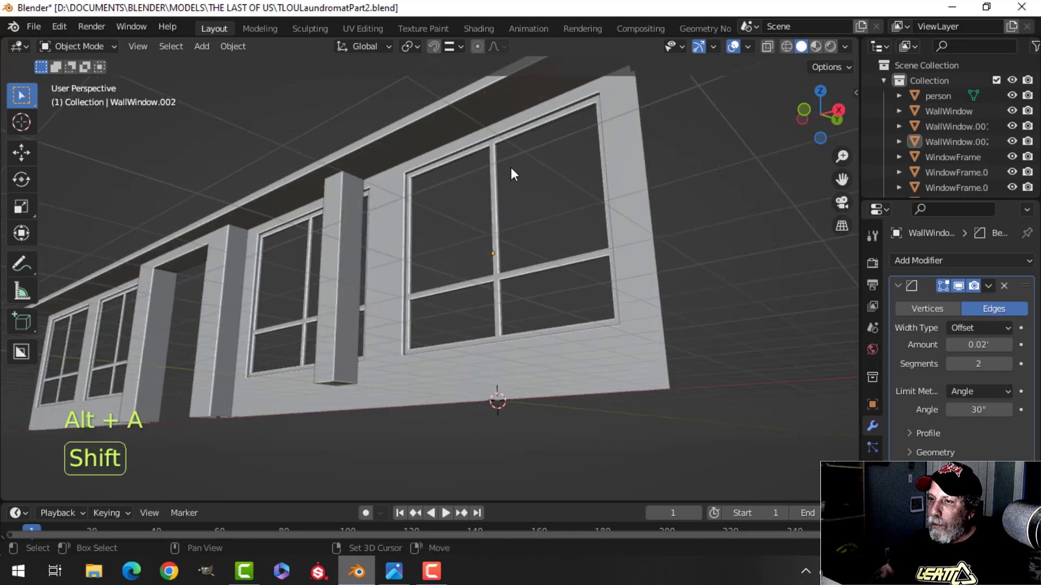
pyautogui.keyDown('shift'); pyautogui.moveTo(511, 170); pyautogui.dragTo(518, 175, button='middle'); pyautogui.keyUp('shift')
pyautogui.moveTo(518, 174)
pyautogui.mouseDown(button='middle')
pyautogui.moveTo(434, 204)
pyautogui.moveTo(523, 163)
pyautogui.mouseUp(button='middle')
pyautogui.scroll(2, 434, 204)
pyautogui.moveTo(523, 164); pyautogui.dragTo(391, 209, button='middle')
pyautogui.click(380, 182)
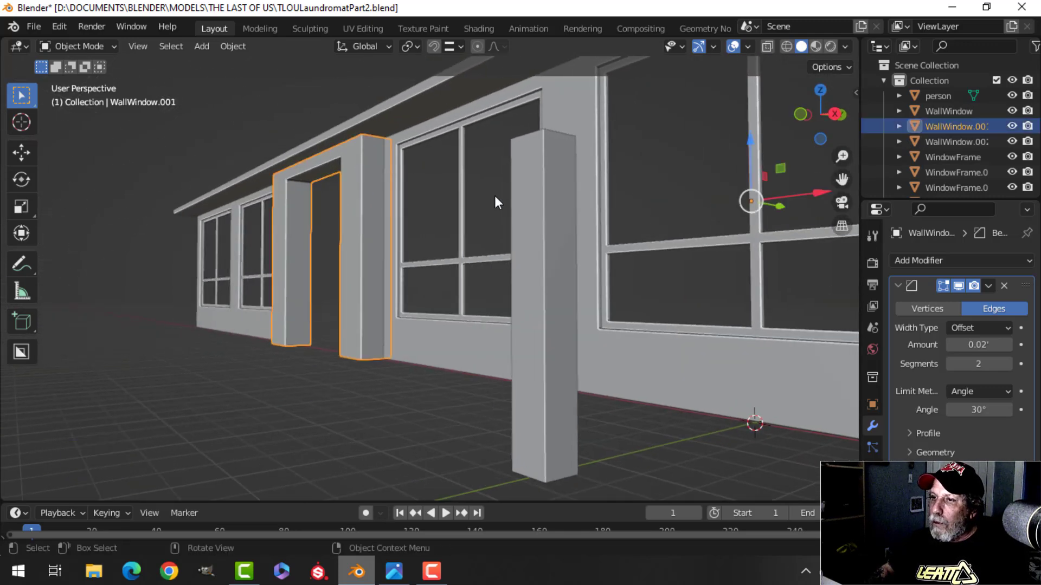
pyautogui.doubleClick(963, 126)
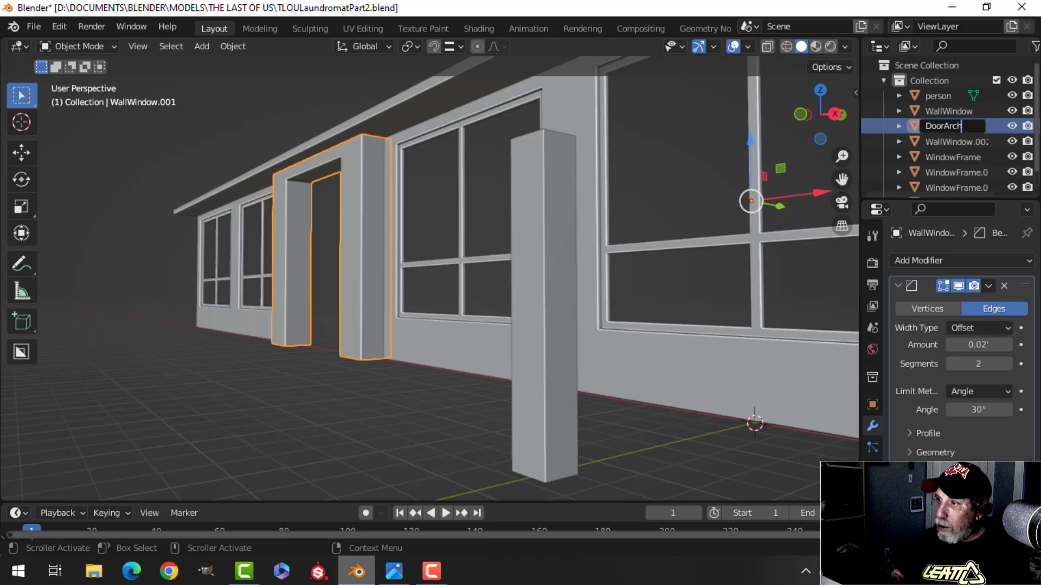
pyautogui.write('DoorArch')
pyautogui.press('Return')
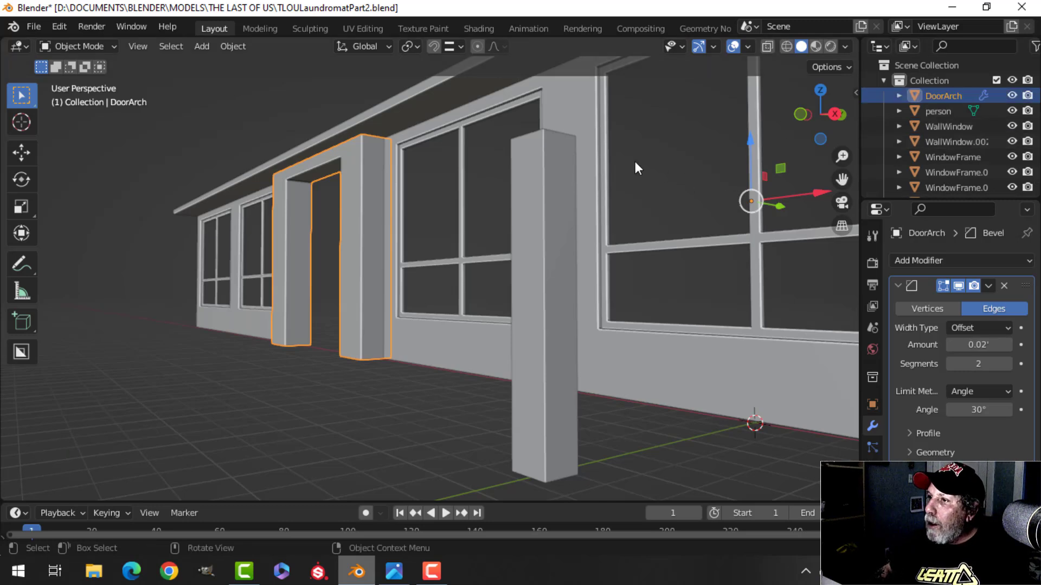
# - Check which objects make up the two nearest window frames and the overhead strip, and leave nothing selected
pyautogui.click(613, 137)
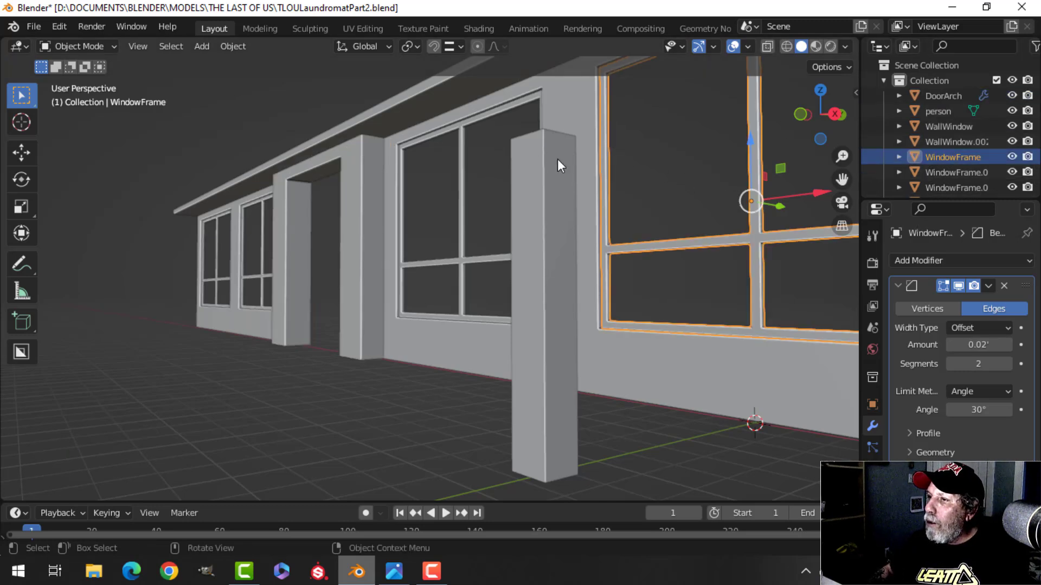
pyautogui.click(481, 121)
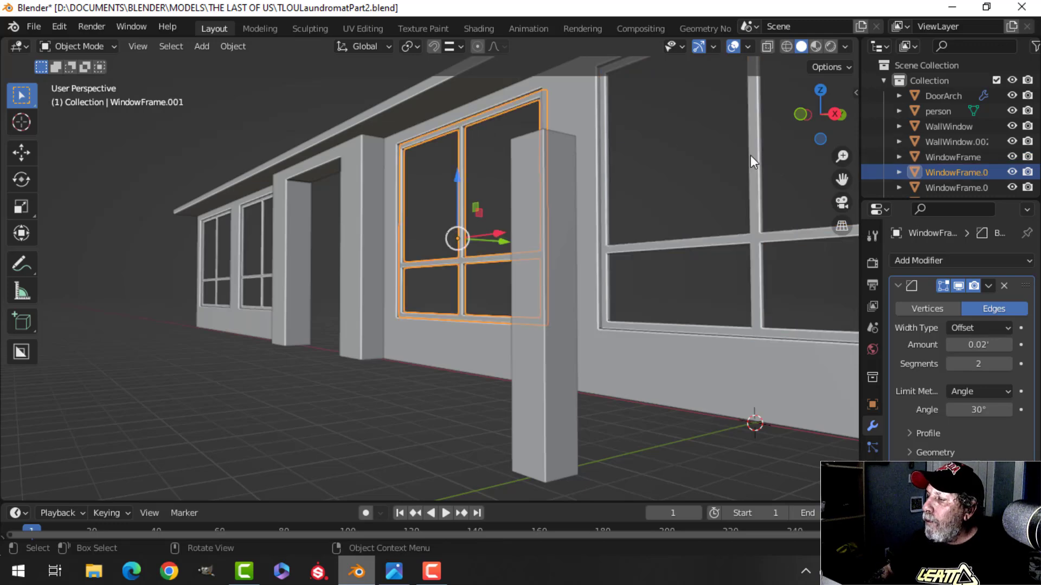
pyautogui.hotkey('alt', 'a')
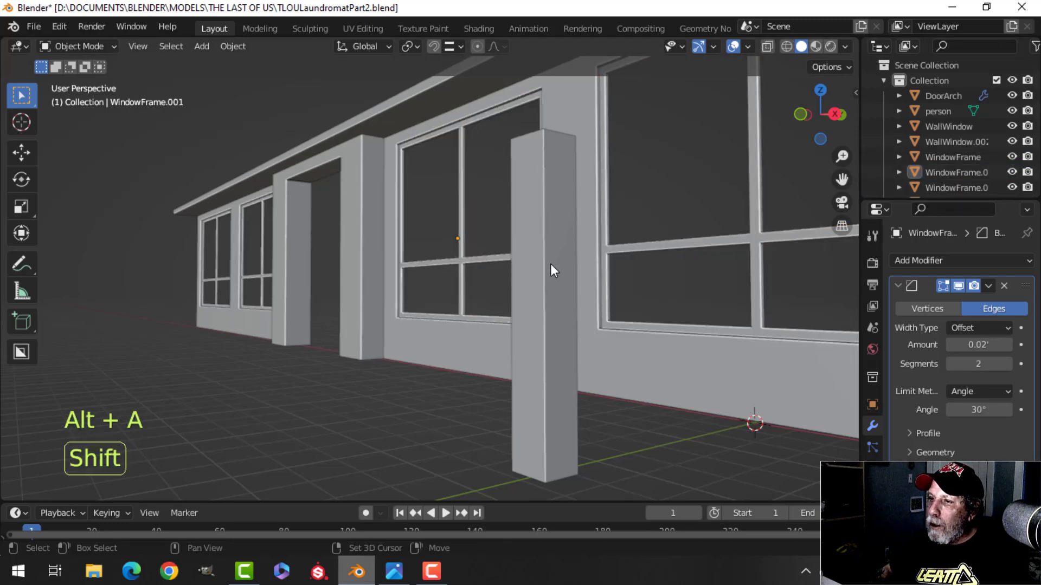
pyautogui.keyDown('shift'); pyautogui.moveTo(550, 263); pyautogui.dragTo(469, 145, button='middle'); pyautogui.keyUp('shift')
pyautogui.click(447, 93)
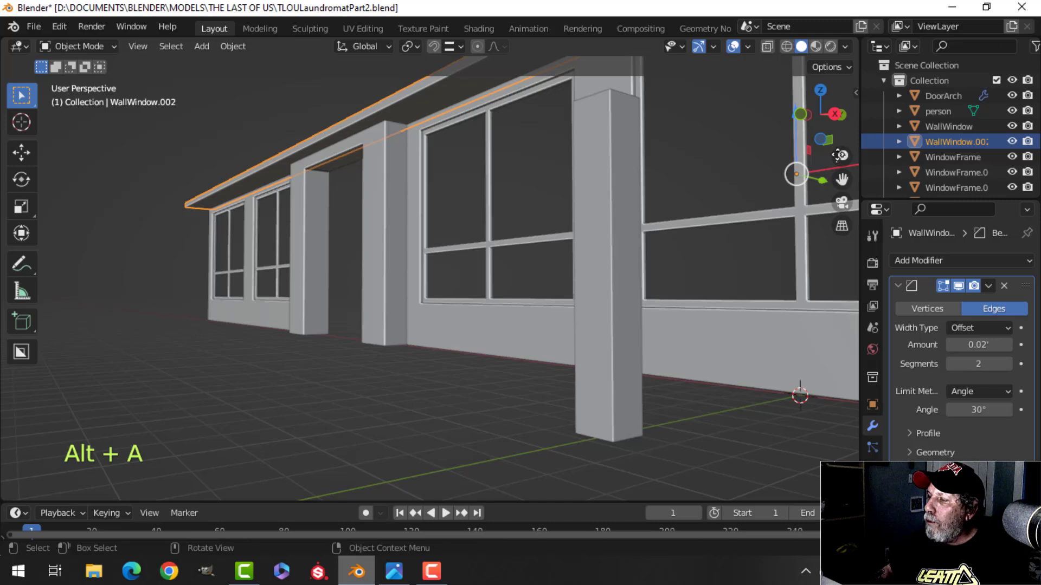
pyautogui.hotkey('alt', 'a')
# - Inspect the overhead strip from below and save the file
pyautogui.moveTo(470, 158); pyautogui.dragTo(512, 186, button='middle')
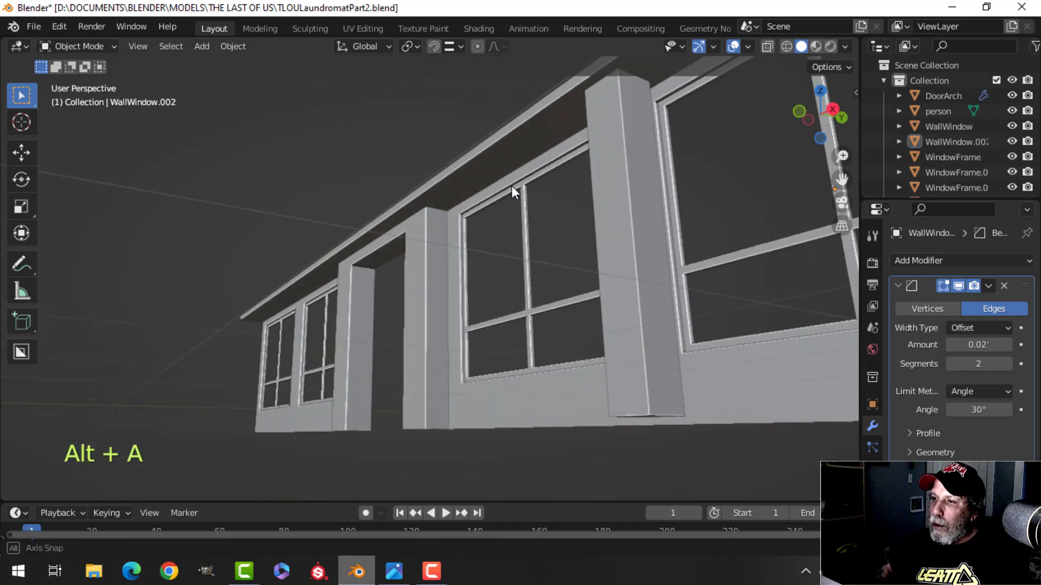
pyautogui.scroll(2, 571, 216)
pyautogui.keyDown('shift'); pyautogui.moveTo(571, 217); pyautogui.dragTo(504, 168, button='middle'); pyautogui.keyUp('shift')
pyautogui.hotkey('ctrl', 's')
# - Examine the entrance opening and compare it with the double doors and the window above them in the reference image TLOU_laundry.jpg
pyautogui.scroll(2, 623, 248)
pyautogui.keyDown('shift'); pyautogui.moveTo(373, 168); pyautogui.dragTo(742, 323, button='middle'); pyautogui.keyUp('shift')
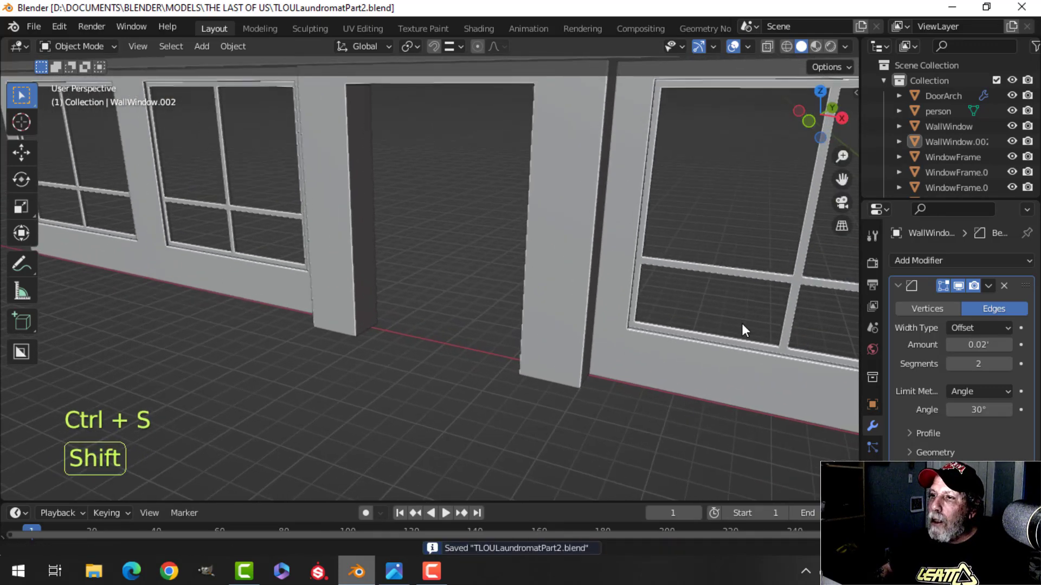
pyautogui.scroll(-2, 677, 322)
pyautogui.keyDown('shift'); pyautogui.moveTo(616, 321); pyautogui.dragTo(661, 331, button='middle'); pyautogui.keyUp('shift')
pyautogui.moveTo(661, 331); pyautogui.dragTo(565, 304, button='middle')
pyautogui.scroll(3, 756, 304)
pyautogui.keyDown('shift'); pyautogui.moveTo(510, 239); pyautogui.dragTo(448, 267, button='middle'); pyautogui.keyUp('shift')
pyautogui.scroll(3, 532, 276)
pyautogui.keyDown('shift'); pyautogui.moveTo(532, 277); pyautogui.dragTo(474, 171, button='middle'); pyautogui.keyUp('shift')
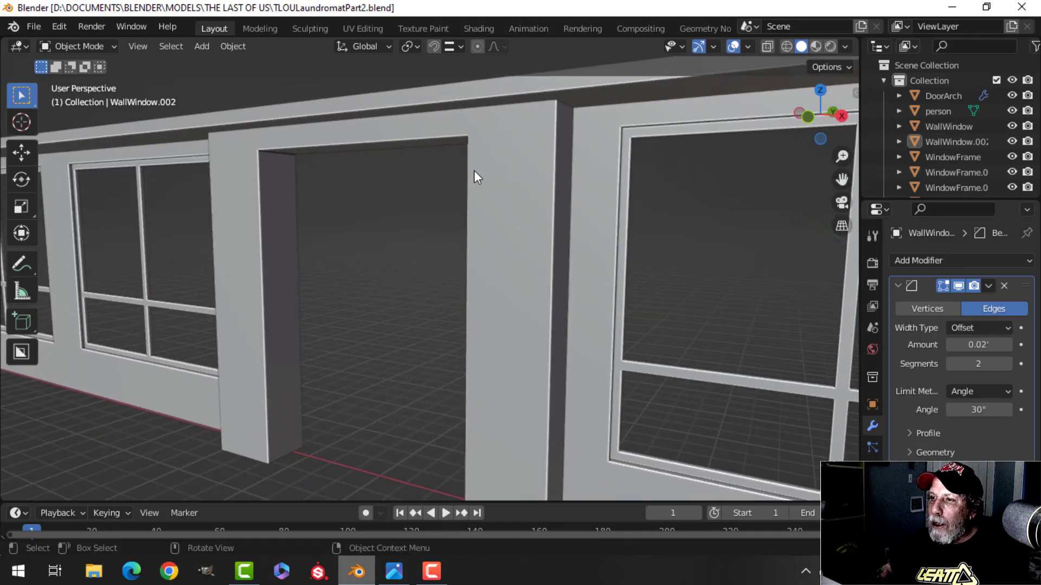
pyautogui.hotkey('alt', 'Tab')
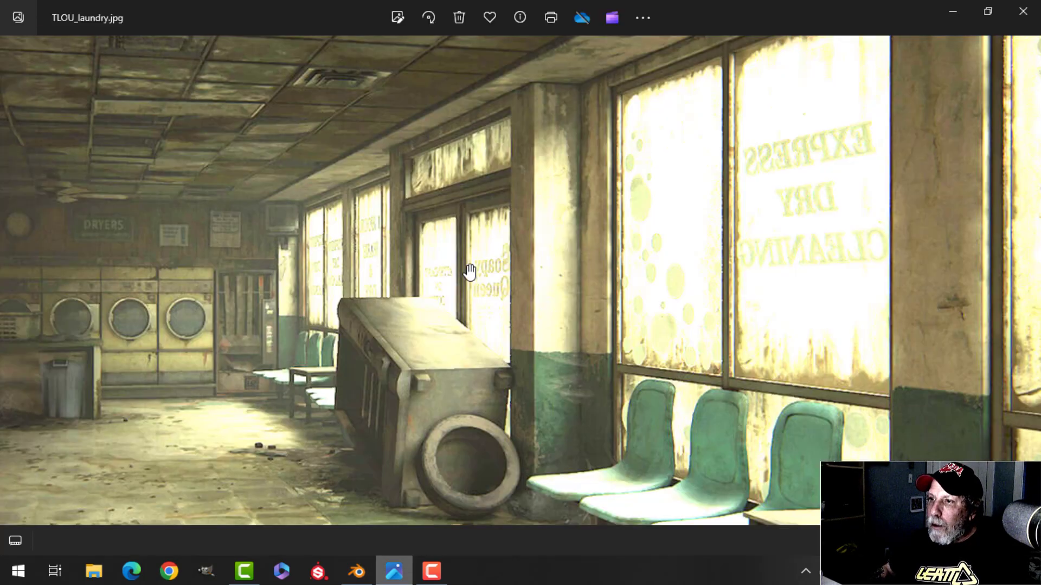
pyautogui.click(358, 572)
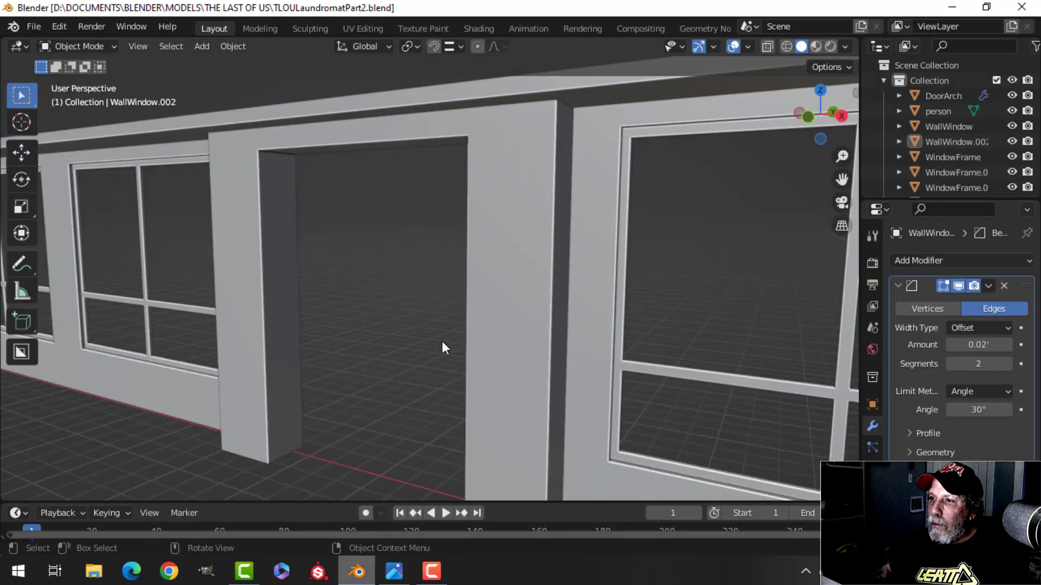
pyautogui.keyDown('shift'); pyautogui.moveTo(441, 341); pyautogui.dragTo(510, 233, button='middle'); pyautogui.keyUp('shift')
pyautogui.click(394, 572)
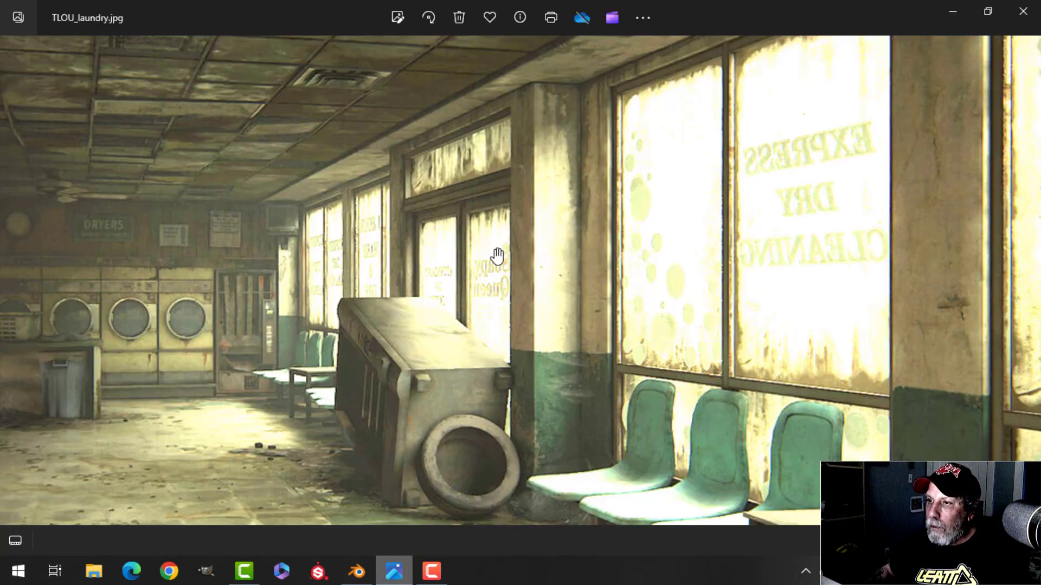
pyautogui.scroll(5, 454, 212)
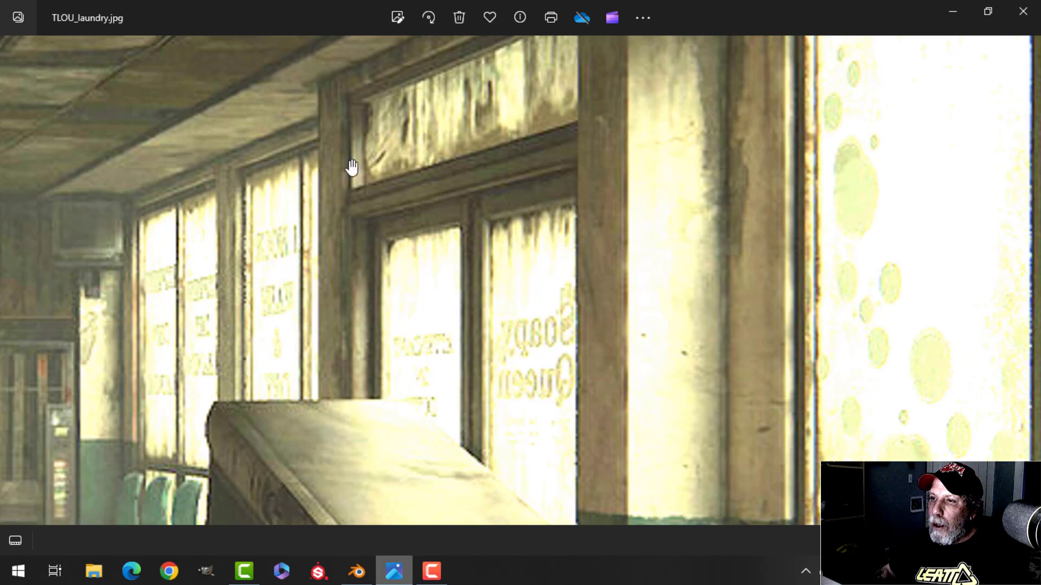
# - Duplicate the inner faces of DoorArch's opening and separate the copy into its own object
pyautogui.click(357, 571)
pyautogui.click(490, 244)
pyautogui.press('Tab')
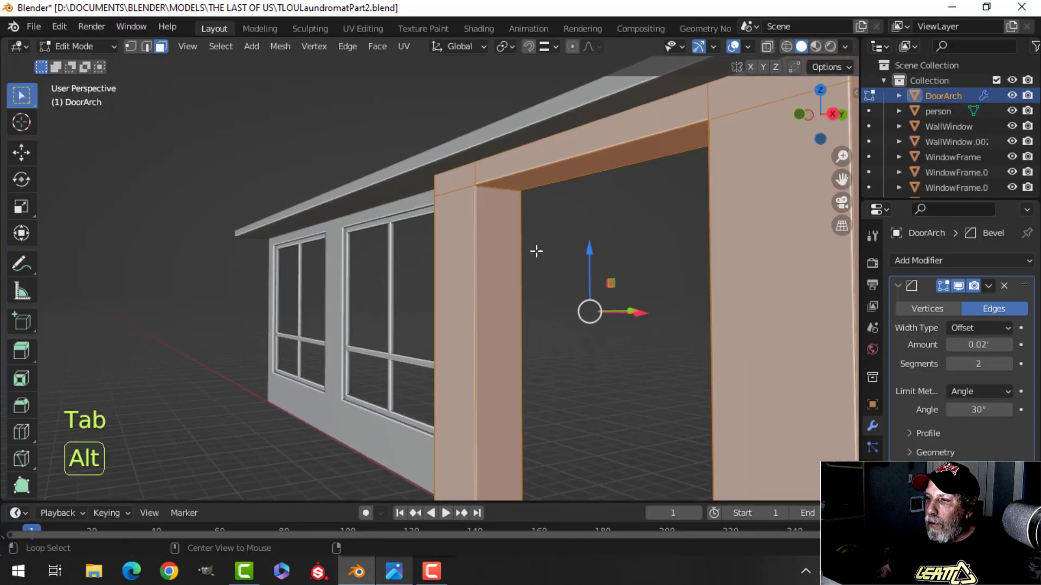
pyautogui.hotkey('alt', 'a')
pyautogui.keyDown('shift'); pyautogui.moveTo(536, 252); pyautogui.dragTo(699, 274, button='middle'); pyautogui.keyUp('shift')
pyautogui.keyDown('alt'); pyautogui.keyDown('shift'); pyautogui.click(505, 186); pyautogui.keyUp('shift'); pyautogui.keyUp('alt')
pyautogui.scroll(-2, 551, 216)
pyautogui.scroll(-2, 298, 238)
pyautogui.moveTo(297, 238); pyautogui.dragTo(439, 220, button='middle')
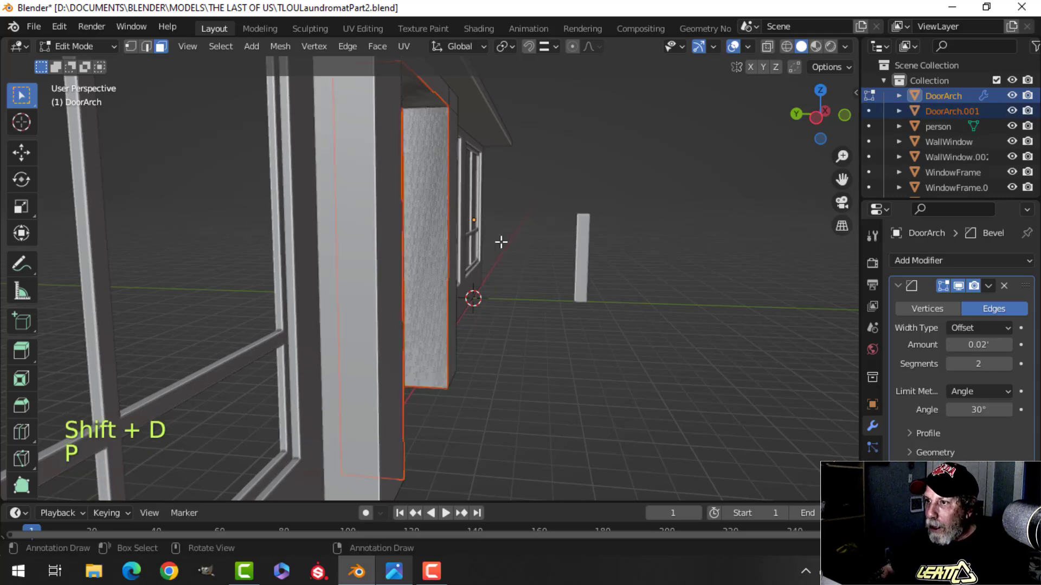
# - Scale the whole separated opening strip along Y to about 0.56 to make it narrower than the arch's depth
pyautogui.press('Tab')
pyautogui.click(432, 193)
pyautogui.press('Tab')
pyautogui.keyDown('shift'); pyautogui.moveTo(516, 193); pyautogui.dragTo(519, 263, button='middle'); pyautogui.keyUp('shift')
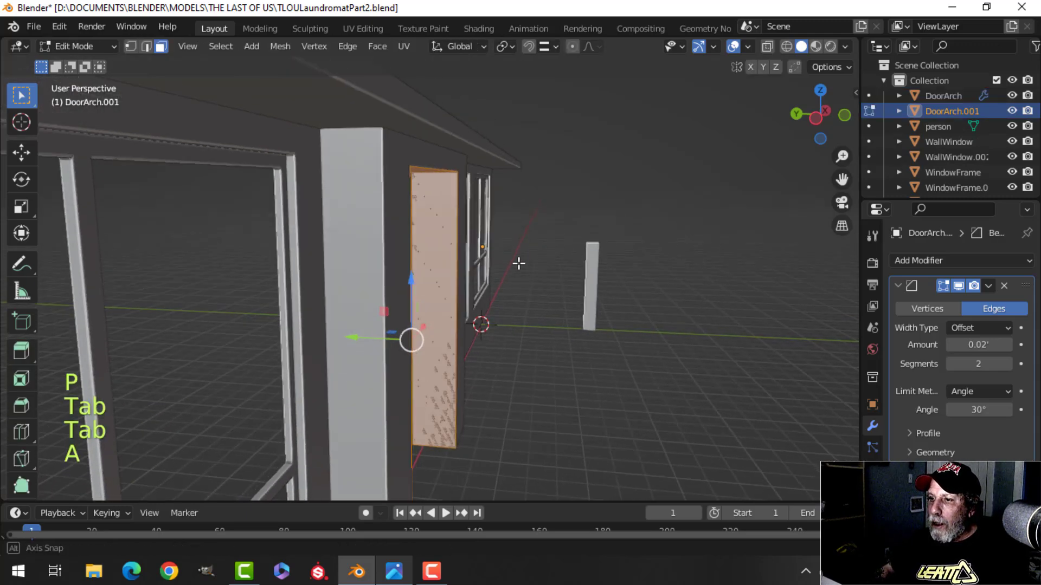
pyautogui.press('s')
pyautogui.press('y')
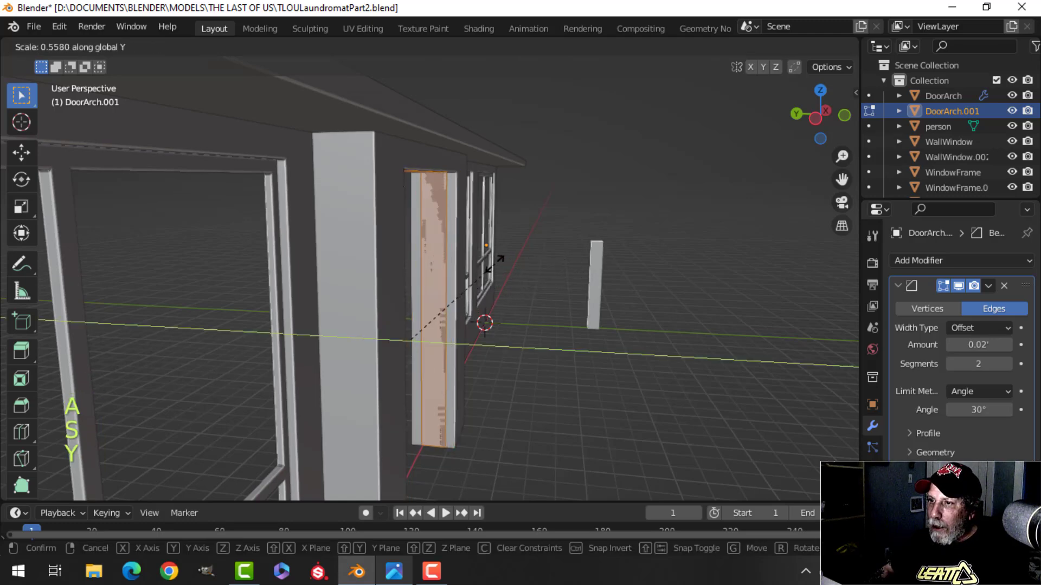
pyautogui.click(493, 266)
pyautogui.moveTo(551, 250); pyautogui.dragTo(485, 219, button='middle')
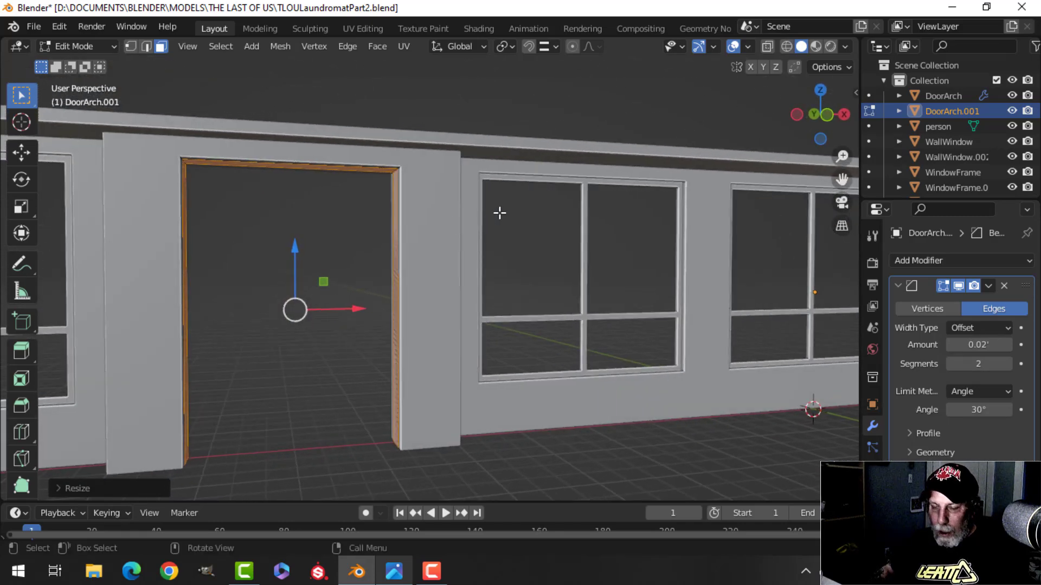
pyautogui.press('r')
pyautogui.click(493, 212)
pyautogui.hotkey('alt', 's')
pyautogui.press('shift')
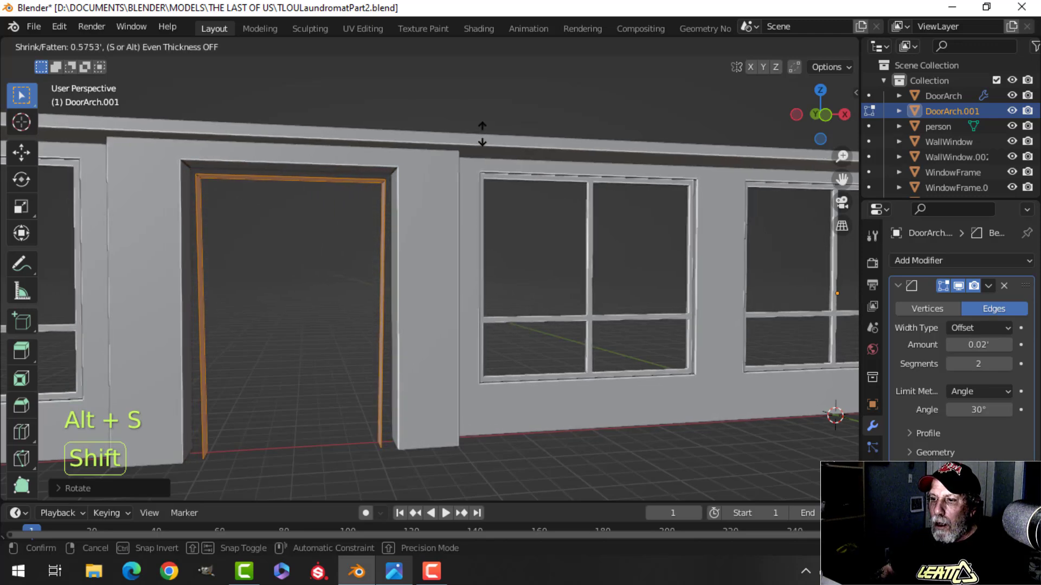
pyautogui.press('Escape')
pyautogui.moveTo(457, 174); pyautogui.dragTo(498, 208, button='middle')
pyautogui.hotkey('ctrl', 'z')
pyautogui.hotkey('ctrl', 'z')
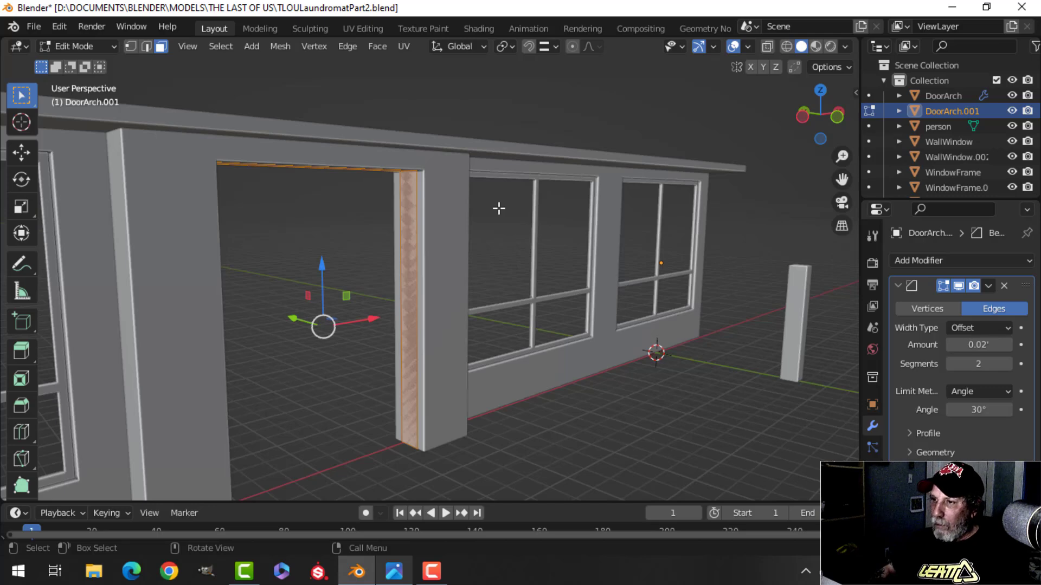
# - In front wireframe view, lower the top of the opening strip along Z, leaving room above it for the transom window
pyautogui.press('Tab')
pyautogui.press('KP_1')
pyautogui.press('Tab')
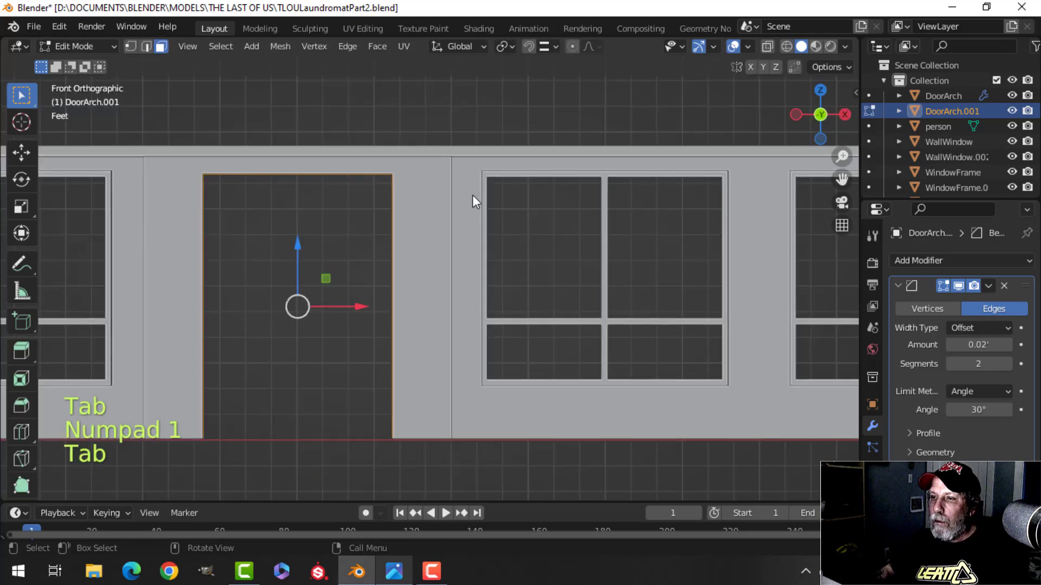
pyautogui.press('z')
pyautogui.click(326, 198)
pyautogui.hotkey('alt', 'a')
pyautogui.press('b')
pyautogui.moveTo(166, 138); pyautogui.dragTo(412, 223)
pyautogui.moveTo(297, 116); pyautogui.dragTo(299, 133)
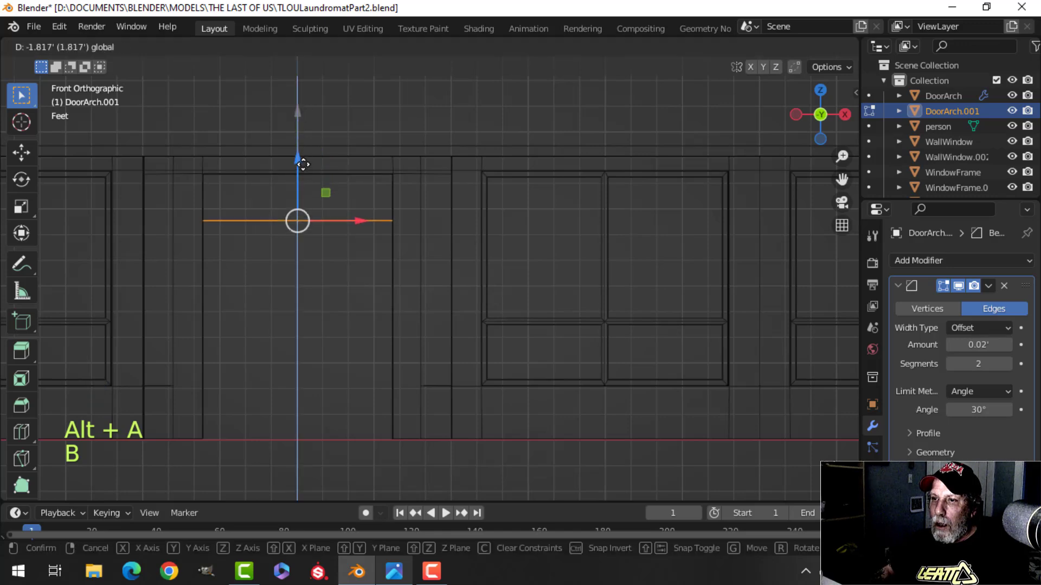
pyautogui.moveTo(307, 173); pyautogui.dragTo(307, 173)
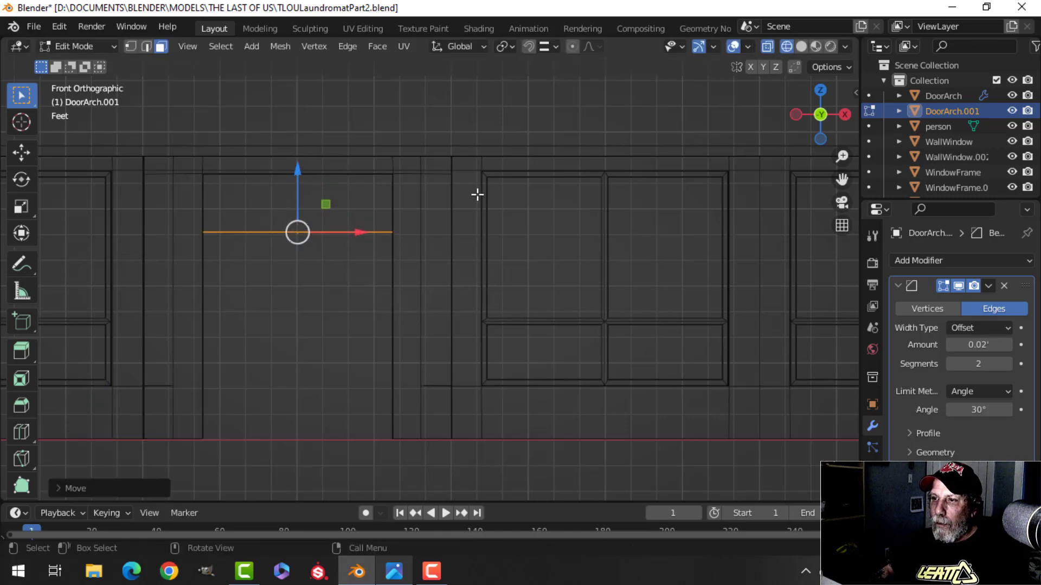
# - Extrude the whole strip and shrink/fatten it inward about 0.54 ft to form a solid door frame
pyautogui.press('z')
pyautogui.click(587, 195)
pyautogui.scroll(-2, 444, 216)
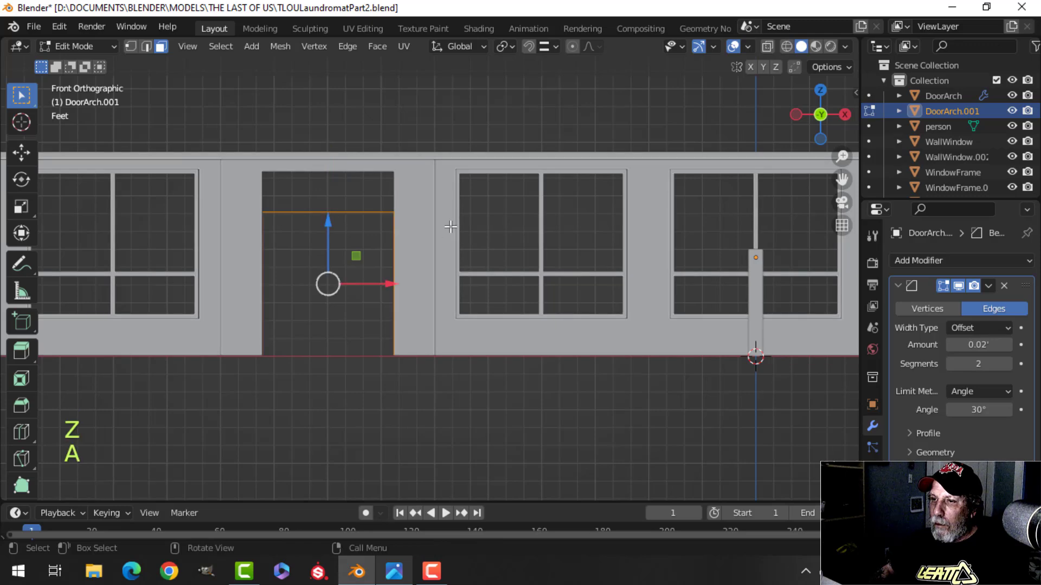
pyautogui.moveTo(445, 216); pyautogui.dragTo(514, 224, button='middle')
pyautogui.scroll(2, 506, 246)
pyautogui.press('e')
pyautogui.hotkey('alt', 's')
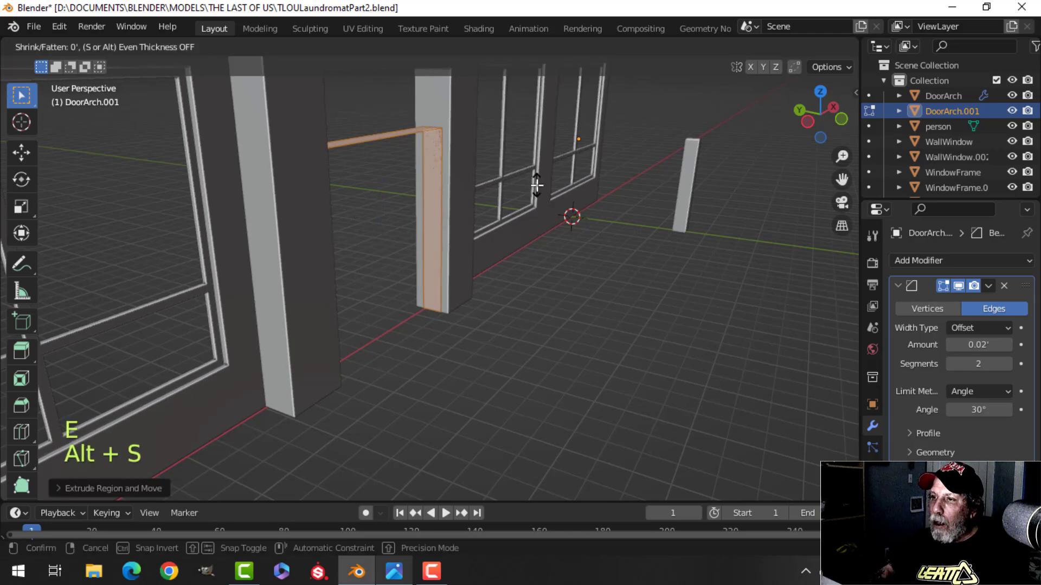
pyautogui.press('shift')
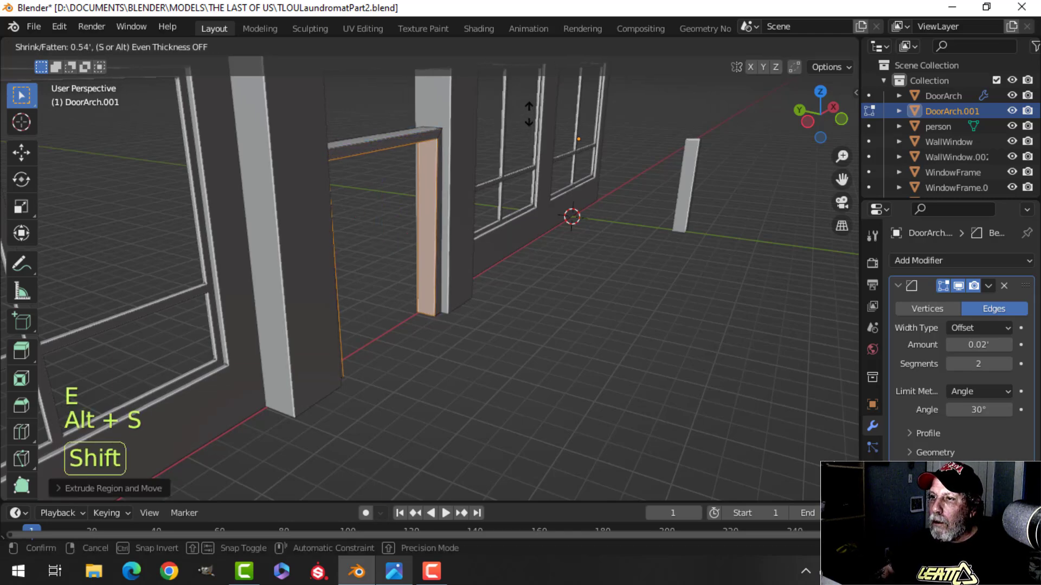
pyautogui.click(528, 114)
pyautogui.scroll(4, 397, 179)
pyautogui.moveTo(397, 179); pyautogui.dragTo(516, 225, button='middle')
pyautogui.scroll(-3, 353, 171)
pyautogui.press('KP_1')
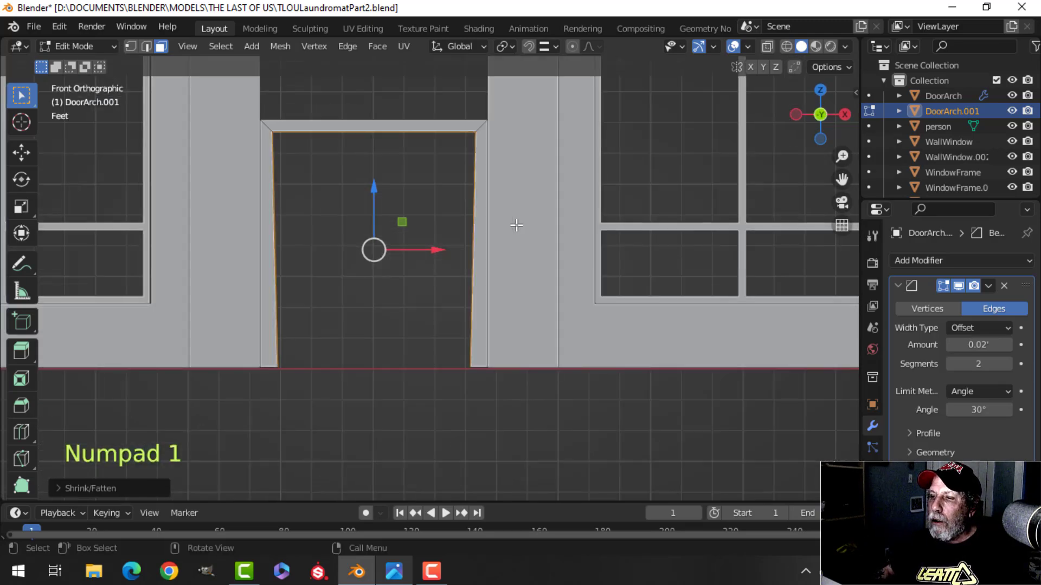
# - Straighten the slanted inner edge of the right door jamb by scaling its vertices to 0 along X in wireframe
pyautogui.hotkey('alt', 'a')
pyautogui.press('z')
pyautogui.click(360, 219)
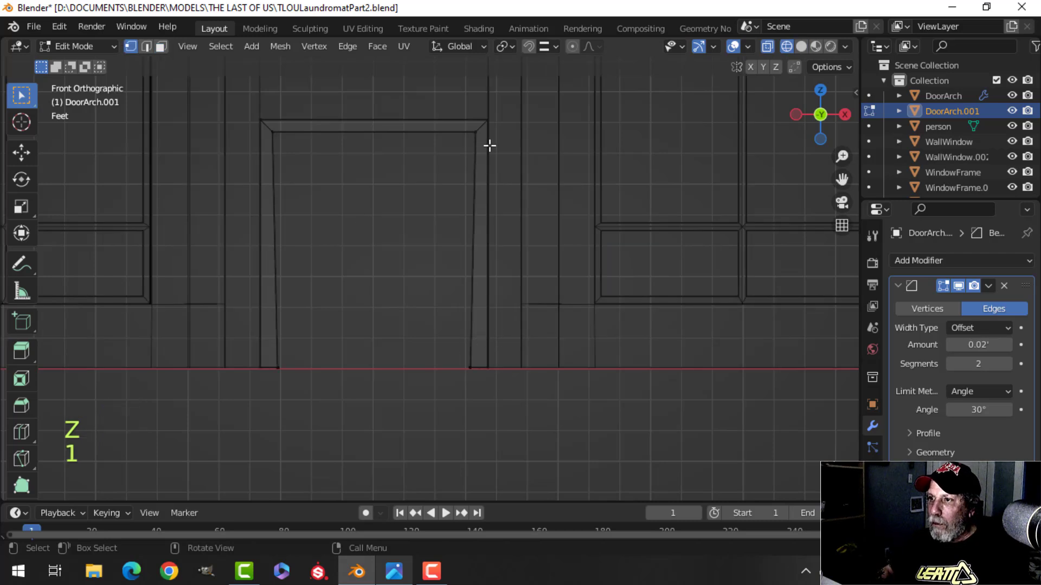
pyautogui.press('b')
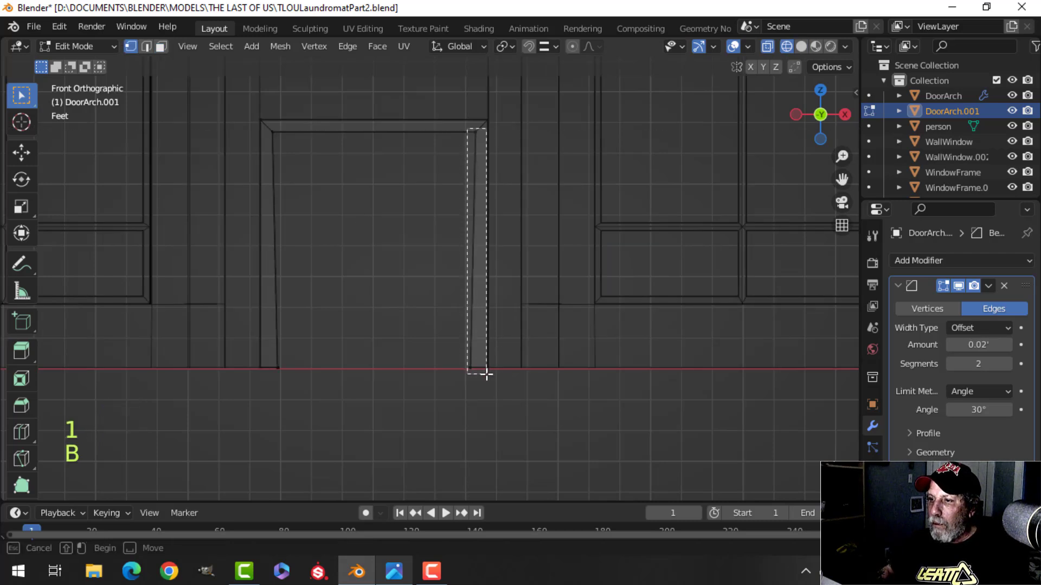
pyautogui.moveTo(483, 382); pyautogui.dragTo(484, 383)
pyautogui.press('s')
pyautogui.press('x')
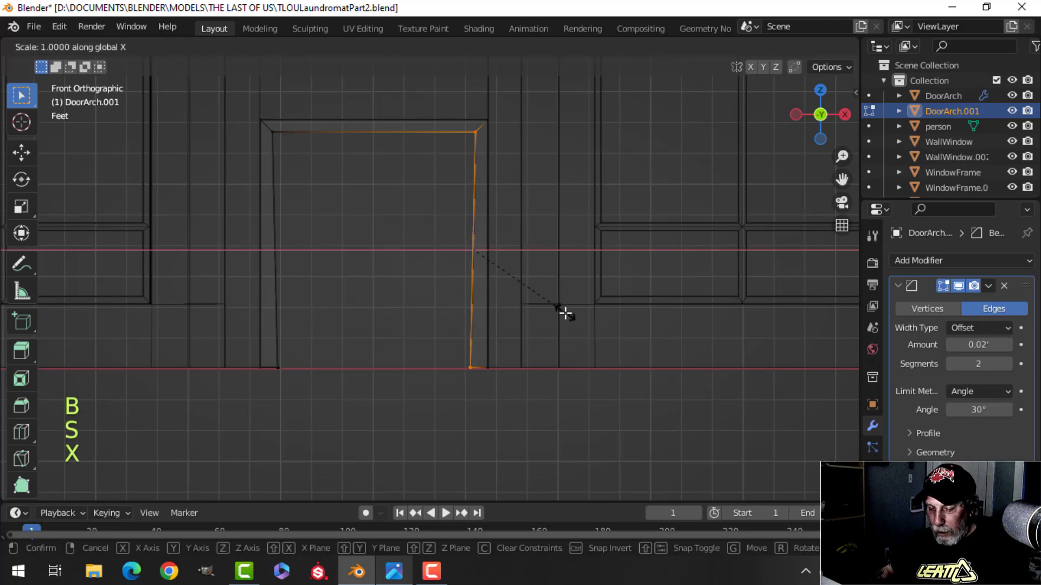
pyautogui.click(564, 313)
# - Straighten the left door jamb's inner edge by scaling its vertices to 0 along X, and return to solid Object Mode
pyautogui.hotkey('alt', 'a')
pyautogui.press('b')
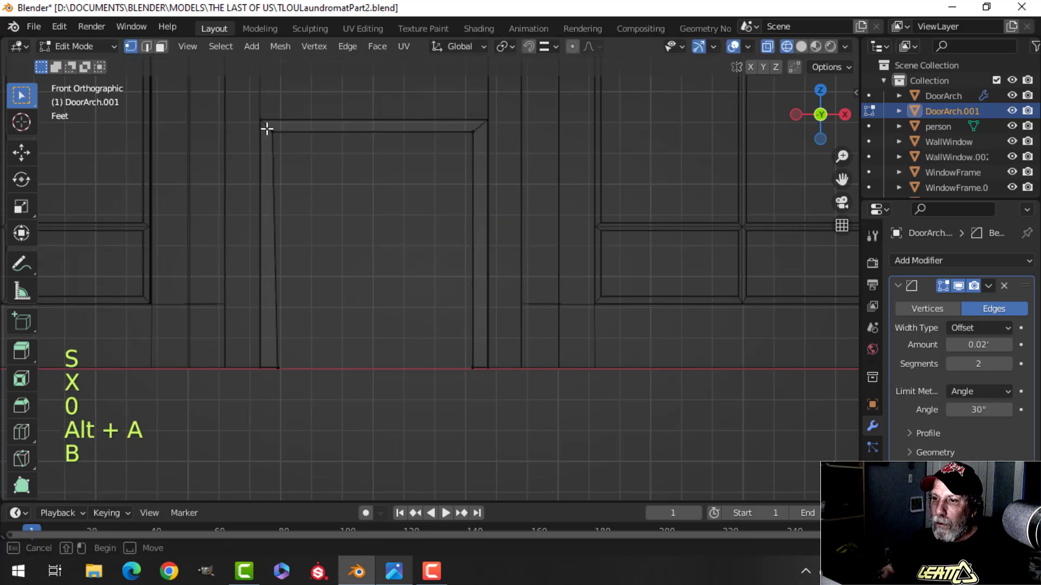
pyautogui.moveTo(266, 124); pyautogui.dragTo(304, 401)
pyautogui.press('s')
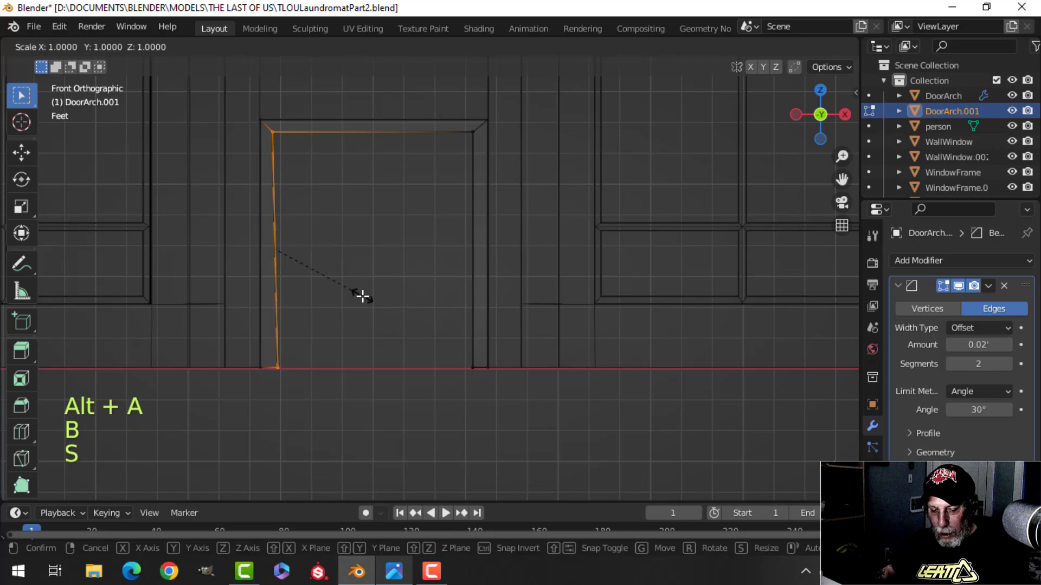
pyautogui.press('x')
pyautogui.click(363, 296)
pyautogui.hotkey('alt', 'a')
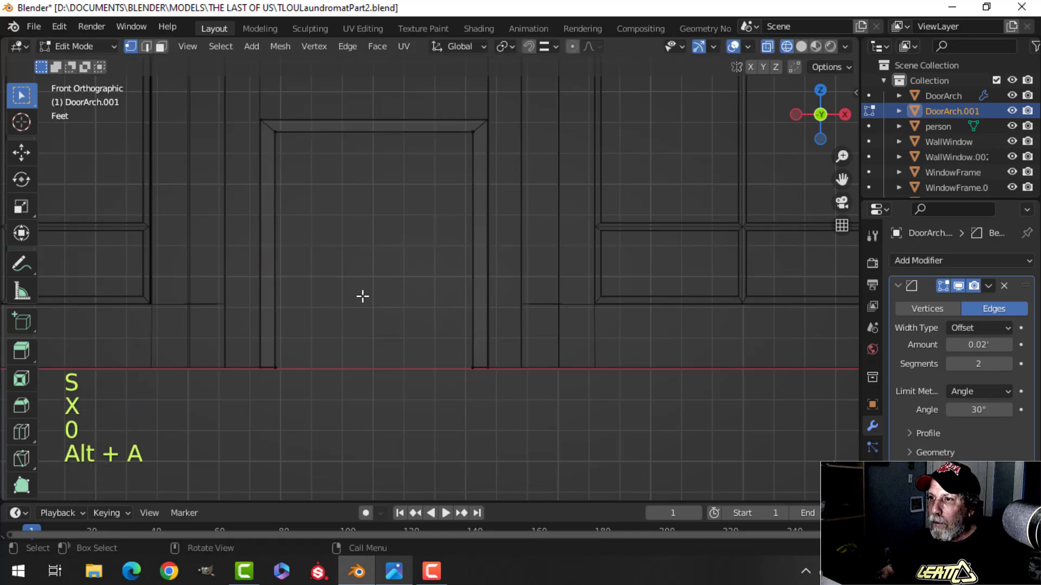
pyautogui.press('z')
pyautogui.click(481, 291)
pyautogui.press('Tab')
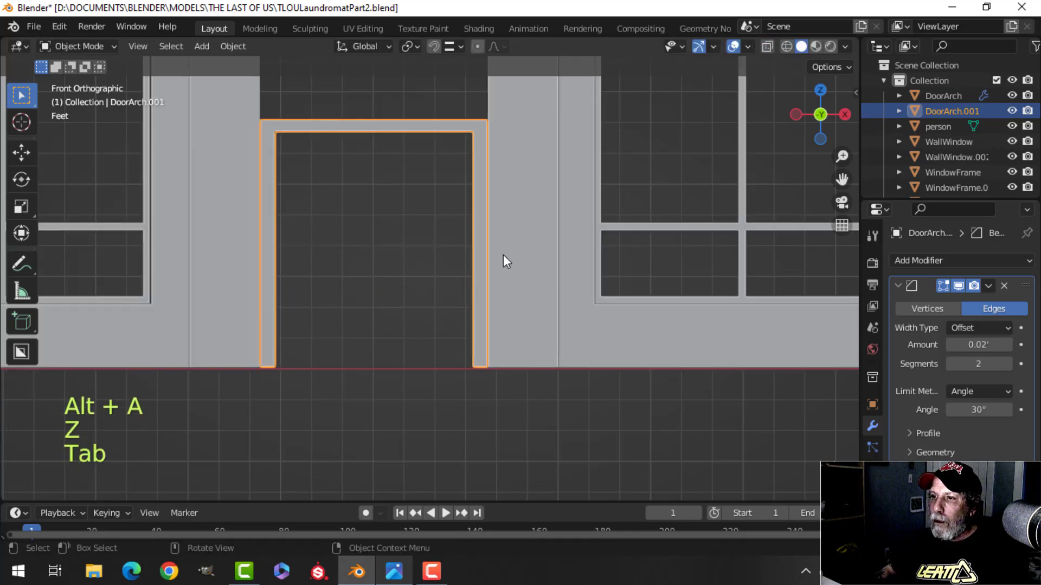
# - Delete the bottom end faces of both door frame jambs and leave nothing selected
pyautogui.hotkey('alt', 'a')
pyautogui.moveTo(503, 254); pyautogui.dragTo(459, 276, button='middle')
pyautogui.scroll(-1, 343, 297)
pyautogui.moveTo(343, 297); pyautogui.dragTo(334, 281, button='middle')
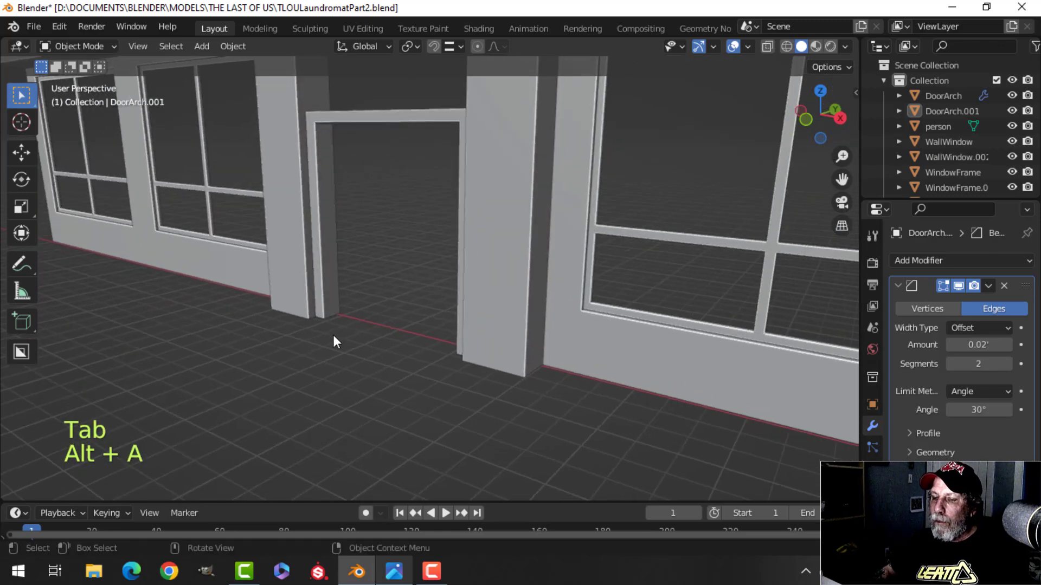
pyautogui.moveTo(333, 335); pyautogui.dragTo(274, 249, button='middle')
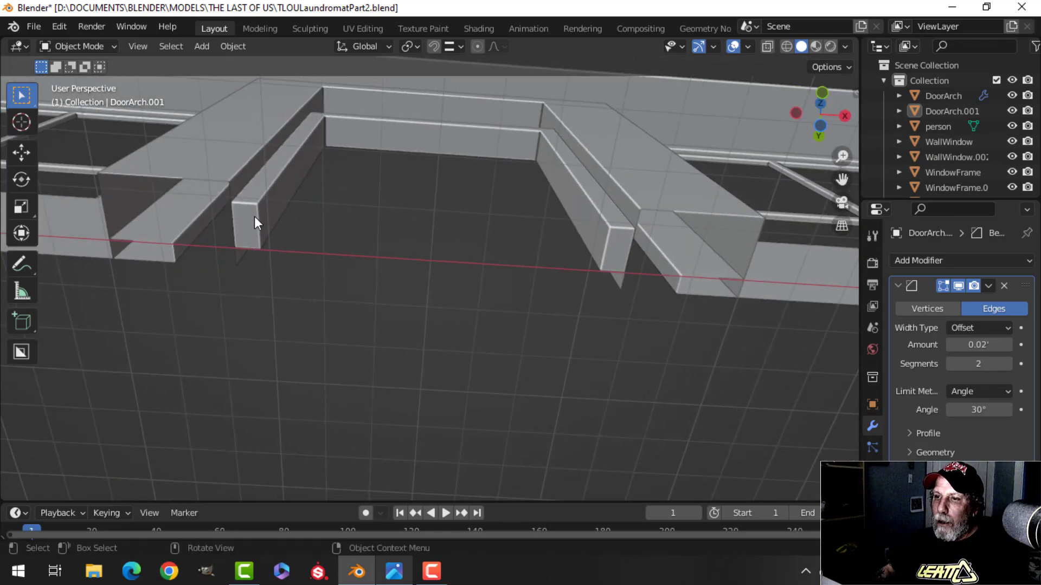
pyautogui.press('Tab')
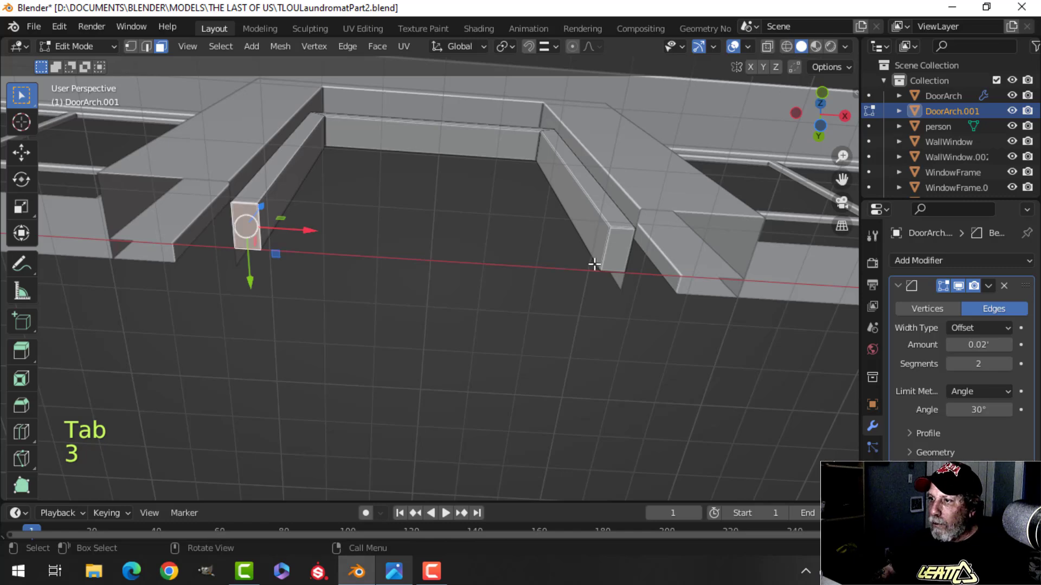
pyautogui.press('x')
pyautogui.click(619, 248)
pyautogui.moveTo(619, 248); pyautogui.dragTo(441, 271, button='middle')
pyautogui.press('Tab')
pyautogui.hotkey('alt', 'a')
pyautogui.scroll(4, 442, 268)
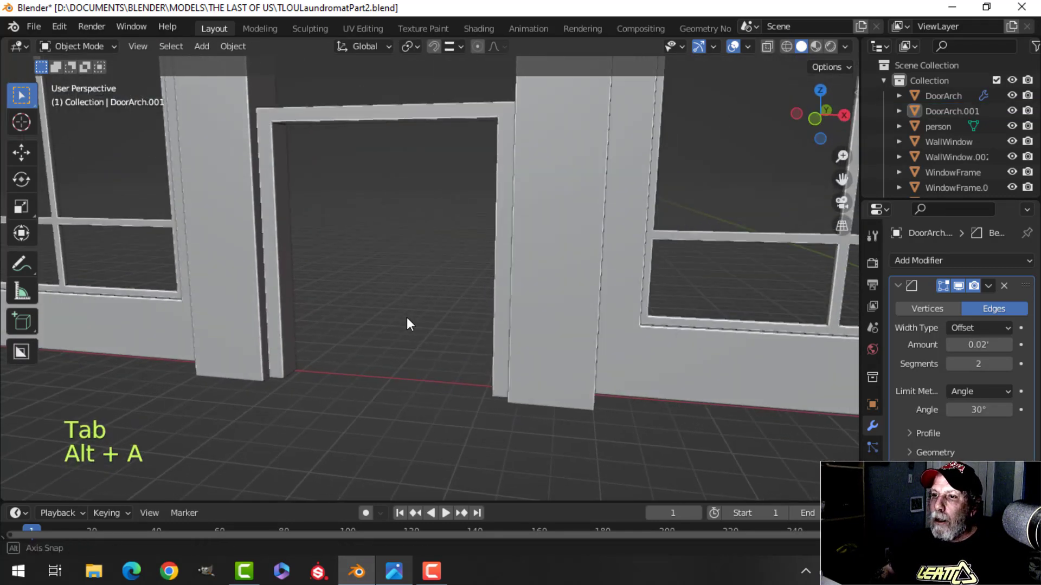
# - Check the entrance in TLOU_laundry.jpg, and move the person block along X and Y into the doorway as a scale reference
pyautogui.click(402, 576)
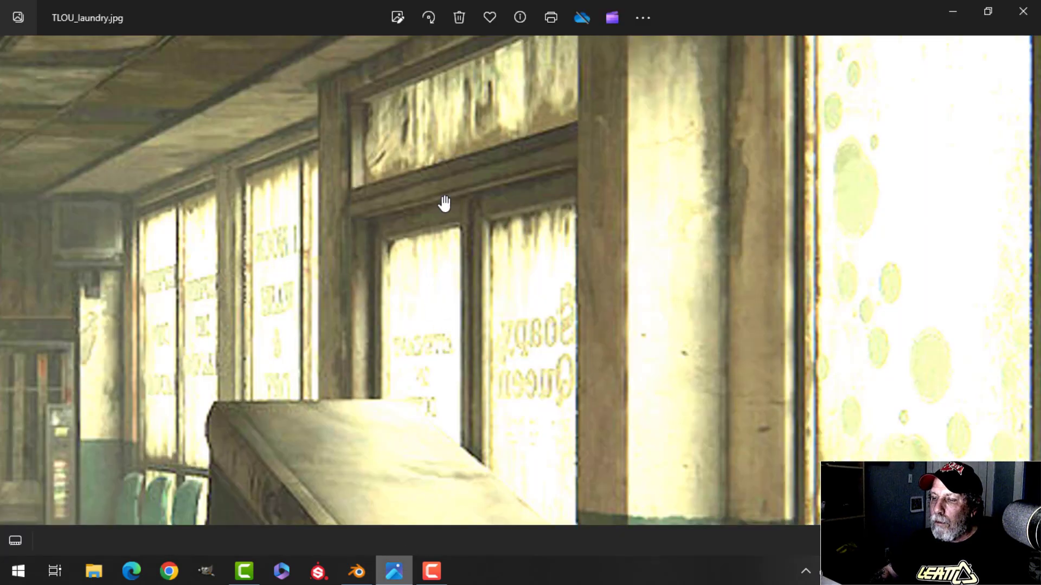
pyautogui.scroll(-5, 483, 329)
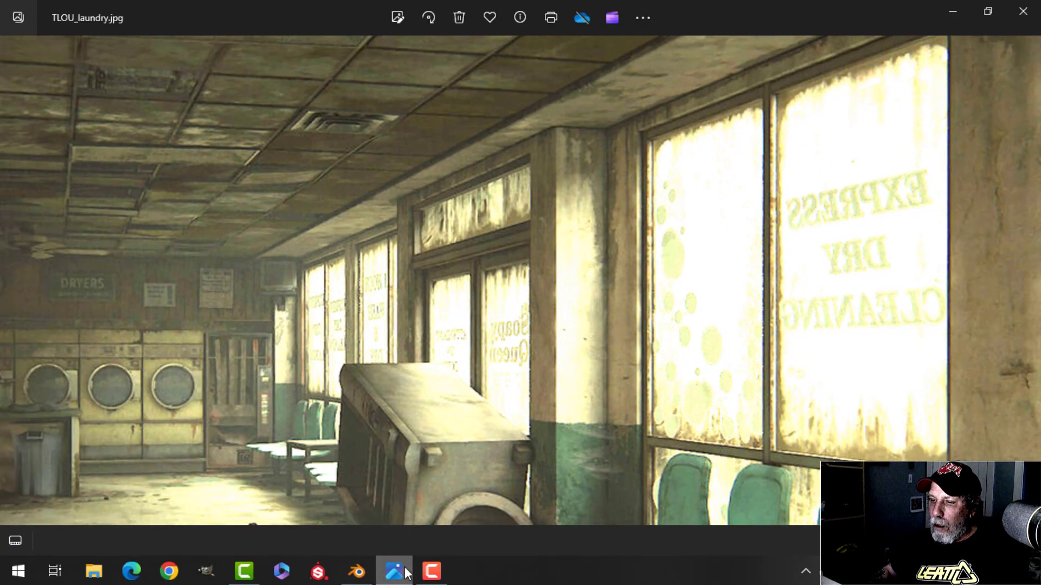
pyautogui.click(356, 573)
pyautogui.keyDown('shift'); pyautogui.moveTo(499, 224); pyautogui.dragTo(420, 233, button='middle'); pyautogui.keyUp('shift')
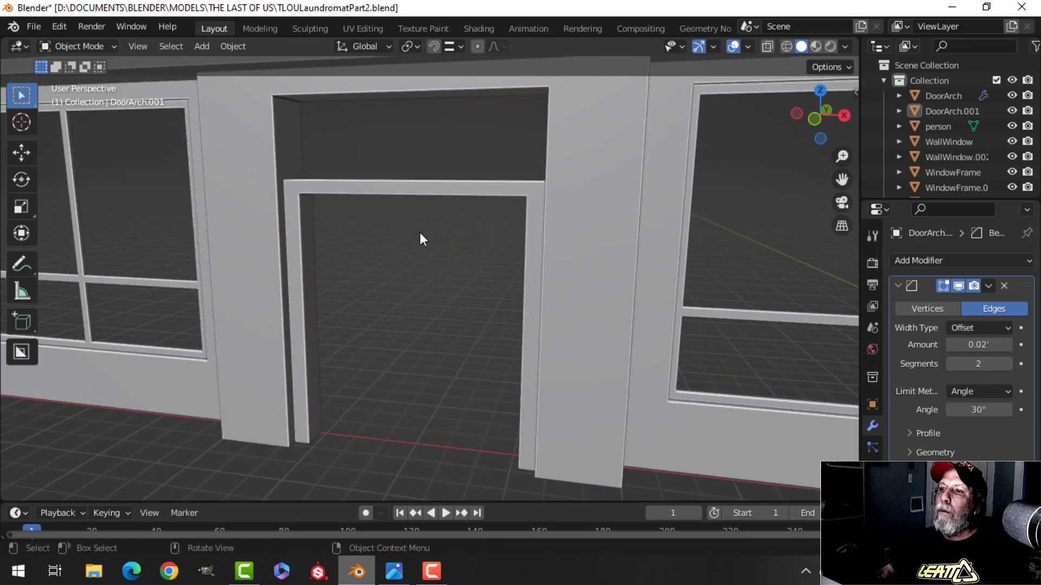
pyautogui.scroll(-6, 598, 269)
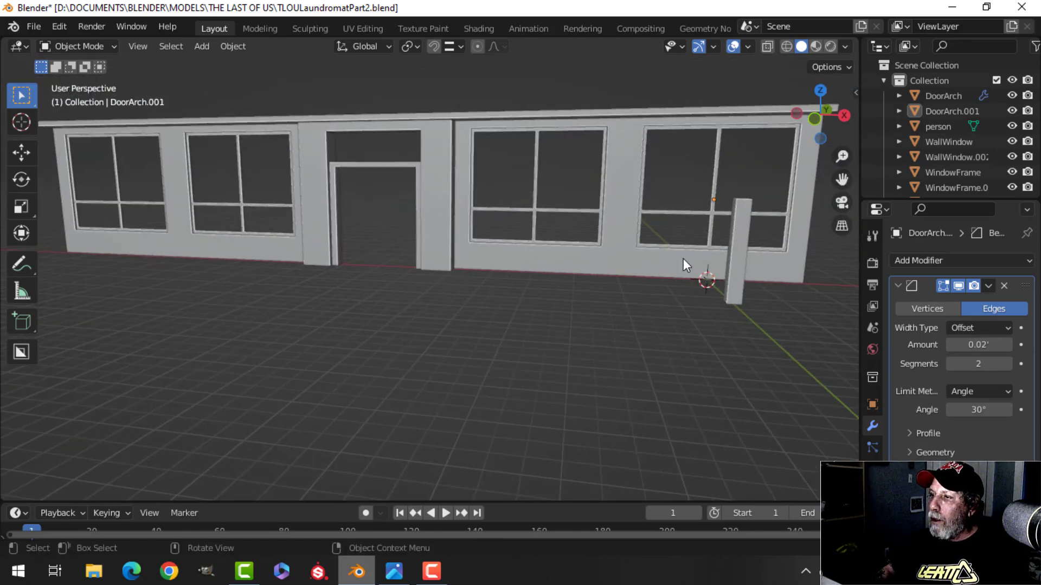
pyautogui.click(743, 239)
pyautogui.moveTo(810, 310); pyautogui.dragTo(499, 284)
pyautogui.moveTo(499, 284); pyautogui.dragTo(542, 328, button='middle')
pyautogui.press('g')
pyautogui.press('y')
pyautogui.click(424, 210)
# - Examine the person block in the doorway and compare the frame's proportions with the double doors in TLOU_laundry.jpg
pyautogui.scroll(3, 441, 282)
pyautogui.scroll(-3, 509, 330)
pyautogui.scroll(1, 500, 310)
pyautogui.scroll(4, 392, 330)
pyautogui.scroll(2, 401, 321)
pyautogui.click(394, 575)
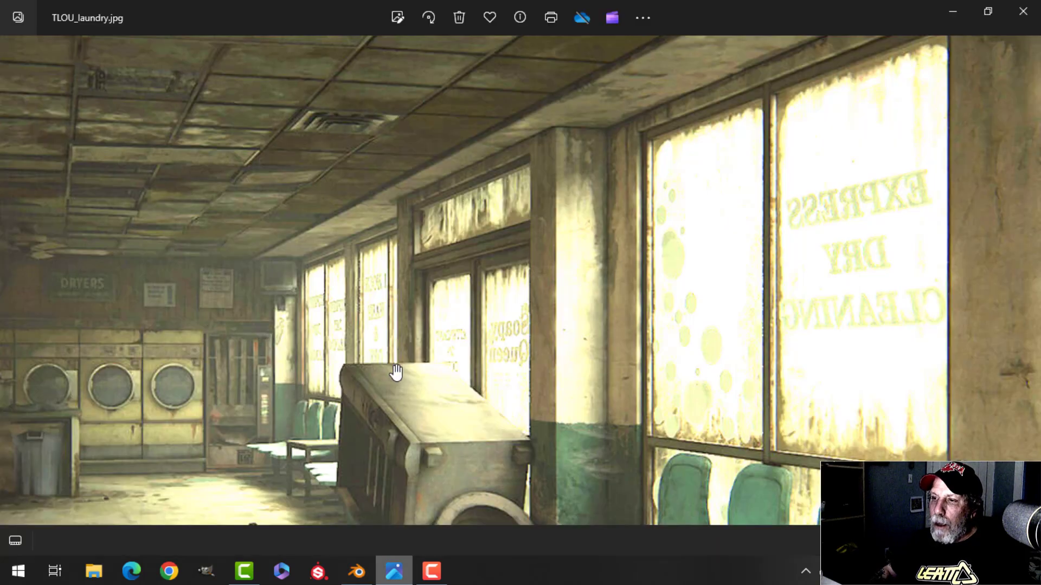
pyautogui.scroll(5, 430, 315)
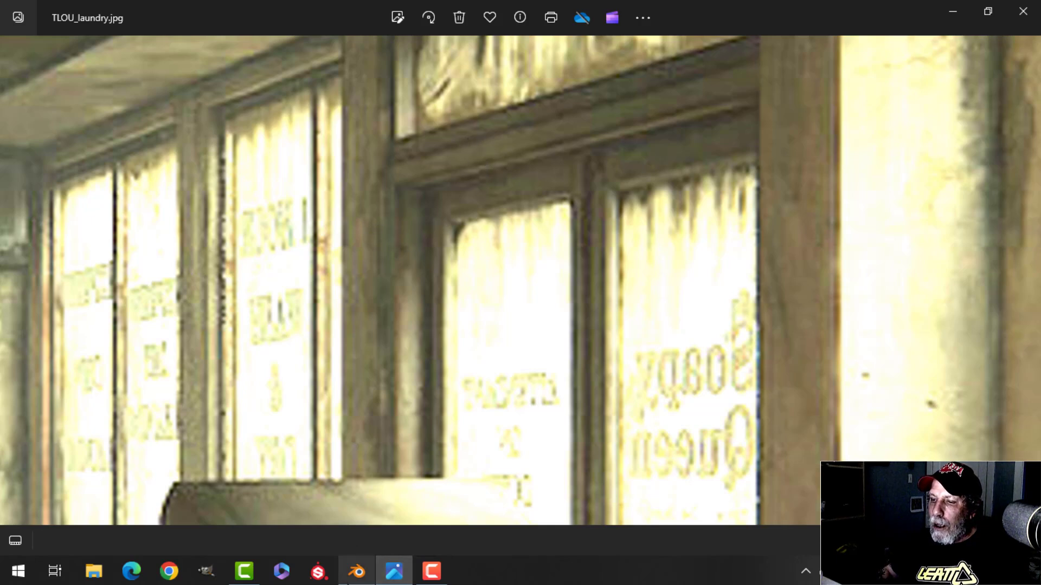
# - Back in Blender, widen the whole door frame along X to about 1.016 so it meets the arch's sides
pyautogui.hotkey('alt', 'Tab')
pyautogui.click(454, 211)
pyautogui.keyDown('shift'); pyautogui.moveTo(600, 344); pyautogui.dragTo(551, 307, button='middle'); pyautogui.keyUp('shift')
pyautogui.scroll(-3, 517, 306)
pyautogui.press('Tab')
pyautogui.press('a')
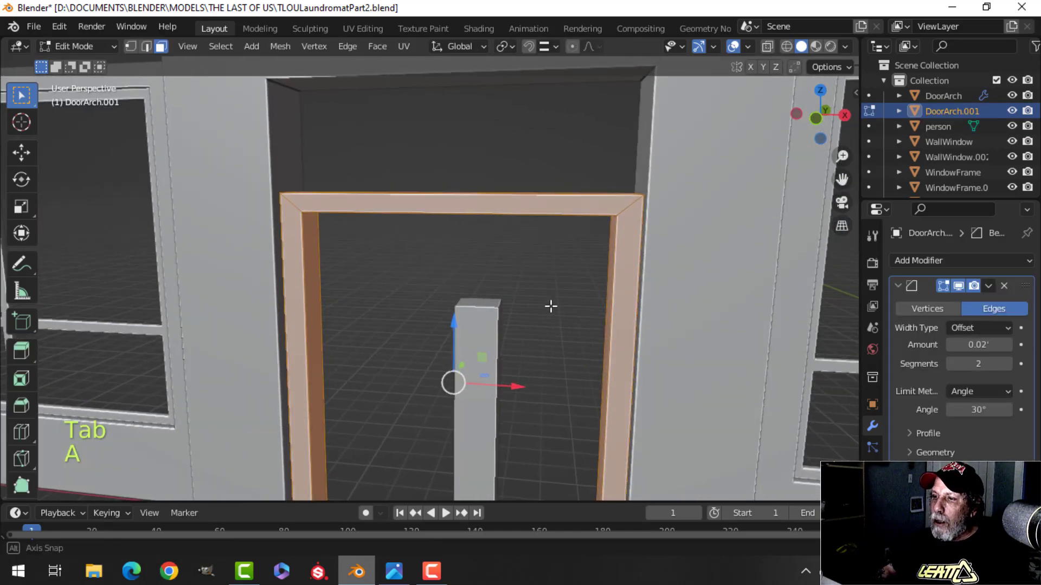
pyautogui.press('s')
pyautogui.press('x')
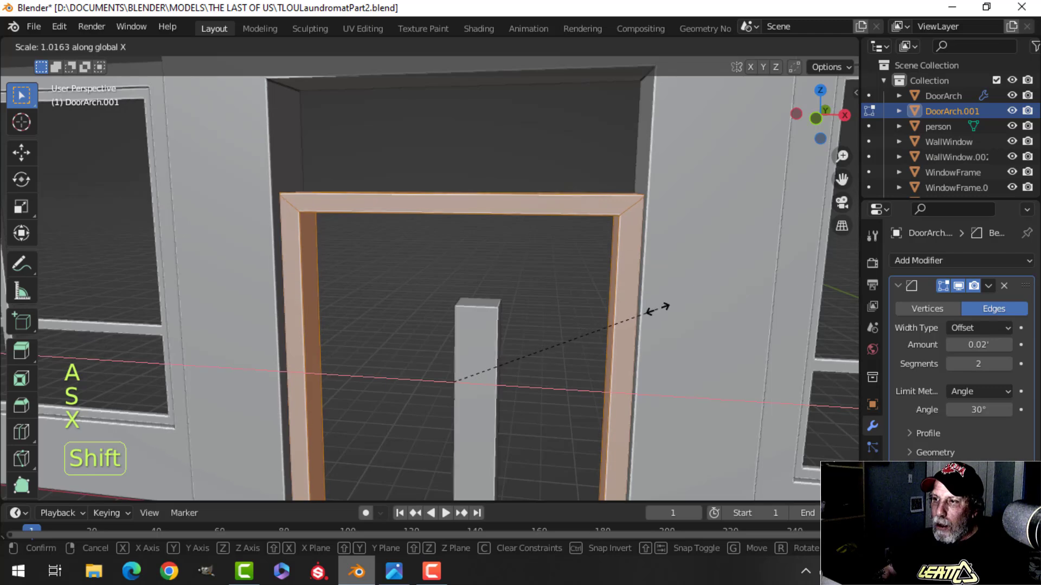
# - Finish widening the door frame slightly along X so it fills the doorway, and clear the selection
pyautogui.click(709, 312)
pyautogui.hotkey('alt', 'a')
pyautogui.scroll(-3, 646, 302)
pyautogui.keyDown('shift'); pyautogui.moveTo(645, 302); pyautogui.dragTo(408, 353, button='middle'); pyautogui.keyUp('shift')
pyautogui.scroll(2, 512, 318)
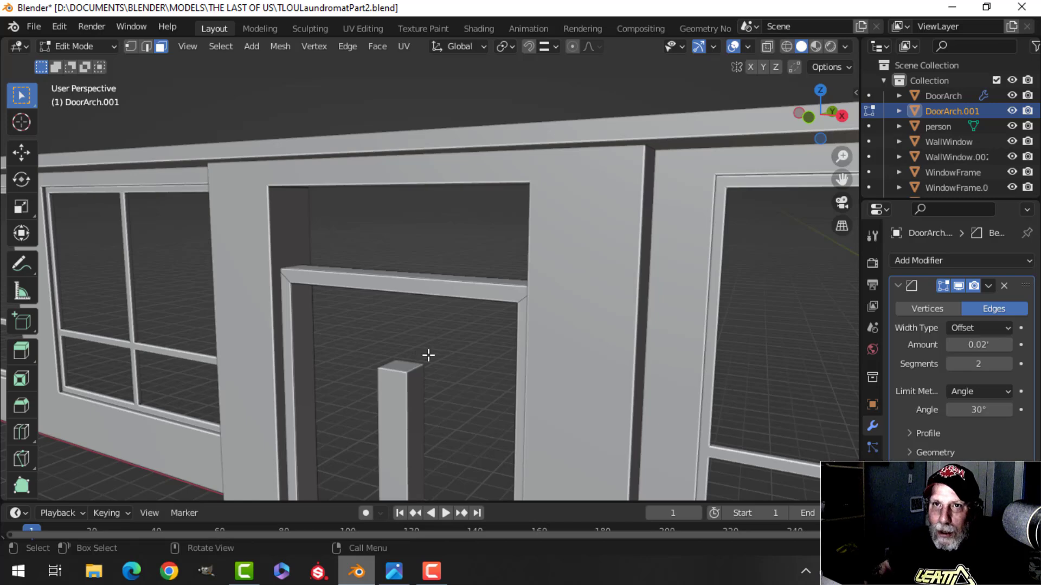
# - Duplicate the door frame's top face, raise the copy slightly, and separate it into its own object
pyautogui.scroll(-2, 382, 349)
pyautogui.keyDown('shift'); pyautogui.moveTo(420, 316); pyautogui.dragTo(427, 305, button='middle'); pyautogui.keyUp('shift')
pyautogui.moveTo(427, 305); pyautogui.dragTo(350, 344, button='middle')
pyautogui.scroll(2, 372, 298)
pyautogui.moveTo(349, 344); pyautogui.dragTo(291, 347, button='middle')
pyautogui.click(298, 273)
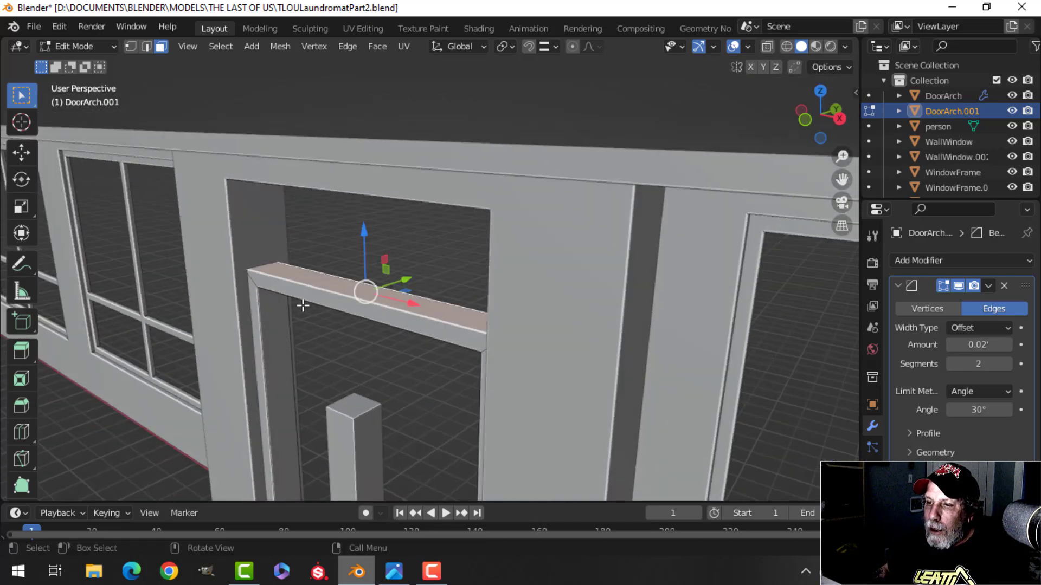
pyautogui.moveTo(302, 307); pyautogui.dragTo(355, 298, button='middle')
pyautogui.scroll(-2, 349, 325)
pyautogui.moveTo(347, 341); pyautogui.dragTo(384, 341, button='middle')
pyautogui.hotkey('shift', 'd')
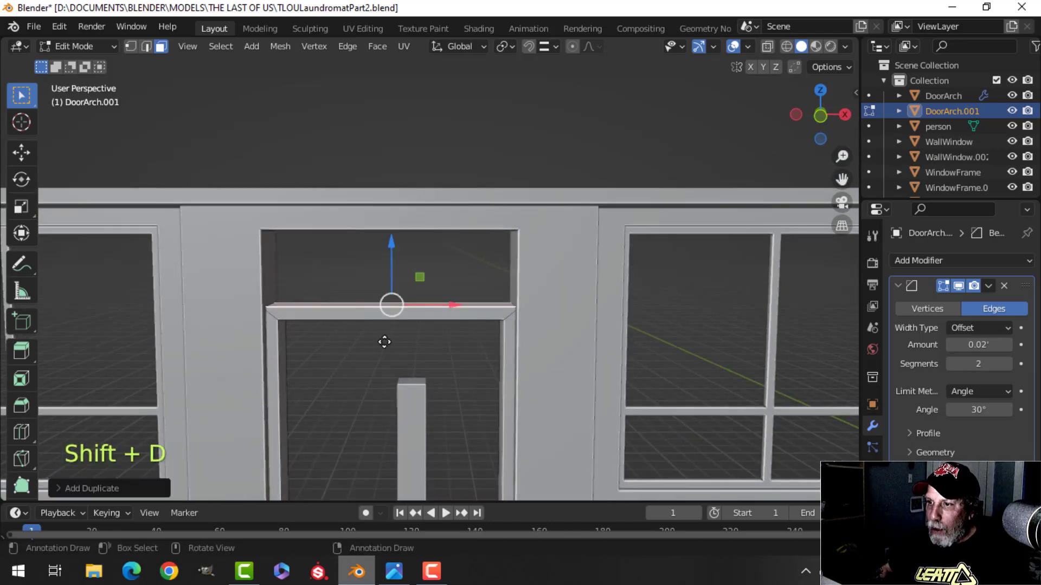
pyautogui.click(392, 247)
pyautogui.press('p')
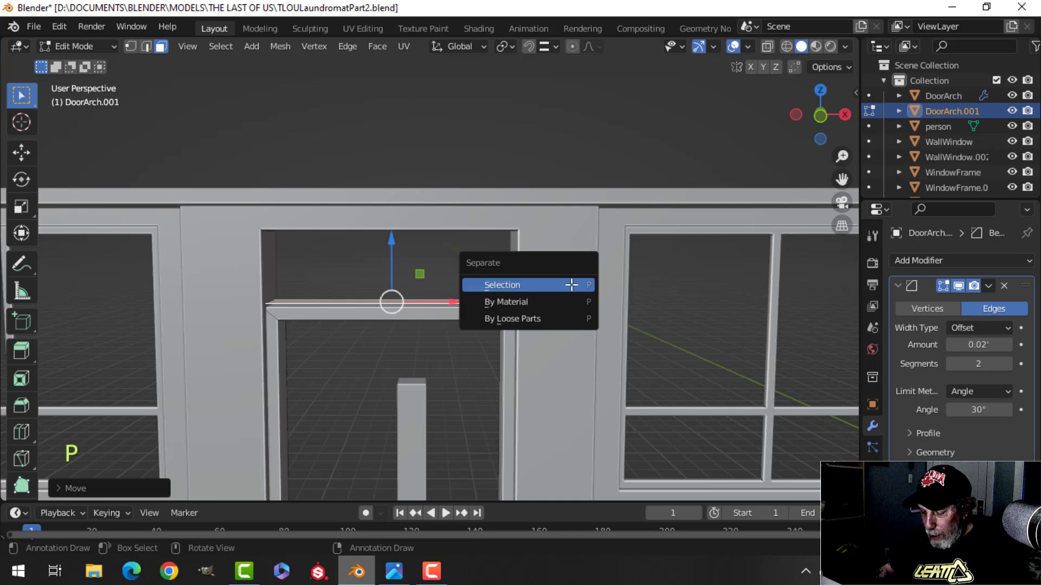
pyautogui.click(571, 285)
# - Extrude the separated face upward into a block that fills the opening above the door frame
pyautogui.press('Tab')
pyautogui.click(441, 299)
pyautogui.press('Tab')
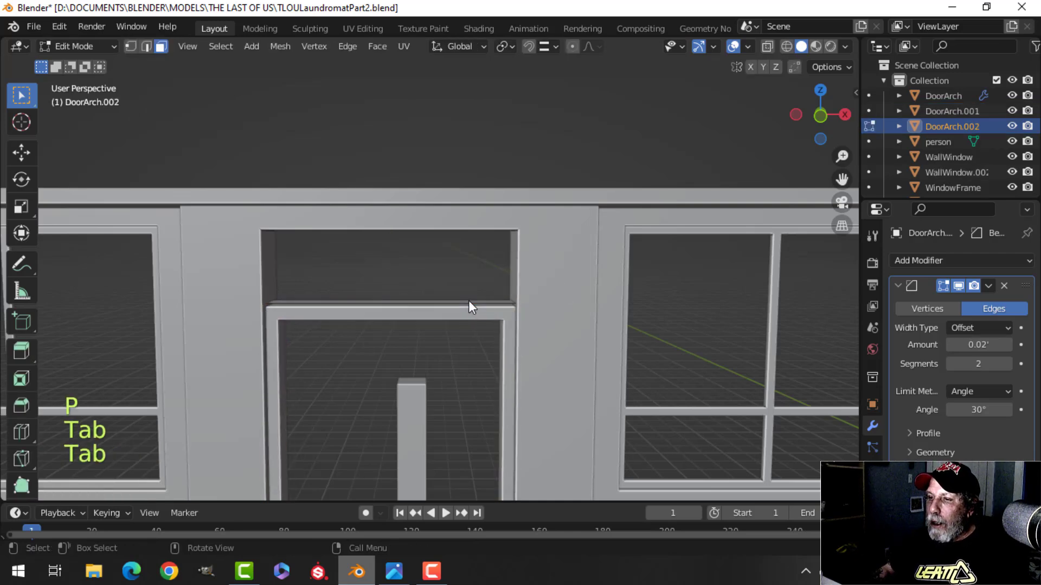
pyautogui.press('a')
pyautogui.press('e')
pyautogui.moveTo(392, 251); pyautogui.dragTo(402, 174)
# - Inset the front and back faces of the block above the door to form a narrow frame border
pyautogui.moveTo(417, 273); pyautogui.dragTo(546, 323, button='middle')
pyautogui.keyDown('shift'); pyautogui.click(391, 305); pyautogui.keyUp('shift')
pyautogui.scroll(2, 524, 324)
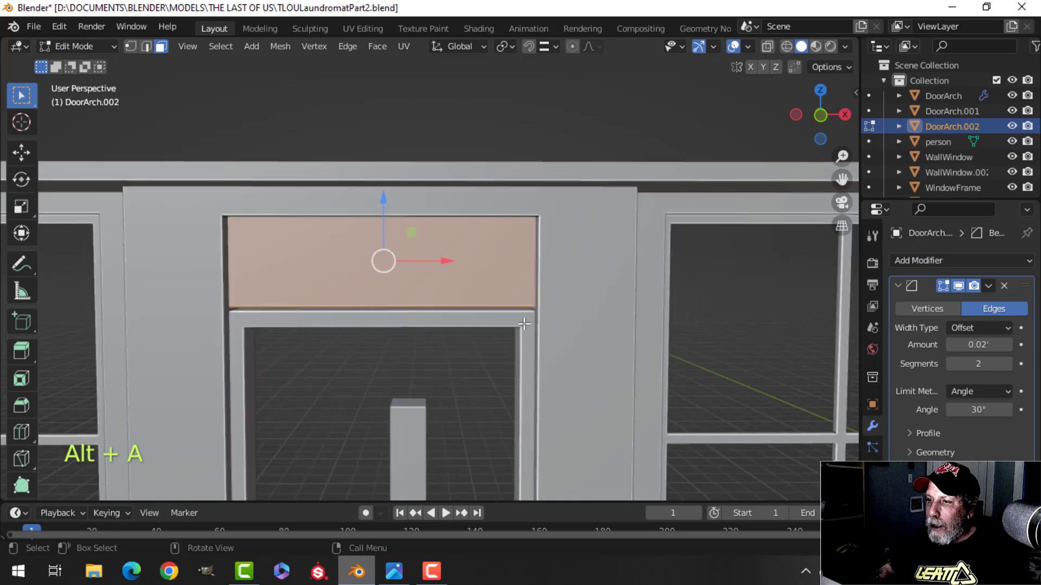
pyautogui.press('KP_1')
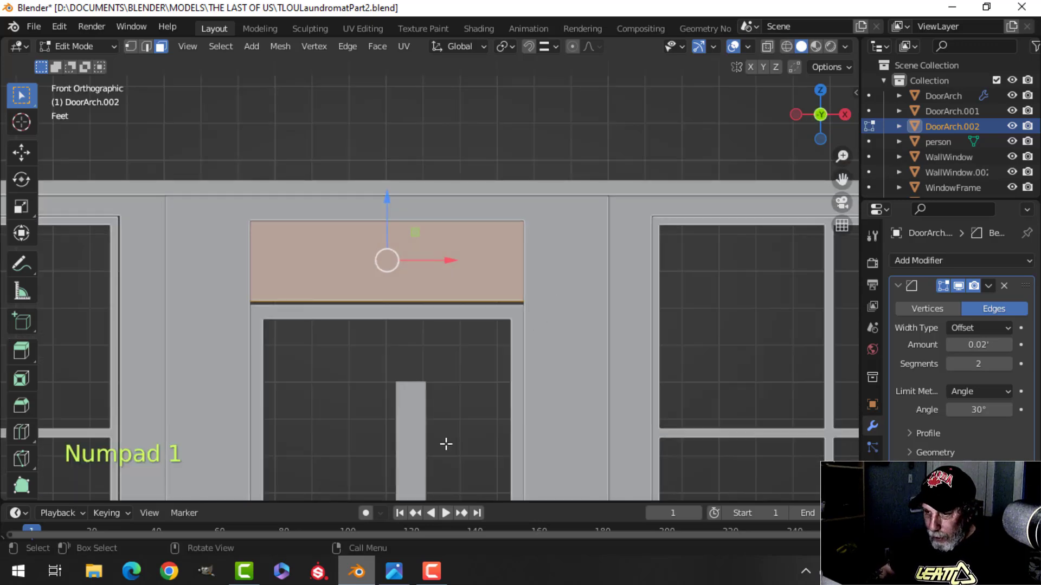
pyautogui.click(402, 561)
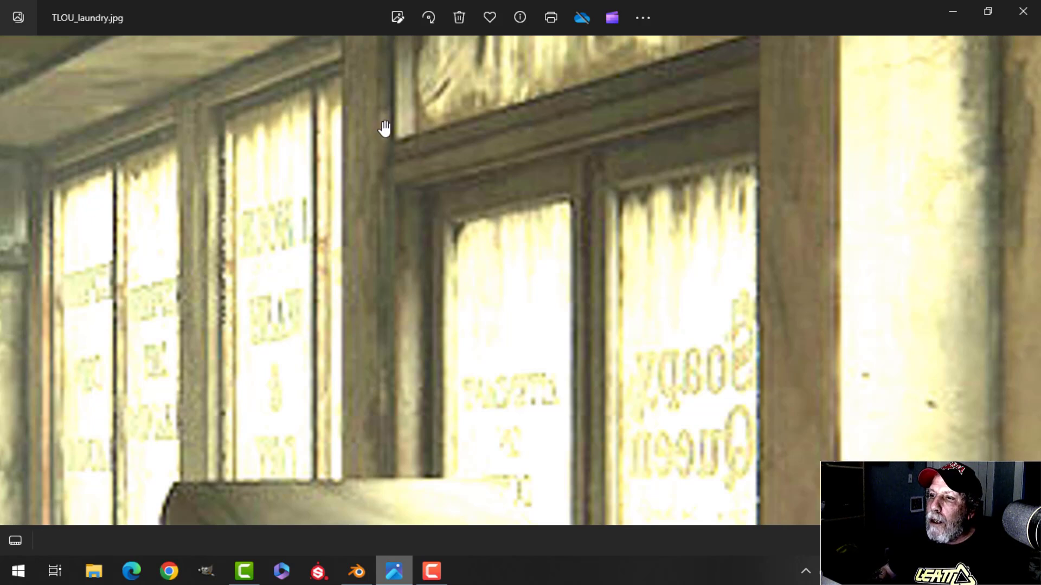
pyautogui.click(383, 573)
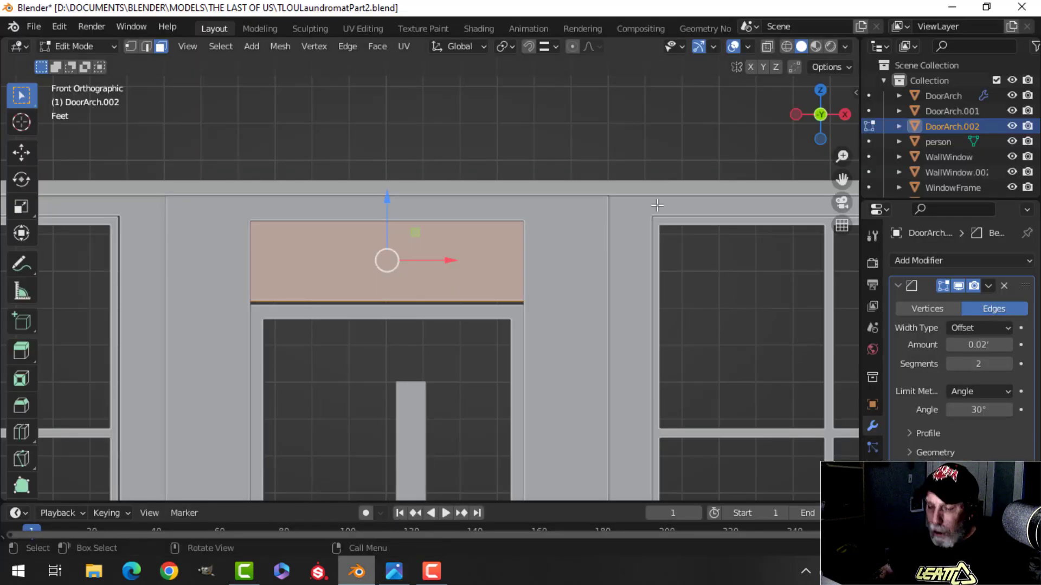
pyautogui.press('i')
pyautogui.press('shift')
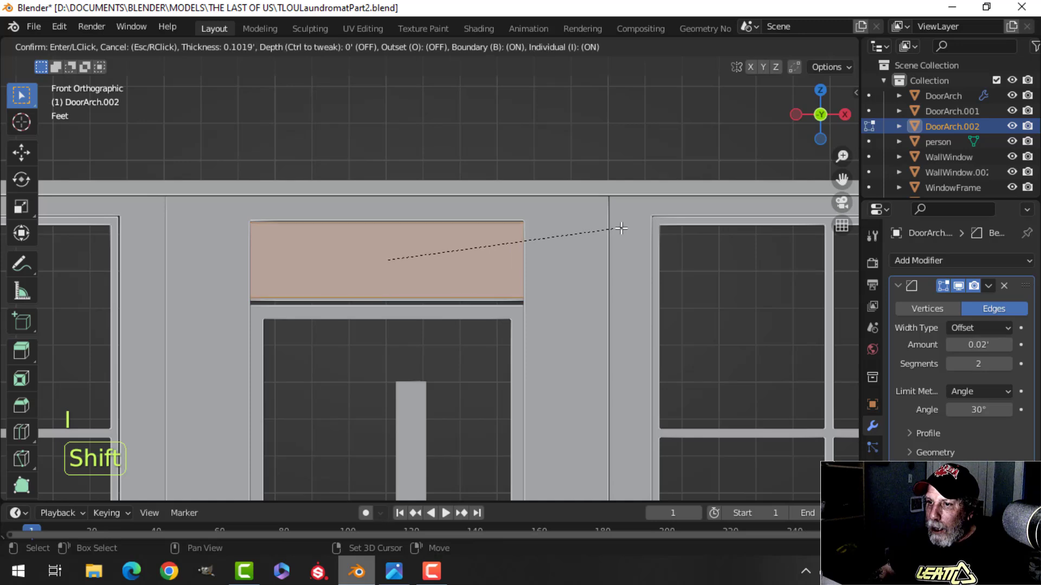
pyautogui.click(549, 250)
# - Bridge the inset front and back faces to cut the transom opening, and return to Object Mode
pyautogui.moveTo(548, 251); pyautogui.dragTo(428, 250, button='middle')
pyautogui.hotkey('ctrl', 'e')
pyautogui.click(404, 197)
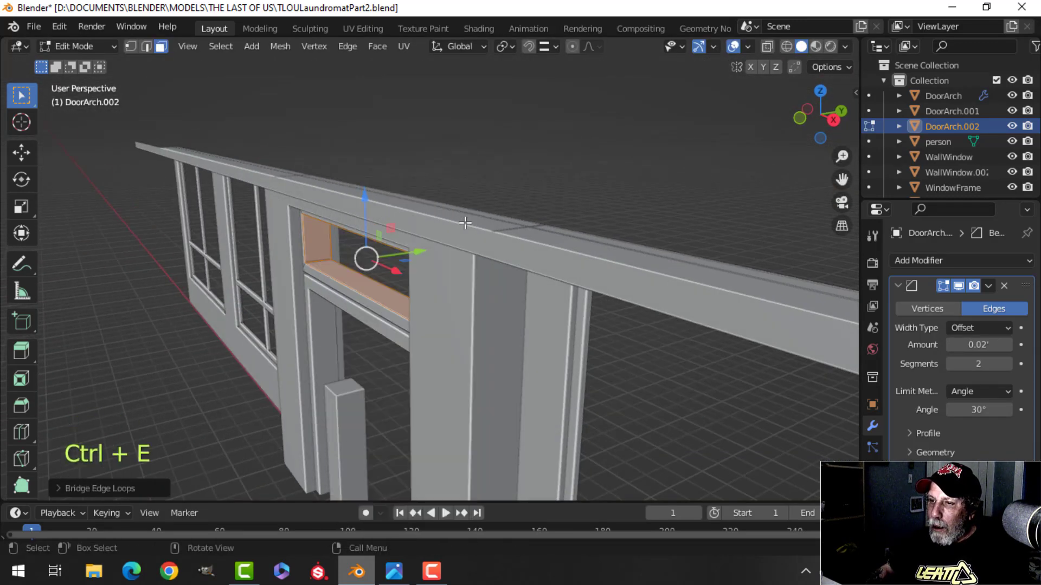
pyautogui.hotkey('alt', 'a')
pyautogui.press('Tab')
pyautogui.hotkey('alt', 'a')
# - Compare the new transom frame with the doorway in the TLOU_laundry.jpg reference image
pyautogui.scroll(3, 407, 267)
pyautogui.moveTo(349, 282); pyautogui.dragTo(443, 187, button='middle')
pyautogui.scroll(3, 453, 234)
pyautogui.scroll(-2, 453, 278)
pyautogui.moveTo(443, 187); pyautogui.dragTo(438, 226, button='middle')
pyautogui.click(398, 573)
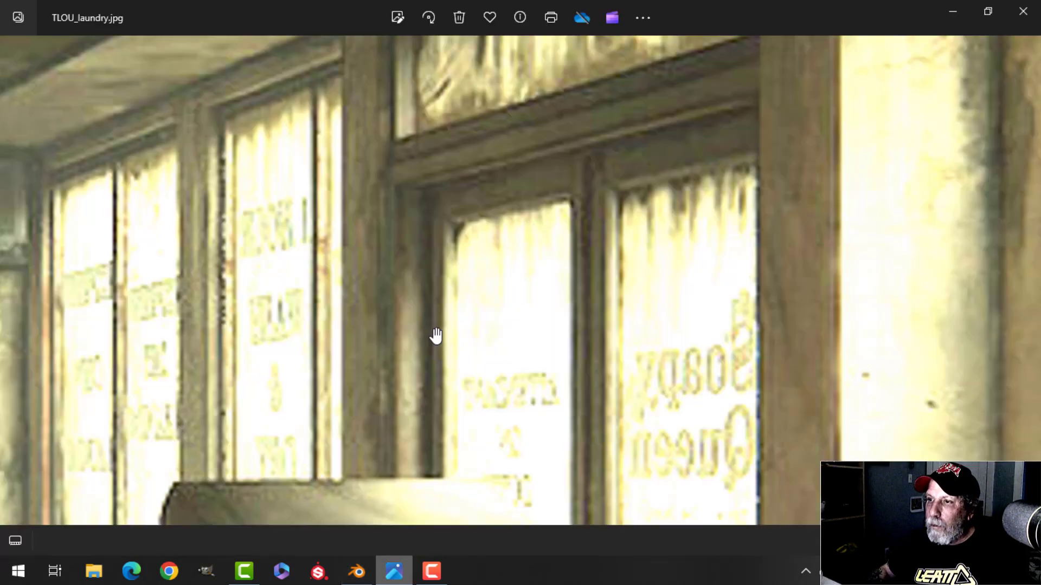
pyautogui.click(356, 572)
pyautogui.keyDown('shift'); pyautogui.moveTo(435, 398); pyautogui.dragTo(440, 259, button='middle'); pyautogui.keyUp('shift')
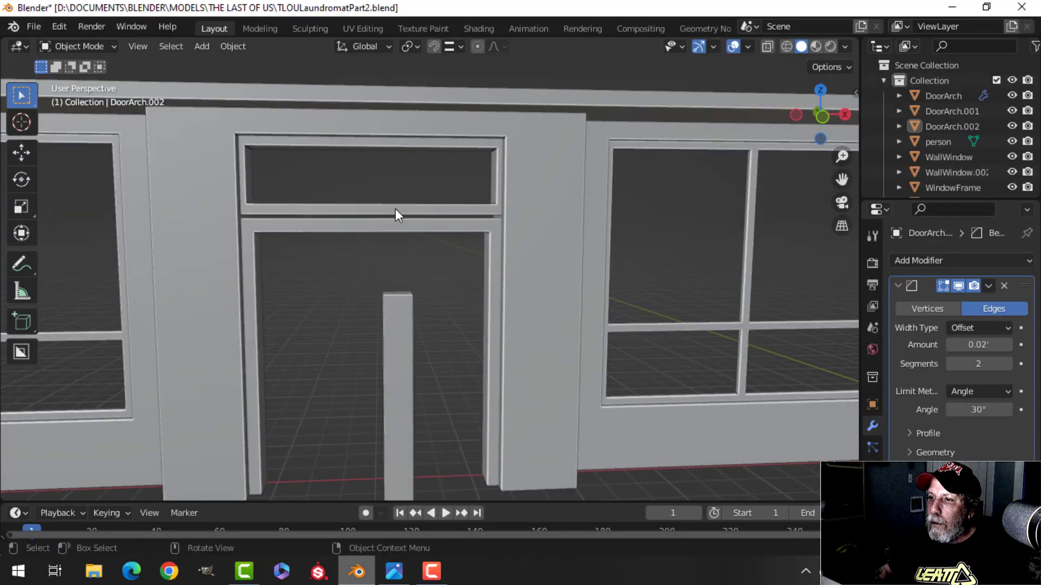
# - Scale the whole transom frame slightly along X in front view to adjust its width in the opening
pyautogui.click(482, 207)
pyautogui.press('KP_1')
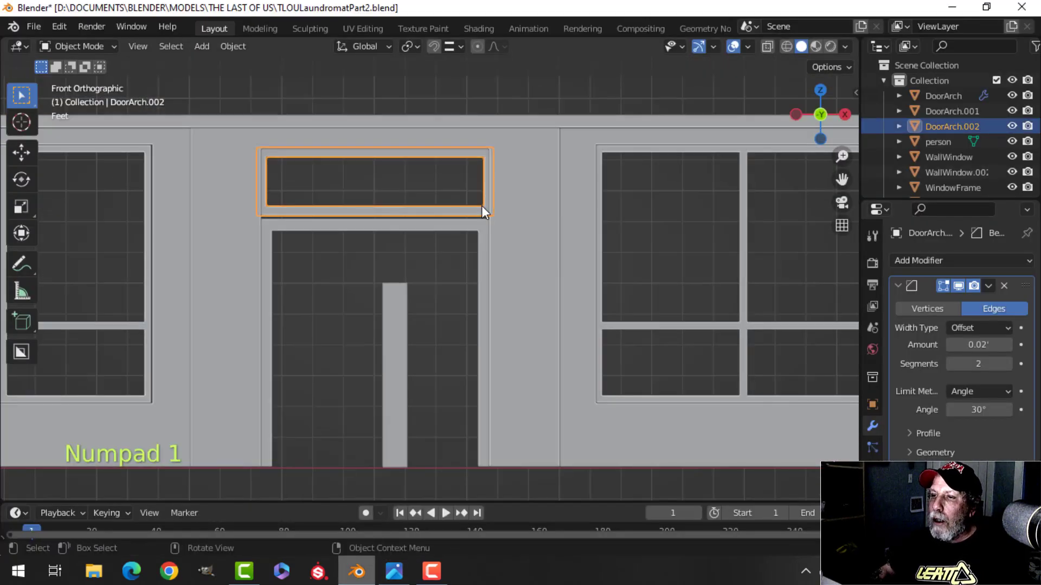
pyautogui.press('Tab')
pyautogui.press('a')
pyautogui.press('s')
pyautogui.press('x')
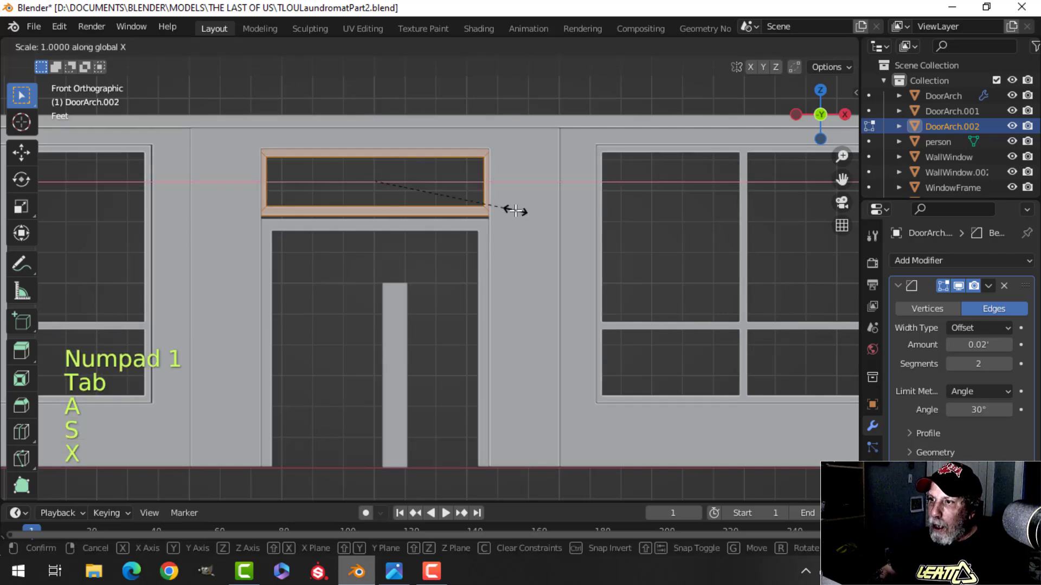
pyautogui.click(482, 210)
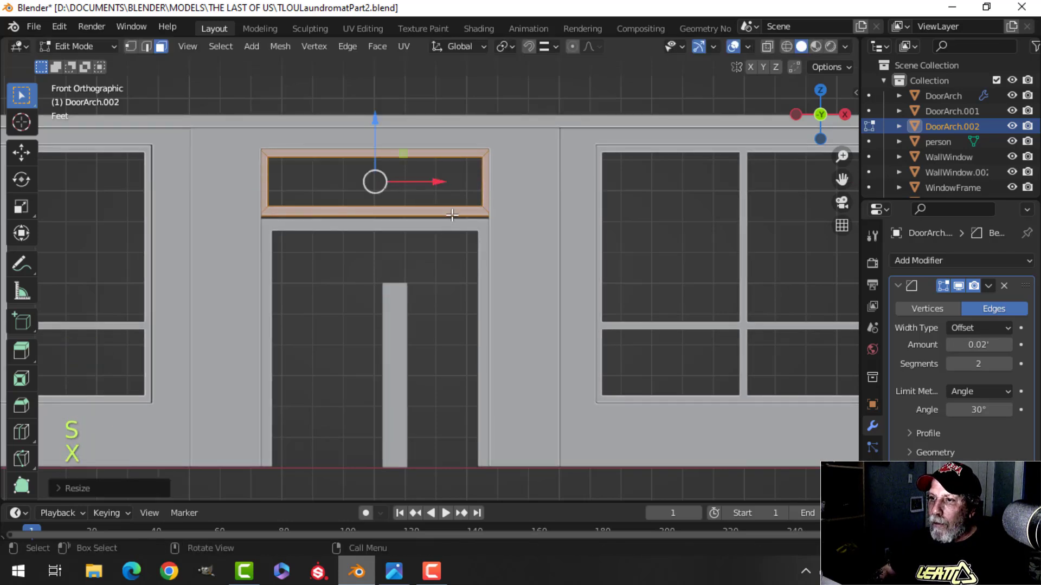
# - Scale the transom frame slightly taller along Z and lower it to meet the door frame
pyautogui.press('s')
pyautogui.press('z')
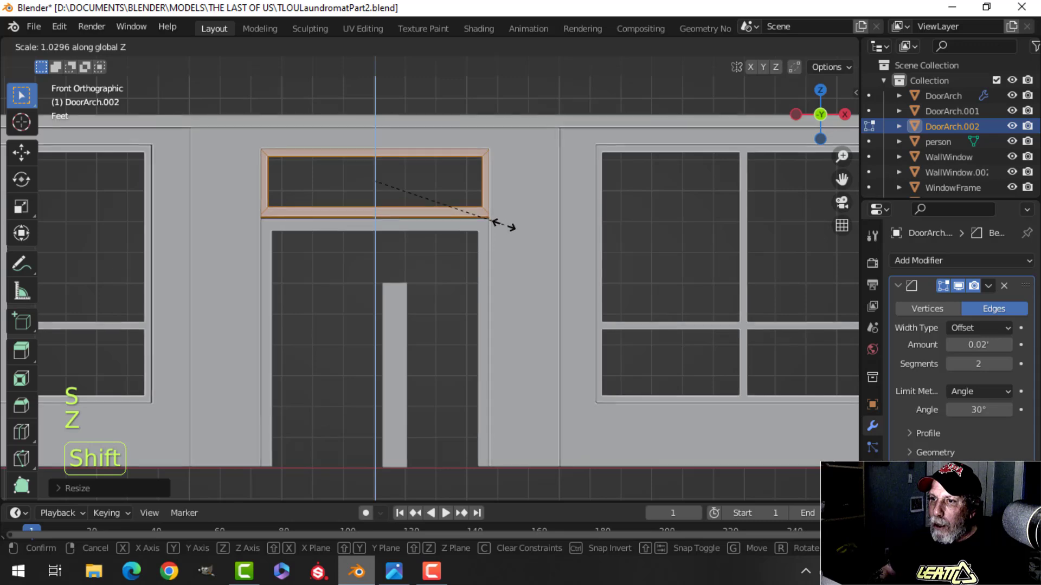
pyautogui.click(515, 226)
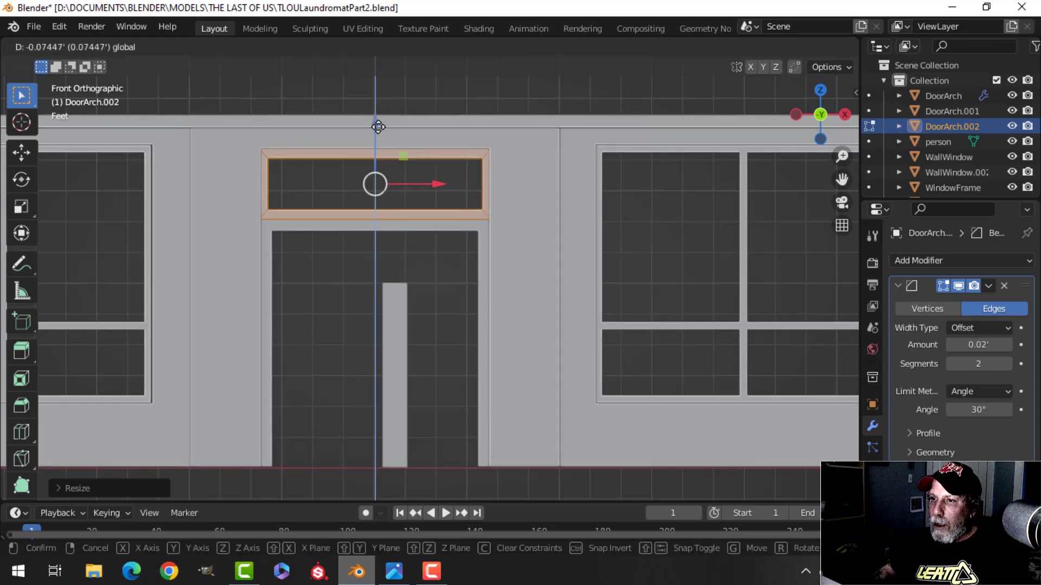
pyautogui.press('Tab')
pyautogui.moveTo(378, 121); pyautogui.dragTo(393, 314, button='middle')
pyautogui.scroll(5, 467, 258)
pyautogui.hotkey('alt', 'a')
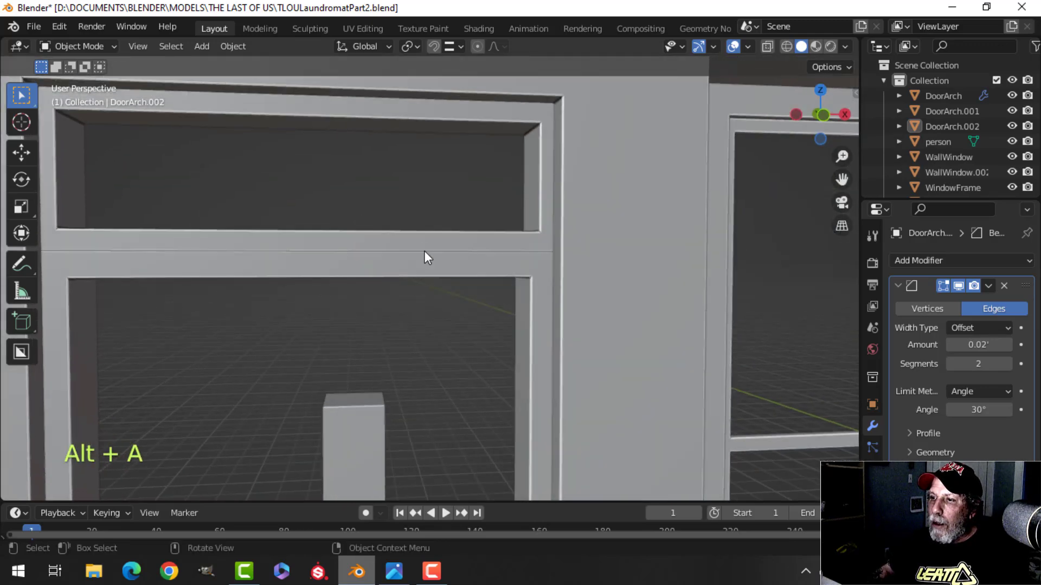
# - Raise the entire transom frame slightly to leave a thin gap above the door frame
pyautogui.click(424, 255)
pyautogui.keyDown('shift'); pyautogui.moveTo(388, 272); pyautogui.dragTo(402, 275, button='middle'); pyautogui.keyUp('shift')
pyautogui.press('Tab')
pyautogui.press('a')
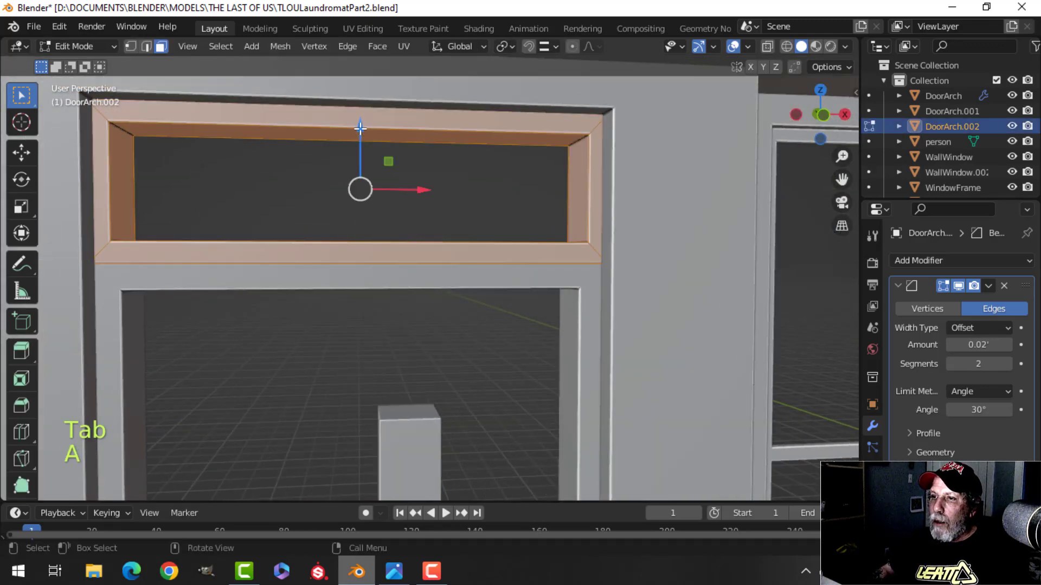
pyautogui.moveTo(359, 126); pyautogui.dragTo(366, 124)
pyautogui.press('Tab')
pyautogui.scroll(-4, 480, 220)
pyautogui.hotkey('alt', 'a')
pyautogui.moveTo(333, 253); pyautogui.dragTo(372, 251, button='middle')
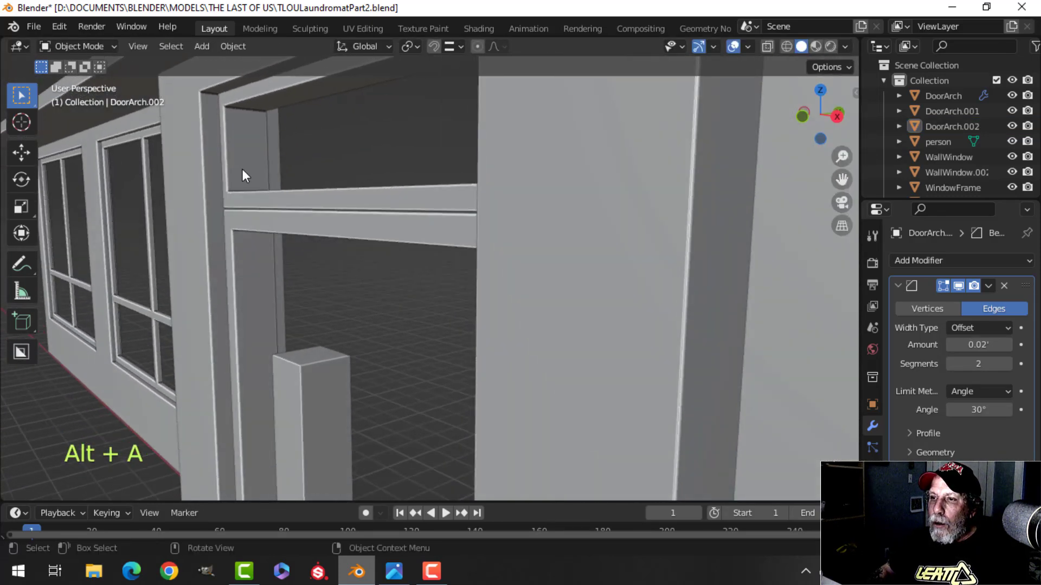
# - Isolate the transom frame and the door frame together in Local View
pyautogui.moveTo(245, 157); pyautogui.dragTo(315, 201, button='middle')
pyautogui.moveTo(311, 162); pyautogui.dragTo(349, 158, button='middle')
pyautogui.click(395, 161)
pyautogui.keyDown('shift'); pyautogui.click(415, 167); pyautogui.keyUp('shift')
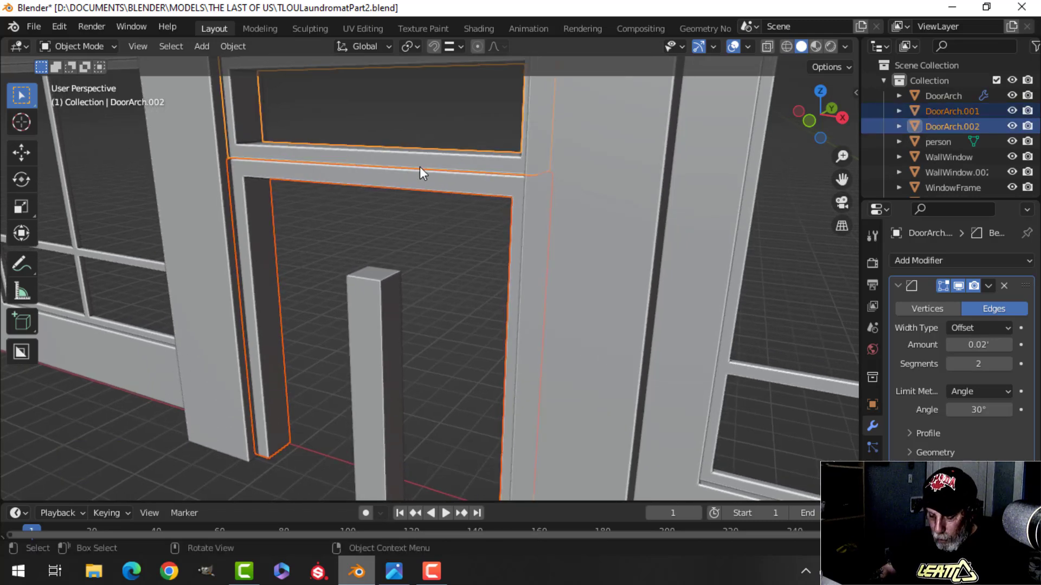
pyautogui.press('KP_Divide')
pyautogui.moveTo(316, 235); pyautogui.dragTo(482, 240, button='middle')
# - Delete the top, outer side and rear faces of the transom frame and door frame
pyautogui.press('Tab')
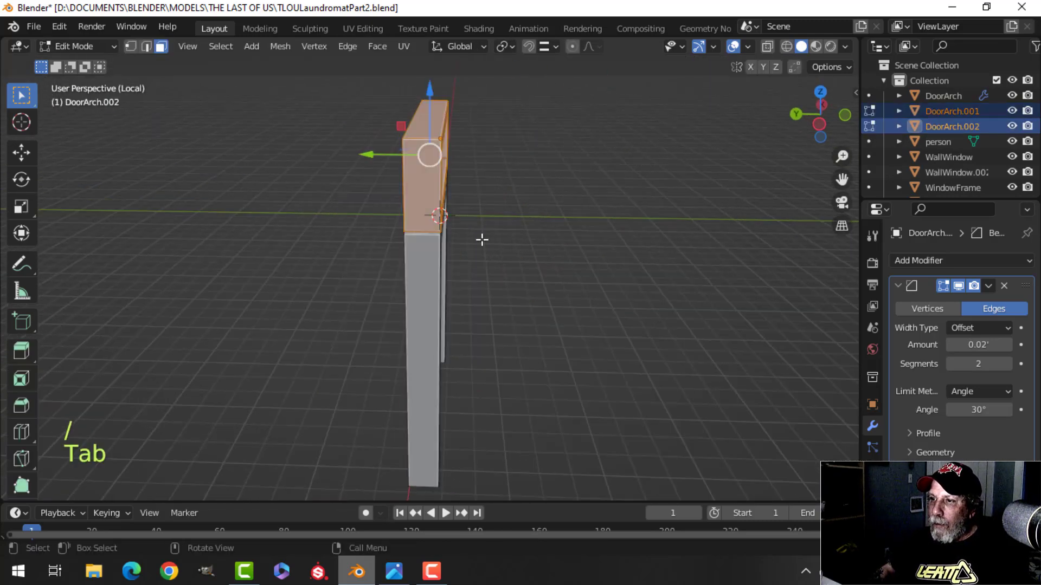
pyautogui.hotkey('alt', 'a')
pyautogui.press('3')
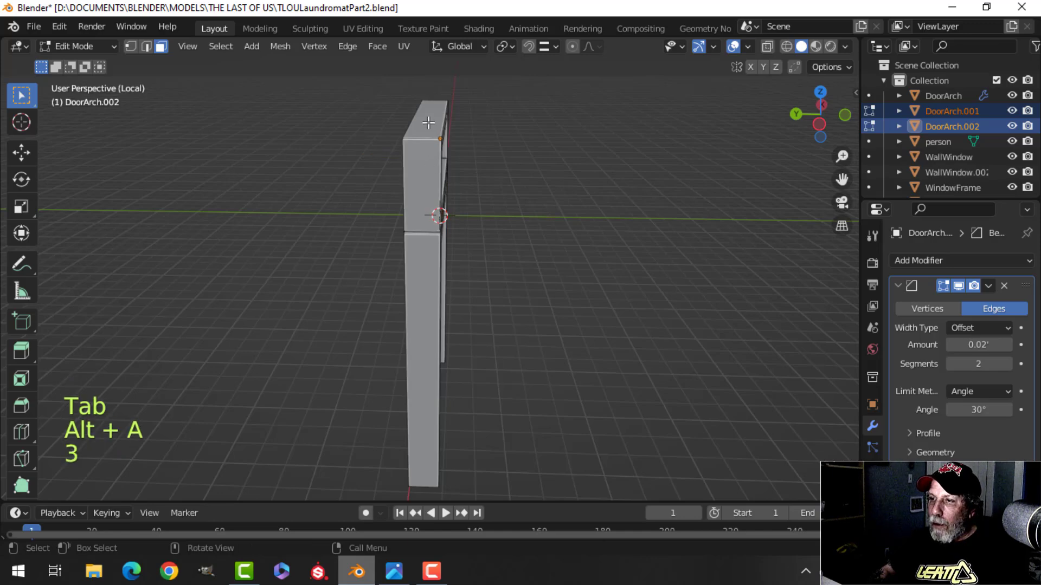
pyautogui.keyDown('shift'); pyautogui.click(432, 213); pyautogui.keyUp('shift')
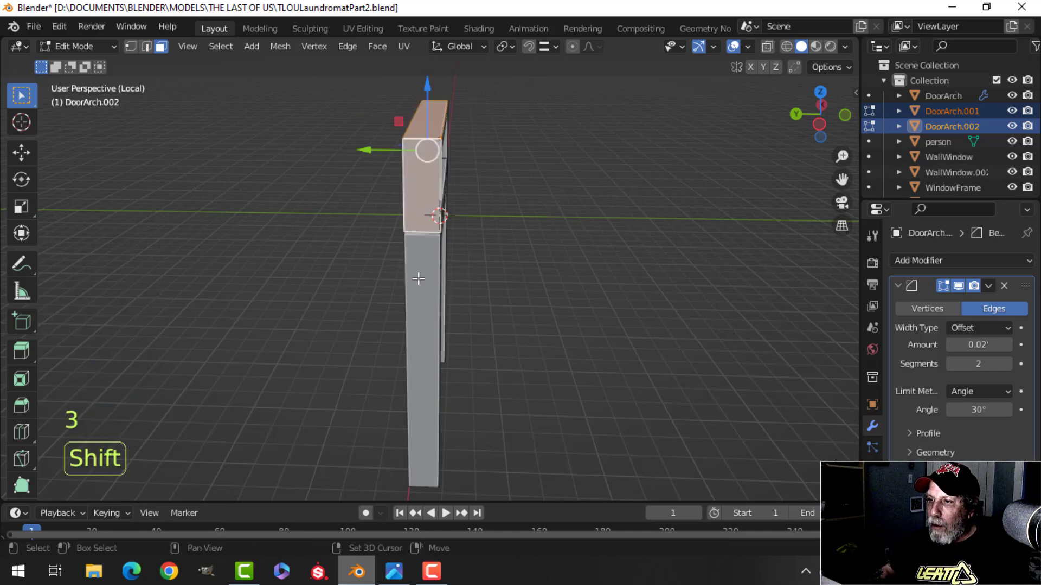
pyautogui.moveTo(418, 279); pyautogui.dragTo(507, 239, button='middle')
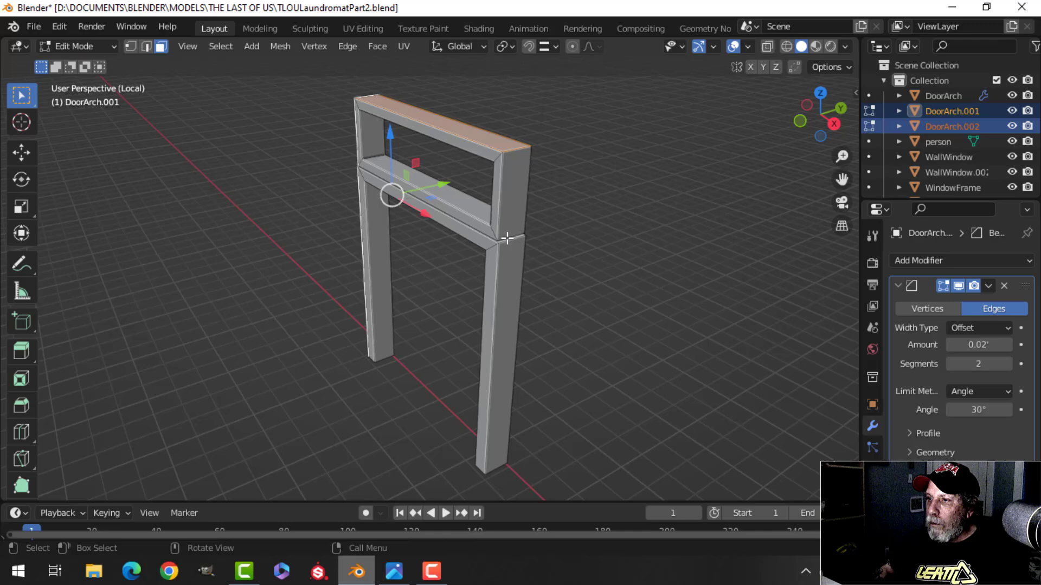
pyautogui.keyDown('shift'); pyautogui.click(516, 197); pyautogui.keyUp('shift')
pyautogui.moveTo(509, 276); pyautogui.dragTo(405, 277, button='middle')
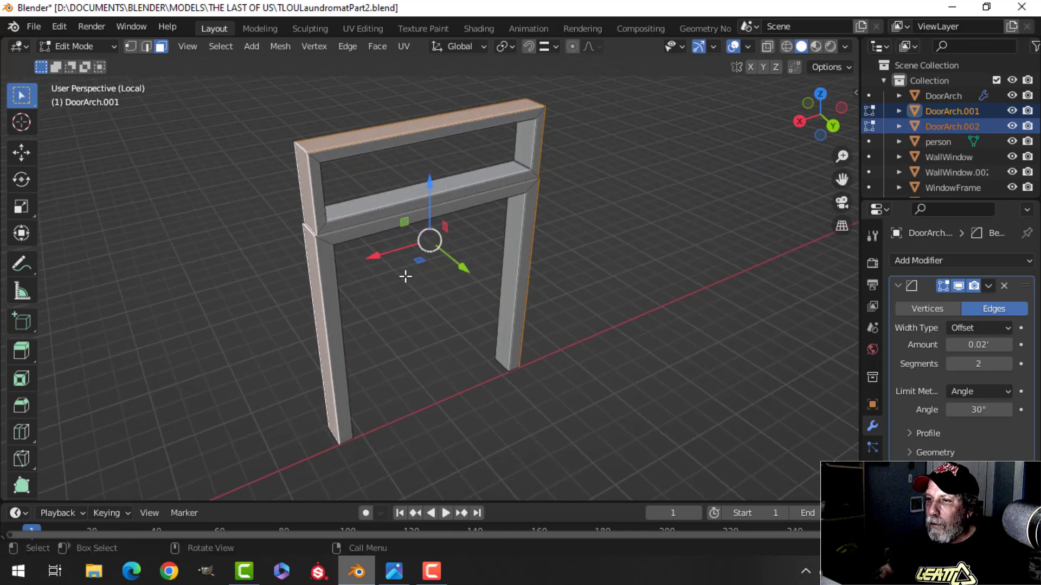
pyautogui.scroll(2, 405, 277)
pyautogui.keyDown('shift'); pyautogui.moveTo(364, 249); pyautogui.dragTo(414, 304, button='middle'); pyautogui.keyUp('shift')
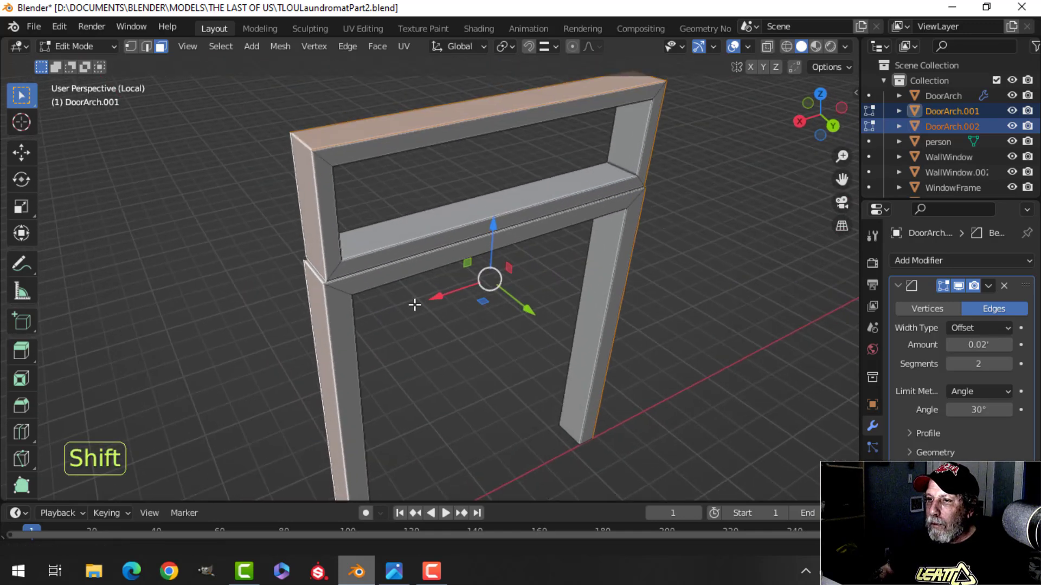
pyautogui.keyDown('alt'); pyautogui.keyDown('shift'); pyautogui.click(325, 160); pyautogui.keyUp('shift'); pyautogui.keyUp('alt')
pyautogui.moveTo(353, 193); pyautogui.dragTo(414, 314, button='middle')
pyautogui.scroll(1, 355, 260)
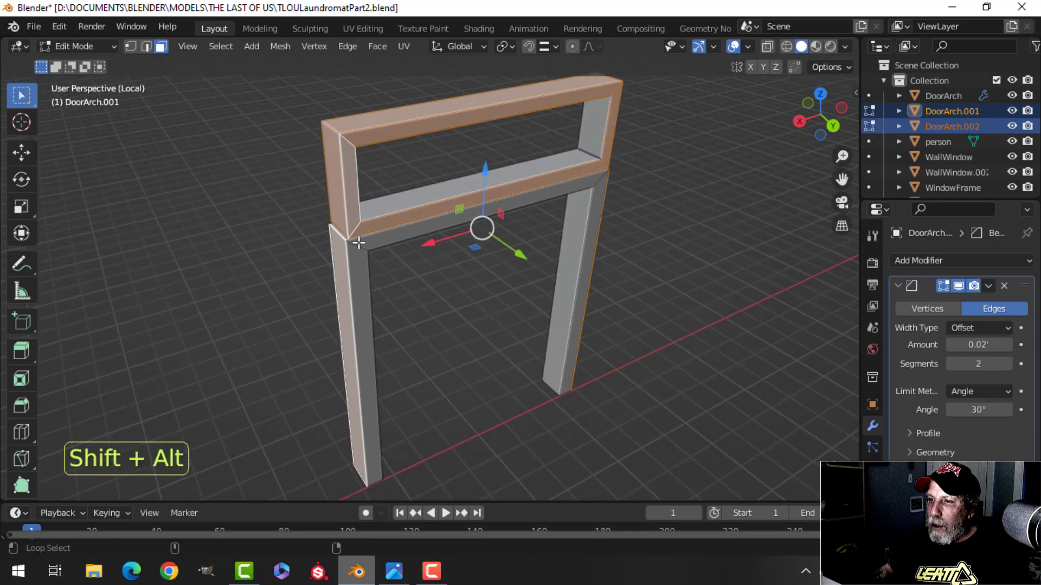
pyautogui.keyDown('alt'); pyautogui.keyDown('shift'); pyautogui.click(358, 243); pyautogui.keyUp('shift'); pyautogui.keyUp('alt')
pyautogui.moveTo(359, 243); pyautogui.dragTo(602, 286, button='middle')
pyautogui.press('x')
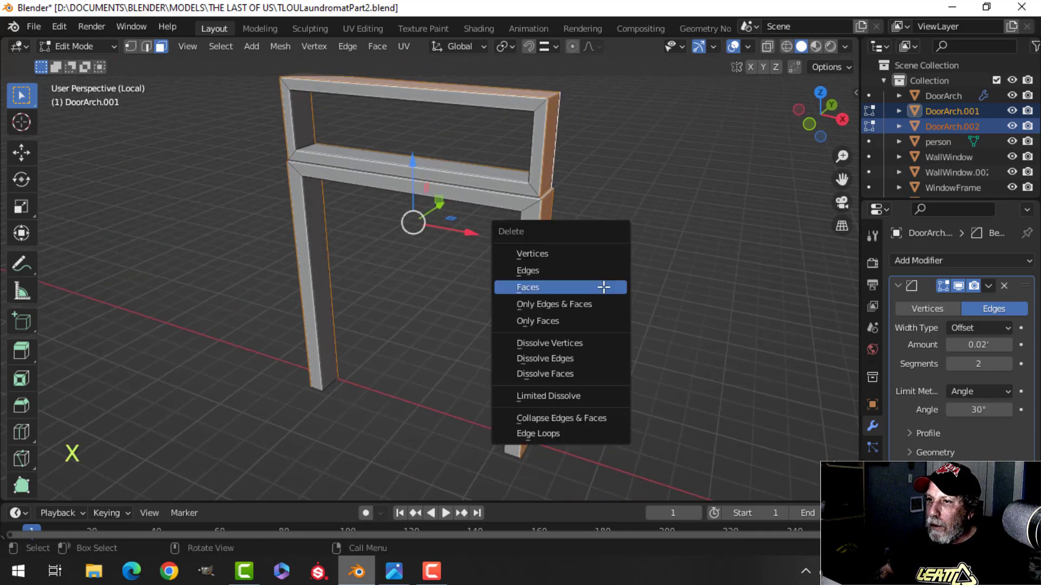
pyautogui.click(604, 287)
# - Return to Object Mode, bring back the full scene from Local View, and save the file
pyautogui.moveTo(401, 285); pyautogui.dragTo(418, 269, button='middle')
pyautogui.press('Tab')
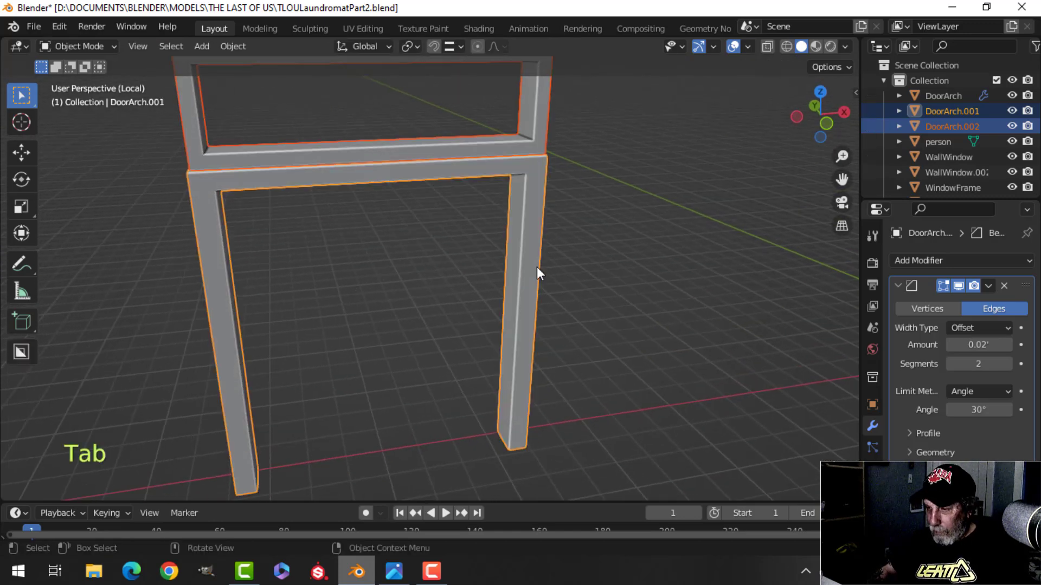
pyautogui.press('/')
pyautogui.hotkey('alt', 'a')
pyautogui.moveTo(502, 261); pyautogui.dragTo(466, 266, button='middle')
pyautogui.hotkey('ctrl', 's')
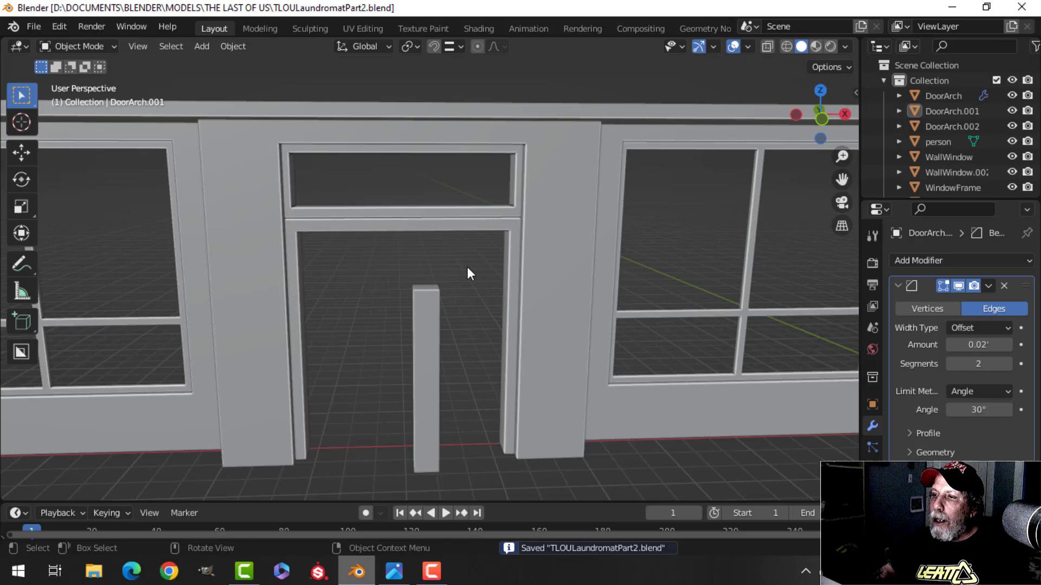
# - Examine the double doors below the transom in the TLOU_laundry.jpg reference image, and return to Blender
pyautogui.click(391, 575)
pyautogui.scroll(-2, 495, 206)
pyautogui.scroll(2, 498, 211)
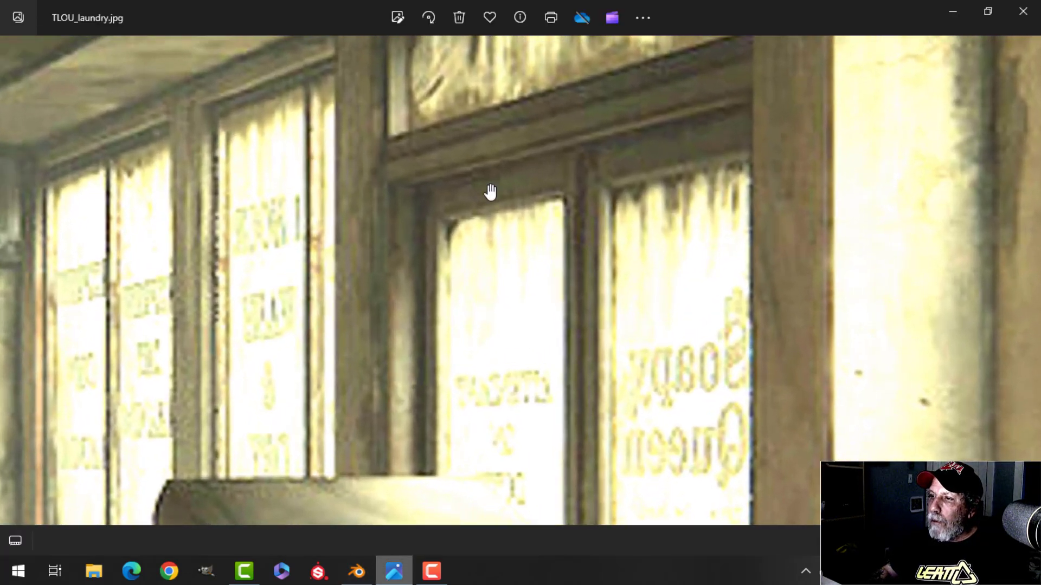
pyautogui.scroll(1, 471, 247)
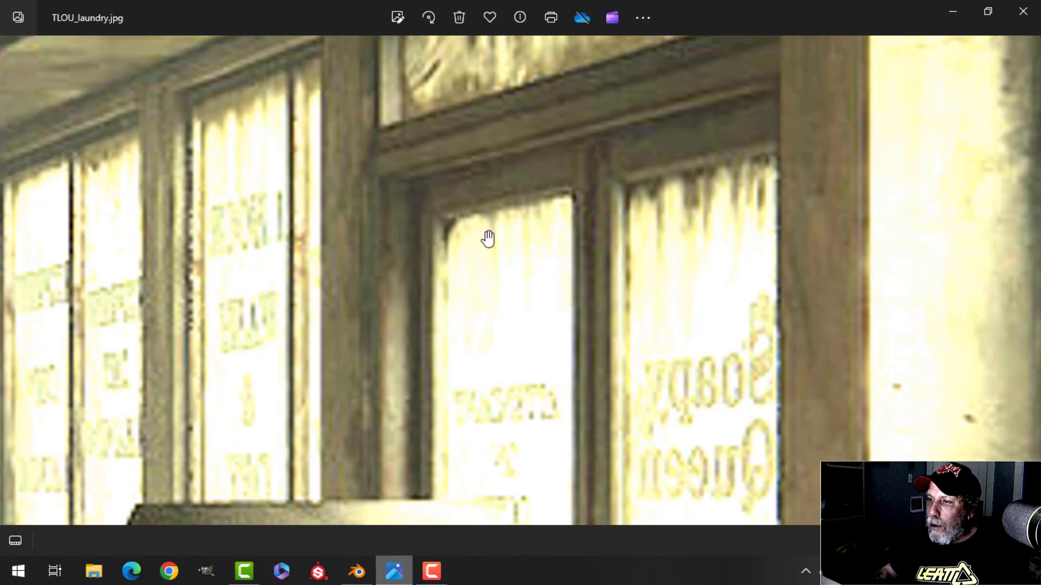
pyautogui.click(362, 574)
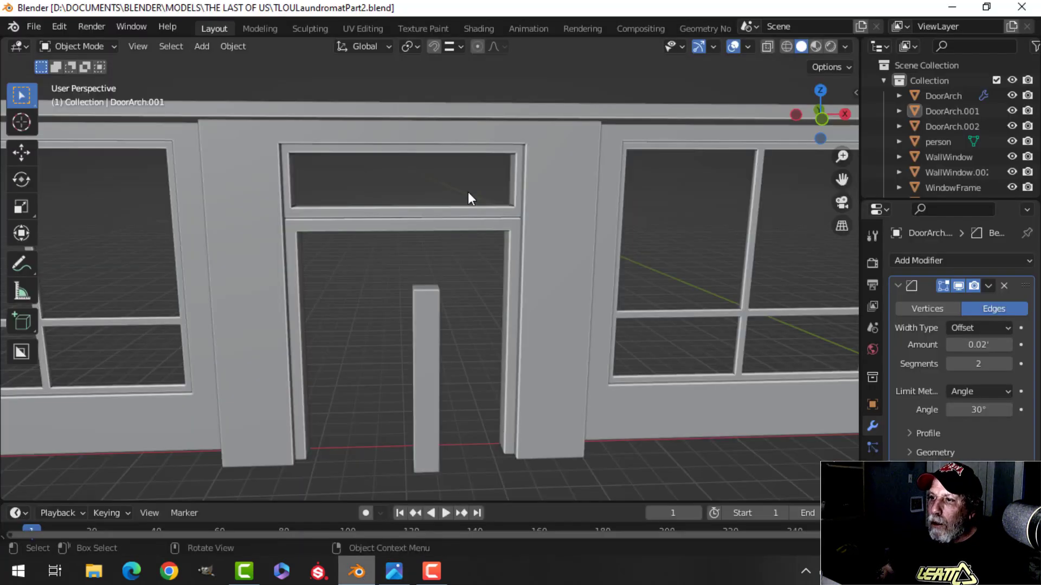
# - Duplicate the transom frame's mesh, move the copy down into the doorway, and separate it into its own object
pyautogui.click(466, 149)
pyautogui.keyDown('shift'); pyautogui.moveTo(463, 207); pyautogui.dragTo(451, 221, button='middle'); pyautogui.keyUp('shift')
pyautogui.moveTo(452, 221); pyautogui.dragTo(533, 225, button='middle')
pyautogui.keyDown('shift'); pyautogui.moveTo(428, 238); pyautogui.dragTo(508, 253, button='middle'); pyautogui.keyUp('shift')
pyautogui.press('Tab')
pyautogui.press('a')
pyautogui.hotkey('shift', 'd')
pyautogui.rightClick(508, 246)
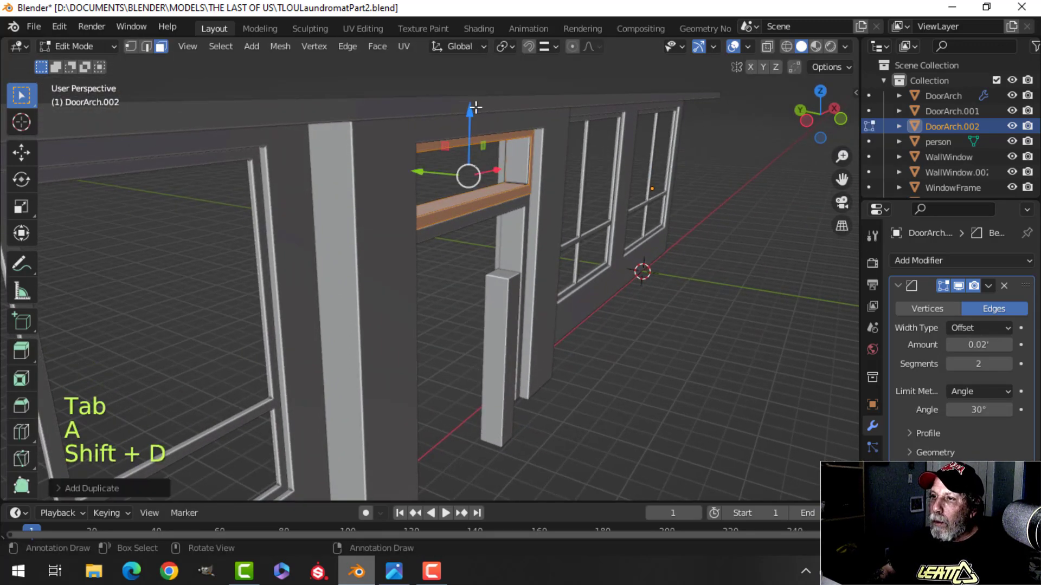
pyautogui.moveTo(475, 107); pyautogui.dragTo(477, 206)
pyautogui.press('p')
pyautogui.click(638, 201)
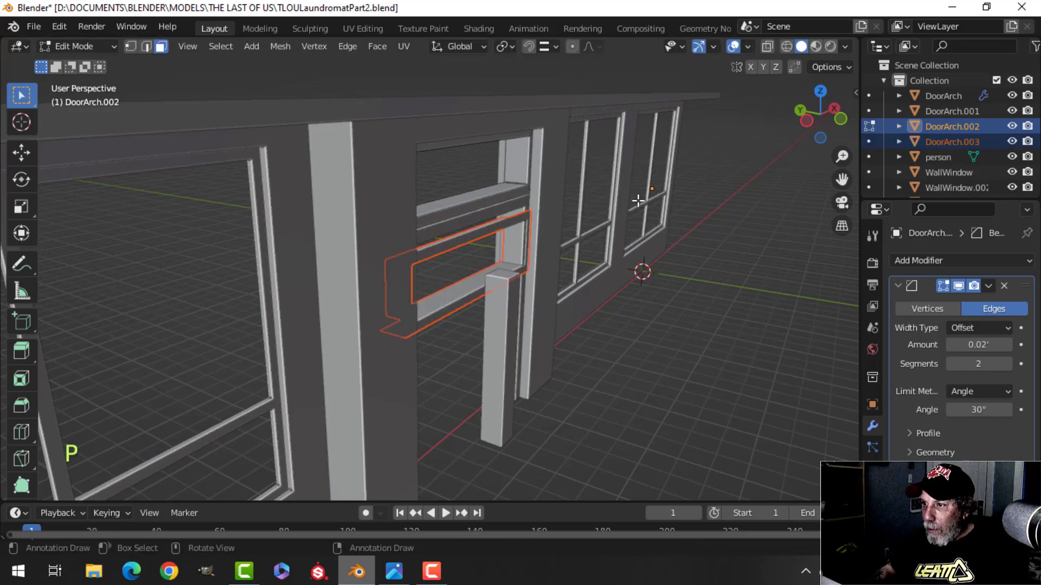
# - Rotate all of the separated frame copy's geometry 90 degrees about the Y axis so it stands upright
pyautogui.press('Tab')
pyautogui.click(490, 233)
pyautogui.press('Tab')
pyautogui.press('a')
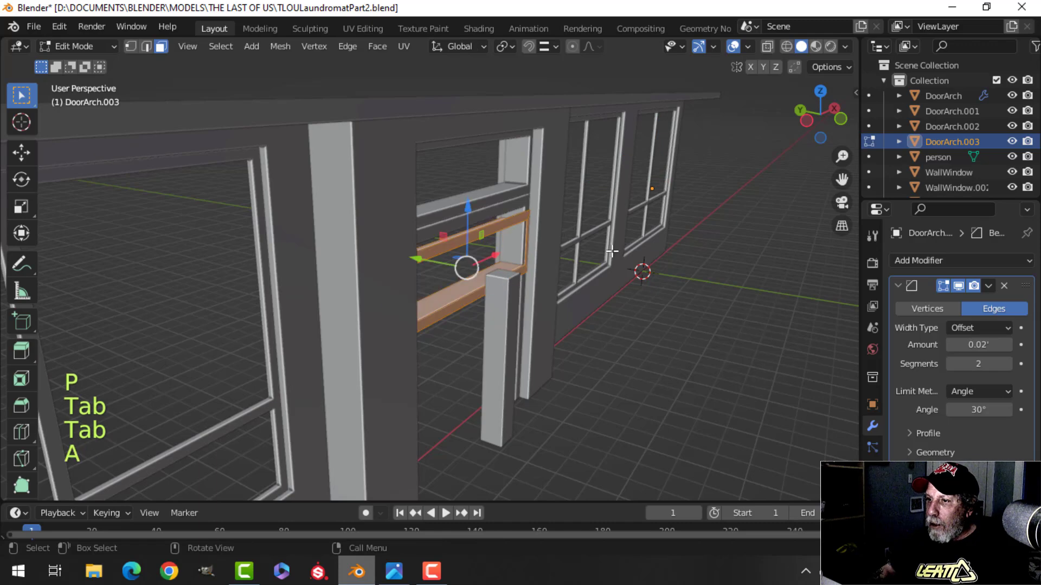
pyautogui.moveTo(565, 229); pyautogui.dragTo(525, 251, button='middle')
pyautogui.scroll(3, 525, 251)
pyautogui.press('r')
pyautogui.press('y')
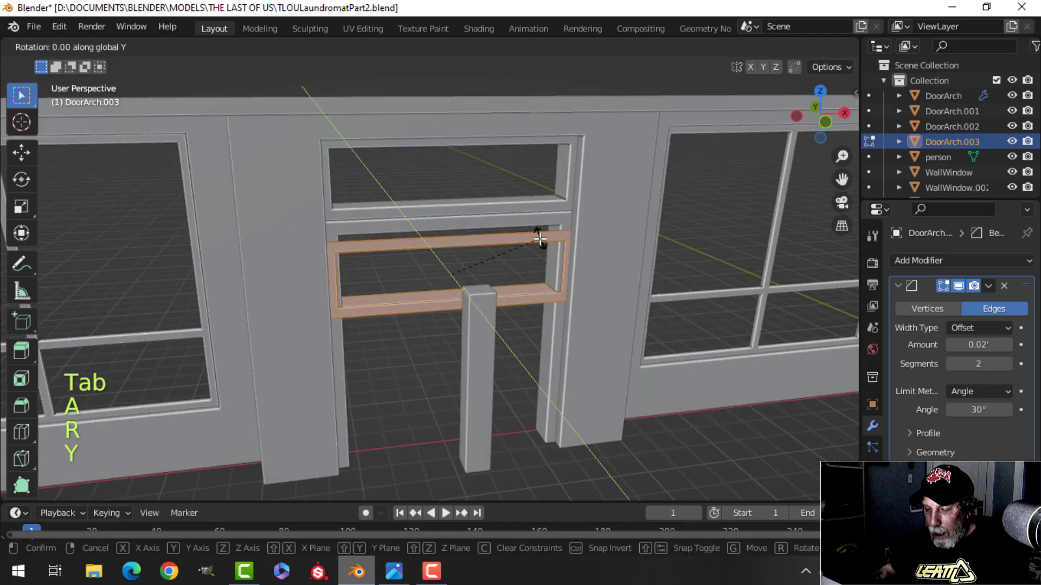
pyautogui.press('9')
pyautogui.press('0')
pyautogui.click(488, 206)
# - Lower the upright frame about 2.4 ft and shift it along X and Y into the right half of the doorway
pyautogui.press('g')
pyautogui.press('z')
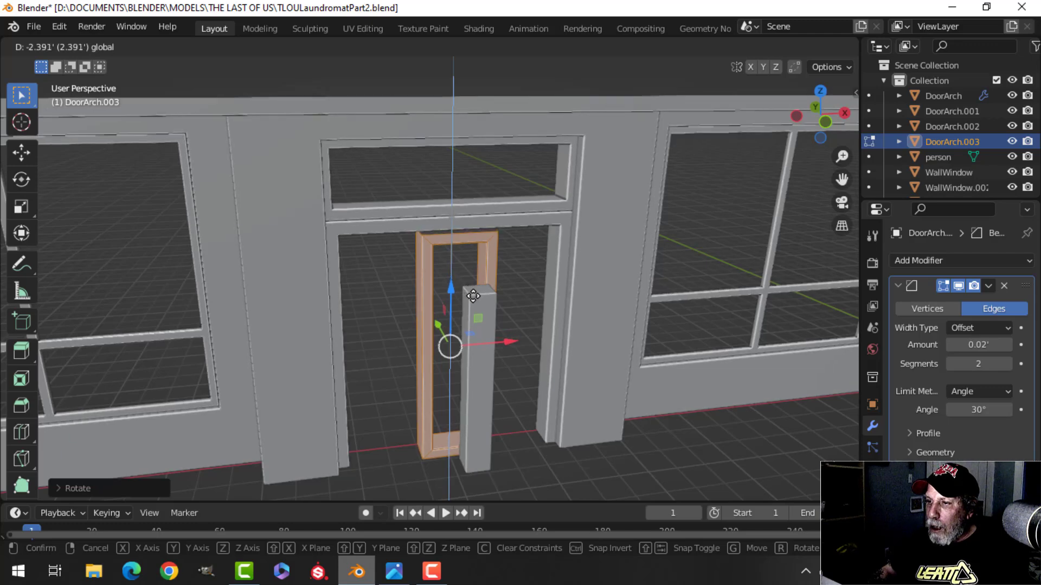
pyautogui.click(476, 292)
pyautogui.moveTo(476, 293); pyautogui.dragTo(438, 309, button='middle')
pyautogui.scroll(2, 597, 298)
pyautogui.moveTo(515, 341); pyautogui.dragTo(605, 313)
pyautogui.moveTo(606, 312); pyautogui.dragTo(623, 325, button='middle')
pyautogui.scroll(3, 639, 289)
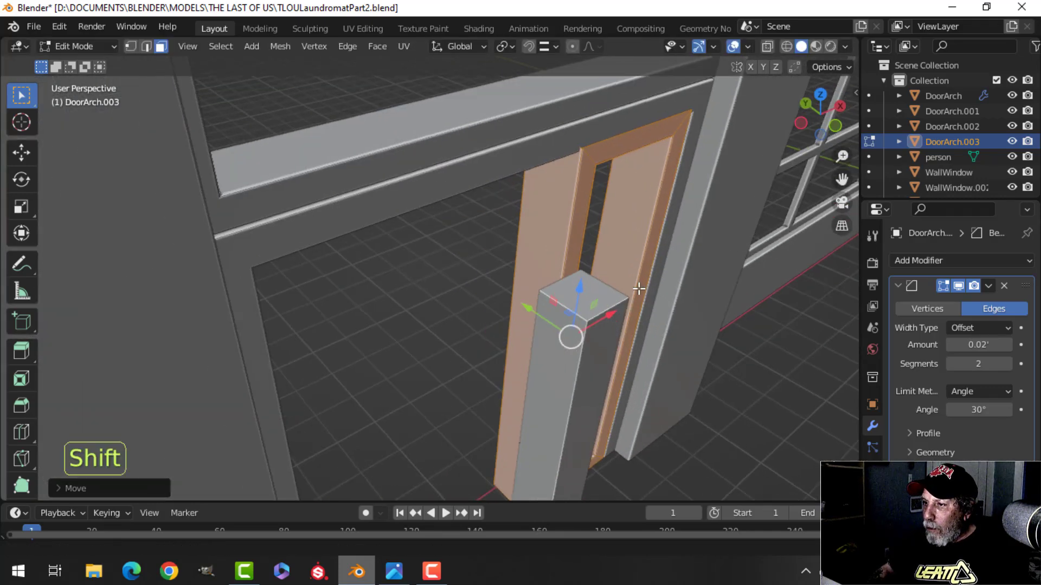
pyautogui.moveTo(526, 309); pyautogui.dragTo(522, 286)
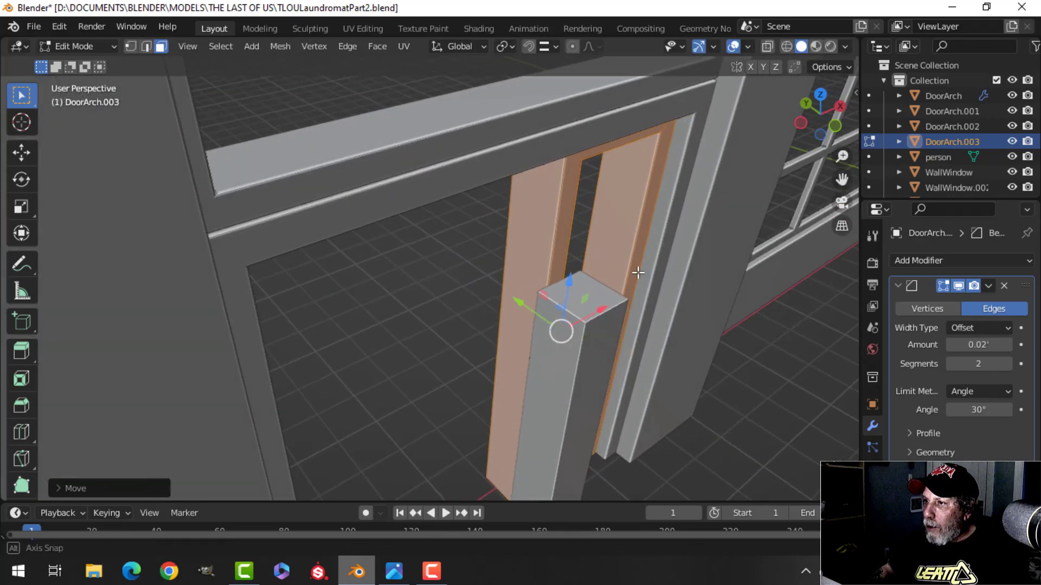
# - In wireframe front view, select the upright frame's bottom rail and lower it to the floor line, then restore solid shading
pyautogui.moveTo(640, 274); pyautogui.dragTo(527, 121, button='middle')
pyautogui.scroll(-2, 638, 308)
pyautogui.press('KP_1')
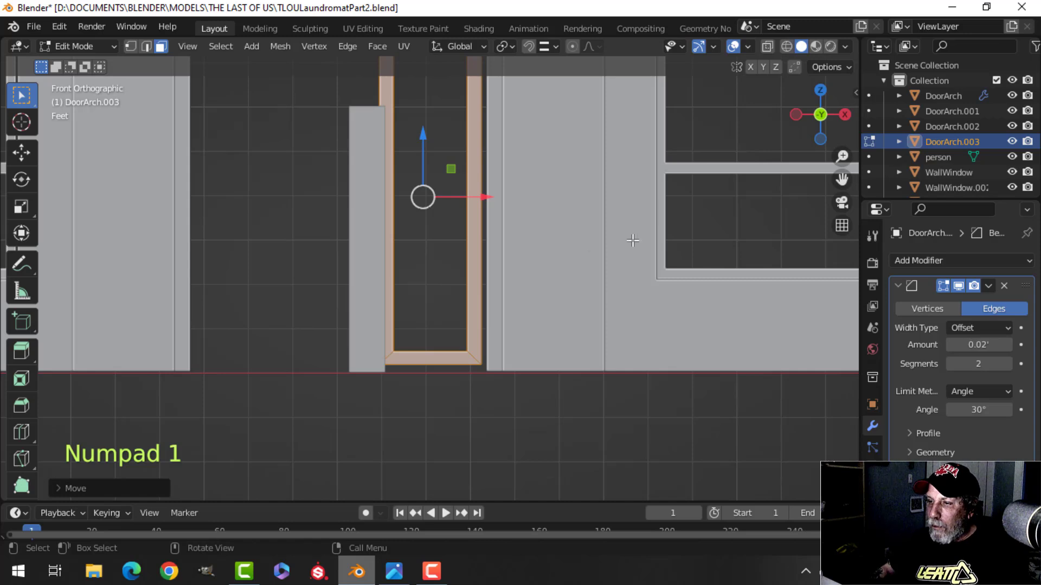
pyautogui.hotkey('alt', 'a')
pyautogui.press('z')
pyautogui.click(486, 263)
pyautogui.press('b')
pyautogui.moveTo(335, 295); pyautogui.dragTo(539, 401)
pyautogui.keyDown('shift'); pyautogui.moveTo(539, 401); pyautogui.dragTo(520, 337, button='middle'); pyautogui.keyUp('shift')
pyautogui.scroll(2, 441, 313)
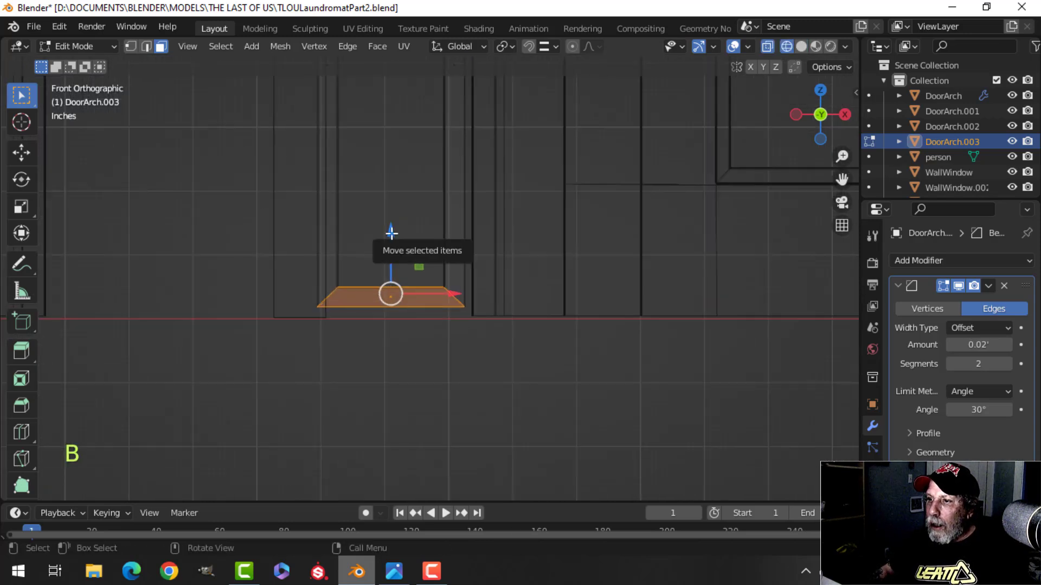
pyautogui.moveTo(391, 233); pyautogui.dragTo(515, 318)
pyautogui.press('z')
pyautogui.click(630, 319)
pyautogui.scroll(-4, 417, 173)
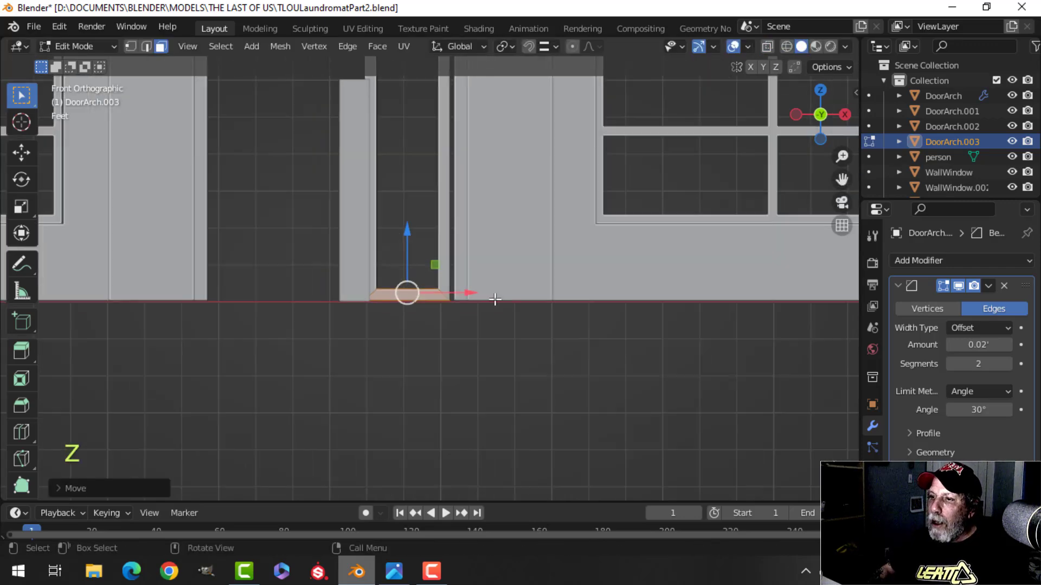
# - Move the whole upright door frame along X until it meets the doorway's right jamb
pyautogui.hotkey('alt', 'a')
pyautogui.keyDown('shift'); pyautogui.moveTo(417, 173); pyautogui.dragTo(428, 185, button='middle'); pyautogui.keyUp('shift')
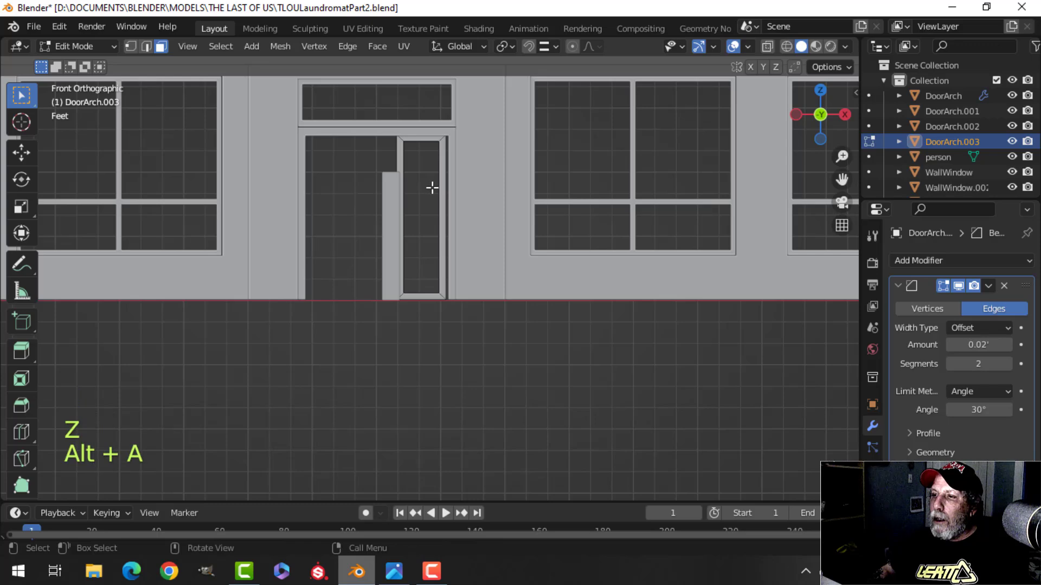
pyautogui.press('a')
pyautogui.scroll(2, 483, 228)
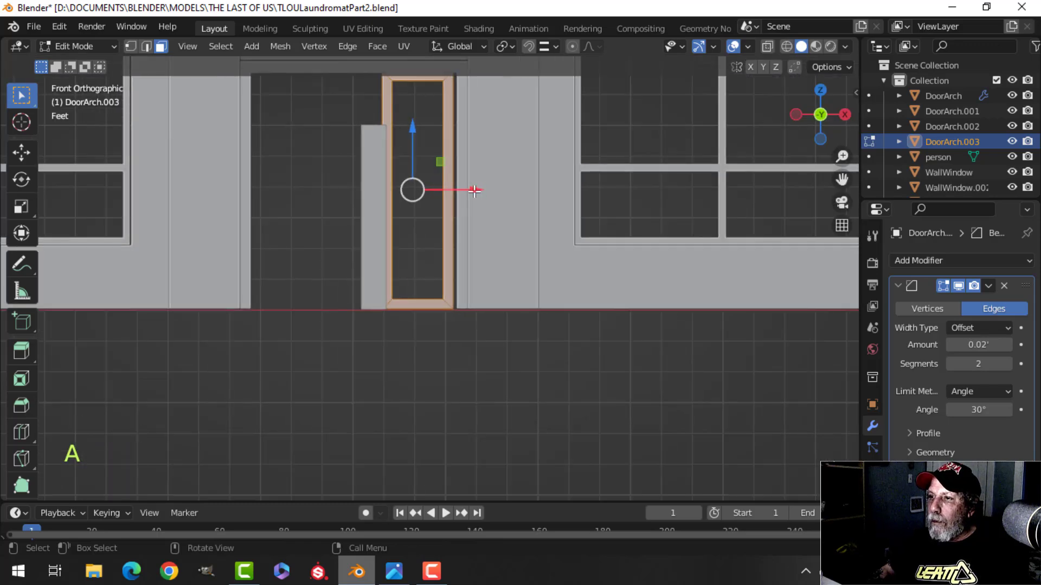
pyautogui.moveTo(474, 190); pyautogui.dragTo(481, 192)
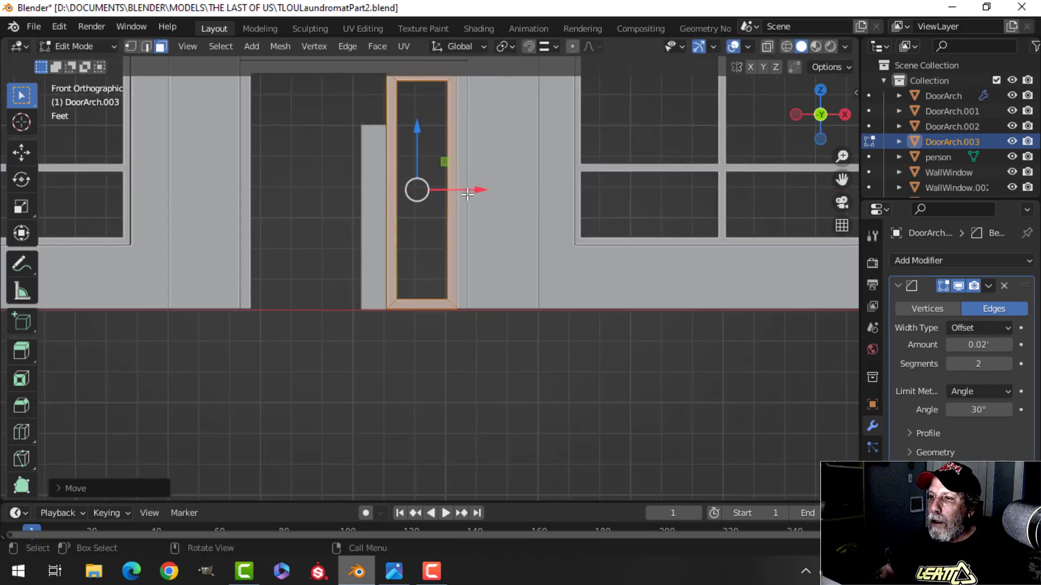
pyautogui.moveTo(467, 194); pyautogui.dragTo(469, 206, button='middle')
pyautogui.press('KP_1')
pyautogui.hotkey('alt', 'a')
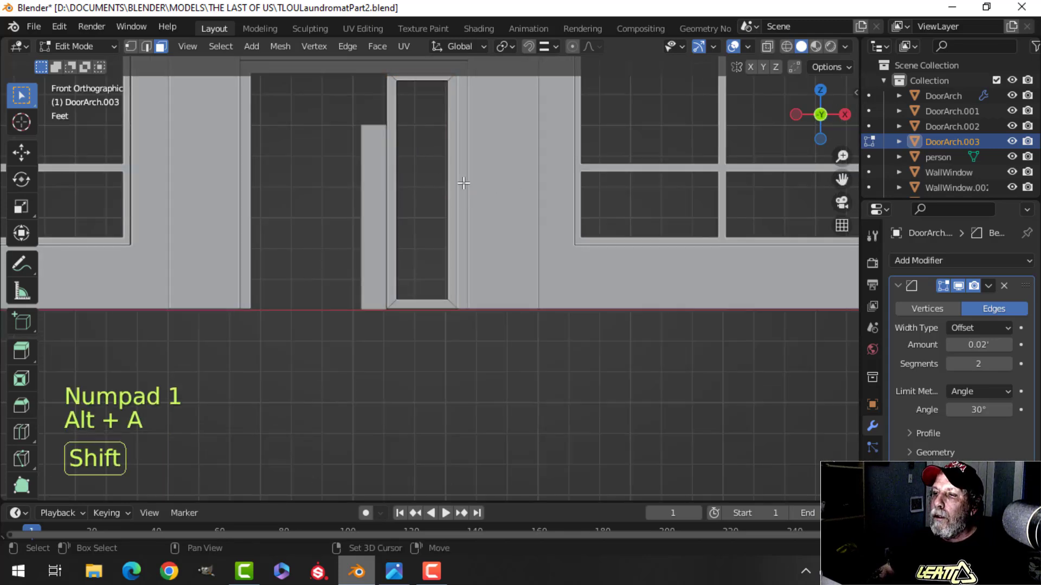
# - Widen the door by moving its inner vertical stile along X toward the doorway's center, and return to Object Mode
pyautogui.keyDown('shift'); pyautogui.scroll(3, 464, 181); pyautogui.keyUp('shift')
pyautogui.press('z')
pyautogui.press('z')
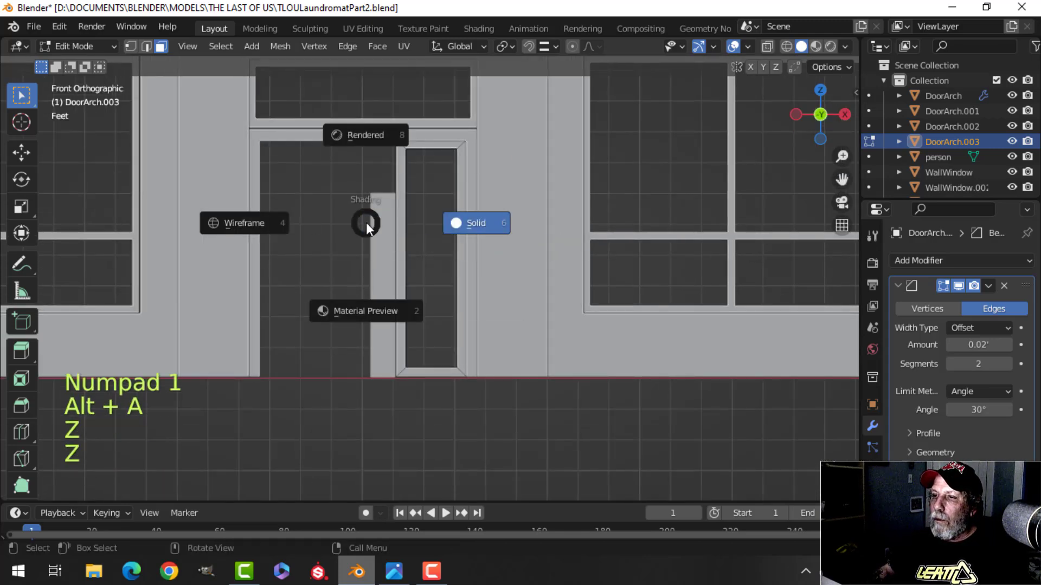
pyautogui.click(268, 206)
pyautogui.press('b')
pyautogui.moveTo(374, 103); pyautogui.dragTo(418, 418)
pyautogui.scroll(-3, 418, 325)
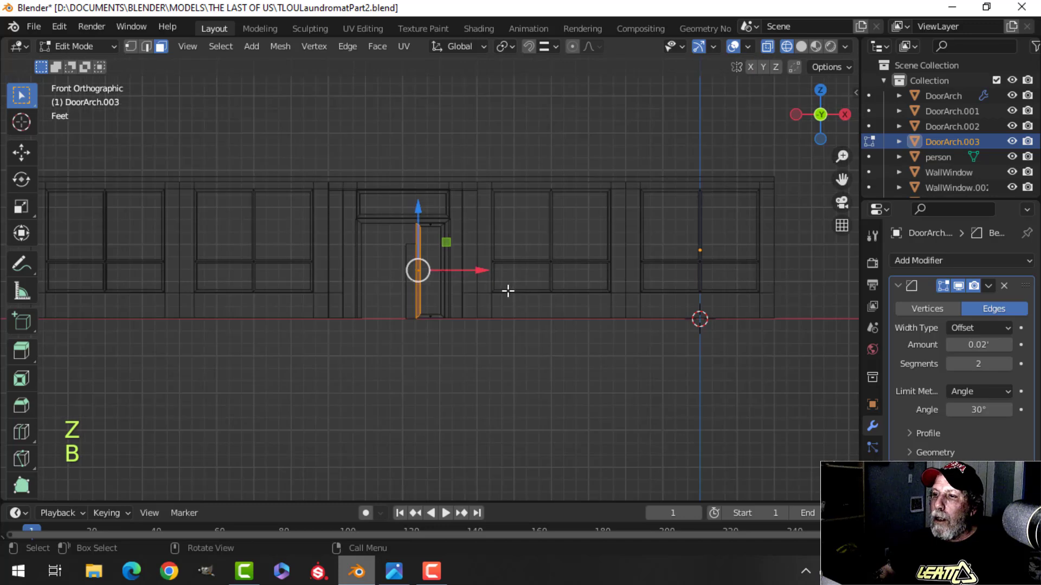
pyautogui.scroll(4, 499, 288)
pyautogui.moveTo(431, 252)
pyautogui.keyDown('shift'); pyautogui.mouseDown(button='middle')
pyautogui.moveTo(435, 276)
pyautogui.moveTo(439, 265)
pyautogui.mouseUp(button='middle'); pyautogui.keyUp('shift')
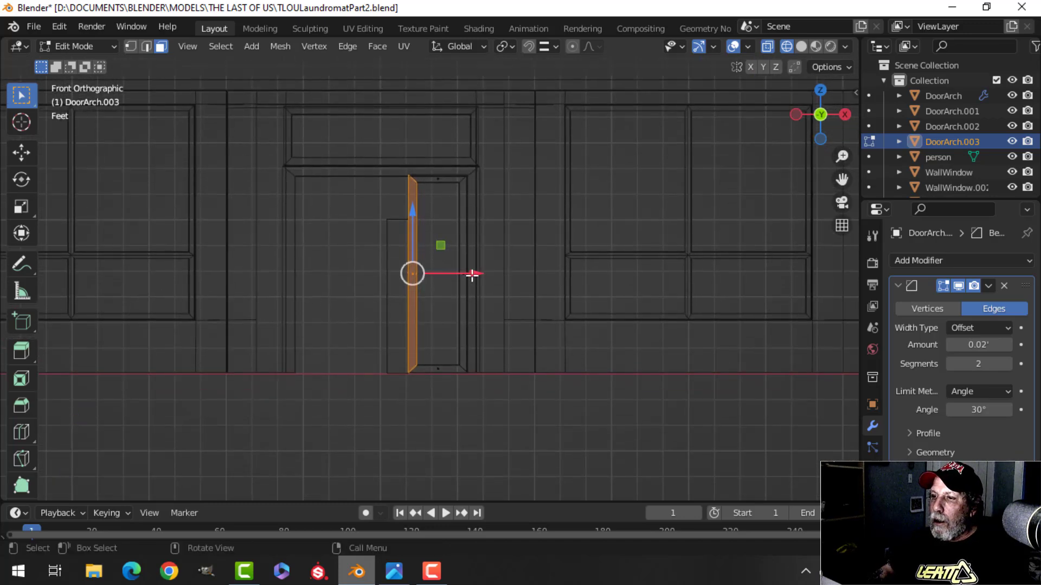
pyautogui.moveTo(472, 275); pyautogui.dragTo(443, 265)
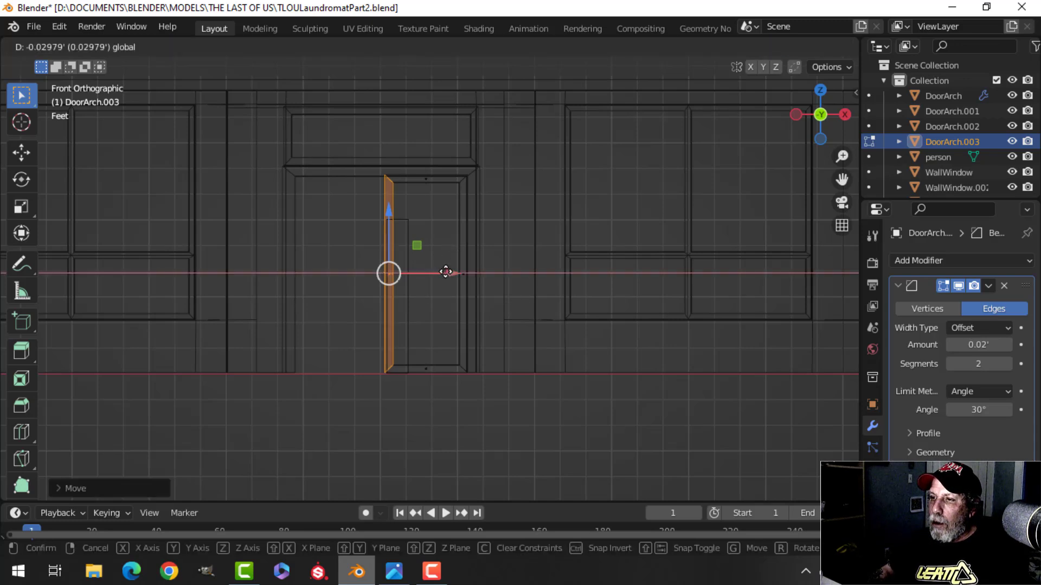
pyautogui.hotkey('alt', 'a')
pyautogui.press('z')
pyautogui.click(538, 273)
pyautogui.press('Tab')
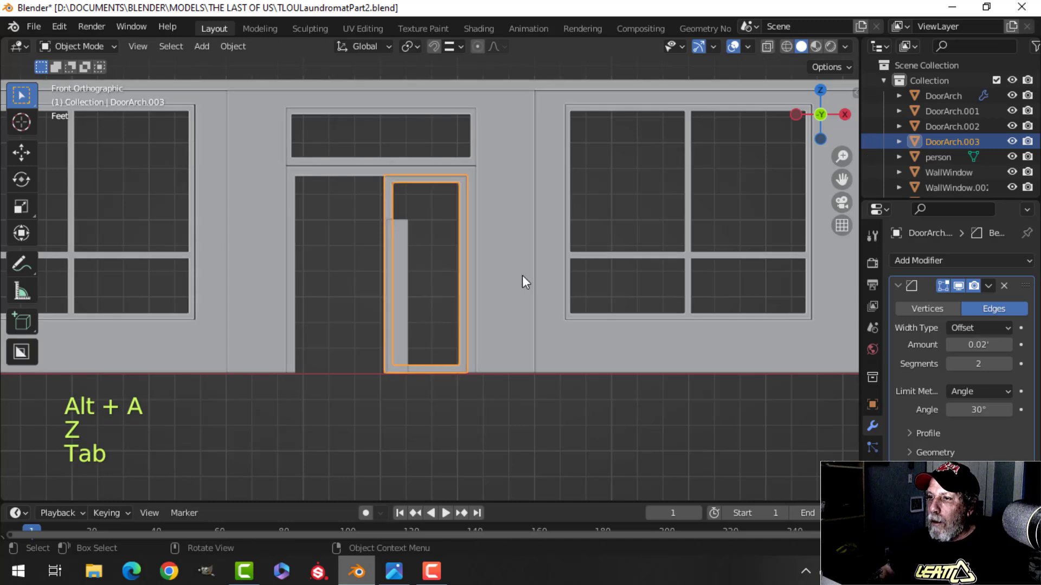
# - Snap the 3D cursor to the center of the transom frame's geometry
pyautogui.hotkey('alt', 'a')
pyautogui.click(427, 187)
pyautogui.click(436, 187)
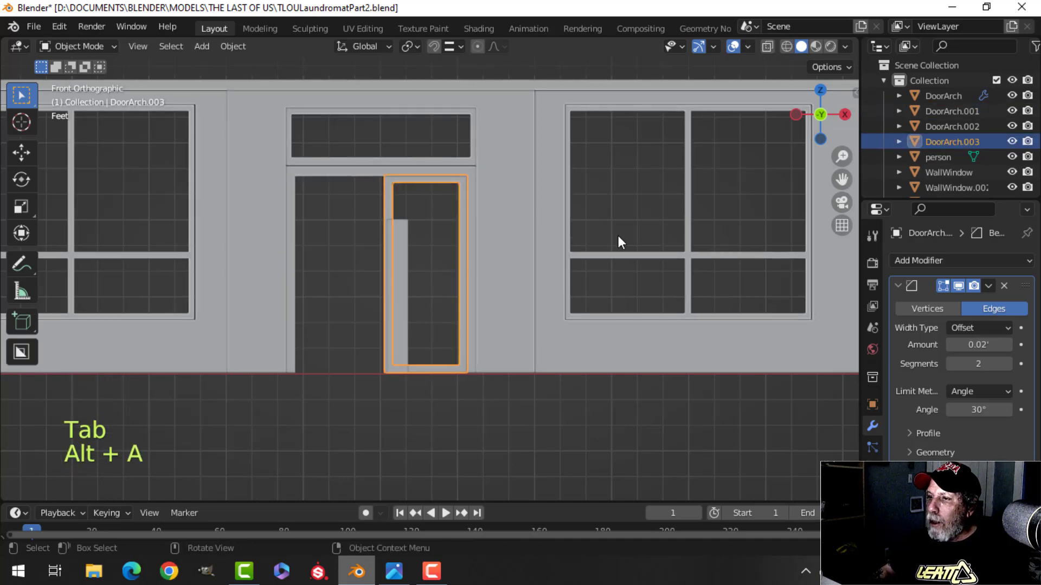
pyautogui.keyDown('shift'); pyautogui.moveTo(433, 220); pyautogui.dragTo(437, 284, button='middle'); pyautogui.keyUp('shift')
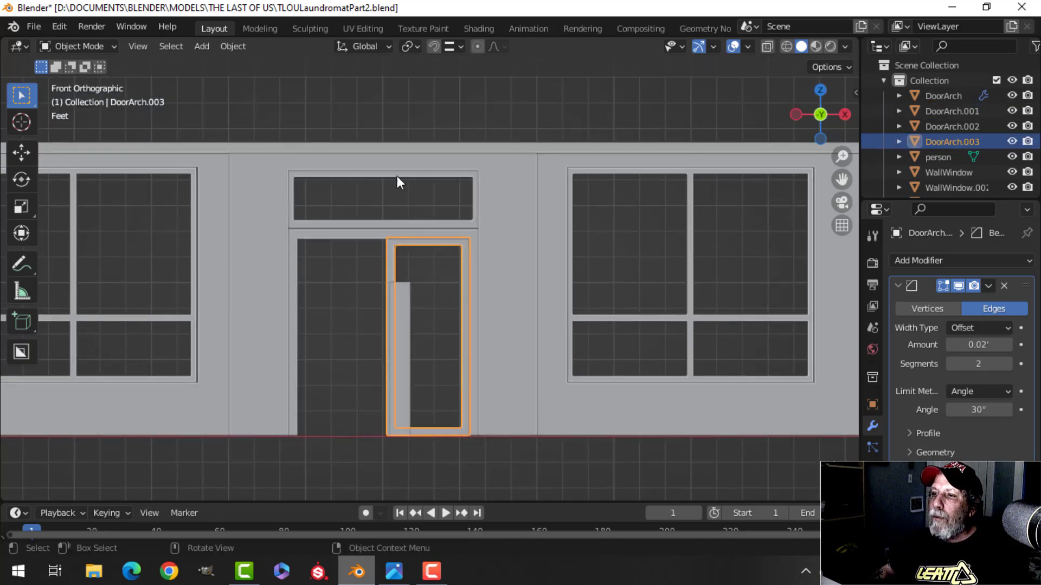
pyautogui.click(389, 179)
pyautogui.press('Tab')
pyautogui.press('a')
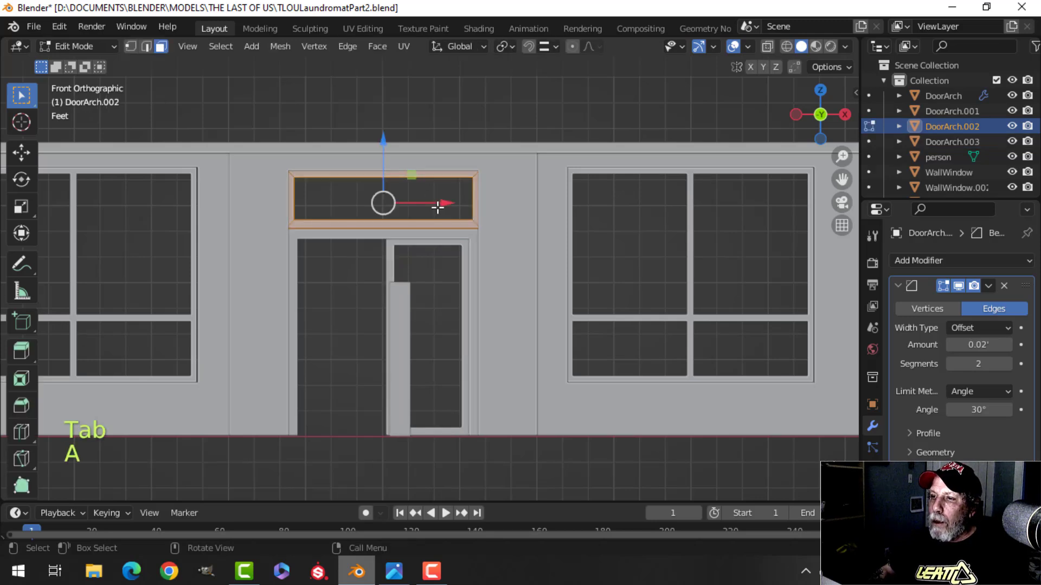
pyautogui.hotkey('shift', 's')
pyautogui.click(453, 294)
pyautogui.press('Tab')
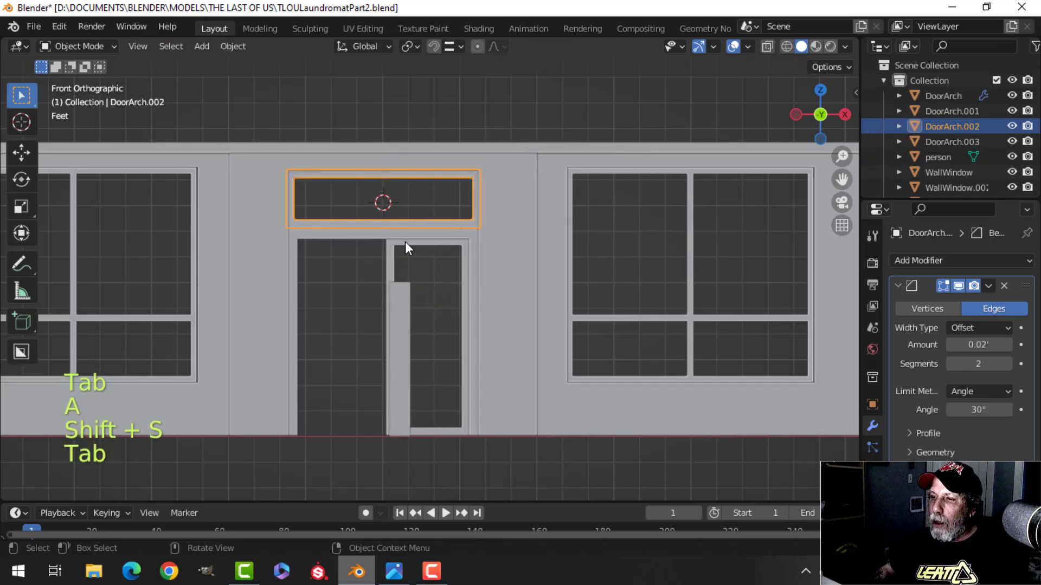
# - Set the door frame's origin to the 3D cursor and add a Mirror modifier on X for the second door
pyautogui.click(405, 242)
pyautogui.click(233, 46)
pyautogui.moveTo(254, 79)
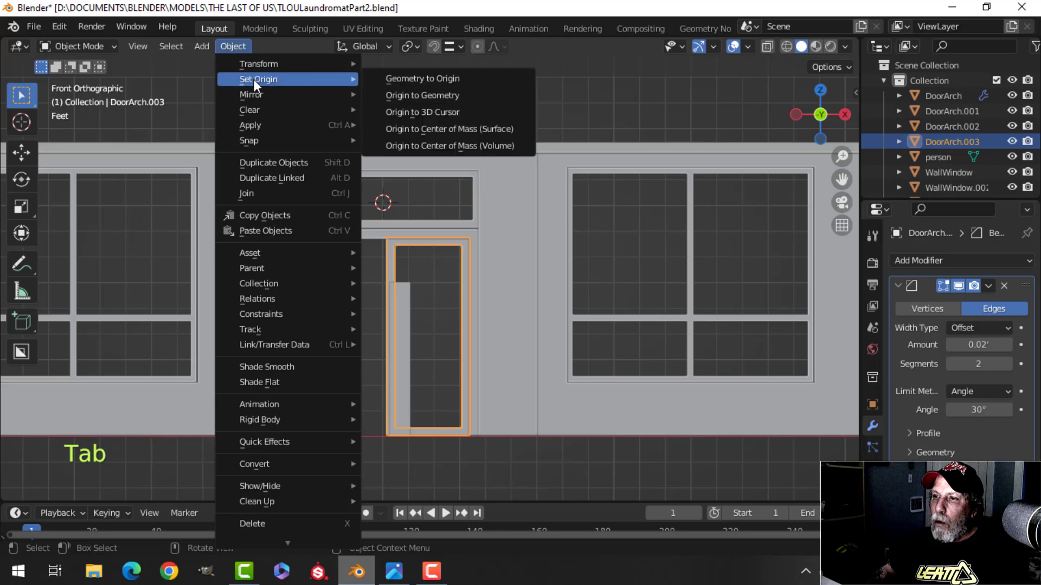
pyautogui.click(420, 111)
pyautogui.click(897, 284)
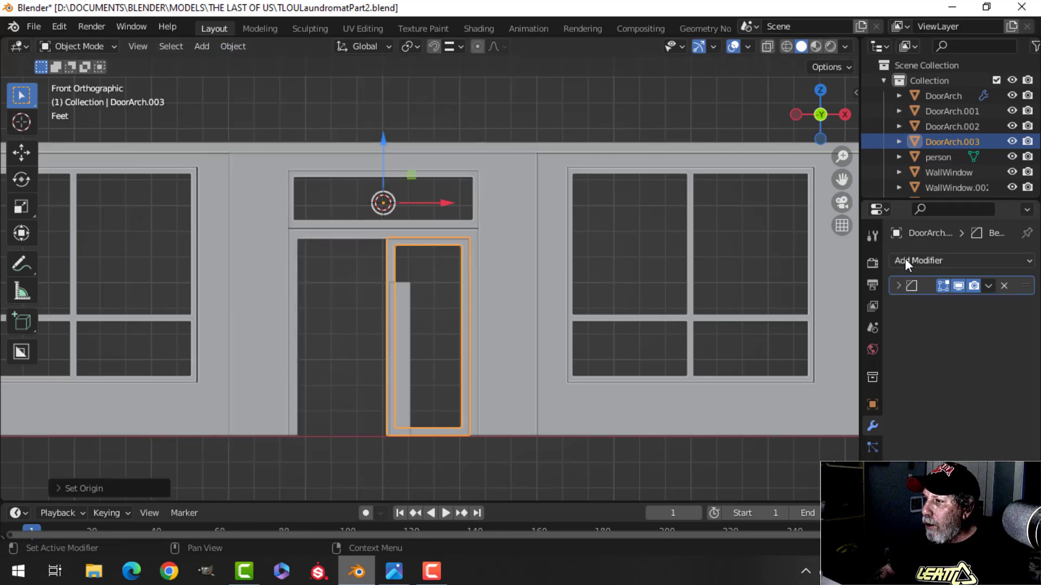
pyautogui.click(905, 260)
pyautogui.click(745, 438)
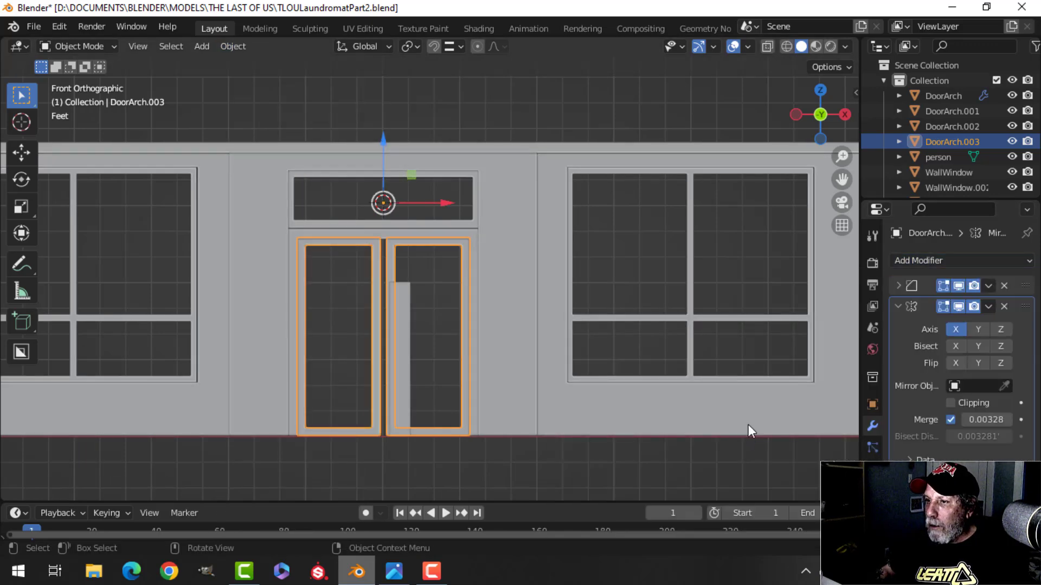
pyautogui.scroll(3, 492, 298)
pyautogui.keyDown('shift'); pyautogui.moveTo(440, 289); pyautogui.dragTo(454, 280, button='middle'); pyautogui.keyUp('shift')
pyautogui.scroll(-2, 449, 314)
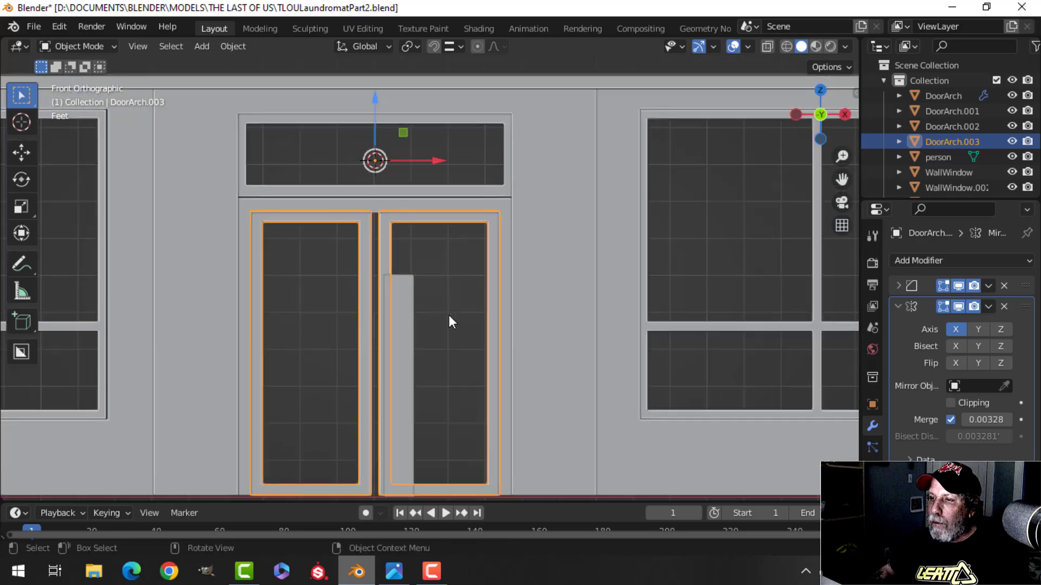
pyautogui.keyDown('shift'); pyautogui.moveTo(471, 314); pyautogui.dragTo(473, 275, button='middle'); pyautogui.keyUp('shift')
pyautogui.press('Tab')
pyautogui.press('a')
pyautogui.hotkey('alt', 'a')
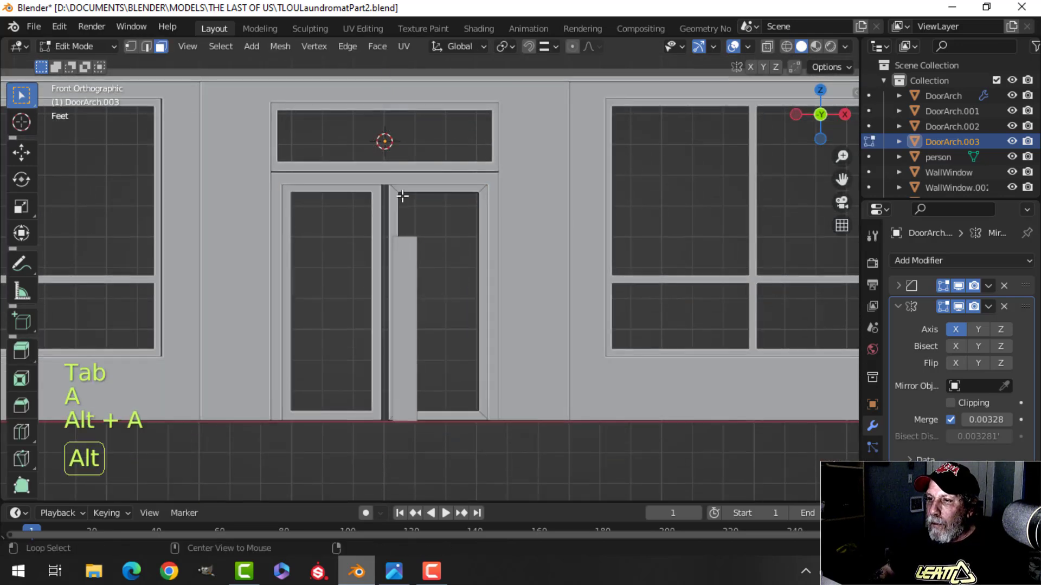
pyautogui.press('b')
pyautogui.moveTo(413, 369); pyautogui.dragTo(436, 450)
pyautogui.scroll(3, 470, 344)
pyautogui.keyDown('shift'); pyautogui.moveTo(506, 332); pyautogui.dragTo(536, 348, button='middle'); pyautogui.keyUp('shift')
pyautogui.moveTo(529, 332); pyautogui.dragTo(524, 332)
pyautogui.hotkey('ctrl', 'z')
pyautogui.hotkey('alt', 'a')
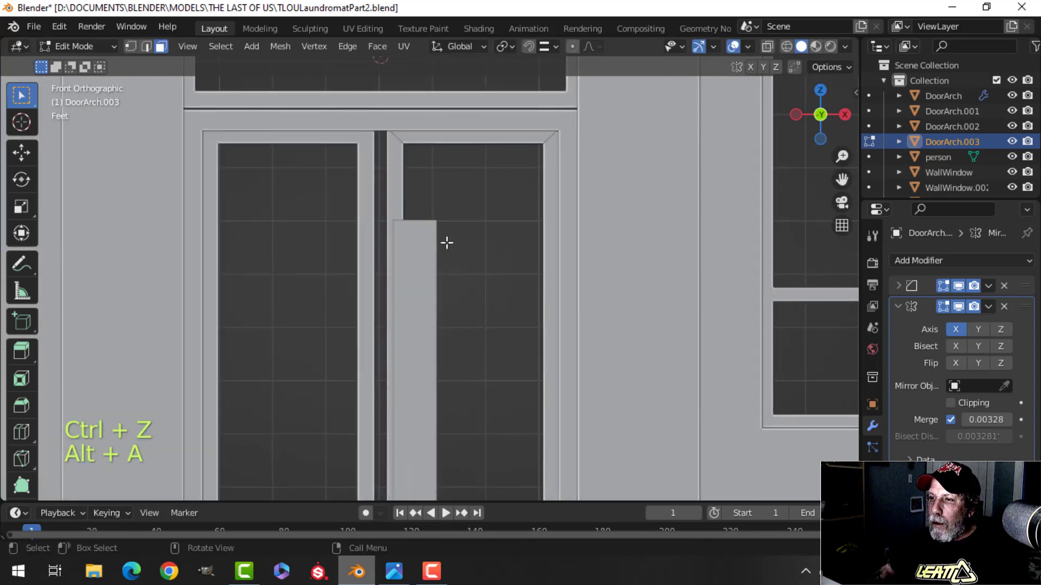
# - Move the door's full inner stile along X to narrow the gap between the mirrored doors, and return to Object Mode
pyautogui.press('z')
pyautogui.click(363, 262)
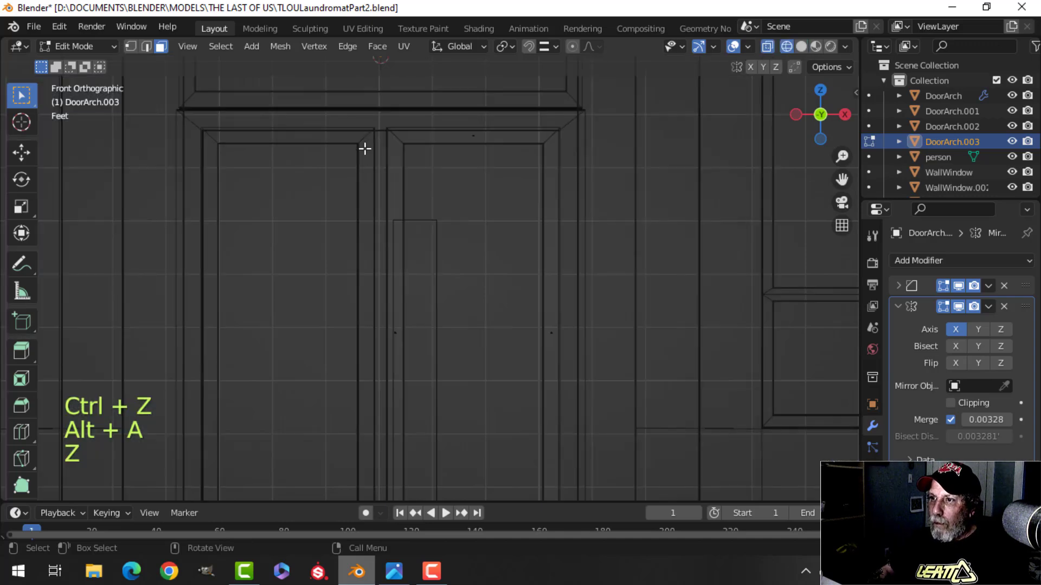
pyautogui.press('b')
pyautogui.moveTo(381, 95)
pyautogui.mouseDown()
pyautogui.moveTo(383, 223)
pyautogui.moveTo(419, 498)
pyautogui.mouseUp()
pyautogui.scroll(-2, 443, 466)
pyautogui.keyDown('shift'); pyautogui.moveTo(432, 416); pyautogui.dragTo(425, 384, button='middle'); pyautogui.keyUp('shift')
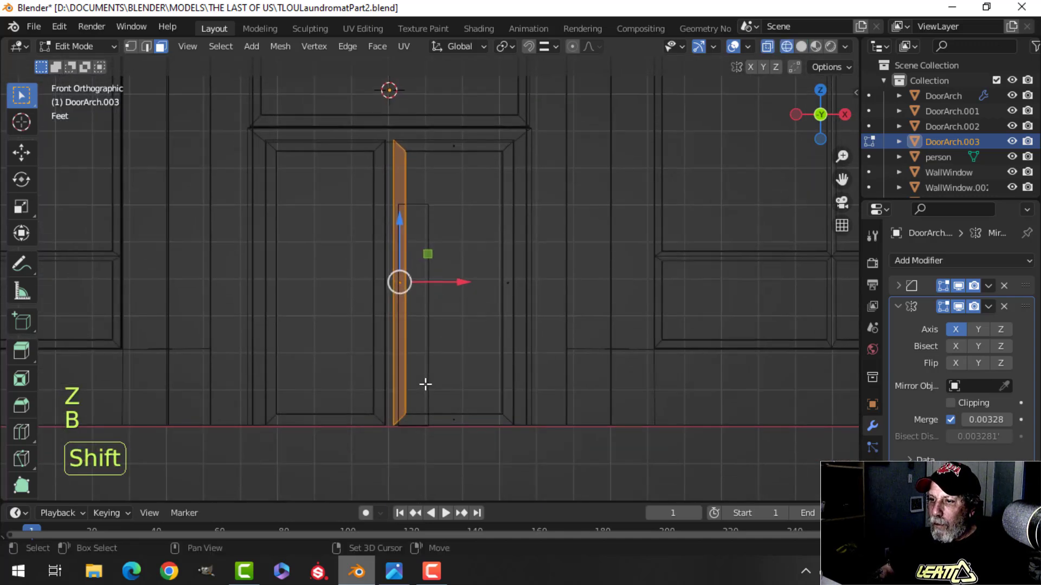
pyautogui.moveTo(456, 279); pyautogui.dragTo(450, 277)
pyautogui.press('z')
pyautogui.click(500, 280)
pyautogui.scroll(3, 499, 281)
pyautogui.keyDown('shift'); pyautogui.moveTo(472, 297); pyautogui.dragTo(486, 267, button='middle'); pyautogui.keyUp('shift')
pyautogui.press('Tab')
pyautogui.scroll(-4, 474, 310)
pyautogui.hotkey('alt', 'a')
# - Examine the finished double doors at an angle and compare them with the doors and windows in the TLOU_laundry.jpg reference image
pyautogui.scroll(3, 464, 359)
pyautogui.moveTo(471, 320); pyautogui.dragTo(444, 378, button='middle')
pyautogui.scroll(-3, 482, 288)
pyautogui.moveTo(445, 376); pyautogui.dragTo(483, 347, button='middle')
pyautogui.click(394, 571)
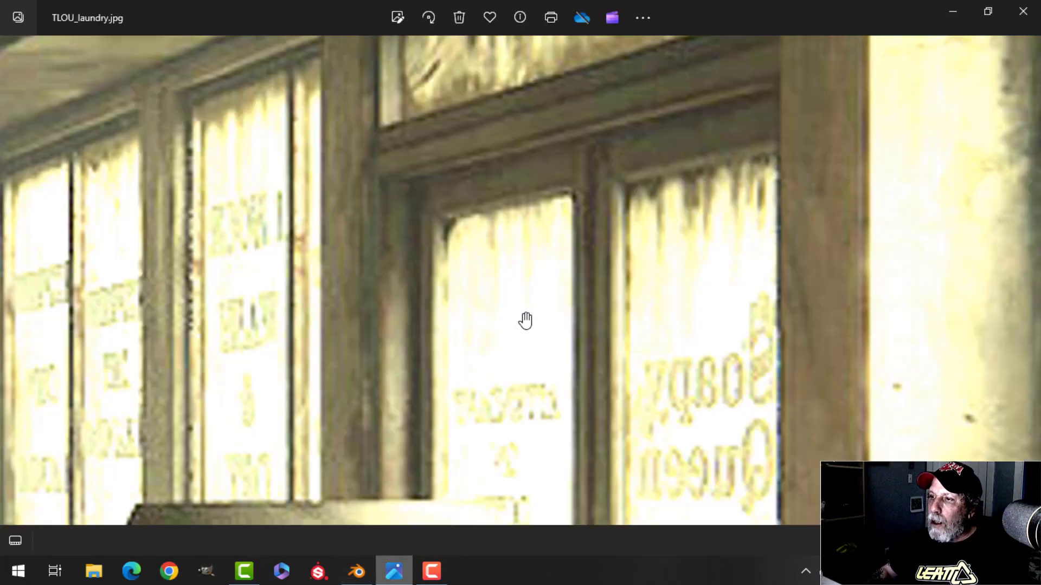
pyautogui.scroll(-8, 600, 403)
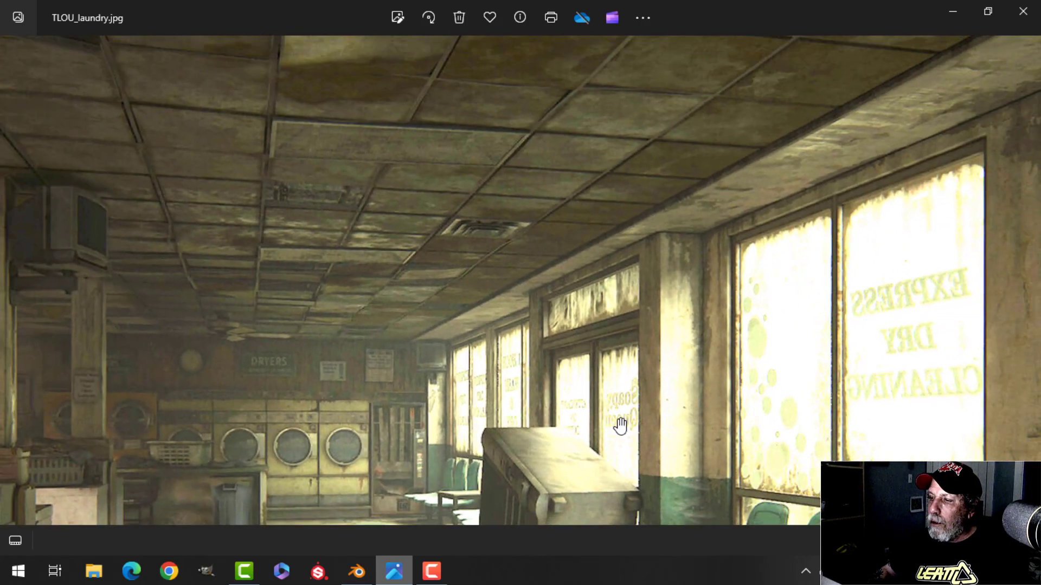
pyautogui.moveTo(621, 425); pyautogui.dragTo(564, 291)
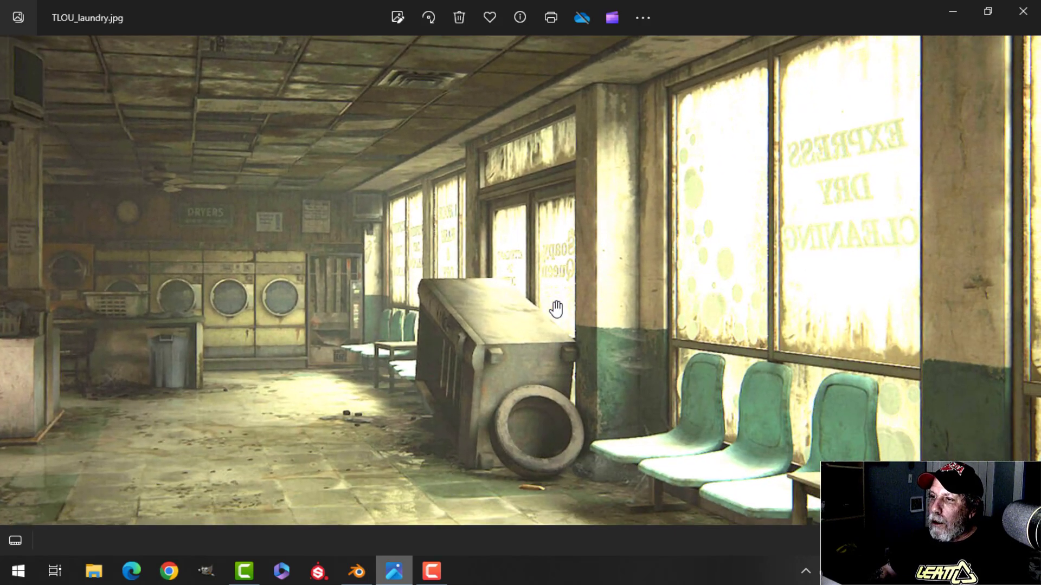
pyautogui.click(355, 571)
pyautogui.keyDown('shift'); pyautogui.moveTo(462, 276); pyautogui.dragTo(544, 305, button='middle'); pyautogui.keyUp('shift')
pyautogui.scroll(2, 469, 300)
pyautogui.scroll(-1, 541, 304)
pyautogui.click(394, 569)
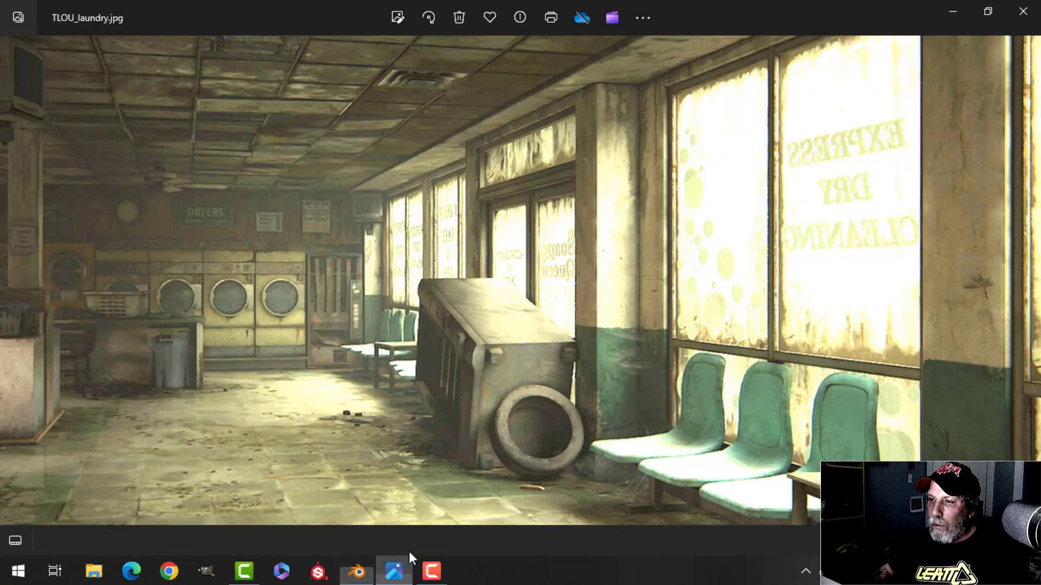
# - Check the doorway up close in the reference image, return to Blender, and open the transom and door frames together in Edit Mode
pyautogui.scroll(3, 510, 252)
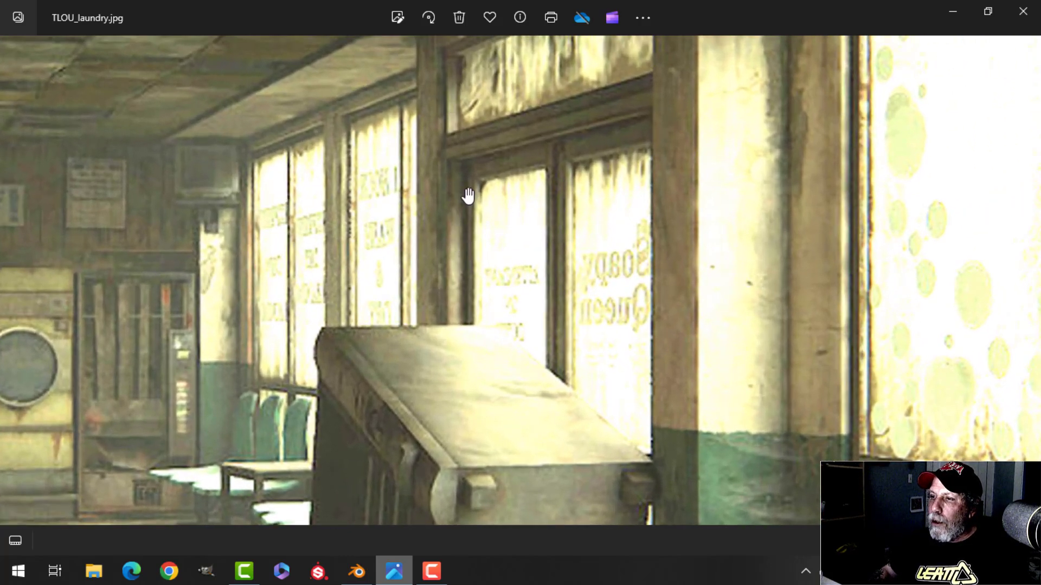
pyautogui.click(357, 571)
pyautogui.scroll(3, 477, 317)
pyautogui.keyDown('shift'); pyautogui.moveTo(477, 318); pyautogui.dragTo(560, 366, button='middle'); pyautogui.keyUp('shift')
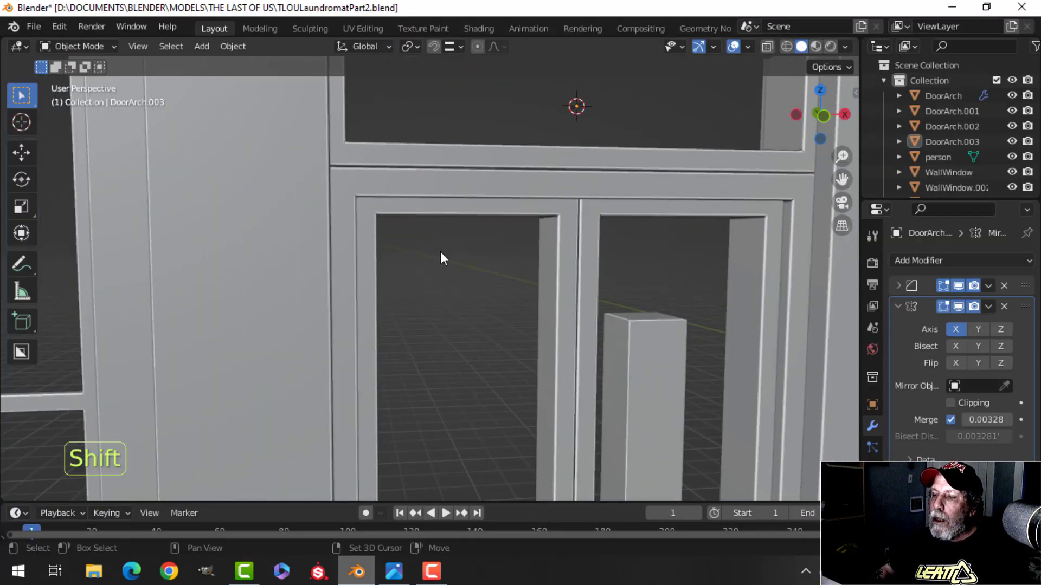
pyautogui.keyDown('shift'); pyautogui.scroll(2, 440, 254); pyautogui.keyUp('shift')
pyautogui.click(438, 217)
pyautogui.keyDown('shift'); pyautogui.click(489, 257); pyautogui.keyUp('shift')
pyautogui.press('Tab')
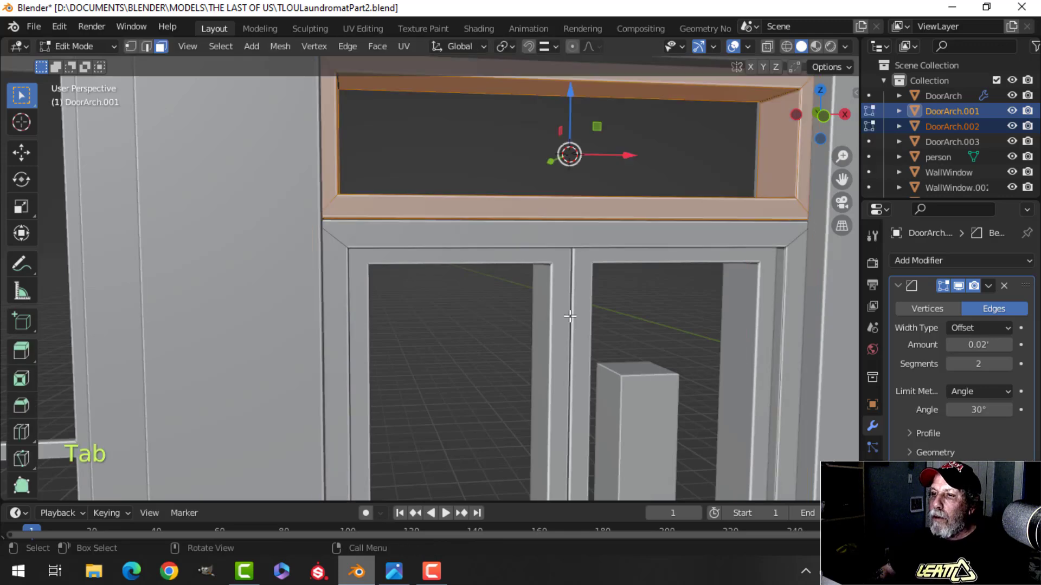
# - Select the faces of both side jambs of the transom and door frames in a front wireframe view
pyautogui.scroll(-2, 519, 338)
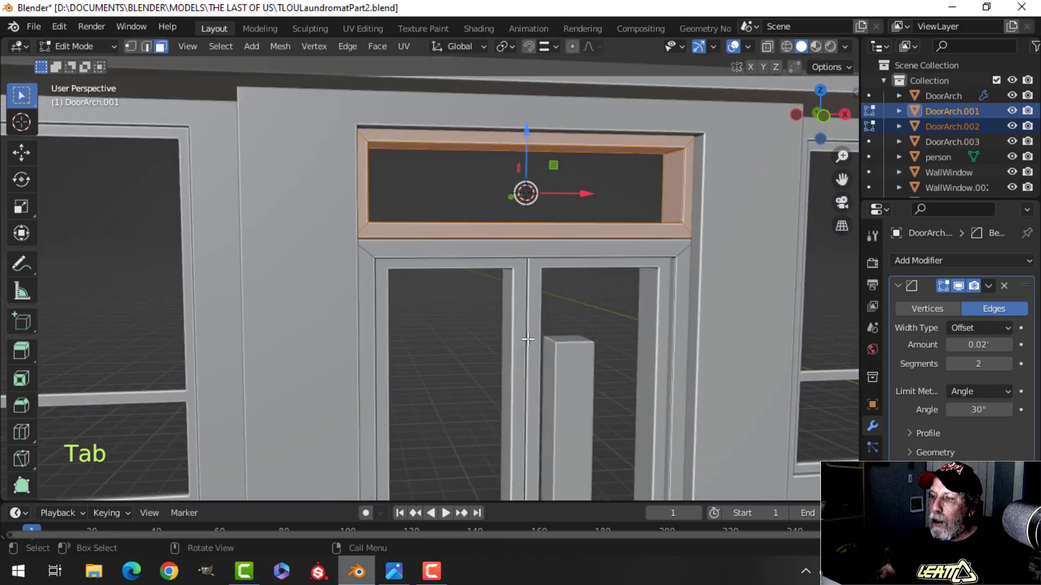
pyautogui.press('KP_1')
pyautogui.scroll(-4, 484, 334)
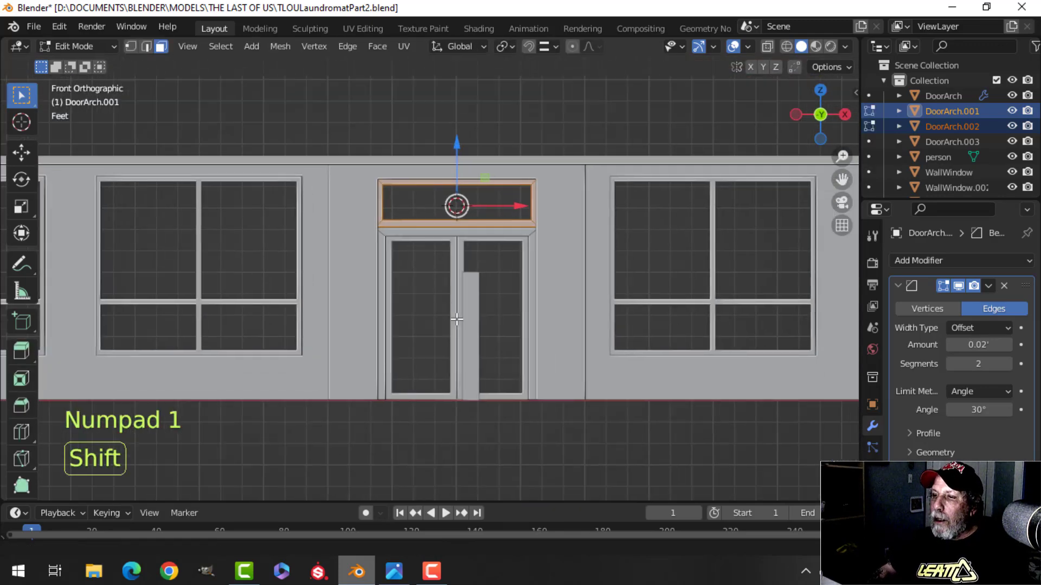
pyautogui.keyDown('shift'); pyautogui.scroll(-1, 457, 318); pyautogui.keyUp('shift')
pyautogui.hotkey('alt', 'a')
pyautogui.press('z')
pyautogui.click(316, 319)
pyautogui.press('b')
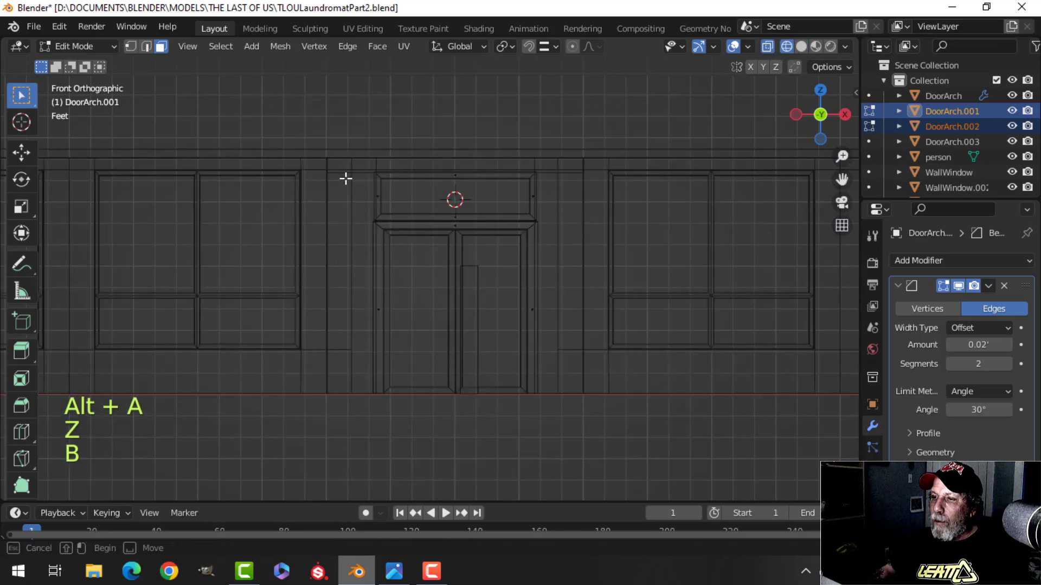
pyautogui.moveTo(325, 123); pyautogui.dragTo(407, 432)
pyautogui.press('b')
pyautogui.moveTo(515, 157); pyautogui.dragTo(569, 422)
pyautogui.scroll(3, 599, 336)
pyautogui.keyDown('ctrl'); pyautogui.scroll(-1, 493, 362); pyautogui.keyUp('ctrl')
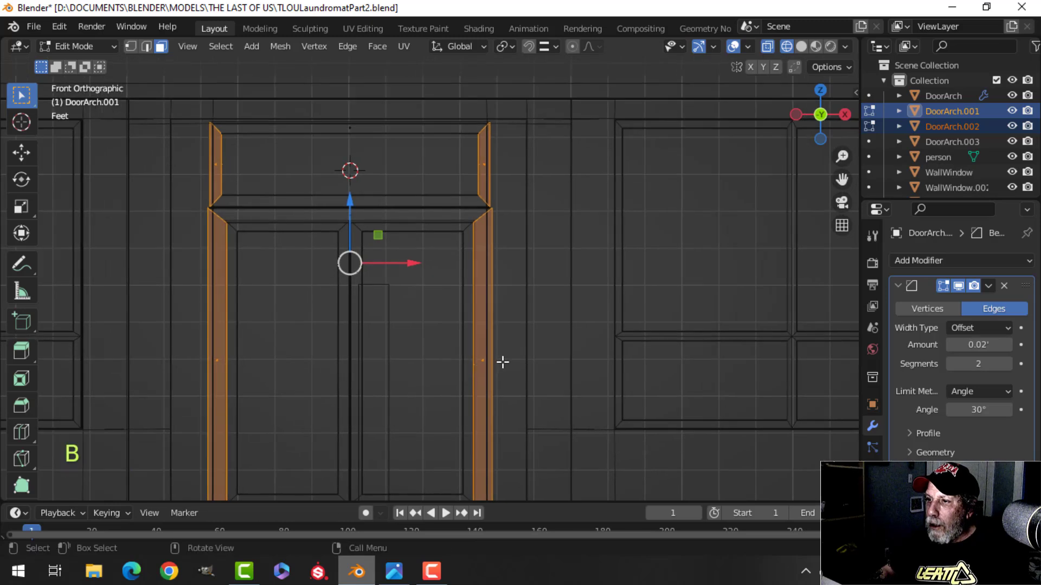
pyautogui.scroll(2, 502, 360)
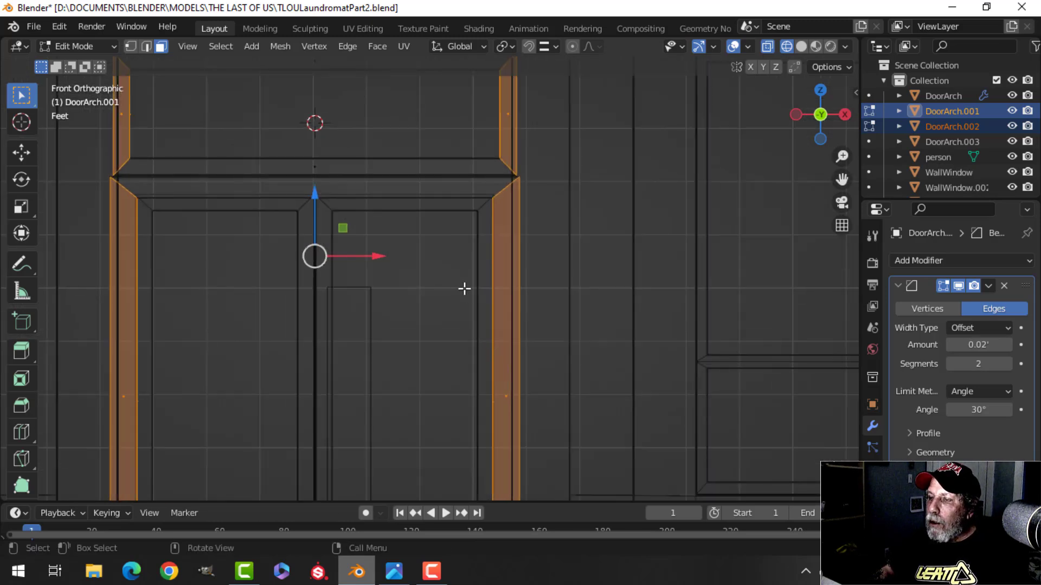
pyautogui.press('s')
pyautogui.press('x')
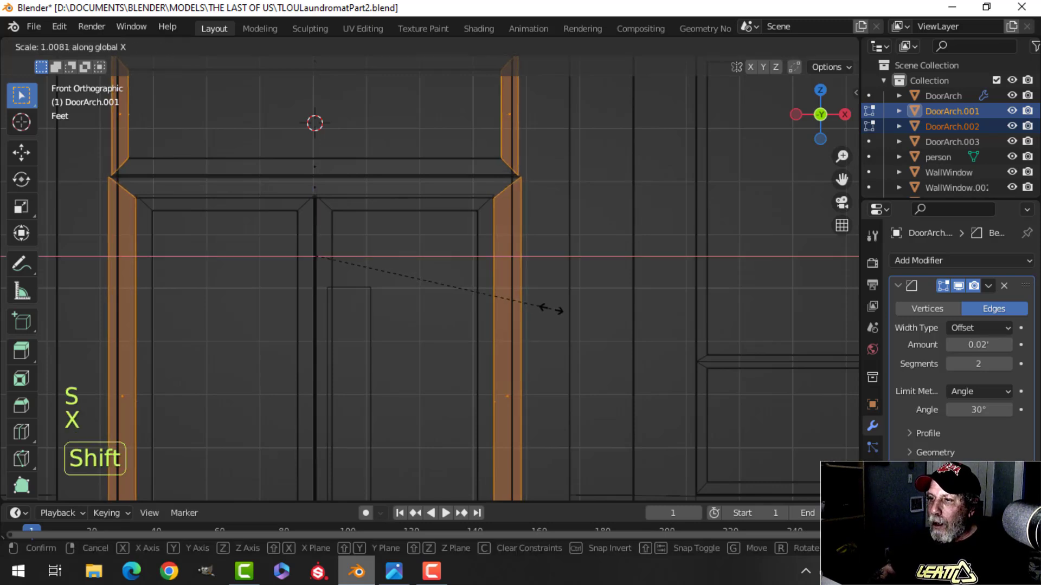
pyautogui.press('Escape')
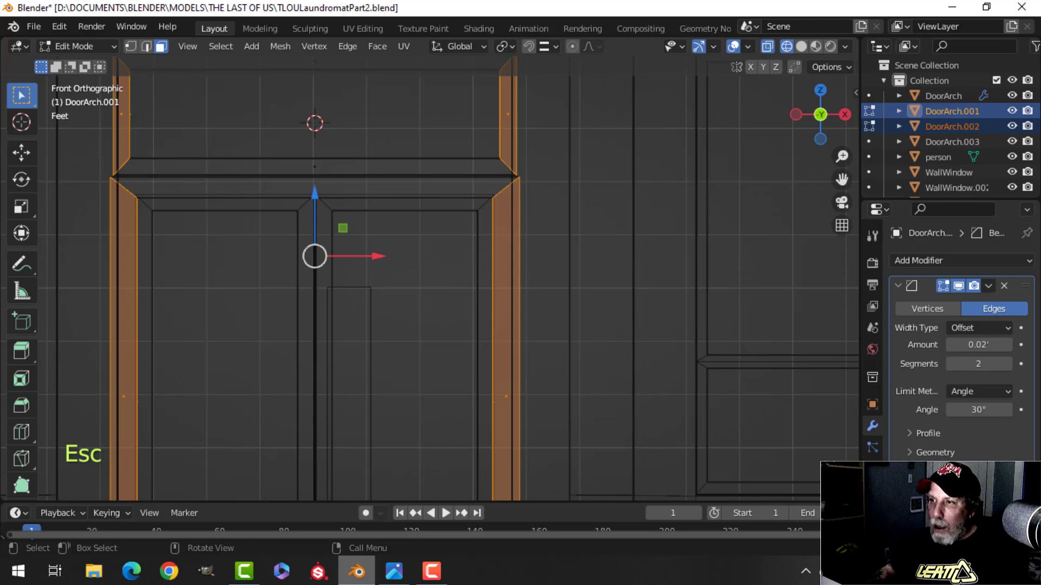
# - Scale the selected side jambs slightly outward along X, and return to solid shading and Object Mode
pyautogui.press('s')
pyautogui.press('x')
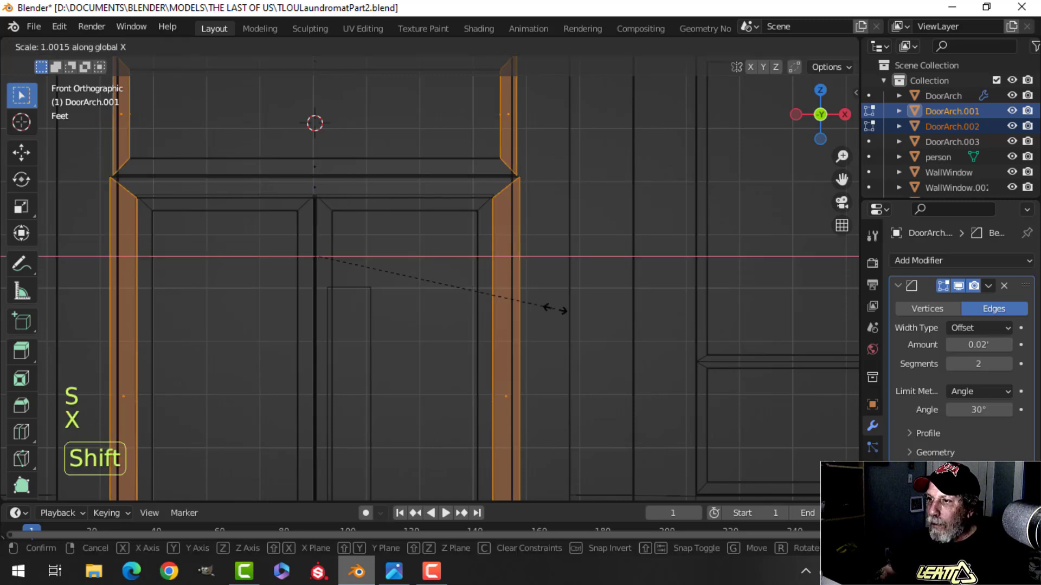
pyautogui.click(604, 311)
pyautogui.press('z')
pyautogui.click(592, 301)
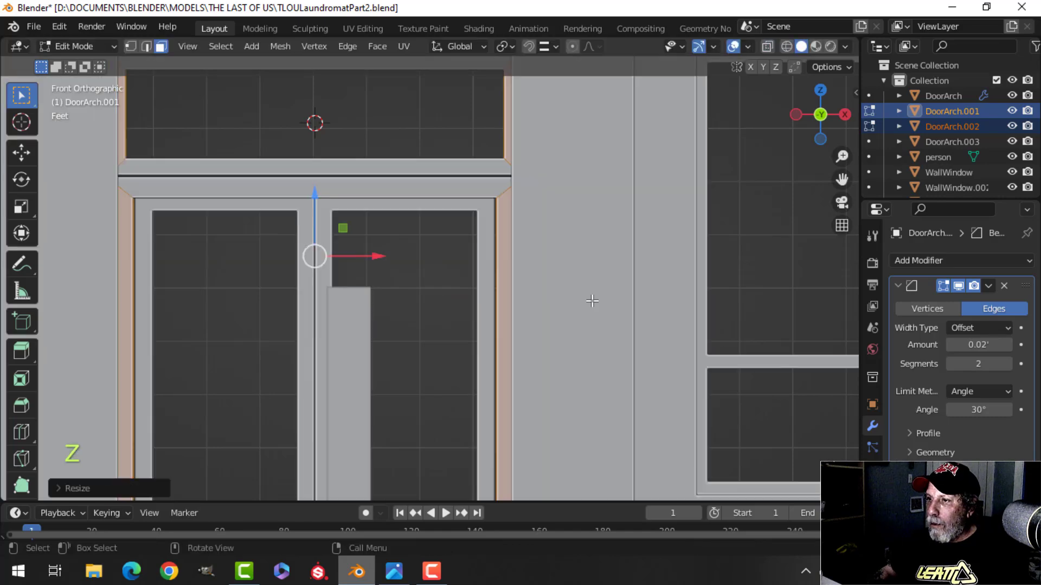
pyautogui.press('Tab')
pyautogui.hotkey('alt', 'a')
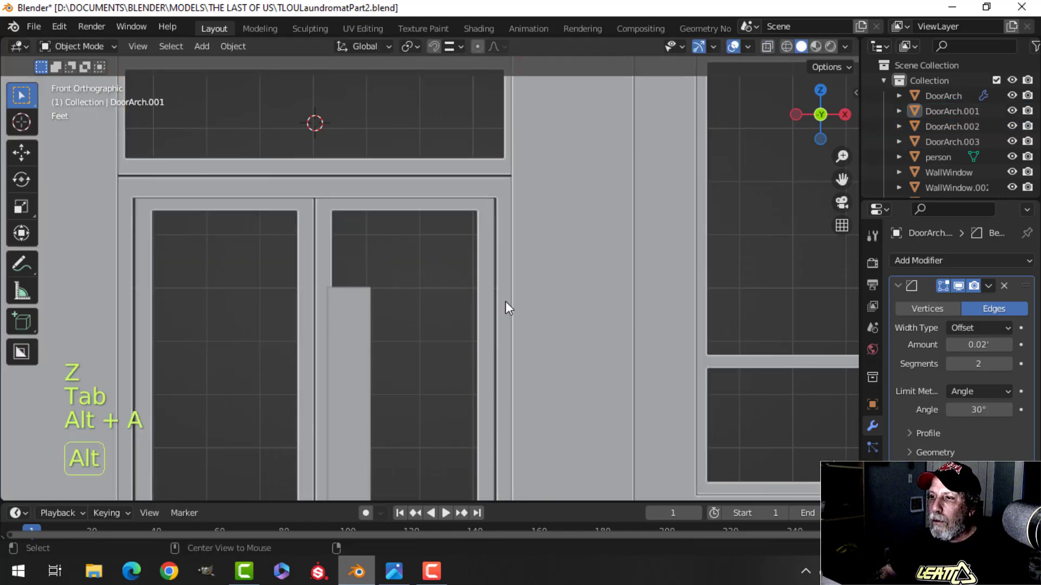
# - Move the door's entire mesh slightly along X toward the outer jamb of the door frame
pyautogui.moveTo(505, 302)
pyautogui.keyDown('shift'); pyautogui.mouseDown(button='middle')
pyautogui.moveTo(515, 274)
pyautogui.moveTo(512, 285)
pyautogui.mouseUp(button='middle'); pyautogui.keyUp('shift')
pyautogui.click(498, 239)
pyautogui.moveTo(498, 239); pyautogui.dragTo(506, 294, button='middle')
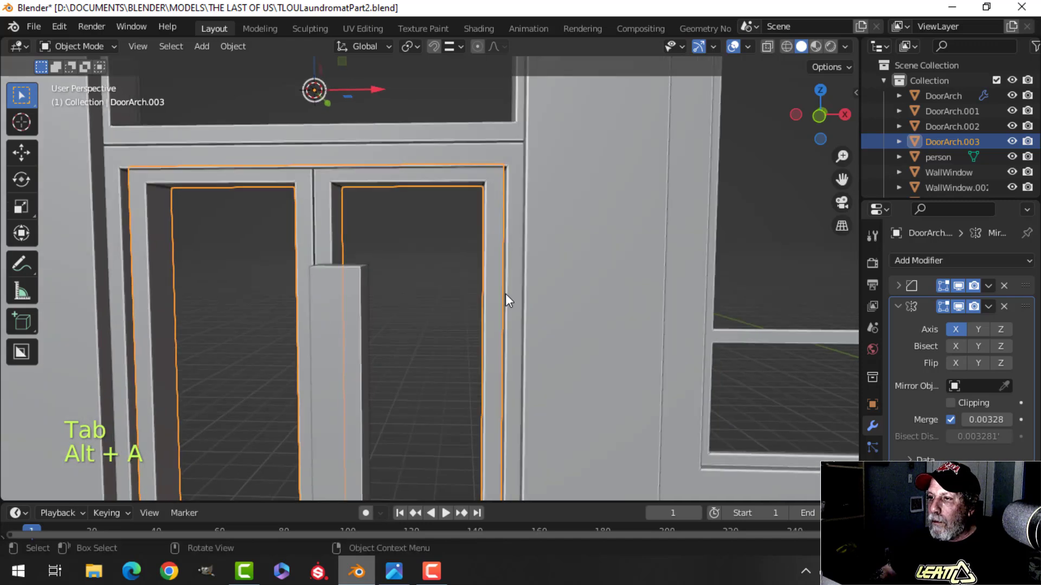
pyautogui.press('Tab')
pyautogui.press('a')
pyautogui.moveTo(478, 379); pyautogui.dragTo(465, 374)
pyautogui.keyDown('shift'); pyautogui.moveTo(465, 374); pyautogui.dragTo(494, 298, button='middle'); pyautogui.keyUp('shift')
pyautogui.hotkey('alt', 'a')
pyautogui.moveTo(399, 222); pyautogui.dragTo(327, 193, button='middle')
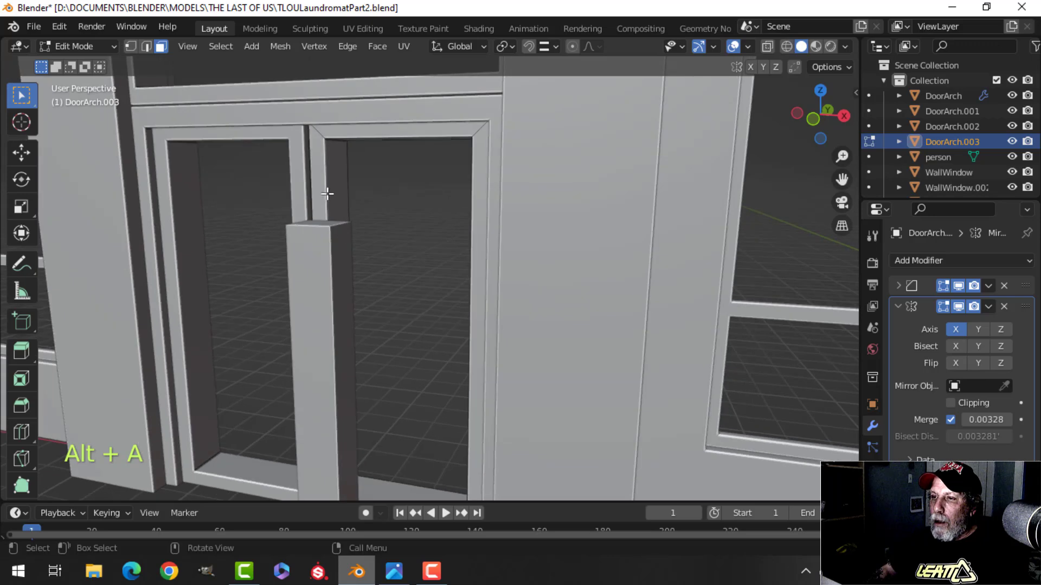
# - Compare the doors with the reference image, then scale the door's two inner stile faces outward along X to thin the stiles
pyautogui.click(395, 582)
pyautogui.scroll(2, 503, 291)
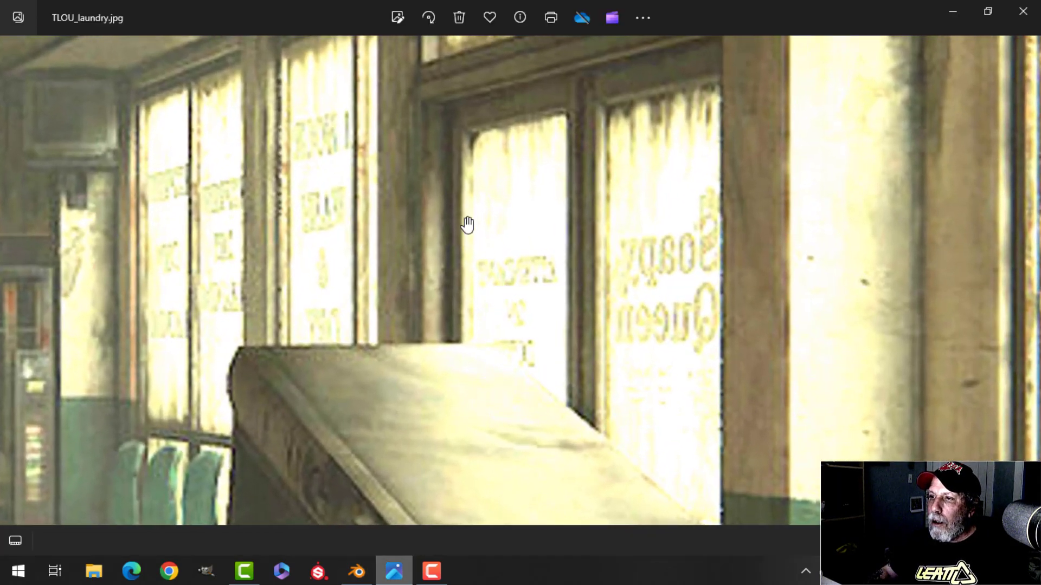
pyautogui.click(353, 575)
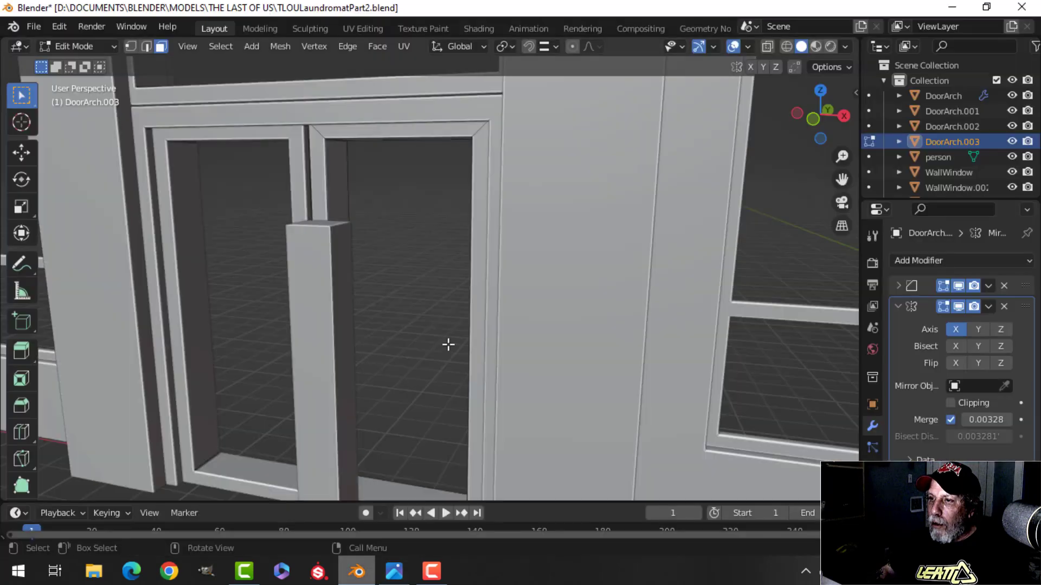
pyautogui.moveTo(449, 344); pyautogui.dragTo(527, 293, button='middle')
pyautogui.click(366, 276)
pyautogui.keyDown('shift'); pyautogui.click(482, 254); pyautogui.keyUp('shift')
pyautogui.scroll(2, 529, 340)
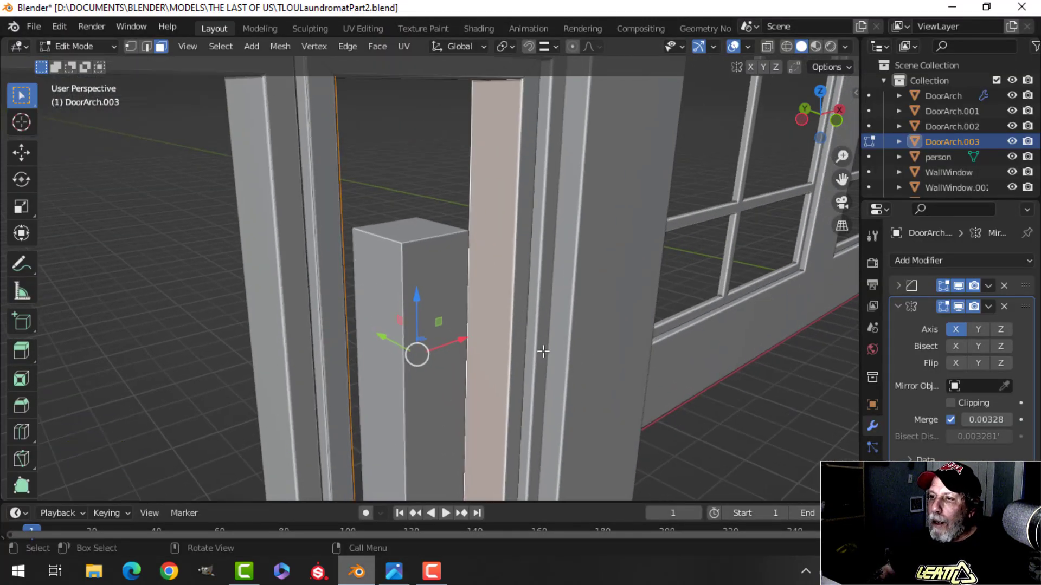
pyautogui.moveTo(543, 351); pyautogui.dragTo(464, 337, button='middle')
pyautogui.press('s')
pyautogui.press('x')
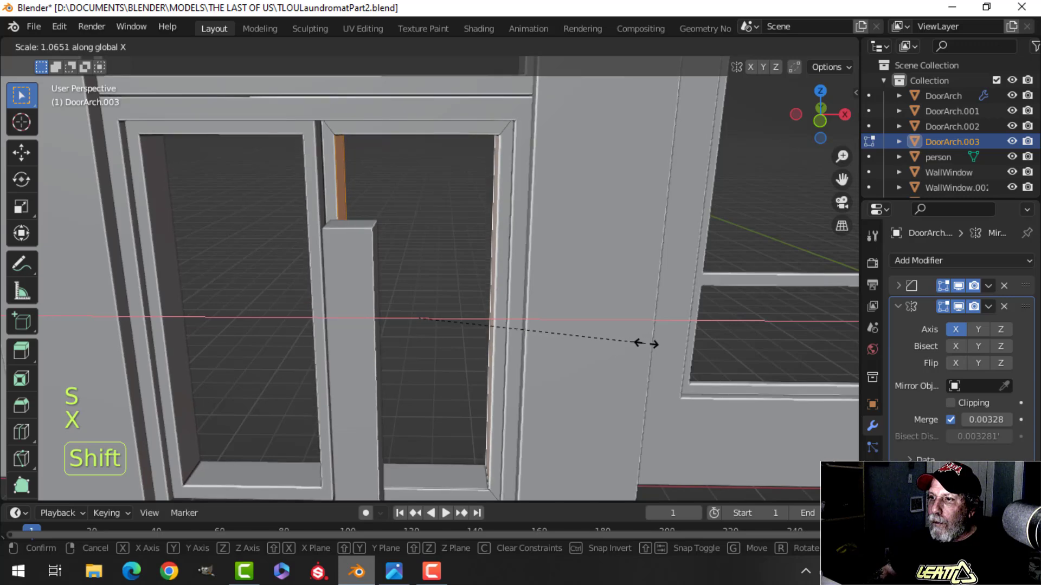
pyautogui.click(675, 344)
pyautogui.hotkey('alt', 'a')
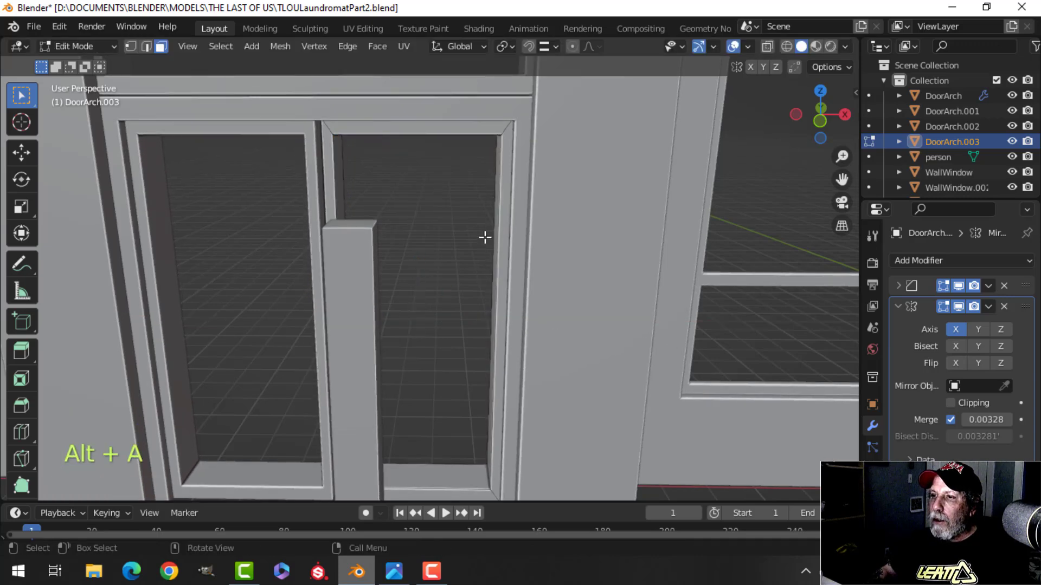
# - Scale the inner faces of the door's top and bottom rails inward along Z to thicken the rails, and return to Object Mode
pyautogui.moveTo(484, 246); pyautogui.dragTo(423, 177, button='middle')
pyautogui.moveTo(445, 236); pyautogui.dragTo(508, 372, button='middle')
pyautogui.keyDown('shift'); pyautogui.click(442, 475); pyautogui.keyUp('shift')
pyautogui.press('s')
pyautogui.press('z')
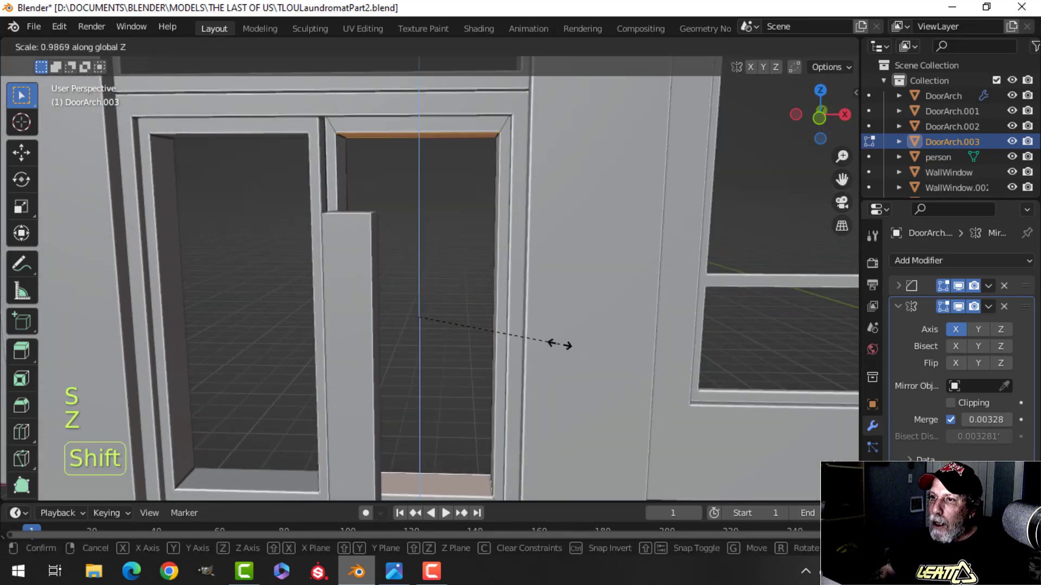
pyautogui.click(538, 328)
pyautogui.press('Tab')
pyautogui.scroll(-3, 465, 294)
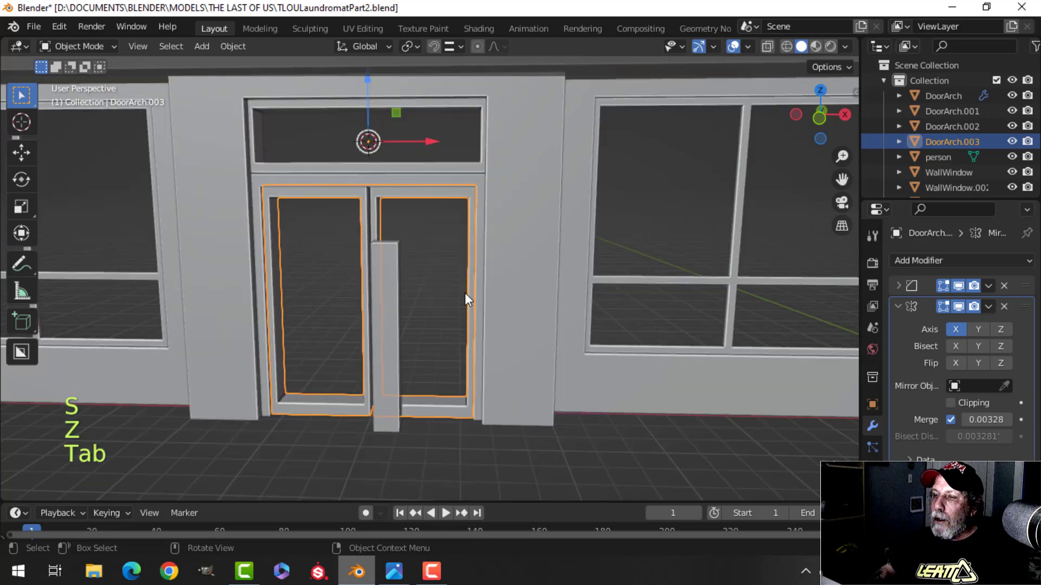
# - Scale the door's entire mesh along Y to about 0.39 to reduce its depth
pyautogui.hotkey('alt', 'a')
pyautogui.moveTo(464, 293); pyautogui.dragTo(362, 238, button='middle')
pyautogui.scroll(3, 429, 315)
pyautogui.press('Tab')
pyautogui.press('a')
pyautogui.moveTo(455, 287); pyautogui.dragTo(440, 261, button='middle')
pyautogui.press('s')
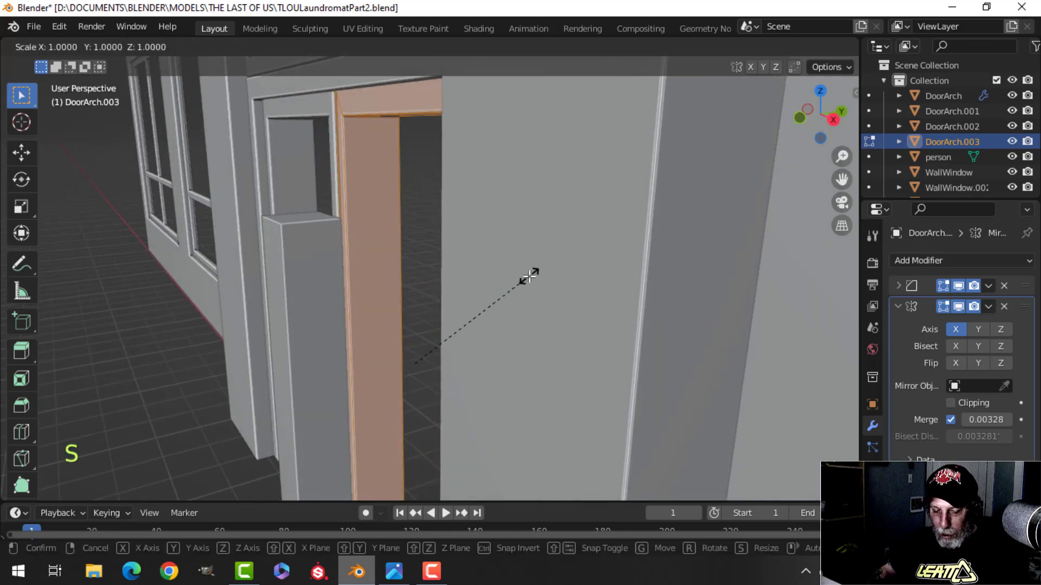
pyautogui.press('y')
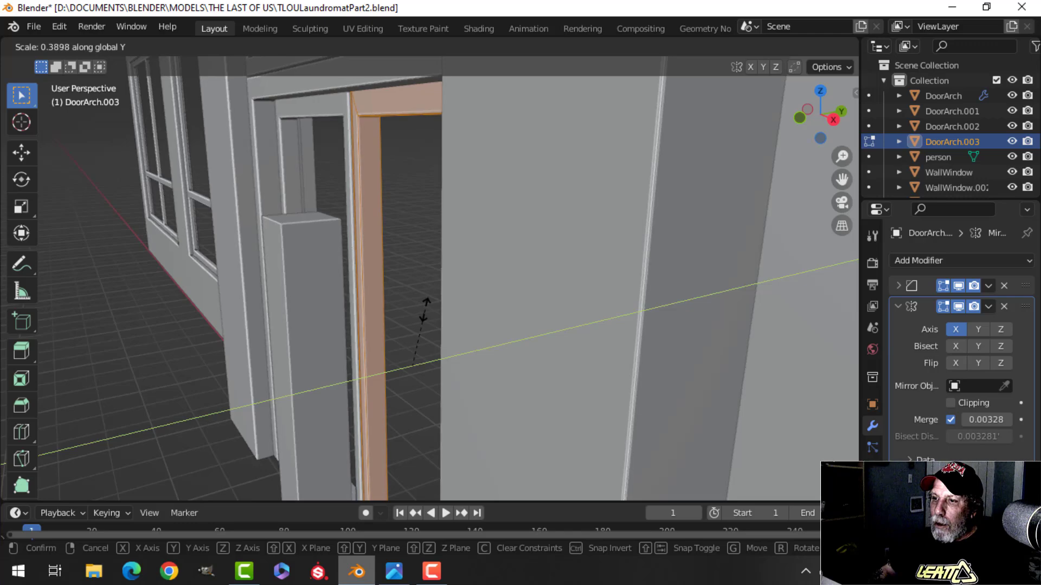
pyautogui.click(423, 309)
# - Move the thinned door along Y toward the front within its frame, and return to Object Mode
pyautogui.moveTo(462, 356); pyautogui.dragTo(446, 358)
pyautogui.press('Tab')
pyautogui.moveTo(334, 250); pyautogui.dragTo(392, 253, button='middle')
pyautogui.hotkey('alt', 'a')
pyautogui.moveTo(327, 274)
pyautogui.mouseDown(button='middle')
pyautogui.moveTo(353, 223)
pyautogui.moveTo(530, 228)
pyautogui.moveTo(521, 271)
pyautogui.moveTo(366, 336)
pyautogui.moveTo(340, 310)
pyautogui.moveTo(442, 278)
pyautogui.moveTo(466, 290)
pyautogui.moveTo(344, 295)
pyautogui.moveTo(325, 278)
pyautogui.moveTo(339, 268)
pyautogui.mouseUp(button='middle')
# - Move the door's inner stile along X toward the center line to narrow the gap between the doors, and return to Object Mode
pyautogui.click(415, 199)
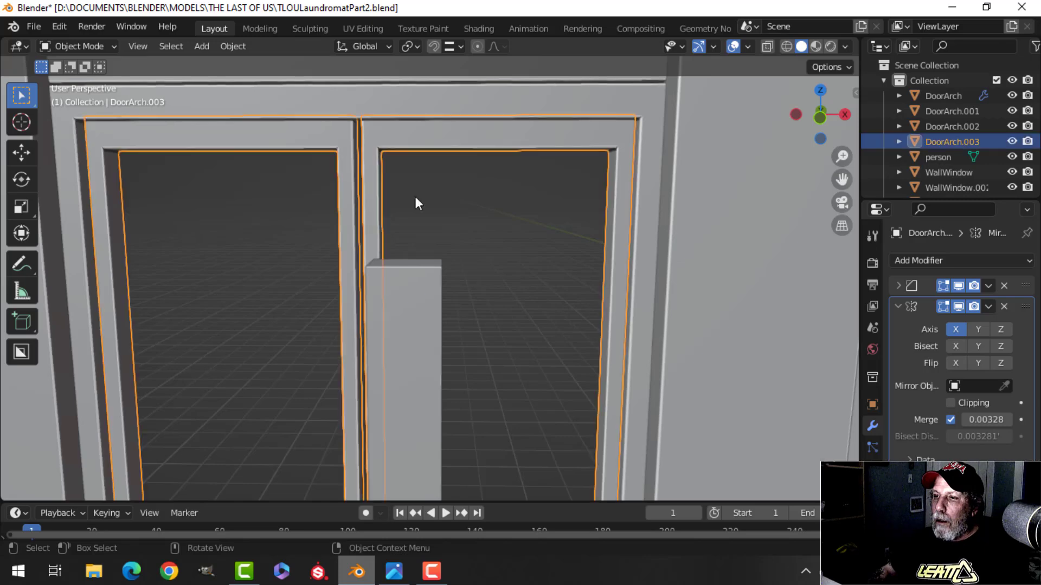
pyautogui.press('KP_1')
pyautogui.press('Tab')
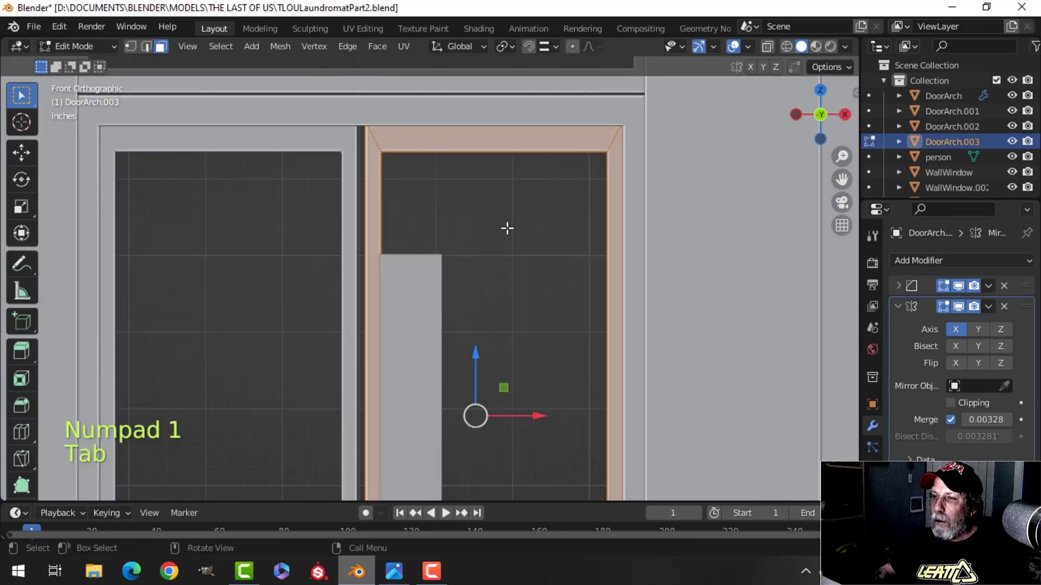
pyautogui.scroll(-3, 500, 268)
pyautogui.hotkey('alt', 'a')
pyautogui.keyDown('shift'); pyautogui.moveTo(499, 267); pyautogui.dragTo(441, 235, button='middle'); pyautogui.keyUp('shift')
pyautogui.press('z')
pyautogui.click(365, 232)
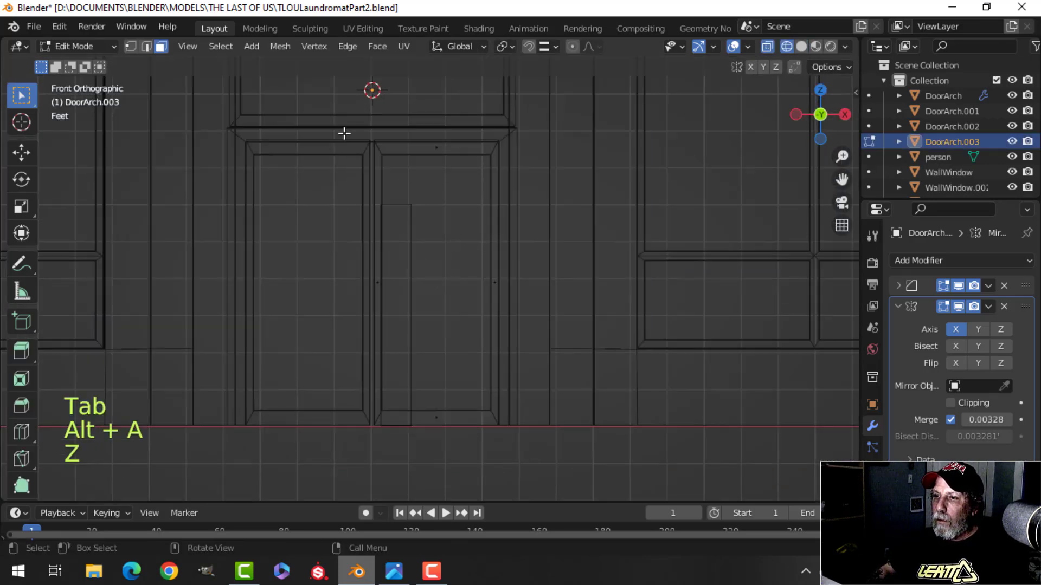
pyautogui.press('b')
pyautogui.moveTo(352, 113); pyautogui.dragTo(398, 394)
pyautogui.scroll(4, 449, 333)
pyautogui.keyDown('shift'); pyautogui.moveTo(448, 332); pyautogui.dragTo(499, 176, button='middle'); pyautogui.keyUp('shift')
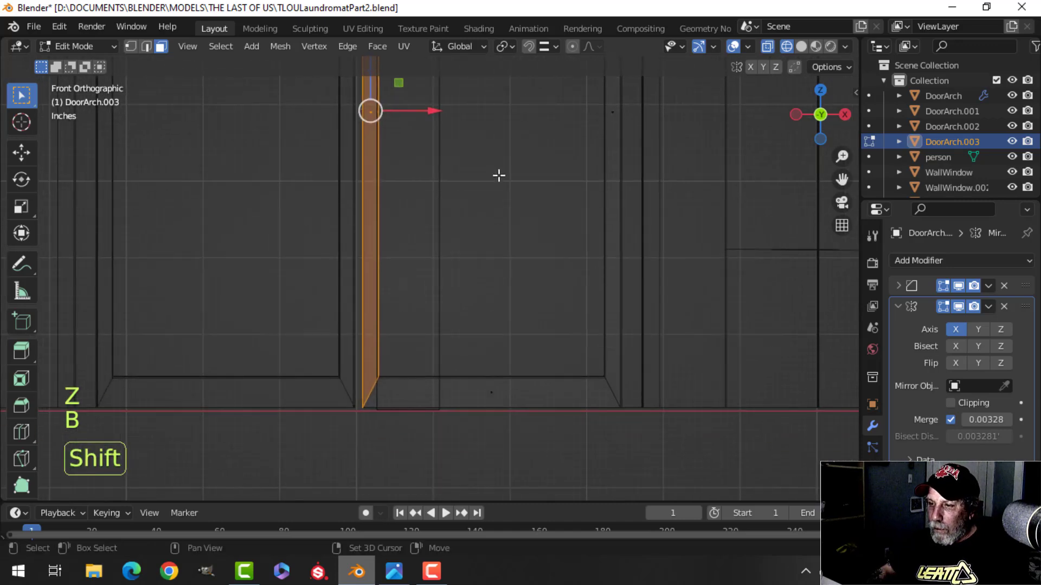
pyautogui.keyDown('shift'); pyautogui.scroll(3, 453, 179); pyautogui.keyUp('shift')
pyautogui.moveTo(448, 148); pyautogui.dragTo(434, 148)
pyautogui.press('z')
pyautogui.click(534, 147)
pyautogui.press('Tab')
pyautogui.hotkey('alt', 'a')
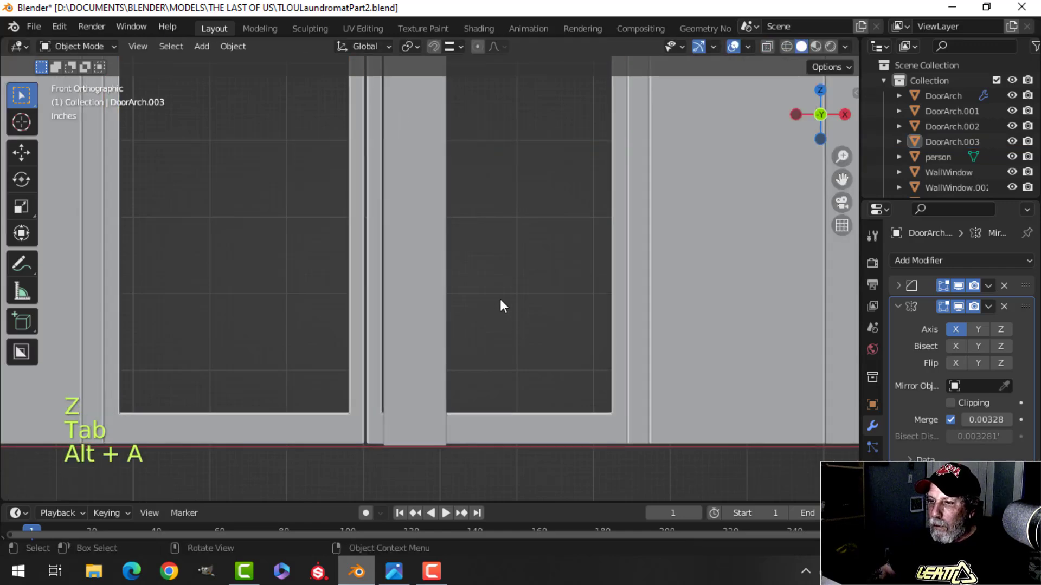
# - Move the person reference block along X out of the doorway and save the file
pyautogui.moveTo(500, 298); pyautogui.dragTo(522, 285, button='middle')
pyautogui.click(349, 320)
pyautogui.moveTo(478, 352); pyautogui.dragTo(621, 395)
pyautogui.keyDown('shift'); pyautogui.moveTo(446, 283); pyautogui.dragTo(412, 374, button='middle'); pyautogui.keyUp('shift')
pyautogui.scroll(1, 513, 297)
pyautogui.moveTo(411, 374); pyautogui.dragTo(437, 360, button='middle')
pyautogui.scroll(-2, 547, 285)
pyautogui.scroll(2, 457, 347)
pyautogui.hotkey('alt', 'a')
pyautogui.moveTo(512, 330); pyautogui.dragTo(385, 398, button='middle')
pyautogui.hotkey('ctrl', 's')
# - Rename the transom frame above the doors DoorWindow
pyautogui.scroll(3, 385, 398)
pyautogui.keyDown('shift'); pyautogui.moveTo(261, 282); pyautogui.dragTo(323, 363, button='middle'); pyautogui.keyUp('shift')
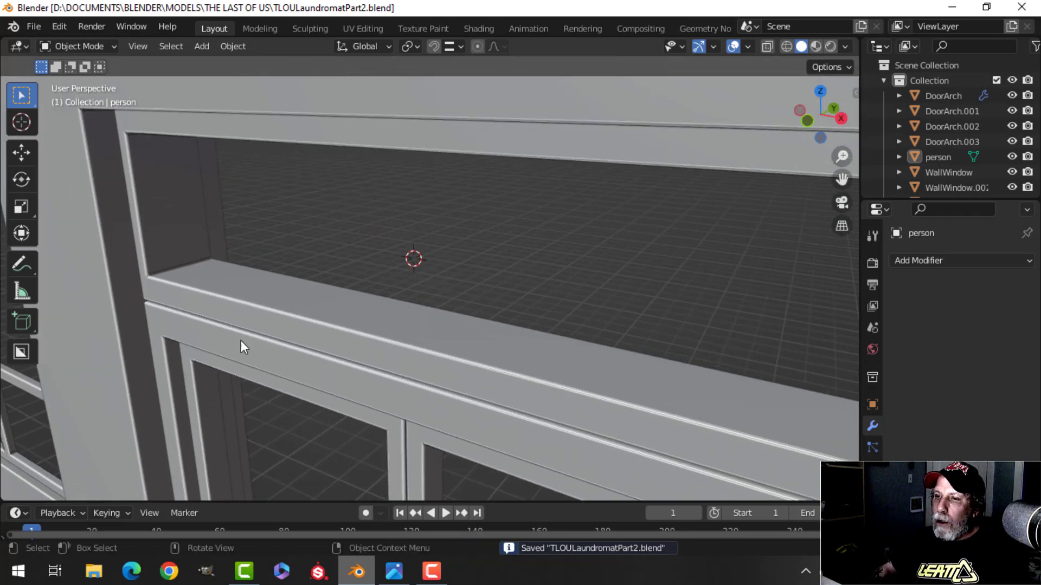
pyautogui.click(287, 307)
pyautogui.moveTo(287, 307); pyautogui.dragTo(399, 310, button='middle')
pyautogui.scroll(2, 399, 310)
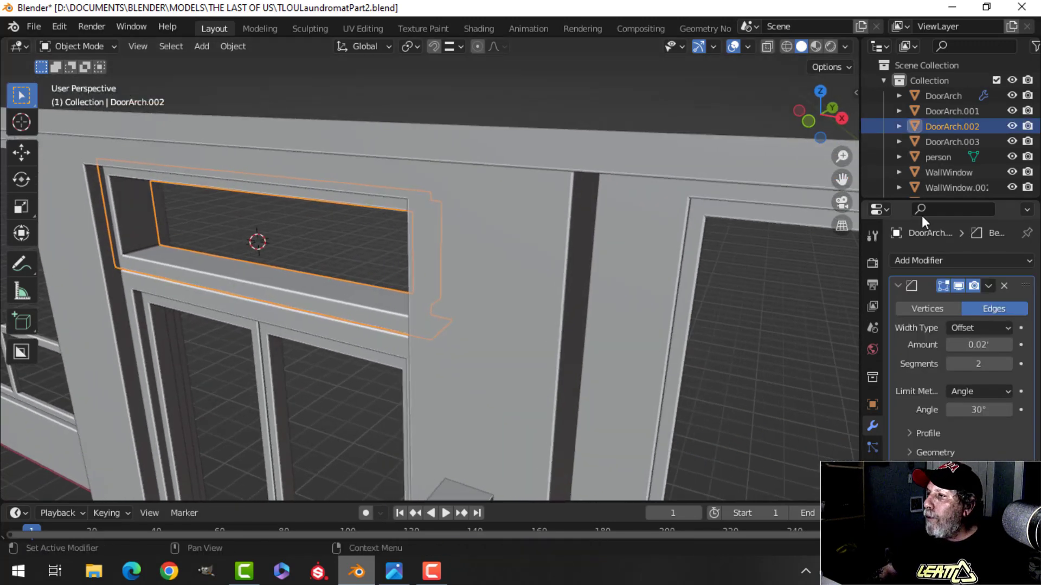
pyautogui.doubleClick(949, 126)
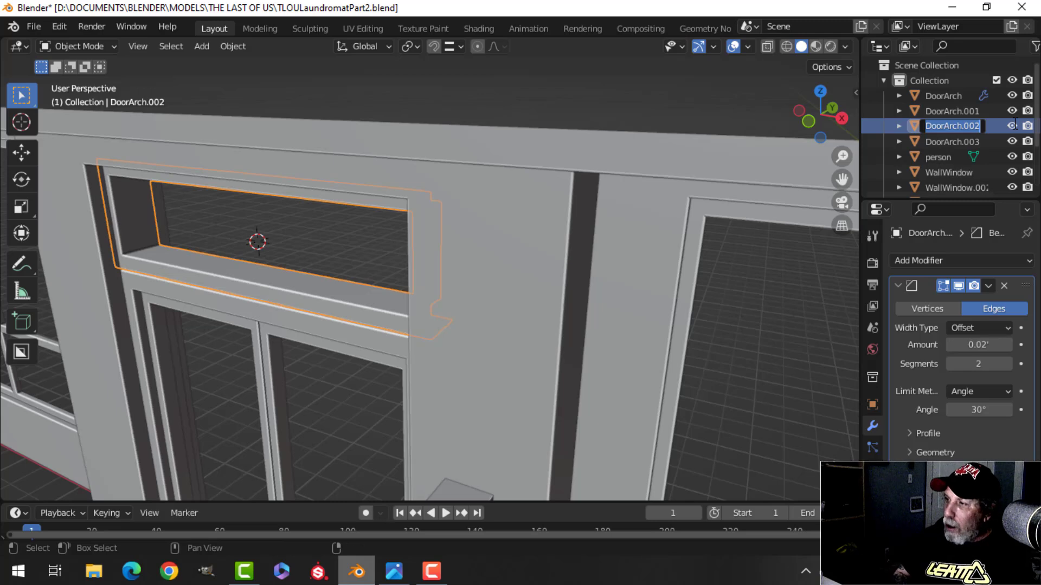
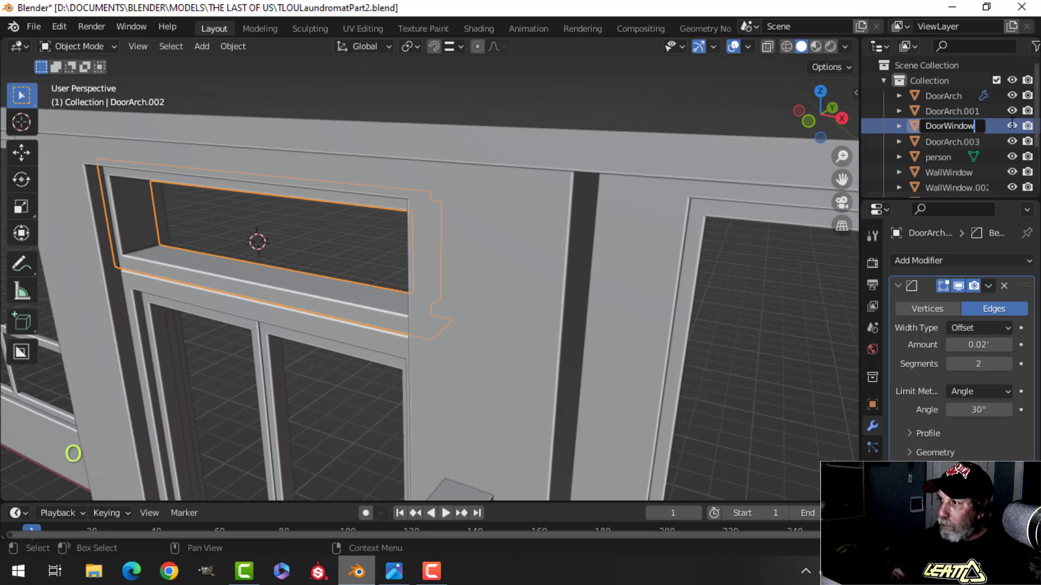
# - Rename the mirrored double doors object Doors and deselect everything
pyautogui.click(273, 335)
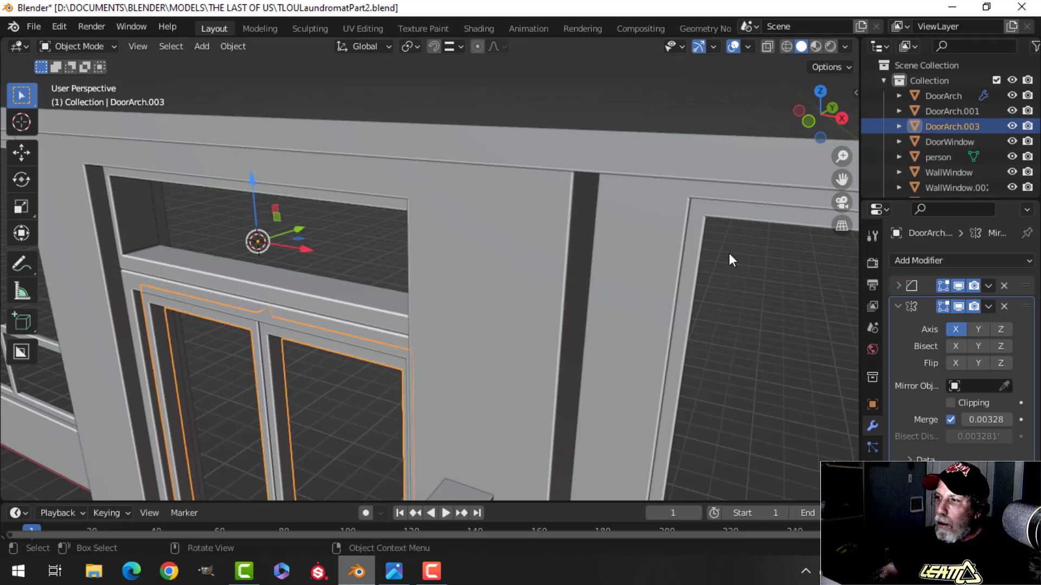
pyautogui.doubleClick(947, 127)
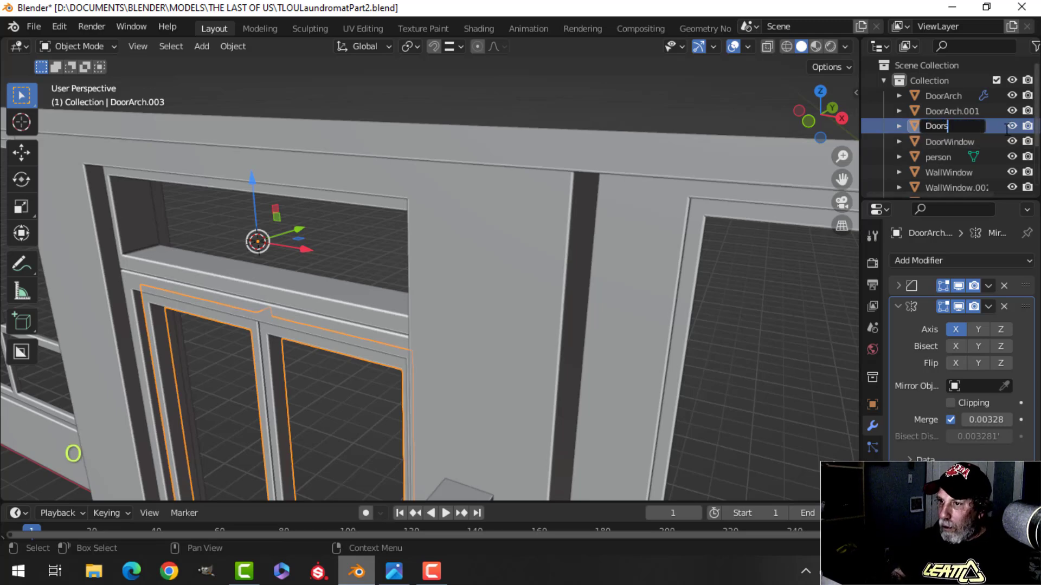
pyautogui.hotkey('alt', 'a')
# - Duplicate the transom frame's front inner edge loop in Edit Mode and move the copy about 0.17' inward along Y
pyautogui.moveTo(330, 280); pyautogui.dragTo(255, 220, button='middle')
pyautogui.click(256, 220)
pyautogui.press('Tab')
pyautogui.moveTo(337, 249); pyautogui.dragTo(298, 296, button='middle')
pyautogui.hotkey('alt', 'a')
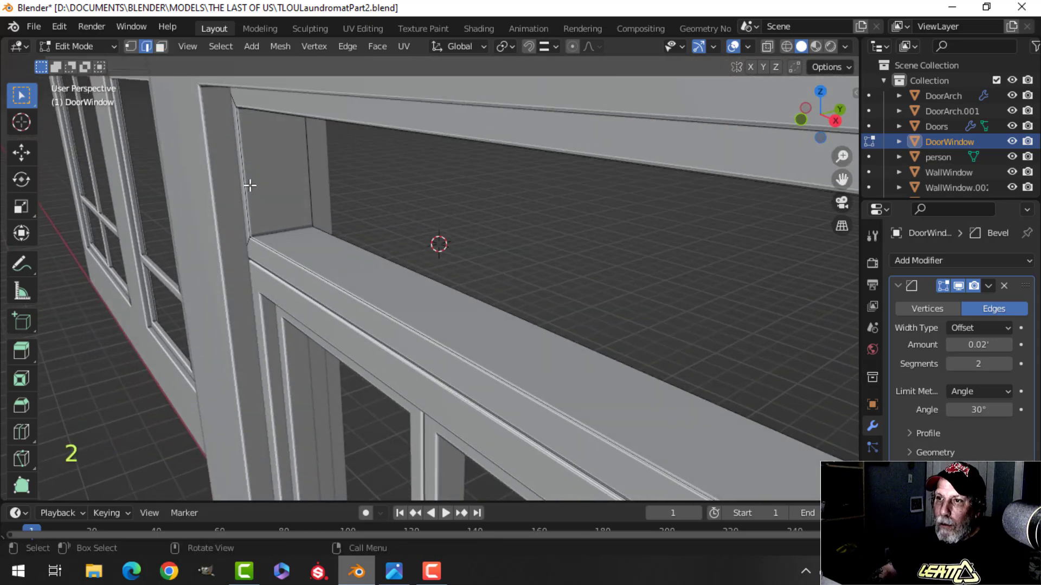
pyautogui.keyDown('alt'); pyautogui.click(250, 185); pyautogui.keyUp('alt')
pyautogui.scroll(-2, 292, 225)
pyautogui.moveTo(300, 230); pyautogui.dragTo(394, 266, button='middle')
pyautogui.moveTo(476, 234); pyautogui.dragTo(479, 233)
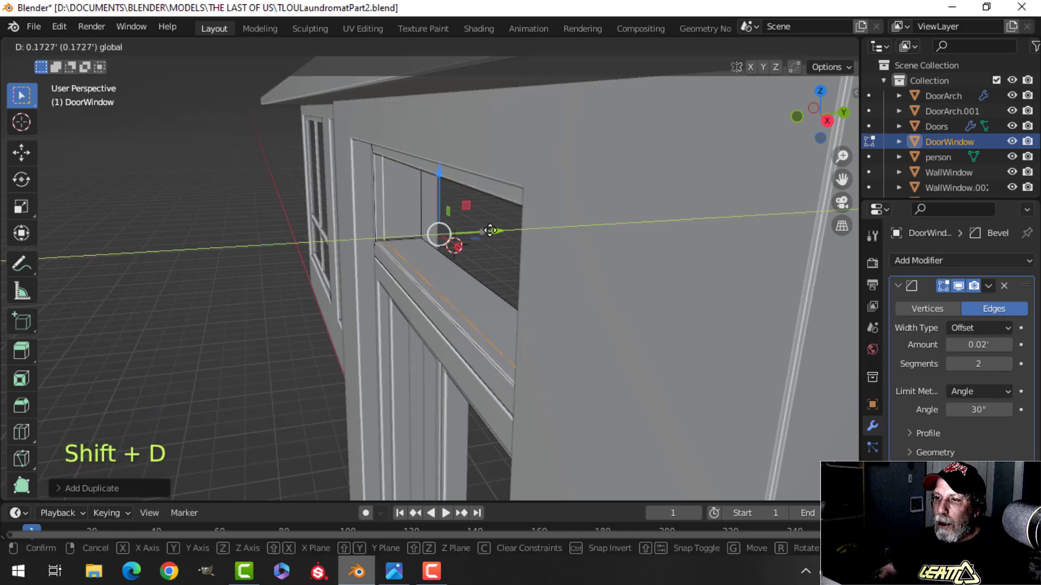
pyautogui.moveTo(491, 230); pyautogui.dragTo(491, 229)
# - Fill the duplicated transom loop with a face as the window pane, and return to Object Mode
pyautogui.press('f')
pyautogui.moveTo(479, 244); pyautogui.dragTo(384, 54, button='middle')
pyautogui.press('Tab')
pyautogui.hotkey('alt', 'a')
pyautogui.scroll(-3, 438, 239)
pyautogui.hotkey('alt', 'a')
# - Duplicate the inner edge loop of the door opening, separate the copy into its own object, and return to Object Mode
pyautogui.scroll(2, 412, 256)
pyautogui.moveTo(328, 210); pyautogui.dragTo(341, 188, button='middle')
pyautogui.moveTo(341, 188); pyautogui.dragTo(460, 194, button='middle')
pyautogui.scroll(2, 461, 194)
pyautogui.keyDown('shift'); pyautogui.moveTo(482, 143); pyautogui.dragTo(375, 250, button='middle'); pyautogui.keyUp('shift')
pyautogui.click(459, 131)
pyautogui.press('Tab')
pyautogui.scroll(-4, 475, 175)
pyautogui.hotkey('alt', 'a')
pyautogui.scroll(-3, 455, 201)
pyautogui.moveTo(375, 251); pyautogui.dragTo(382, 291, button='middle')
pyautogui.scroll(2, 387, 276)
pyautogui.moveTo(382, 291); pyautogui.dragTo(425, 293, button='middle')
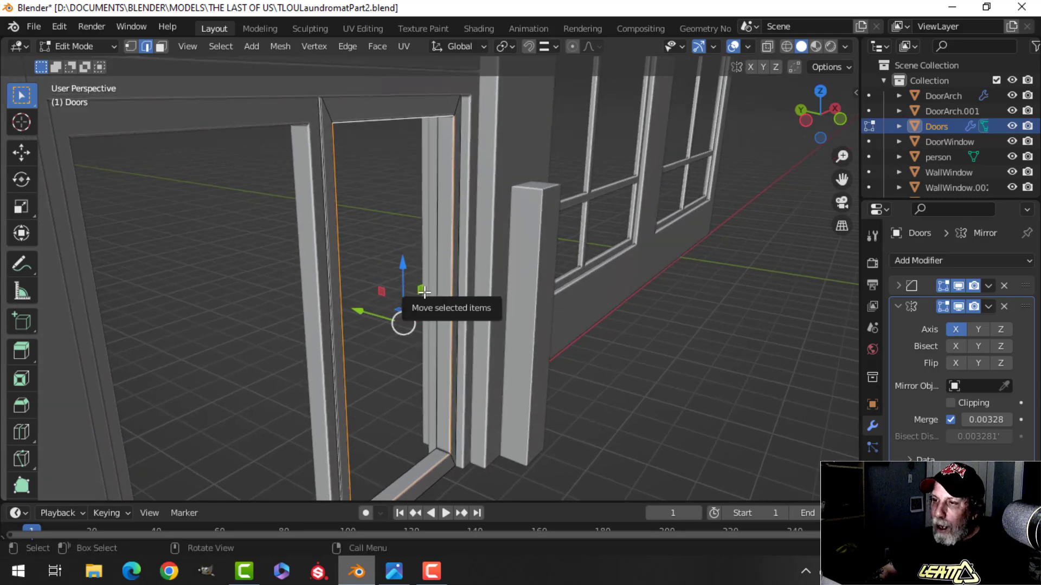
pyautogui.hotkey('shift', 'd')
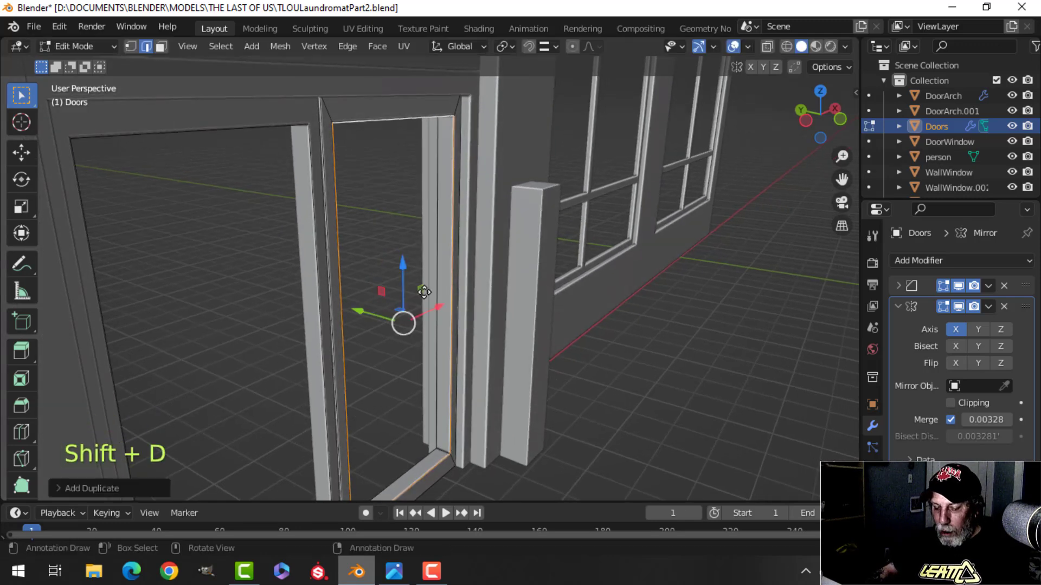
pyautogui.press('p')
pyautogui.click(387, 291)
pyautogui.press('Tab')
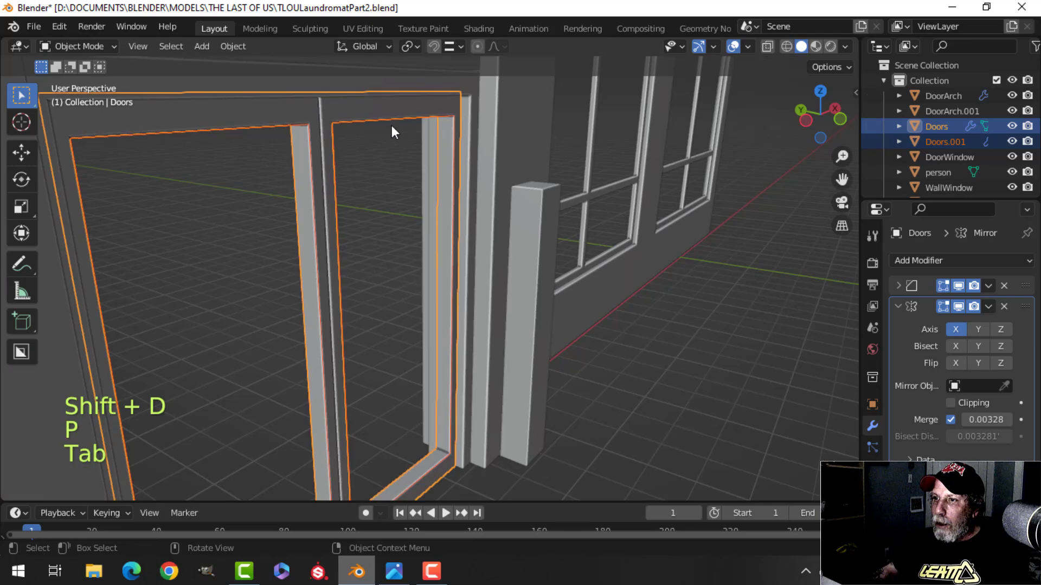
# - Fill the separated door loop with a face, move it along Y within the door frame, and return to Object Mode
pyautogui.click(391, 121)
pyautogui.press('Tab')
pyautogui.moveTo(452, 243)
pyautogui.mouseDown(button='middle')
pyautogui.moveTo(466, 242)
pyautogui.moveTo(444, 248)
pyautogui.mouseUp(button='middle')
pyautogui.press('f')
pyautogui.moveTo(390, 309); pyautogui.dragTo(383, 307)
pyautogui.press('Tab')
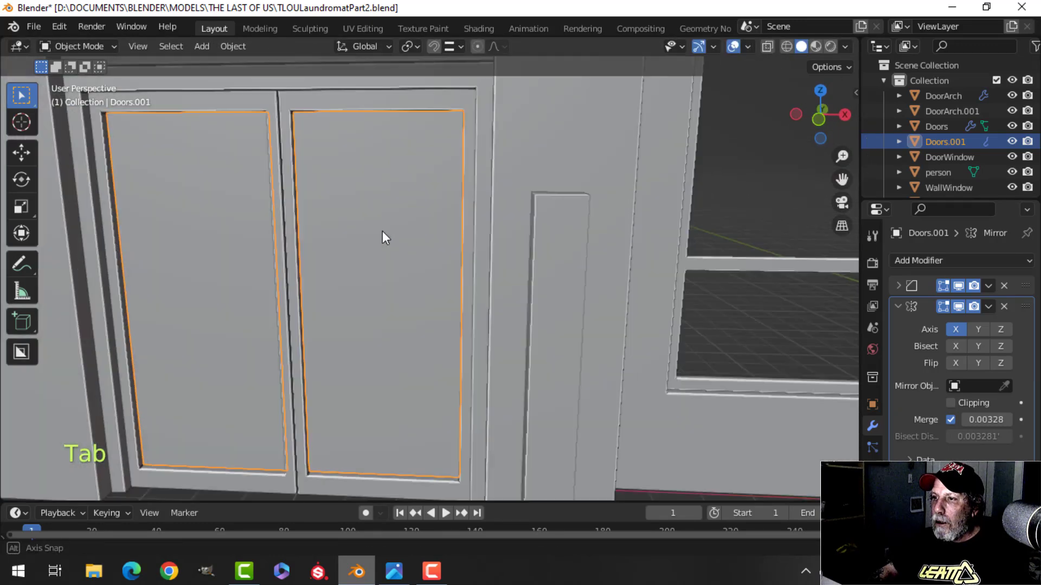
pyautogui.hotkey('alt', 'a')
# - Show face orientation and flip the normals of the door panes so they face outward
pyautogui.scroll(3, 340, 234)
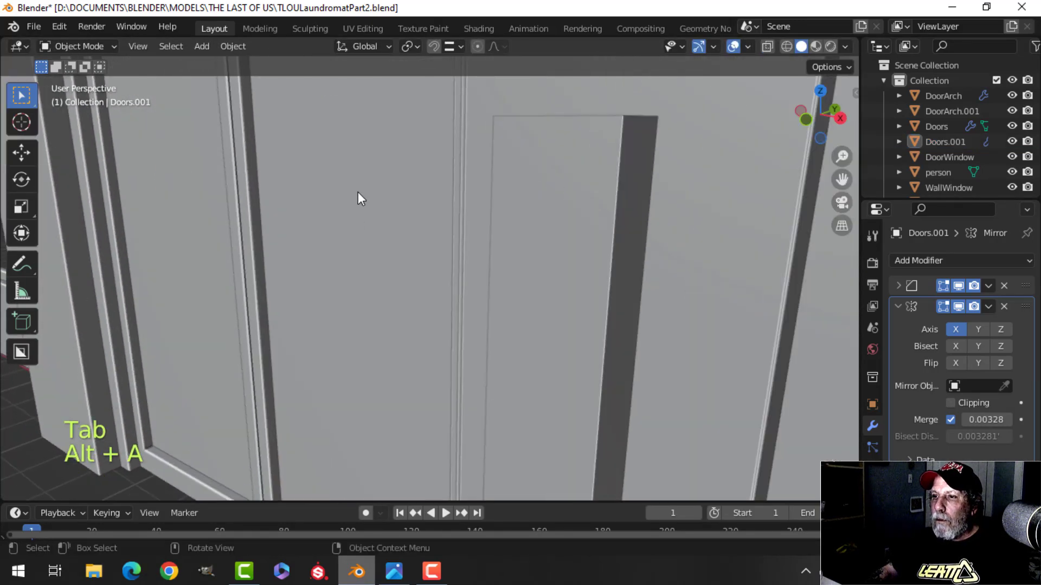
pyautogui.click(747, 47)
pyautogui.click(688, 322)
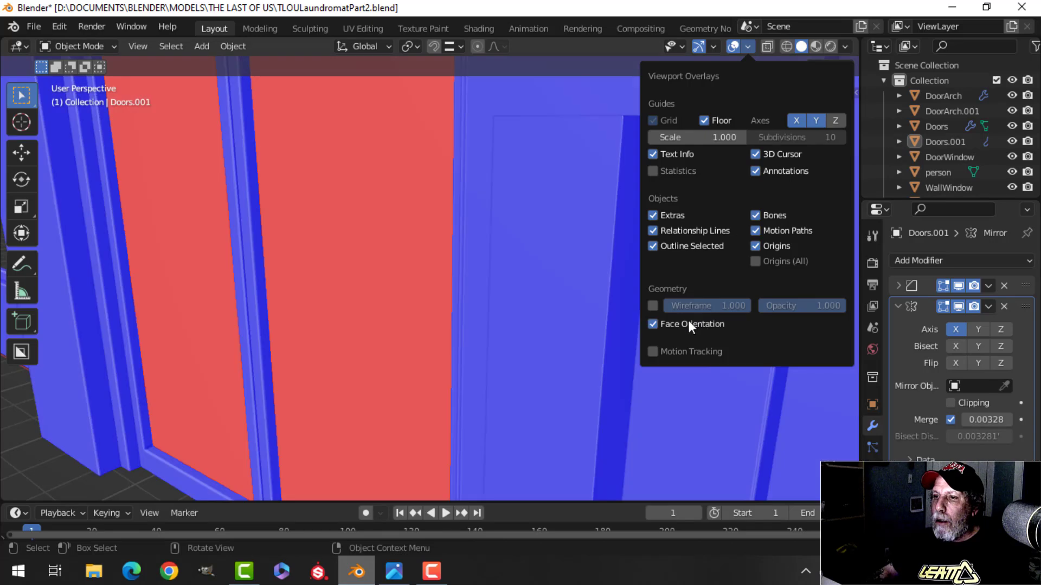
pyautogui.scroll(-5, 330, 201)
pyautogui.click(396, 249)
pyautogui.press('Tab')
pyautogui.press('a')
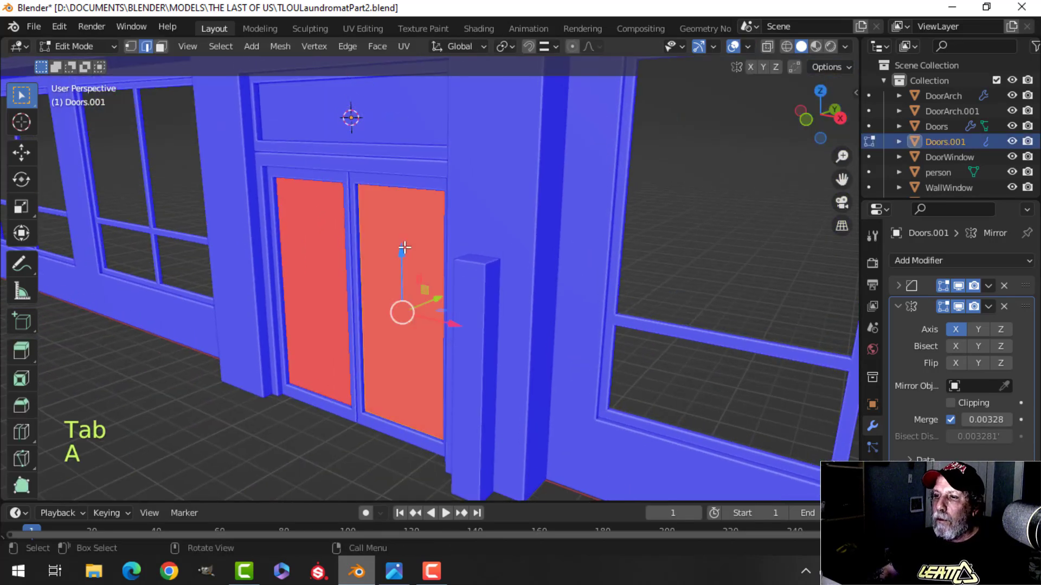
pyautogui.hotkey('alt', 'n')
pyautogui.click(378, 235)
pyautogui.press('Tab')
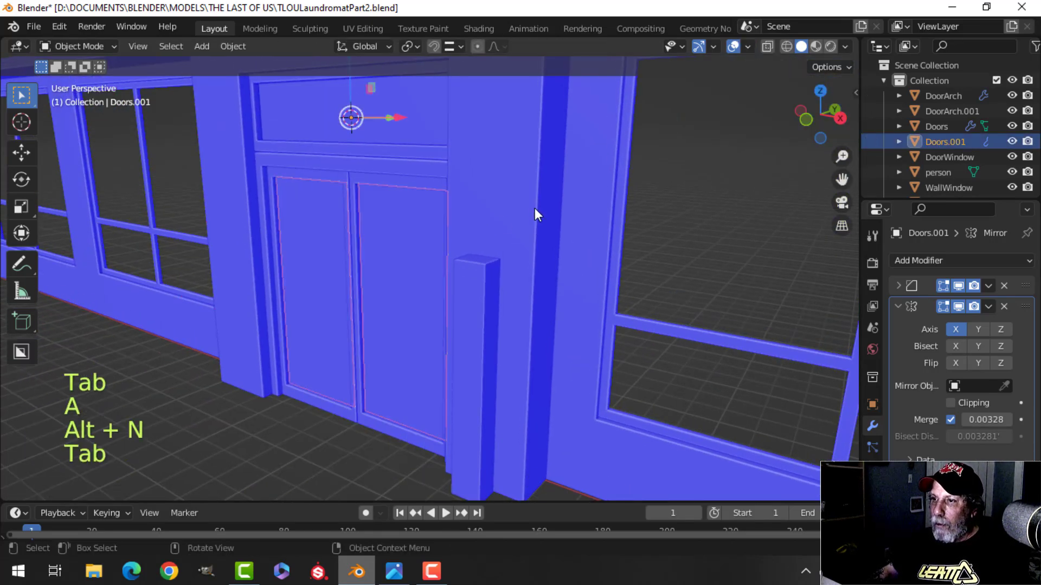
# - Turn off the face orientation overlay and enable shadows in the viewport's solid shading
pyautogui.hotkey('alt', 'a')
pyautogui.click(748, 48)
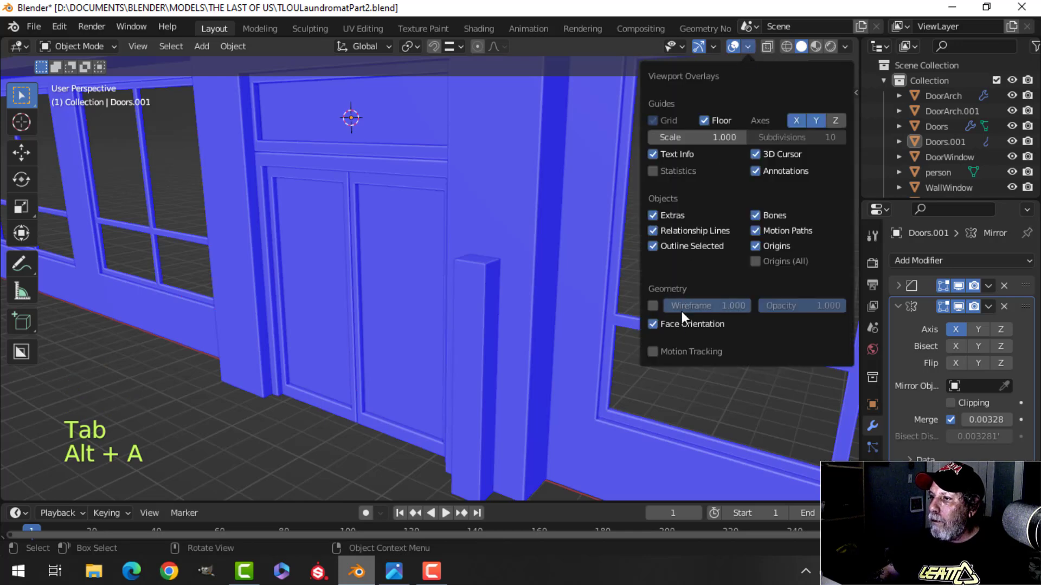
pyautogui.click(668, 324)
pyautogui.moveTo(471, 247); pyautogui.dragTo(428, 251, button='middle')
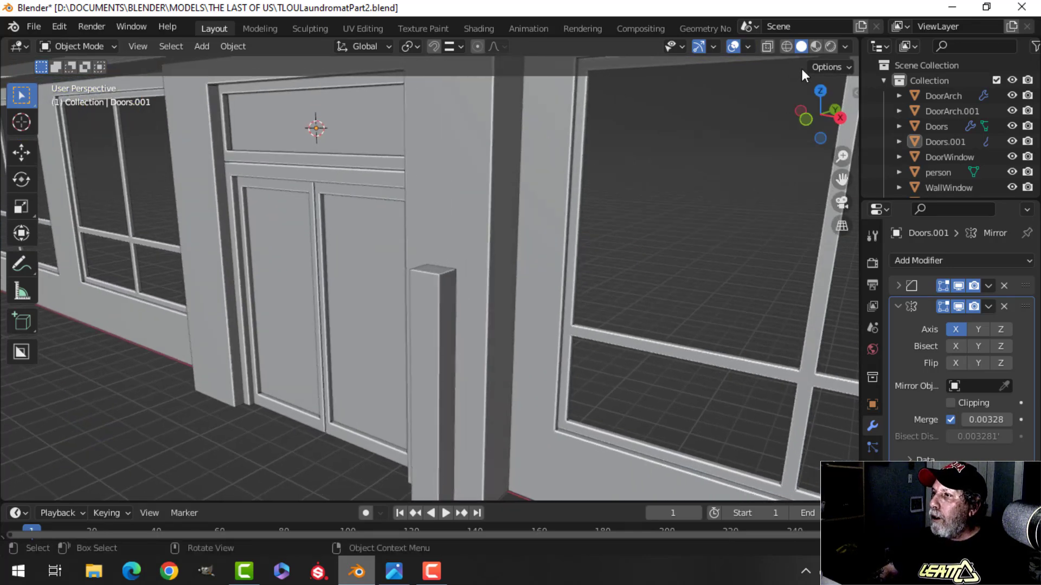
pyautogui.click(845, 46)
pyautogui.click(760, 371)
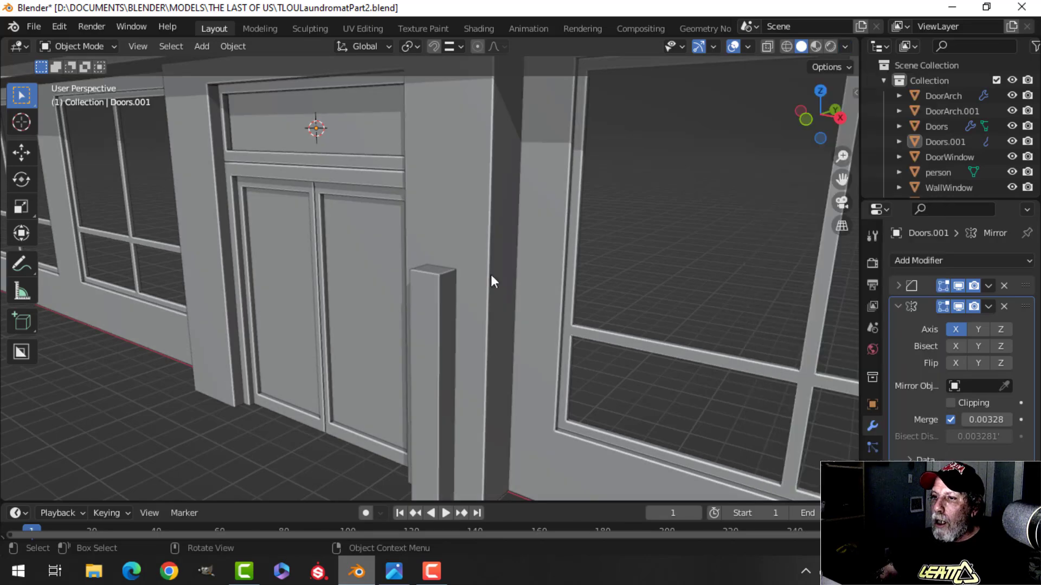
# - Set the outer miter of the Doors object's Bevel modifier to Arc
pyautogui.scroll(-3, 436, 233)
pyautogui.scroll(3, 447, 228)
pyautogui.moveTo(435, 234)
pyautogui.keyDown('shift'); pyautogui.mouseDown(button='middle')
pyautogui.moveTo(447, 227)
pyautogui.moveTo(386, 223)
pyautogui.moveTo(341, 205)
pyautogui.moveTo(400, 208)
pyautogui.moveTo(497, 180)
pyautogui.moveTo(505, 156)
pyautogui.moveTo(415, 207)
pyautogui.moveTo(392, 115)
pyautogui.moveTo(419, 288)
pyautogui.moveTo(374, 263)
pyautogui.moveTo(367, 230)
pyautogui.mouseUp(button='middle'); pyautogui.keyUp('shift')
pyautogui.scroll(-4, 433, 248)
pyautogui.scroll(3, 408, 298)
pyautogui.scroll(3, 379, 225)
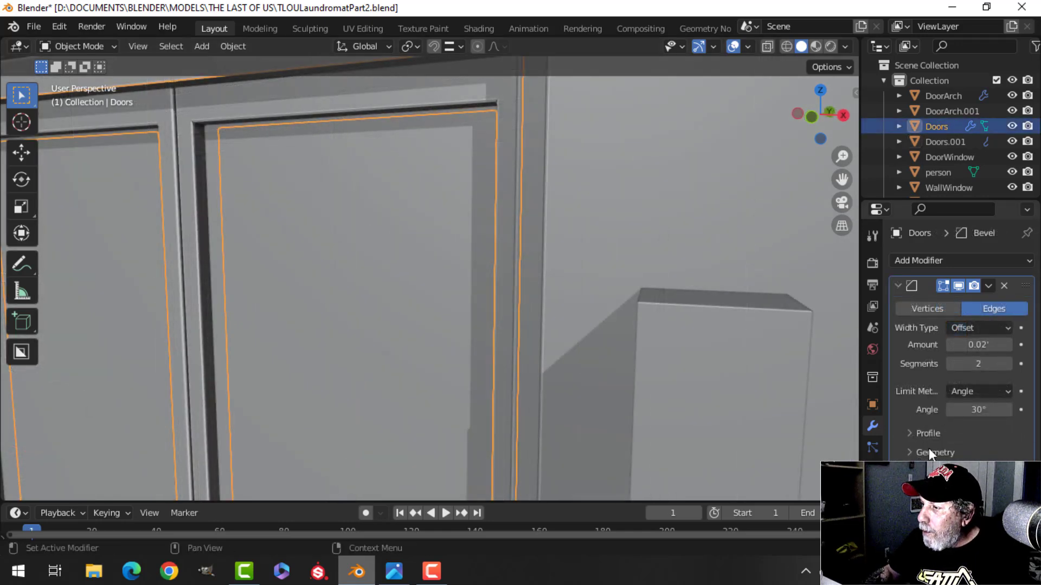
pyautogui.click(976, 472)
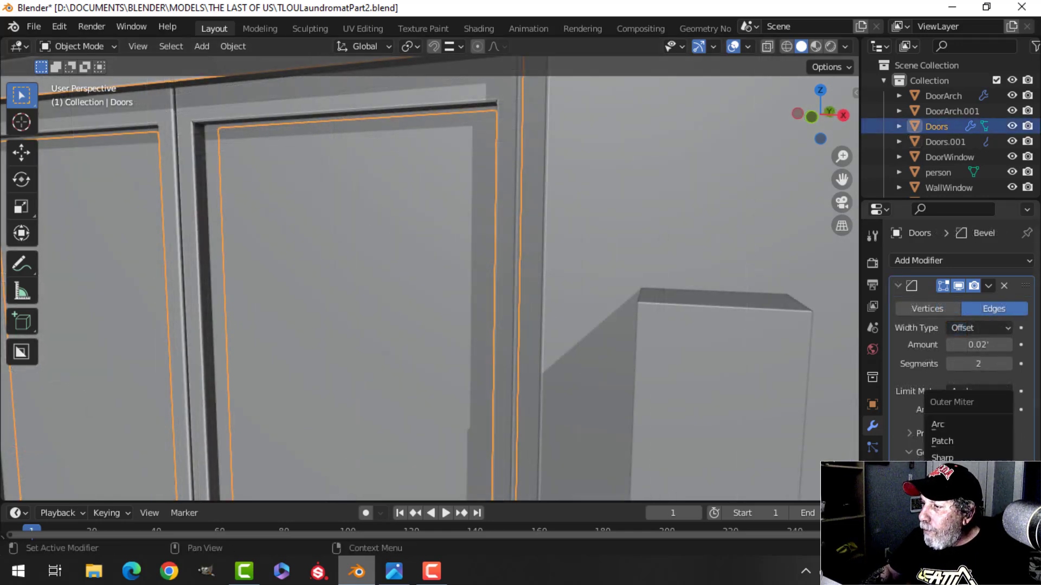
pyautogui.click(940, 424)
pyautogui.hotkey('alt', 'a')
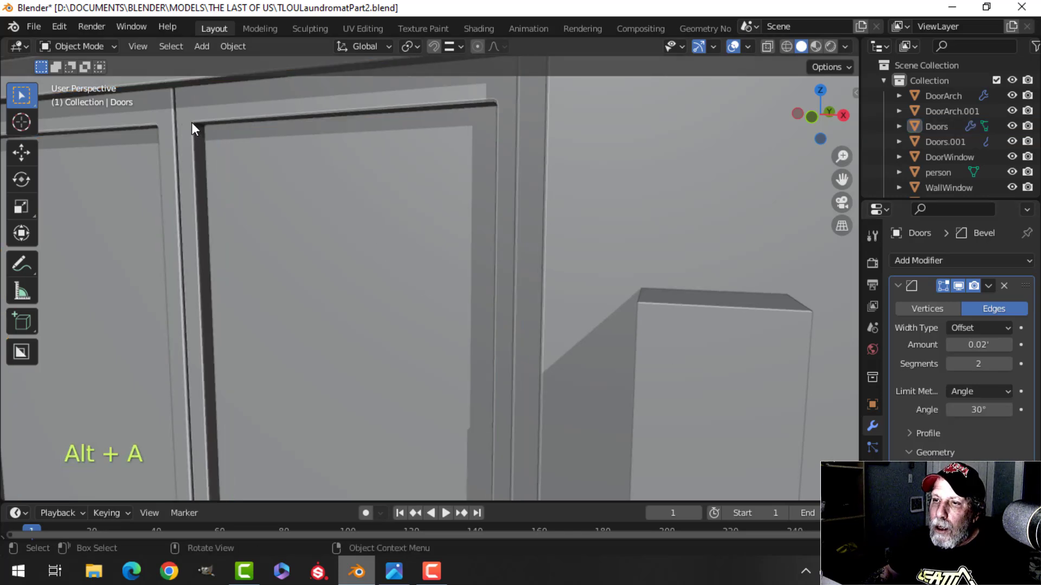
# - Set the outer miter of the DoorWindow object's Bevel modifier to Arc
pyautogui.scroll(4, 255, 198)
pyautogui.keyDown('shift'); pyautogui.moveTo(228, 148); pyautogui.dragTo(401, 259, button='middle'); pyautogui.keyUp('shift')
pyautogui.scroll(-6, 400, 259)
pyautogui.keyDown('shift'); pyautogui.moveTo(500, 245); pyautogui.dragTo(379, 244, button='middle'); pyautogui.keyUp('shift')
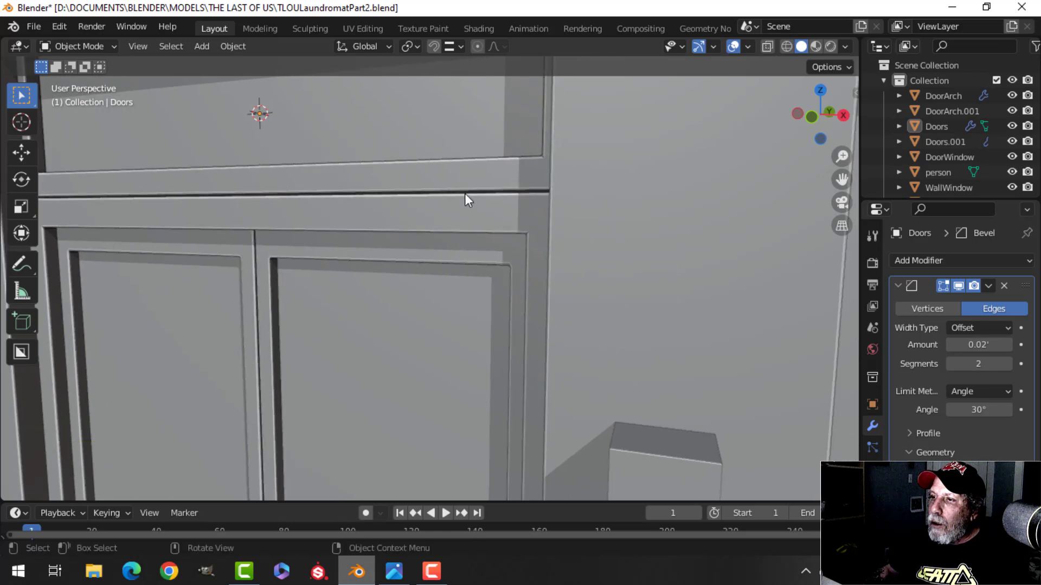
pyautogui.click(511, 180)
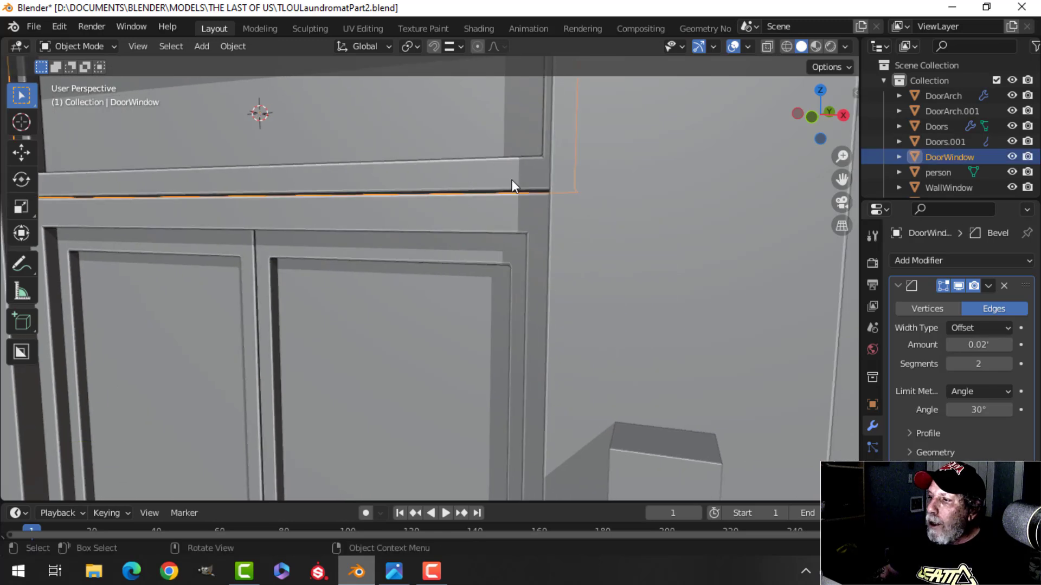
pyautogui.click(911, 452)
pyautogui.click(979, 471)
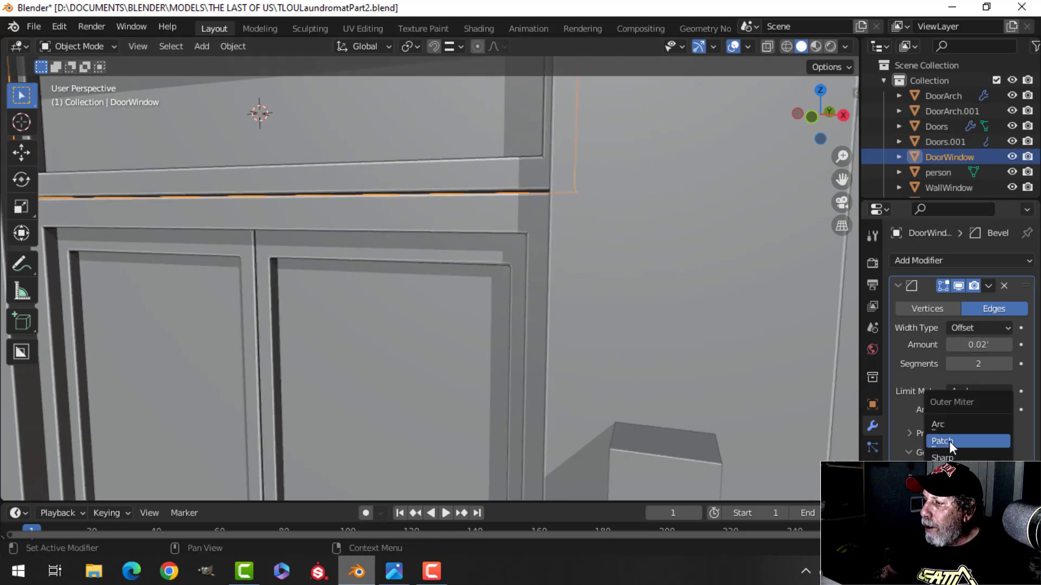
pyautogui.click(948, 426)
pyautogui.scroll(-3, 559, 258)
pyautogui.hotkey('alt', 'a')
# - Set the Bevel modifier's outer miter to Arc on the first window frame to the right of the entrance
pyautogui.keyDown('shift'); pyautogui.moveTo(559, 262); pyautogui.dragTo(444, 272, button='middle'); pyautogui.keyUp('shift')
pyautogui.scroll(2, 538, 236)
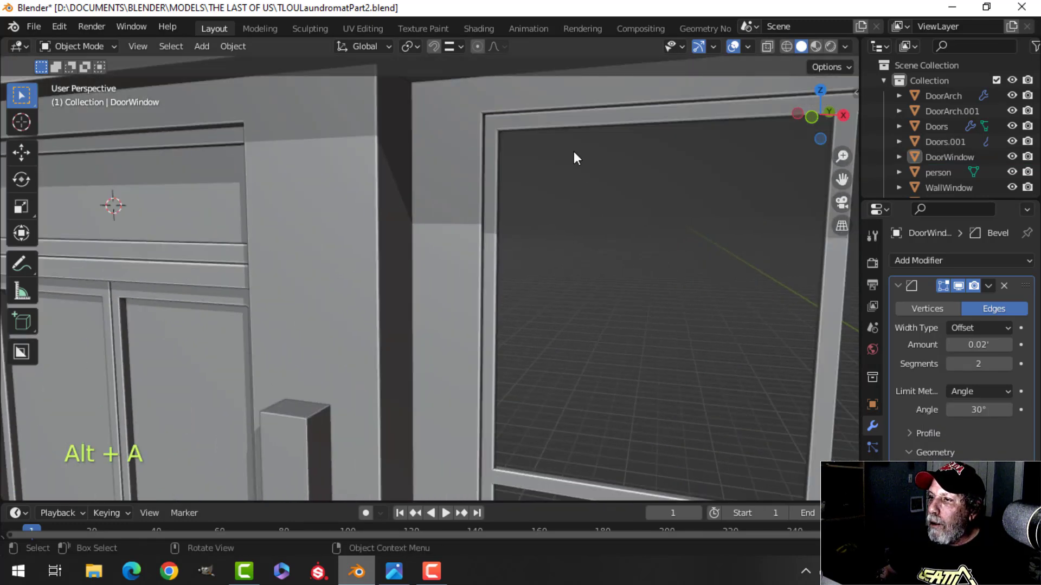
pyautogui.click(561, 124)
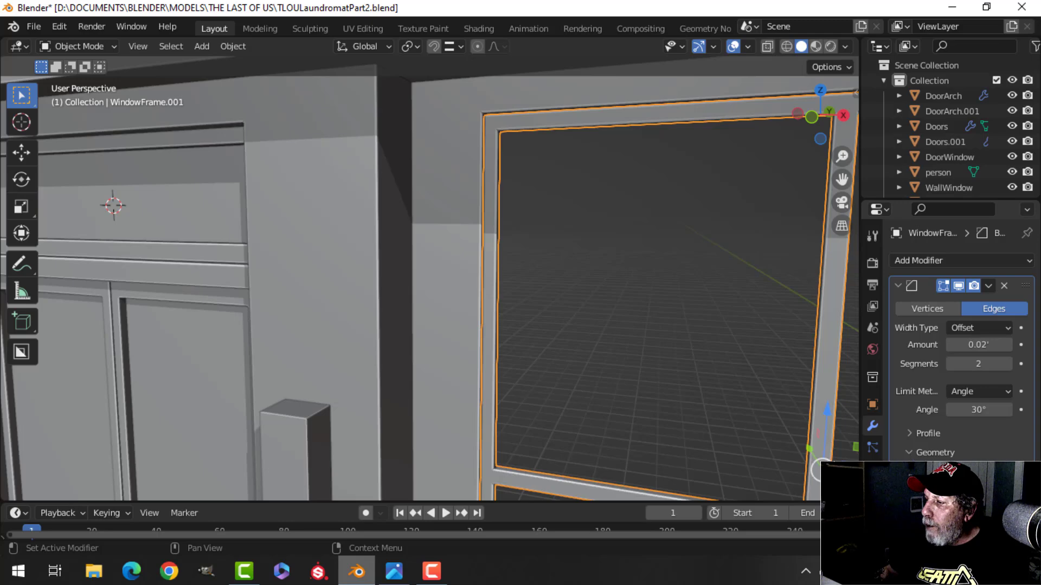
pyautogui.click(978, 473)
pyautogui.click(943, 425)
pyautogui.hotkey('alt', 'a')
# - Change the Bevel modifier's outer miter type on the second window frame to the right of the entrance
pyautogui.scroll(-5, 557, 232)
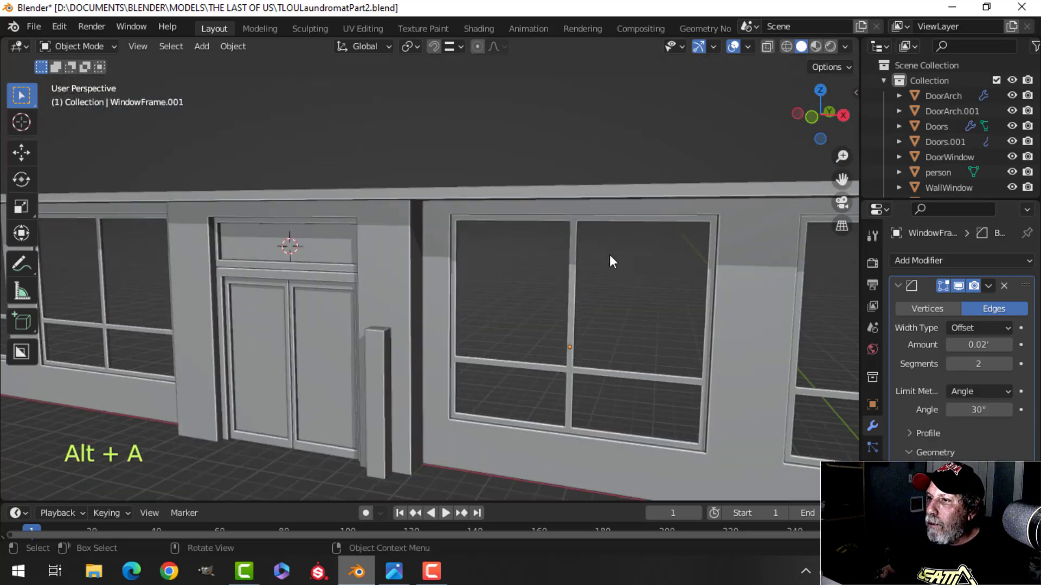
pyautogui.keyDown('shift'); pyautogui.moveTo(610, 261); pyautogui.dragTo(437, 280, button='middle'); pyautogui.keyUp('shift')
pyautogui.scroll(3, 438, 280)
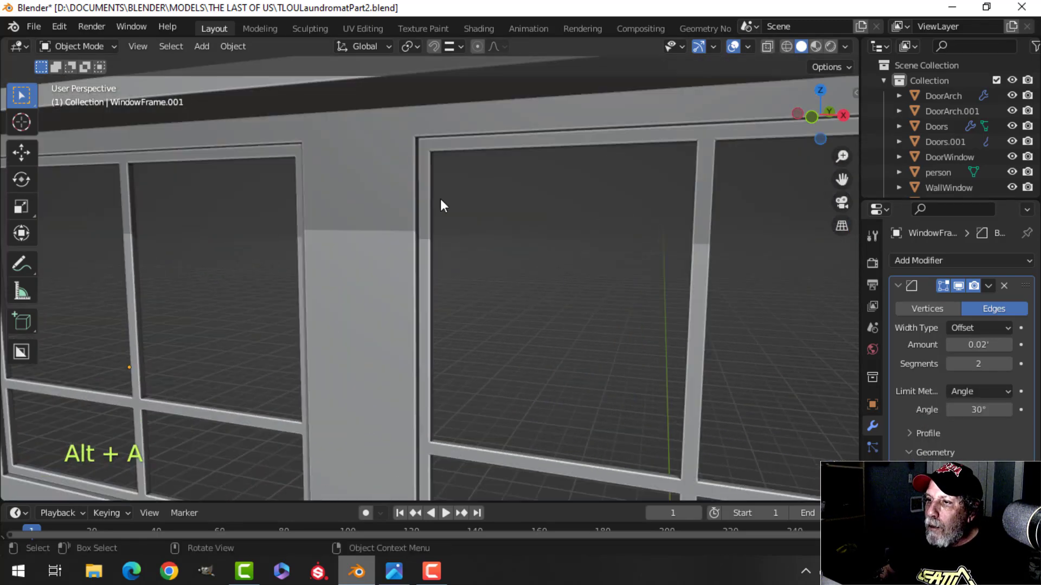
pyautogui.click(439, 148)
pyautogui.click(954, 453)
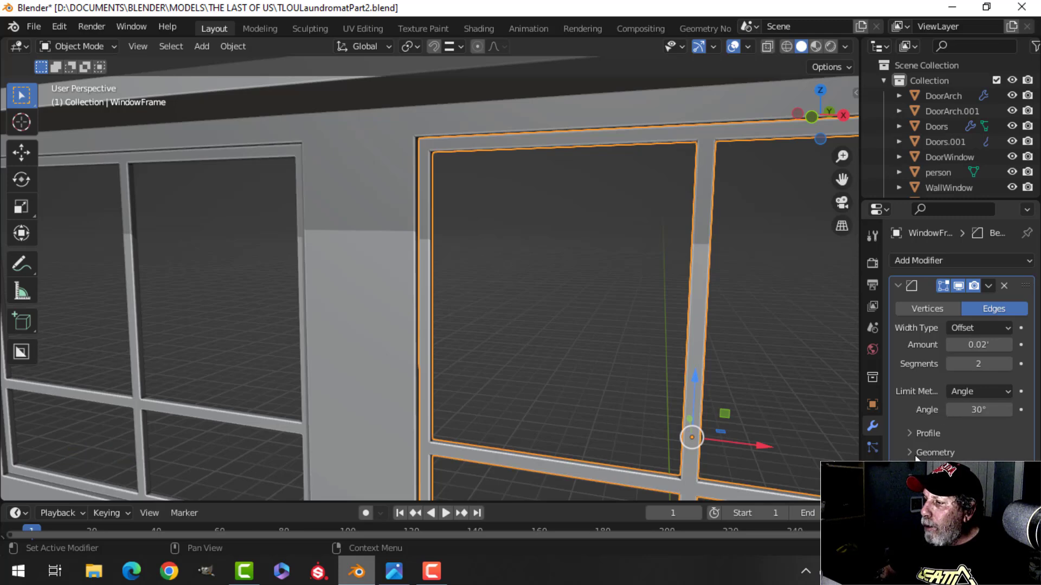
pyautogui.click(970, 471)
pyautogui.click(943, 440)
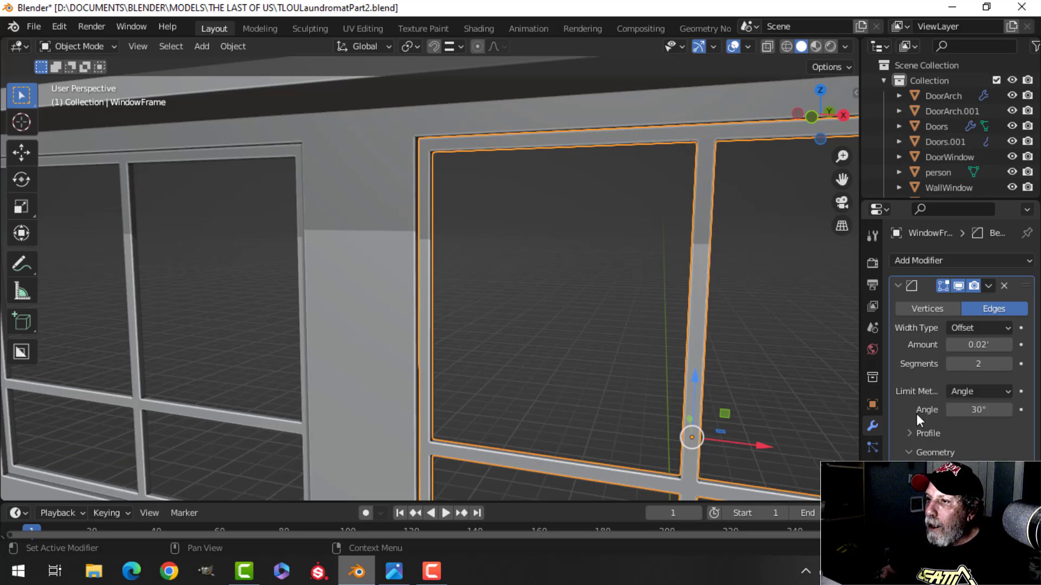
# - Set the Bevel modifier's outer miter to Arc on the window frame directly left of the entrance
pyautogui.scroll(-8, 521, 277)
pyautogui.hotkey('alt', 'a')
pyautogui.moveTo(369, 324)
pyautogui.keyDown('shift'); pyautogui.mouseDown(button='middle')
pyautogui.moveTo(454, 296)
pyautogui.moveTo(377, 335)
pyautogui.mouseUp(button='middle'); pyautogui.keyUp('shift')
pyautogui.scroll(3, 455, 296)
pyautogui.scroll(2, 376, 335)
pyautogui.click(382, 326)
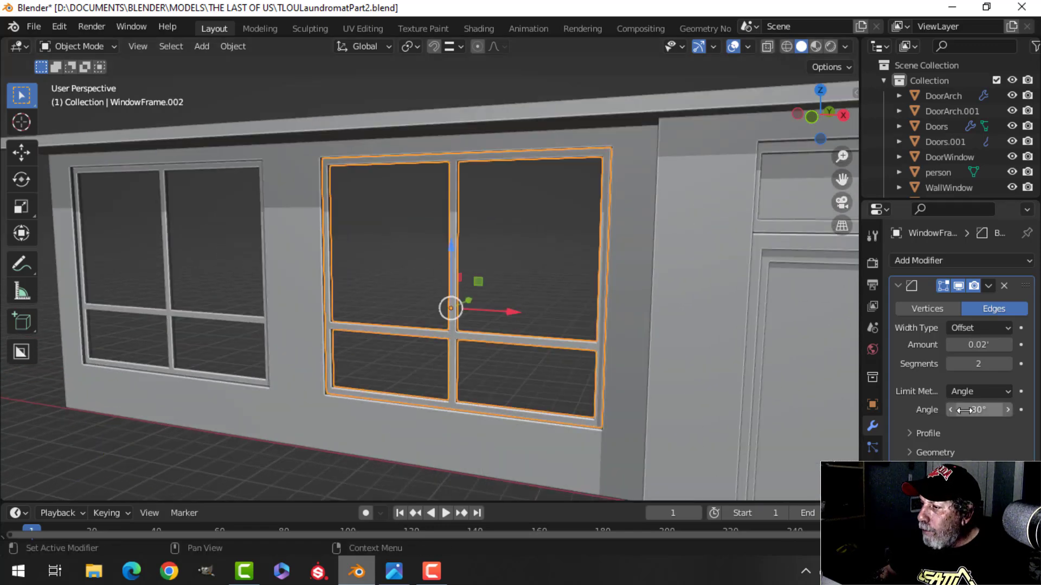
pyautogui.click(950, 470)
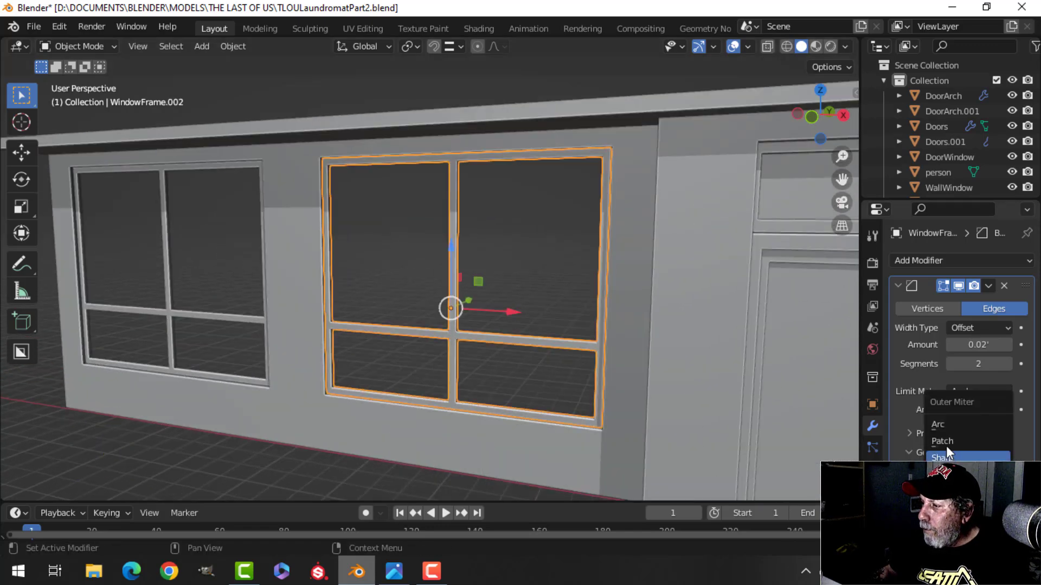
pyautogui.click(944, 427)
pyautogui.hotkey('alt', 'a')
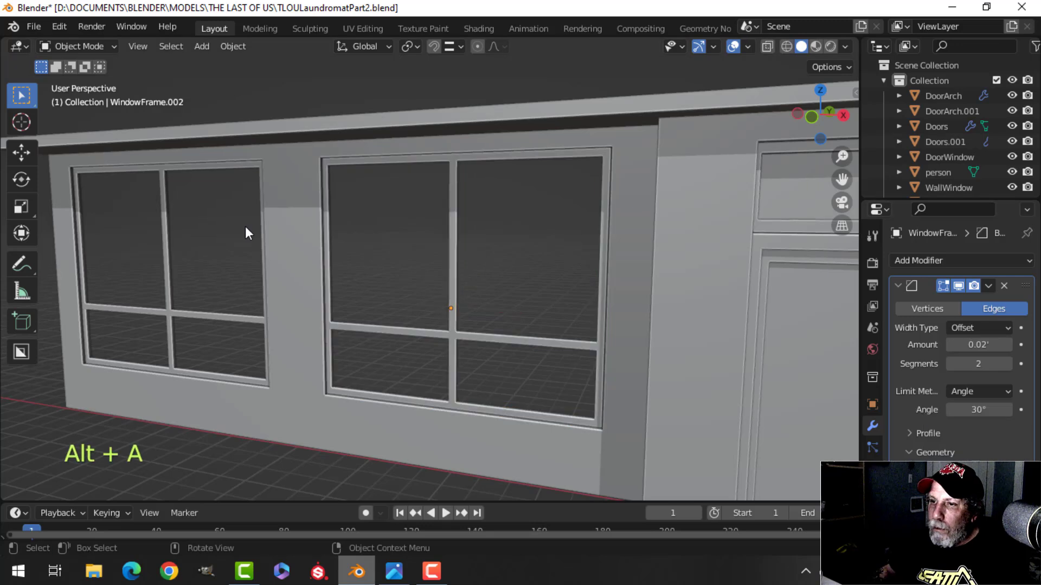
# - Set the Bevel modifier's outer miter to Arc on the window frame farthest left of the entrance
pyautogui.click(173, 276)
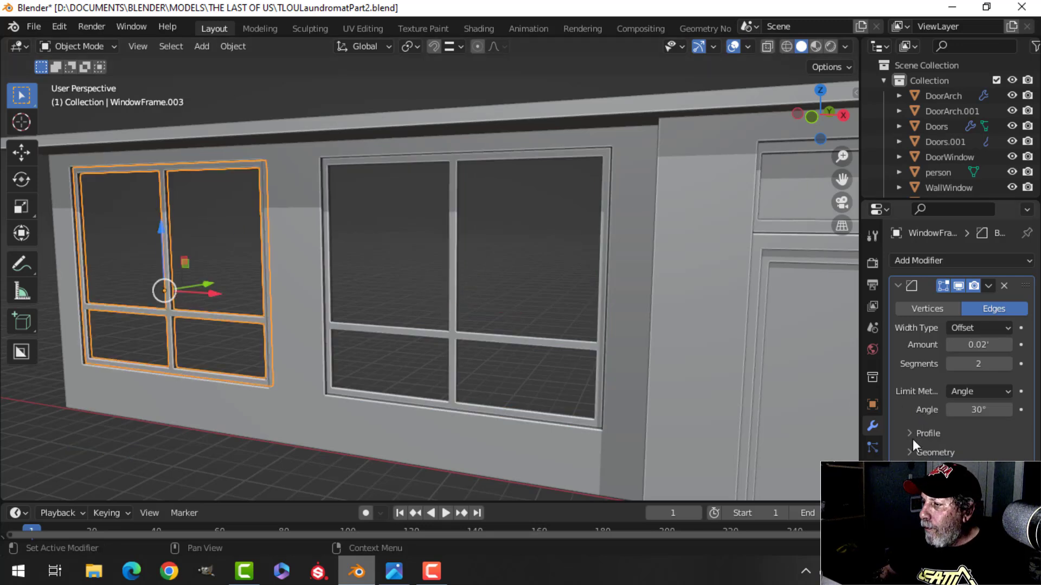
pyautogui.click(924, 455)
pyautogui.click(950, 470)
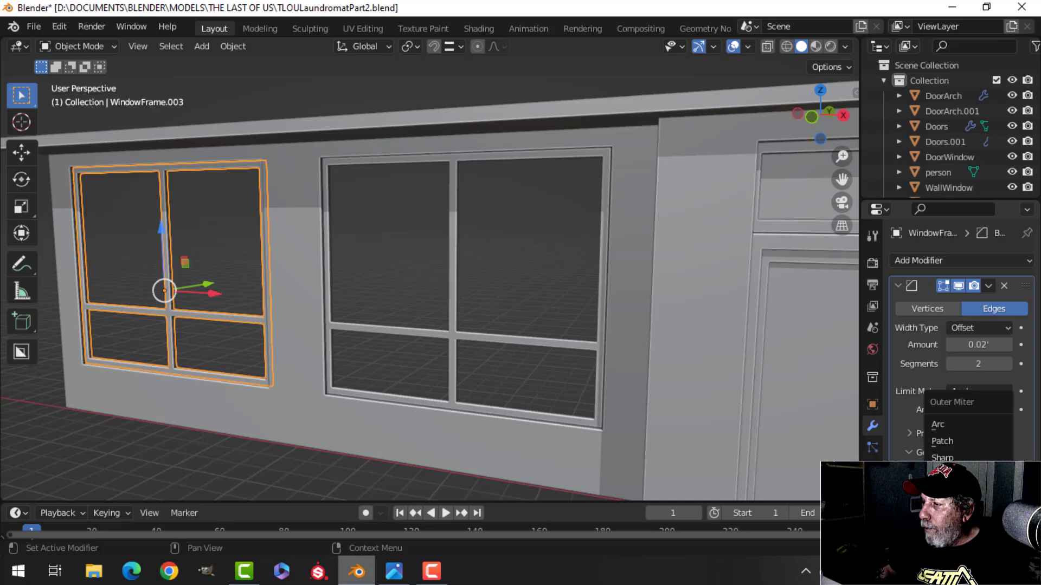
pyautogui.click(959, 429)
pyautogui.hotkey('alt', 'a')
# - Move the person reference block in front of the entrance's right-hand door
pyautogui.scroll(-4, 622, 305)
pyautogui.keyDown('shift'); pyautogui.moveTo(620, 305); pyautogui.dragTo(533, 276, button='middle'); pyautogui.keyUp('shift')
pyautogui.scroll(4, 662, 299)
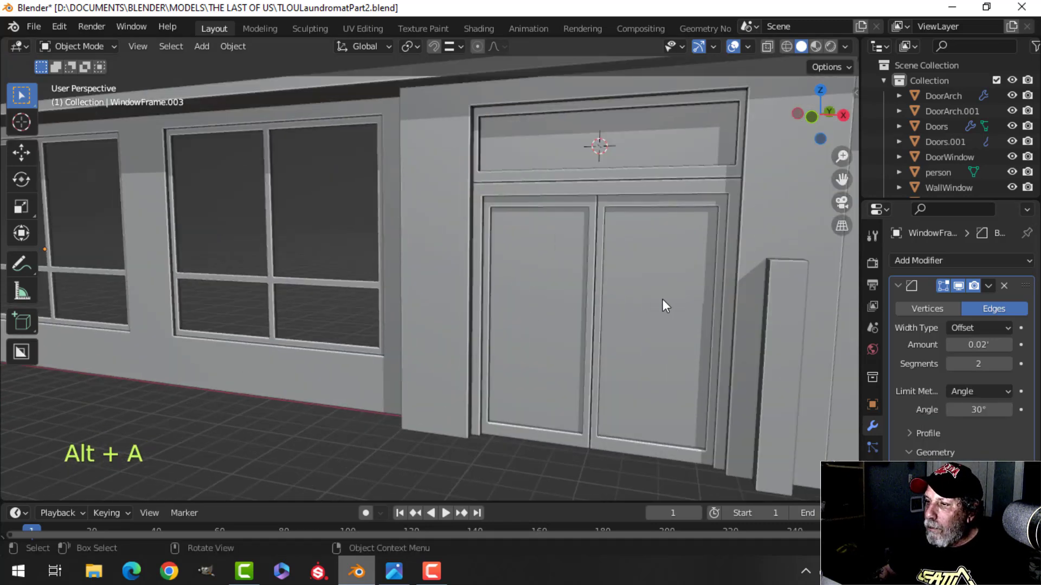
pyautogui.scroll(-2, 613, 313)
pyautogui.click(672, 337)
pyautogui.keyDown('shift'); pyautogui.moveTo(672, 337); pyautogui.dragTo(604, 396, button='middle'); pyautogui.keyUp('shift')
pyautogui.scroll(3, 639, 434)
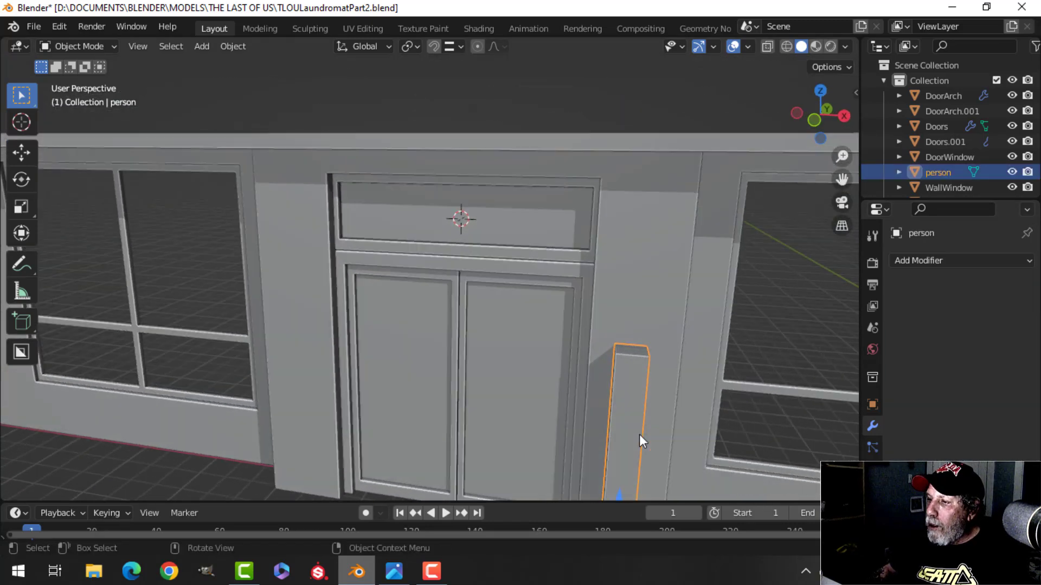
pyautogui.scroll(-4, 639, 434)
pyautogui.scroll(1, 658, 424)
pyautogui.moveTo(585, 409); pyautogui.dragTo(520, 411)
pyautogui.scroll(4, 563, 406)
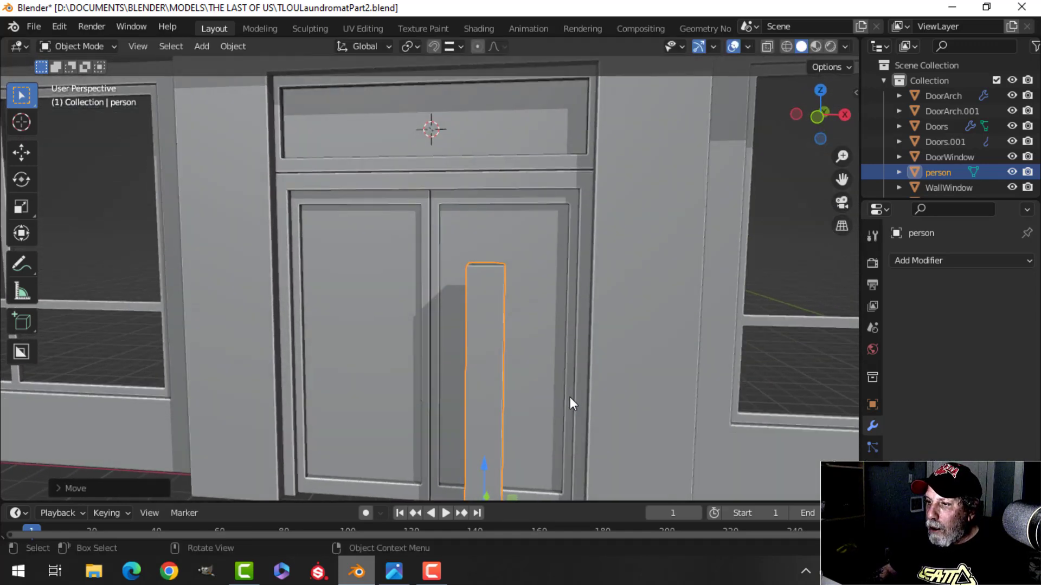
pyautogui.keyDown('shift'); pyautogui.moveTo(569, 402); pyautogui.dragTo(502, 328, button='middle'); pyautogui.keyUp('shift')
pyautogui.moveTo(476, 399); pyautogui.dragTo(491, 395)
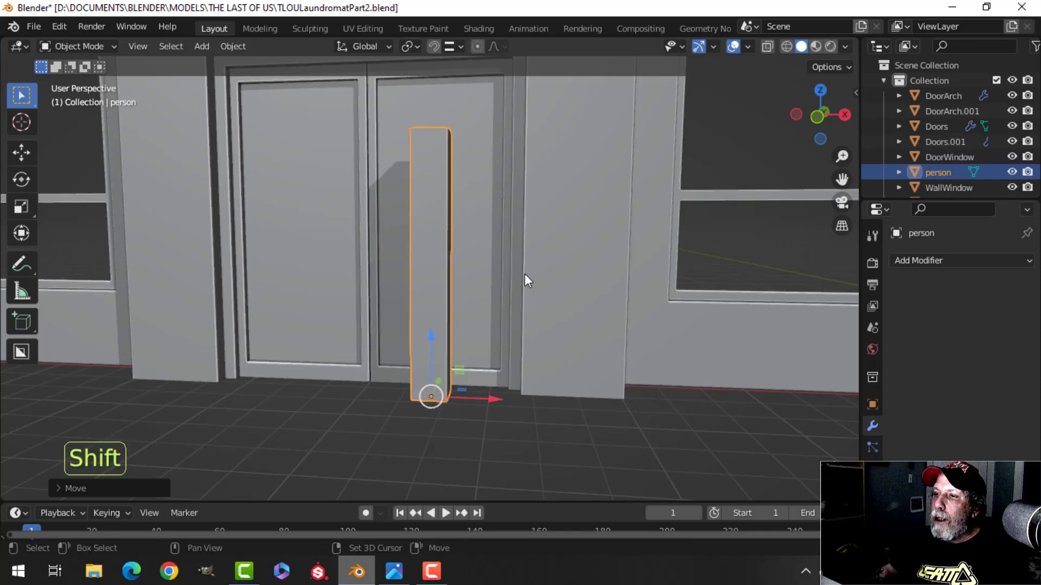
# - Shift the transom pane of the DoorWindow object slightly along its depth in Edit Mode
pyautogui.keyDown('shift'); pyautogui.moveTo(525, 280); pyautogui.dragTo(546, 329, button='middle'); pyautogui.keyUp('shift')
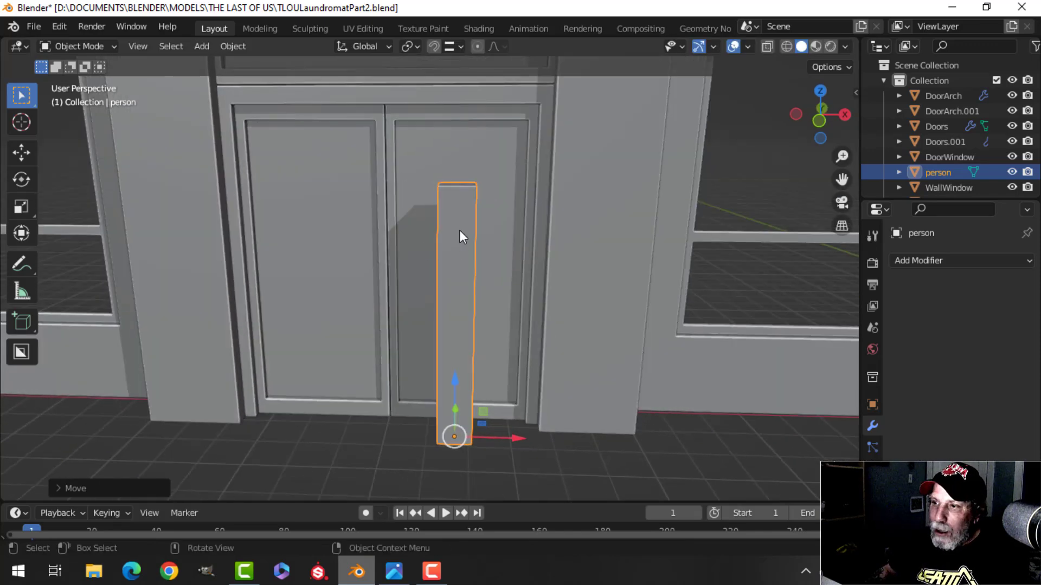
pyautogui.keyDown('shift'); pyautogui.moveTo(480, 319); pyautogui.dragTo(354, 321, button='middle'); pyautogui.keyUp('shift')
pyautogui.scroll(4, 352, 313)
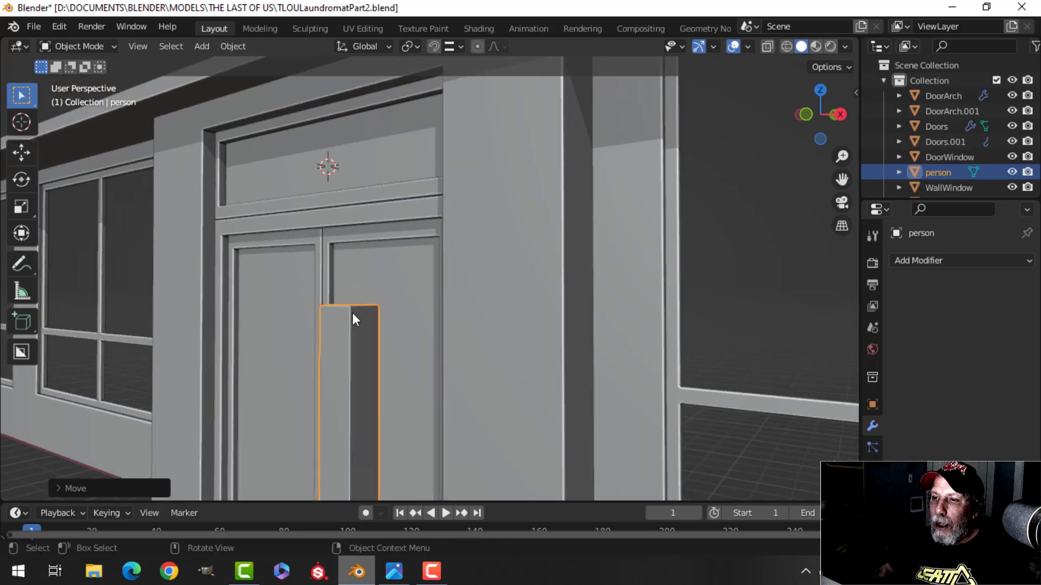
pyautogui.moveTo(315, 283); pyautogui.dragTo(325, 298, button='middle')
pyautogui.keyDown('shift'); pyautogui.moveTo(325, 298); pyautogui.dragTo(340, 363, button='middle'); pyautogui.keyUp('shift')
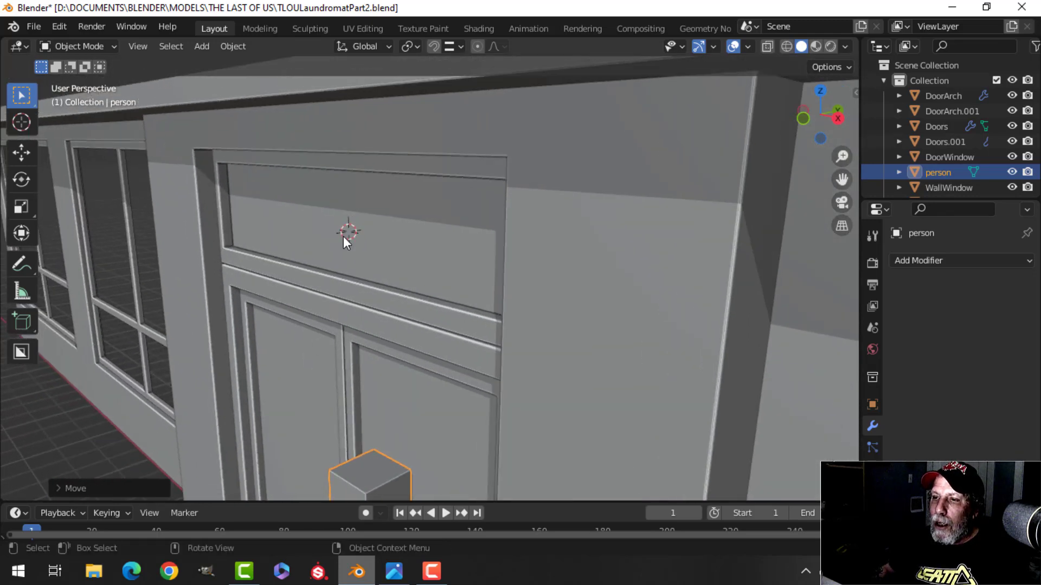
pyautogui.click(343, 237)
pyautogui.press('Tab')
pyautogui.moveTo(343, 238); pyautogui.dragTo(382, 247, button='middle')
pyautogui.moveTo(395, 222); pyautogui.dragTo(386, 220)
pyautogui.press('Tab')
pyautogui.hotkey('alt', 'a')
# - Duplicate the inner edge loop of the far right window frame's upper-left opening and separate it into its own object
pyautogui.keyDown('shift'); pyautogui.moveTo(381, 295); pyautogui.dragTo(323, 281, button='middle'); pyautogui.keyUp('shift')
pyautogui.scroll(-3, 324, 281)
pyautogui.keyDown('shift'); pyautogui.moveTo(463, 281); pyautogui.dragTo(296, 245, button='middle'); pyautogui.keyUp('shift')
pyautogui.scroll(3, 296, 245)
pyautogui.moveTo(296, 245); pyautogui.dragTo(304, 275, button='middle')
pyautogui.scroll(-4, 304, 275)
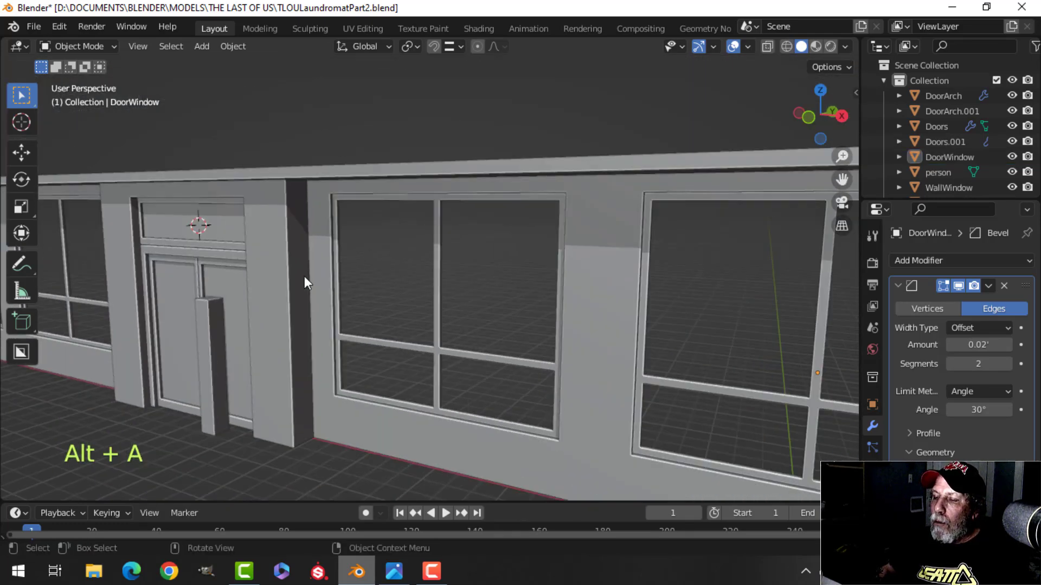
pyautogui.keyDown('shift'); pyautogui.moveTo(559, 279); pyautogui.dragTo(186, 248, button='middle'); pyautogui.keyUp('shift')
pyautogui.keyDown('shift'); pyautogui.moveTo(388, 257); pyautogui.dragTo(270, 239, button='middle'); pyautogui.keyUp('shift')
pyautogui.moveTo(270, 239); pyautogui.dragTo(376, 282, button='middle')
pyautogui.click(387, 253)
pyautogui.press('Tab')
pyautogui.scroll(2, 544, 266)
pyautogui.hotkey('alt', 'a')
pyautogui.keyDown('alt'); pyautogui.keyDown('shift'); pyautogui.click(445, 143); pyautogui.keyUp('shift'); pyautogui.keyUp('alt')
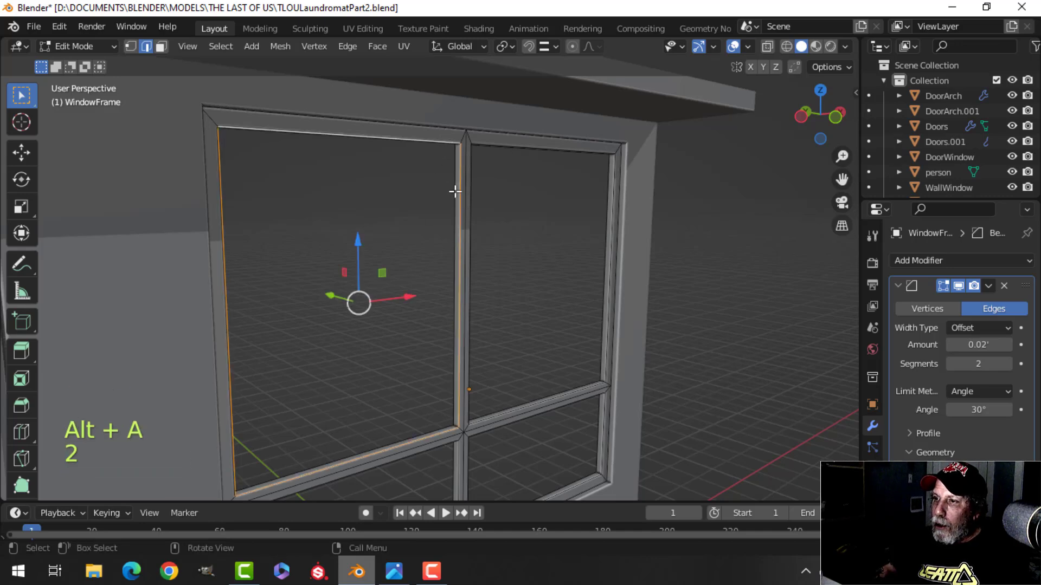
pyautogui.moveTo(454, 187); pyautogui.dragTo(505, 274, button='middle')
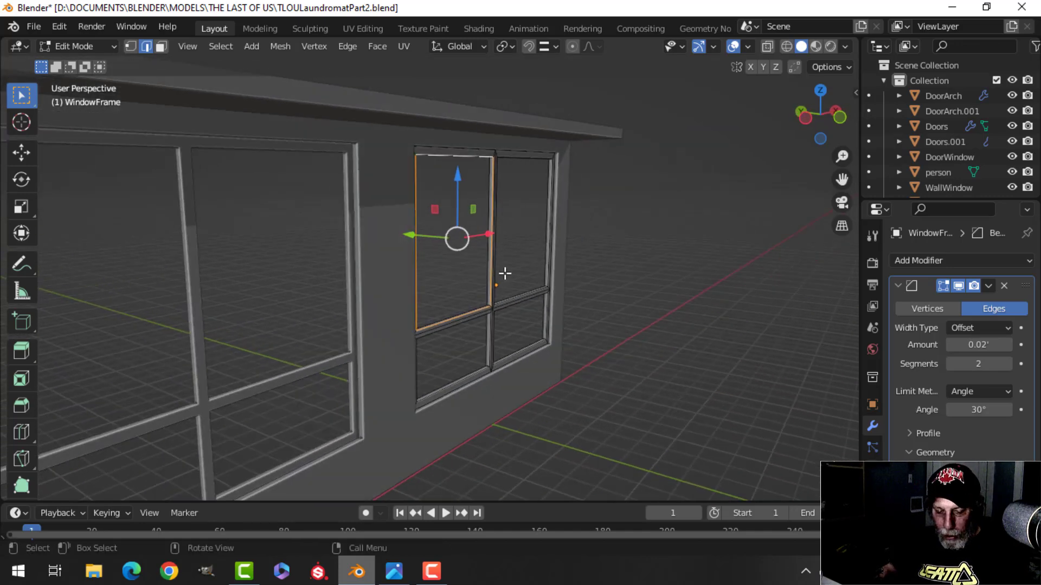
pyautogui.press('p')
pyautogui.click(557, 260)
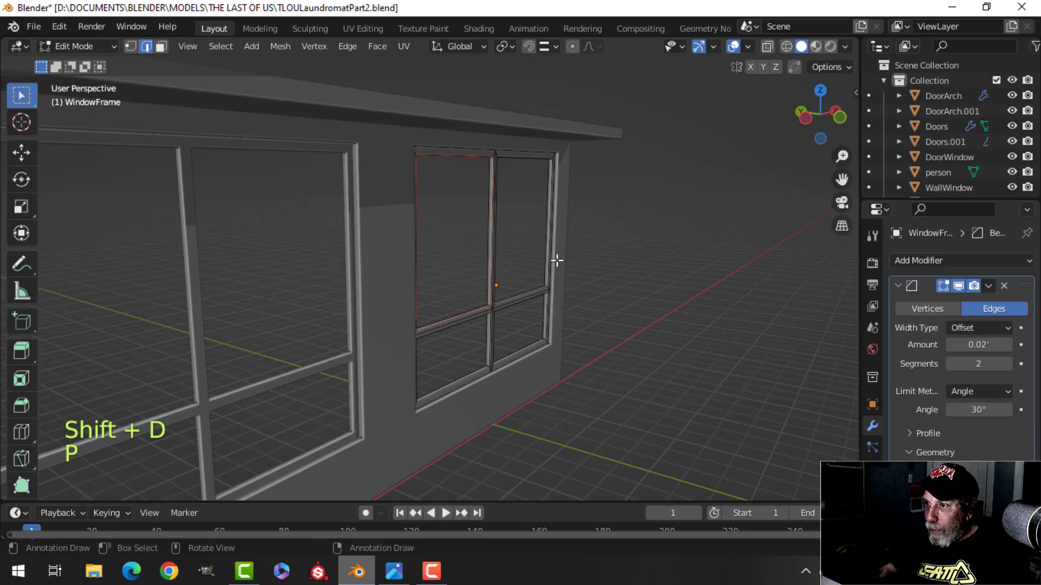
# - Fill the separated edge loop with a face to make the upper-left glass pane
pyautogui.press('Tab')
pyautogui.click(486, 164)
pyautogui.press('Tab')
pyautogui.press('a')
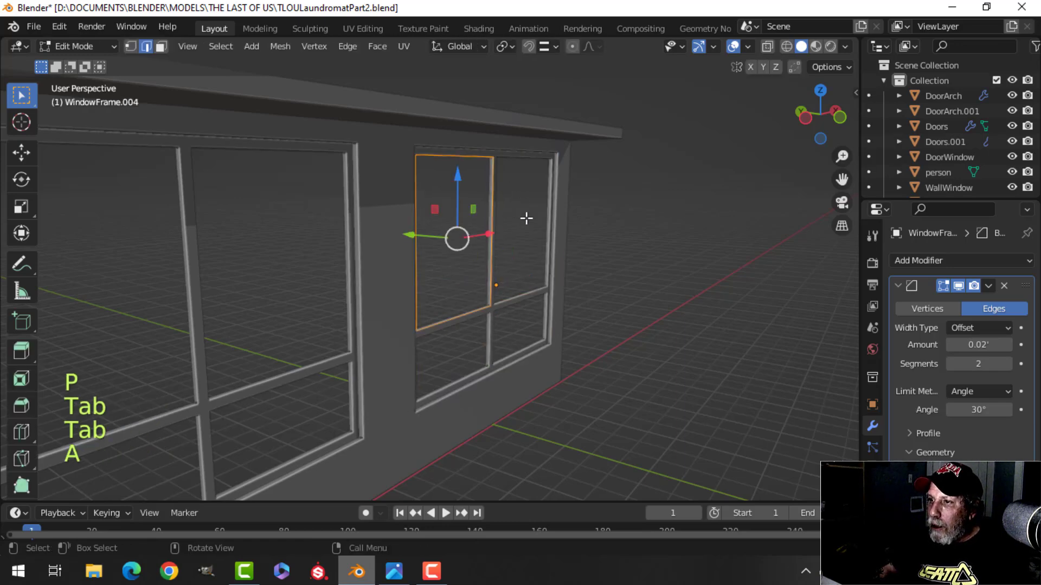
pyautogui.press('f')
# - Move the glass pane slightly along the Y axis so it sits within the depth of the window frame
pyautogui.moveTo(490, 221); pyautogui.dragTo(503, 324, button='middle')
pyautogui.scroll(4, 491, 320)
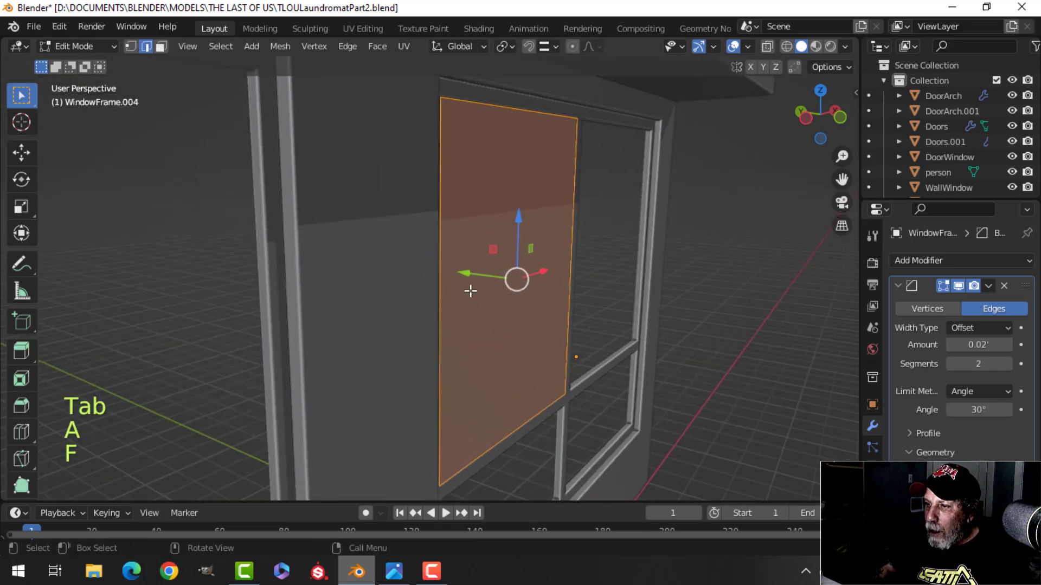
pyautogui.moveTo(464, 272); pyautogui.dragTo(459, 271)
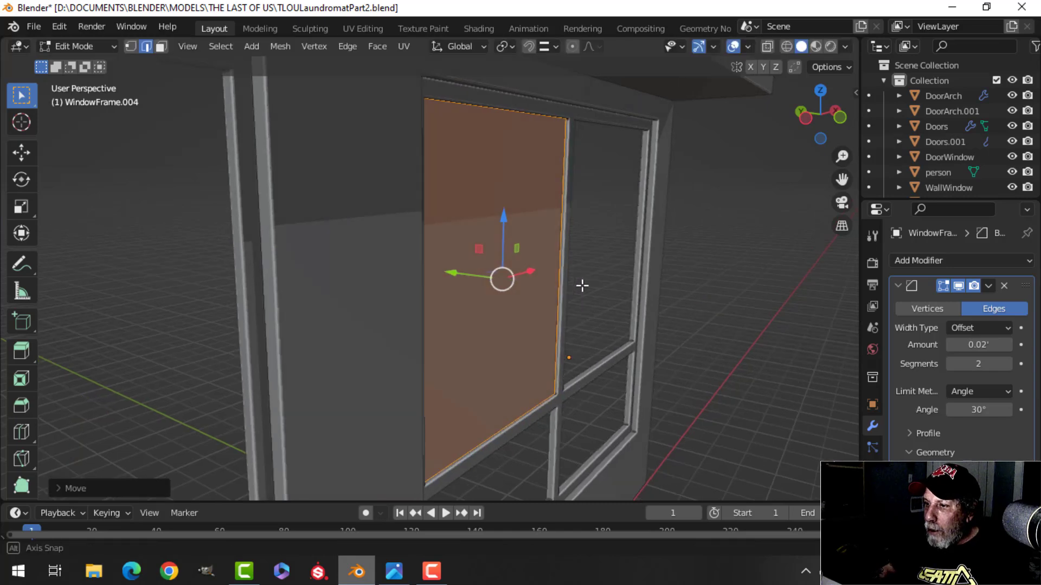
pyautogui.scroll(4, 580, 283)
pyautogui.keyDown('shift'); pyautogui.moveTo(599, 298); pyautogui.dragTo(419, 262, button='middle'); pyautogui.keyUp('shift')
# - In front view, duplicate the glass pane across into the window's upper-right opening
pyautogui.scroll(-5, 540, 238)
pyautogui.press('KP_1')
pyautogui.scroll(2, 388, 249)
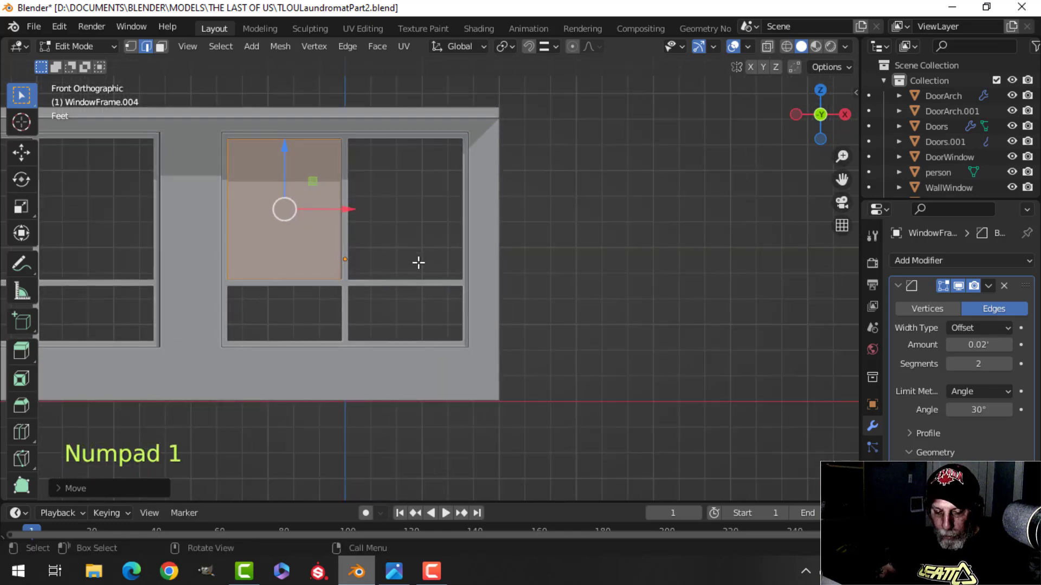
pyautogui.hotkey('shift', 'd')
pyautogui.moveTo(352, 212); pyautogui.dragTo(476, 222)
# - Duplicate both upper glass panes about 5.51' straight down over the window's lower openings
pyautogui.press('a')
pyautogui.keyDown('shift'); pyautogui.moveTo(397, 281); pyautogui.dragTo(411, 241, button='middle'); pyautogui.keyUp('shift')
pyautogui.hotkey('shift', 'd')
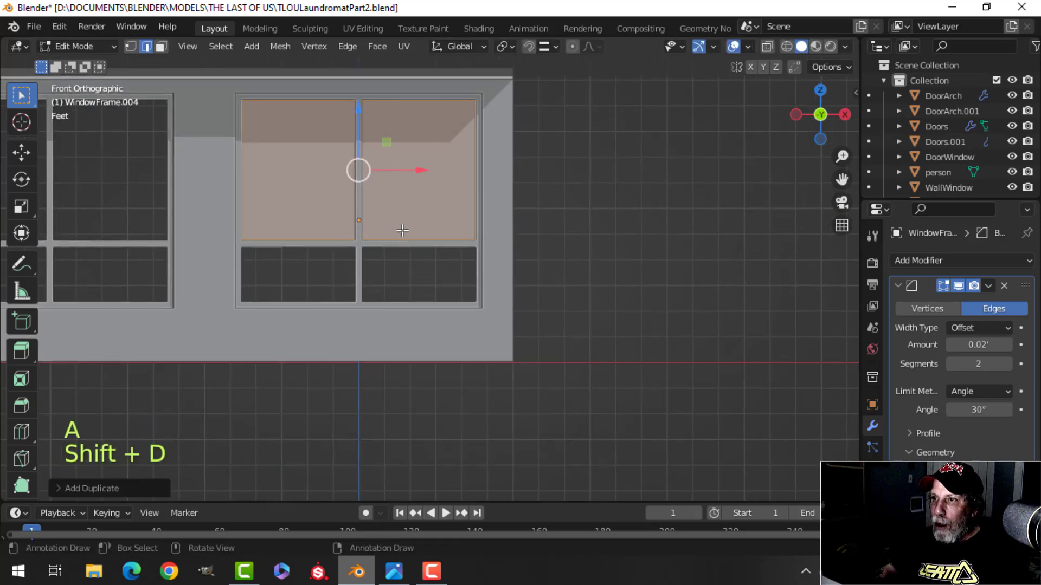
pyautogui.moveTo(363, 114); pyautogui.dragTo(363, 258)
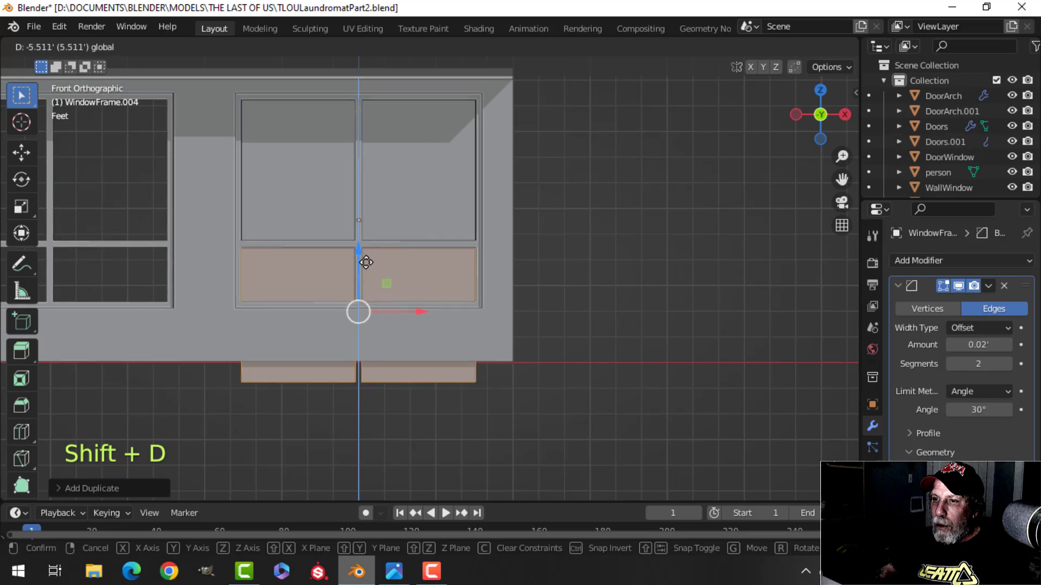
pyautogui.click(367, 263)
# - In wireframe, raise the bottom edges of the two lower panes about 2.98' to fit the frame, and return to solid Object Mode
pyautogui.click(335, 291)
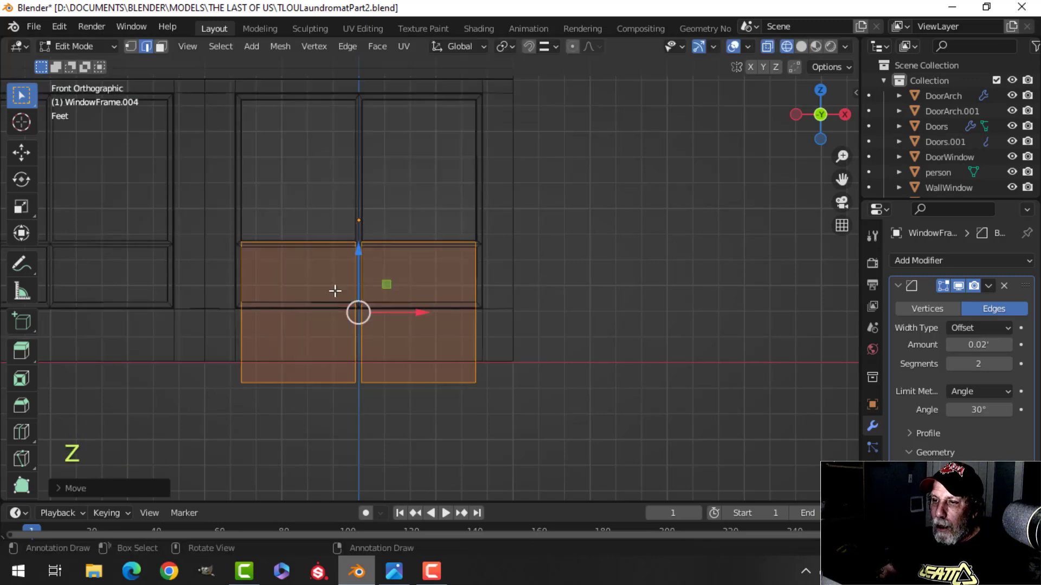
pyautogui.hotkey('alt', 'a')
pyautogui.press('b')
pyautogui.moveTo(208, 363); pyautogui.dragTo(588, 426)
pyautogui.scroll(1, 467, 388)
pyautogui.keyDown('shift'); pyautogui.moveTo(453, 379); pyautogui.dragTo(516, 367, button='middle'); pyautogui.keyUp('shift')
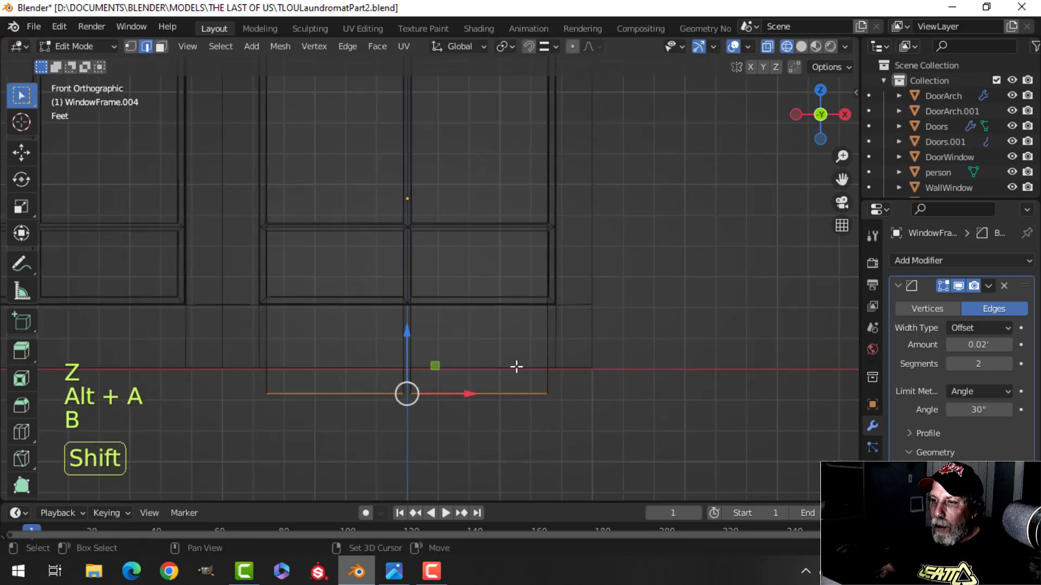
pyautogui.moveTo(410, 334); pyautogui.dragTo(427, 249)
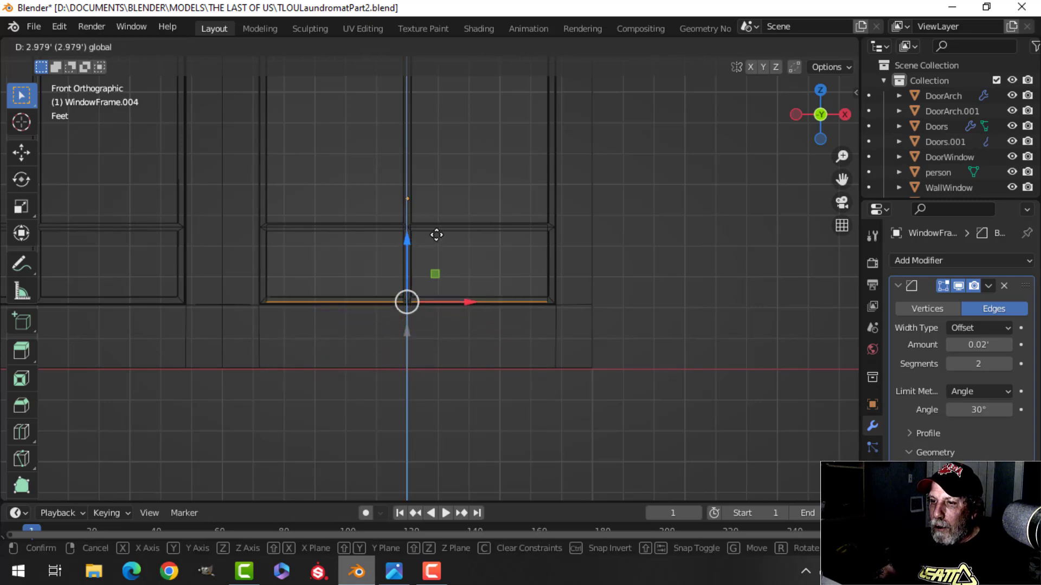
pyautogui.moveTo(436, 235); pyautogui.dragTo(437, 235)
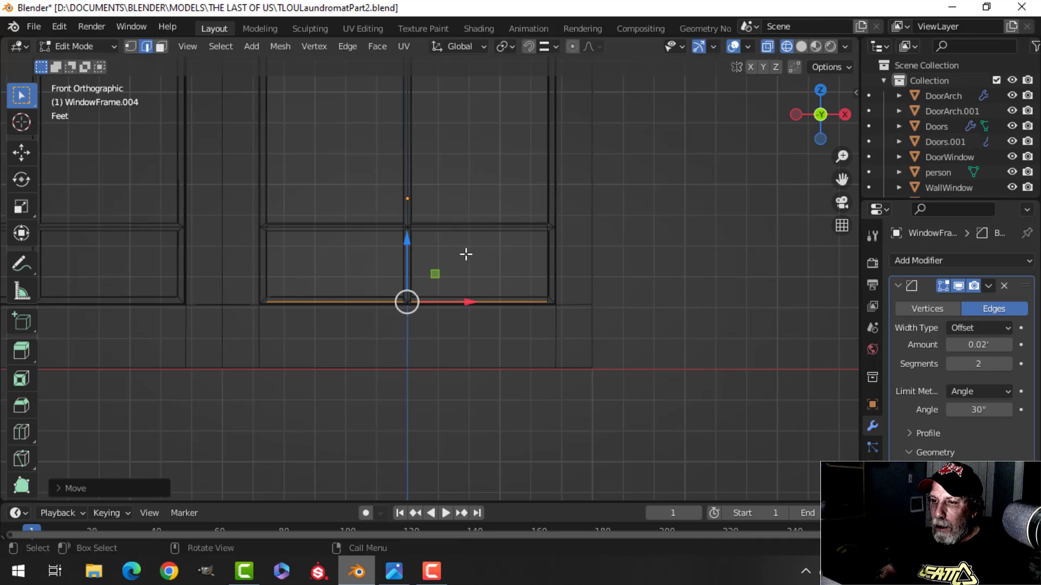
pyautogui.click(404, 244)
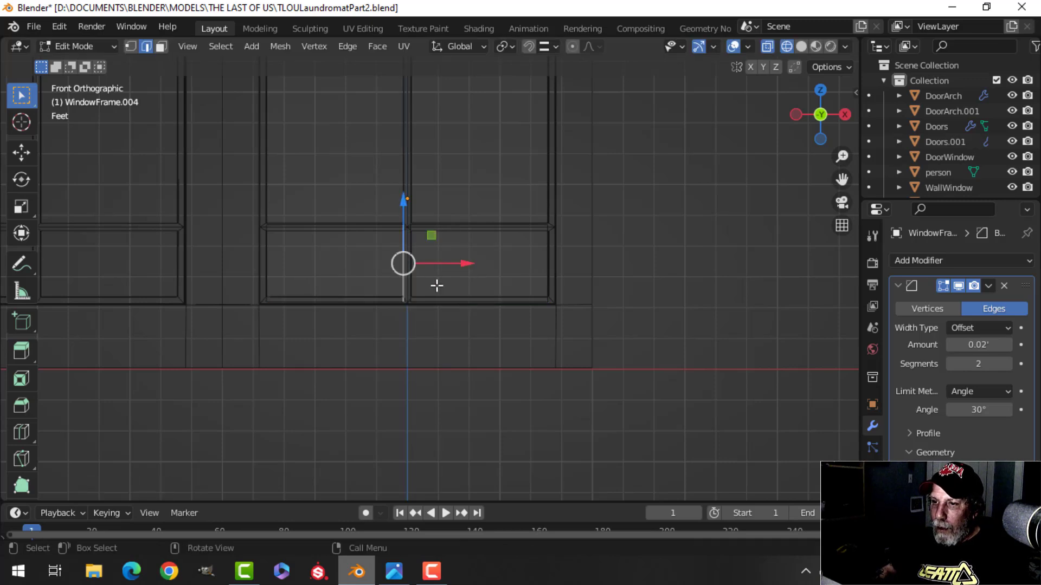
pyautogui.press('z')
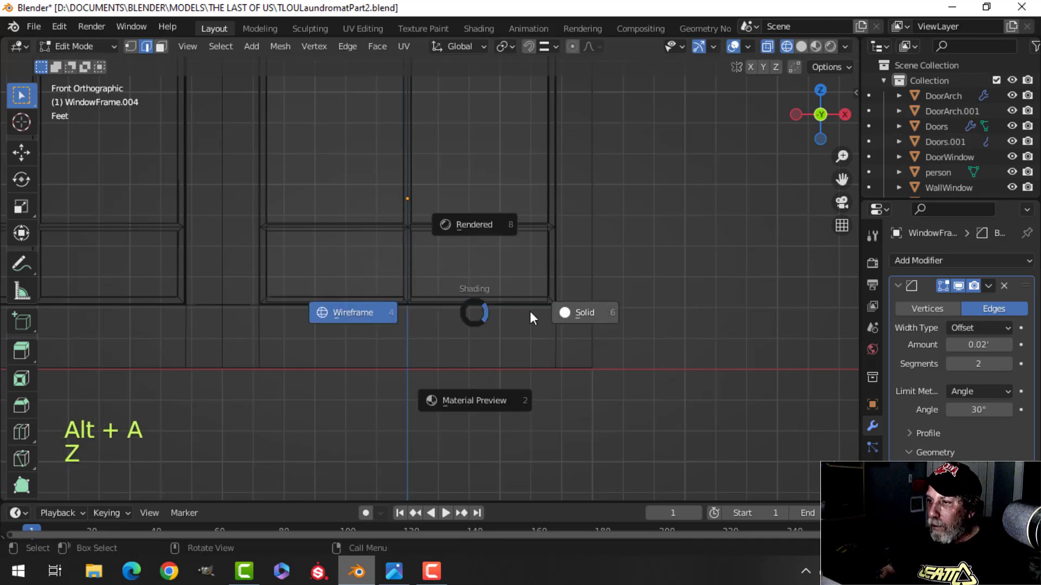
pyautogui.click(537, 312)
pyautogui.press('Tab')
pyautogui.hotkey('alt', 'a')
# - Identify the new pane object by toggling its visibility and rename it WindowGlass
pyautogui.moveTo(555, 313); pyautogui.dragTo(535, 271, button='middle')
pyautogui.click(469, 236)
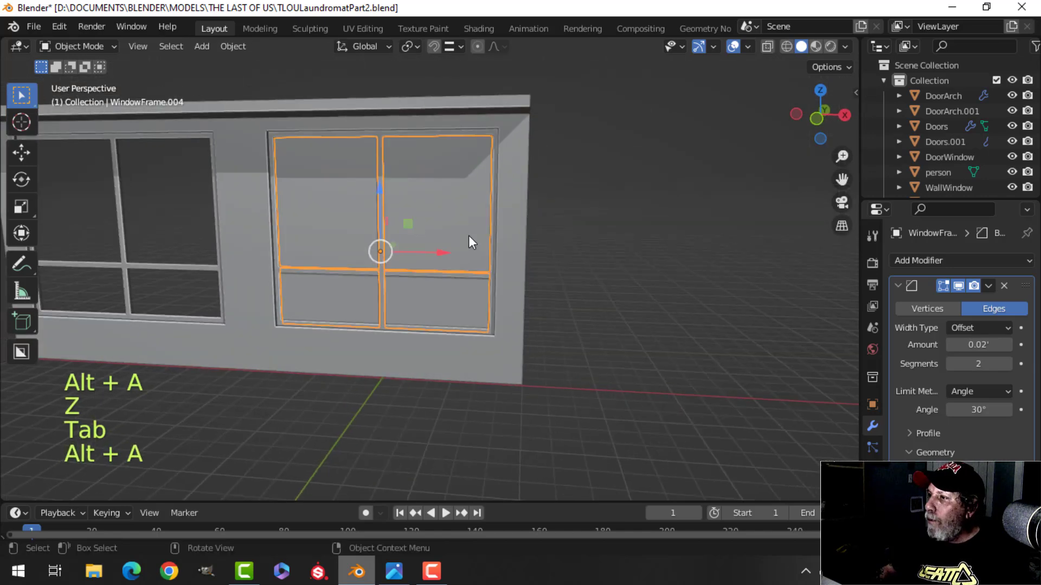
pyautogui.scroll(-5, 946, 178)
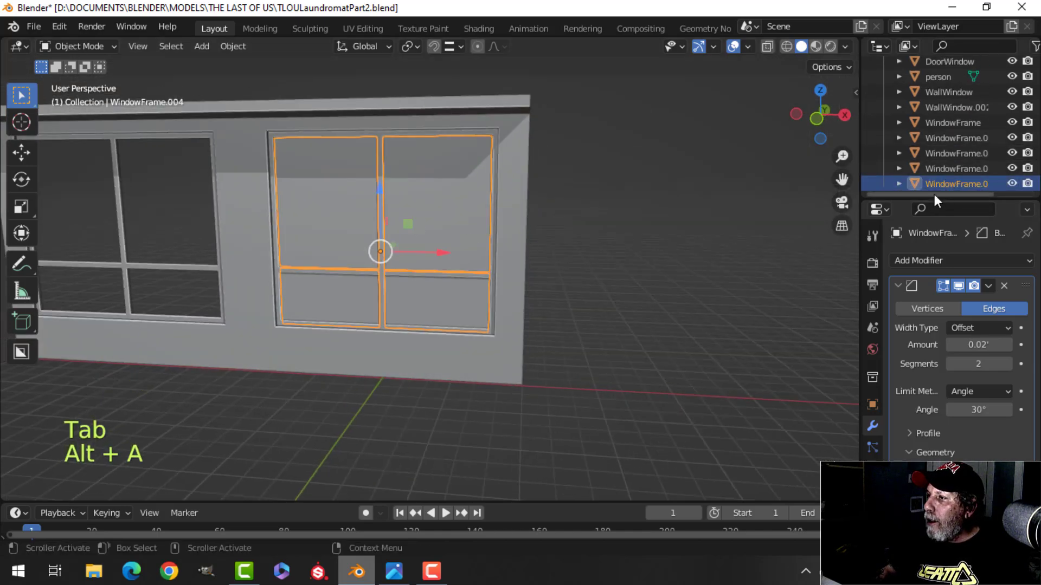
pyautogui.click(1011, 183)
pyautogui.click(1011, 182)
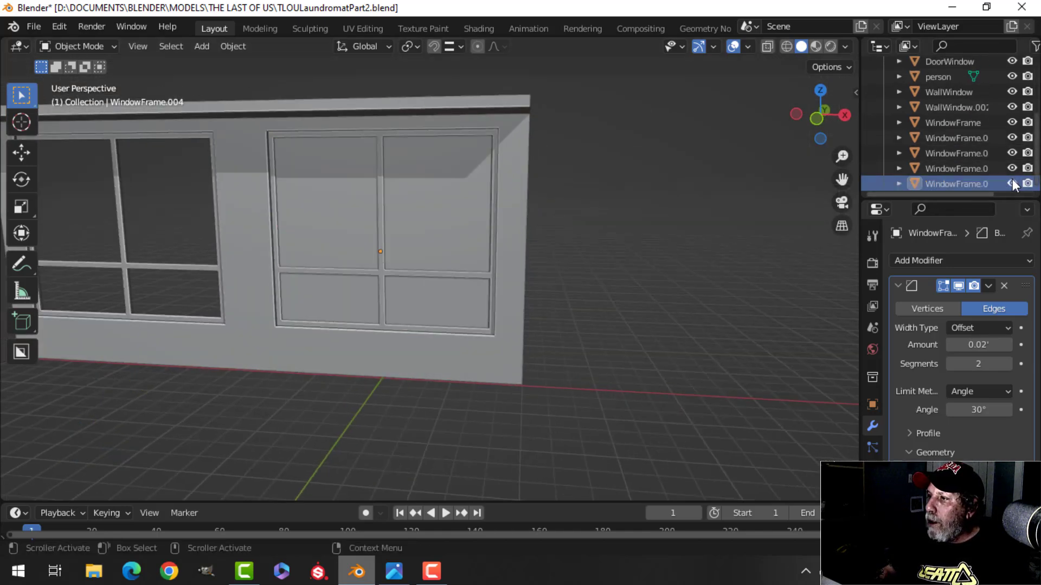
pyautogui.doubleClick(967, 184)
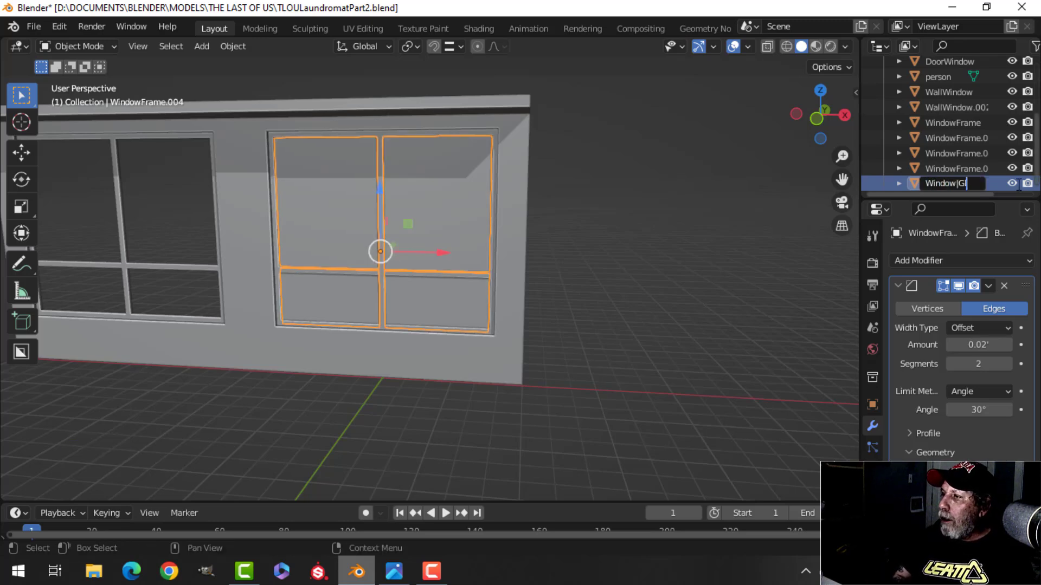
pyautogui.write('G')
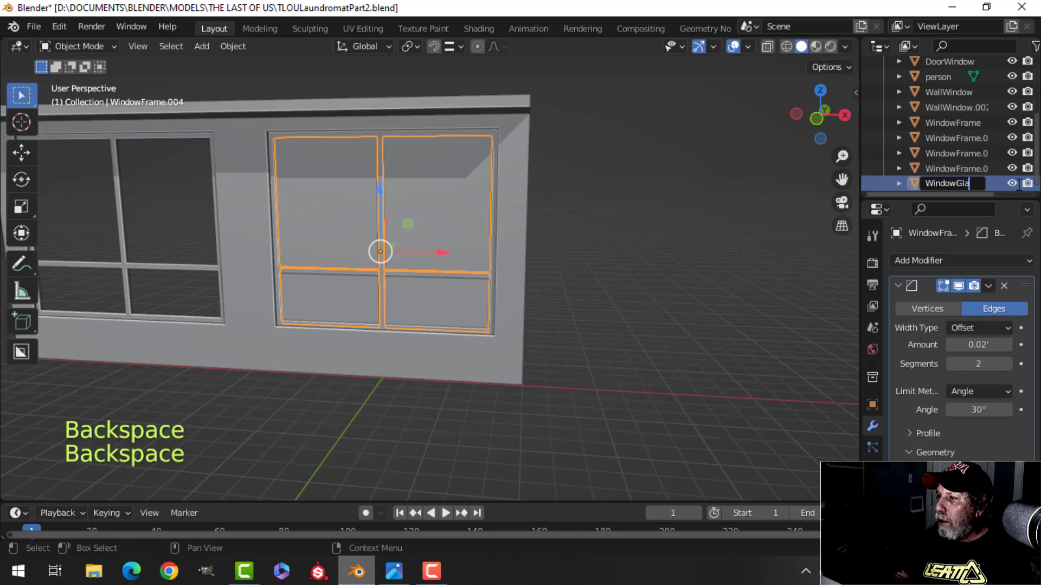
pyautogui.hotkey('alt', 'a')
# - Adjust the depth of all WindowGlass panes slightly along the Y axis within the far right window frame
pyautogui.scroll(6, 441, 243)
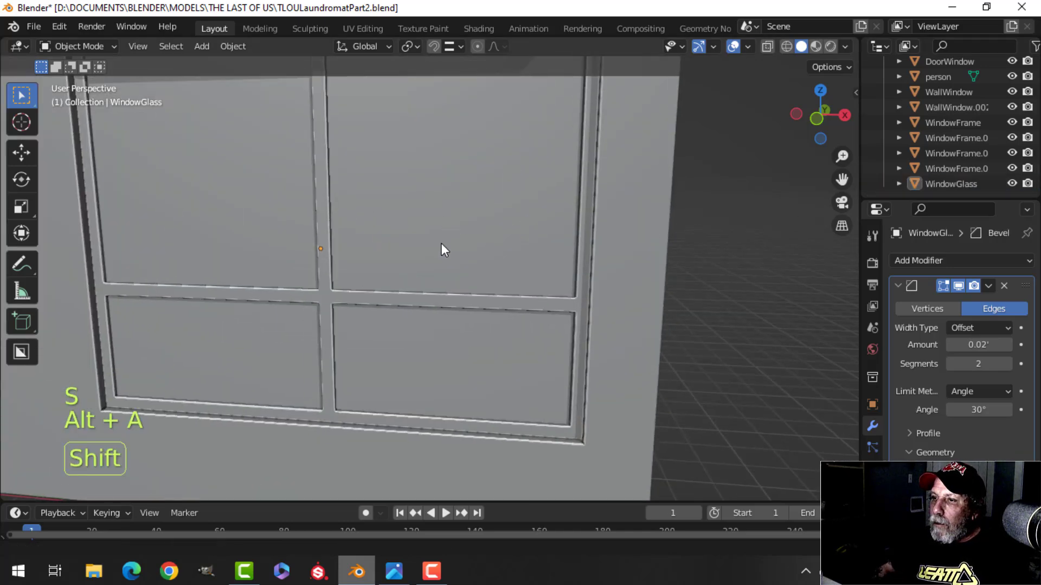
pyautogui.scroll(-5, 461, 249)
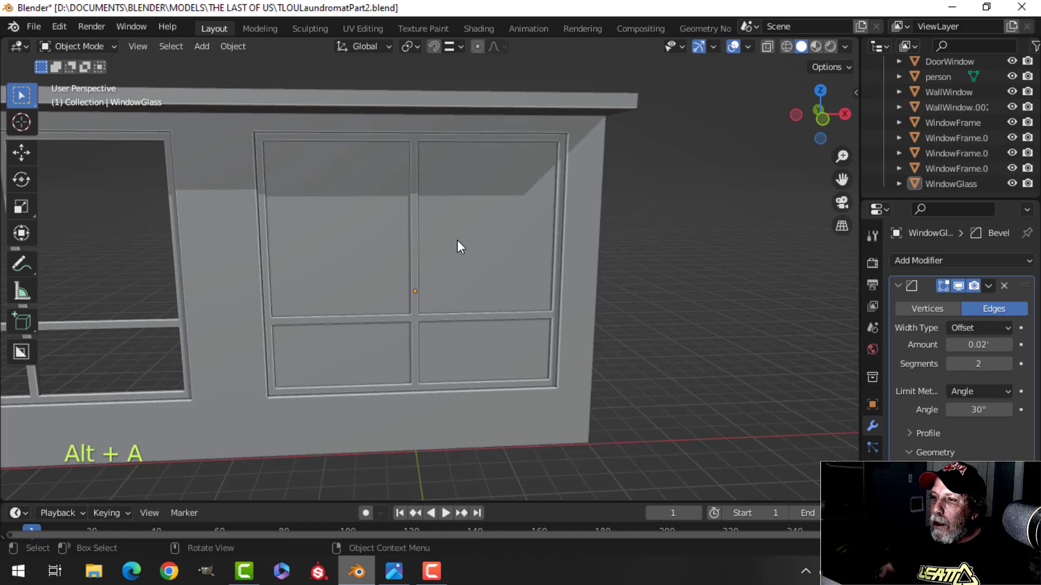
pyautogui.click(457, 252)
pyautogui.scroll(5, 456, 265)
pyautogui.hotkey('alt', 'a')
pyautogui.scroll(-2, 407, 250)
pyautogui.keyDown('shift'); pyautogui.moveTo(392, 250); pyautogui.dragTo(410, 253, button='middle'); pyautogui.keyUp('shift')
pyautogui.moveTo(410, 254); pyautogui.dragTo(284, 247, button='middle')
pyautogui.scroll(3, 252, 258)
pyautogui.scroll(1, 274, 265)
pyautogui.scroll(2, 278, 266)
pyautogui.click(284, 245)
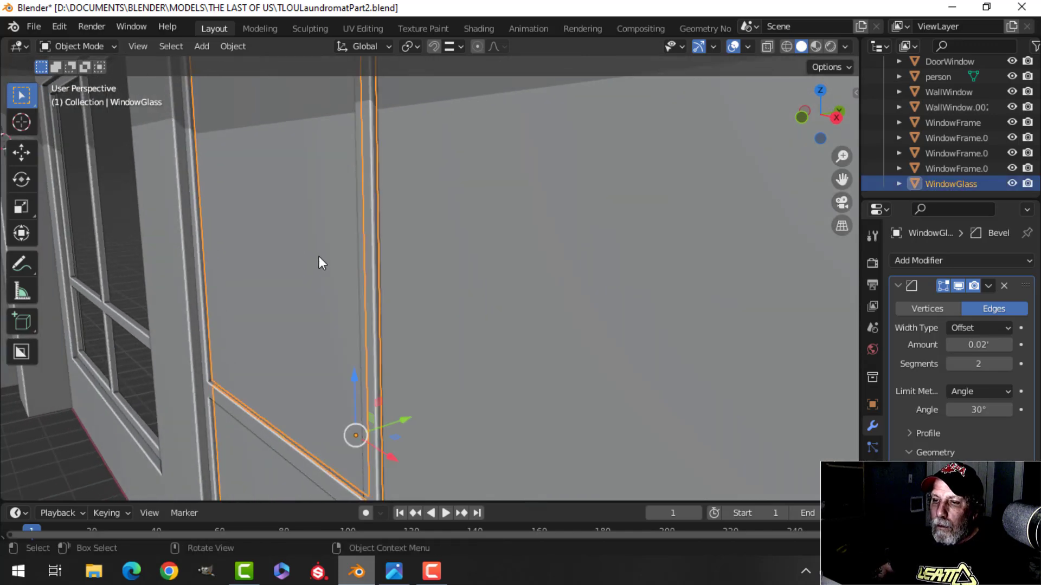
pyautogui.press('Tab')
pyautogui.press('a')
pyautogui.moveTo(342, 297); pyautogui.dragTo(324, 230, button='middle')
pyautogui.moveTo(338, 293)
pyautogui.mouseDown()
pyautogui.moveTo(329, 293)
pyautogui.moveTo(342, 297)
pyautogui.mouseUp()
pyautogui.press('Tab')
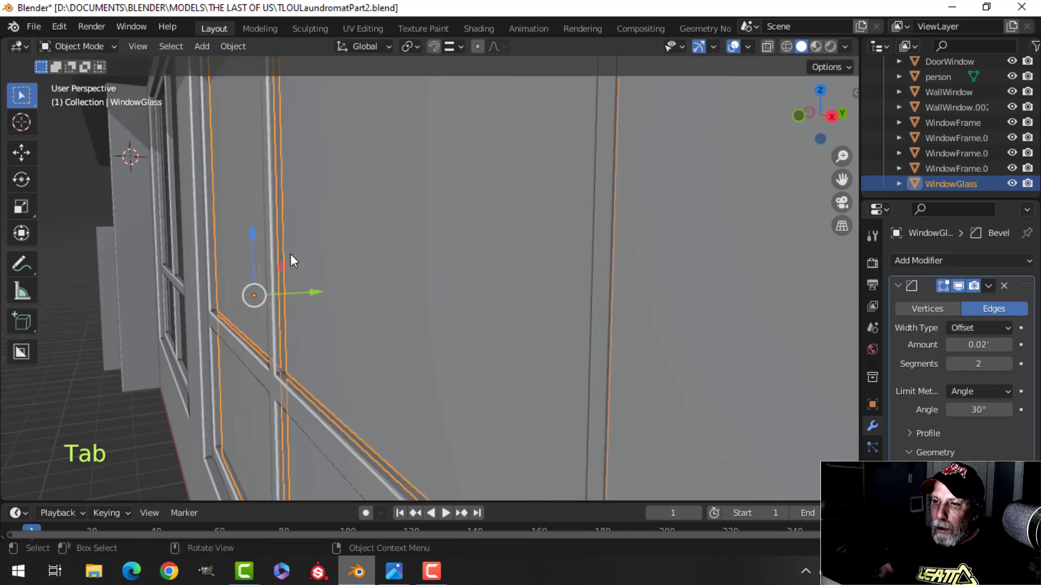
# - Join the WindowGlass panes with the far right WindowFrame into a single object
pyautogui.scroll(-4, 292, 254)
pyautogui.hotkey('alt', 'a')
pyautogui.scroll(3, 336, 258)
pyautogui.moveTo(379, 263); pyautogui.dragTo(350, 295, button='middle')
pyautogui.click(308, 207)
pyautogui.scroll(-3, 303, 233)
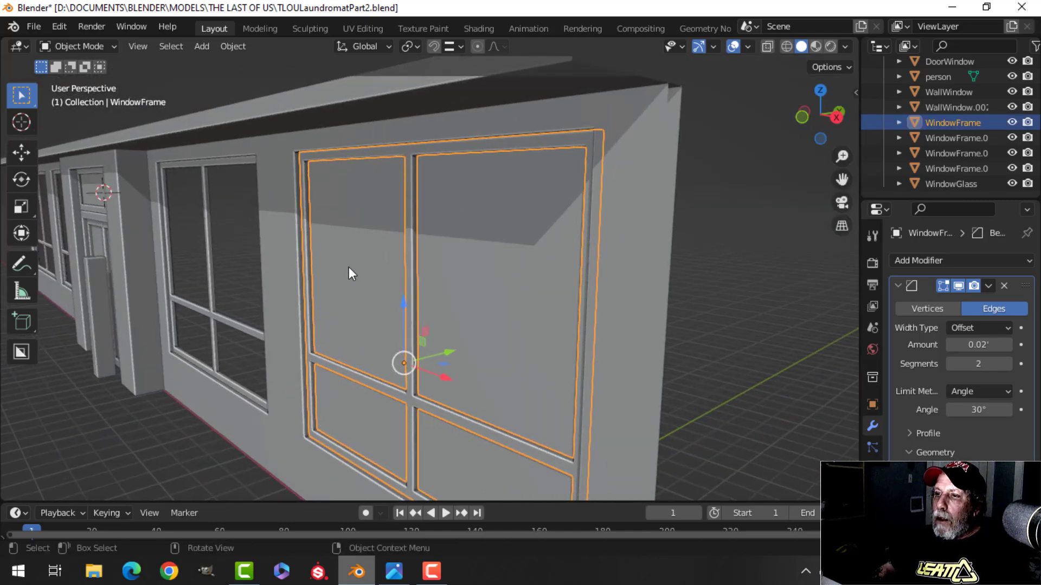
pyautogui.click(403, 196)
pyautogui.keyDown('shift'); pyautogui.click(405, 154); pyautogui.keyUp('shift')
pyautogui.hotkey('ctrl', 'j')
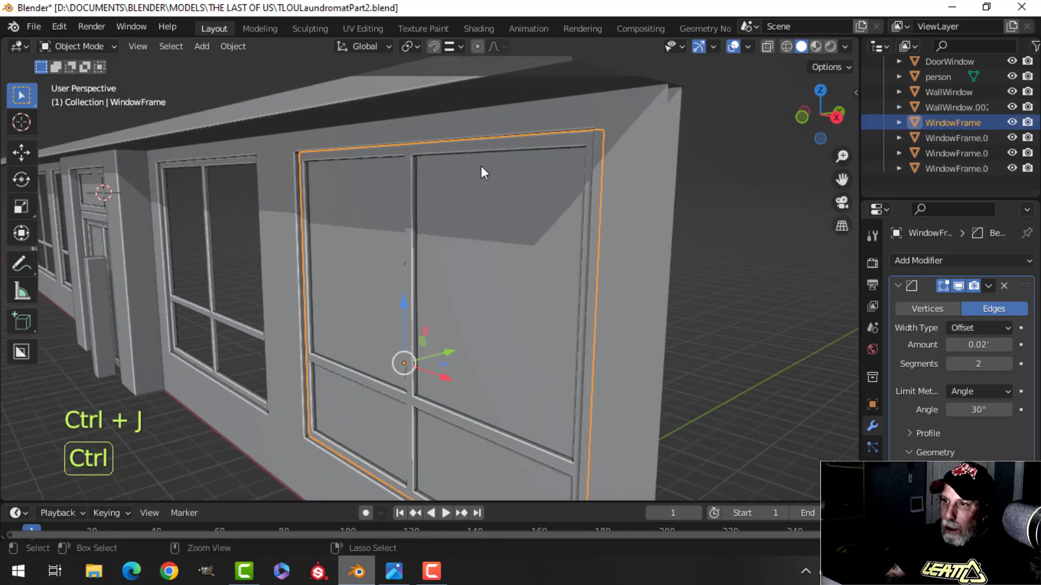
pyautogui.hotkey('alt', 'a')
pyautogui.moveTo(460, 260); pyautogui.dragTo(467, 241, button='middle')
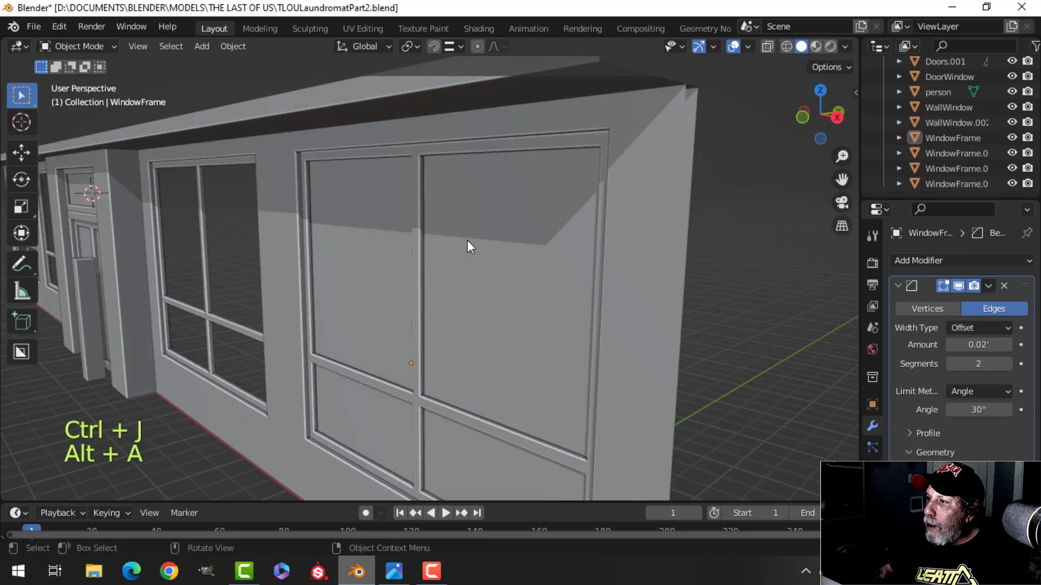
pyautogui.click(467, 240)
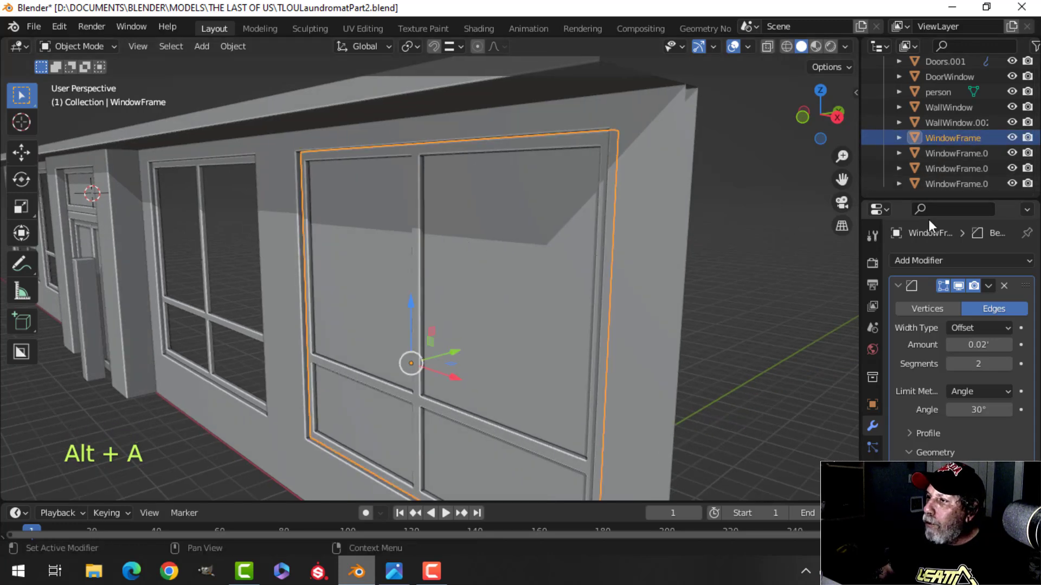
# - Delete the three window frames without glass from the other wall openings
pyautogui.scroll(-2, 213, 321)
pyautogui.moveTo(213, 321); pyautogui.dragTo(234, 302, button='middle')
pyautogui.click(186, 356)
pyautogui.keyDown('shift'); pyautogui.click(234, 297); pyautogui.keyUp('shift')
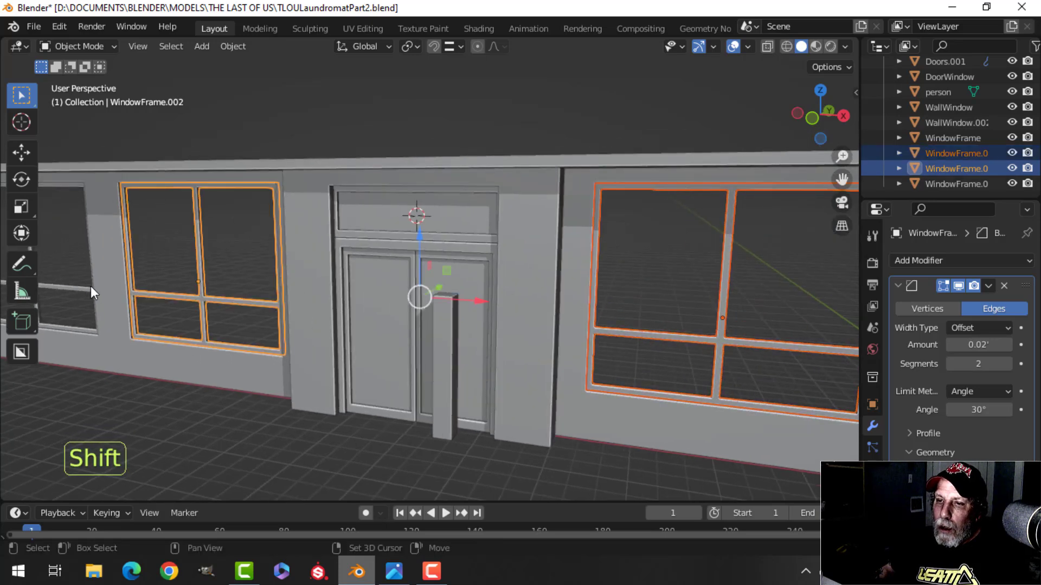
pyautogui.press('x')
pyautogui.click(74, 285)
pyautogui.keyDown('shift'); pyautogui.moveTo(641, 293); pyautogui.dragTo(409, 304, button='middle'); pyautogui.keyUp('shift')
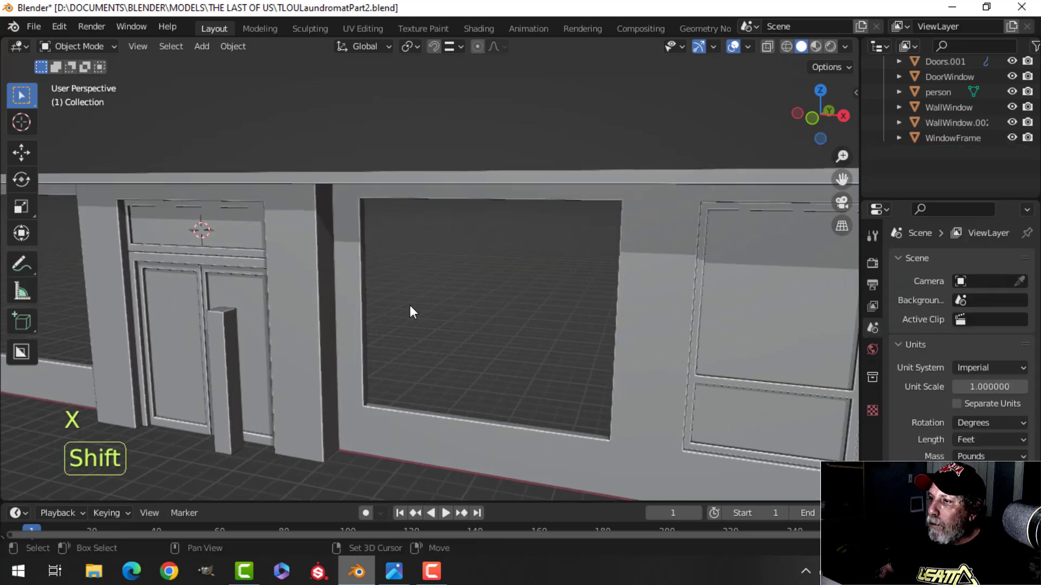
# - In front view, duplicate the glazed WindowFrame and move the copy about 12.1' along negative X into the adjacent opening
pyautogui.scroll(-3, 663, 327)
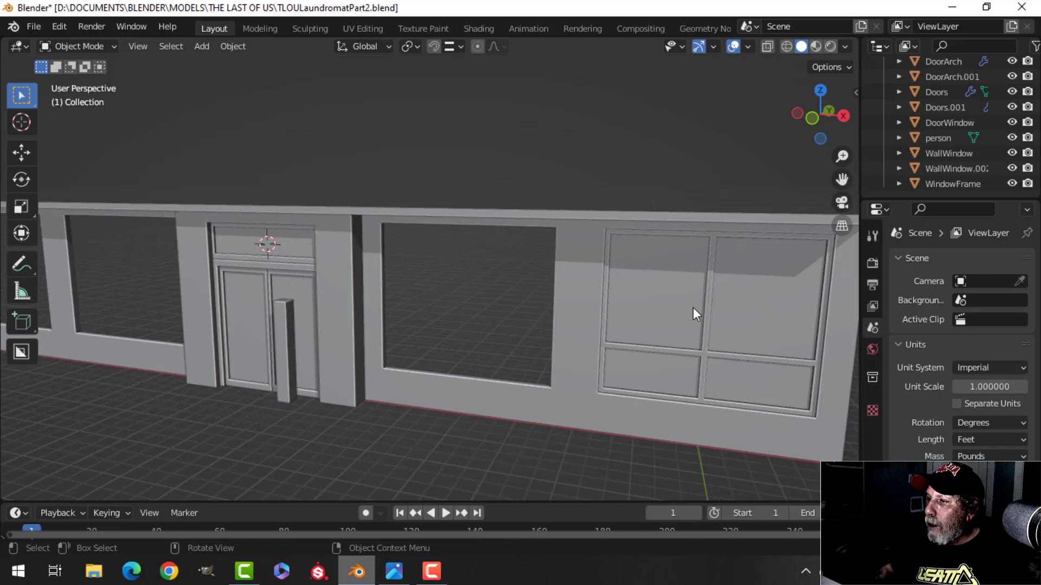
pyautogui.click(705, 320)
pyautogui.moveTo(726, 328); pyautogui.dragTo(623, 316, button='middle')
pyautogui.press('KP_1')
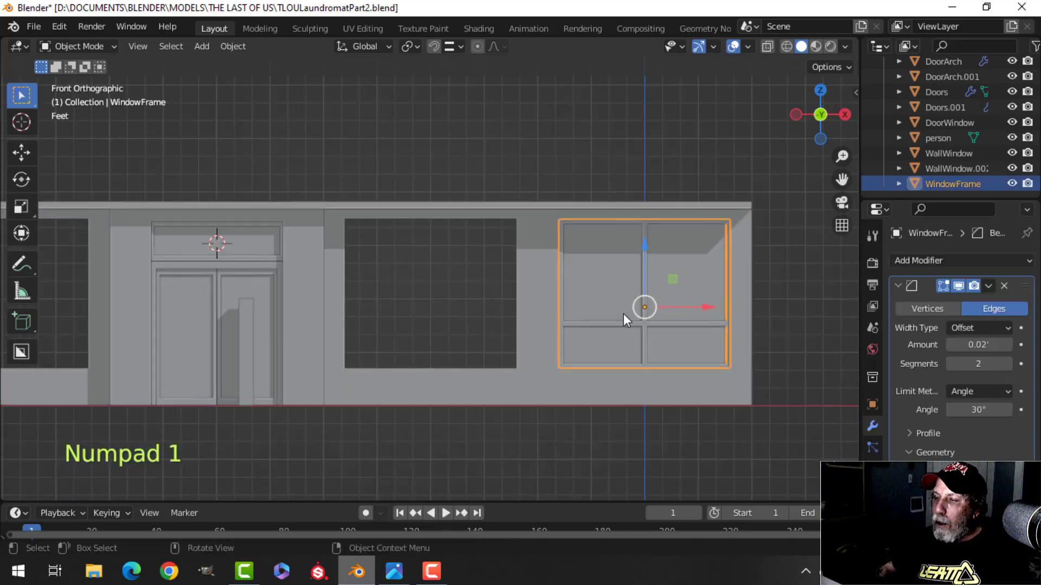
pyautogui.hotkey('shift', 'd')
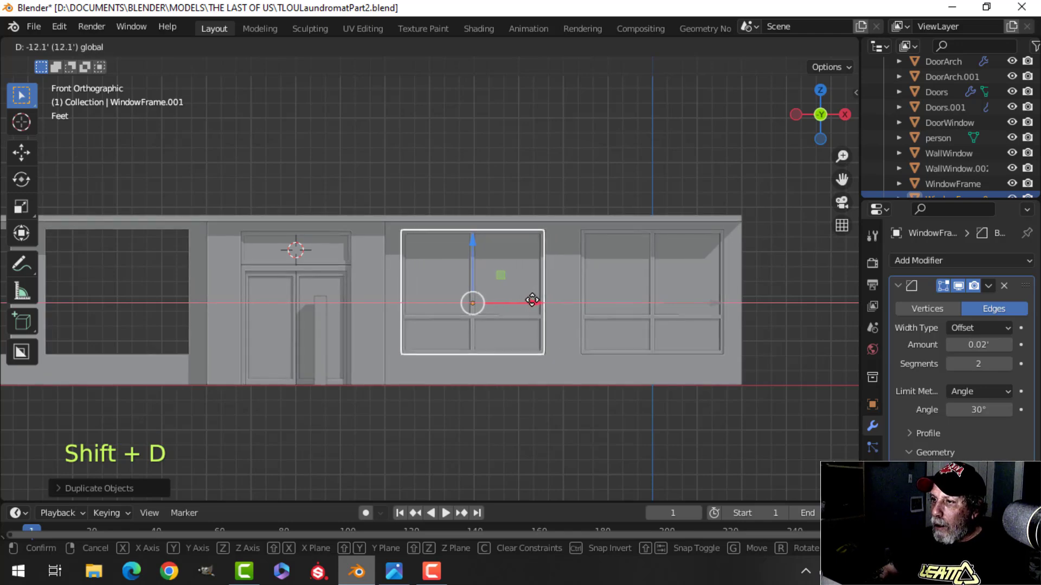
pyautogui.moveTo(531, 299); pyautogui.dragTo(534, 302)
pyautogui.scroll(2, 488, 310)
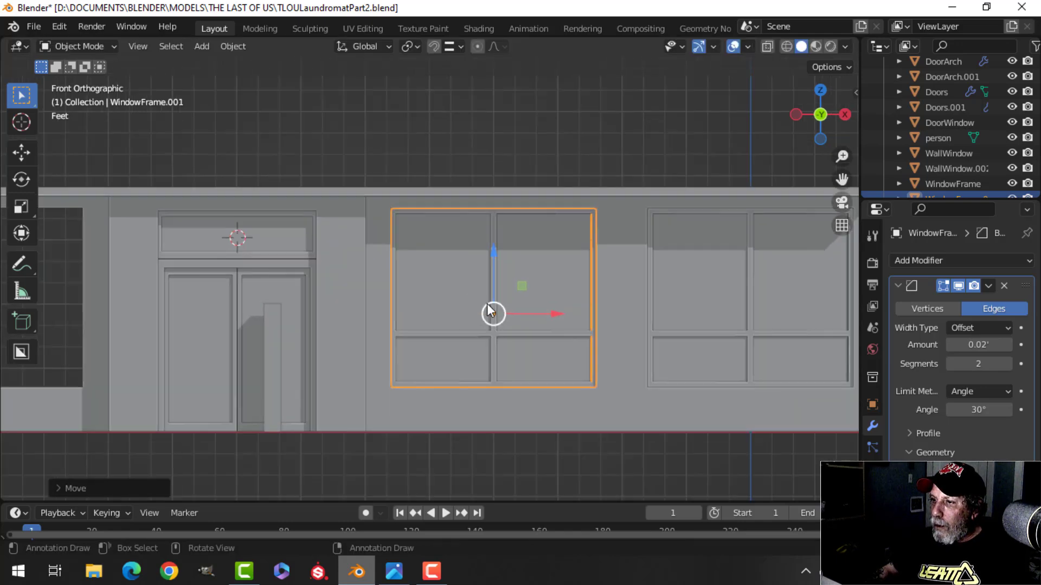
# - Duplicate the glazed frame again and slide the copy along X past the doors into the first opening beyond them
pyautogui.scroll(-1, 482, 330)
pyautogui.keyDown('shift'); pyautogui.moveTo(478, 340); pyautogui.dragTo(619, 329, button='middle'); pyautogui.keyUp('shift')
pyautogui.scroll(-1, 650, 342)
pyautogui.hotkey('shift', 'd')
pyautogui.rightClick(699, 353)
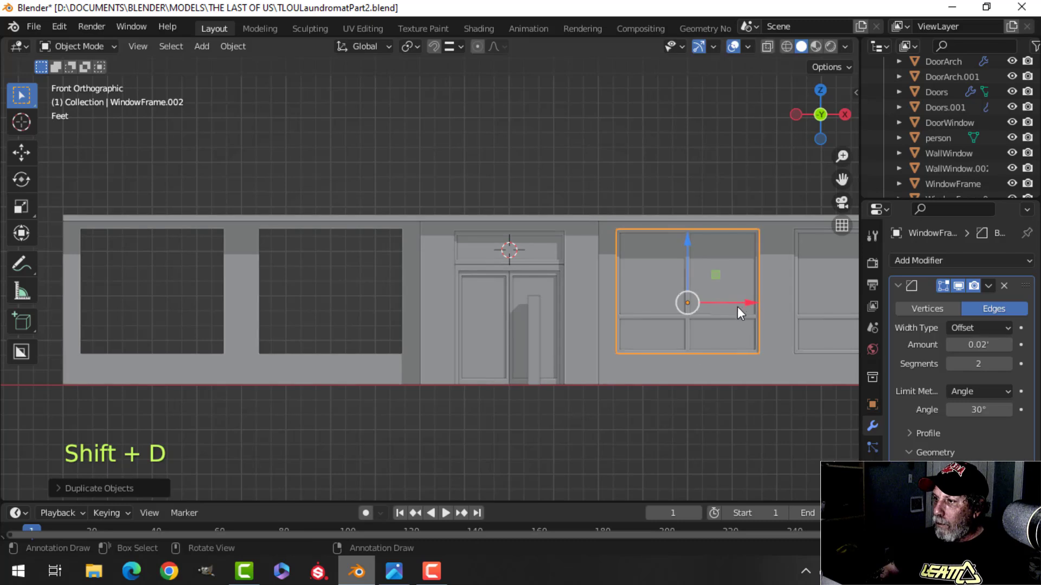
pyautogui.moveTo(743, 304); pyautogui.dragTo(385, 322)
pyautogui.keyDown('shift'); pyautogui.moveTo(385, 322); pyautogui.dragTo(462, 356, button='middle'); pyautogui.keyUp('shift')
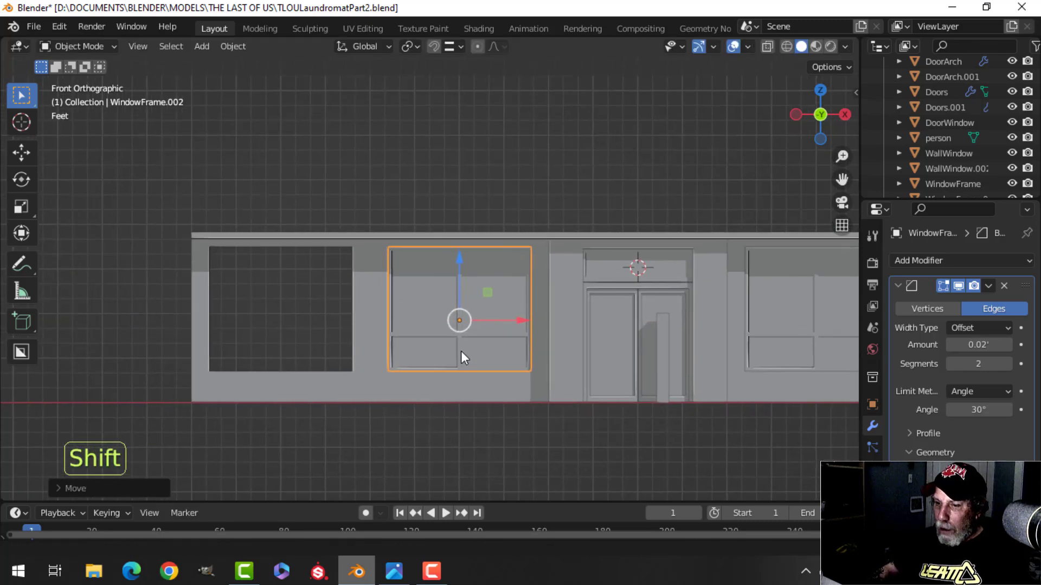
# - Duplicate that window frame once more and move the copy along X into the far left wall opening
pyautogui.hotkey('shift', 'd')
pyautogui.rightClick(511, 328)
pyautogui.moveTo(512, 322); pyautogui.dragTo(339, 320)
pyautogui.scroll(-3, 954, 171)
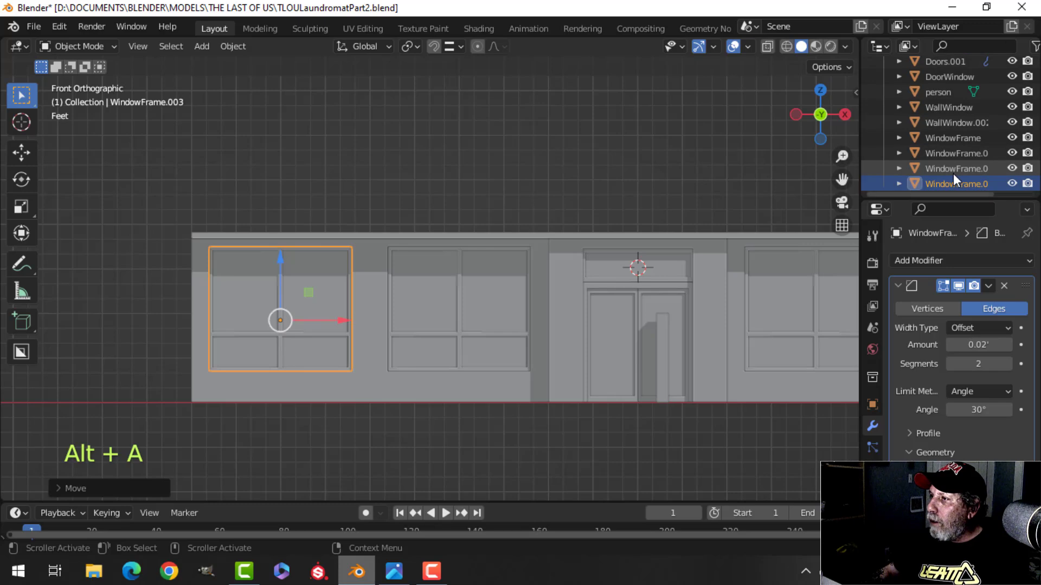
# - Identify the door glass object among the door parts and remove the Mirror modifier from Doors.001
pyautogui.scroll(4, 956, 170)
pyautogui.click(949, 122)
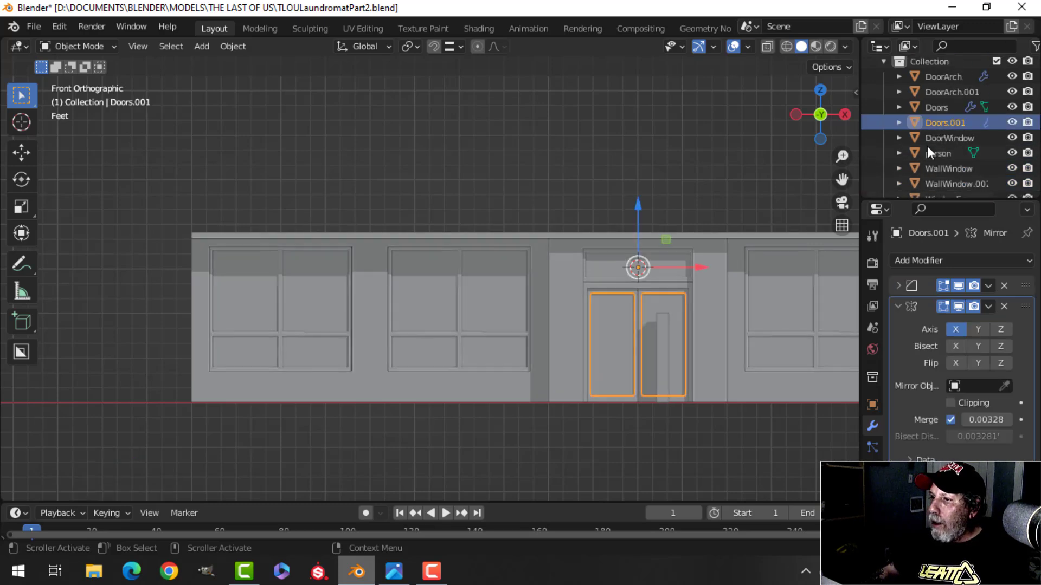
pyautogui.keyDown('shift'); pyautogui.moveTo(667, 301); pyautogui.dragTo(529, 320, button='middle'); pyautogui.keyUp('shift')
pyautogui.moveTo(471, 395); pyautogui.dragTo(434, 412, button='middle')
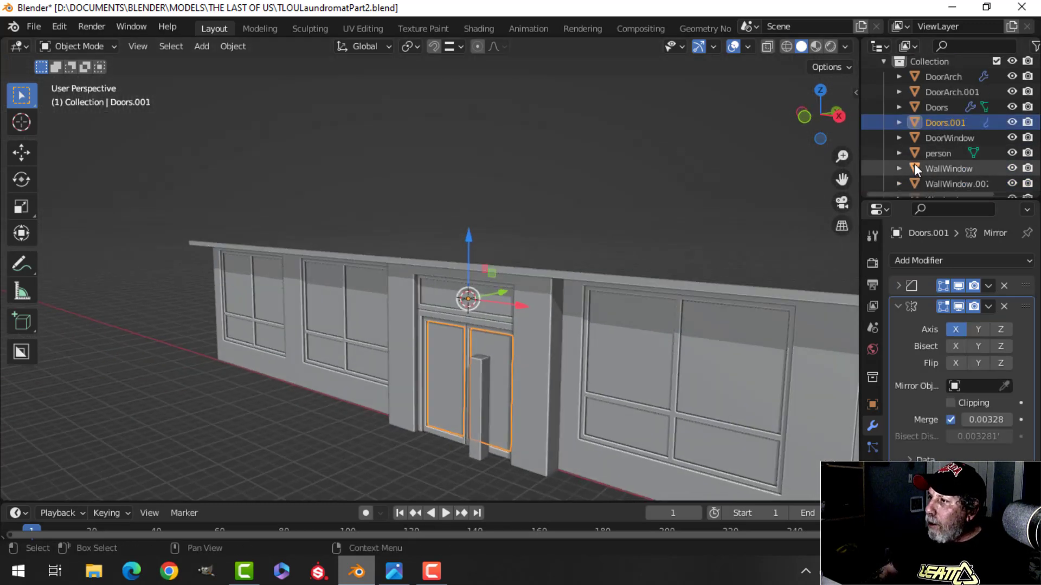
pyautogui.click(945, 106)
pyautogui.scroll(4, 705, 269)
pyautogui.keyDown('shift'); pyautogui.moveTo(641, 279); pyautogui.dragTo(592, 180, button='middle'); pyautogui.keyUp('shift')
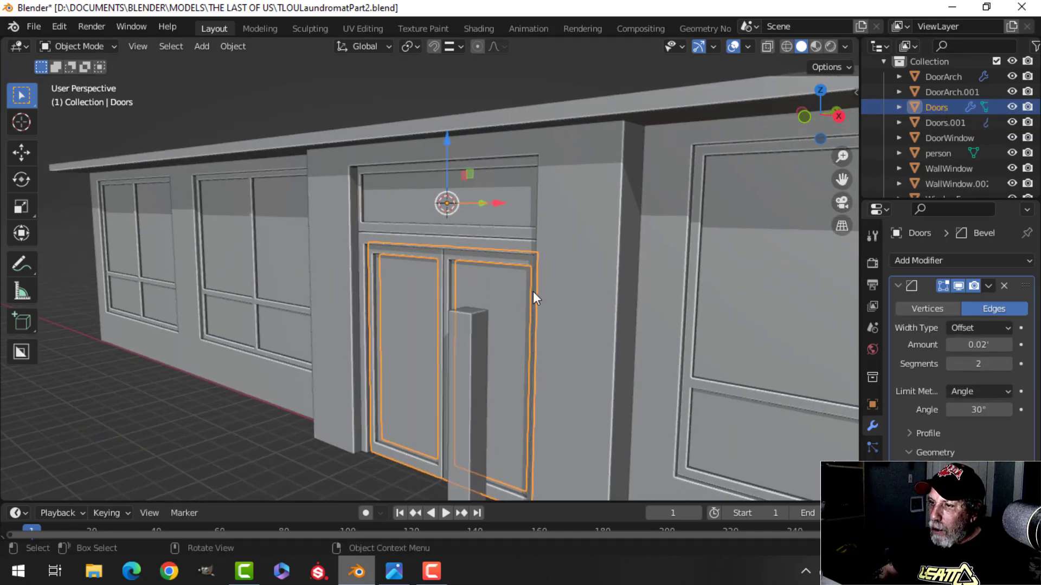
pyautogui.hotkey('alt', 'a')
pyautogui.click(515, 290)
pyautogui.moveTo(515, 301); pyautogui.dragTo(521, 279, button='middle')
pyautogui.scroll(5, 521, 279)
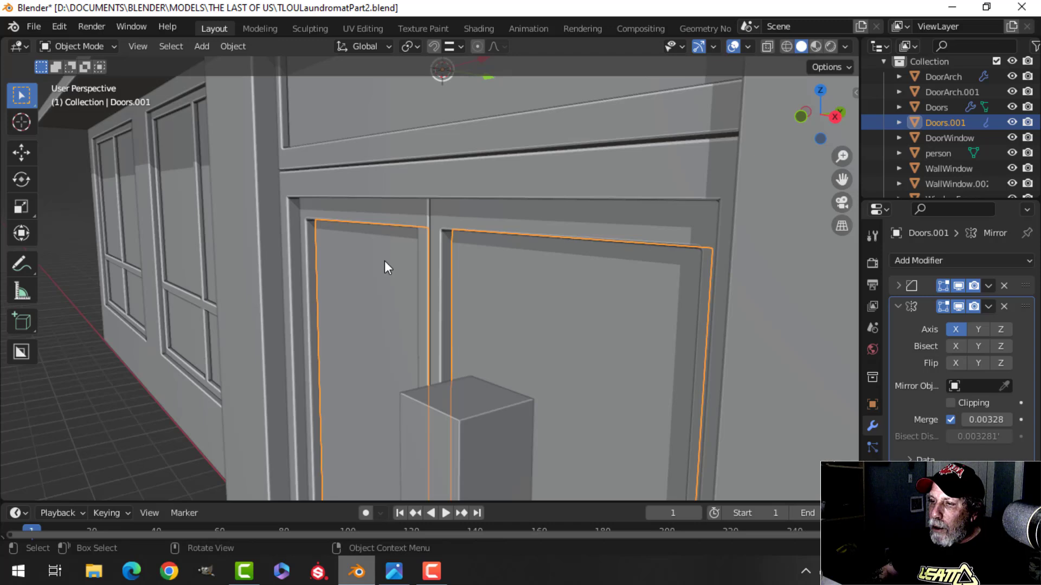
pyautogui.press('Tab')
pyautogui.press('Tab')
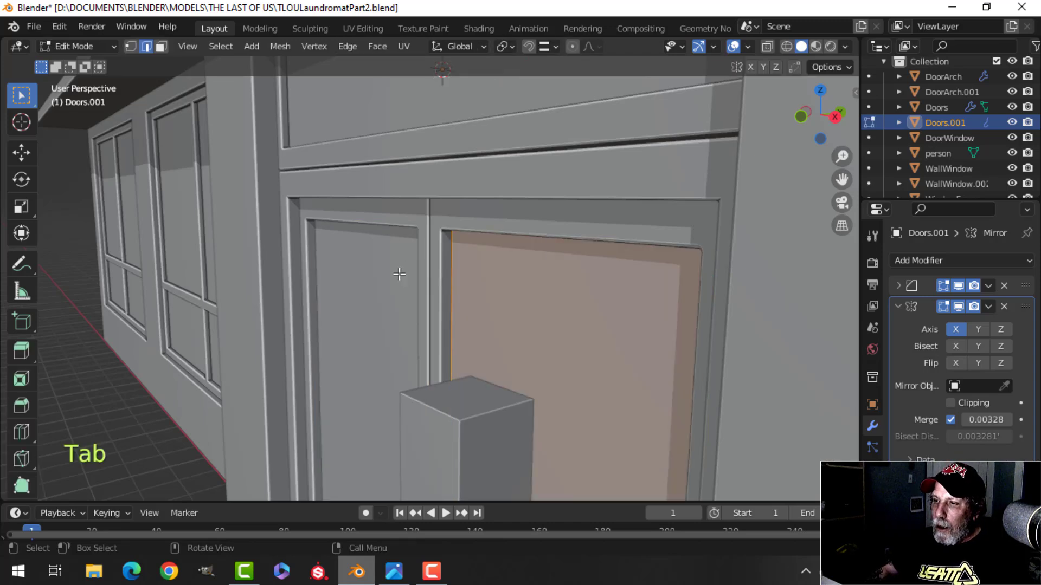
pyautogui.press('Tab')
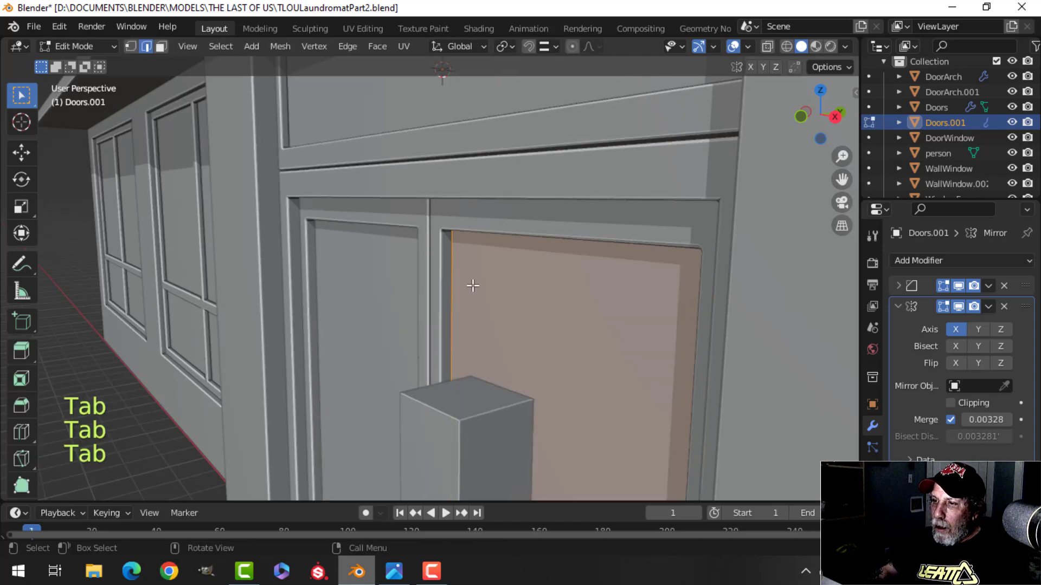
pyautogui.click(1002, 306)
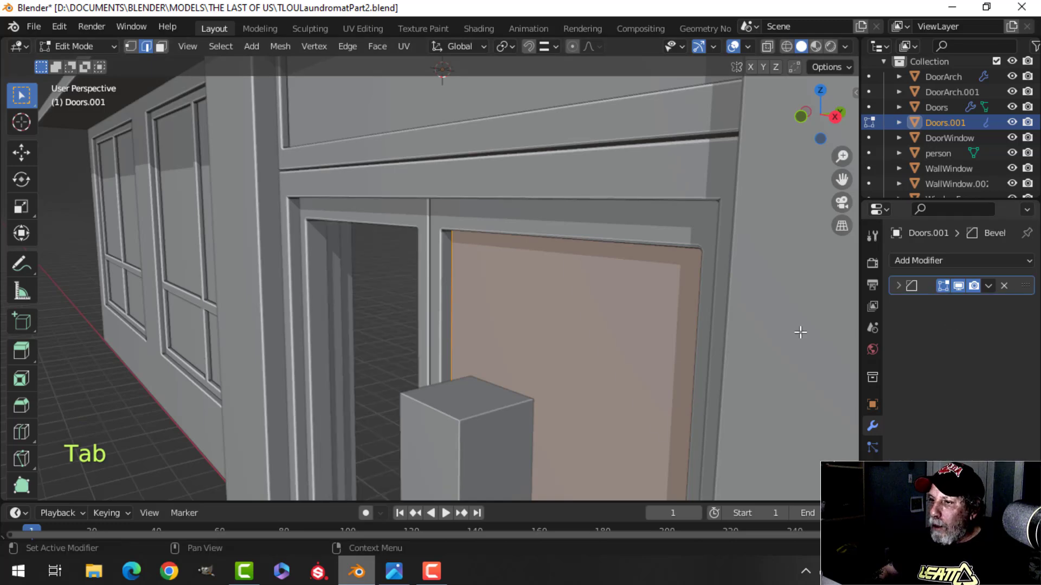
# - Shift the remaining door glass pane slightly forward along the Y axis within the door frame and return to Object Mode
pyautogui.moveTo(538, 304); pyautogui.dragTo(395, 358, button='middle')
pyautogui.keyDown('shift'); pyautogui.moveTo(403, 434); pyautogui.dragTo(412, 316, button='middle'); pyautogui.keyUp('shift')
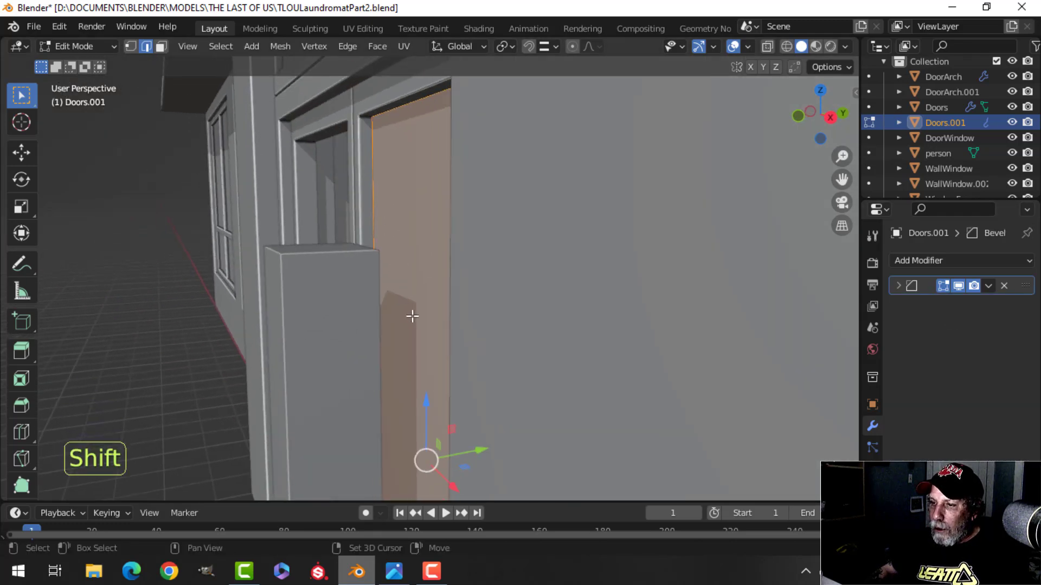
pyautogui.keyDown('shift'); pyautogui.moveTo(444, 402); pyautogui.dragTo(428, 349, button='middle'); pyautogui.keyUp('shift')
pyautogui.moveTo(460, 395); pyautogui.dragTo(454, 391)
pyautogui.keyDown('shift'); pyautogui.moveTo(454, 392); pyautogui.dragTo(488, 349, button='middle'); pyautogui.keyUp('shift')
pyautogui.press('Tab')
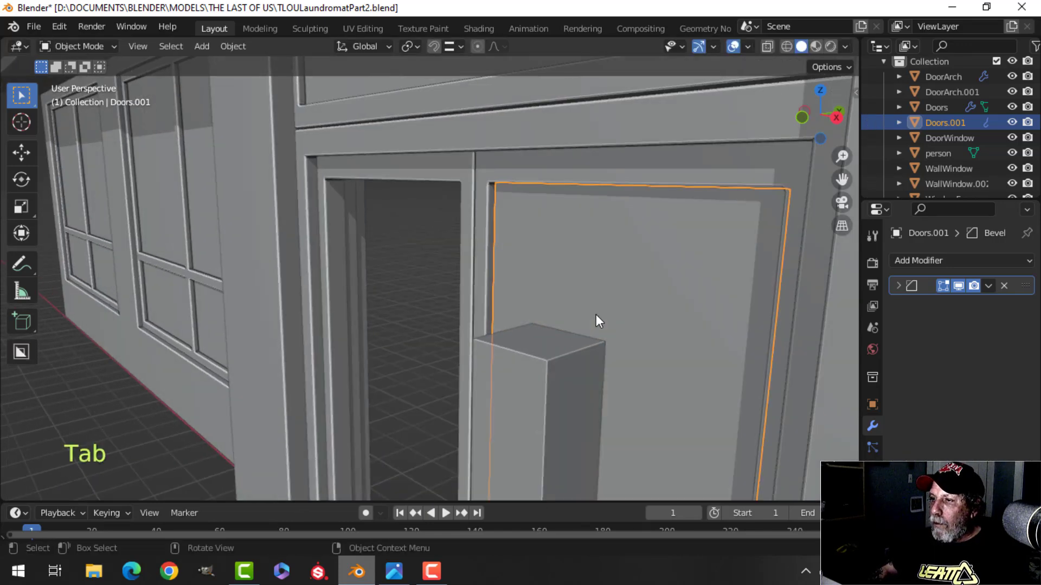
# - Join the Doors.001 glass into the mirrored Doors object and deselect everything
pyautogui.hotkey('alt', 'a')
pyautogui.click(591, 294)
pyautogui.keyDown('shift'); pyautogui.click(601, 174); pyautogui.keyUp('shift')
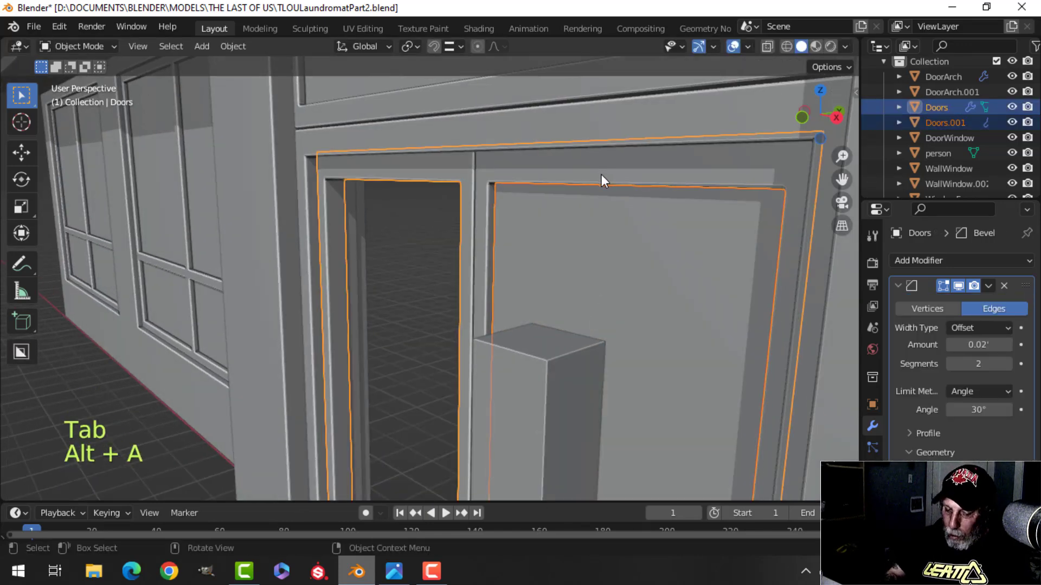
pyautogui.hotkey('ctrl', 'j')
pyautogui.hotkey('alt', 'a')
pyautogui.moveTo(530, 242); pyautogui.dragTo(587, 237, button='middle')
pyautogui.scroll(-3, 587, 237)
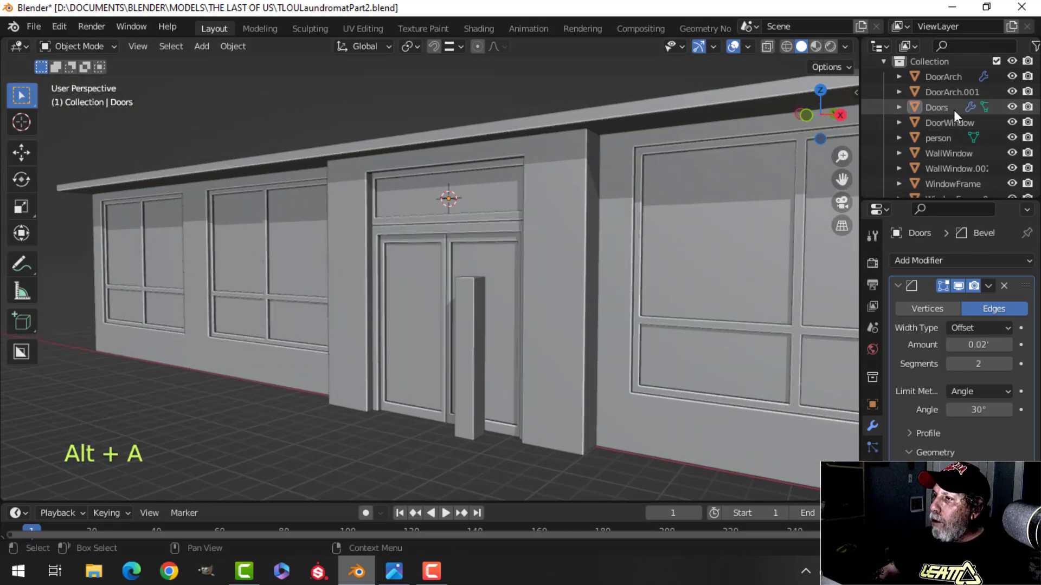
# - Examine which parts of the facade belong to the DoorWindow, WallWindow and WallWindow.002 objects
pyautogui.click(961, 123)
pyautogui.hotkey('alt', 'a')
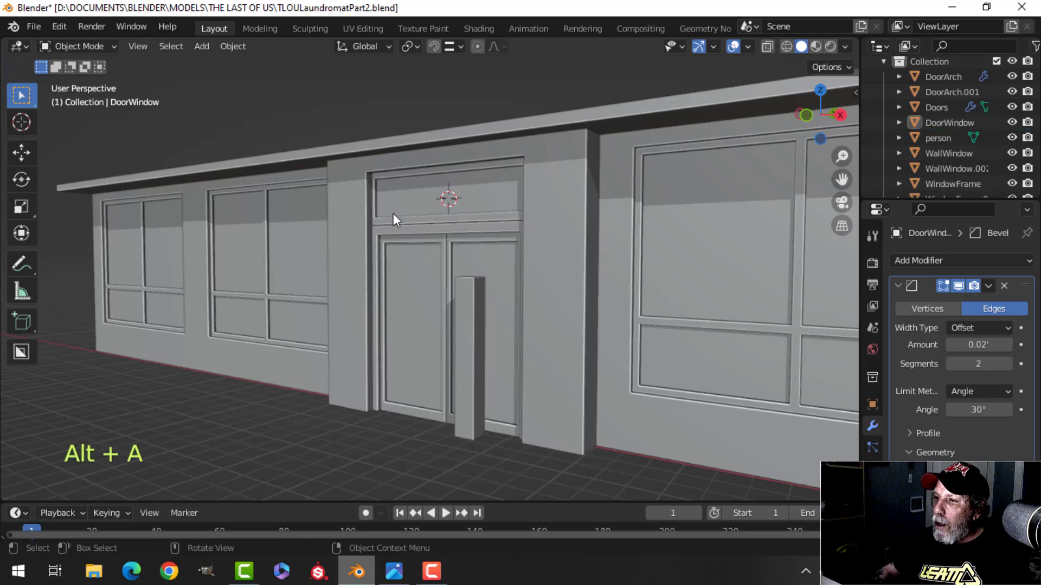
pyautogui.moveTo(392, 213); pyautogui.dragTo(423, 209, button='middle')
pyautogui.click(423, 209)
pyautogui.hotkey('alt', 'a')
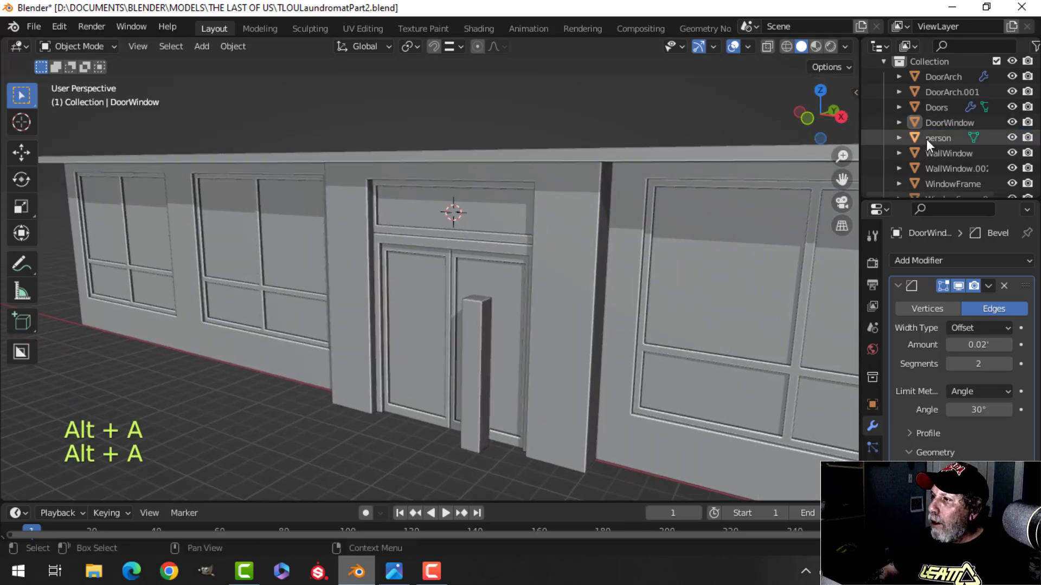
pyautogui.scroll(-3, 953, 140)
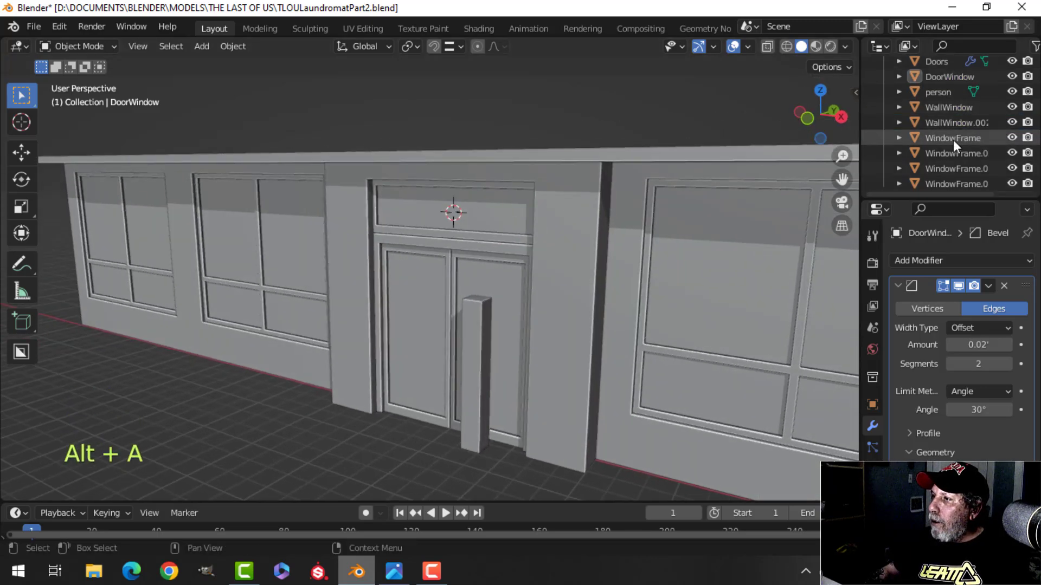
pyautogui.click(956, 106)
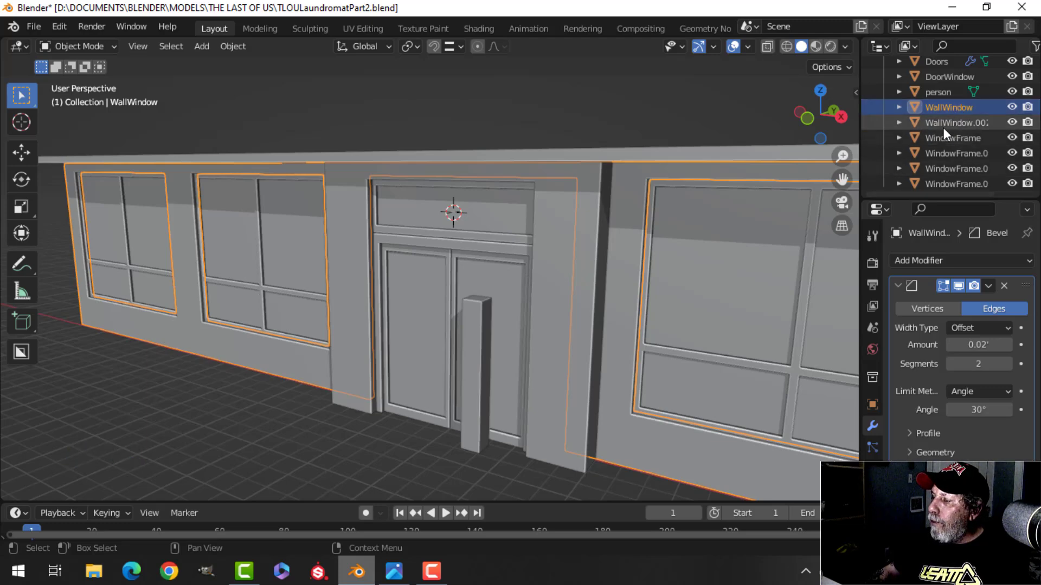
pyautogui.click(956, 122)
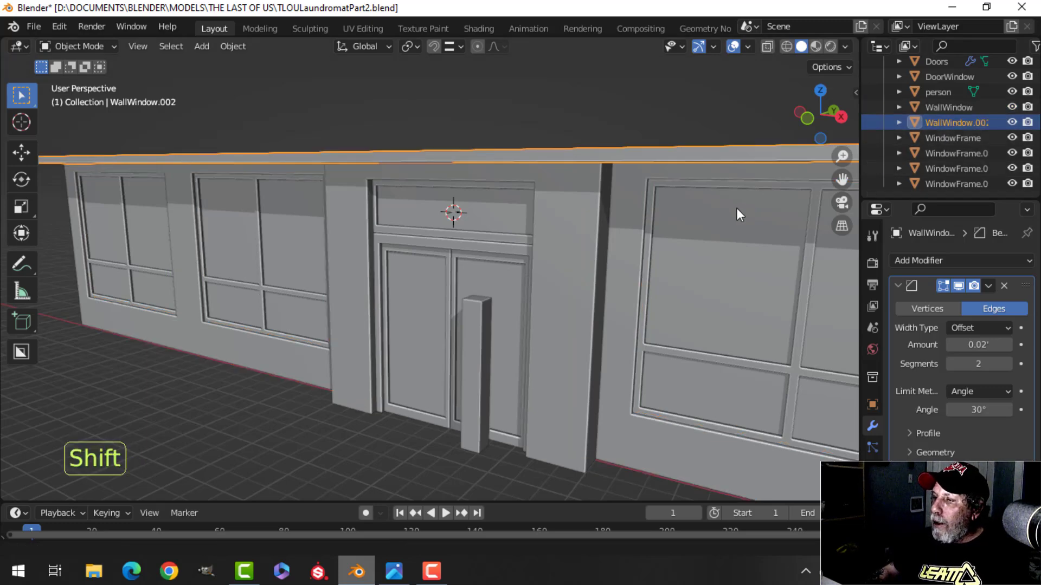
pyautogui.keyDown('shift'); pyautogui.moveTo(736, 207); pyautogui.dragTo(679, 216, button='middle'); pyautogui.keyUp('shift')
pyautogui.moveTo(697, 172); pyautogui.dragTo(550, 187, button='middle')
pyautogui.scroll(2, 581, 185)
pyautogui.hotkey('alt', 'a')
pyautogui.keyDown('shift'); pyautogui.moveTo(483, 177); pyautogui.dragTo(486, 206, button='middle'); pyautogui.keyUp('shift')
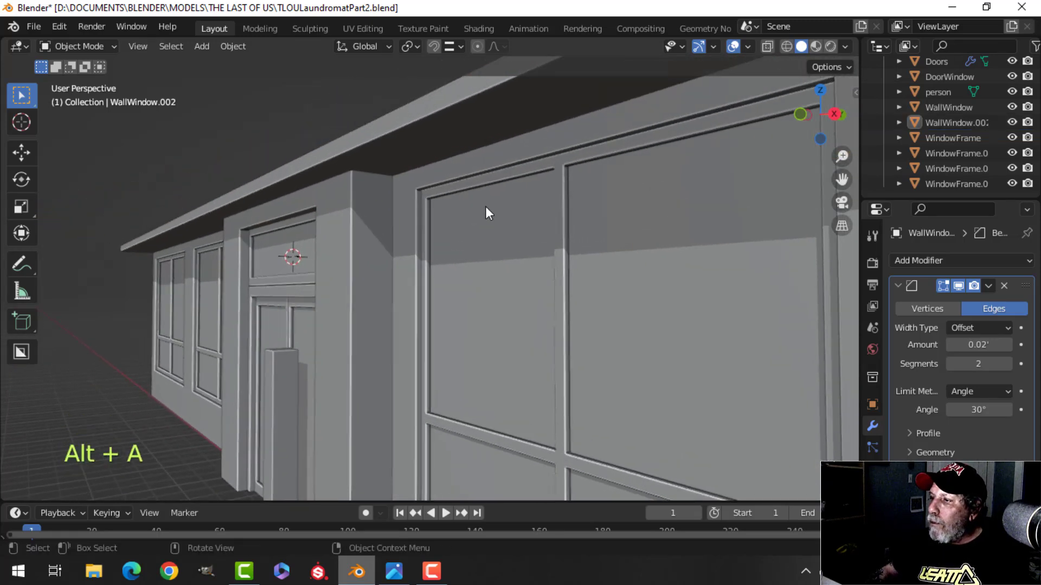
pyautogui.scroll(-4, 541, 177)
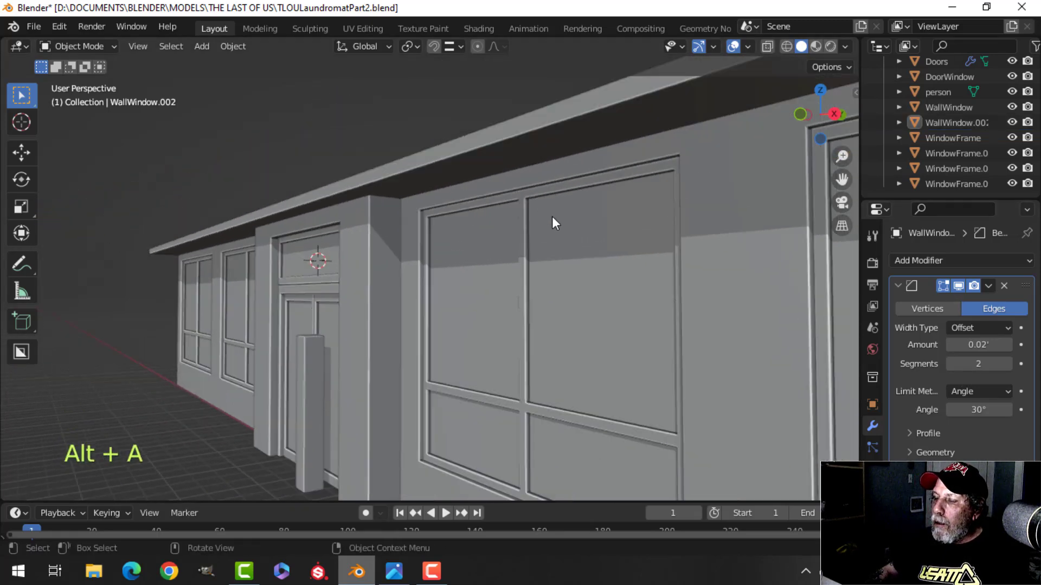
# - Save the Blender file
pyautogui.hotkey('ctrl', 's')
pyautogui.keyDown('shift'); pyautogui.moveTo(482, 193); pyautogui.dragTo(420, 175, button='middle'); pyautogui.keyUp('shift')
pyautogui.scroll(-3, 421, 174)
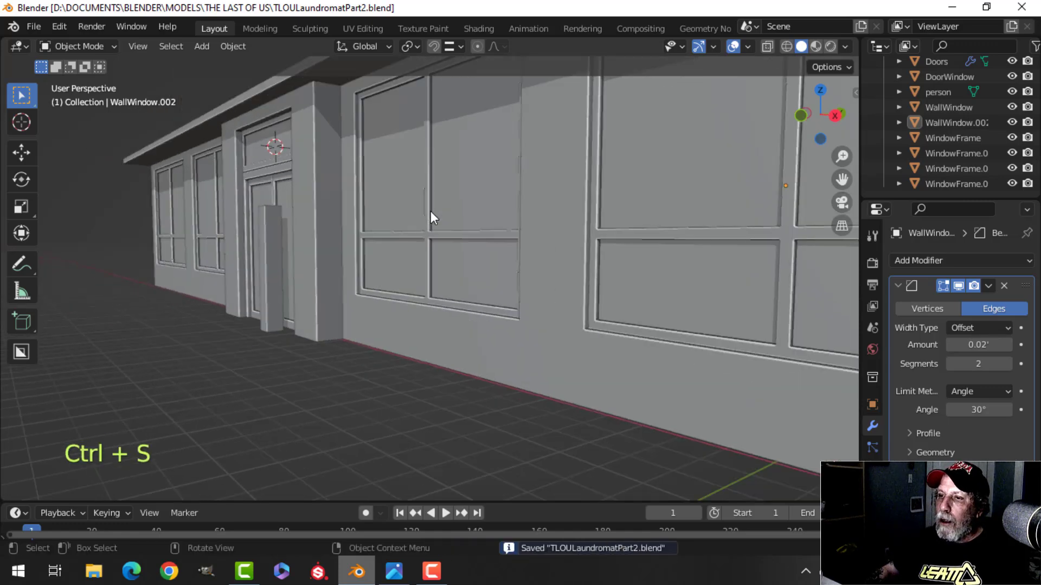
# - In WallWindow's Edit Mode, duplicate the short bottom edge at the wall's right end and move the copy forward along negative Y
pyautogui.keyDown('shift'); pyautogui.moveTo(430, 211); pyautogui.dragTo(441, 256, button='middle'); pyautogui.keyUp('shift')
pyautogui.scroll(-2, 399, 213)
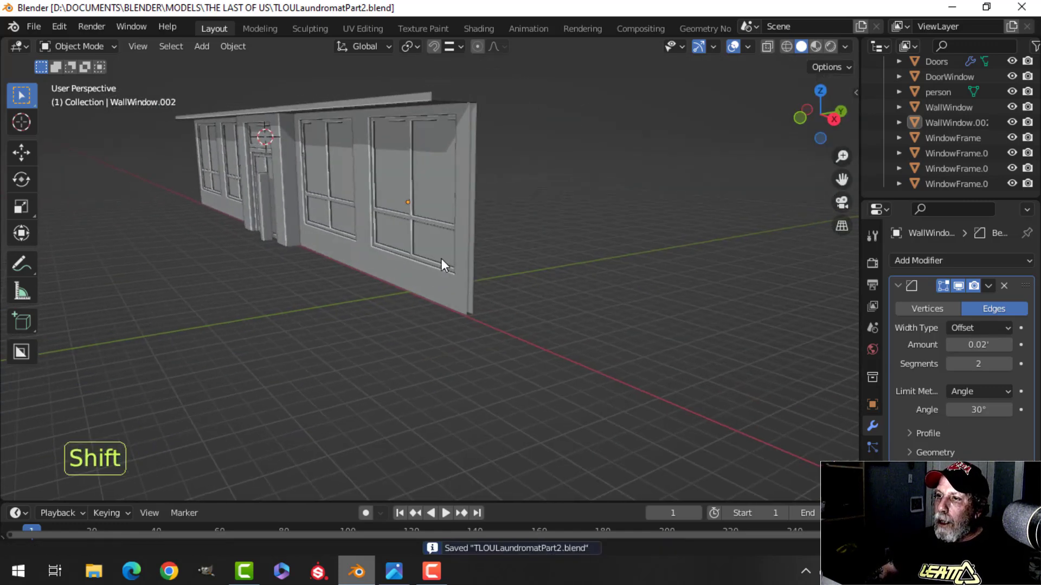
pyautogui.click(434, 235)
pyautogui.press('Tab')
pyautogui.hotkey('alt', 'a')
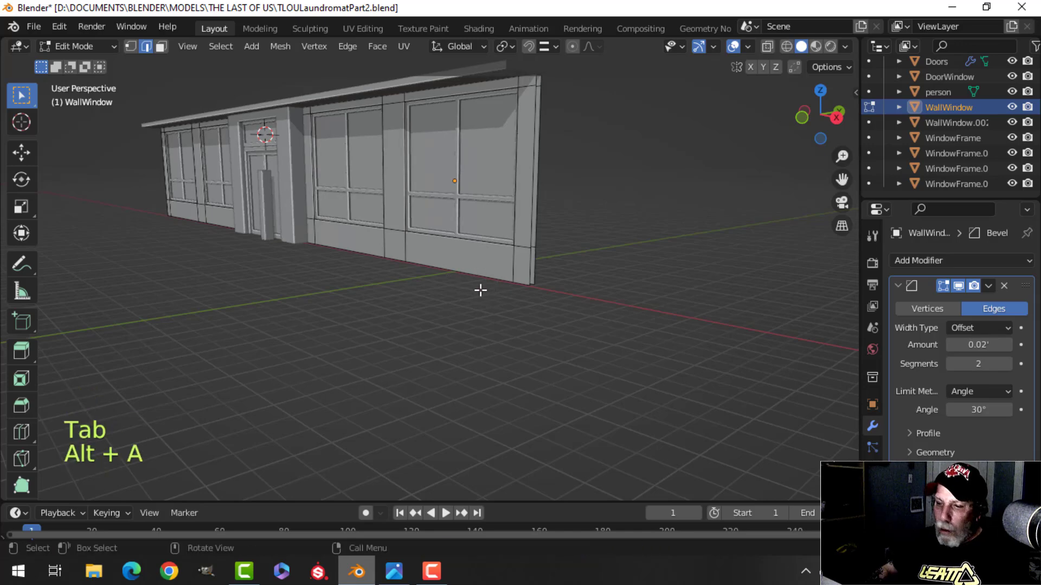
pyautogui.moveTo(479, 286)
pyautogui.mouseDown(button='middle')
pyautogui.moveTo(500, 277)
pyautogui.moveTo(467, 288)
pyautogui.moveTo(478, 290)
pyautogui.mouseUp(button='middle')
pyautogui.hotkey('shift', 'd')
pyautogui.moveTo(475, 284); pyautogui.dragTo(344, 288)
pyautogui.moveTo(344, 288); pyautogui.dragTo(386, 288, button='middle')
pyautogui.moveTo(386, 288); pyautogui.dragTo(294, 284)
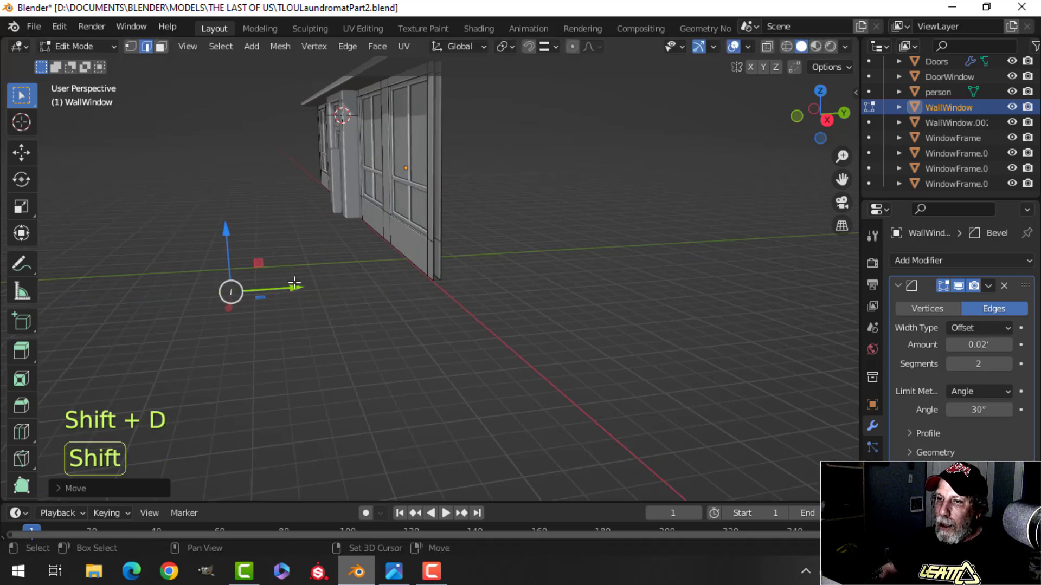
# - Separate the duplicated bottom edge from WallWindow into its own object and leave Edit Mode
pyautogui.keyDown('shift'); pyautogui.moveTo(293, 285); pyautogui.dragTo(326, 272, button='middle'); pyautogui.keyUp('shift')
pyautogui.press('p')
pyautogui.press('Tab')
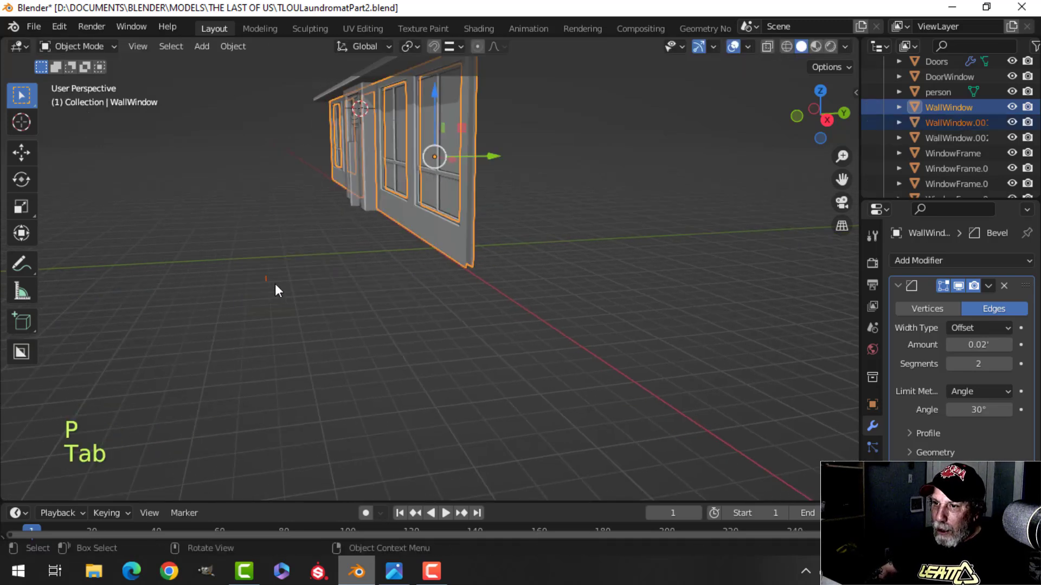
# - Extrude the separated edge along Y back to the wall, forming a narrow floor strip
pyautogui.press('Tab')
pyautogui.press('a')
pyautogui.moveTo(298, 300); pyautogui.dragTo(318, 300, button='middle')
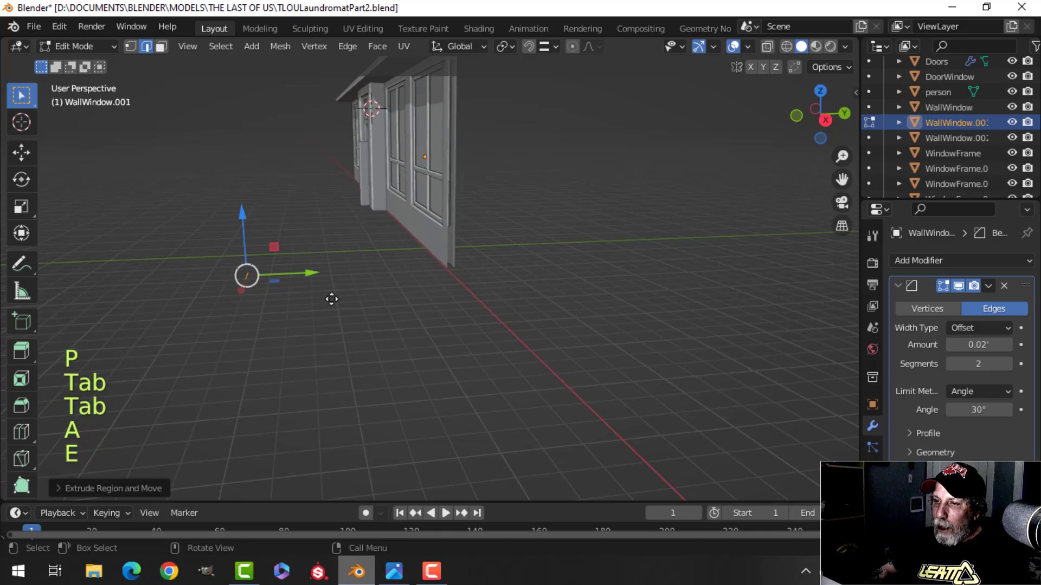
pyautogui.moveTo(320, 277); pyautogui.dragTo(507, 265)
pyautogui.moveTo(507, 264); pyautogui.dragTo(687, 338, button='middle')
# - Move the strip's inner side edge along negative X so the floor spans the whole facade
pyautogui.hotkey('alt', 'a')
pyautogui.scroll(-3, 721, 304)
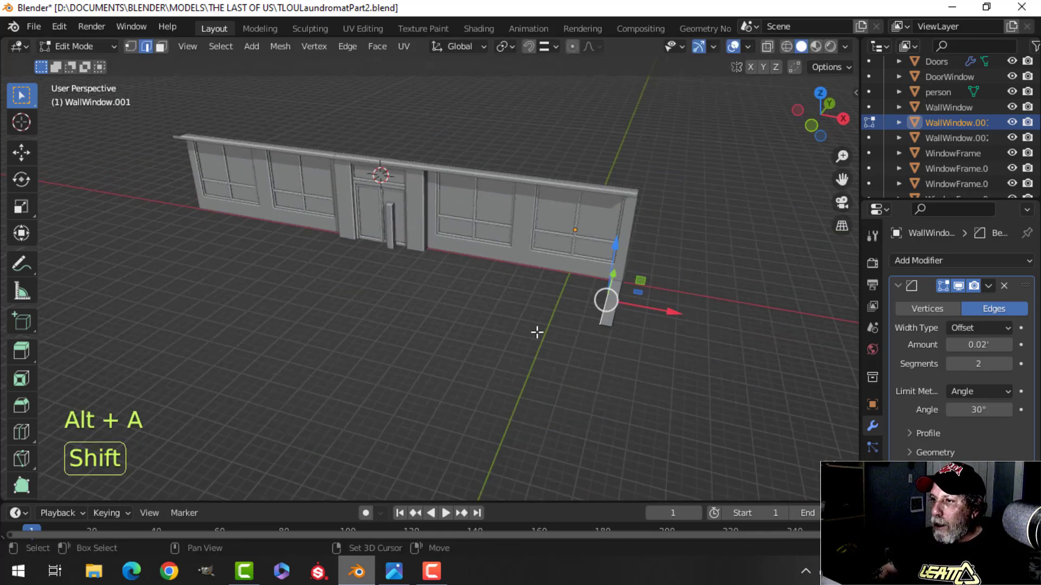
pyautogui.keyDown('shift'); pyautogui.moveTo(540, 330); pyautogui.dragTo(656, 344, button='middle'); pyautogui.keyUp('shift')
pyautogui.moveTo(822, 273); pyautogui.dragTo(298, 202)
pyautogui.moveTo(304, 255); pyautogui.dragTo(432, 304, button='middle')
pyautogui.hotkey('alt', 'a')
# - Pull the floor's front edge about 3.5 ft along negative Y, leave Edit Mode and deselect everything
pyautogui.moveTo(437, 255); pyautogui.dragTo(407, 258)
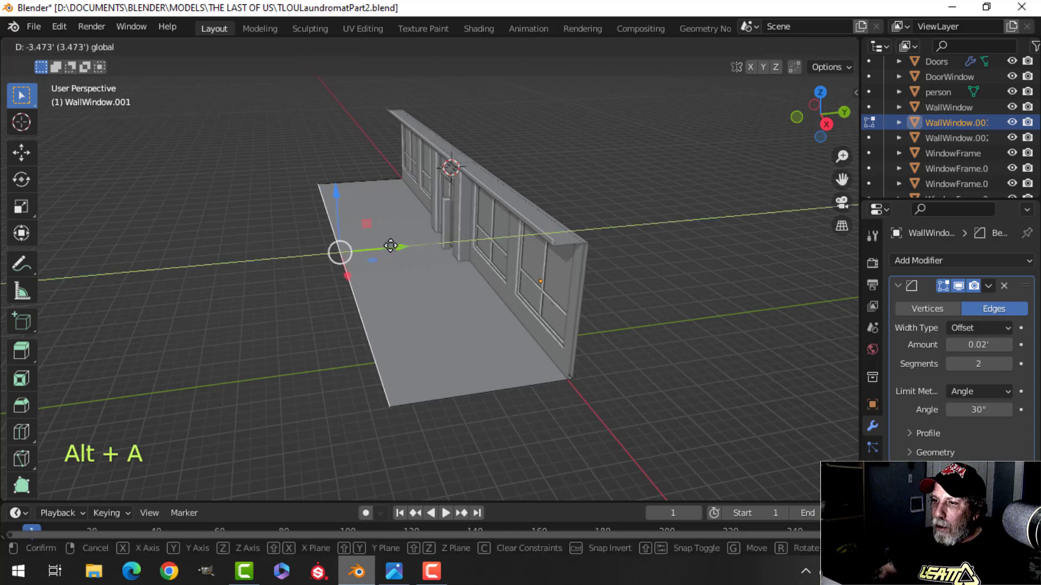
pyautogui.press('Tab')
pyautogui.scroll(5, 505, 308)
pyautogui.hotkey('alt', 'a')
pyautogui.keyDown('shift'); pyautogui.moveTo(560, 279); pyautogui.dragTo(382, 337, button='middle'); pyautogui.keyUp('shift')
pyautogui.keyDown('shift'); pyautogui.moveTo(337, 310); pyautogui.dragTo(410, 340, button='middle'); pyautogui.keyUp('shift')
pyautogui.scroll(-2, 388, 345)
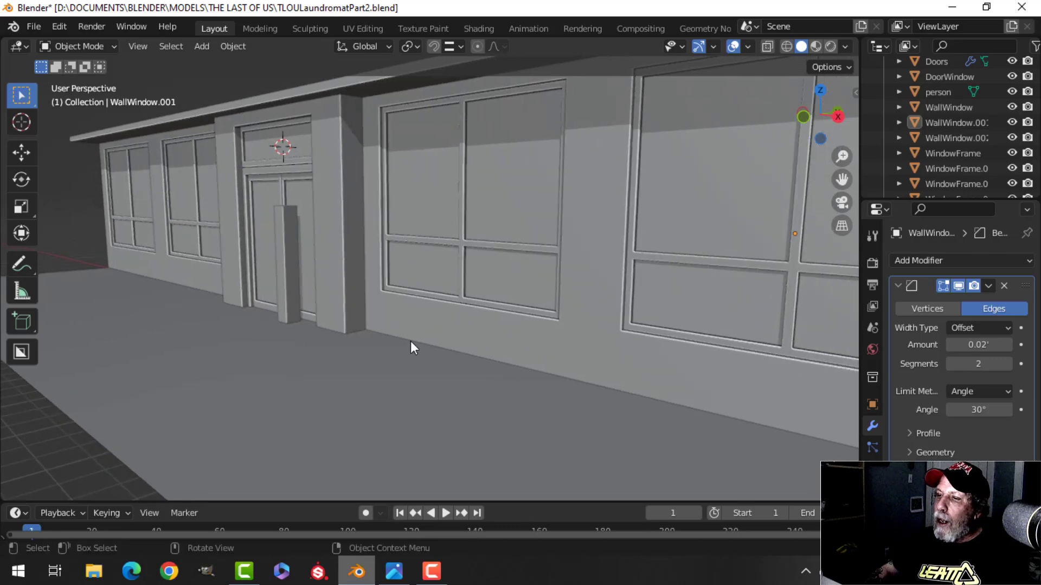
# - Enable the Face Orientation overlay to check the facade's normals
pyautogui.click(748, 47)
pyautogui.click(700, 324)
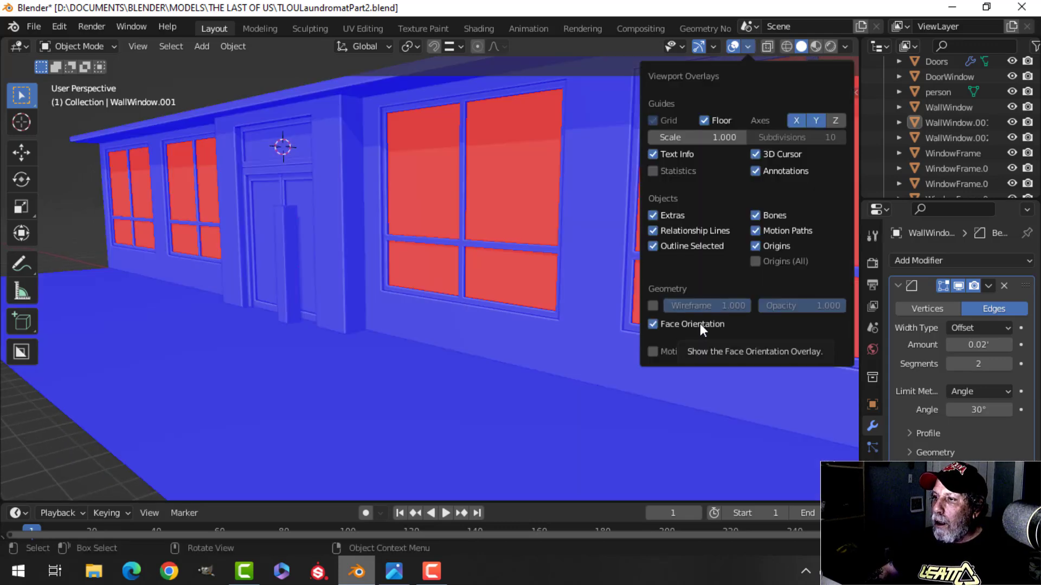
pyautogui.click(702, 324)
pyautogui.click(704, 323)
pyautogui.scroll(-4, 430, 230)
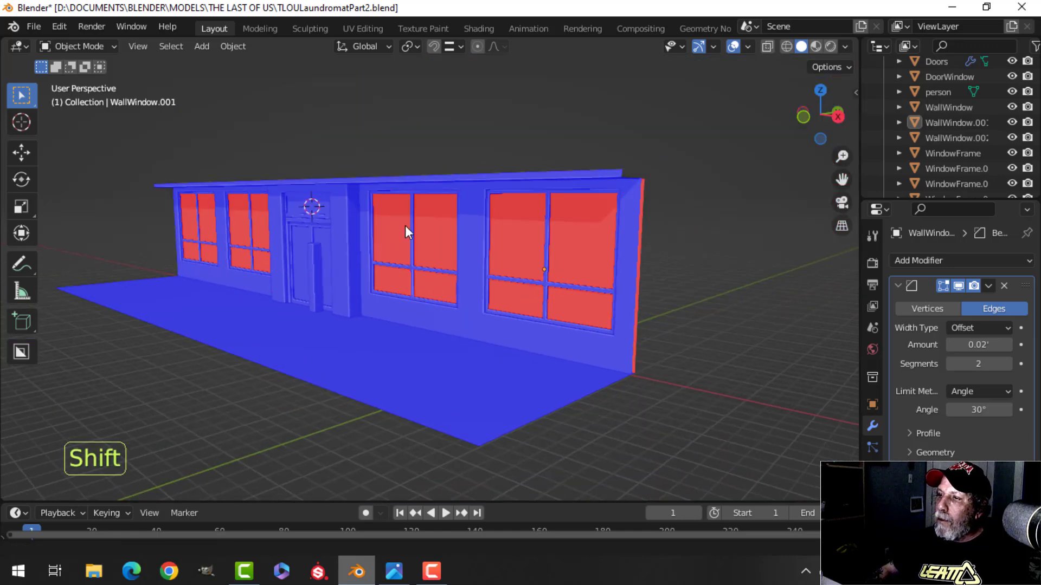
# - Flip the normals of the four glass panes in WindowFrame, the window at the wall's right end
pyautogui.moveTo(405, 225); pyautogui.dragTo(430, 260, button='middle')
pyautogui.click(402, 254)
pyautogui.press('Tab')
pyautogui.hotkey('alt', 'a')
pyautogui.press('3')
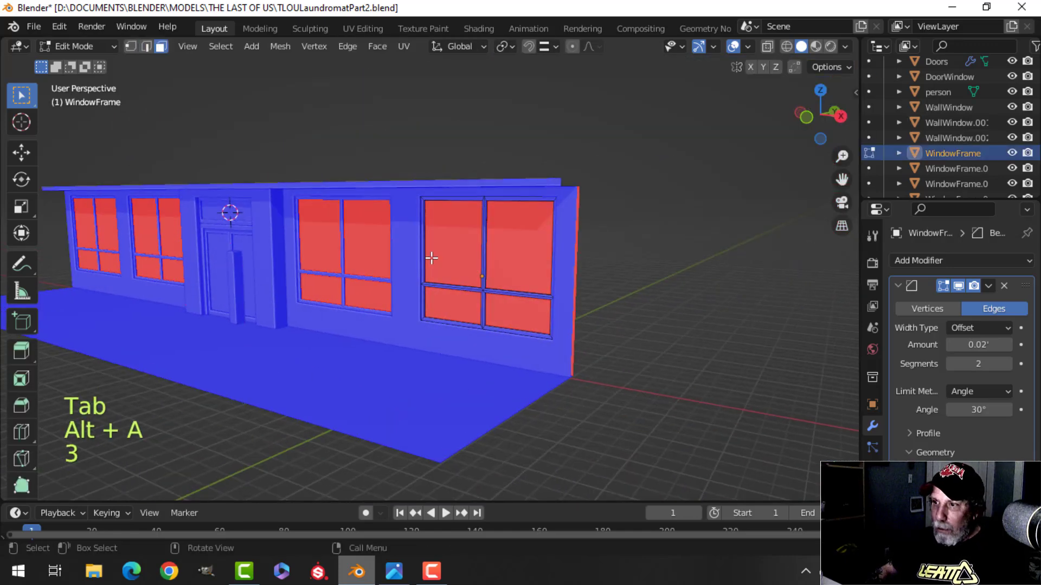
pyautogui.click(453, 239)
pyautogui.keyDown('shift'); pyautogui.click(516, 260); pyautogui.keyUp('shift')
pyautogui.keyDown('shift'); pyautogui.click(516, 314); pyautogui.keyUp('shift')
pyautogui.keyDown('shift'); pyautogui.click(452, 306); pyautogui.keyUp('shift')
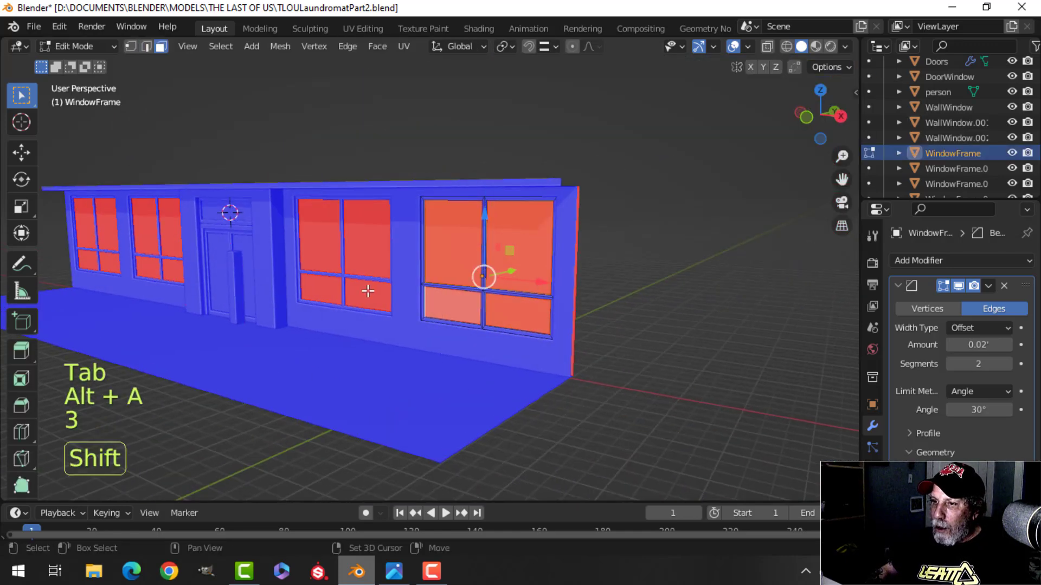
pyautogui.hotkey('alt', 'n')
pyautogui.click(530, 253)
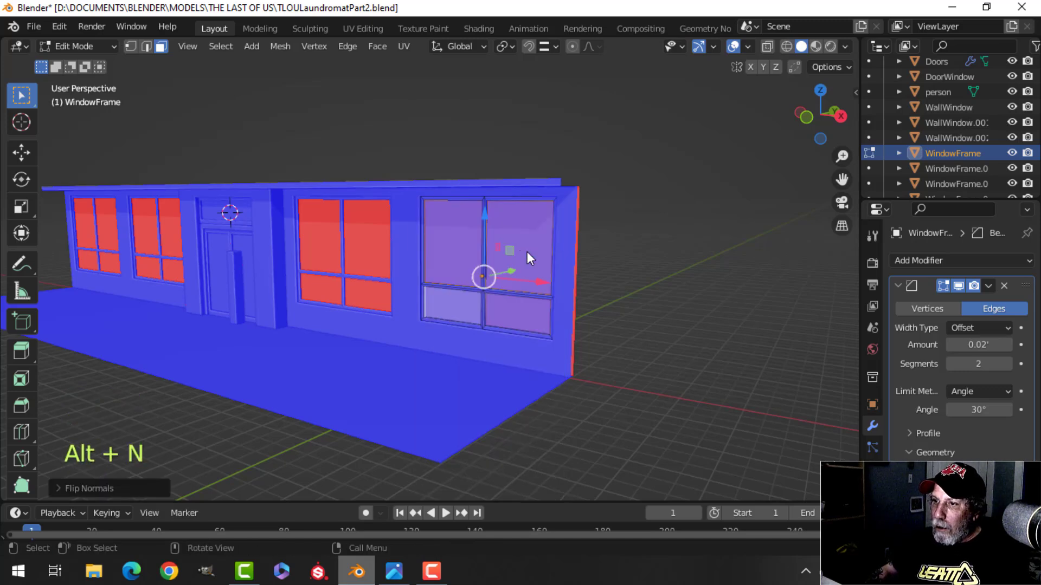
pyautogui.press('Tab')
# - Open the three remaining window frames together in Edit Mode
pyautogui.click(368, 245)
pyautogui.keyDown('shift'); pyautogui.moveTo(339, 258); pyautogui.dragTo(542, 260, button='middle'); pyautogui.keyUp('shift')
pyautogui.keyDown('shift'); pyautogui.click(332, 237); pyautogui.keyUp('shift')
pyautogui.keyDown('shift'); pyautogui.click(266, 227); pyautogui.keyUp('shift')
pyautogui.press('Tab')
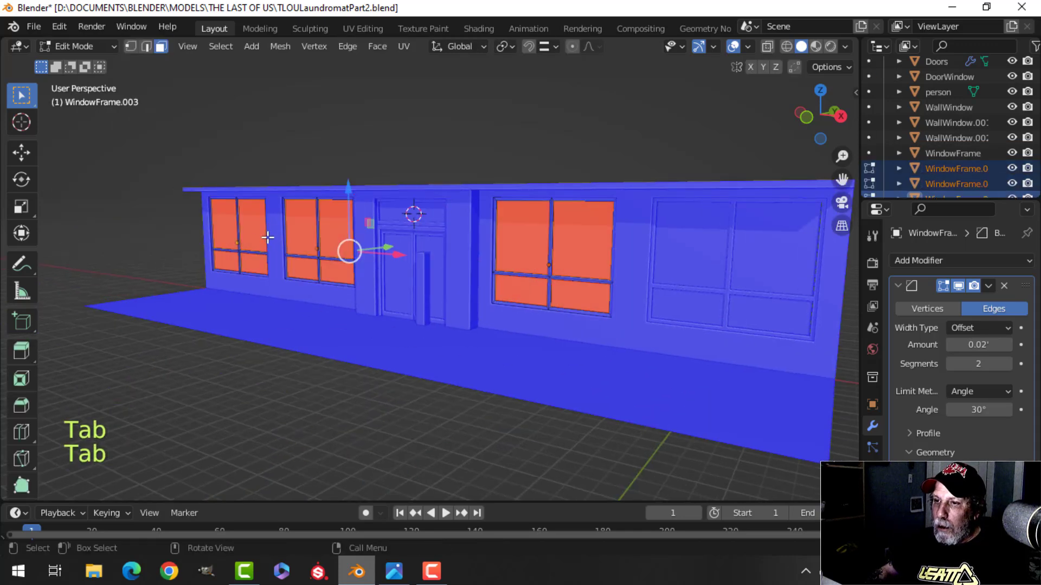
# - Flip the normals of all glass panes in the three window frames, leave Edit Mode and deselect everything
pyautogui.click(252, 228)
pyautogui.keyDown('shift'); pyautogui.click(238, 249); pyautogui.keyUp('shift')
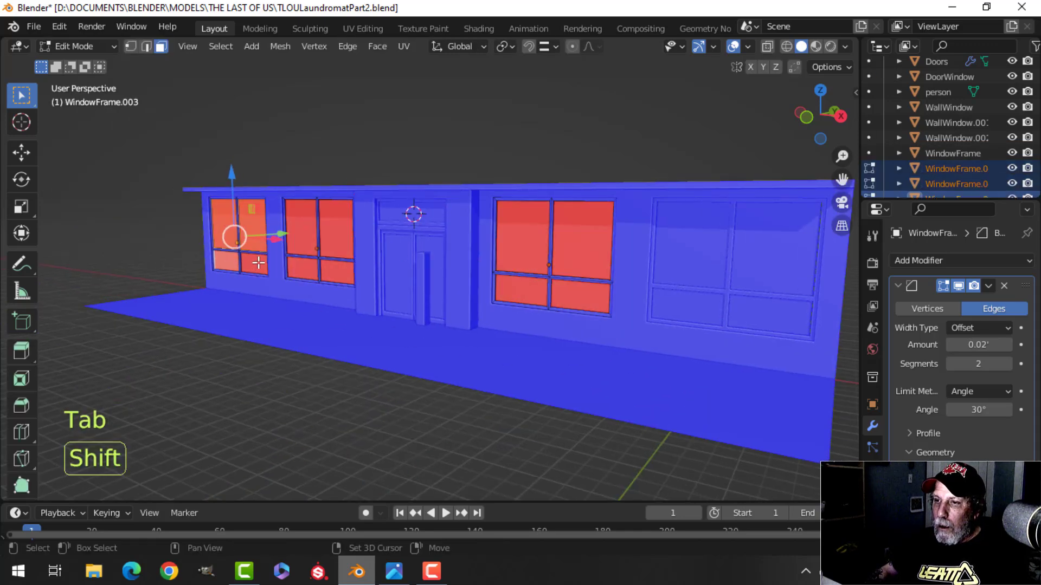
pyautogui.keyDown('shift'); pyautogui.click(326, 232); pyautogui.keyUp('shift')
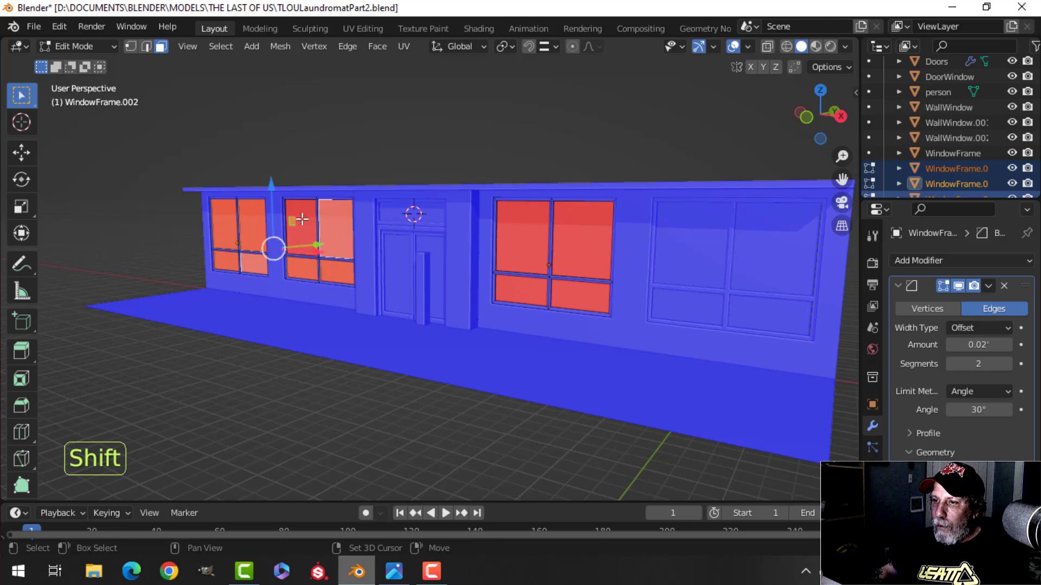
pyautogui.keyDown('shift'); pyautogui.click(302, 219); pyautogui.keyUp('shift')
pyautogui.keyDown('shift'); pyautogui.click(516, 283); pyautogui.keyUp('shift')
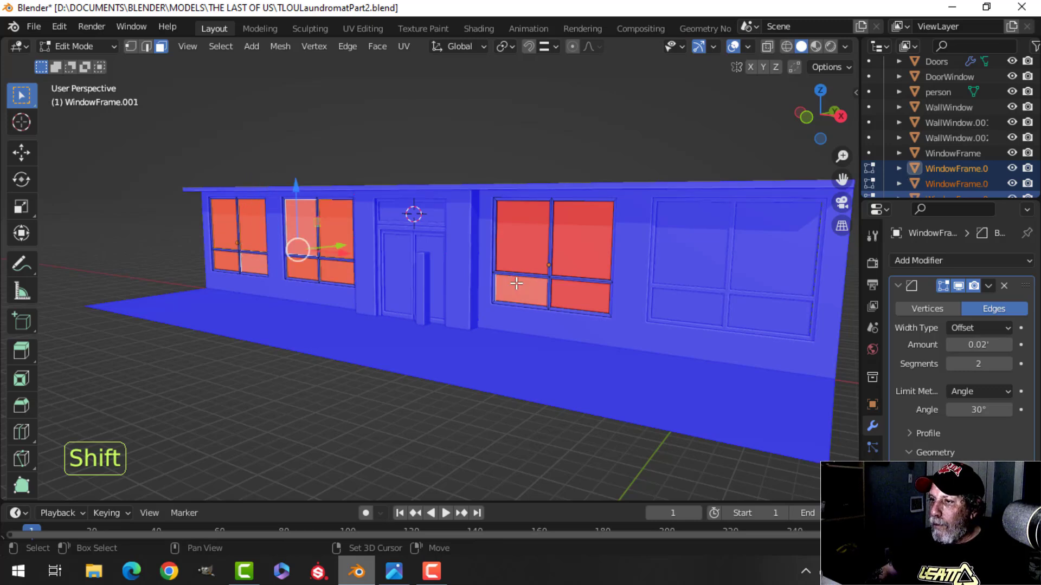
pyautogui.keyDown('shift'); pyautogui.click(583, 291); pyautogui.keyUp('shift')
pyautogui.keyDown('shift'); pyautogui.click(559, 252); pyautogui.keyUp('shift')
pyautogui.keyDown('shift'); pyautogui.click(521, 242); pyautogui.keyUp('shift')
pyautogui.hotkey('alt', 'n')
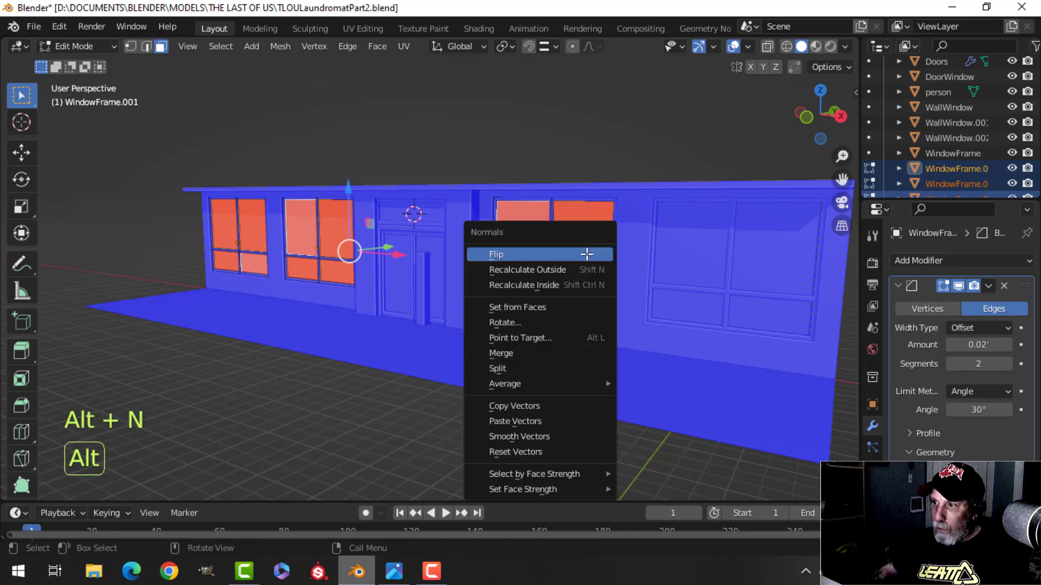
pyautogui.click(586, 254)
pyautogui.press('Tab')
pyautogui.hotkey('alt', 'a')
# - Disable the Face Orientation overlay and save the Blender file
pyautogui.moveTo(607, 262); pyautogui.dragTo(590, 275, button='middle')
pyautogui.click(748, 47)
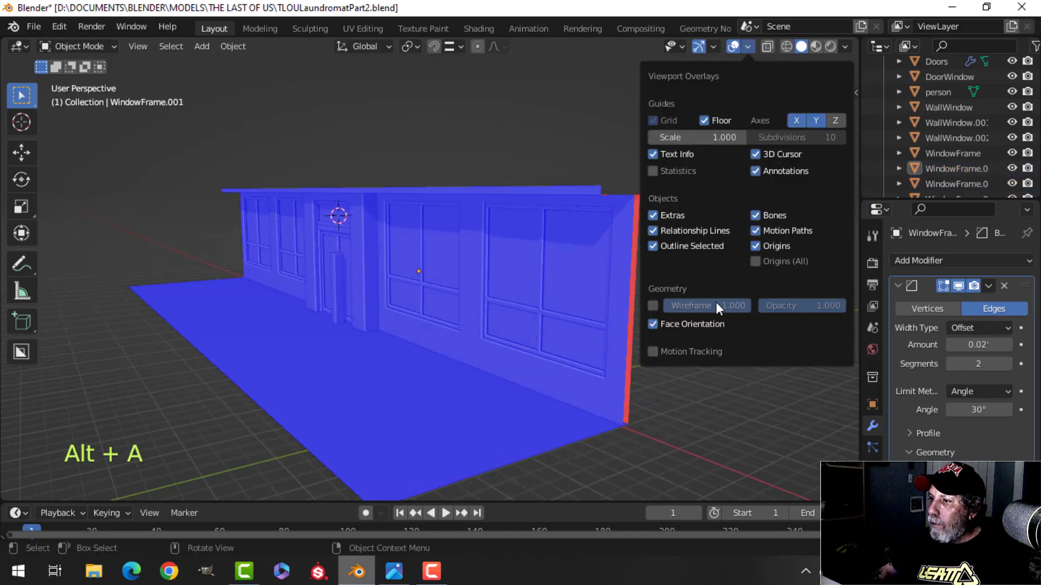
pyautogui.click(700, 323)
pyautogui.scroll(5, 596, 328)
pyautogui.keyDown('shift'); pyautogui.moveTo(597, 328); pyautogui.dragTo(591, 307, button='middle'); pyautogui.keyUp('shift')
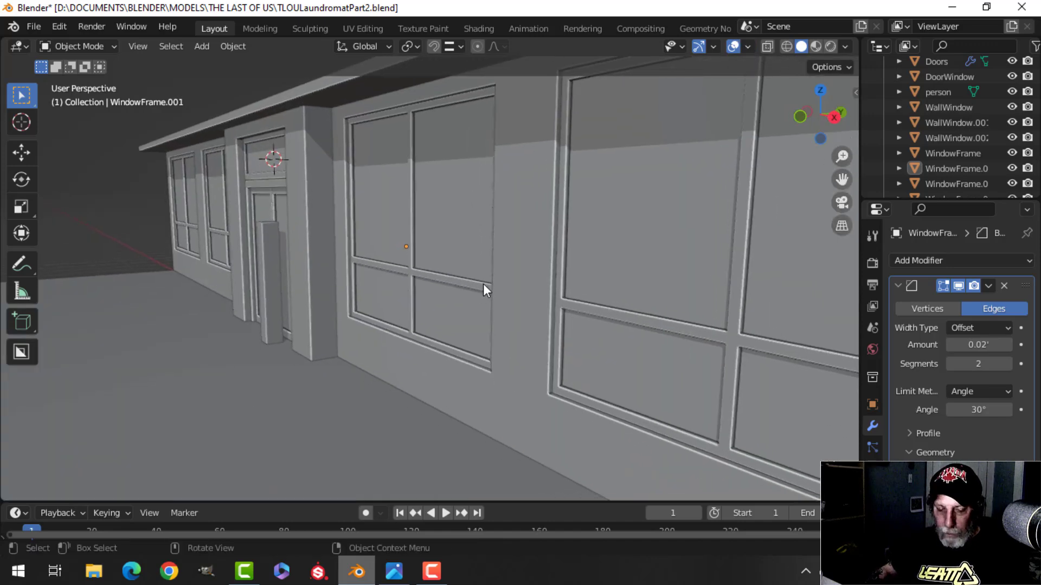
pyautogui.hotkey('ctrl', 's')
# - Move the person figure away from the doors toward the front of the floor and deselect it
pyautogui.keyDown('shift'); pyautogui.moveTo(440, 268); pyautogui.dragTo(385, 261, button='middle'); pyautogui.keyUp('shift')
pyautogui.scroll(-3, 423, 260)
pyautogui.click(290, 255)
pyautogui.moveTo(290, 254); pyautogui.dragTo(402, 331, button='middle')
pyautogui.scroll(4, 446, 345)
pyautogui.hotkey('alt', 'a')
# - Switch to the TLOU_laundry.jpg reference in the image viewer and examine the windows, doors, wall sections and floor
pyautogui.click(395, 570)
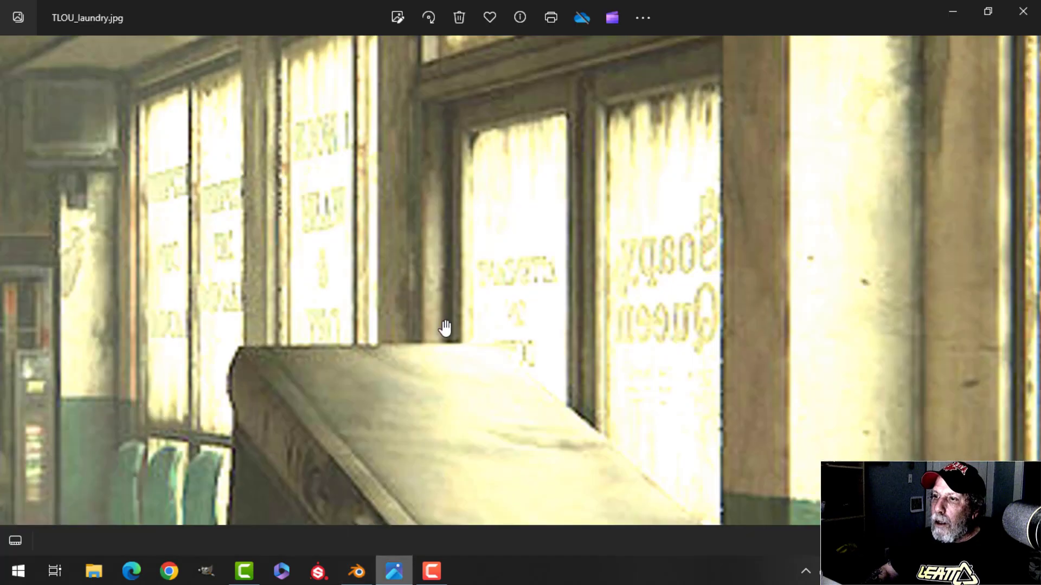
pyautogui.scroll(-5, 447, 326)
pyautogui.scroll(-2, 450, 328)
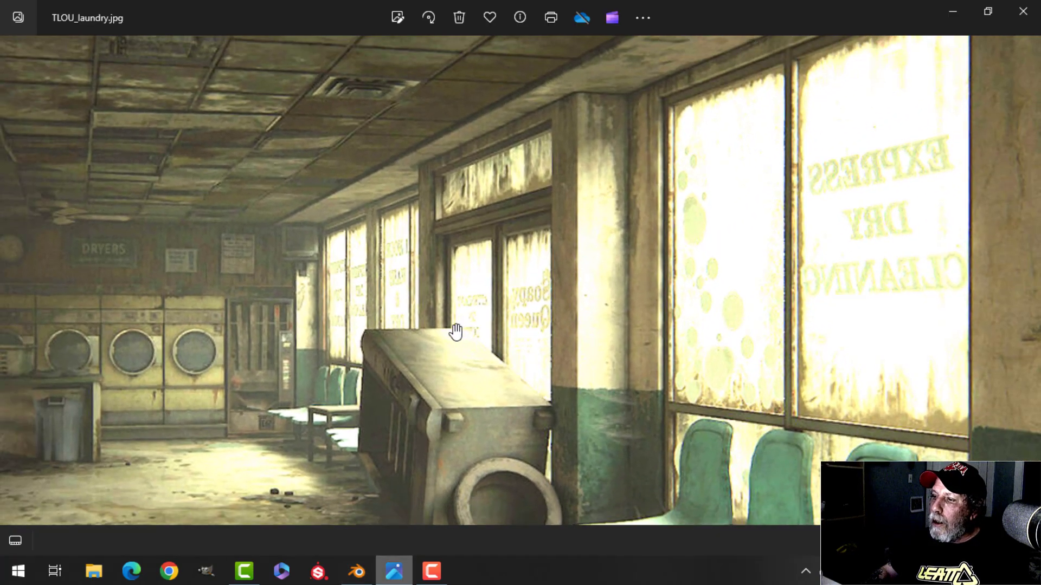
pyautogui.scroll(-2, 669, 410)
pyautogui.scroll(5, 685, 381)
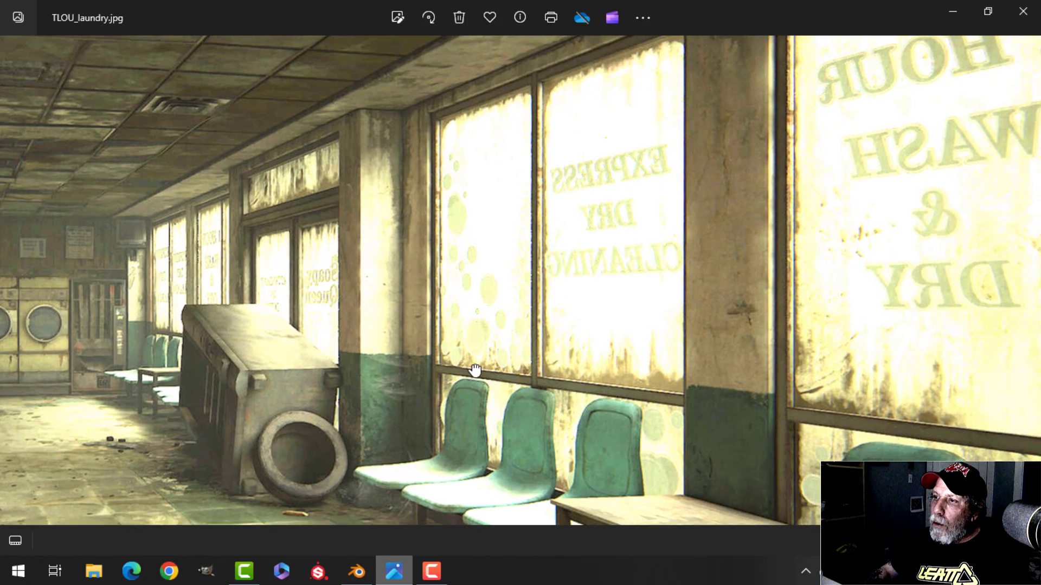
pyautogui.moveTo(475, 370); pyautogui.dragTo(462, 362)
pyautogui.scroll(-1, 558, 377)
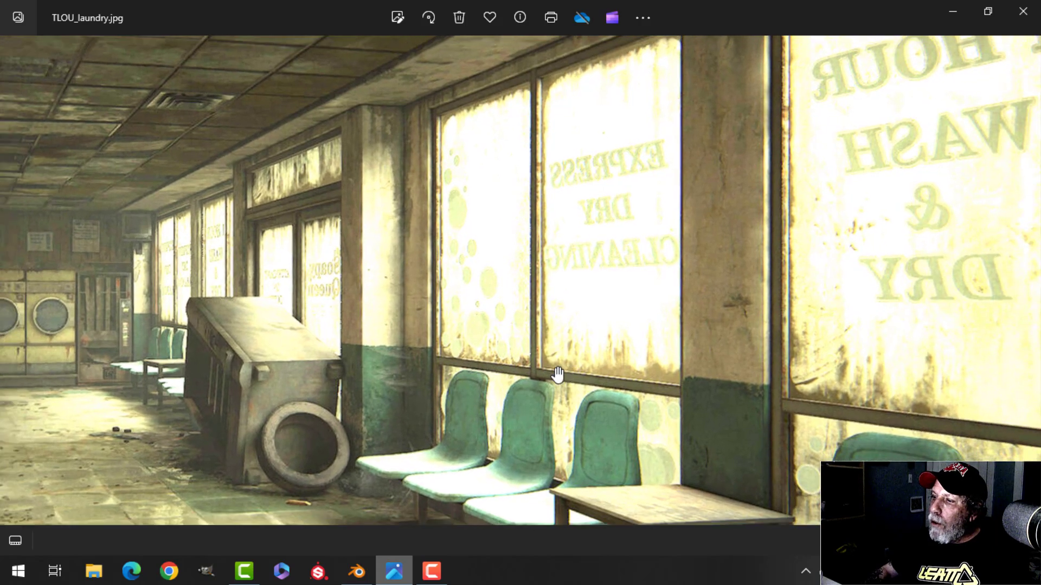
pyautogui.moveTo(657, 399); pyautogui.dragTo(453, 252)
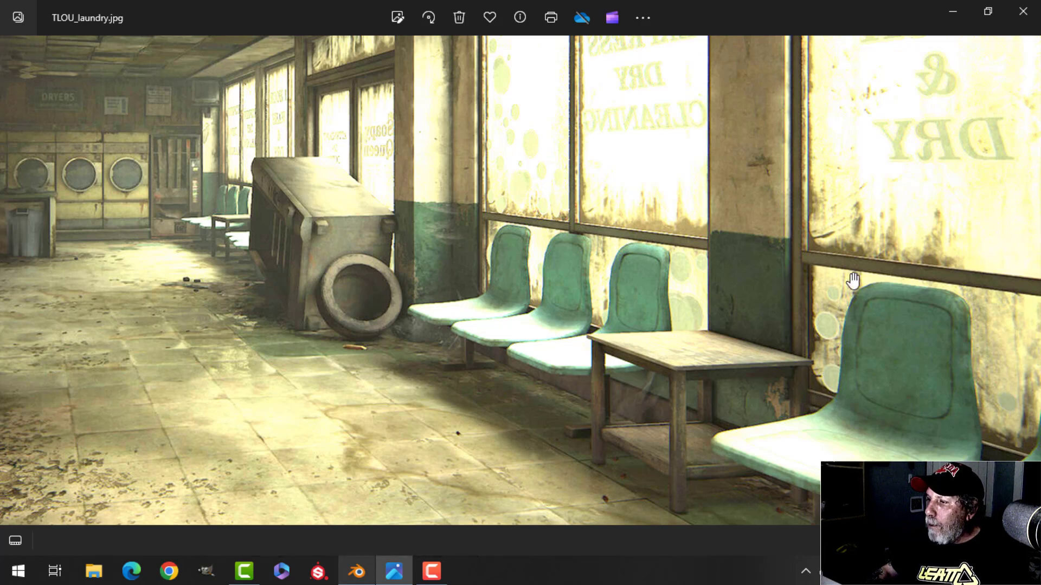
# - Return to Blender and open the WallWindow object in Edit Mode
pyautogui.click(365, 571)
pyautogui.keyDown('shift'); pyautogui.moveTo(547, 304); pyautogui.dragTo(489, 276, button='middle'); pyautogui.keyUp('shift')
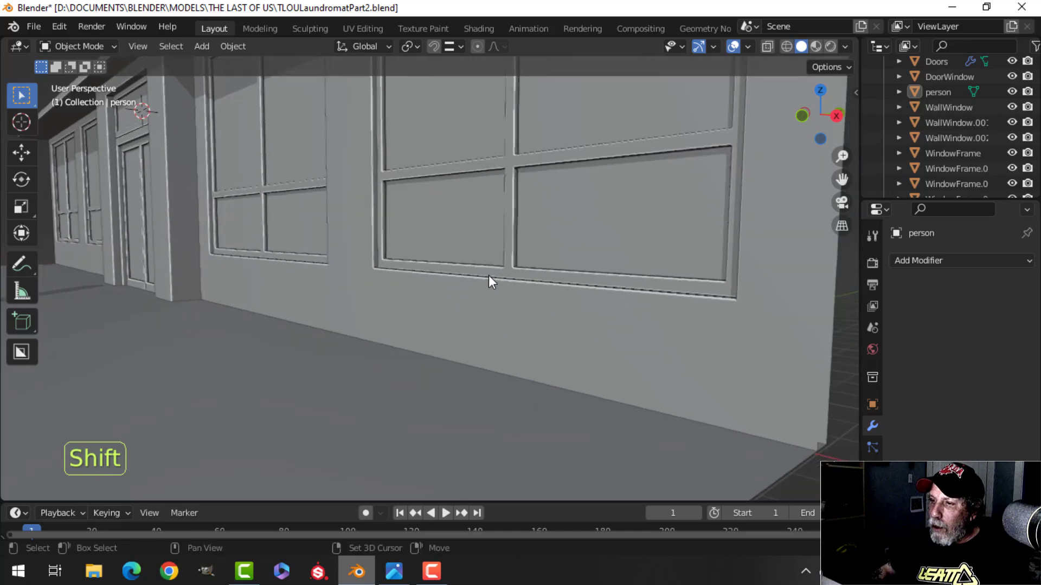
pyautogui.scroll(-3, 490, 274)
pyautogui.click(482, 284)
pyautogui.press('Tab')
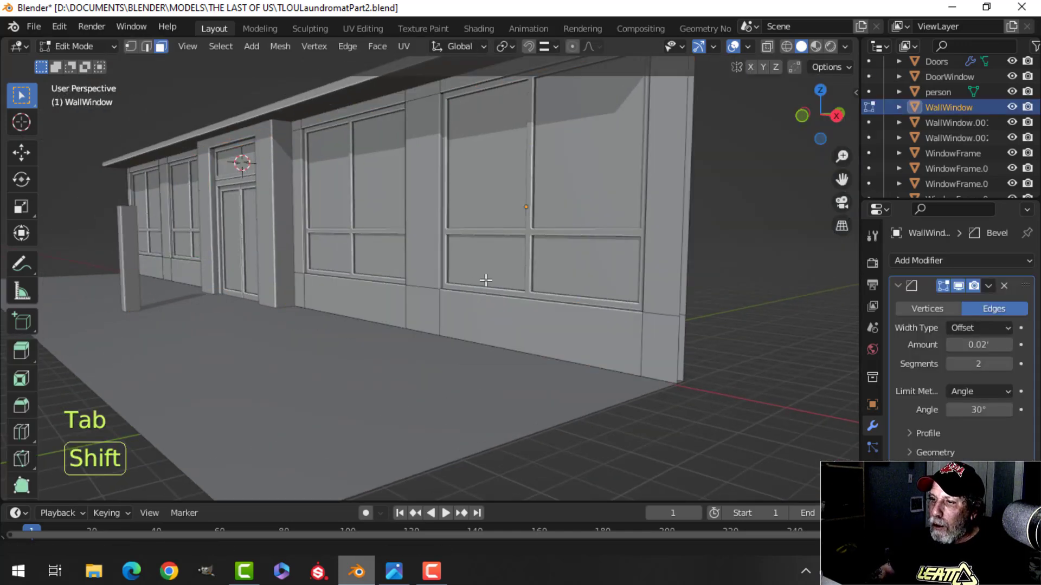
# - Duplicate the short horizontal edge between the two right-hand windows and move the copy slightly up and out from the wall
pyautogui.scroll(3, 472, 260)
pyautogui.keyDown('shift'); pyautogui.moveTo(473, 260); pyautogui.dragTo(538, 262, button='middle'); pyautogui.keyUp('shift')
pyautogui.press('2')
pyautogui.click(483, 233)
pyautogui.scroll(-5, 541, 258)
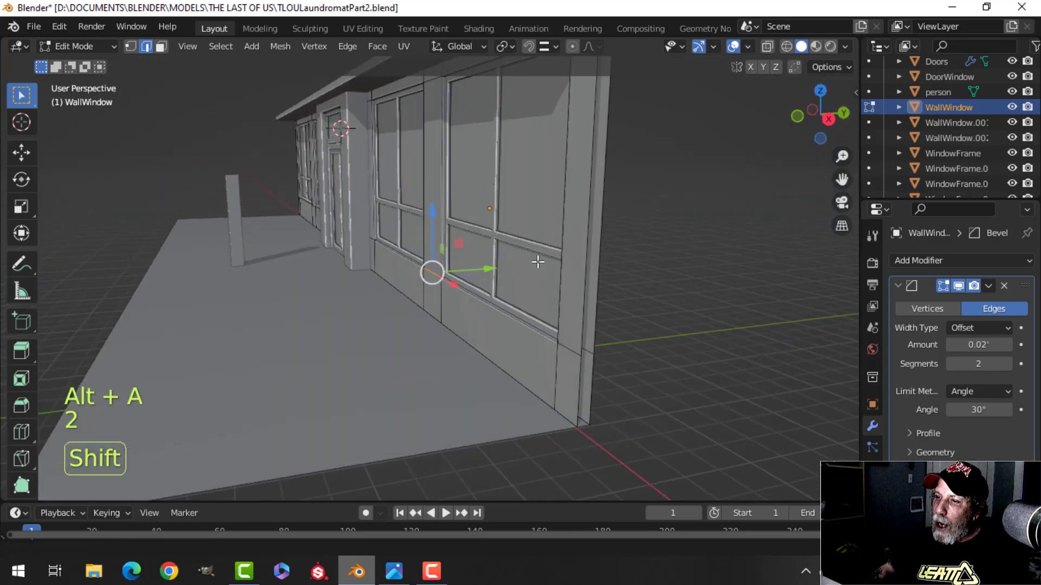
pyautogui.scroll(5, 538, 262)
pyautogui.keyDown('shift'); pyautogui.moveTo(507, 318); pyautogui.dragTo(526, 241, button='middle'); pyautogui.keyUp('shift')
pyautogui.hotkey('shift', 'd')
pyautogui.moveTo(498, 201); pyautogui.dragTo(493, 184)
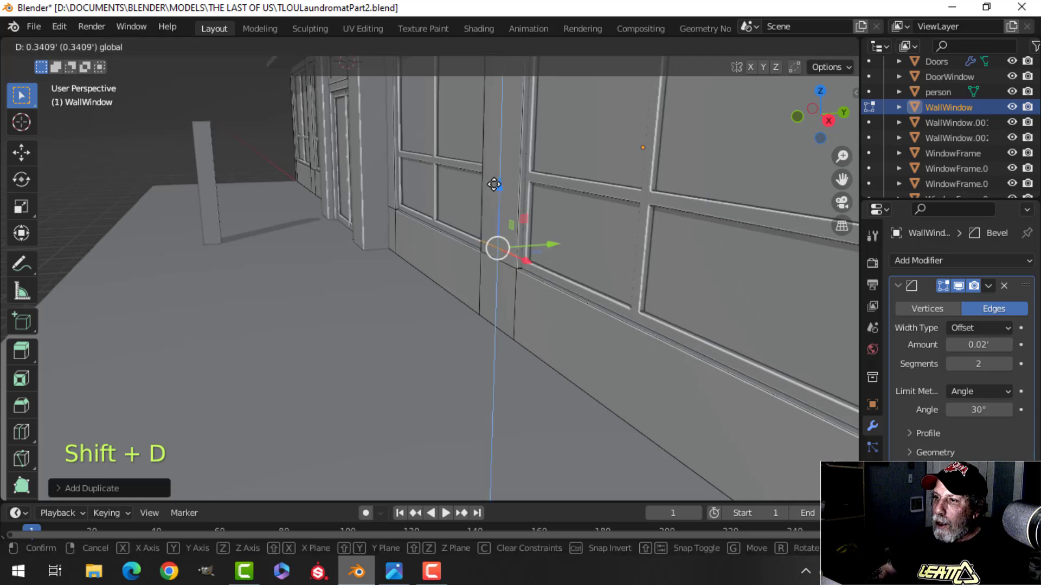
pyautogui.click(505, 218)
pyautogui.moveTo(553, 223); pyautogui.dragTo(537, 224)
# - Separate the copied window-level edge into its own object and select all of its geometry in Edit Mode
pyautogui.press('p')
pyautogui.click(617, 219)
pyautogui.press('Tab')
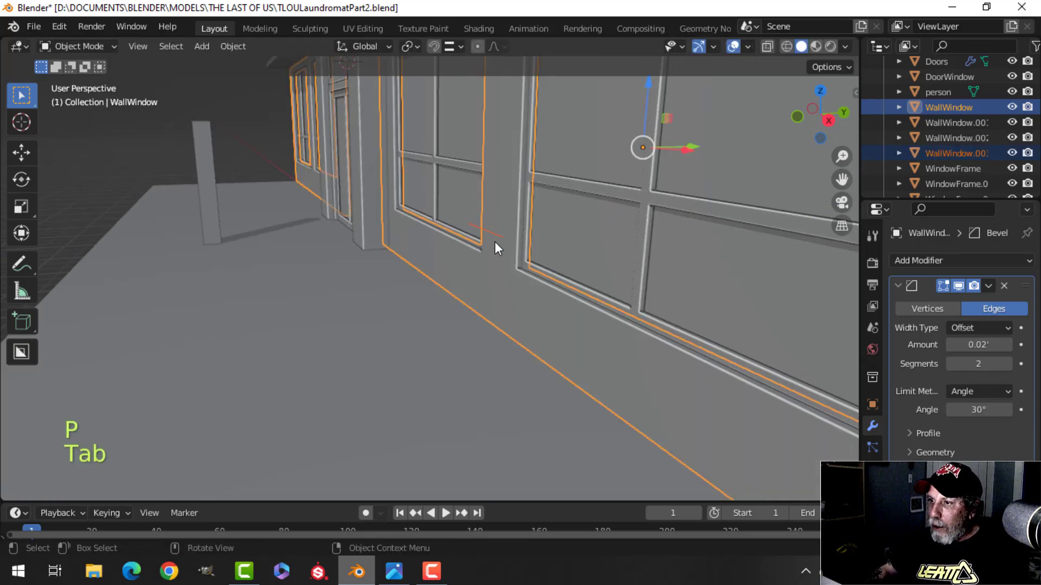
pyautogui.press('Tab')
pyautogui.press('a')
pyautogui.press('Tab')
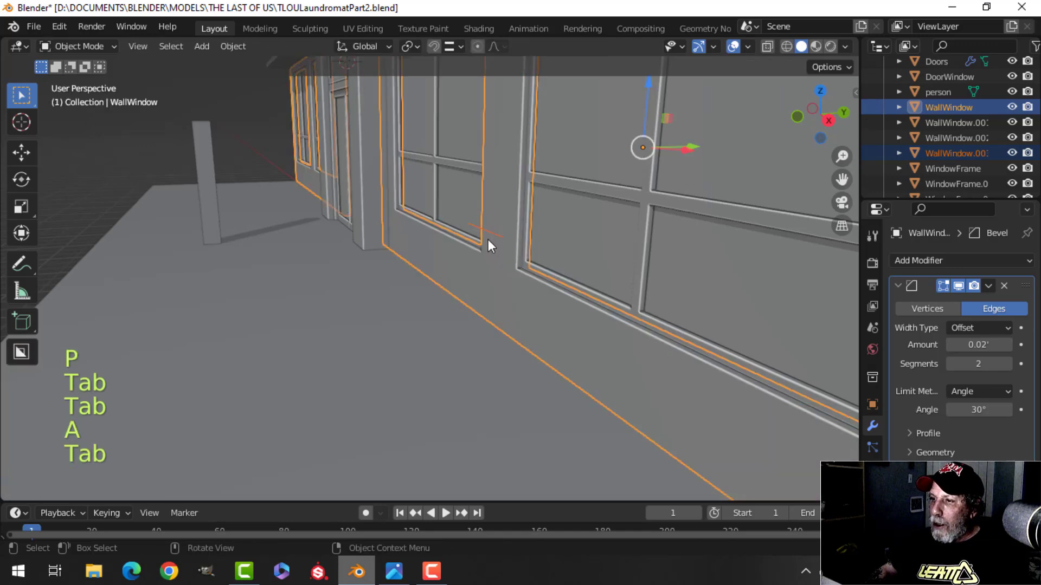
pyautogui.click(512, 239)
pyautogui.press('Tab')
pyautogui.press('a')
pyautogui.moveTo(592, 279); pyautogui.dragTo(560, 275, button='middle')
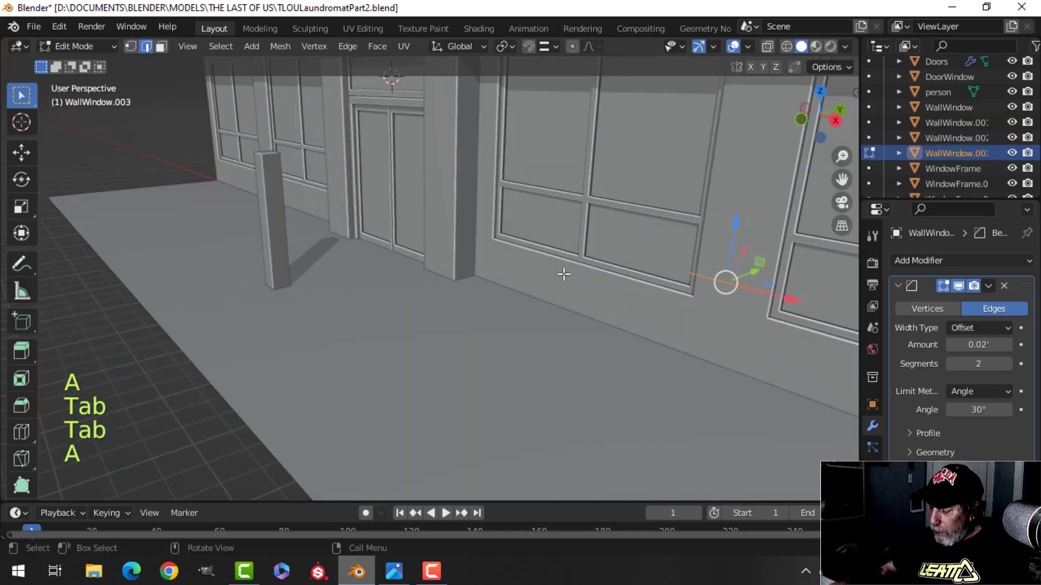
# - In front view, widen the separated edge along X beyond the gap between the two windows
pyautogui.press('KP_1')
pyautogui.keyDown('shift'); pyautogui.moveTo(699, 230); pyautogui.dragTo(339, 353, button='middle'); pyautogui.keyUp('shift')
pyautogui.scroll(5, 463, 340)
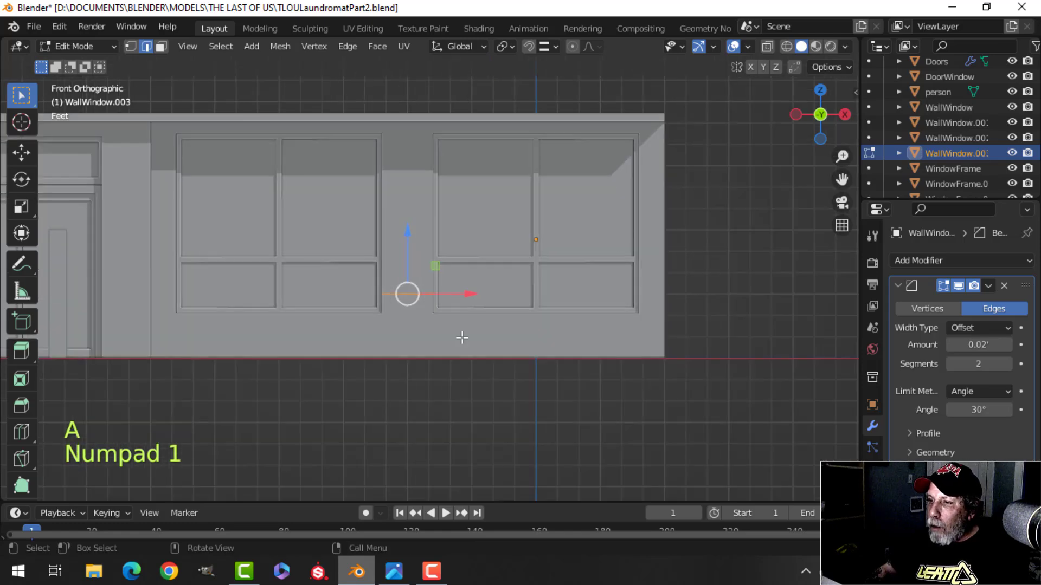
pyautogui.press('s')
pyautogui.press('x')
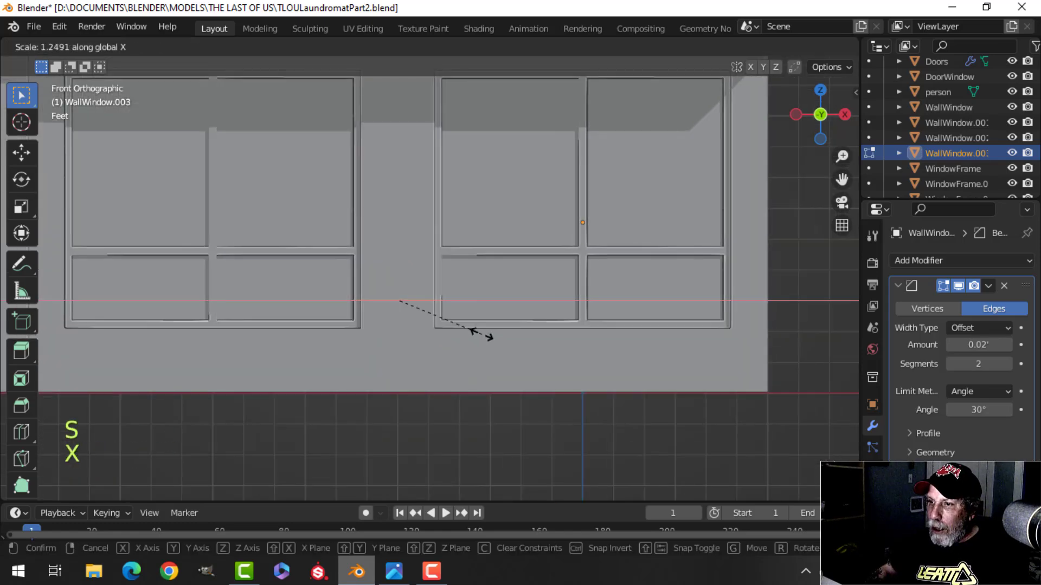
pyautogui.click(512, 339)
# - Extrude the widened edge along negative Y into a flat plate and pull its front edge farther out from the wall
pyautogui.moveTo(513, 339); pyautogui.dragTo(287, 328, button='middle')
pyautogui.moveTo(287, 328); pyautogui.dragTo(349, 329, button='middle')
pyautogui.moveTo(349, 329); pyautogui.dragTo(364, 336, button='middle')
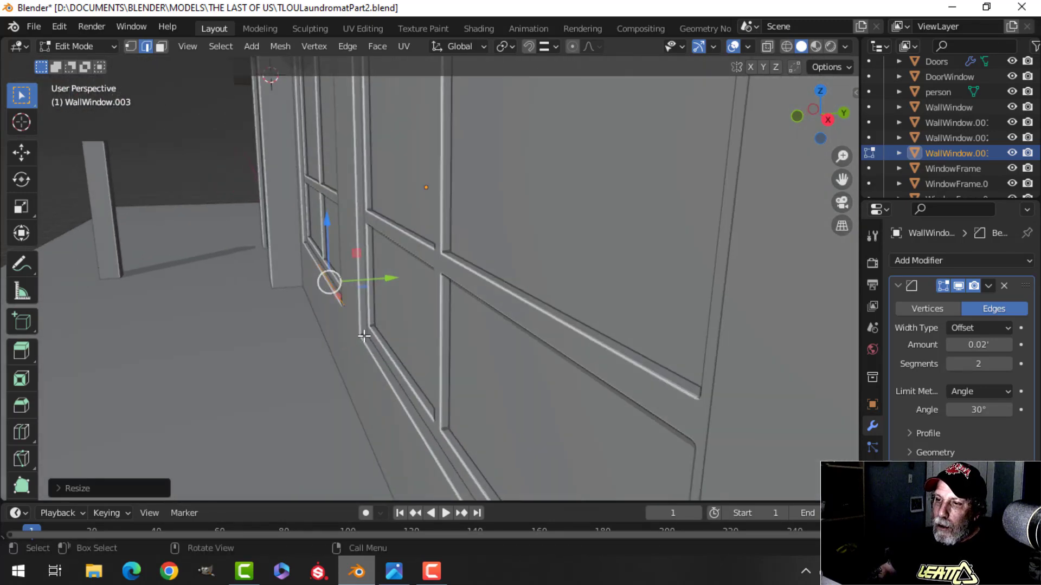
pyautogui.press('e')
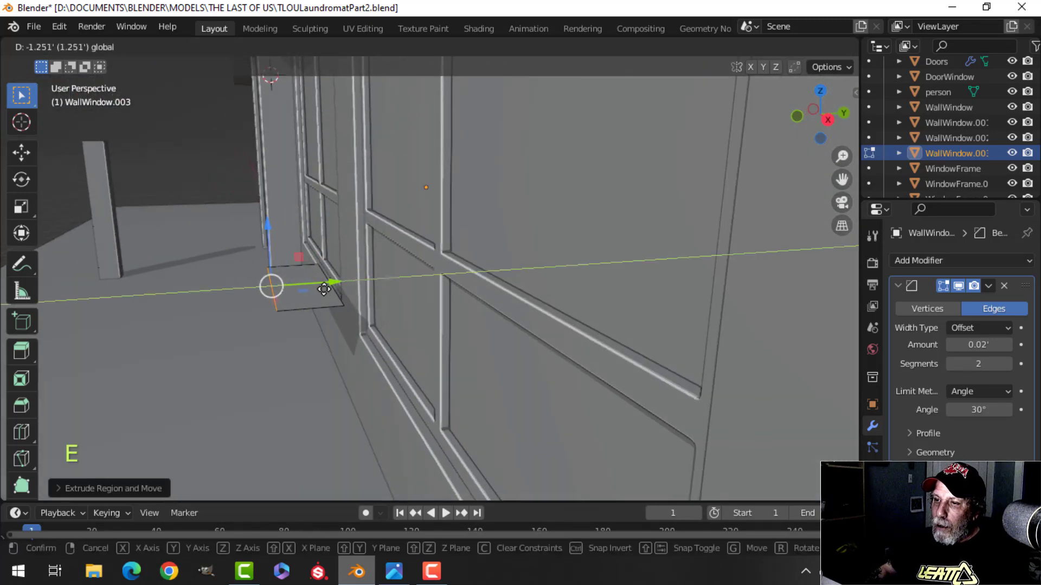
pyautogui.click(319, 289)
pyautogui.press('a')
pyautogui.moveTo(325, 337); pyautogui.dragTo(387, 362, button='middle')
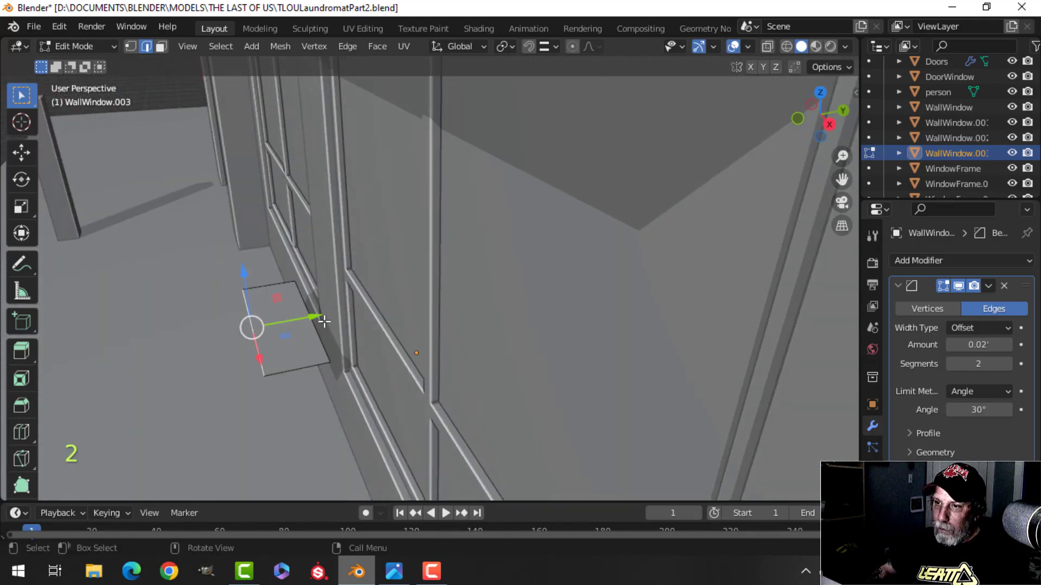
pyautogui.moveTo(323, 322); pyautogui.dragTo(303, 324)
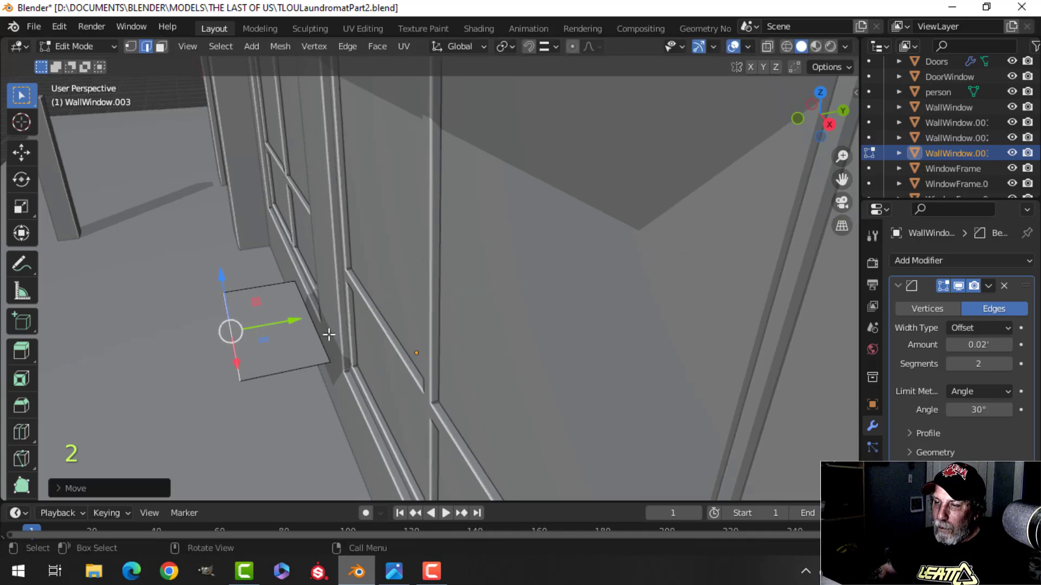
# - Select the whole flat plate and extrude it vertically into a slab for the tabletop
pyautogui.press('a')
pyautogui.moveTo(303, 325); pyautogui.dragTo(504, 367, button='middle')
pyautogui.press('e')
pyautogui.click(504, 380)
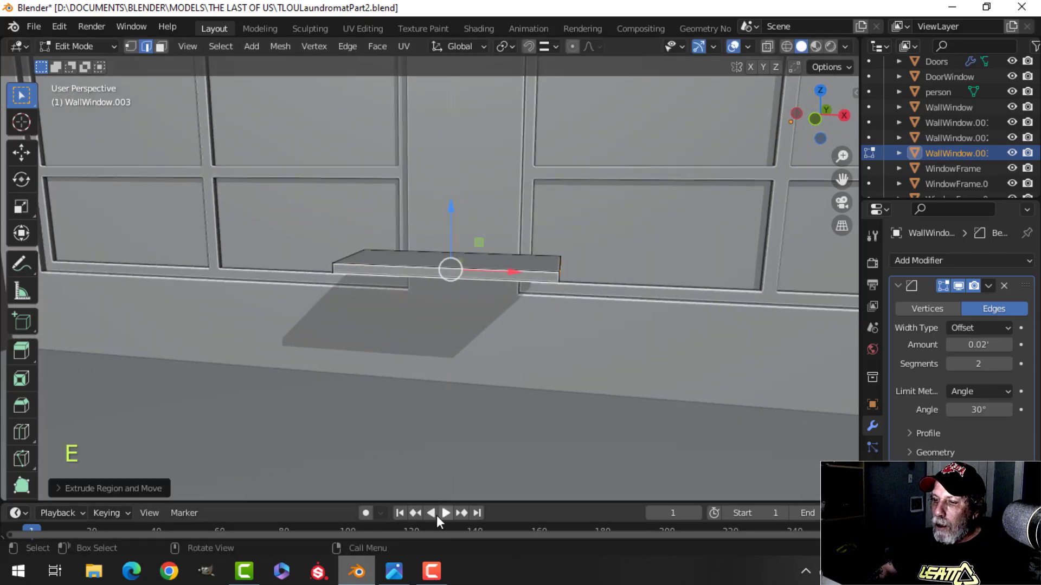
# - Check the side table in TLOU_laundry.jpg and thin the tabletop slab by raising its extruded face along Z
pyautogui.click(395, 571)
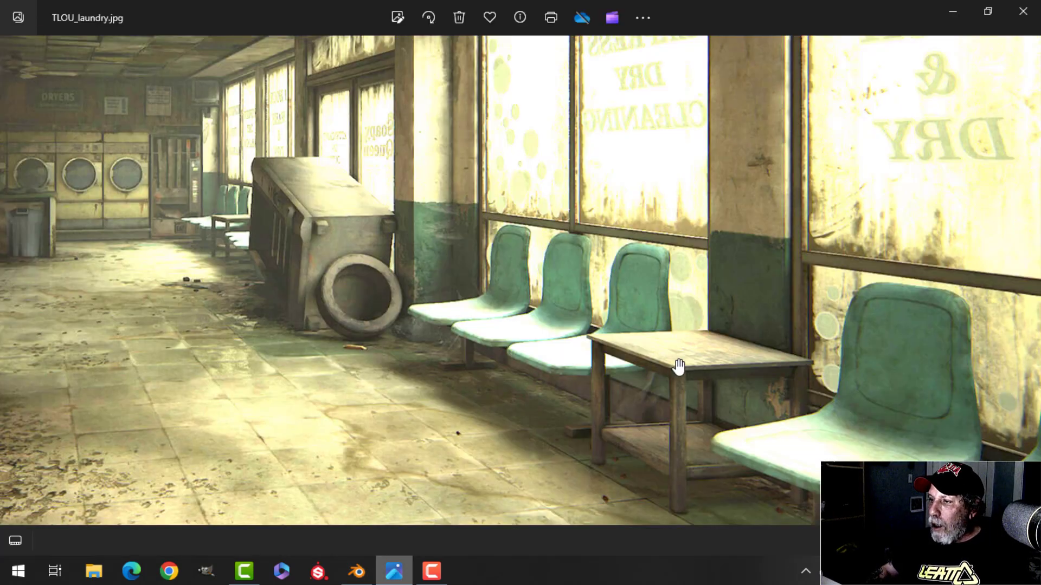
pyautogui.scroll(8, 679, 367)
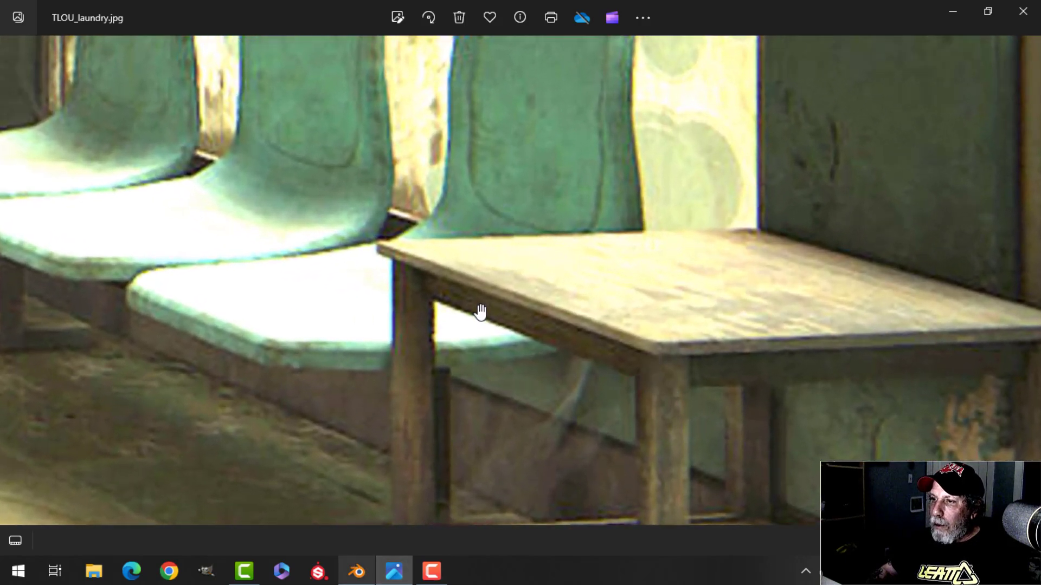
pyautogui.click(392, 564)
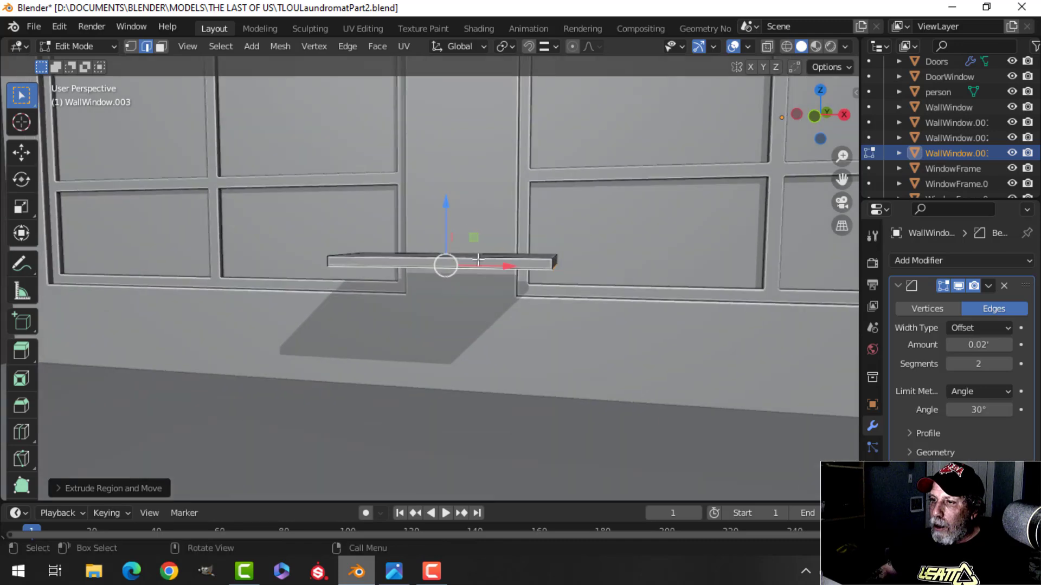
pyautogui.moveTo(448, 212); pyautogui.dragTo(445, 204)
# - Select the slab's long front face and move it along Y to adjust the tabletop's depth
pyautogui.moveTo(534, 267); pyautogui.dragTo(439, 290, button='middle')
pyautogui.scroll(3, 464, 327)
pyautogui.keyDown('shift'); pyautogui.moveTo(439, 290); pyautogui.dragTo(433, 349, button='middle'); pyautogui.keyUp('shift')
pyautogui.click(322, 236)
pyautogui.keyDown('shift'); pyautogui.moveTo(313, 227); pyautogui.dragTo(440, 300, button='middle'); pyautogui.keyUp('shift')
pyautogui.click(460, 238)
pyautogui.moveTo(506, 271); pyautogui.dragTo(422, 347, button='middle')
pyautogui.scroll(-2, 434, 325)
pyautogui.moveTo(422, 347); pyautogui.dragTo(406, 391, button='middle')
pyautogui.moveTo(329, 346); pyautogui.dragTo(300, 344)
pyautogui.moveTo(303, 343); pyautogui.dragTo(396, 326, button='middle')
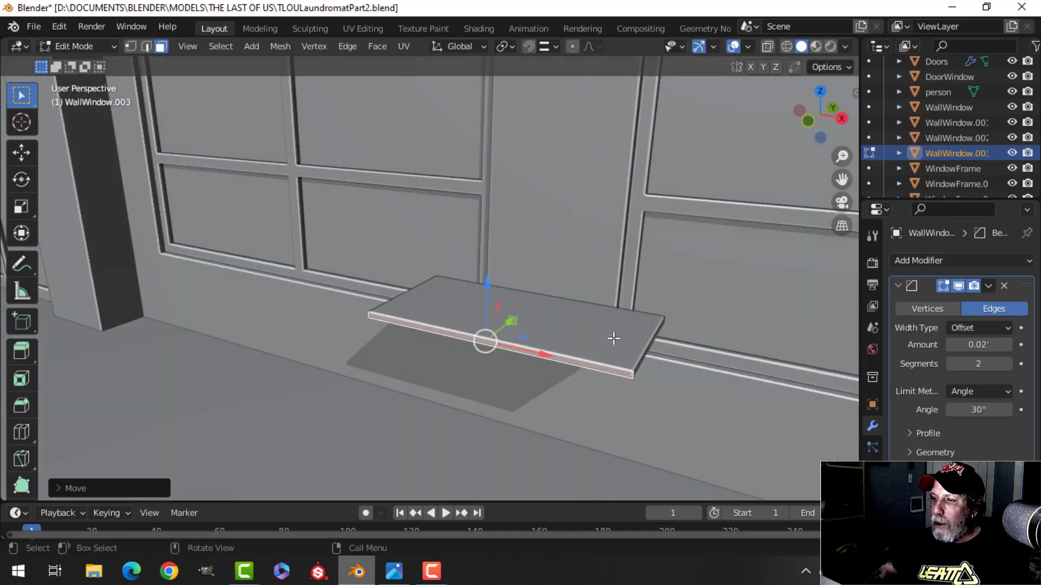
# - Return to Object Mode and isolate the tabletop slab in local view
pyautogui.keyDown('shift'); pyautogui.moveTo(614, 338); pyautogui.dragTo(607, 326, button='middle'); pyautogui.keyUp('shift')
pyautogui.moveTo(608, 326); pyautogui.dragTo(522, 310, button='middle')
pyautogui.hotkey('alt', 'a')
pyautogui.press('a')
pyautogui.moveTo(521, 310); pyautogui.dragTo(534, 291, button='middle')
pyautogui.press('Tab')
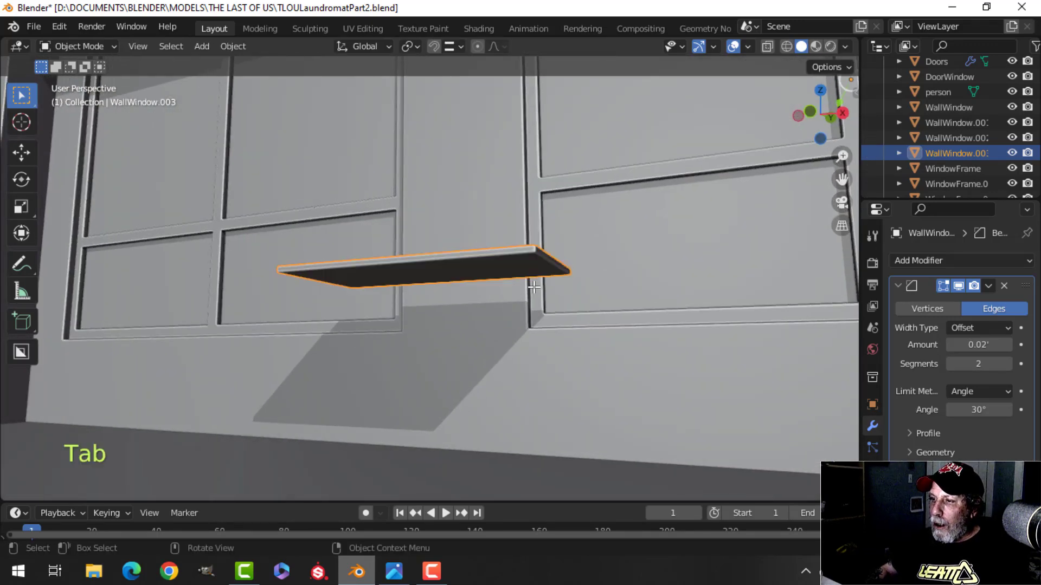
pyautogui.press('KP_Divide')
# - Inset the tabletop's bottom face by about 0.175' and extrude the inner face downward
pyautogui.moveTo(532, 289)
pyautogui.mouseDown(button='middle')
pyautogui.moveTo(505, 320)
pyautogui.moveTo(516, 314)
pyautogui.moveTo(503, 274)
pyautogui.moveTo(526, 281)
pyautogui.moveTo(497, 260)
pyautogui.moveTo(528, 304)
pyautogui.moveTo(519, 263)
pyautogui.moveTo(517, 280)
pyautogui.mouseUp(button='middle')
pyautogui.press('Tab')
pyautogui.keyDown('shift'); pyautogui.moveTo(517, 279); pyautogui.dragTo(535, 295, button='middle'); pyautogui.keyUp('shift')
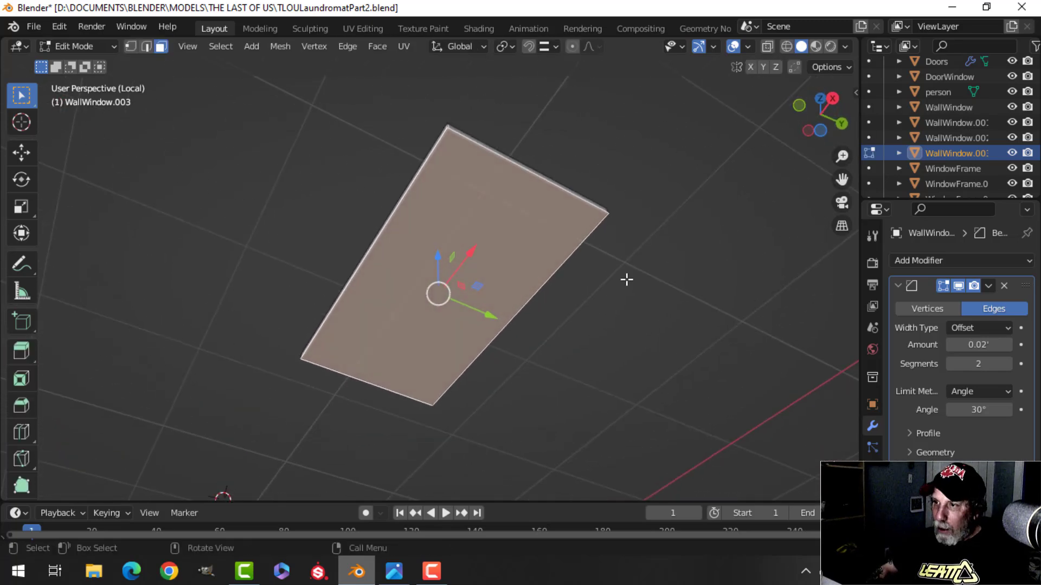
pyautogui.press('i')
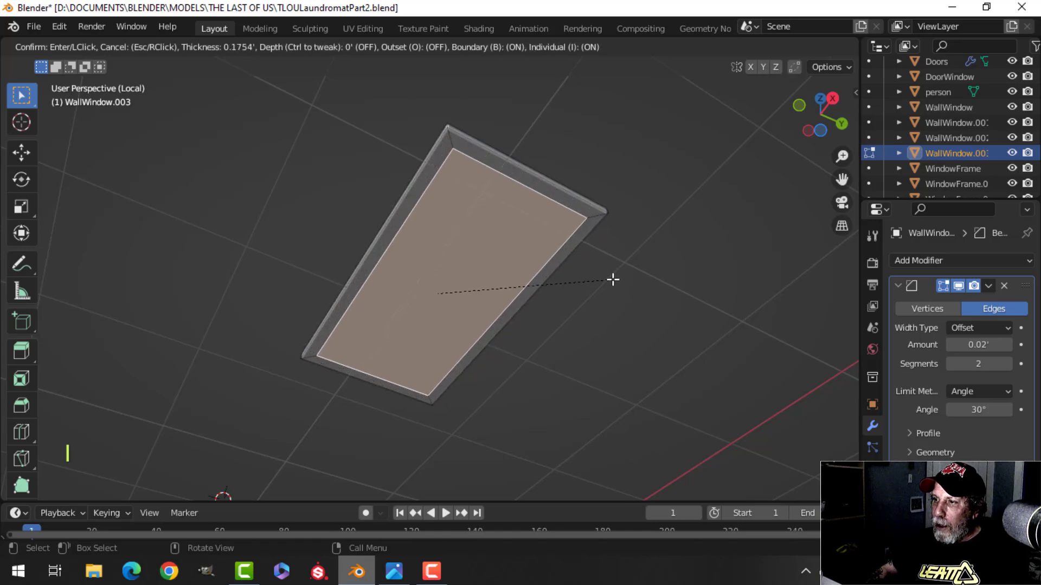
pyautogui.click(612, 280)
pyautogui.moveTo(623, 300); pyautogui.dragTo(532, 321, button='middle')
pyautogui.press('e')
pyautogui.click(536, 289)
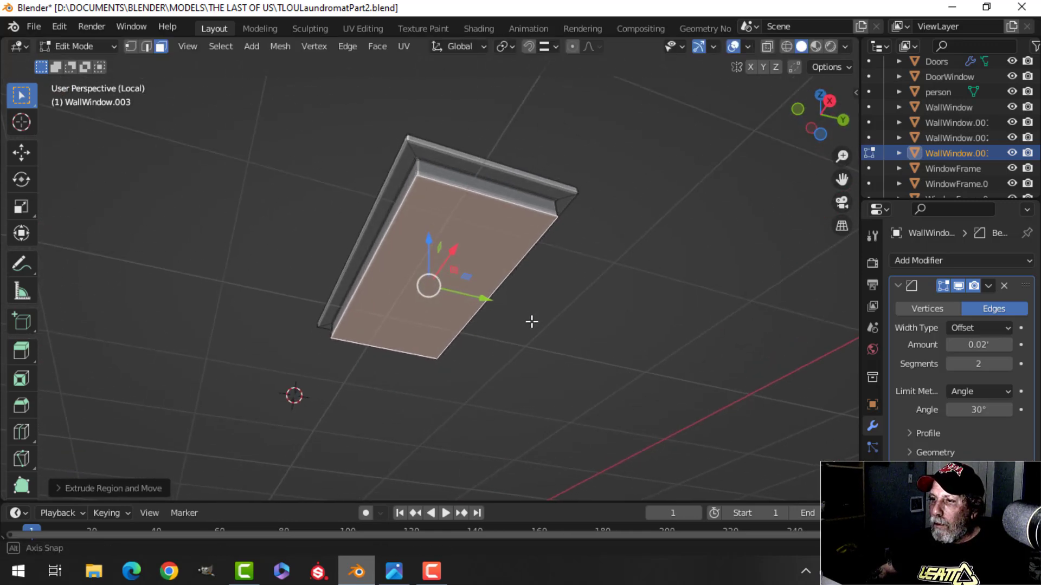
# - Inset the lowered bottom face again and scale the inner face down slightly along Y and X
pyautogui.press('i')
pyautogui.click(634, 270)
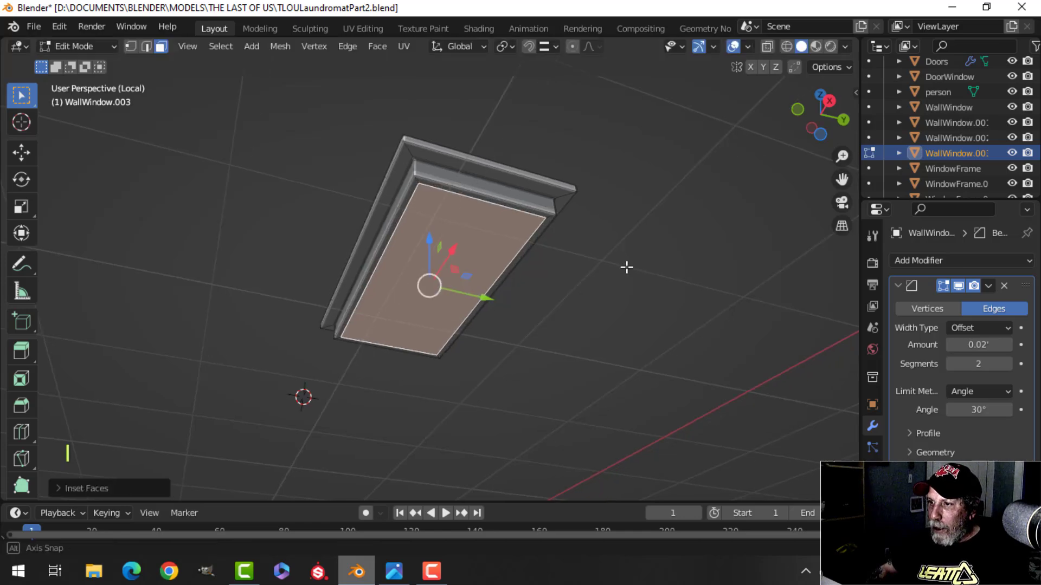
pyautogui.moveTo(622, 267)
pyautogui.mouseDown(button='middle')
pyautogui.moveTo(585, 214)
pyautogui.moveTo(583, 181)
pyautogui.moveTo(584, 206)
pyautogui.moveTo(631, 255)
pyautogui.mouseUp(button='middle')
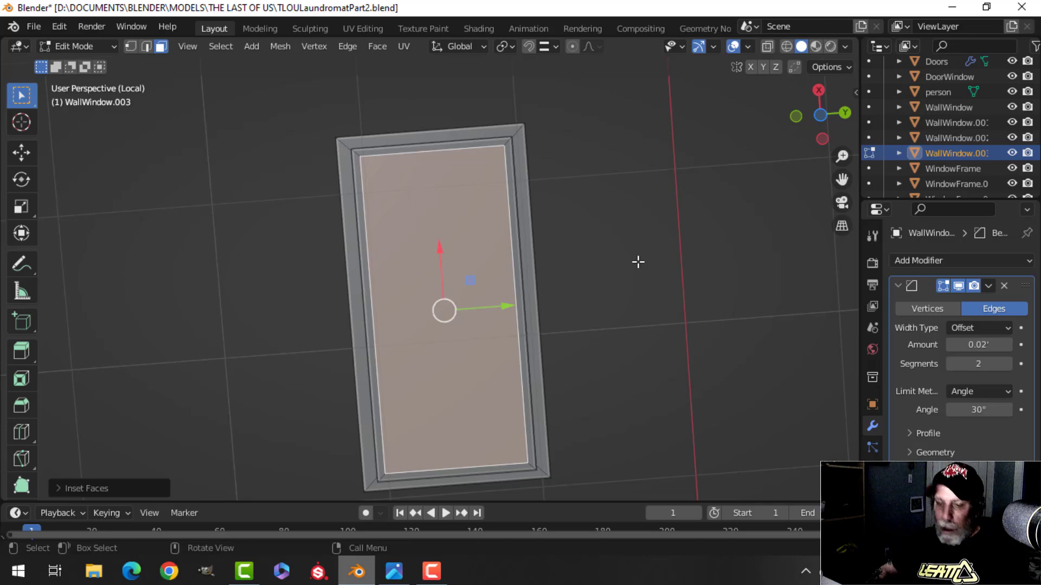
pyautogui.press('s')
pyautogui.press('y')
pyautogui.click(673, 277)
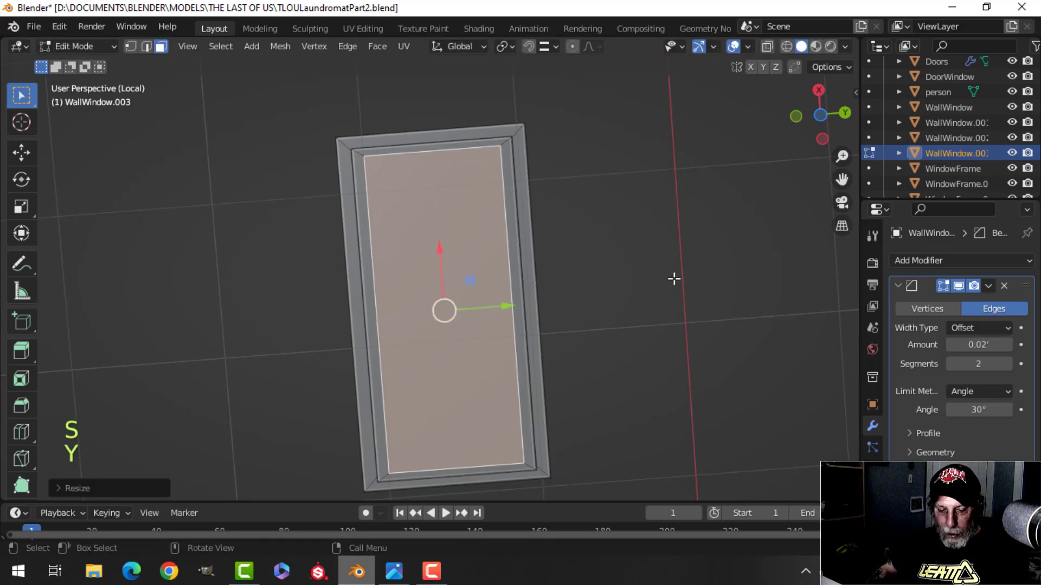
pyautogui.press('s')
pyautogui.press('z')
pyautogui.press('Escape')
pyautogui.press('s')
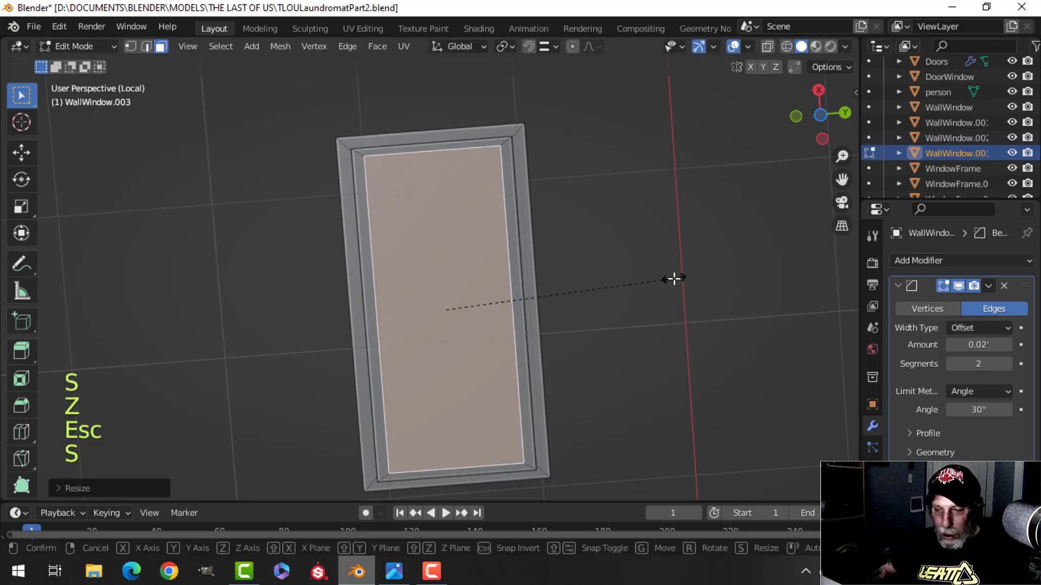
pyautogui.press('x')
pyautogui.click(664, 273)
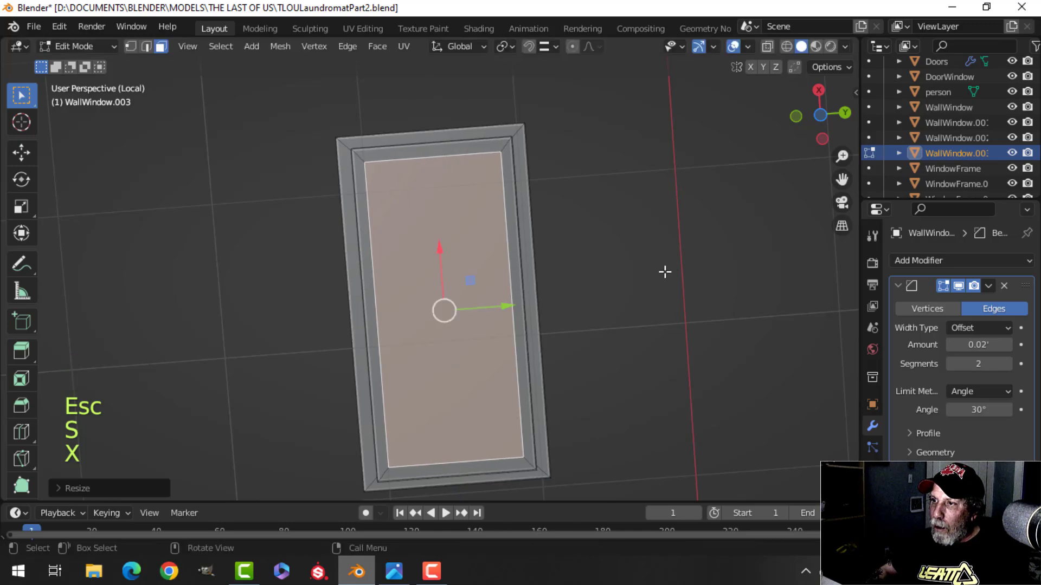
# - Extrude the inner bottom face up into the block, leaving a hollow apron under the tabletop
pyautogui.moveTo(664, 272); pyautogui.dragTo(576, 323, button='middle')
pyautogui.press('e')
pyautogui.click(555, 353)
pyautogui.press('Tab')
pyautogui.moveTo(554, 258); pyautogui.dragTo(444, 229, button='middle')
# - Duplicate the tabletop's top face in place and scale the copy down uniformly
pyautogui.press('Tab')
pyautogui.scroll(3, 490, 286)
pyautogui.hotkey('alt', 'a')
pyautogui.scroll(3, 495, 299)
pyautogui.scroll(-4, 496, 299)
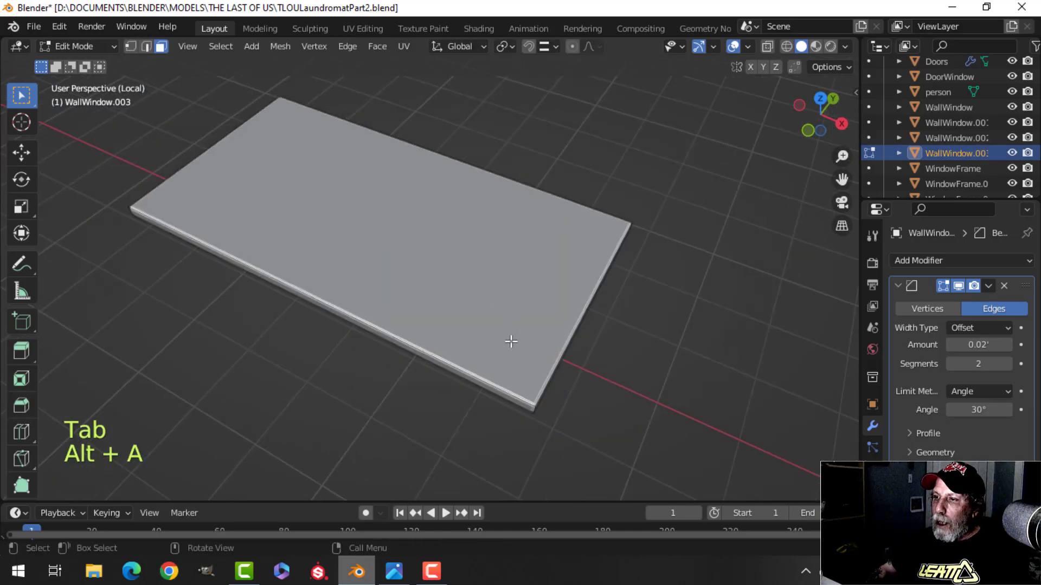
pyautogui.click(487, 255)
pyautogui.scroll(-2, 521, 295)
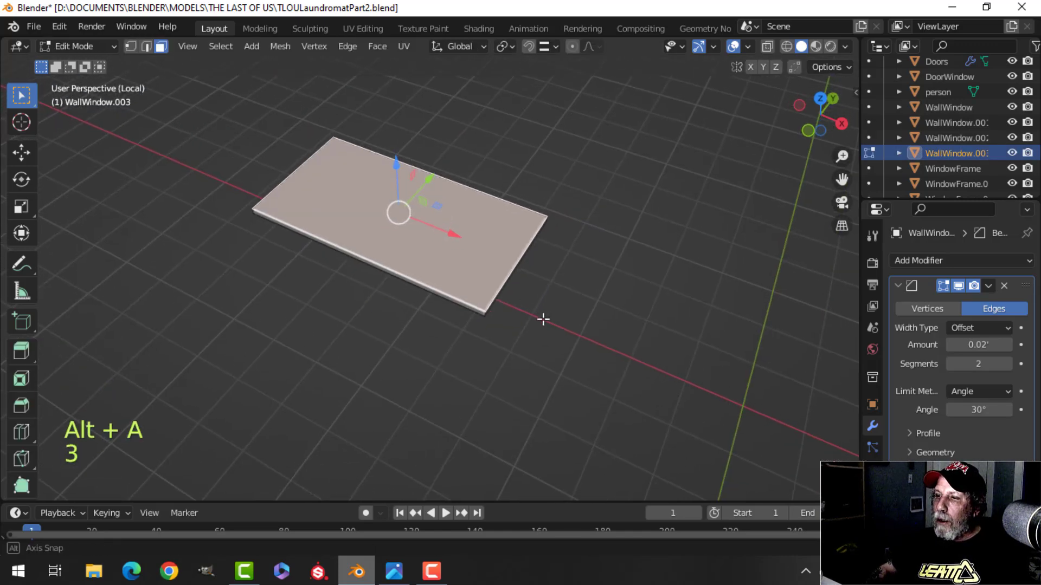
pyautogui.hotkey('shift', 'd')
pyautogui.press('s')
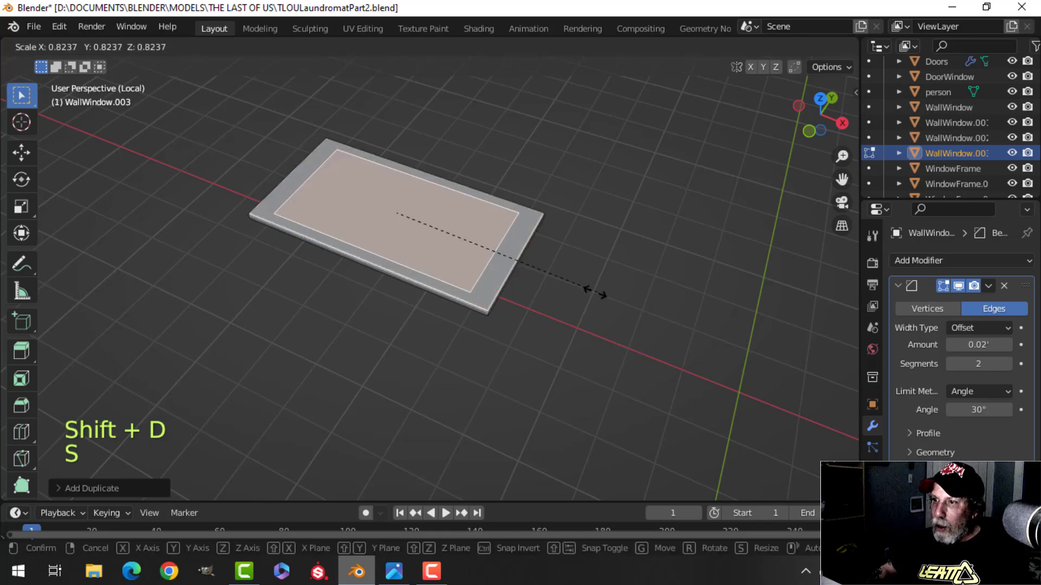
pyautogui.click(533, 278)
# - Narrow the duplicated face along X to a near square and shrink it to the size of a table leg
pyautogui.press('s')
pyautogui.press('x')
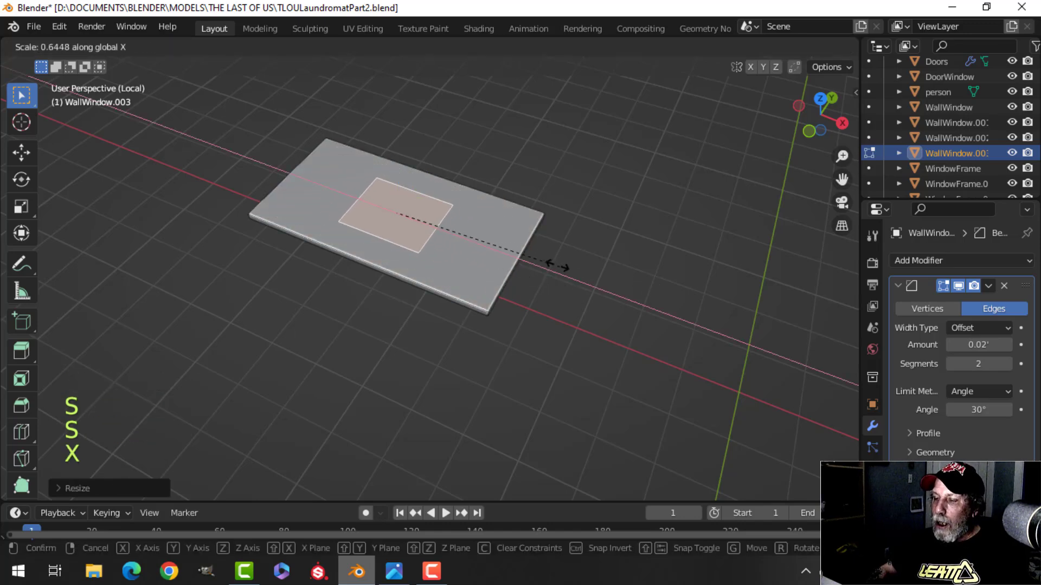
pyautogui.click(520, 255)
pyautogui.moveTo(531, 251); pyautogui.dragTo(555, 248, button='middle')
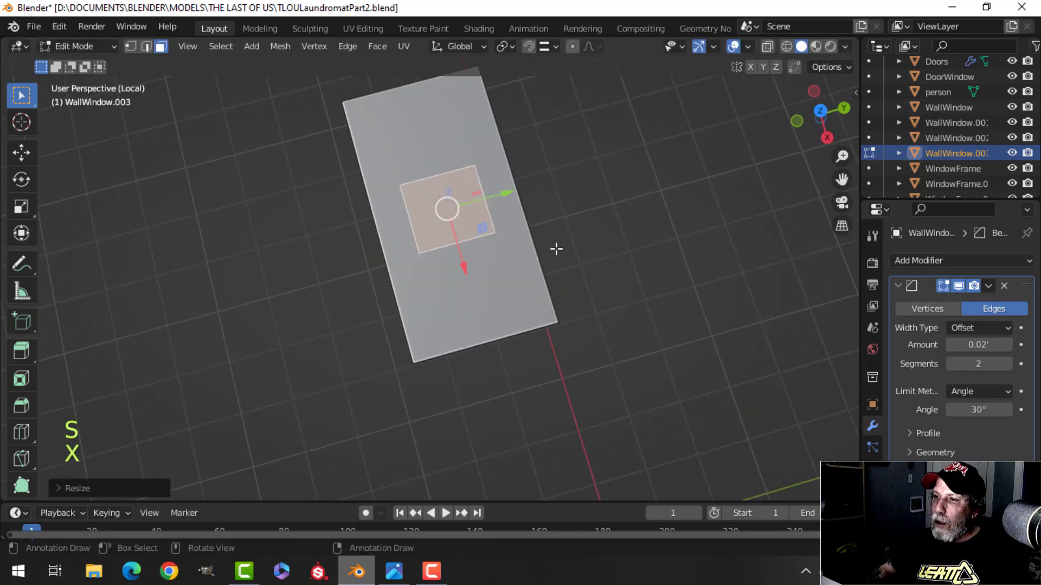
pyautogui.press('s')
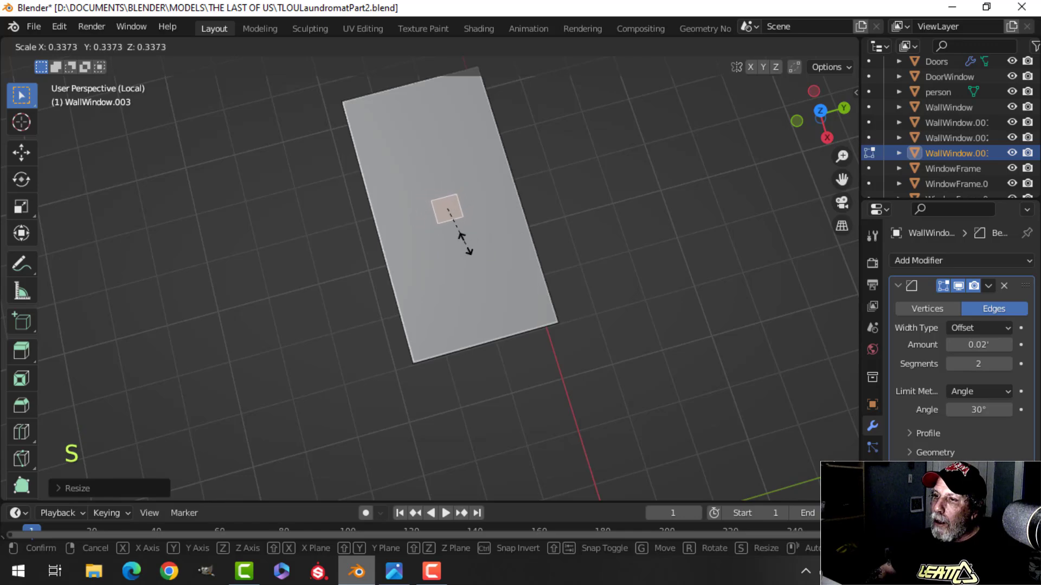
pyautogui.click(459, 239)
# - Move the small square face past the tabletop's short end, separate it into its own object and return to Object Mode
pyautogui.press('g')
pyautogui.click(488, 441)
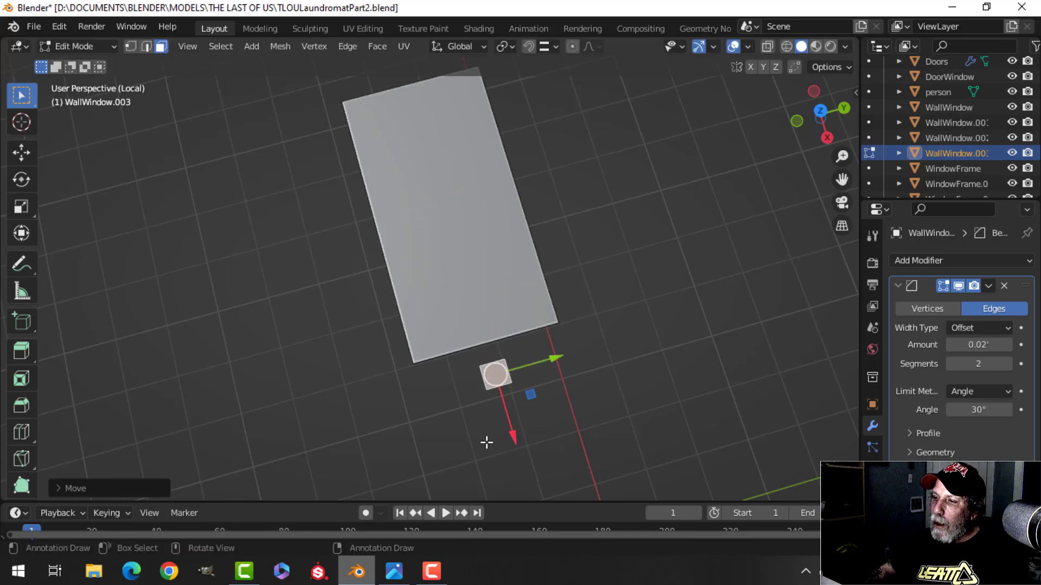
pyautogui.moveTo(488, 441); pyautogui.dragTo(604, 277, button='middle')
pyautogui.press('p')
pyautogui.click(637, 265)
pyautogui.press('Tab')
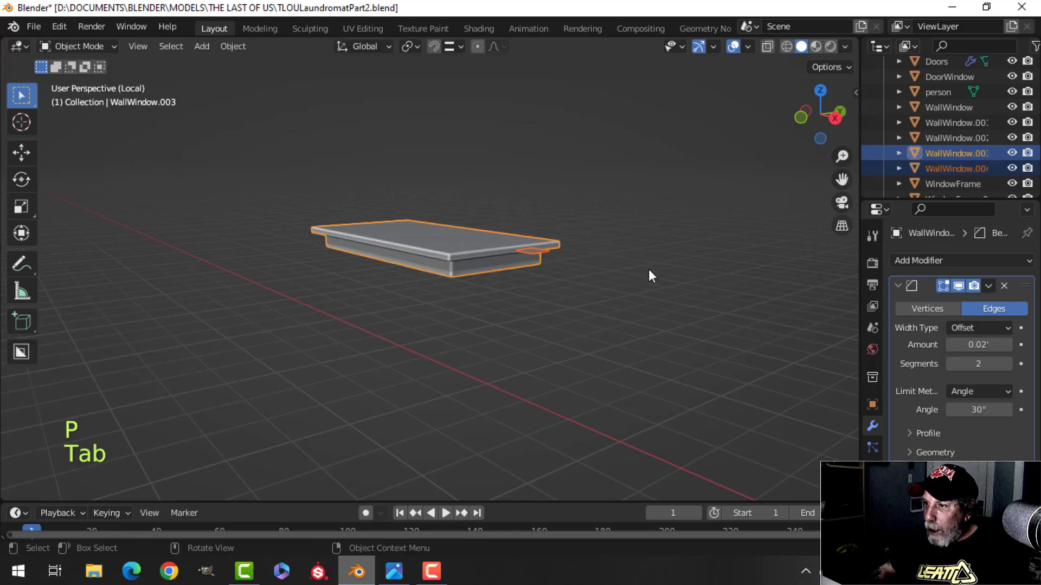
# - Extrude the separated square downward into a long table leg
pyautogui.click(529, 253)
pyautogui.press('Tab')
pyautogui.press('a')
pyautogui.moveTo(656, 282); pyautogui.dragTo(606, 260, button='middle')
pyautogui.press('e')
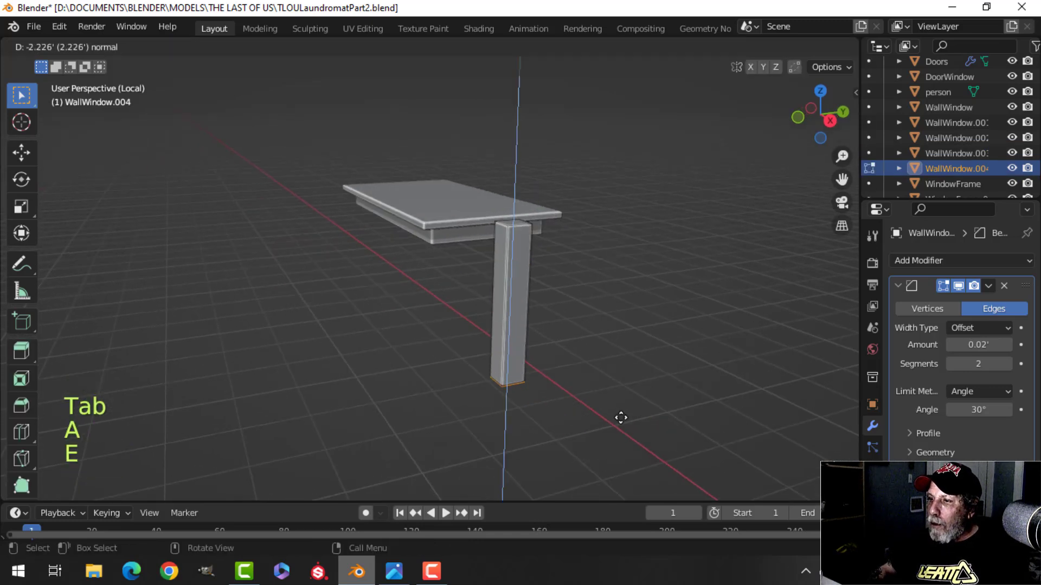
pyautogui.click(560, 332)
pyautogui.moveTo(560, 332); pyautogui.dragTo(569, 388, button='middle')
# - Select the whole leg and, in top view, scale it down to about 0.8
pyautogui.press('a')
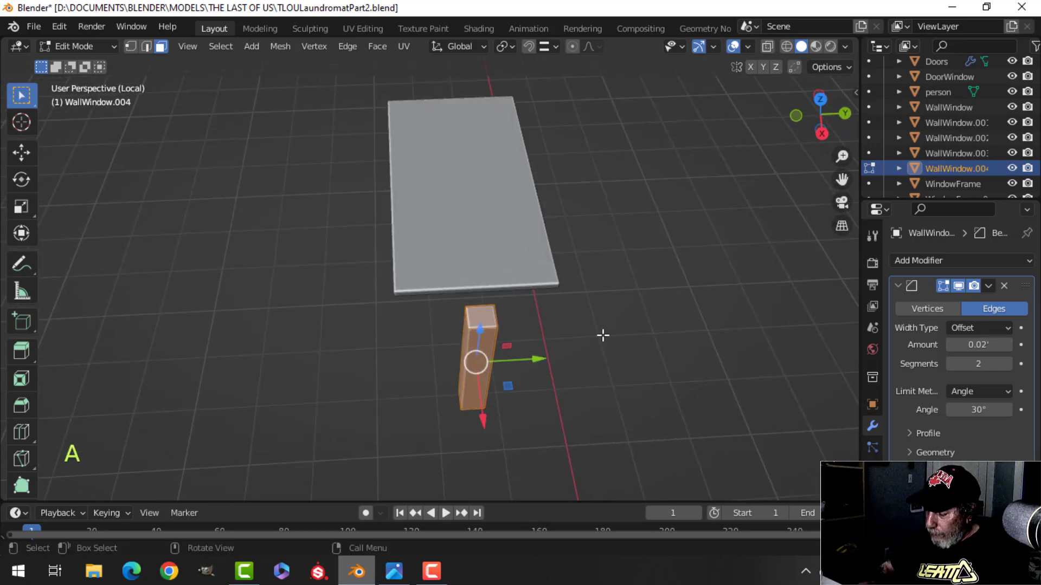
pyautogui.press('KP_7')
pyautogui.scroll(2, 613, 309)
pyautogui.keyDown('shift'); pyautogui.moveTo(623, 290); pyautogui.dragTo(603, 321, button='middle'); pyautogui.keyUp('shift')
pyautogui.press('s')
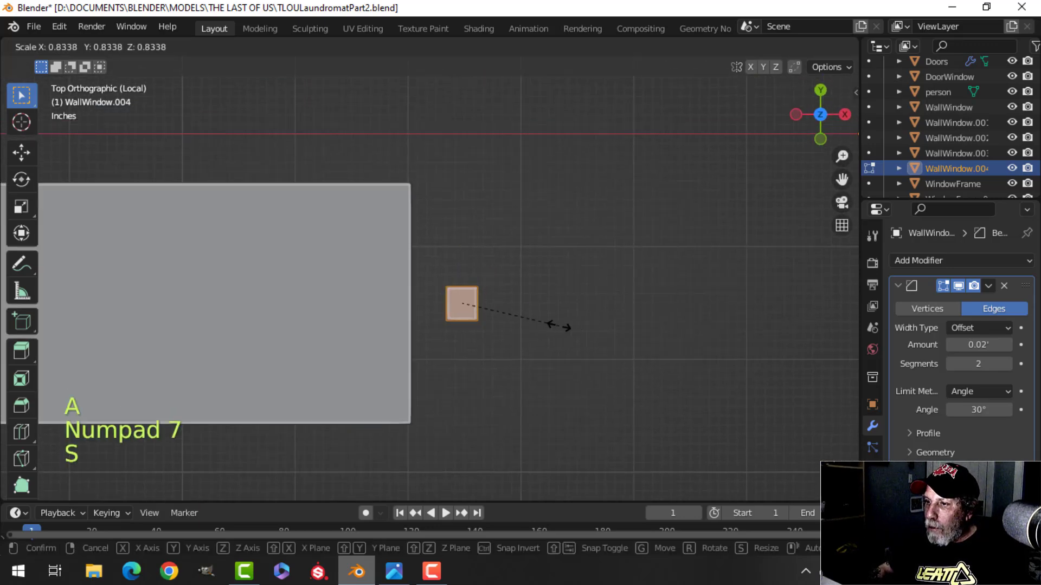
pyautogui.click(551, 327)
# - In wireframe top view, move the leg to the apron's outer front corner
pyautogui.press('z')
pyautogui.click(479, 333)
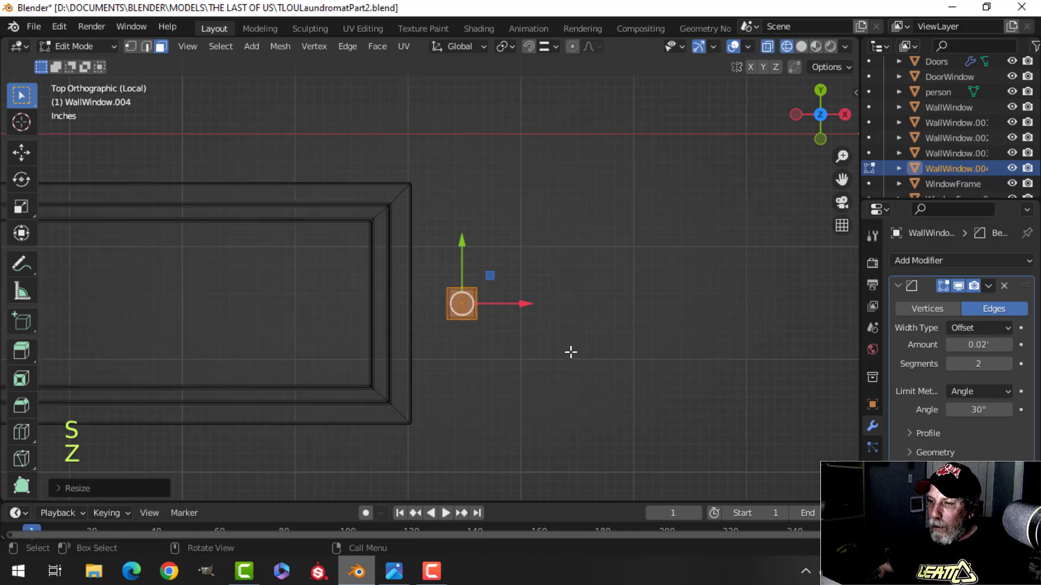
pyautogui.press('g')
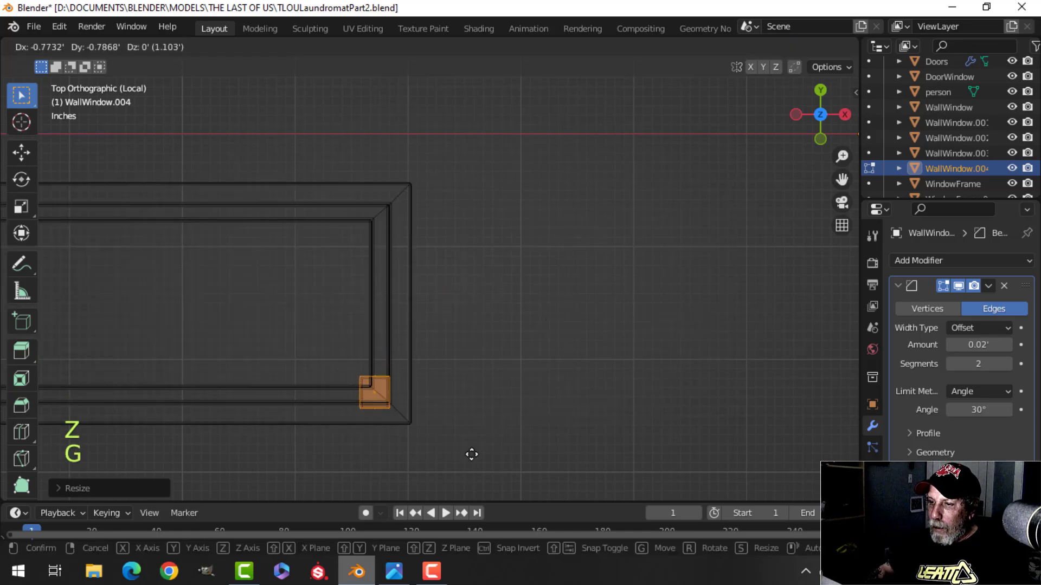
pyautogui.click(476, 457)
pyautogui.moveTo(499, 453); pyautogui.dragTo(463, 242, button='middle')
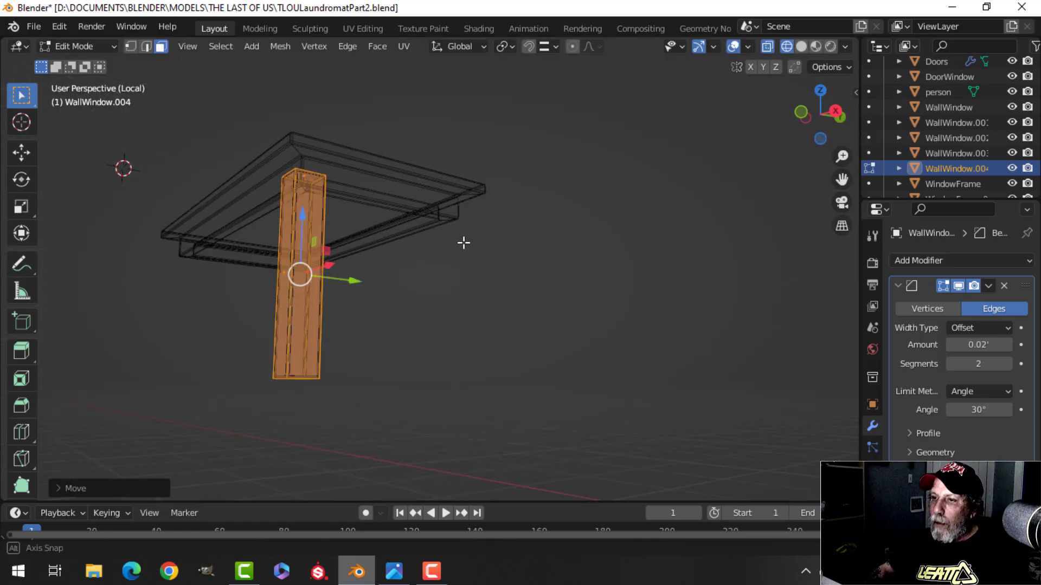
# - Switch back to solid shading and raise the leg along Z to meet the tabletop's underside
pyautogui.press('z')
pyautogui.click(524, 271)
pyautogui.scroll(2, 441, 276)
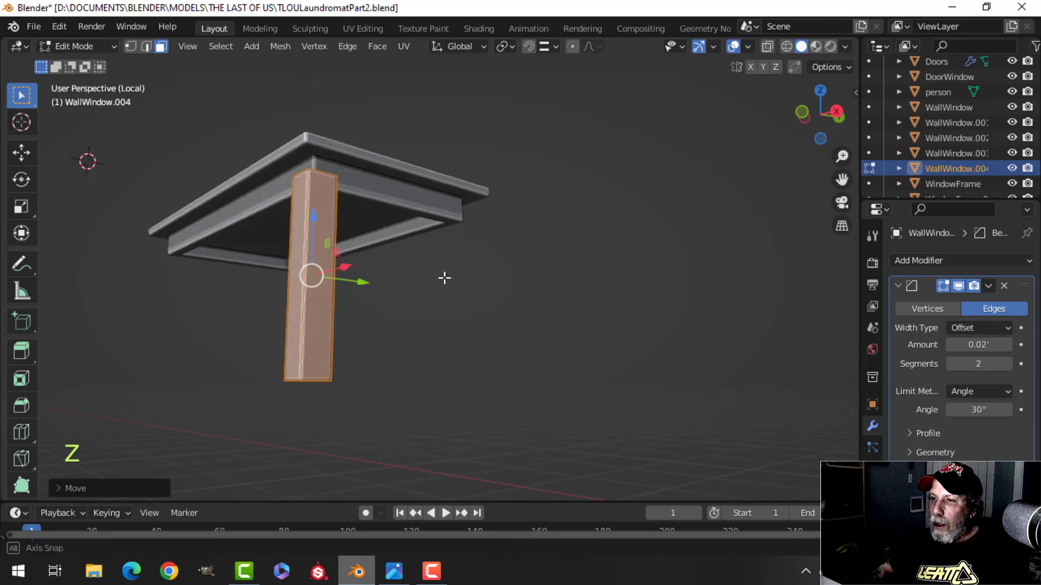
pyautogui.moveTo(319, 220); pyautogui.dragTo(320, 190)
# - Thin the leg to about 0.73 while locking Z, and compare it with the table in the reference image
pyautogui.press('s')
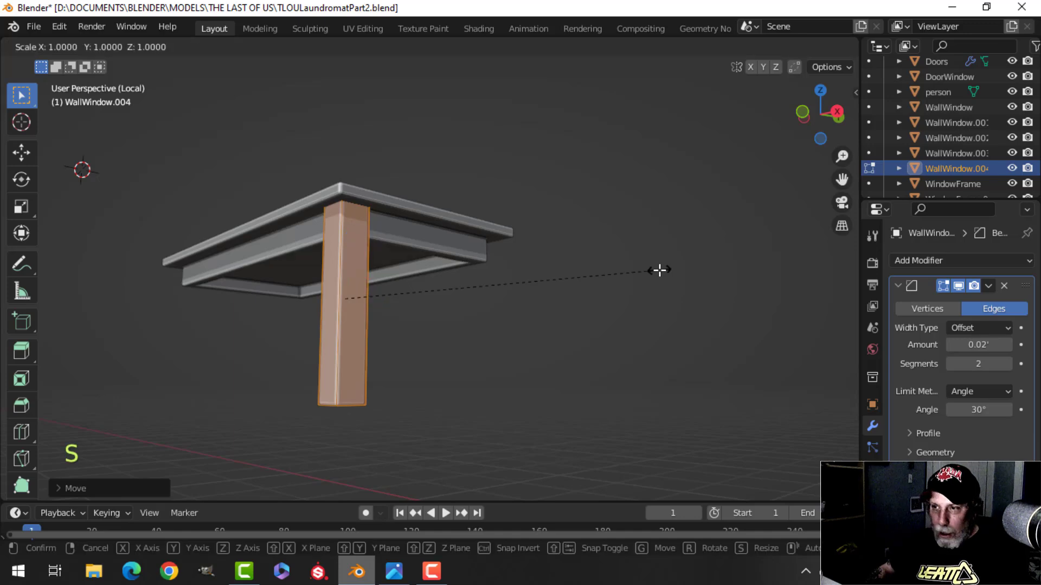
pyautogui.hotkey('shift', 'z')
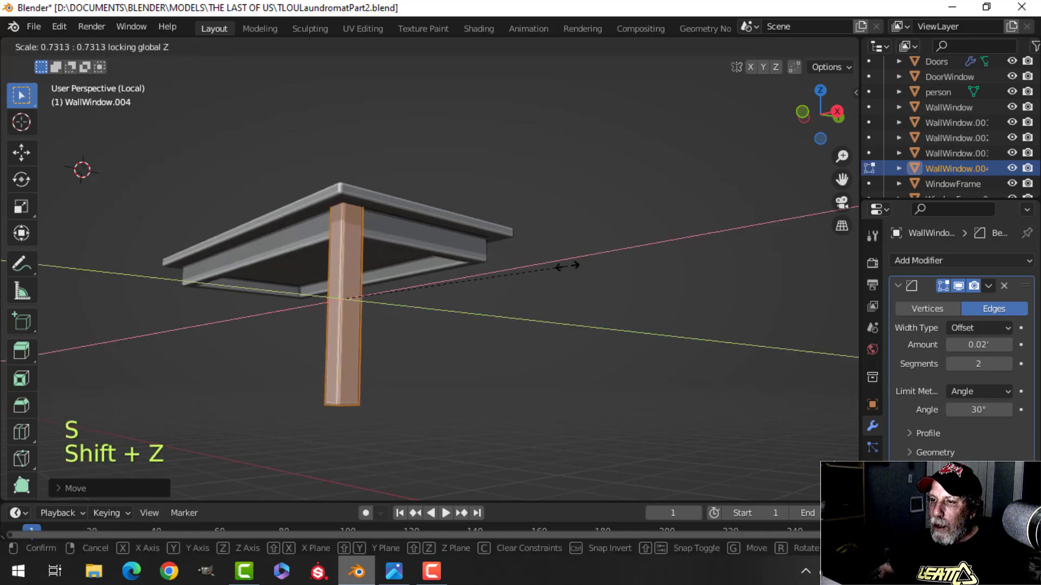
pyautogui.click(567, 266)
pyautogui.click(394, 575)
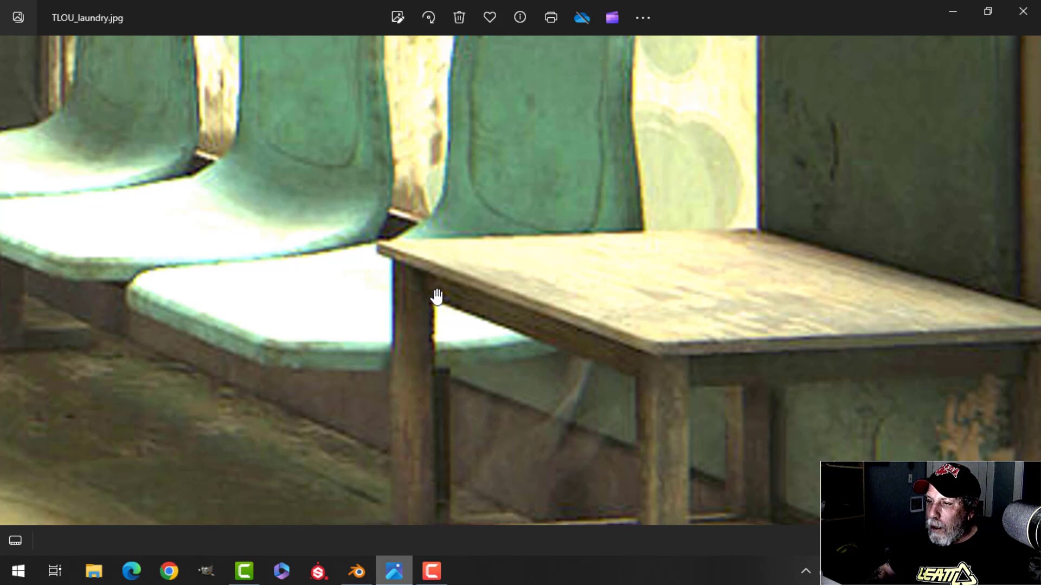
pyautogui.click(358, 575)
# - In wireframe top view, shift the thinned leg slightly outward so it overlaps the apron's corner
pyautogui.moveTo(343, 297)
pyautogui.mouseDown(button='middle')
pyautogui.moveTo(369, 244)
pyautogui.moveTo(536, 222)
pyautogui.moveTo(583, 244)
pyautogui.moveTo(587, 274)
pyautogui.moveTo(542, 269)
pyautogui.mouseUp(button='middle')
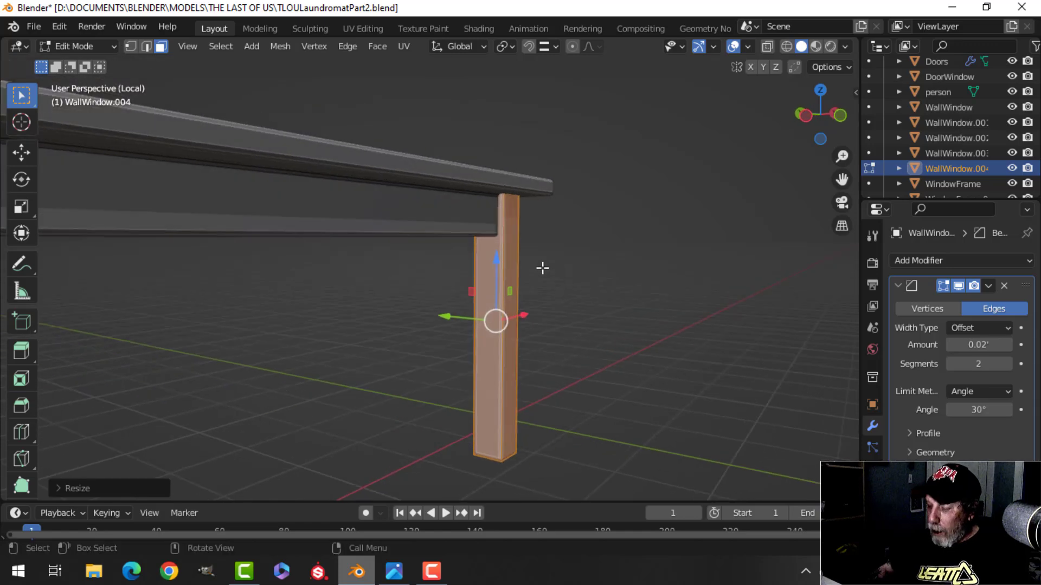
pyautogui.press('KP_7')
pyautogui.press('z')
pyautogui.click(497, 269)
pyautogui.scroll(2, 497, 269)
pyautogui.keyDown('shift'); pyautogui.moveTo(494, 306); pyautogui.dragTo(479, 194, button='middle'); pyautogui.keyUp('shift')
pyautogui.press('g')
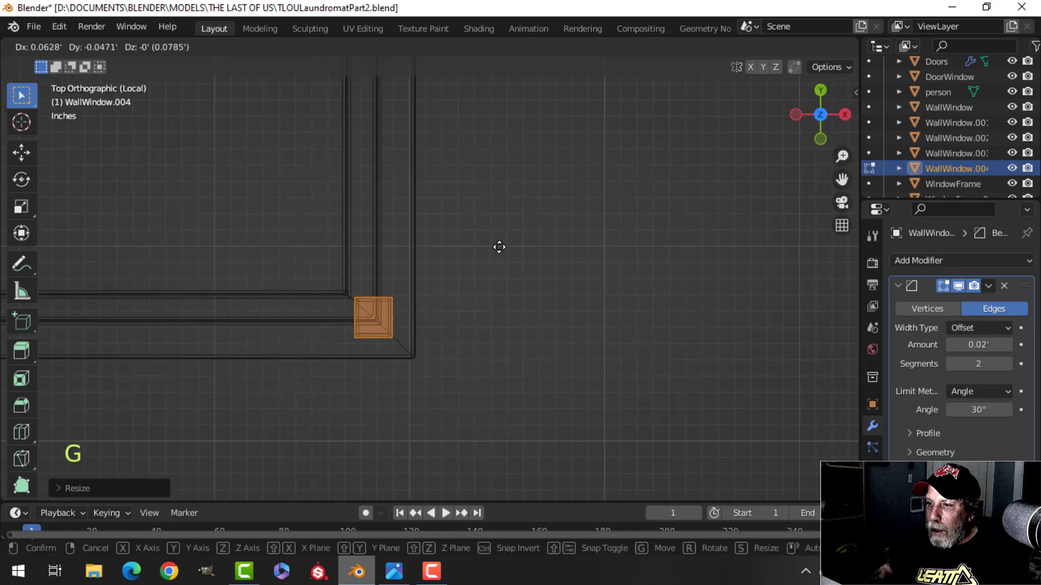
pyautogui.click(499, 247)
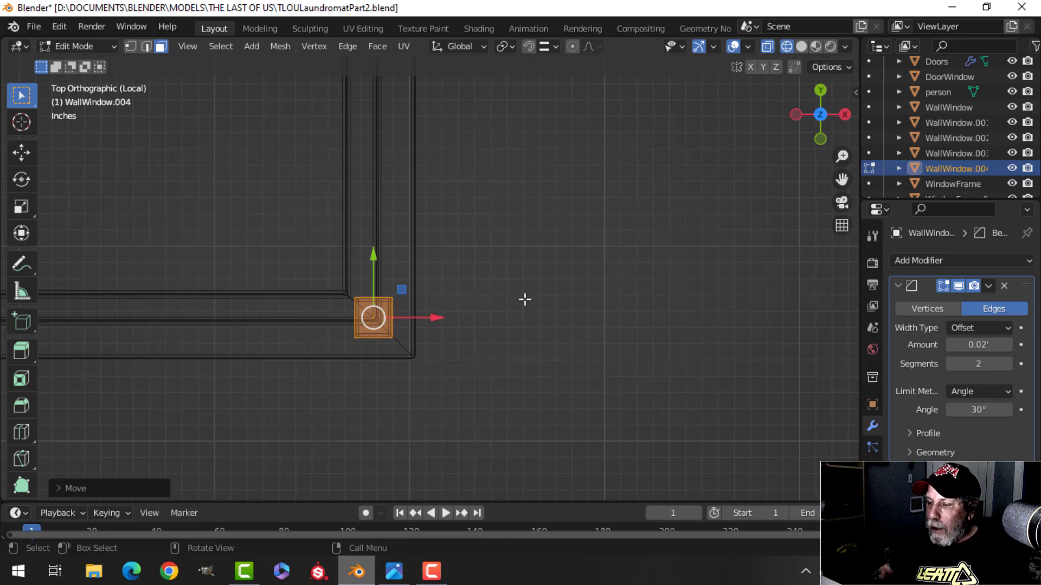
# - Return to solid shading, leave Edit Mode and inspect how the leg fits under the tabletop's corner
pyautogui.press('z')
pyautogui.click(638, 297)
pyautogui.moveTo(638, 297)
pyautogui.mouseDown(button='middle')
pyautogui.moveTo(441, 179)
pyautogui.moveTo(434, 214)
pyautogui.moveTo(445, 266)
pyautogui.moveTo(462, 221)
pyautogui.moveTo(436, 154)
pyautogui.mouseUp(button='middle')
pyautogui.press('Tab')
pyautogui.hotkey('alt', 'a')
pyautogui.scroll(2, 443, 224)
pyautogui.moveTo(437, 154); pyautogui.dragTo(444, 228, button='middle')
pyautogui.scroll(-4, 457, 252)
pyautogui.click(418, 233)
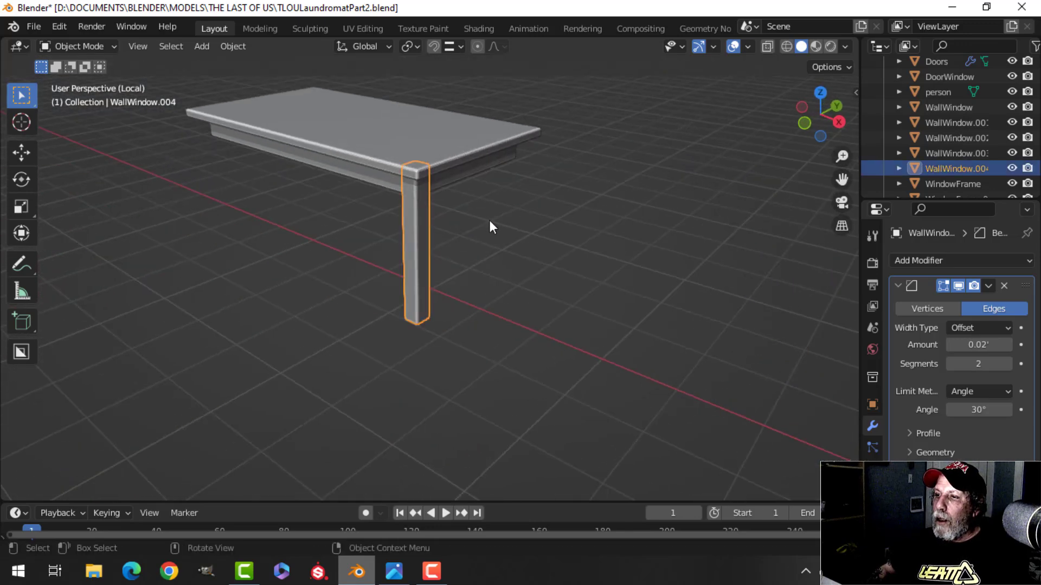
# - Snap the 3D cursor to the center of the tabletop and apron geometry
pyautogui.click(443, 140)
pyautogui.press('Tab')
pyautogui.press('a')
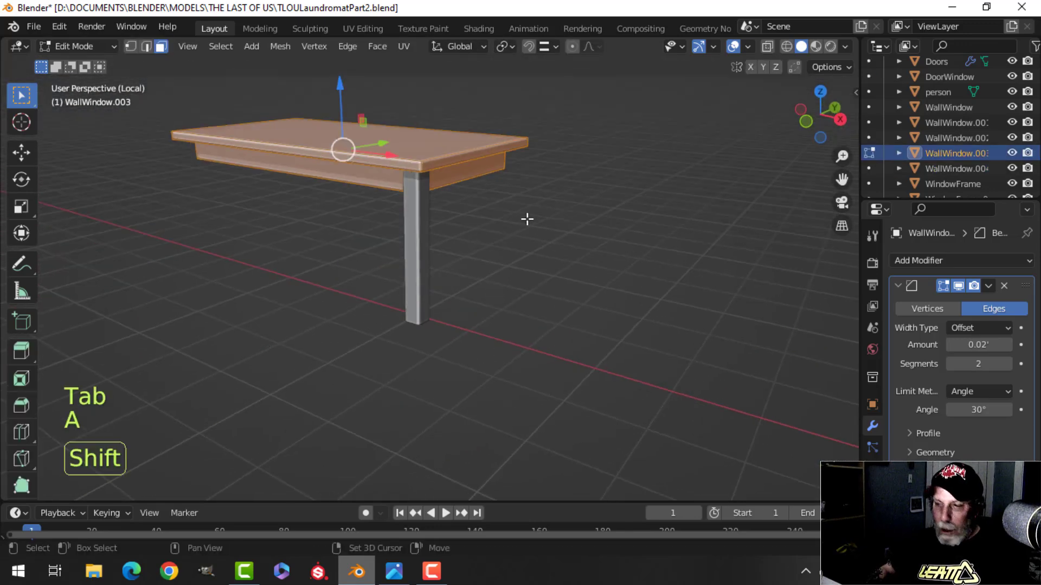
pyautogui.hotkey('shift', 's')
pyautogui.click(521, 301)
pyautogui.press('Tab')
# - Set the leg's origin to the 3D cursor at the table's center
pyautogui.click(421, 206)
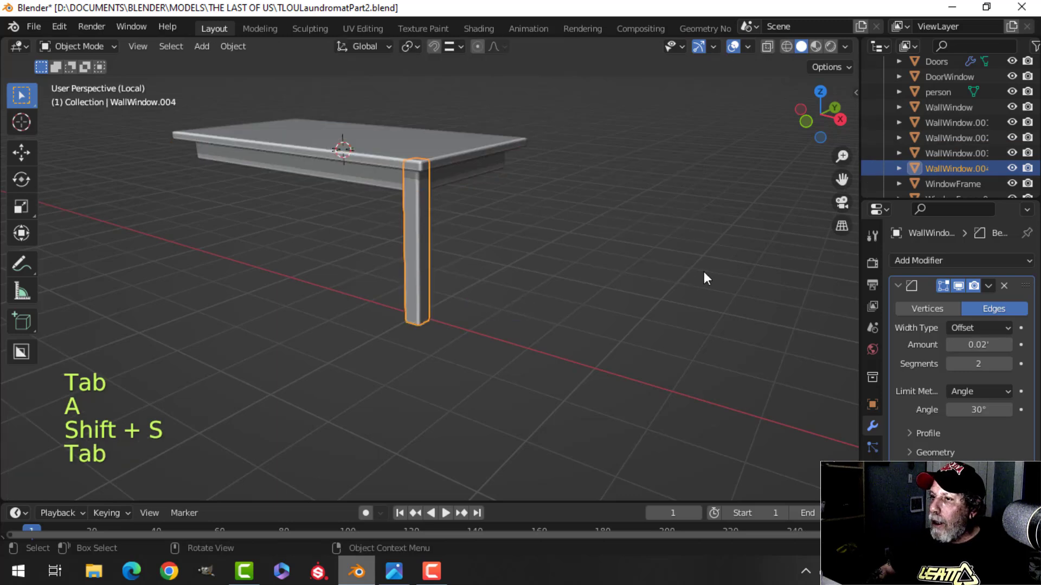
pyautogui.click(233, 46)
pyautogui.moveTo(336, 72)
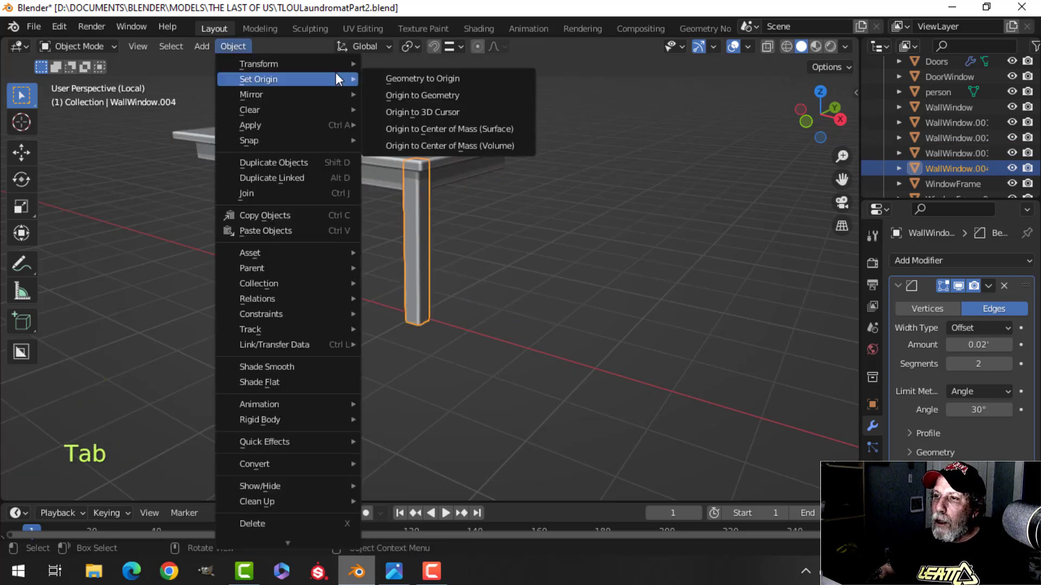
pyautogui.click(402, 110)
# - Add a Mirror modifier to the leg, mirroring it across X and Y to make four legs
pyautogui.click(935, 262)
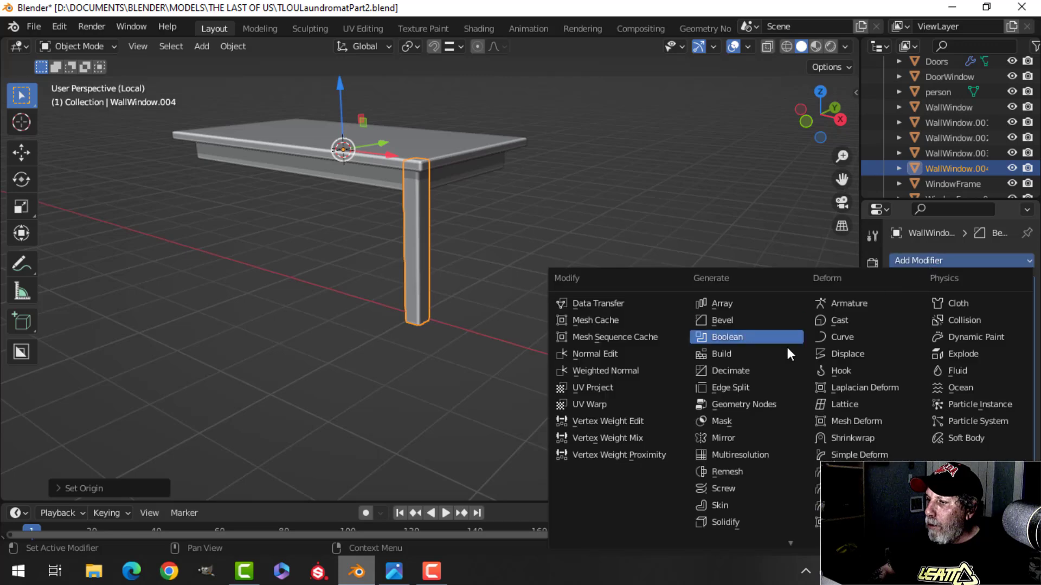
pyautogui.click(766, 438)
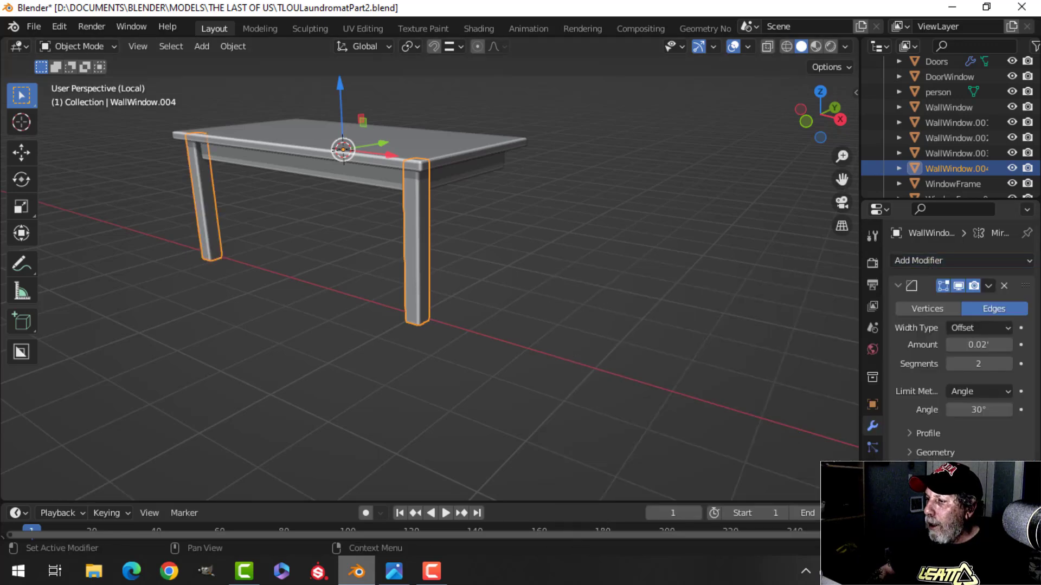
pyautogui.hotkey('alt', 'a')
pyautogui.moveTo(514, 271); pyautogui.dragTo(616, 260, button='middle')
pyautogui.scroll(-2, 466, 266)
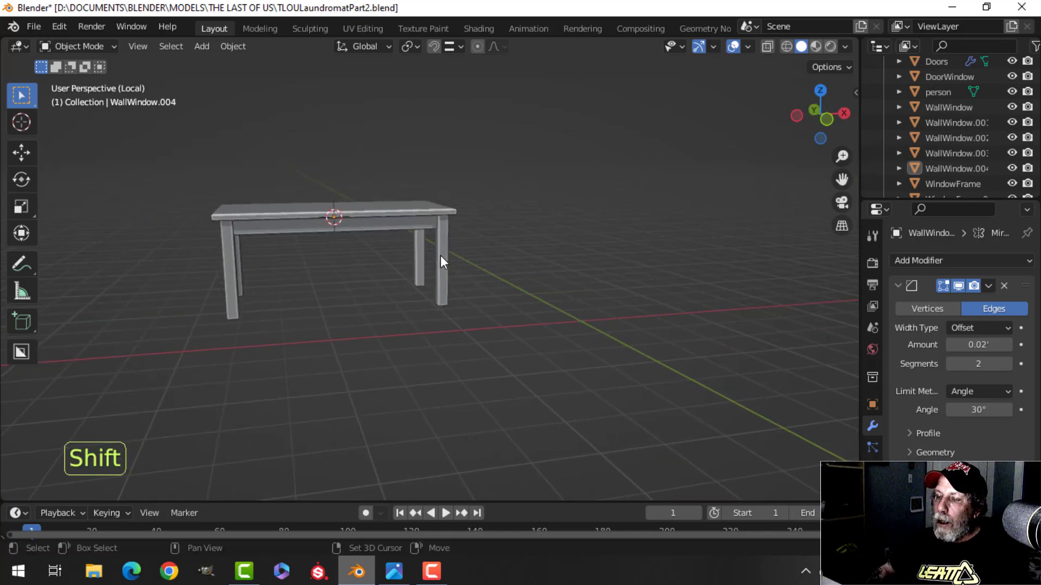
pyautogui.moveTo(440, 260); pyautogui.dragTo(399, 269, button='middle')
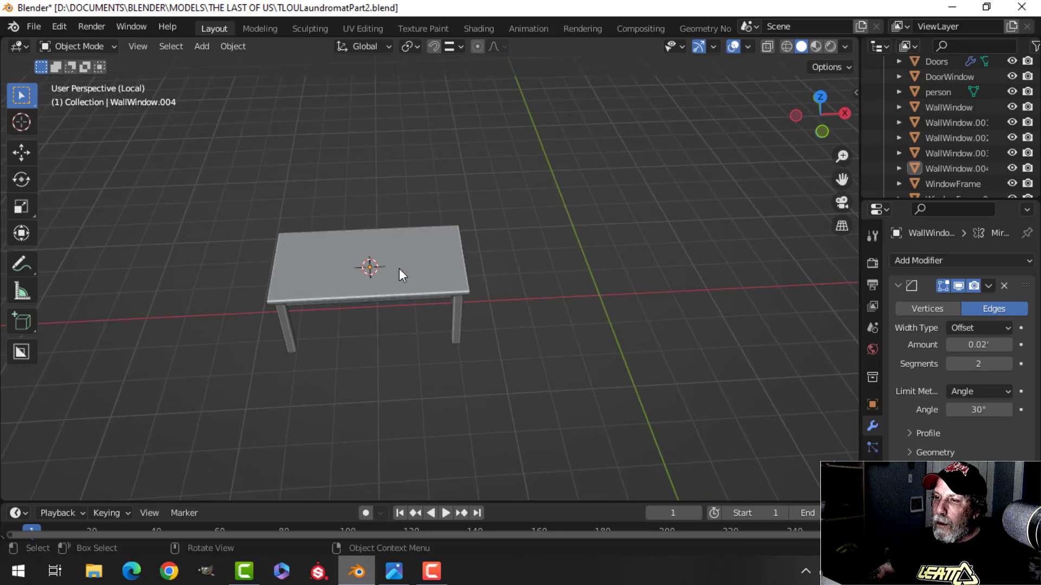
# - Narrow the tabletop and apron along X in top view until their ends sit just inside the legs
pyautogui.click(399, 269)
pyautogui.press('Tab')
pyautogui.press('a')
pyautogui.keyDown('shift'); pyautogui.moveTo(470, 348); pyautogui.dragTo(456, 362, button='middle'); pyautogui.keyUp('shift')
pyautogui.press('KP_7')
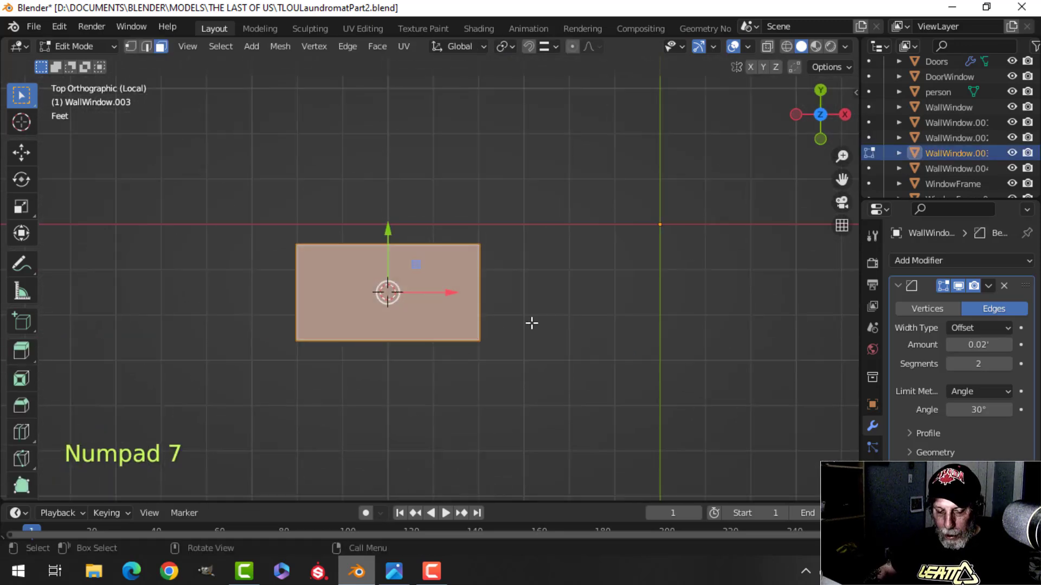
pyautogui.press('s')
pyautogui.press('x')
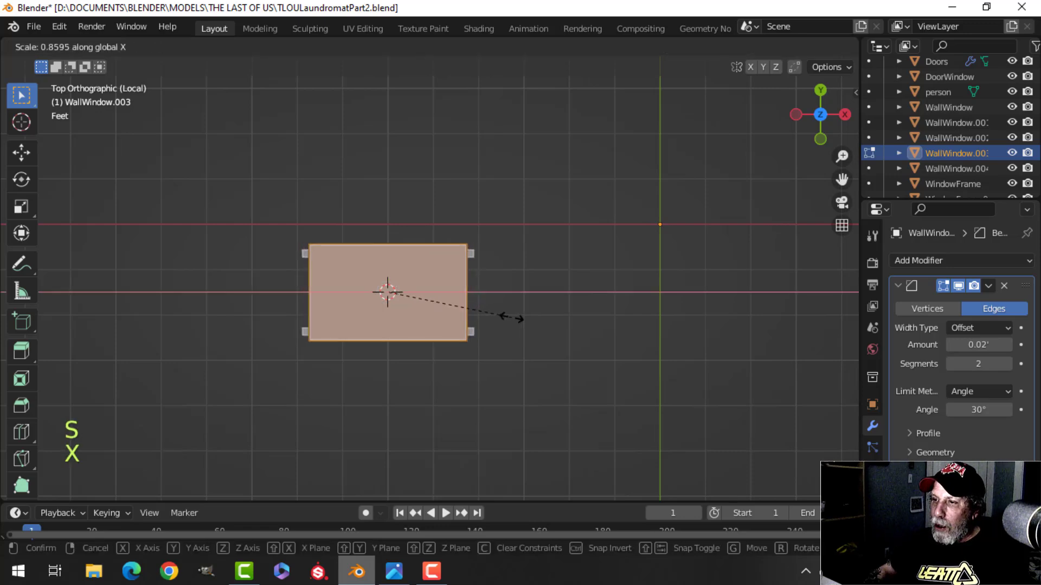
pyautogui.click(508, 318)
pyautogui.moveTo(508, 317); pyautogui.dragTo(495, 244, button='middle')
pyautogui.press('Tab')
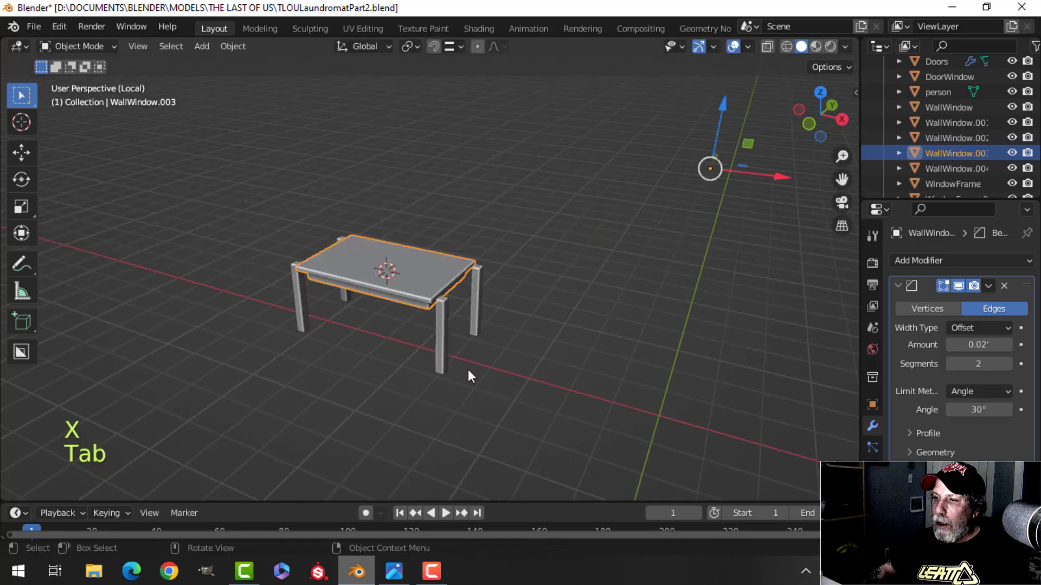
# - In wireframe top view, move the leg inward about 0.31' to the apron's corner, then restore solid shading
pyautogui.click(445, 330)
pyautogui.press('Tab')
pyautogui.press('a')
pyautogui.press('KP_7')
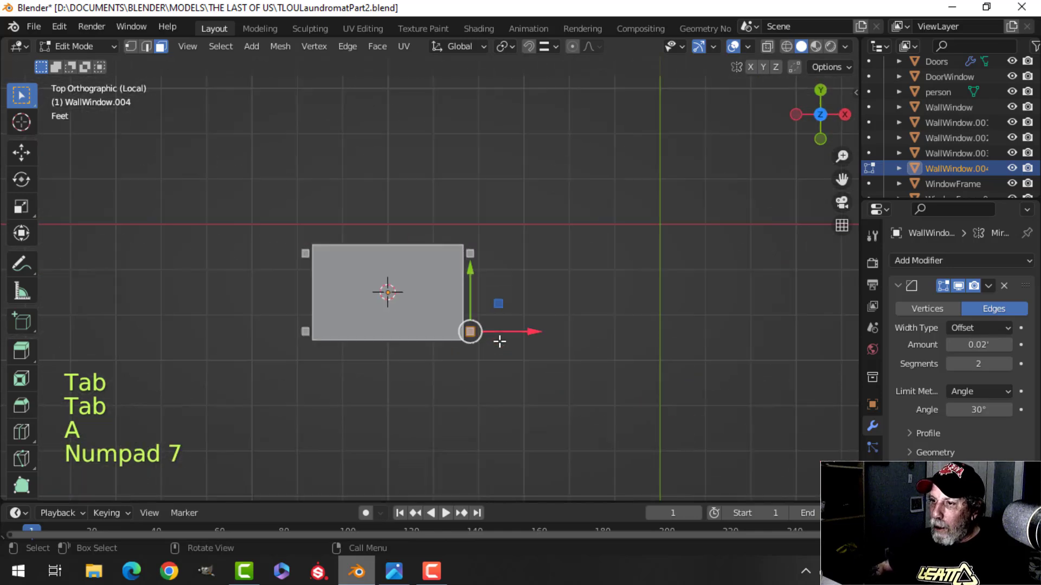
pyautogui.press('z')
pyautogui.click(438, 340)
pyautogui.scroll(2, 618, 365)
pyautogui.keyDown('shift'); pyautogui.moveTo(619, 365); pyautogui.dragTo(522, 290, button='middle'); pyautogui.keyUp('shift')
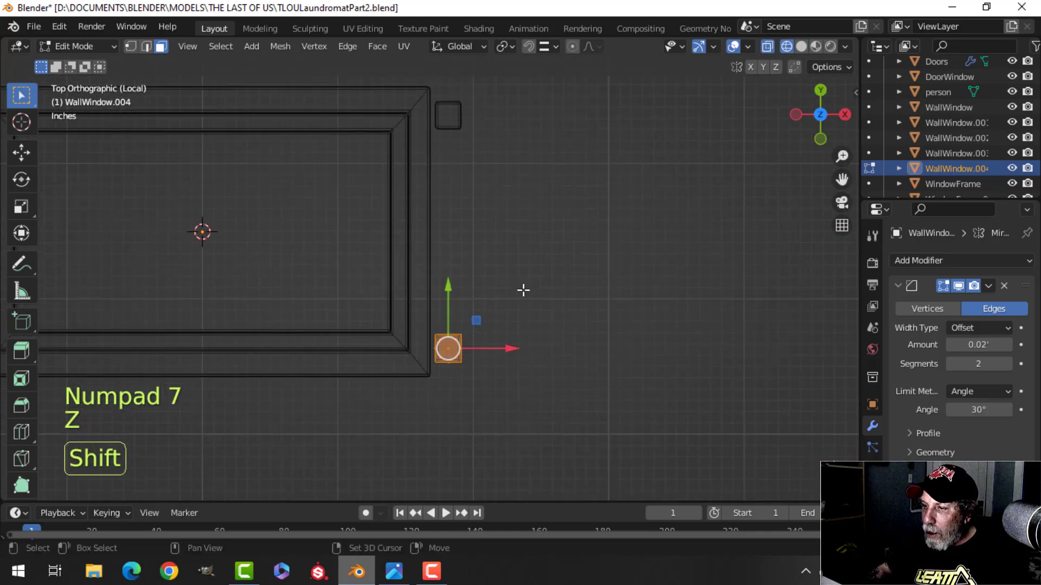
pyautogui.press('g')
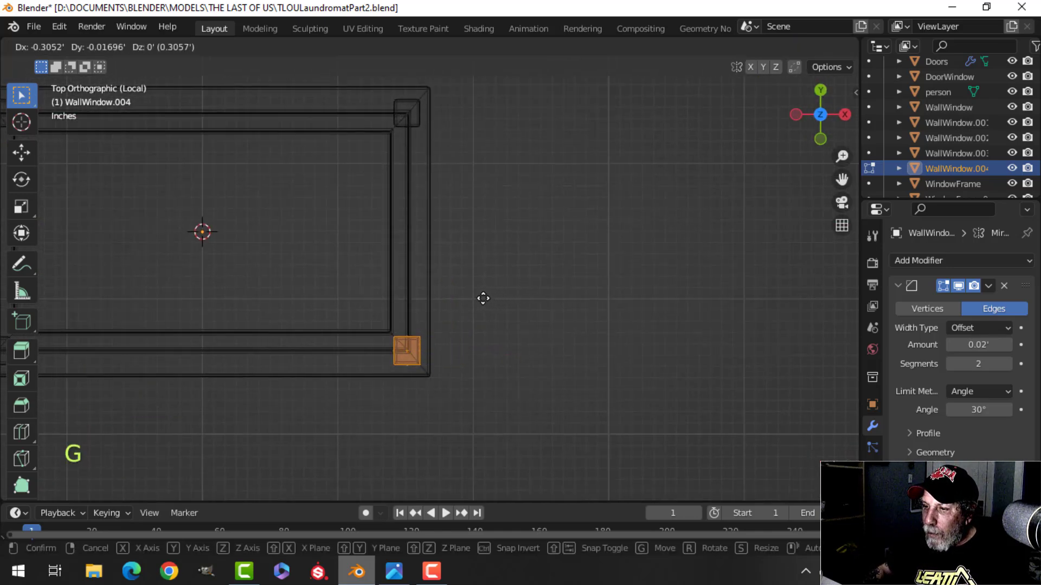
pyautogui.click(483, 298)
pyautogui.press('z')
pyautogui.click(620, 297)
# - Exit local view and compare the table in the room with the one in the reference image
pyautogui.moveTo(497, 328); pyautogui.dragTo(449, 244, button='middle')
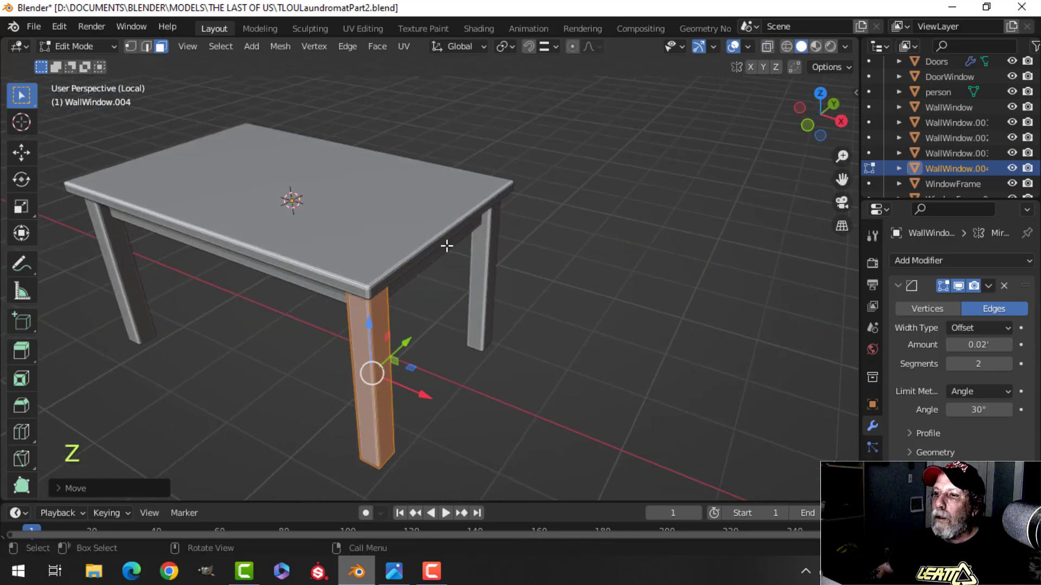
pyautogui.press('Tab')
pyautogui.scroll(-2, 388, 315)
pyautogui.hotkey('alt', 'a')
pyautogui.press('KP_Divide')
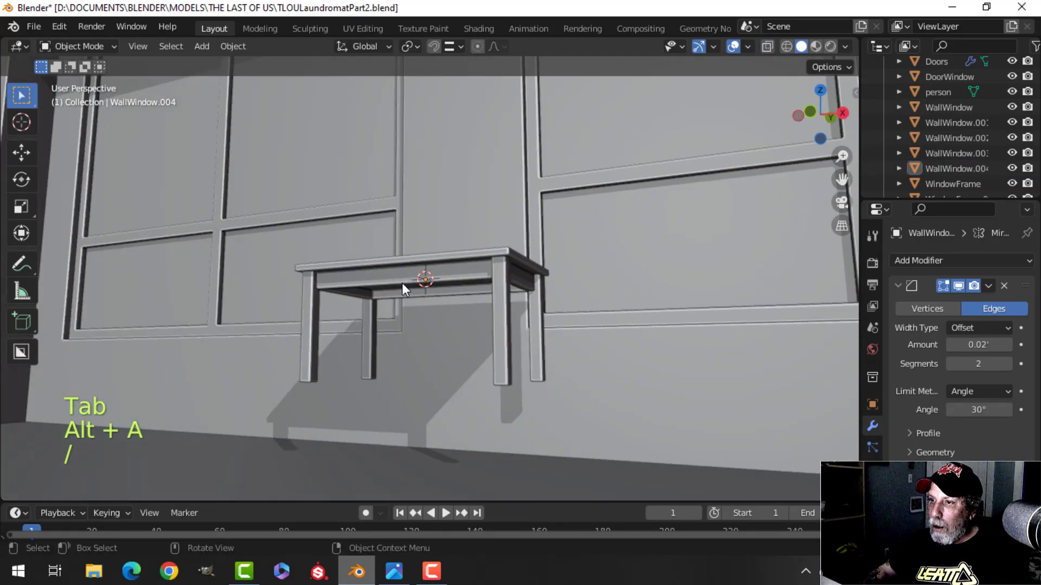
pyautogui.moveTo(395, 340); pyautogui.dragTo(469, 287, button='middle')
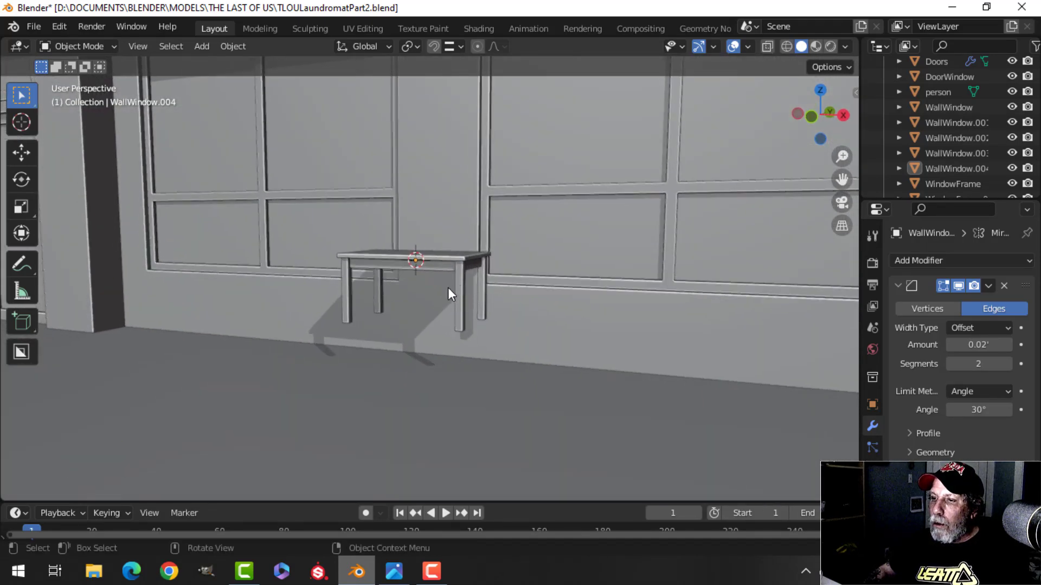
pyautogui.click(394, 571)
pyautogui.scroll(-5, 547, 412)
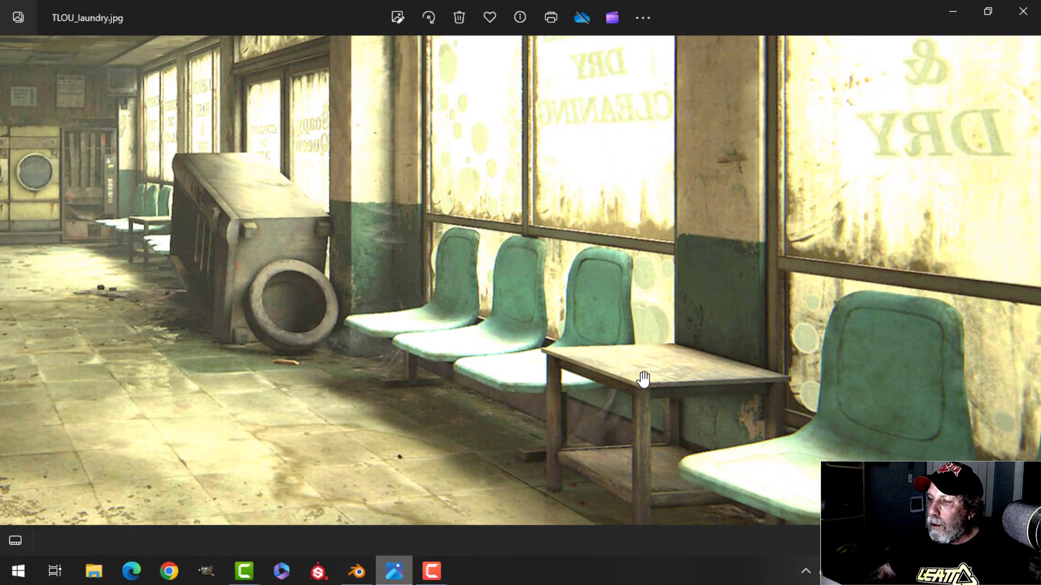
pyautogui.click(358, 572)
# - Narrow the tabletop and apron slightly further along X
pyautogui.moveTo(412, 395); pyautogui.dragTo(454, 382, button='middle')
pyautogui.press('Tab')
pyautogui.press('a')
pyautogui.press('s')
pyautogui.press('x')
pyautogui.click(548, 367)
pyautogui.press('Tab')
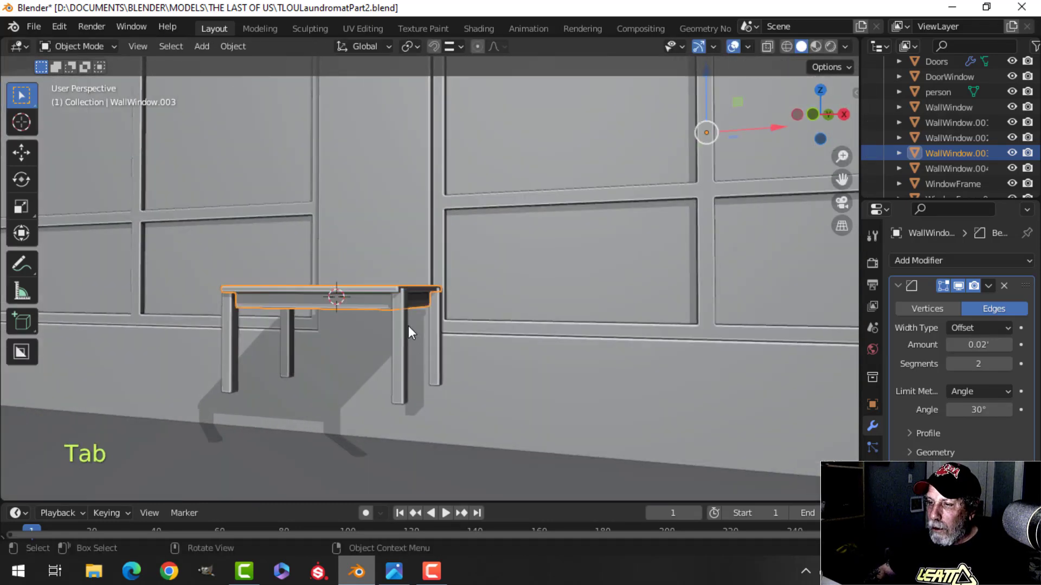
# - Select the leg's lower end in wireframe, set snapping to Face, and lower the end along Z to the floor in solid shading
pyautogui.click(399, 327)
pyautogui.keyDown('shift'); pyautogui.moveTo(399, 326); pyautogui.dragTo(419, 310, button='middle'); pyautogui.keyUp('shift')
pyautogui.scroll(-3, 420, 341)
pyautogui.press('Tab')
pyautogui.scroll(3, 418, 309)
pyautogui.hotkey('alt', 'a')
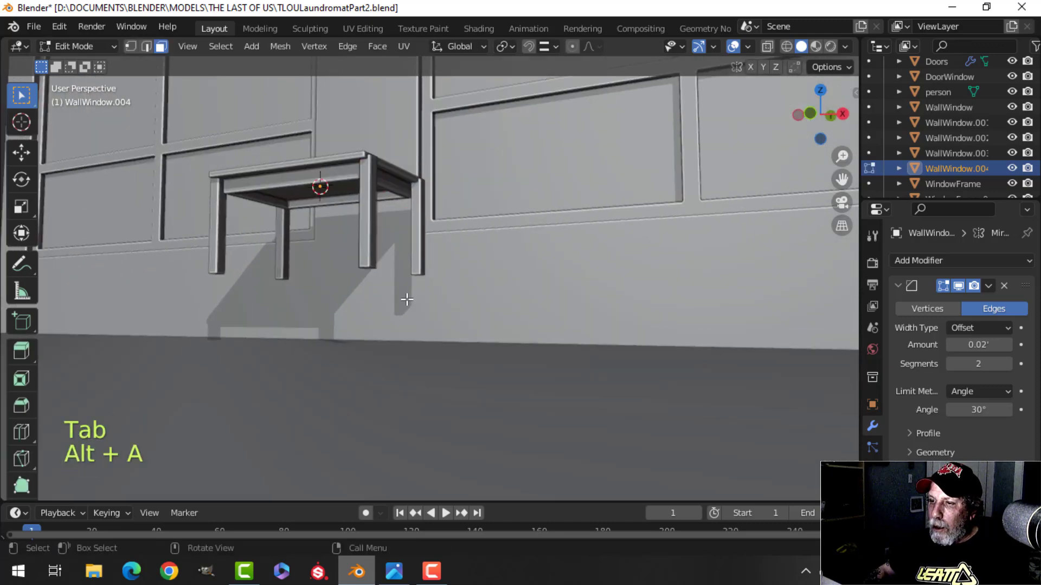
pyautogui.press('z')
pyautogui.click(337, 301)
pyautogui.press('b')
pyautogui.moveTo(346, 239); pyautogui.dragTo(412, 314)
pyautogui.scroll(-2, 412, 313)
pyautogui.keyDown('shift'); pyautogui.moveTo(412, 311); pyautogui.dragTo(439, 371, button='middle'); pyautogui.keyUp('shift')
pyautogui.scroll(-1, 425, 329)
pyautogui.press('z')
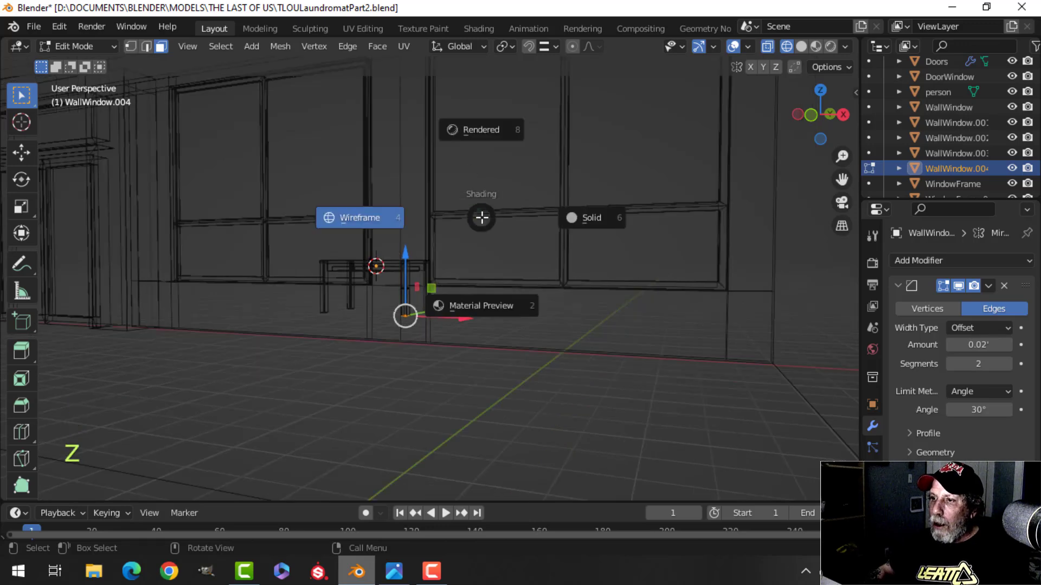
pyautogui.click(568, 219)
pyautogui.click(546, 49)
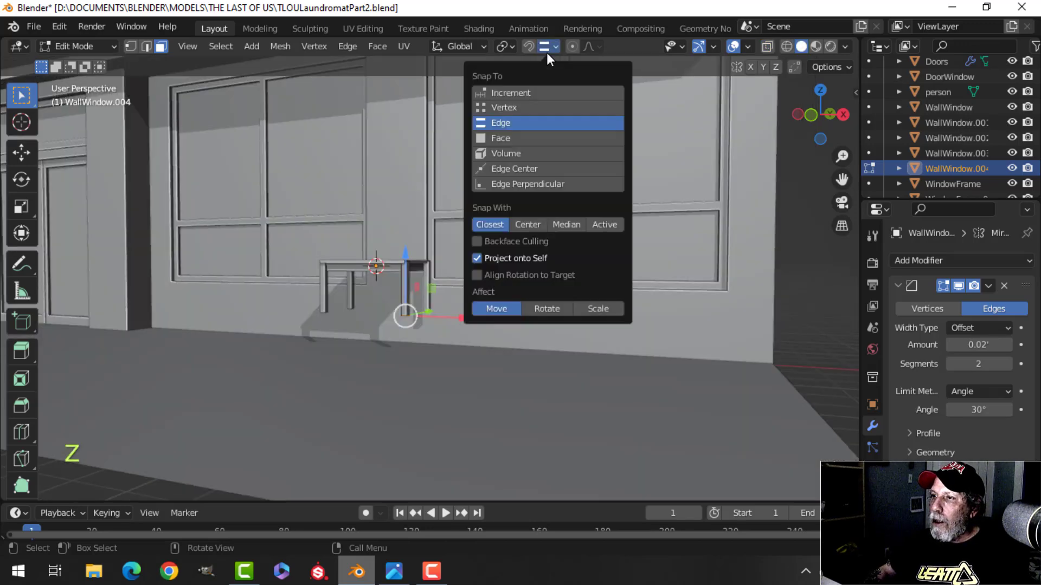
pyautogui.click(510, 141)
pyautogui.moveTo(437, 367); pyautogui.dragTo(432, 383, button='middle')
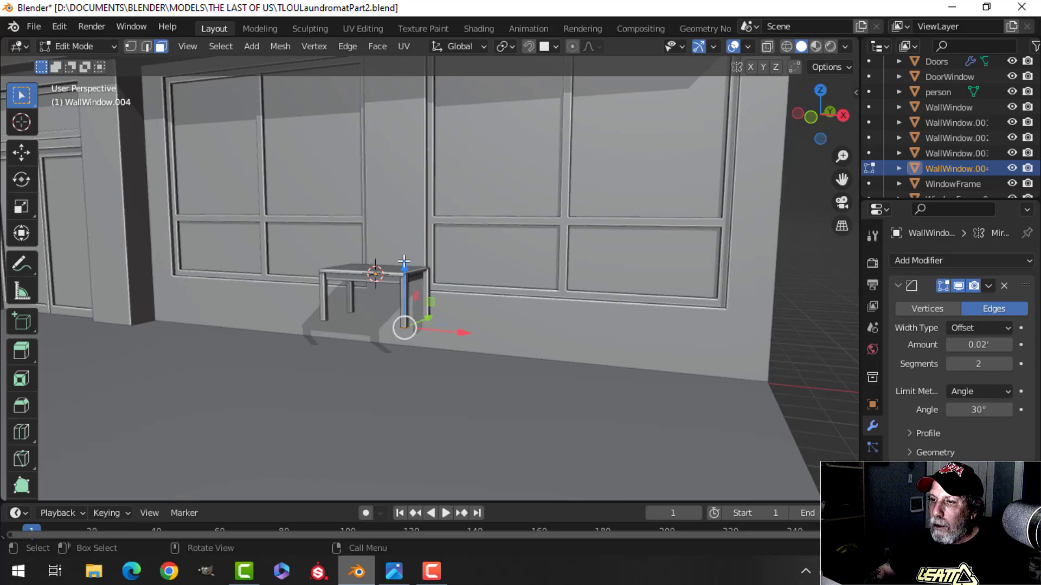
pyautogui.keyDown('ctrl'); pyautogui.moveTo(404, 261); pyautogui.dragTo(415, 378); pyautogui.keyUp('ctrl')
pyautogui.scroll(3, 415, 379)
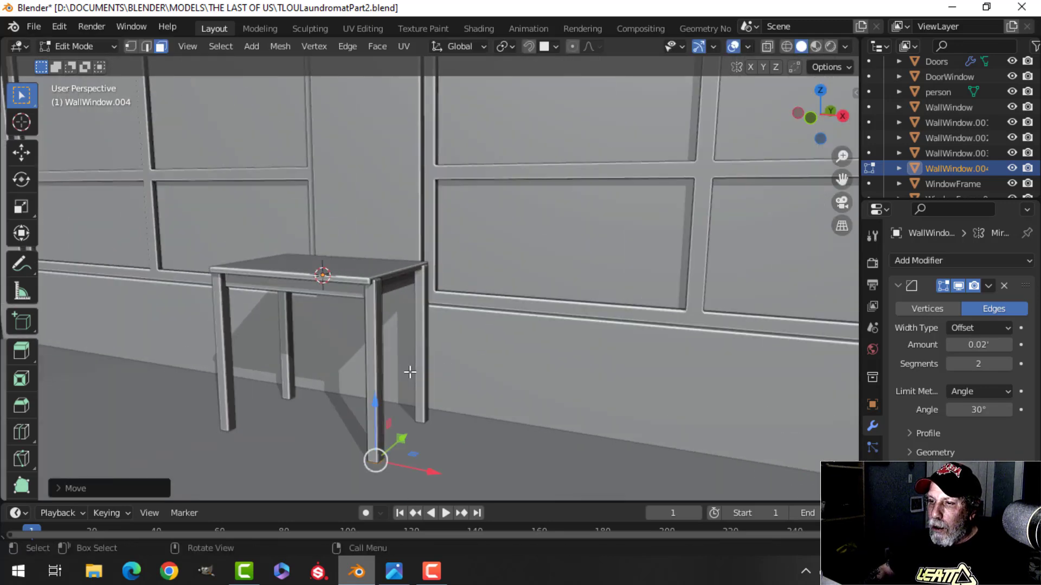
# - In wireframe top view, move the whole leg inward about 0.12' onto the apron's corner, then restore solid shading
pyautogui.keyDown('shift'); pyautogui.moveTo(409, 372); pyautogui.dragTo(418, 344, button='middle'); pyautogui.keyUp('shift')
pyautogui.press('a')
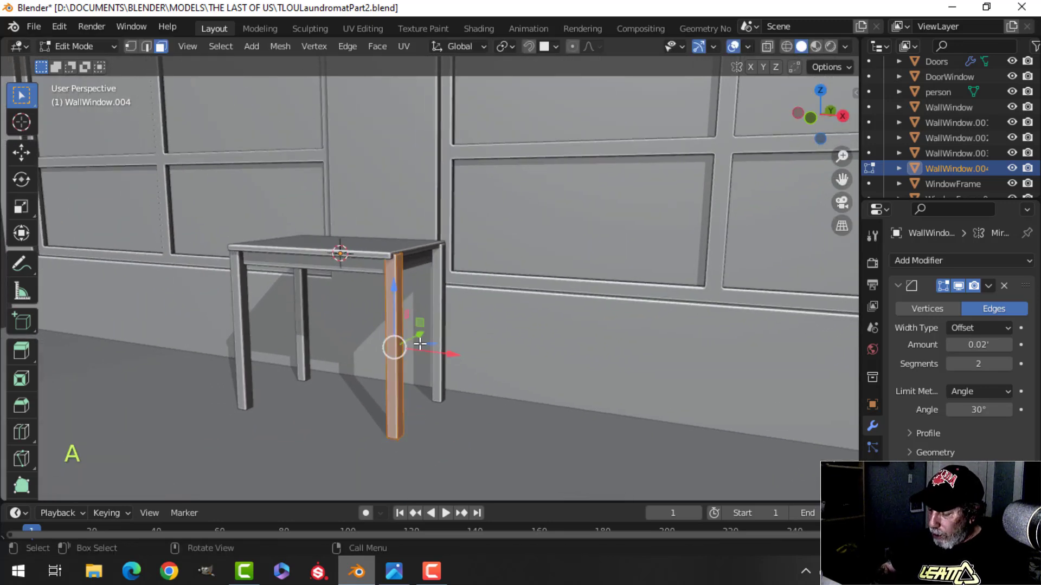
pyautogui.press('KP_7')
pyautogui.press('z')
pyautogui.click(329, 346)
pyautogui.scroll(3, 497, 402)
pyautogui.keyDown('shift'); pyautogui.moveTo(526, 405); pyautogui.dragTo(381, 139, button='middle'); pyautogui.keyUp('shift')
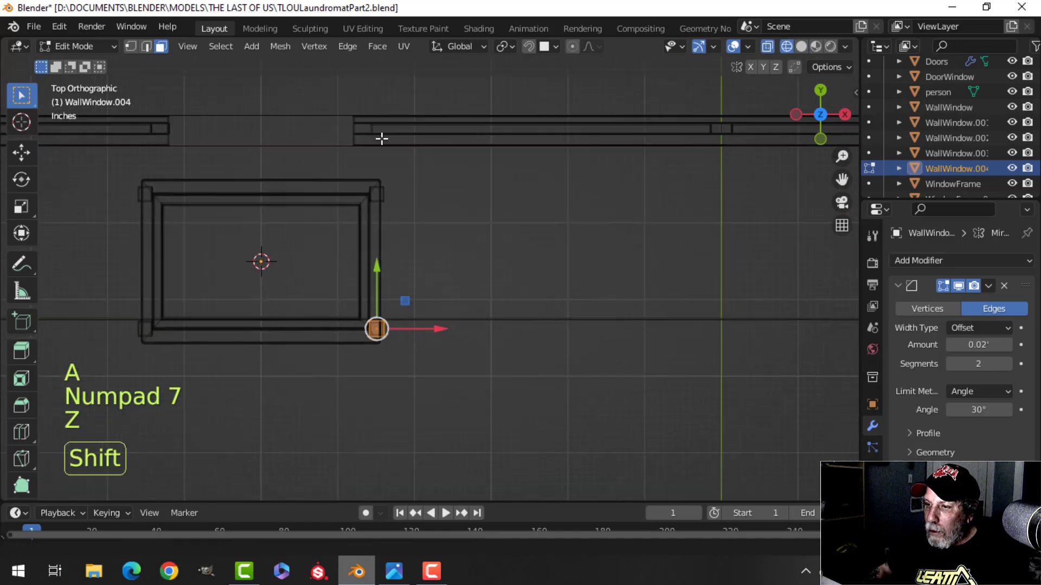
pyautogui.scroll(3, 418, 300)
pyautogui.press('g')
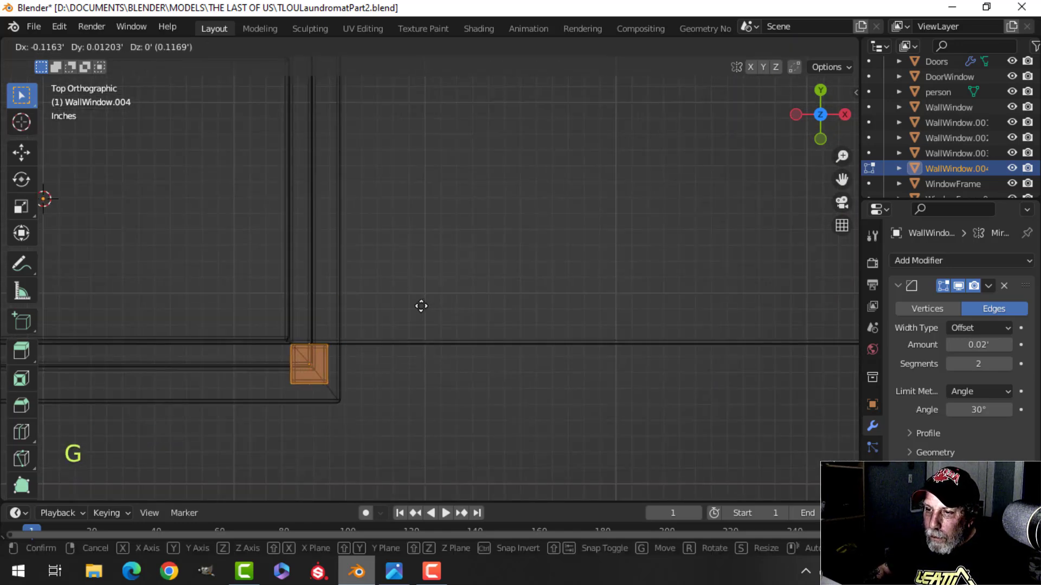
pyautogui.click(421, 308)
pyautogui.press('z')
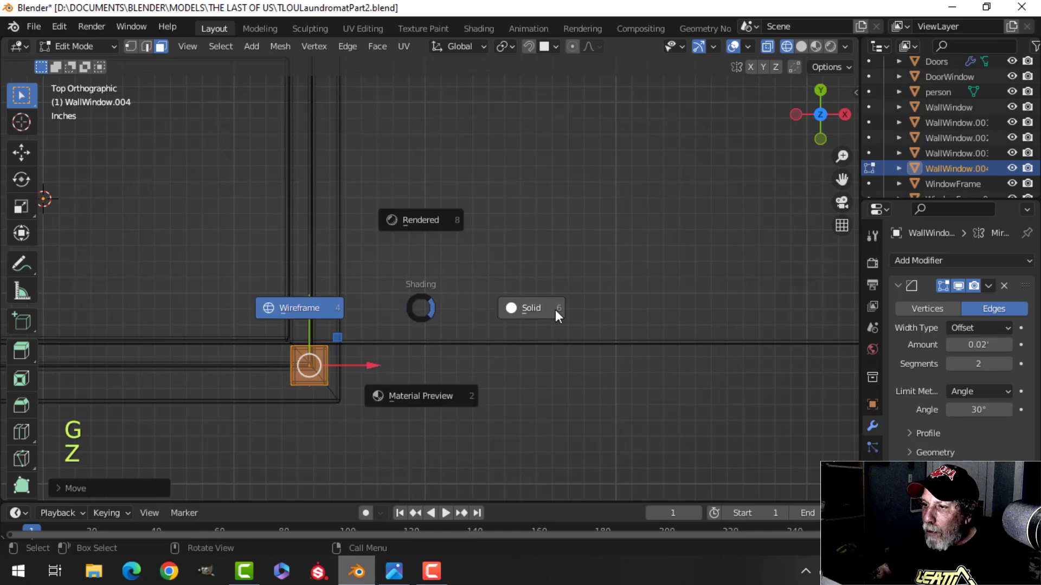
pyautogui.click(555, 310)
# - Leave Edit Mode and compare the lengthened table with the reference image
pyautogui.moveTo(555, 310); pyautogui.dragTo(376, 233, button='middle')
pyautogui.press('Tab')
pyautogui.scroll(-3, 355, 282)
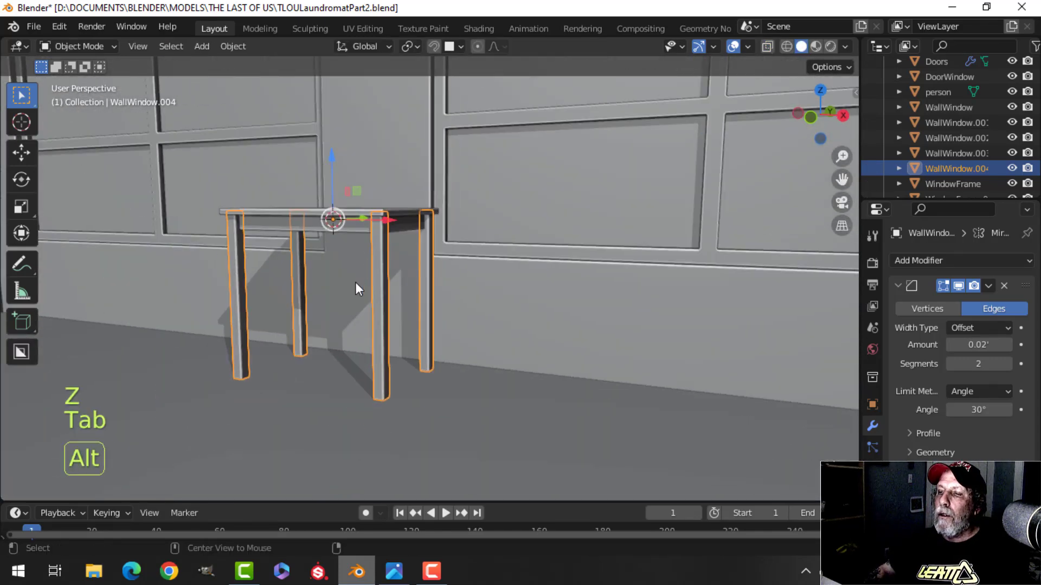
pyautogui.hotkey('alt', 'a')
pyautogui.keyDown('shift'); pyautogui.moveTo(356, 282); pyautogui.dragTo(356, 469, button='middle'); pyautogui.keyUp('shift')
pyautogui.click(390, 572)
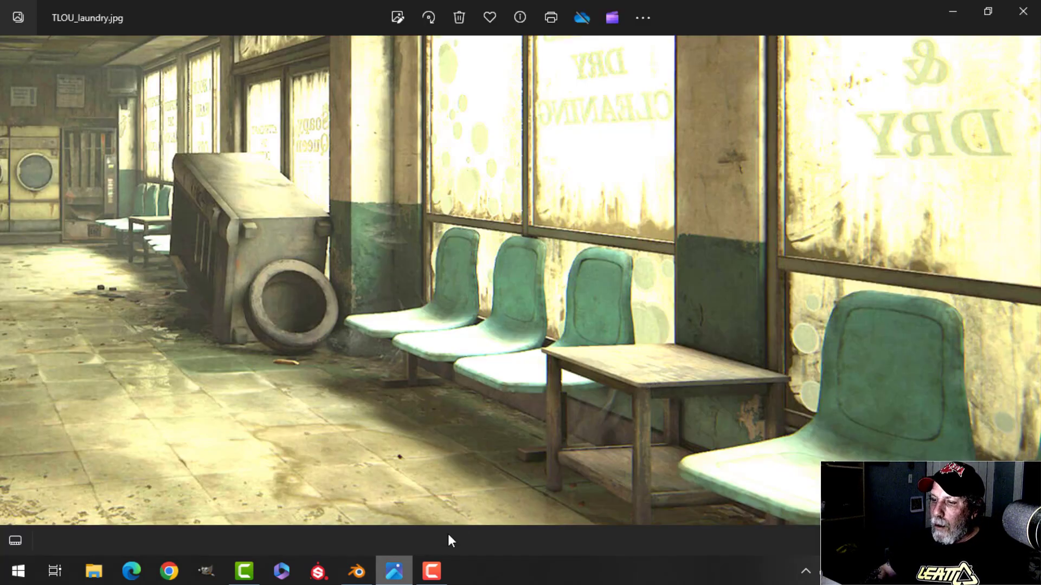
pyautogui.click(357, 573)
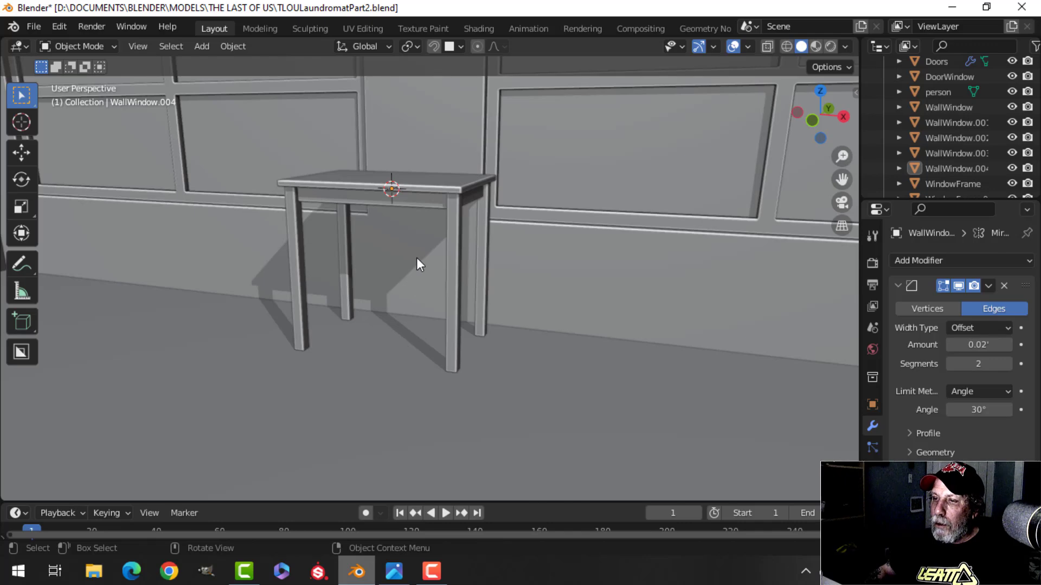
# - Duplicate the tabletop's upper face and lower the copy along Z to shelf height between the legs
pyautogui.moveTo(417, 258); pyautogui.dragTo(409, 267, button='middle')
pyautogui.click(417, 173)
pyautogui.keyDown('shift'); pyautogui.moveTo(416, 173); pyautogui.dragTo(430, 255, button='middle'); pyautogui.keyUp('shift')
pyautogui.press('Tab')
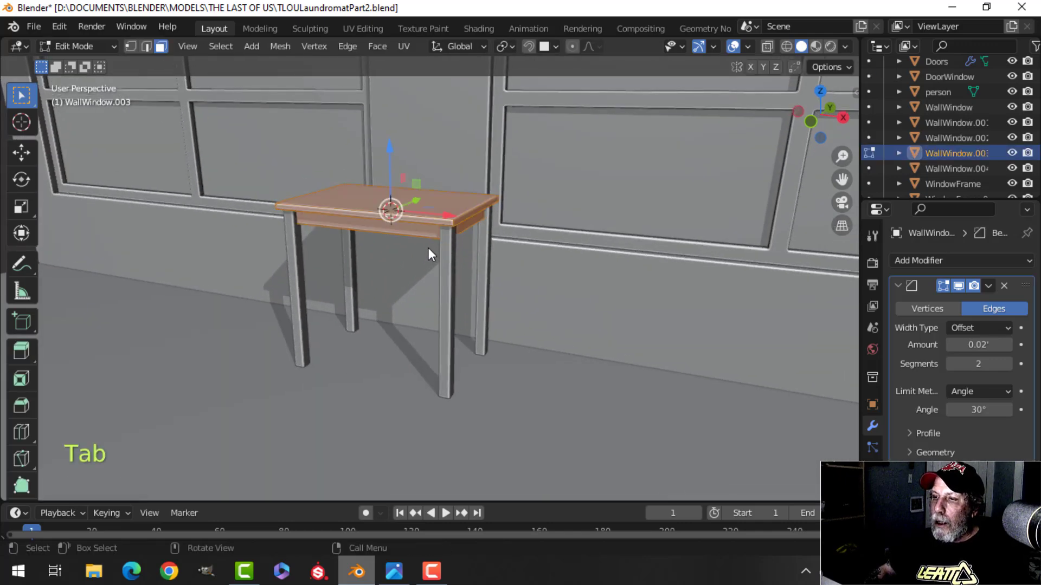
pyautogui.hotkey('alt', 'a')
pyautogui.press('3')
pyautogui.click(408, 196)
pyautogui.keyDown('shift'); pyautogui.moveTo(407, 197); pyautogui.dragTo(430, 198, button='middle'); pyautogui.keyUp('shift')
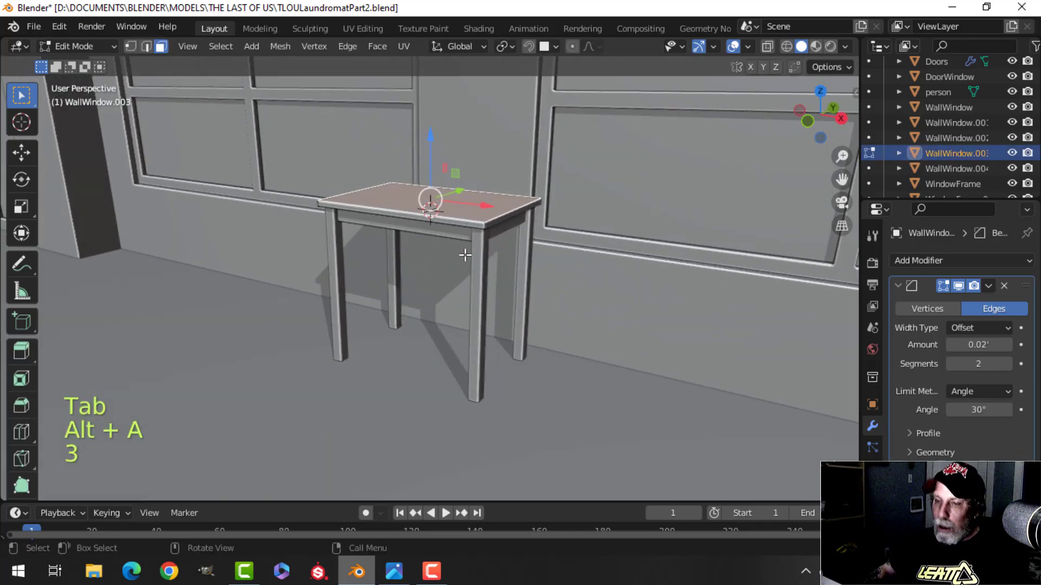
pyautogui.hotkey('shift', 'd')
pyautogui.moveTo(430, 145); pyautogui.dragTo(432, 241)
# - Scale the duplicated shelf face to about 0.88 so it fits between the legs
pyautogui.moveTo(510, 275); pyautogui.dragTo(561, 310, button='middle')
pyautogui.press('s')
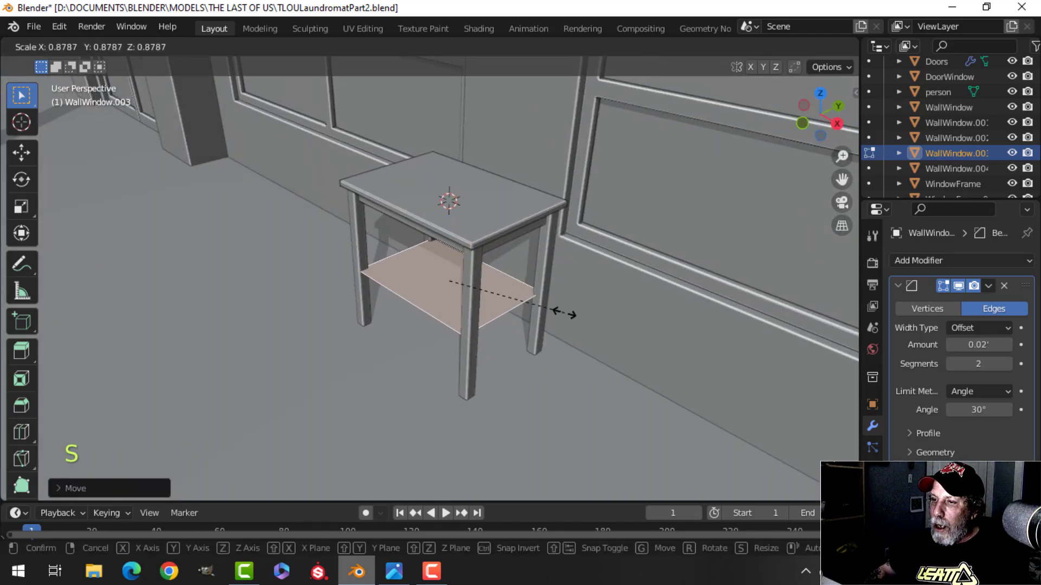
pyautogui.click(562, 312)
# - Extrude the shelf face about 0.15' downward to give the shelf thickness
pyautogui.moveTo(509, 324); pyautogui.dragTo(574, 291, button='middle')
pyautogui.scroll(2, 511, 320)
pyautogui.keyDown('shift'); pyautogui.moveTo(477, 358); pyautogui.dragTo(477, 298, button='middle'); pyautogui.keyUp('shift')
pyautogui.press('e')
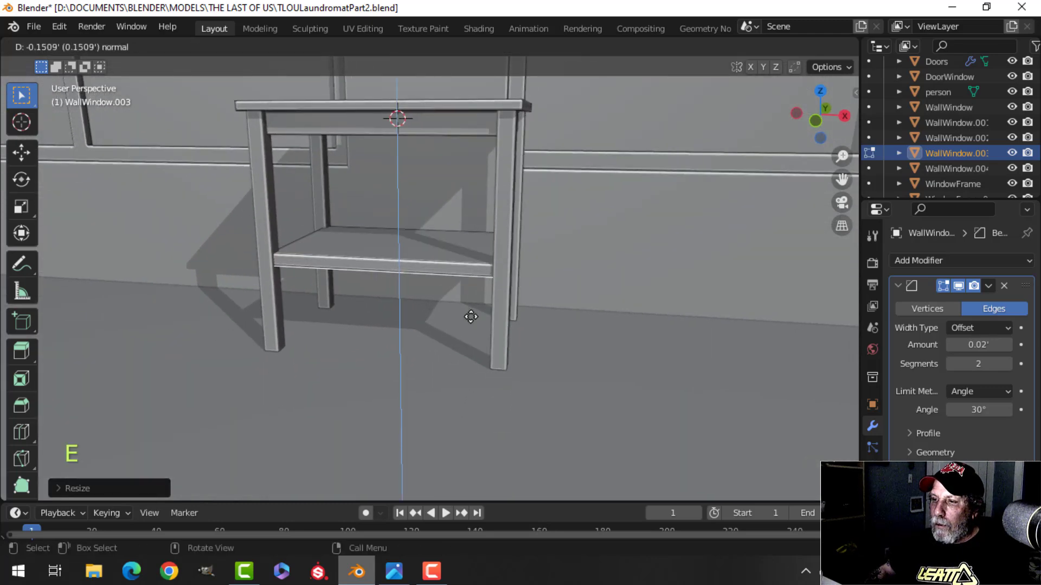
pyautogui.click(470, 316)
# - Check the shelf height in the reference image, then lower the whole shelf about 0.36' along Z
pyautogui.click(394, 579)
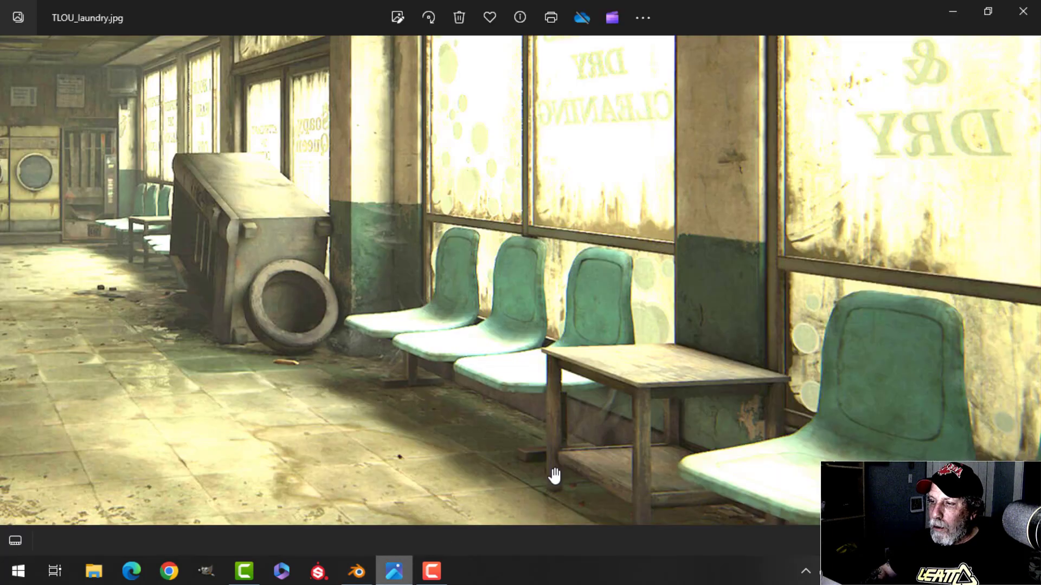
pyautogui.click(357, 571)
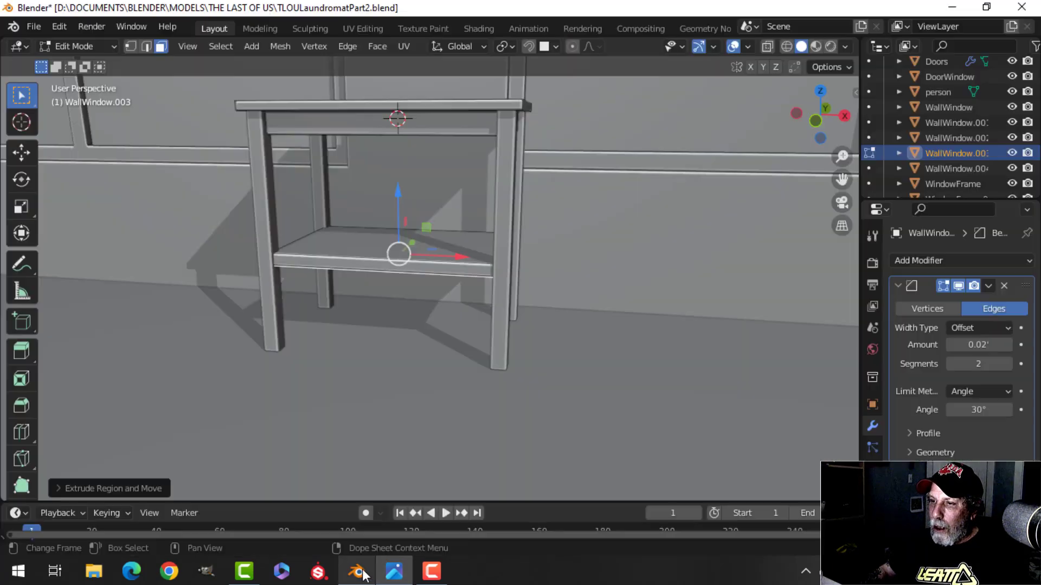
pyautogui.hotkey('ctrl', 'l')
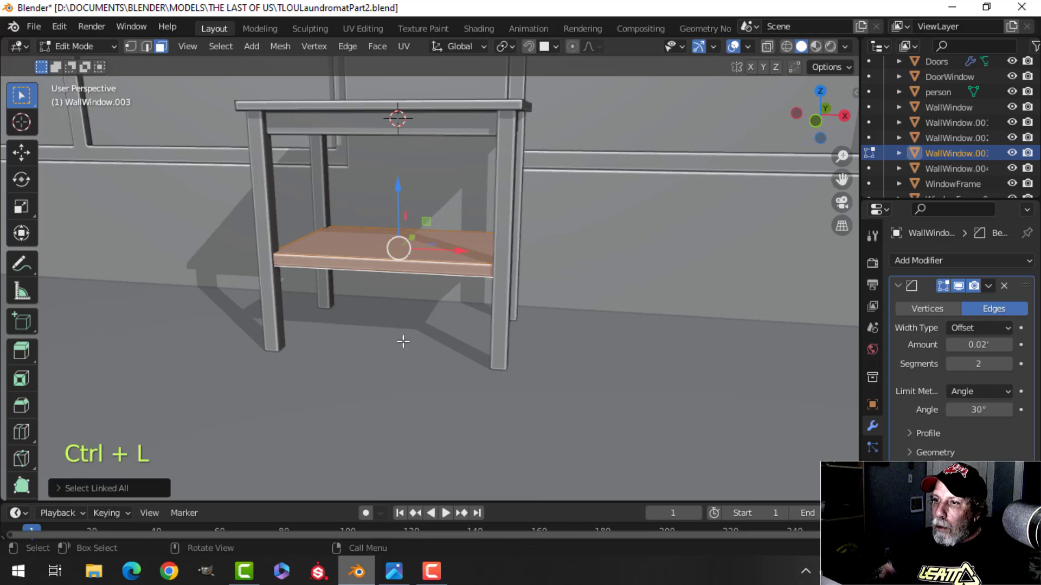
pyautogui.press('g')
pyautogui.press('z')
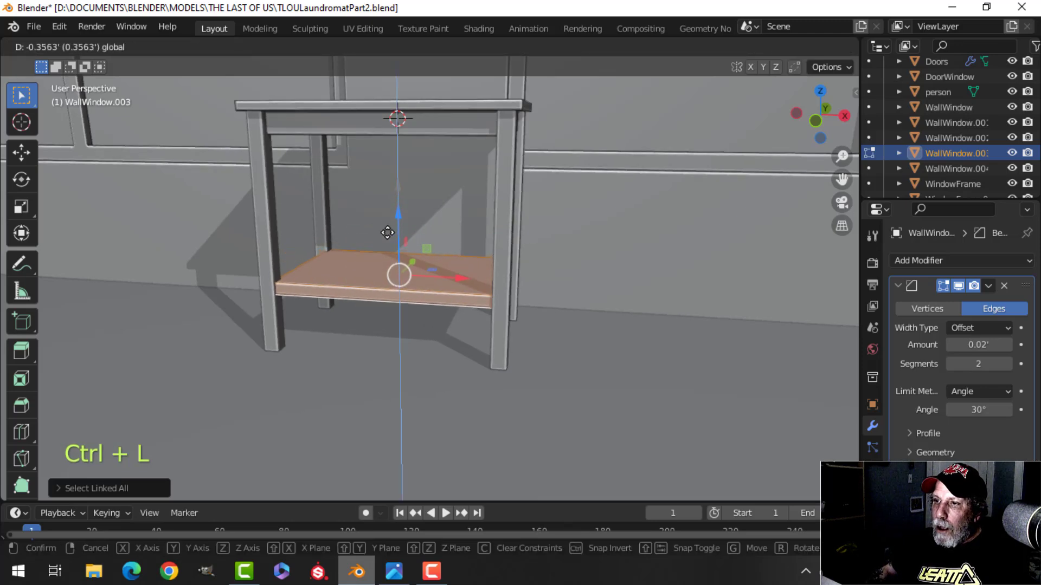
pyautogui.click(387, 232)
# - Inset the shelf's upper and lower faces by about 0.10'
pyautogui.moveTo(387, 232); pyautogui.dragTo(410, 253, button='middle')
pyautogui.hotkey('alt', 'a')
pyautogui.scroll(2, 387, 305)
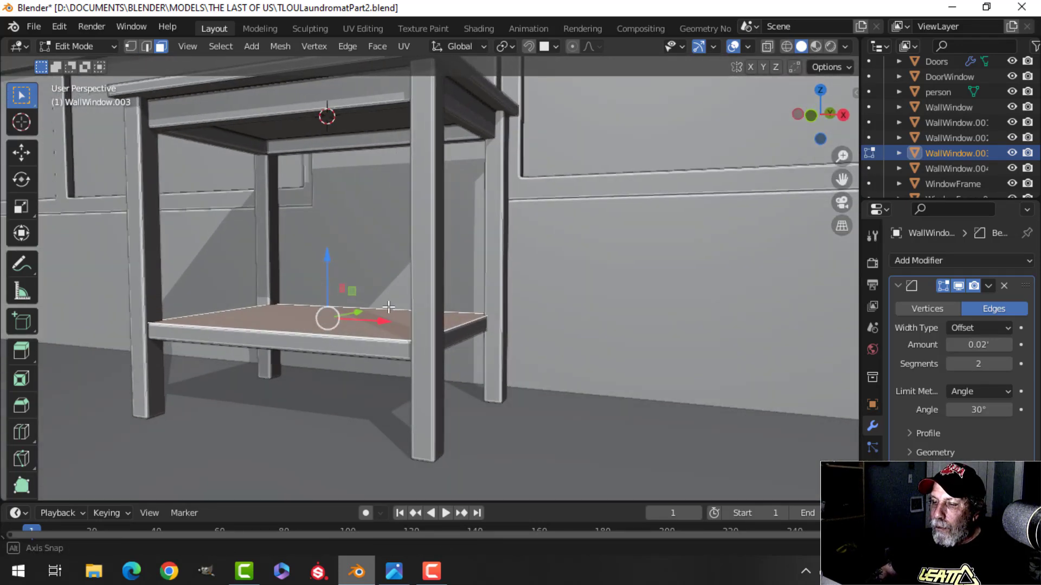
pyautogui.moveTo(388, 307); pyautogui.dragTo(291, 297, button='middle')
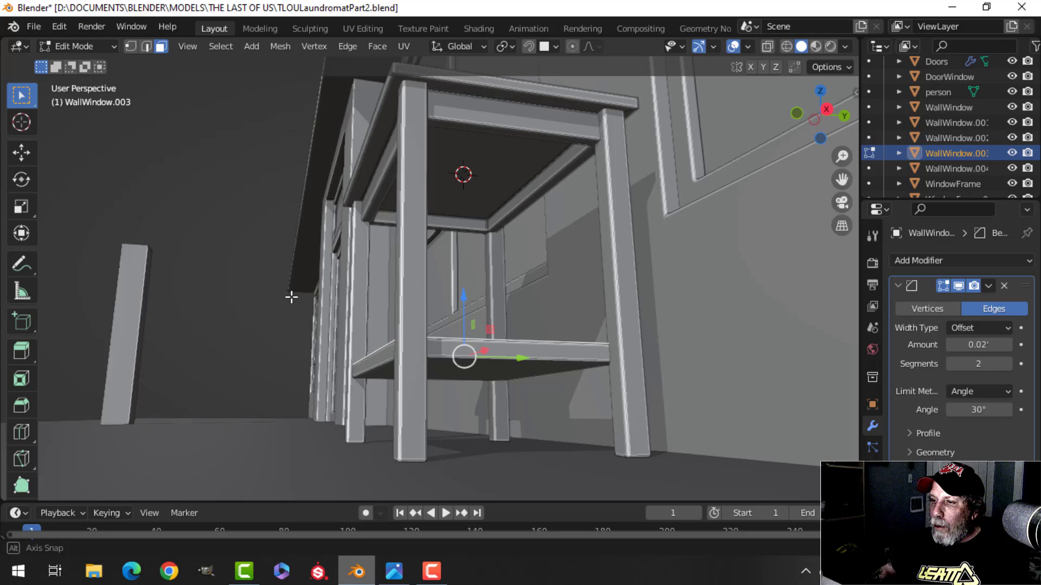
pyautogui.keyDown('shift'); pyautogui.click(456, 374); pyautogui.keyUp('shift')
pyautogui.moveTo(483, 304); pyautogui.dragTo(519, 378, button='middle')
pyautogui.scroll(1, 520, 375)
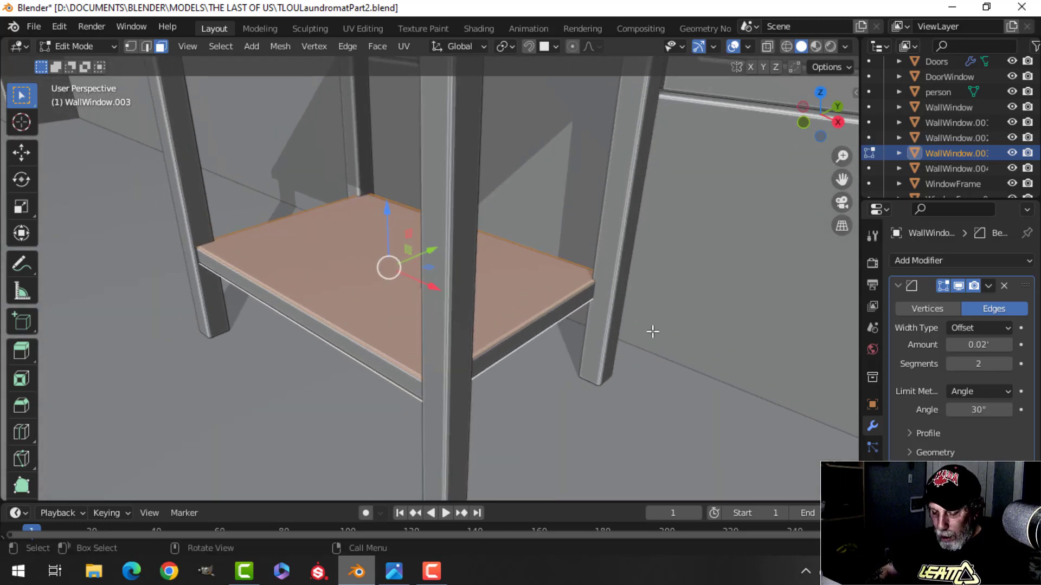
pyautogui.press('i')
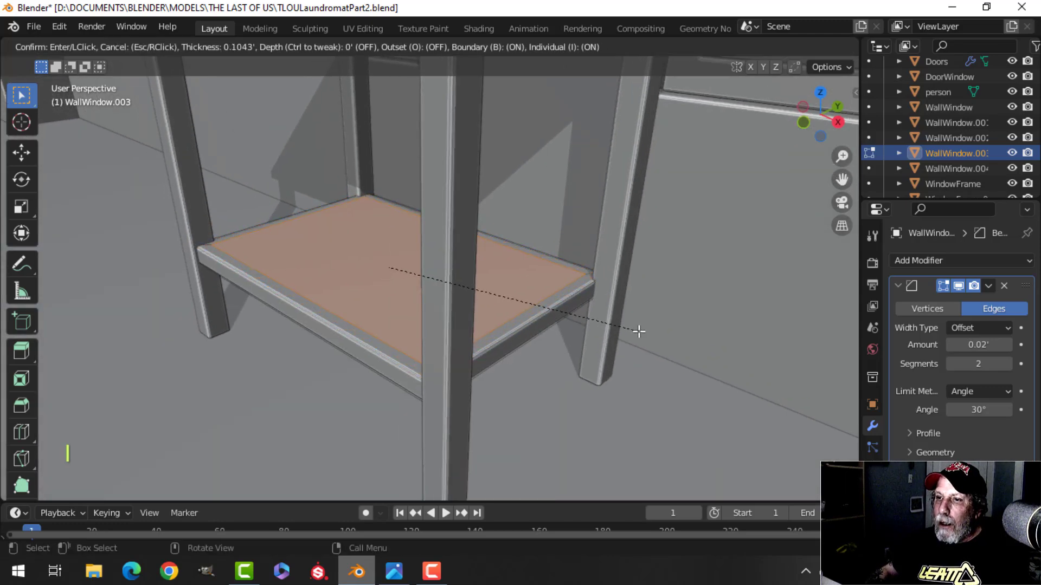
pyautogui.click(639, 331)
# - Compare the shelf with the reference image, then bridge the two inset faces to open the shelf into a frame
pyautogui.moveTo(639, 331); pyautogui.dragTo(535, 344, button='middle')
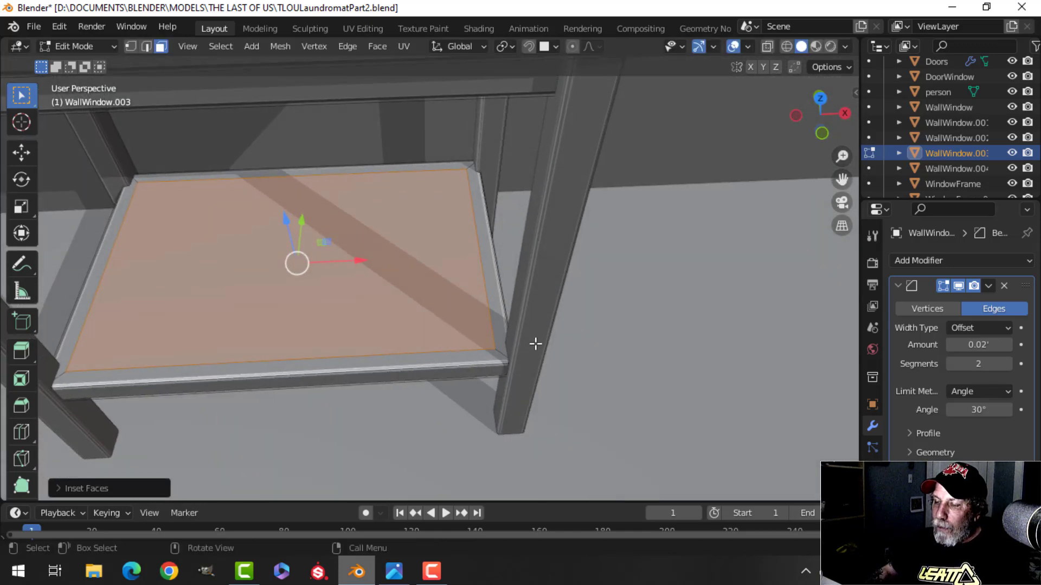
pyautogui.moveTo(452, 340); pyautogui.dragTo(445, 427, button='middle')
pyautogui.click(394, 570)
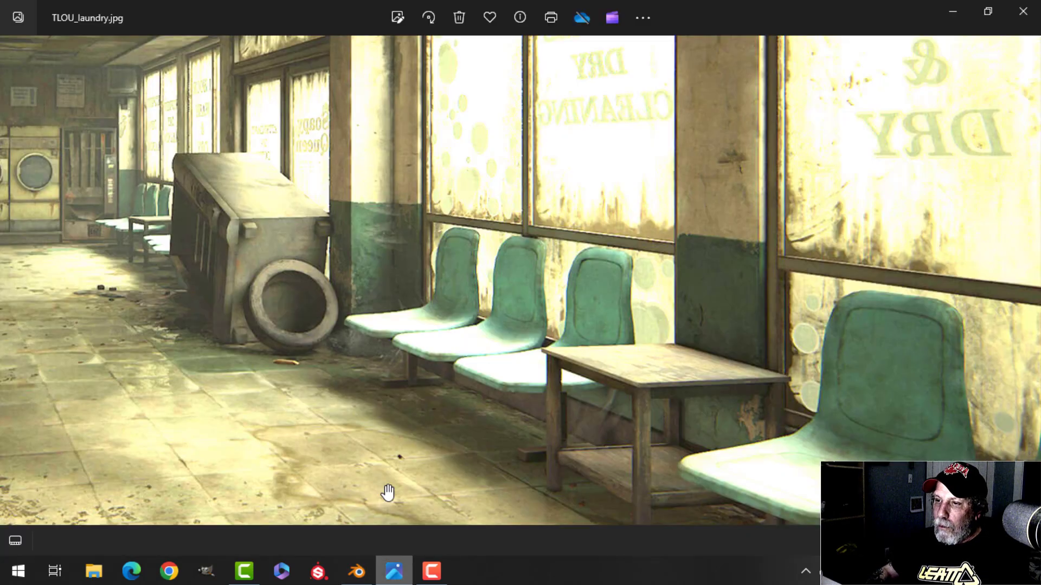
pyautogui.scroll(5, 595, 460)
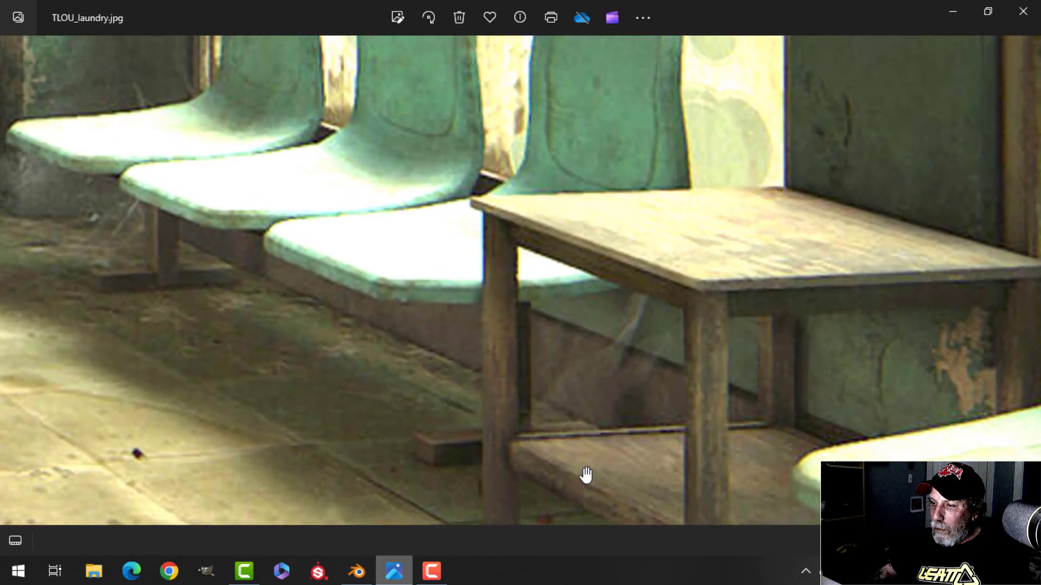
pyautogui.click(357, 571)
pyautogui.hotkey('ctrl', 'e')
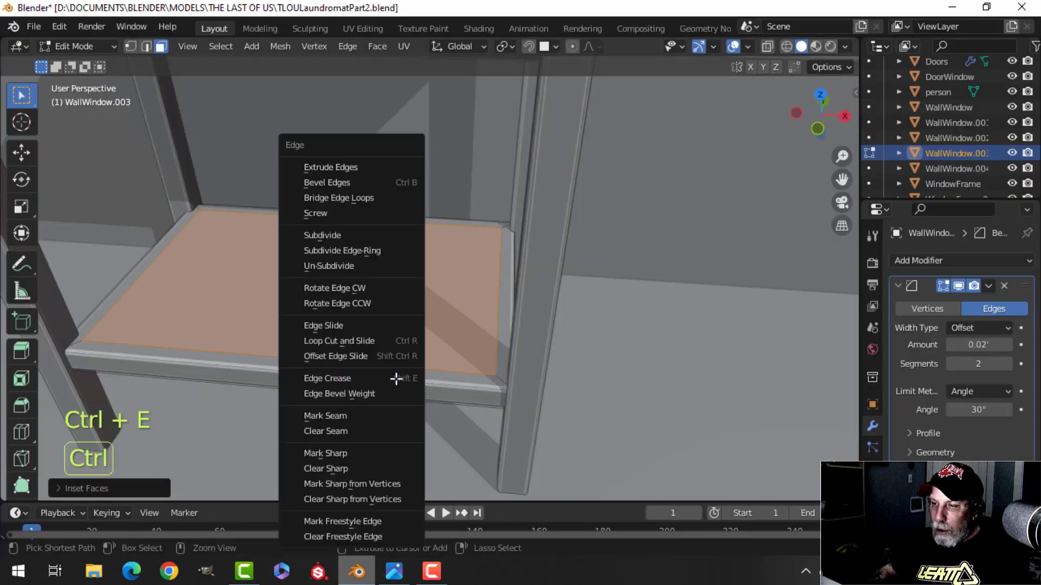
pyautogui.click(363, 198)
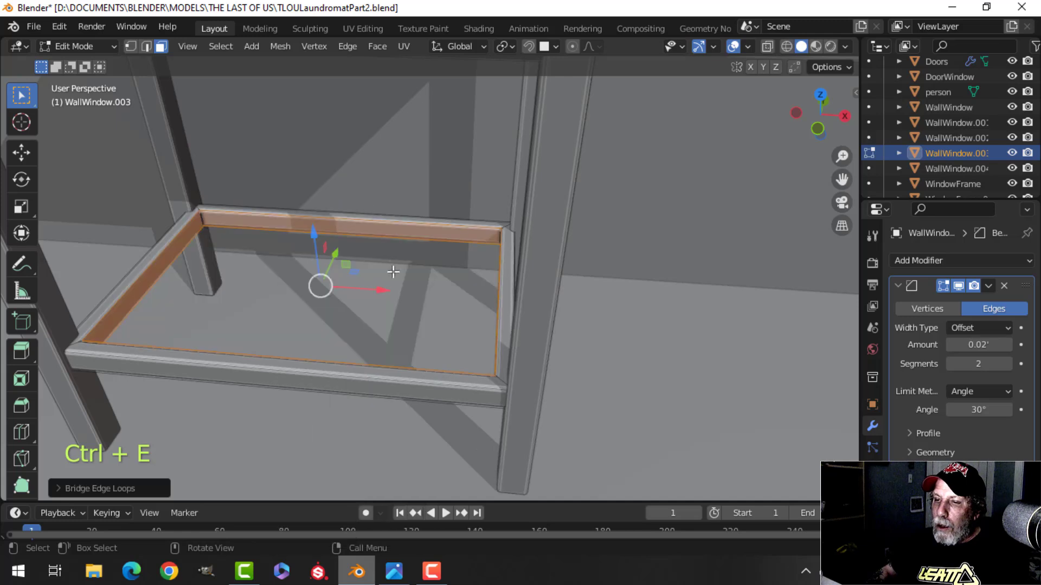
pyautogui.hotkey('alt', 'a')
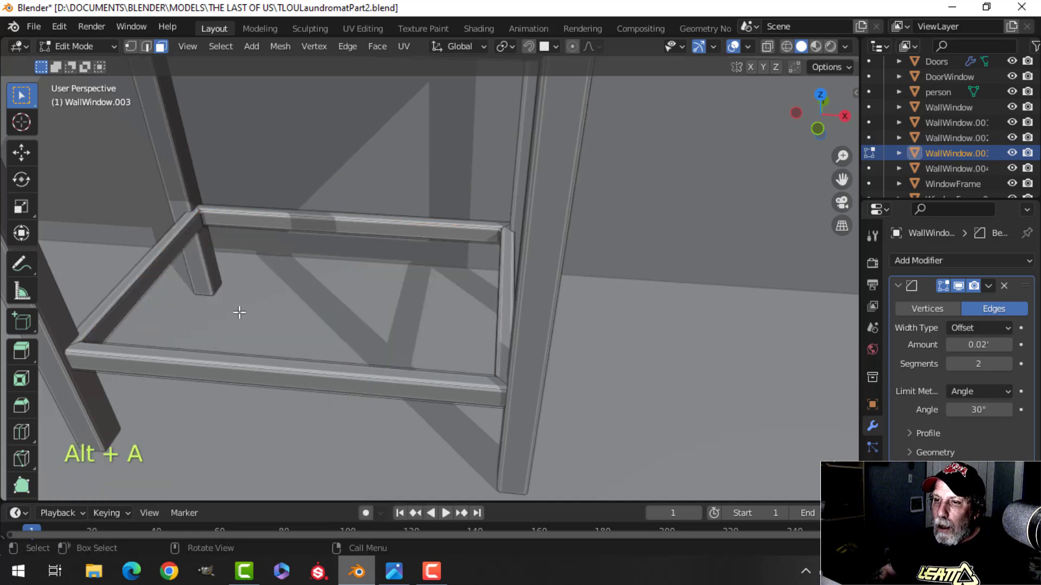
# - Fill the shelf frame's upper inner edge loop with a face, then undo a trial move of that face
pyautogui.keyDown('shift'); pyautogui.moveTo(240, 309); pyautogui.dragTo(272, 287, button='middle'); pyautogui.keyUp('shift')
pyautogui.press('2')
pyautogui.keyDown('alt'); pyautogui.keyDown('shift'); pyautogui.click(214, 242); pyautogui.keyUp('shift'); pyautogui.keyUp('alt')
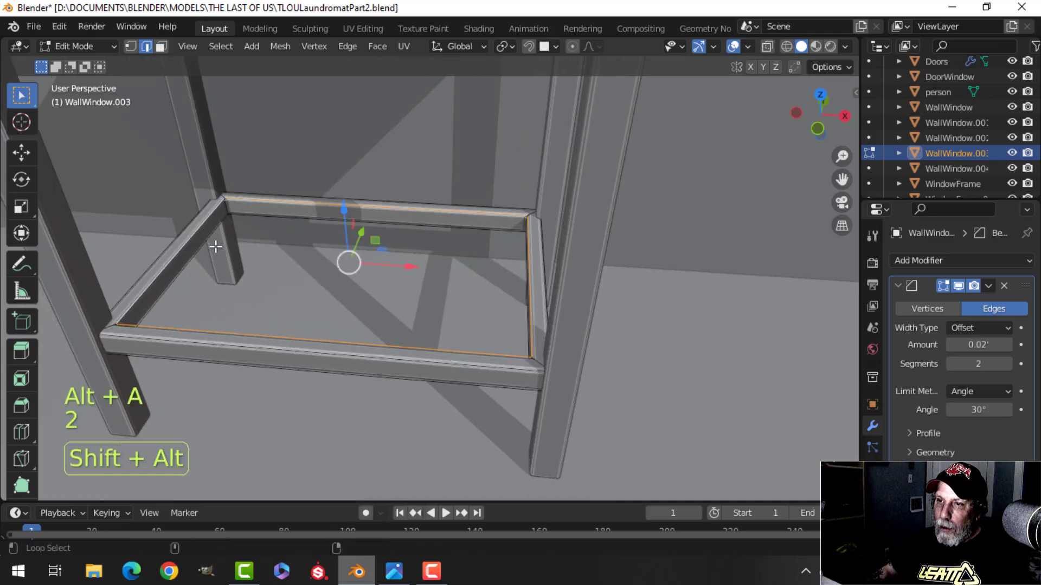
pyautogui.keyDown('shift'); pyautogui.moveTo(215, 242); pyautogui.dragTo(383, 241, button='middle'); pyautogui.keyUp('shift')
pyautogui.press('f')
pyautogui.moveTo(386, 235); pyautogui.dragTo(388, 244)
pyautogui.hotkey('ctrl', 'z')
# - Separate the filled shelf panel into its own object and lower it slightly inside the frame
pyautogui.press('p')
pyautogui.click(399, 247)
pyautogui.press('Tab')
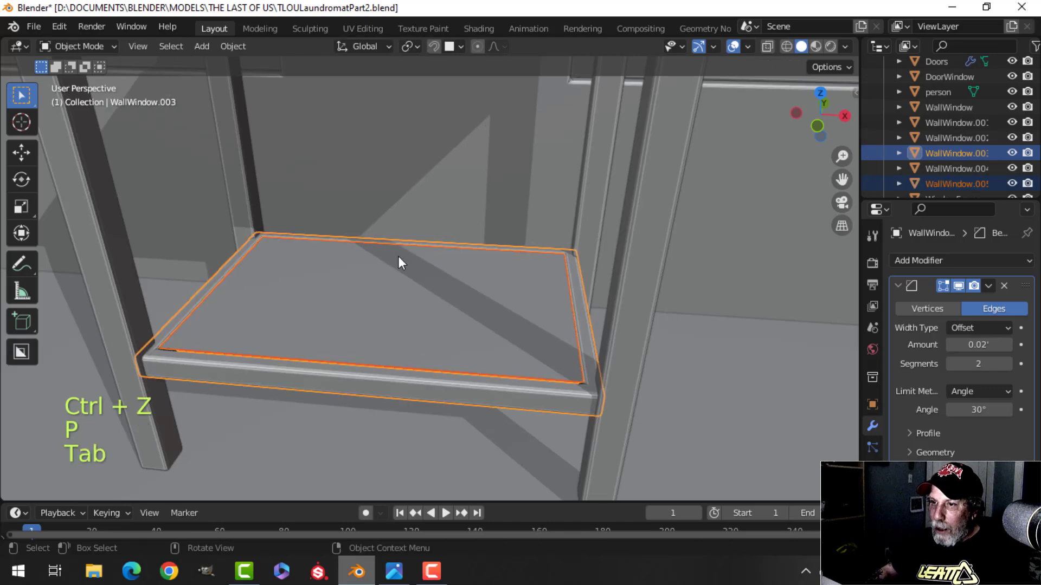
pyautogui.click(373, 292)
pyautogui.press('Tab')
pyautogui.press('a')
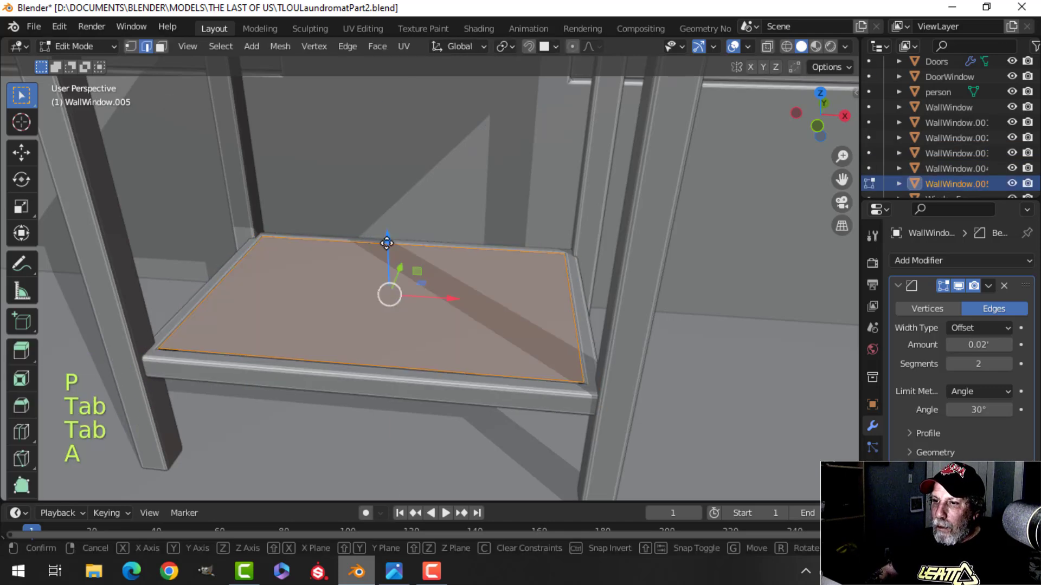
pyautogui.moveTo(388, 239); pyautogui.dragTo(388, 247)
pyautogui.press('Tab')
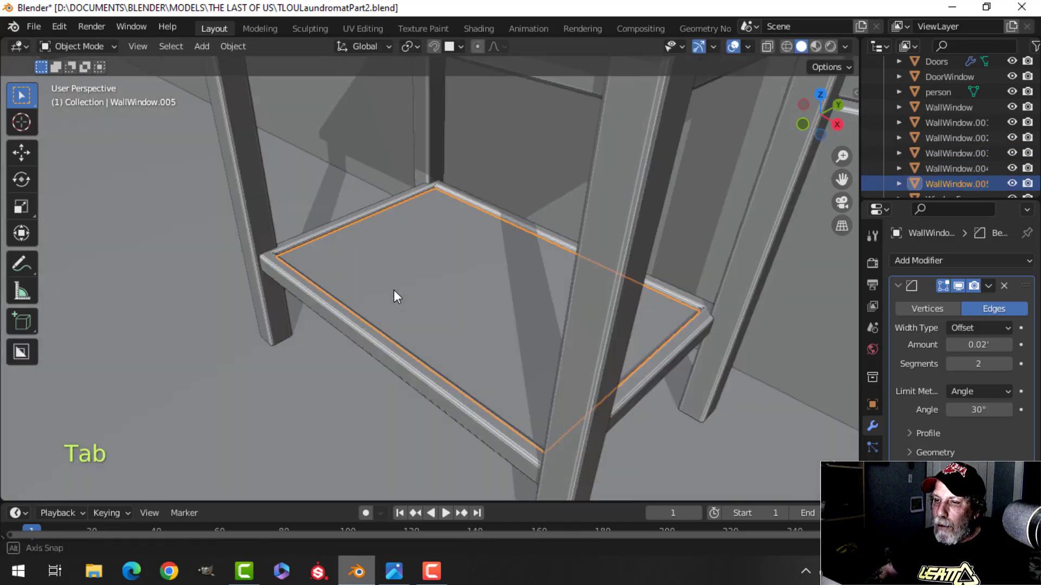
# - Turn on the Face Orientation overlay to check the table's normals
pyautogui.hotkey('alt', 'a')
pyautogui.moveTo(398, 294); pyautogui.dragTo(337, 351, button='middle')
pyautogui.scroll(-3, 389, 268)
pyautogui.moveTo(337, 351); pyautogui.dragTo(369, 344, button='middle')
pyautogui.scroll(2, 370, 333)
pyautogui.click(369, 332)
pyautogui.click(748, 46)
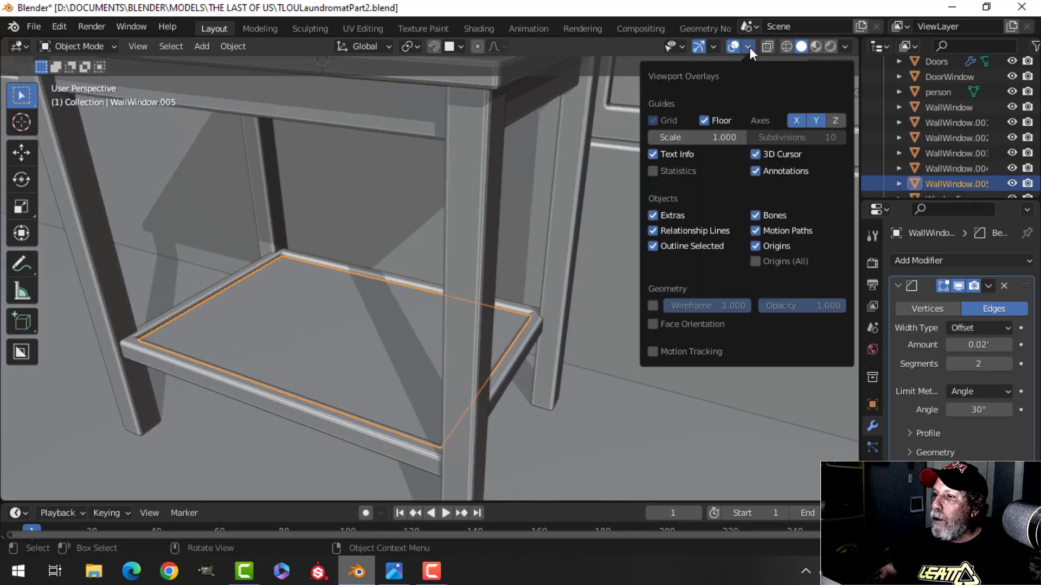
pyautogui.click(718, 322)
pyautogui.scroll(-3, 484, 327)
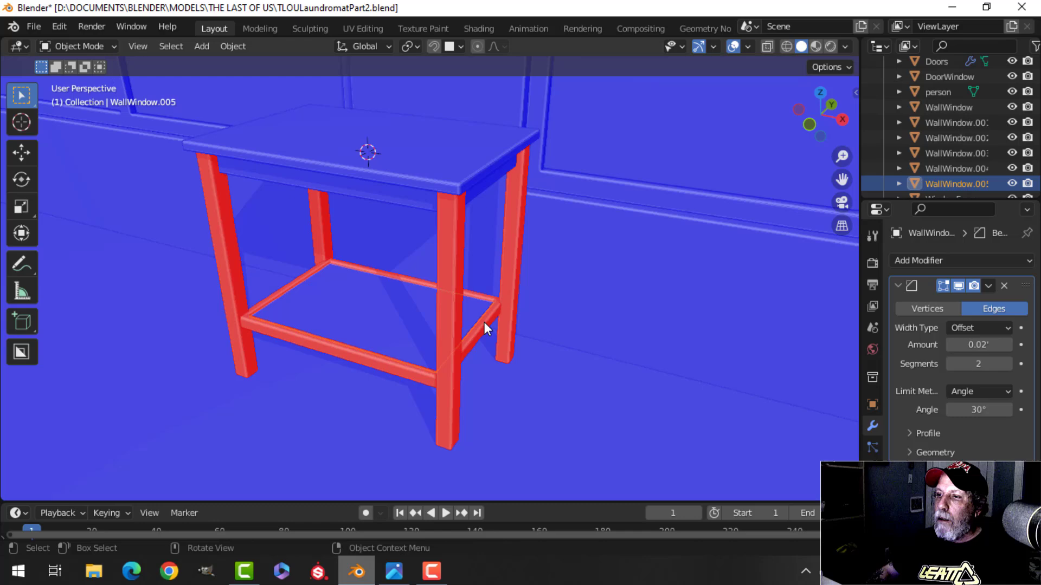
# - Recalculate the normals of the table legs to the outside
pyautogui.click(447, 252)
pyautogui.press('Tab')
pyautogui.press('a')
pyautogui.hotkey('alt', 'n')
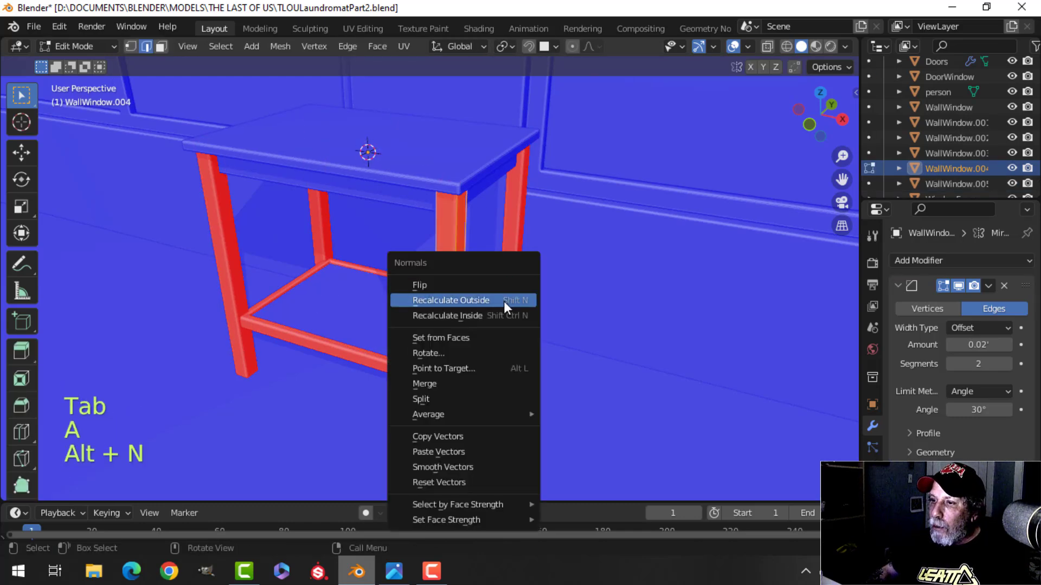
pyautogui.click(503, 300)
pyautogui.hotkey('alt', 'a')
pyautogui.press('Tab')
# - Recalculate the normals of the tabletop and shelf frame object to the outside, then deselect everything
pyautogui.click(501, 356)
pyautogui.press('Tab')
pyautogui.press('a')
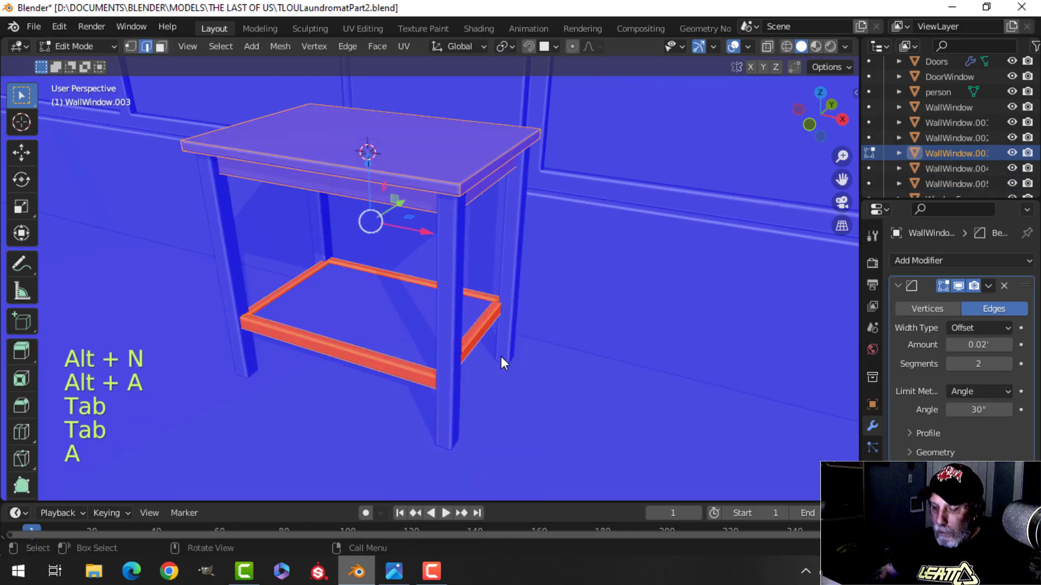
pyautogui.hotkey('alt', 'n')
pyautogui.click(479, 330)
pyautogui.press('Tab')
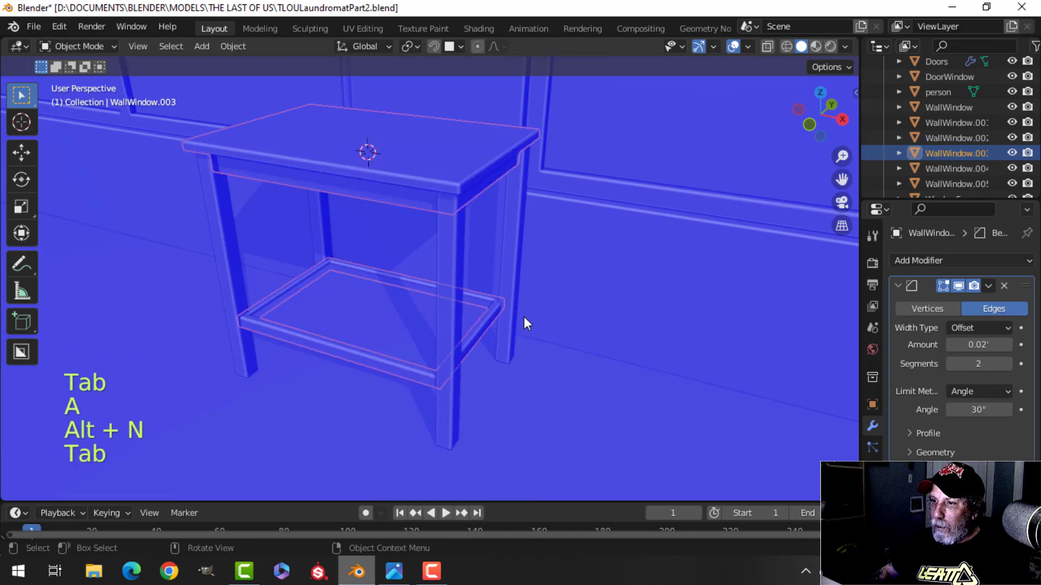
pyautogui.hotkey('alt', 'a')
# - Turn off the Face Orientation overlay and save the file
pyautogui.click(748, 47)
pyautogui.click(681, 324)
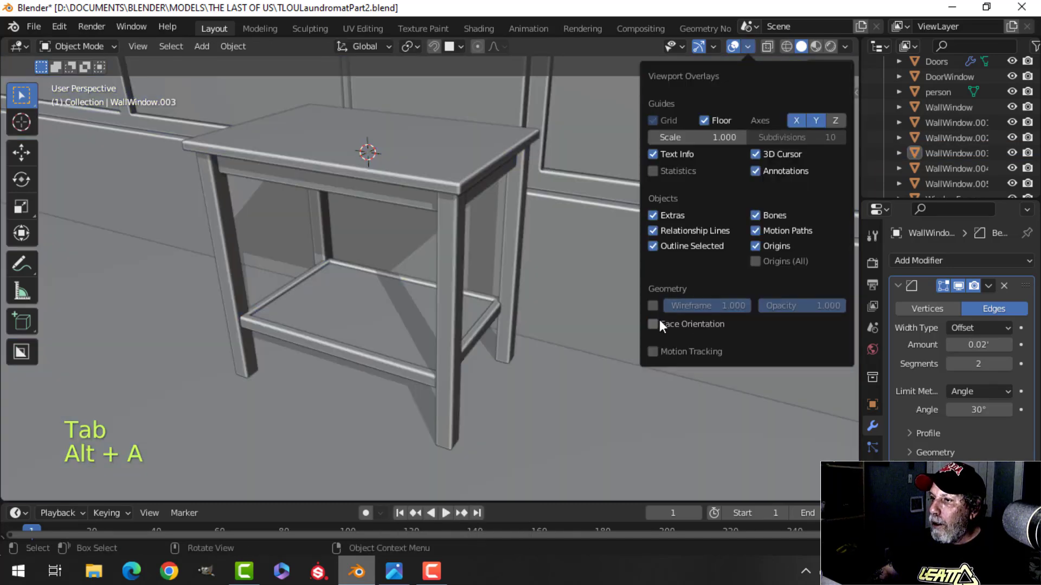
pyautogui.scroll(-4, 444, 315)
pyautogui.moveTo(444, 314)
pyautogui.keyDown('shift'); pyautogui.mouseDown(button='middle')
pyautogui.moveTo(481, 292)
pyautogui.moveTo(417, 287)
pyautogui.moveTo(415, 252)
pyautogui.moveTo(397, 279)
pyautogui.moveTo(516, 184)
pyautogui.mouseUp(button='middle'); pyautogui.keyUp('shift')
pyautogui.hotkey('ctrl', 's')
# - Isolate the legs in local view, delete the bottom face of the mirrored leg, and return to the full scene
pyautogui.scroll(3, 415, 252)
pyautogui.click(396, 279)
pyautogui.press('/')
pyautogui.press('Tab')
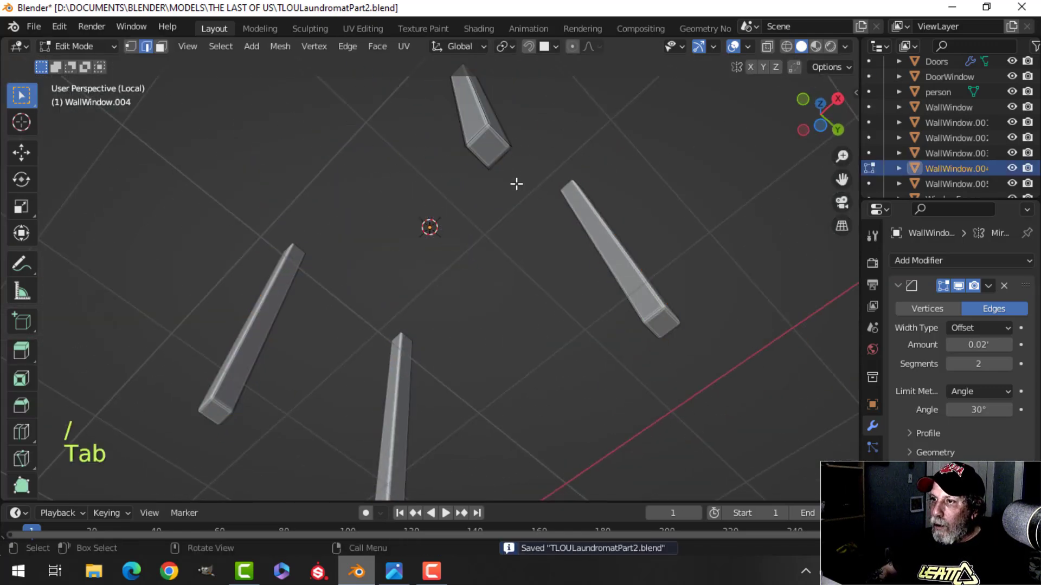
pyautogui.click(486, 143)
pyautogui.press('x')
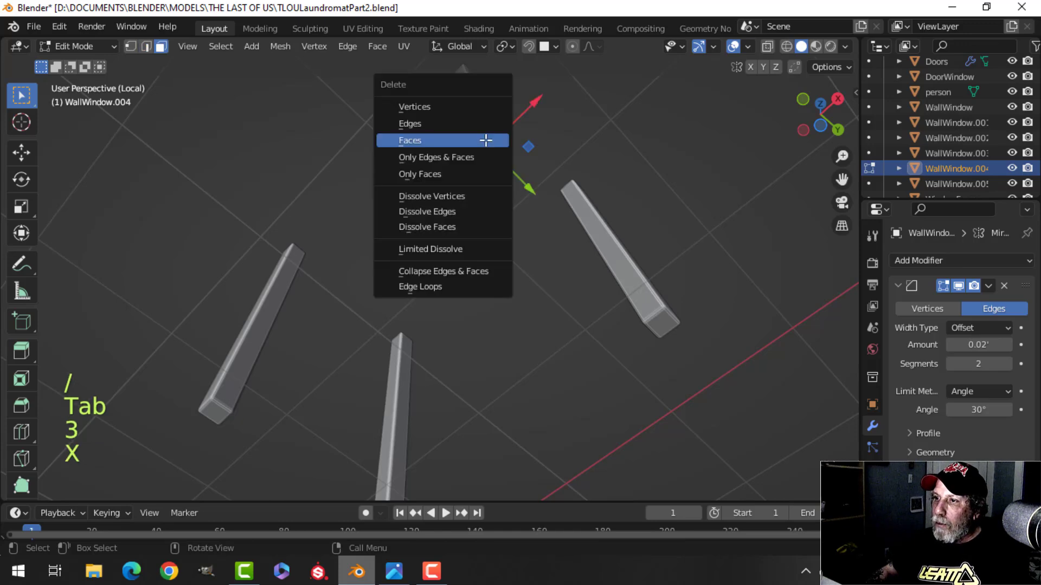
pyautogui.click(473, 140)
pyautogui.press('Tab')
pyautogui.hotkey('alt', 'a')
pyautogui.moveTo(485, 222); pyautogui.dragTo(447, 275, button='middle')
pyautogui.press('/')
# - Examine the table beside the wall and compare its height and proportions with the reference image
pyautogui.scroll(-1, 438, 245)
pyautogui.hotkey('alt', 'a')
pyautogui.keyDown('shift'); pyautogui.moveTo(426, 233); pyautogui.dragTo(444, 247, button='middle'); pyautogui.keyUp('shift')
pyautogui.moveTo(444, 247); pyautogui.dragTo(412, 291, button='middle')
pyautogui.scroll(-4, 435, 279)
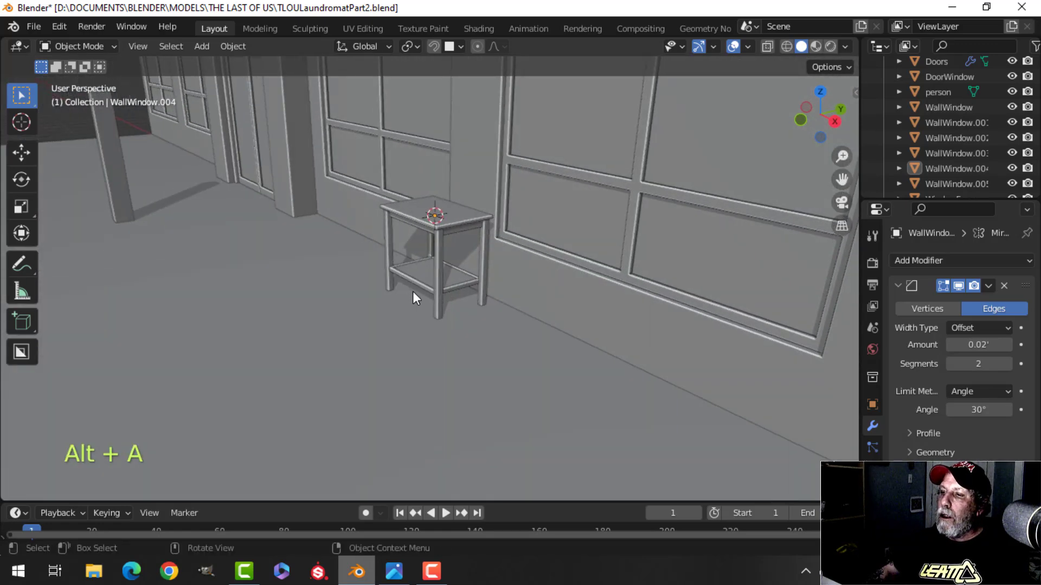
pyautogui.scroll(4, 413, 290)
pyautogui.scroll(-4, 453, 246)
pyautogui.keyDown('shift'); pyautogui.moveTo(449, 257); pyautogui.dragTo(451, 278, button='middle'); pyautogui.keyUp('shift')
pyautogui.moveTo(451, 278); pyautogui.dragTo(465, 251, button='middle')
pyautogui.scroll(3, 444, 219)
pyautogui.click(398, 570)
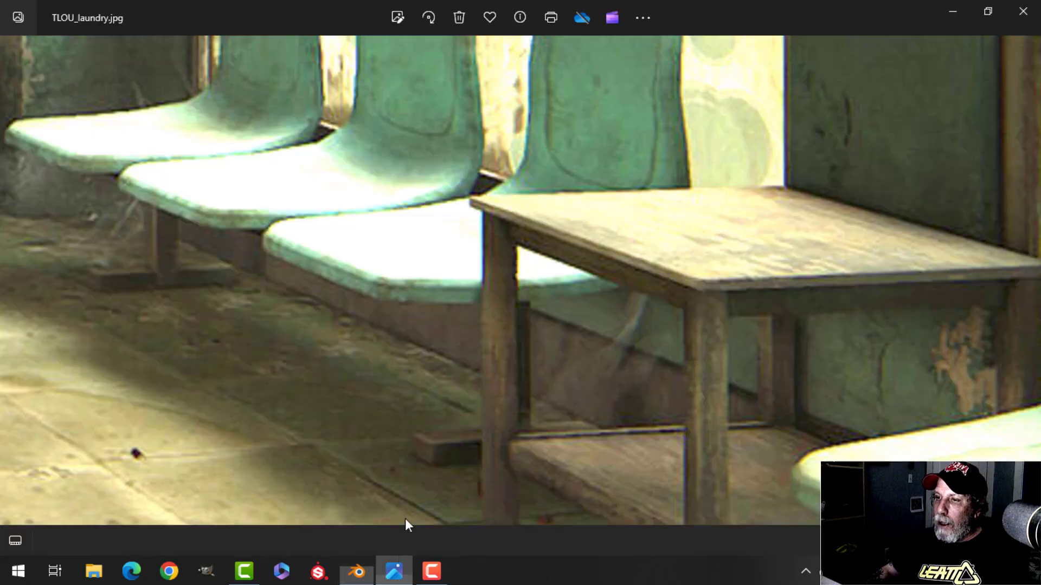
pyautogui.scroll(-3, 520, 414)
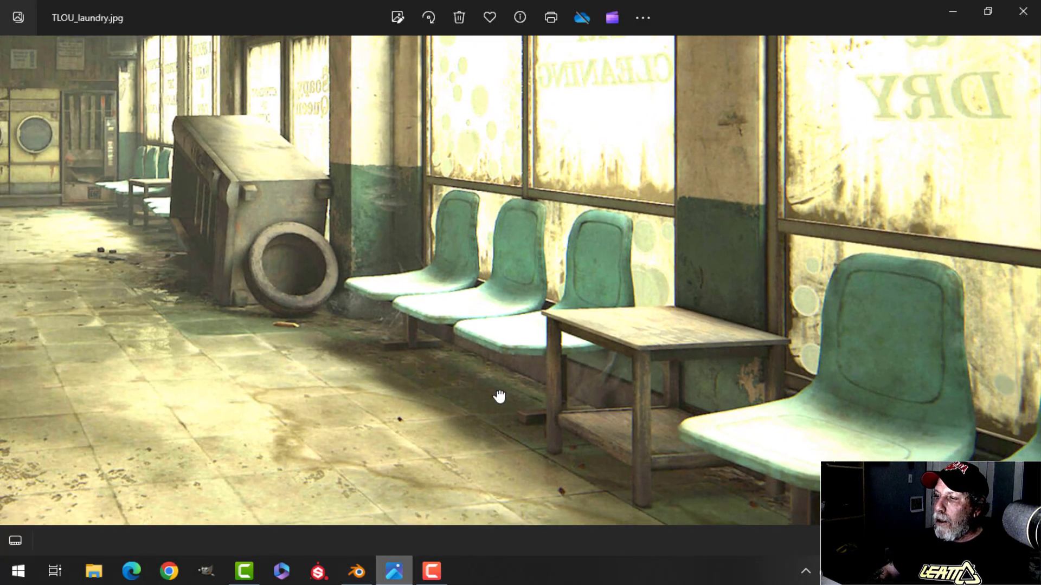
pyautogui.click(358, 572)
# - Select the whole tabletop with its apron and lower it slightly along Z
pyautogui.keyDown('shift'); pyautogui.moveTo(428, 185); pyautogui.dragTo(424, 249, button='middle'); pyautogui.keyUp('shift')
pyautogui.click(428, 257)
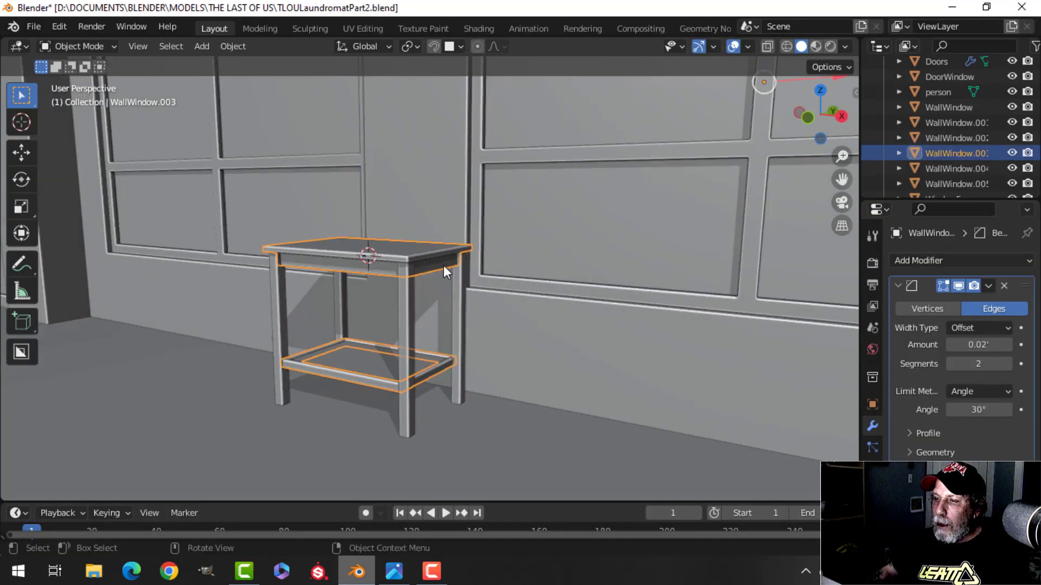
pyautogui.press('Tab')
pyautogui.hotkey('alt', 'a')
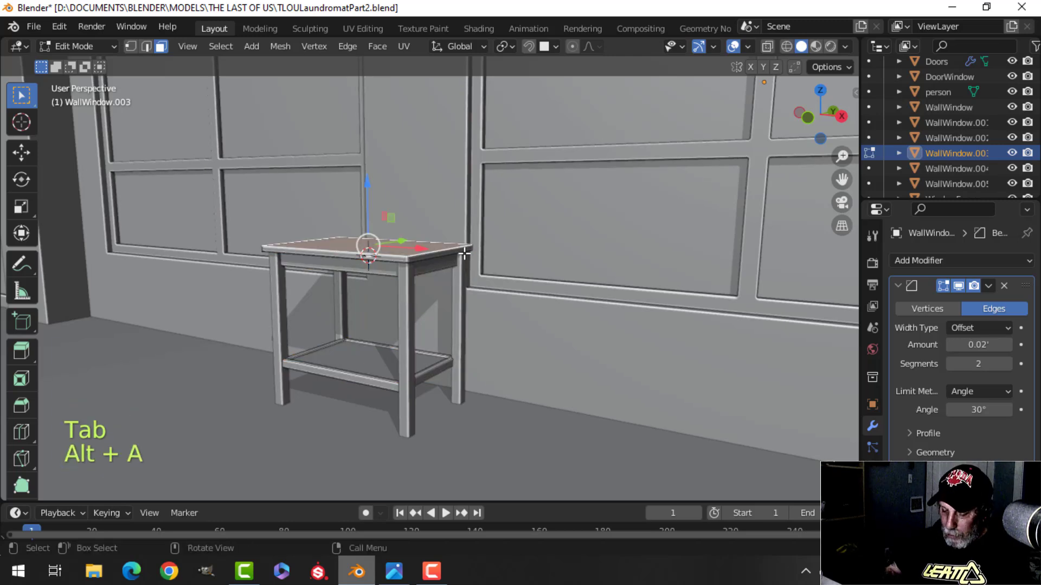
pyautogui.hotkey('ctrl', 'l')
pyautogui.moveTo(368, 199); pyautogui.dragTo(367, 212)
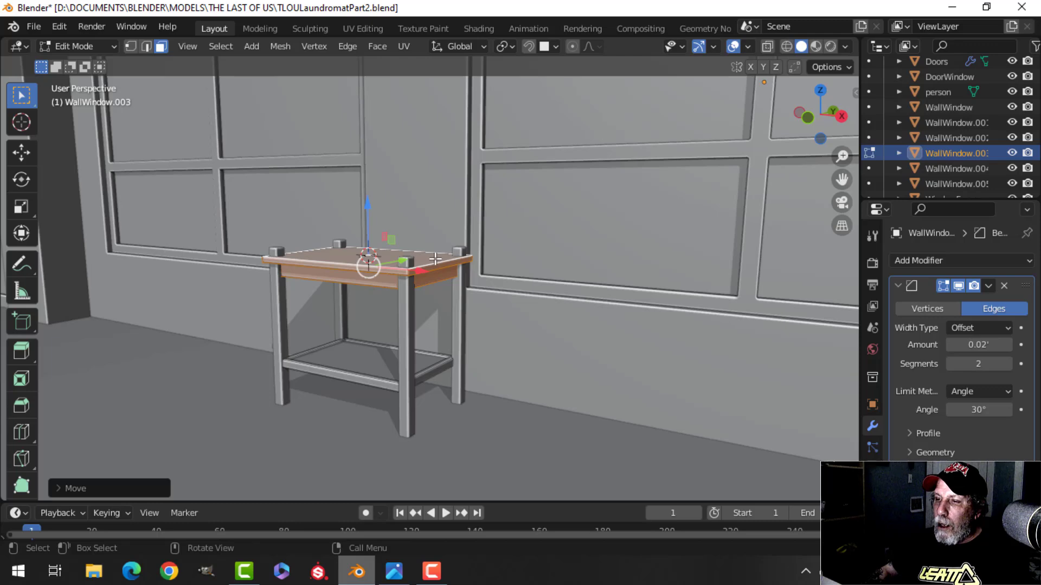
pyautogui.hotkey('alt', 'a')
# - Lower the leg's top face along Z to beneath the tabletop, then delete that hidden face
pyautogui.moveTo(435, 259); pyautogui.dragTo(418, 179, button='middle')
pyautogui.press('Tab')
pyautogui.click(398, 307)
pyautogui.press('Tab')
pyautogui.moveTo(418, 178); pyautogui.dragTo(419, 189)
pyautogui.press('x')
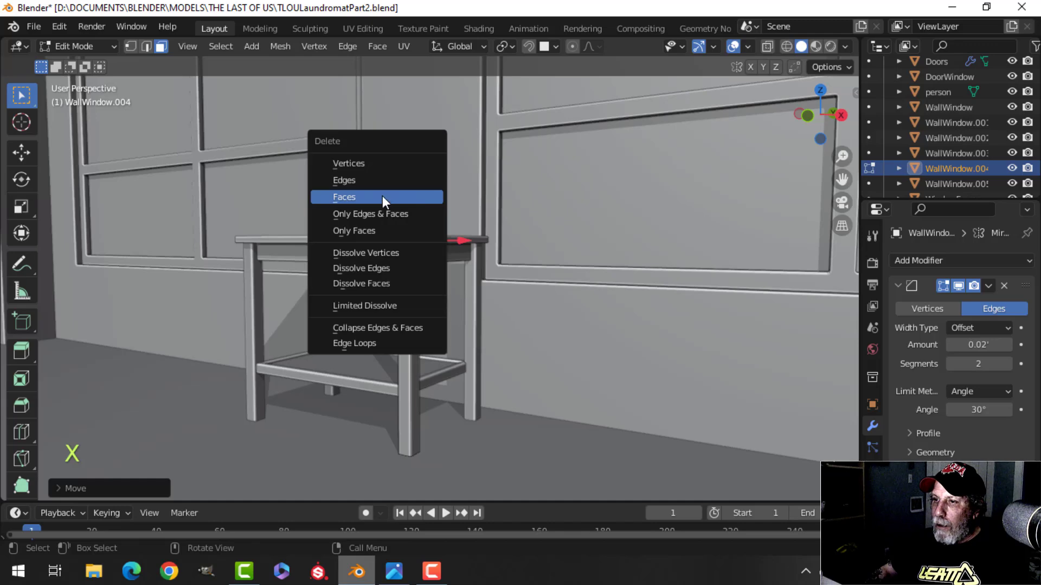
pyautogui.click(419, 195)
pyautogui.press('Tab')
pyautogui.hotkey('alt', 'a')
pyautogui.scroll(-3, 439, 249)
pyautogui.moveTo(429, 265); pyautogui.dragTo(412, 310, button='middle')
pyautogui.scroll(3, 412, 277)
pyautogui.scroll(2, 412, 310)
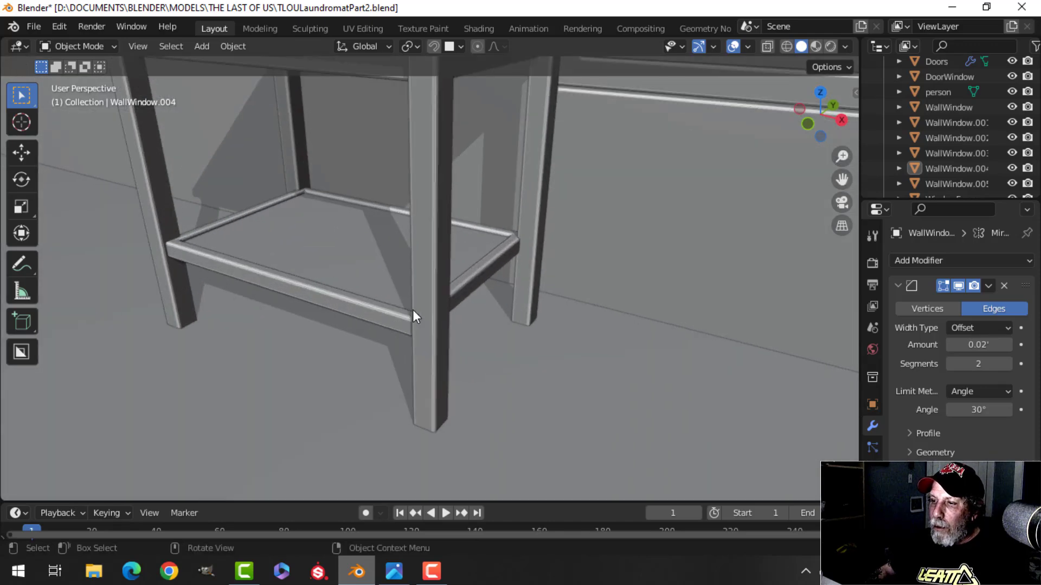
# - Move the table legs' Mirror modifier above their Bevel modifier and apply the Mirror
pyautogui.click(477, 268)
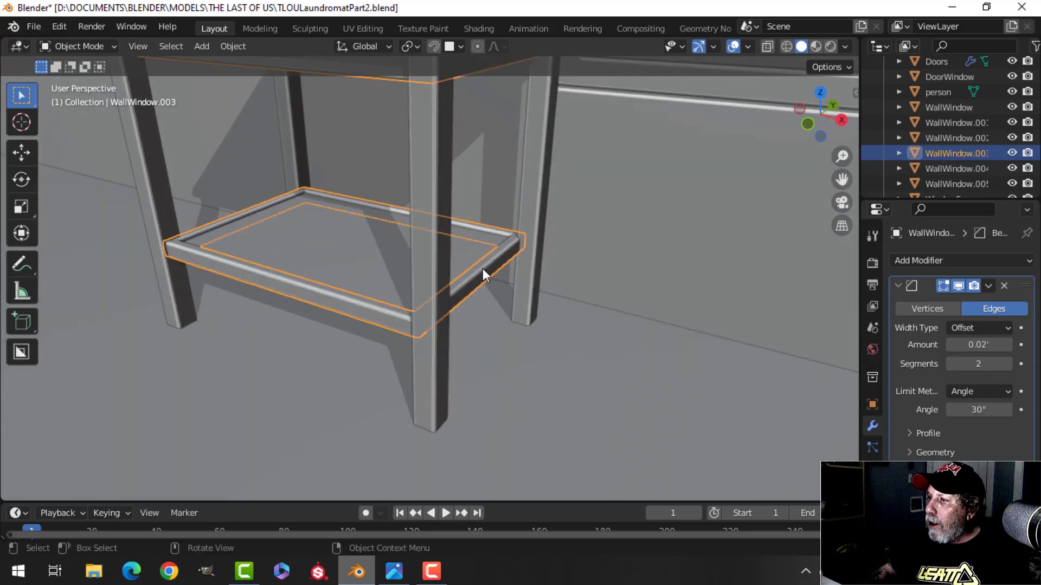
pyautogui.scroll(-3, 482, 271)
pyautogui.click(430, 194)
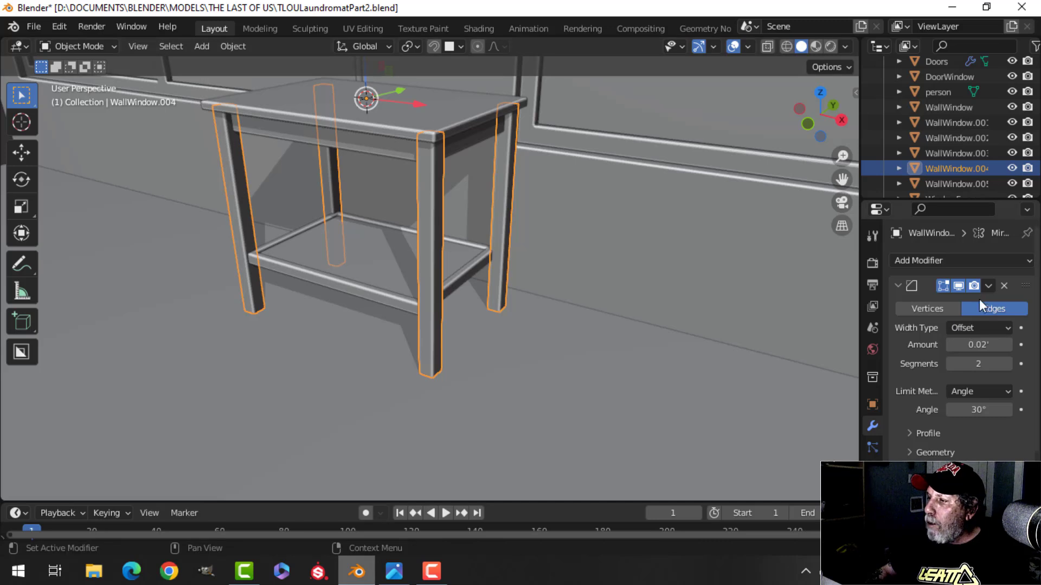
pyautogui.click(988, 492)
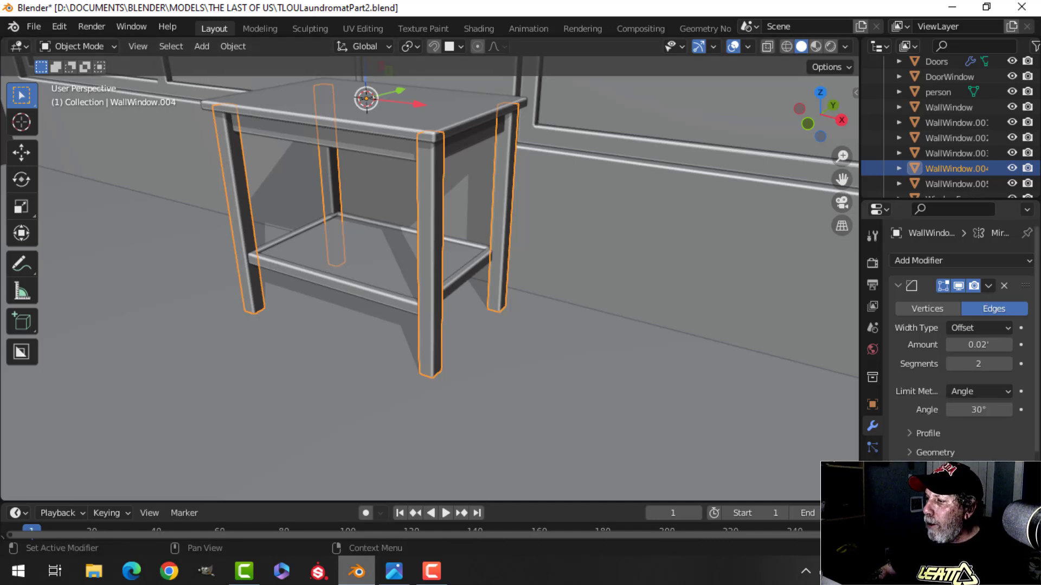
pyautogui.moveTo(1024, 492); pyautogui.dragTo(1003, 273)
pyautogui.click(989, 286)
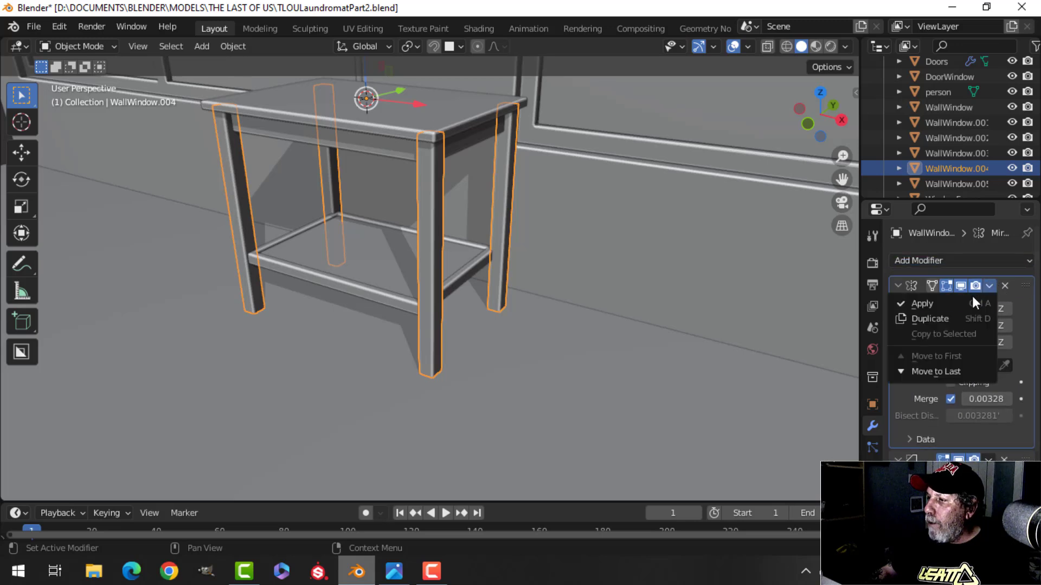
pyautogui.click(972, 302)
# - Join the legs to the tabletop and shelf object, and merge all of its vertices by distance
pyautogui.keyDown('shift'); pyautogui.click(440, 118); pyautogui.keyUp('shift')
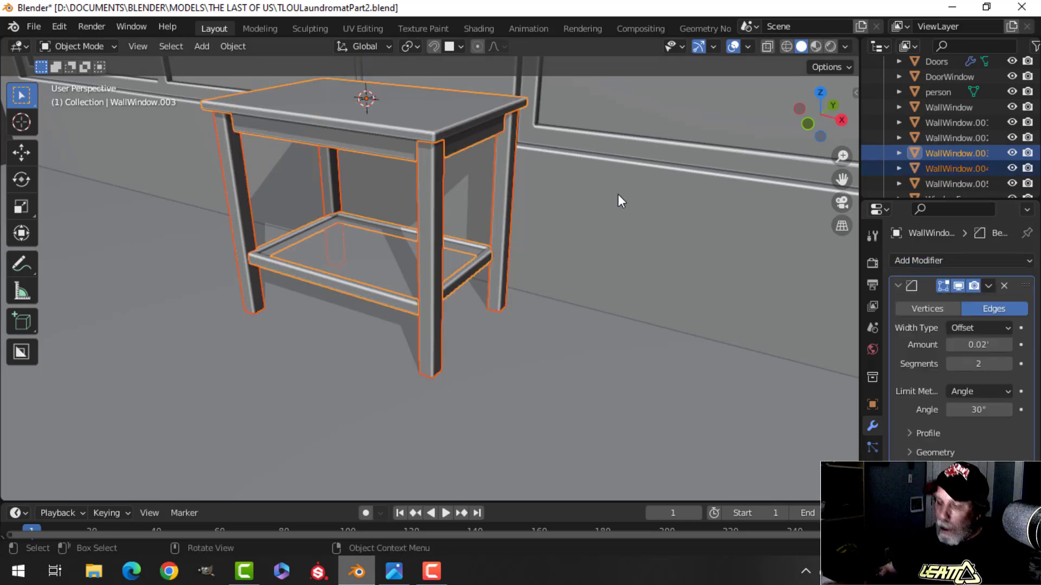
pyautogui.hotkey('ctrl', 'j')
pyautogui.press('Tab')
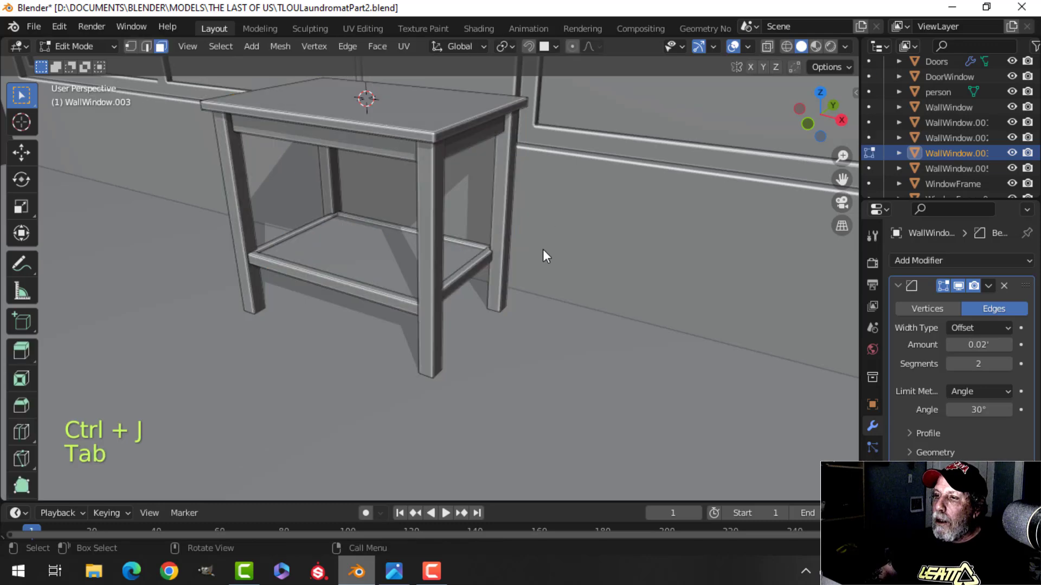
pyautogui.press('a')
pyautogui.press('m')
pyautogui.click(500, 250)
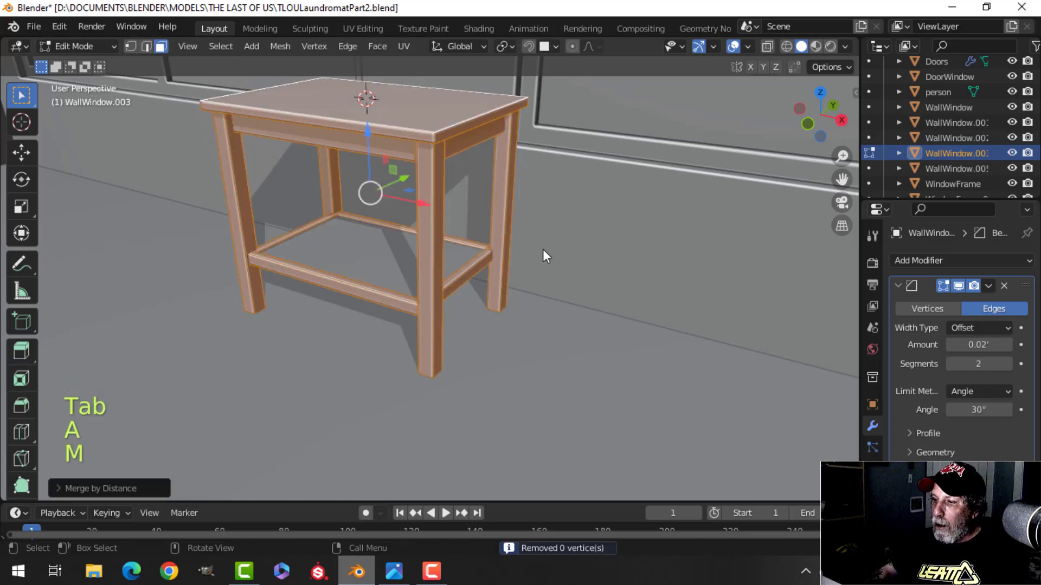
pyautogui.press('Tab')
pyautogui.hotkey('alt', 'a')
# - Select the joined table beside the wall and rename the object TableSmall
pyautogui.scroll(-3, 488, 255)
pyautogui.moveTo(453, 264); pyautogui.dragTo(417, 269, button='middle')
pyautogui.scroll(-2, 417, 269)
pyautogui.click(463, 279)
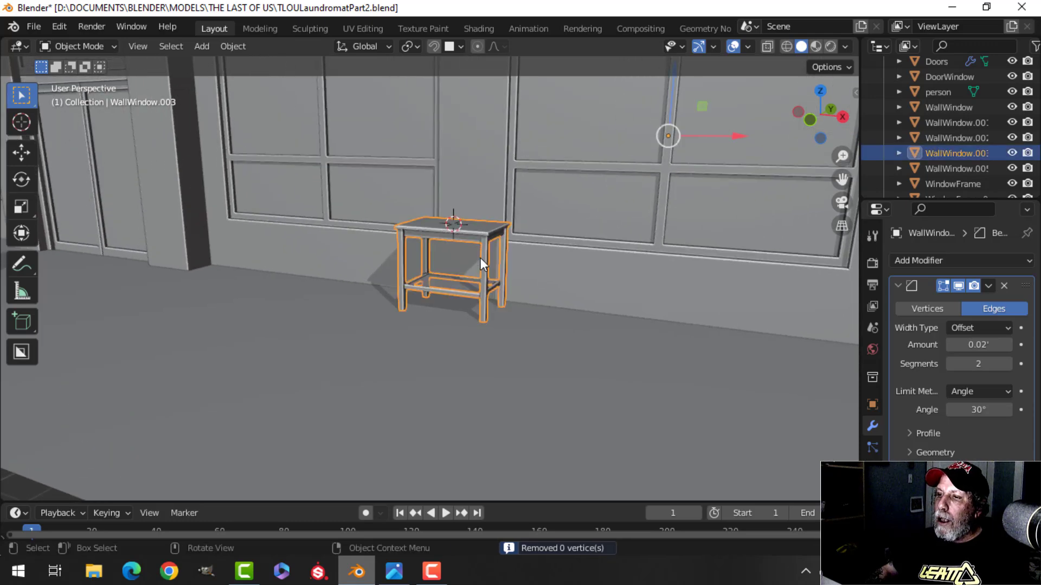
pyautogui.scroll(-4, 479, 258)
pyautogui.keyDown('shift'); pyautogui.moveTo(349, 328); pyautogui.dragTo(417, 307, button='middle'); pyautogui.keyUp('shift')
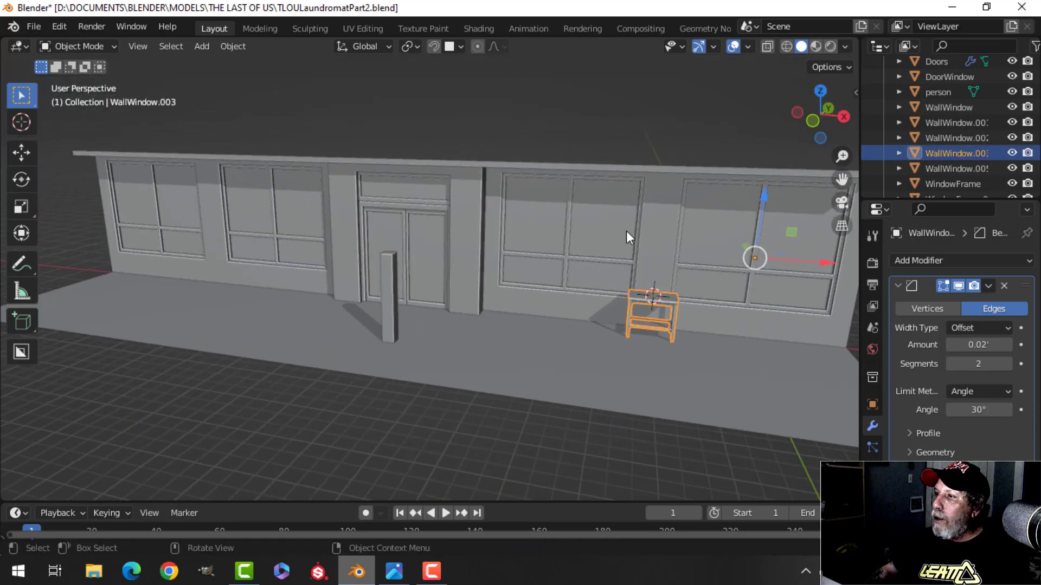
pyautogui.doubleClick(941, 154)
pyautogui.scroll(-2, 970, 154)
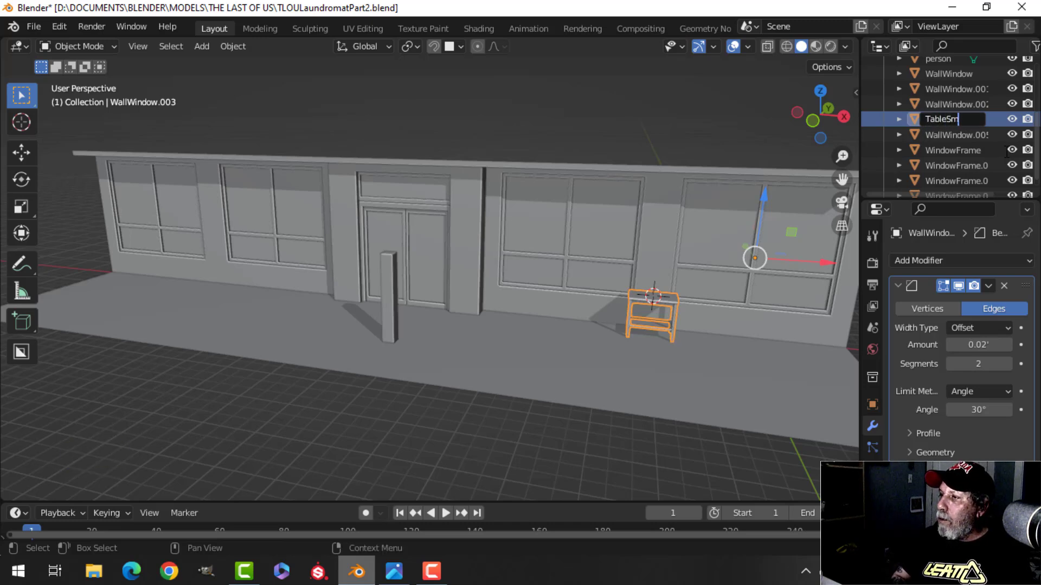
pyautogui.write('TableSmall')
pyautogui.press('Return')
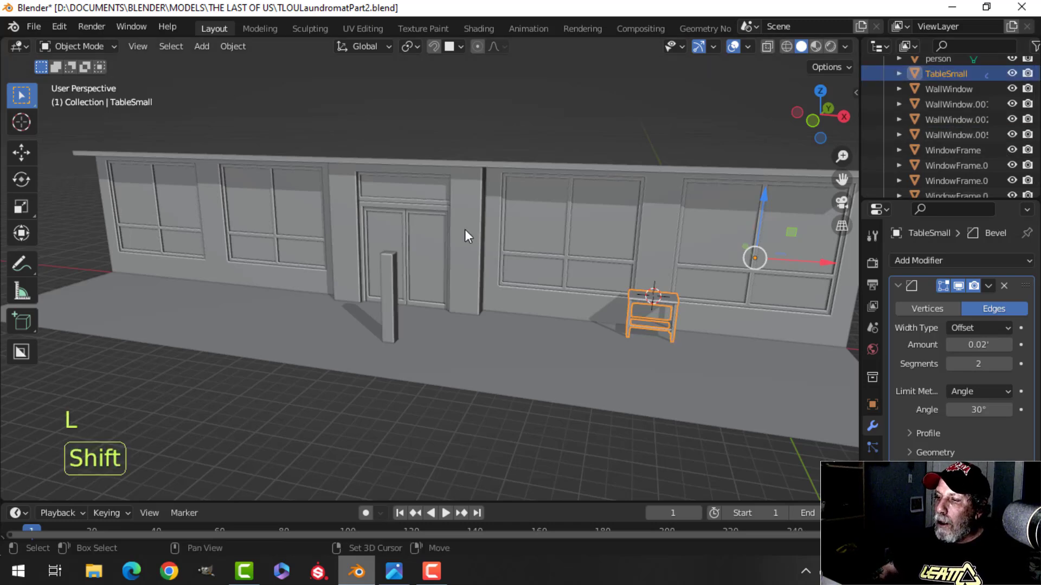
# - Duplicate the small table and slide the copy along X to the far side of the entrance doors
pyautogui.keyDown('shift'); pyautogui.moveTo(465, 230); pyautogui.dragTo(522, 257, button='middle'); pyautogui.keyUp('shift')
pyautogui.keyDown('shift'); pyautogui.moveTo(657, 311); pyautogui.dragTo(578, 301, button='middle'); pyautogui.keyUp('shift')
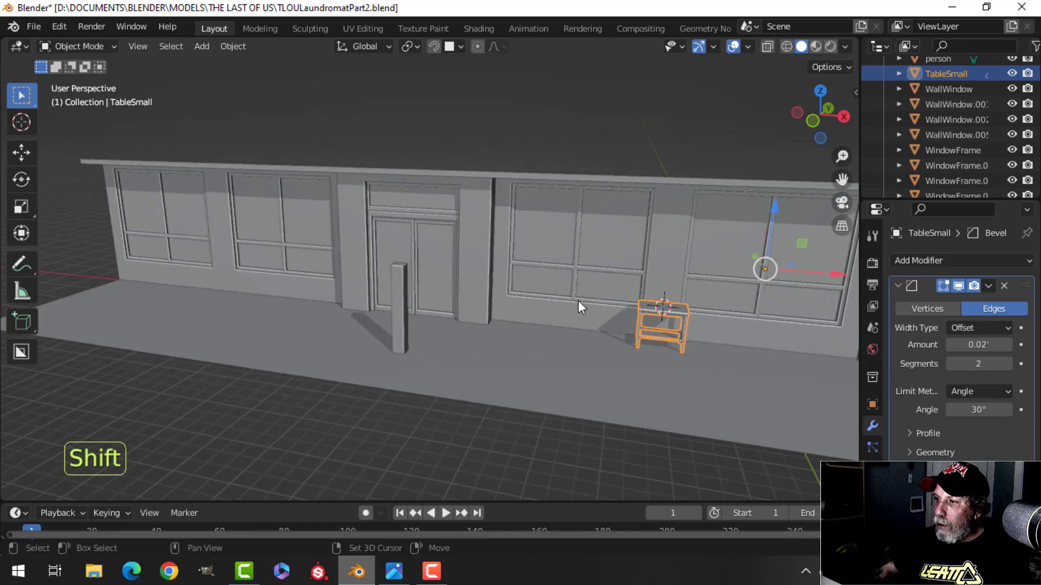
pyautogui.hotkey('shift', 'd')
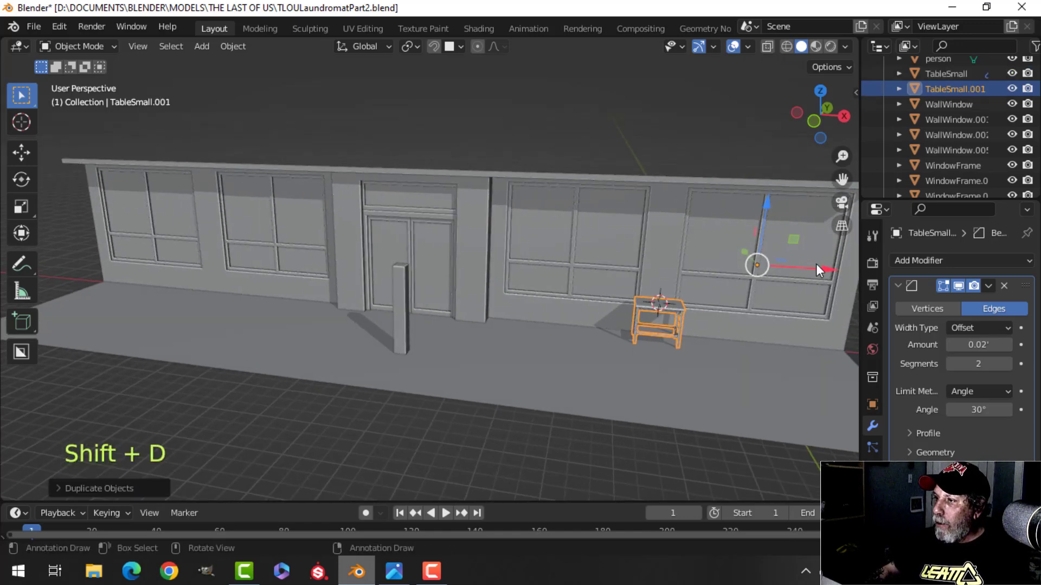
pyautogui.click(340, 257)
pyautogui.hotkey('alt', 'a')
# - Select both small tables and move them together slightly along Y, closer to the storefront wall
pyautogui.moveTo(541, 294); pyautogui.dragTo(353, 307, button='middle')
pyautogui.scroll(-2, 402, 252)
pyautogui.click(376, 340)
pyautogui.scroll(-3, 379, 325)
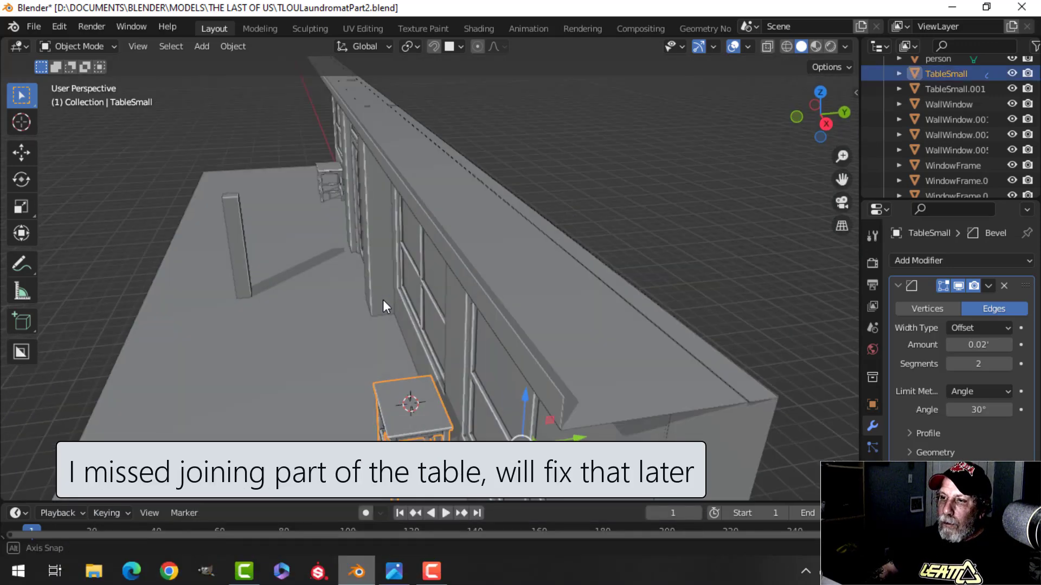
pyautogui.keyDown('shift'); pyautogui.click(322, 172); pyautogui.keyUp('shift')
pyautogui.moveTo(472, 369); pyautogui.dragTo(437, 327, button='middle')
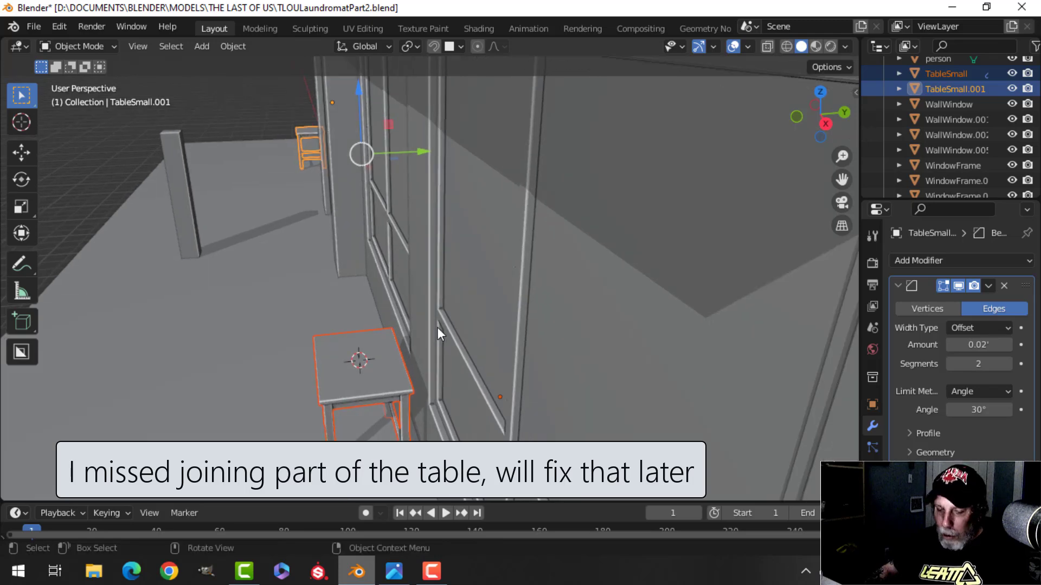
pyautogui.press('g')
pyautogui.press('y')
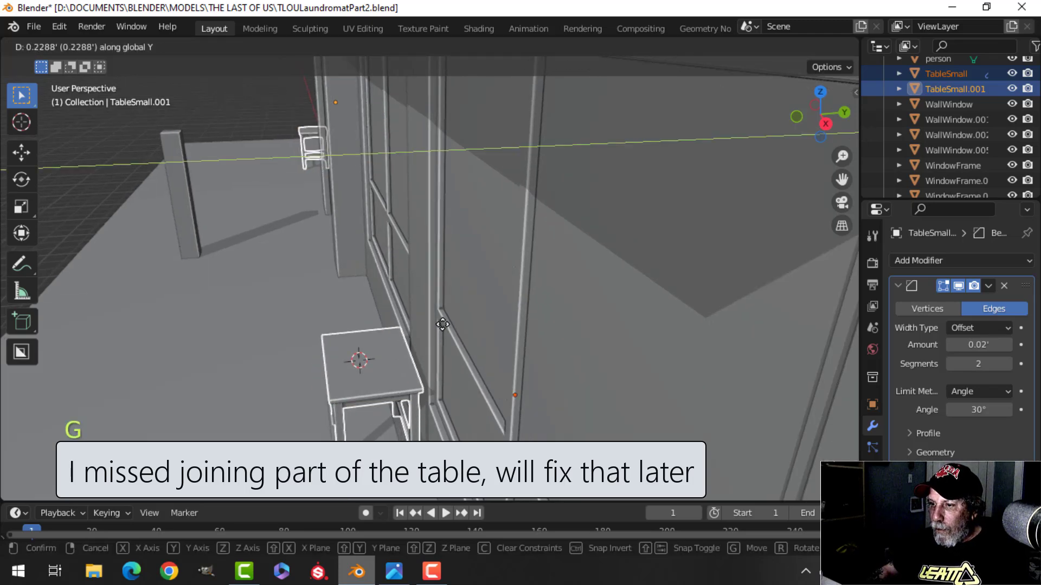
pyautogui.click(425, 336)
pyautogui.hotkey('alt', 'a')
# - Switch the solid viewport lighting to MatCap and choose the beige matcap with purple edges
pyautogui.moveTo(425, 336)
pyautogui.mouseDown(button='middle')
pyautogui.moveTo(421, 298)
pyautogui.moveTo(424, 346)
pyautogui.mouseUp(button='middle')
pyautogui.scroll(-2, 421, 300)
pyautogui.click(844, 46)
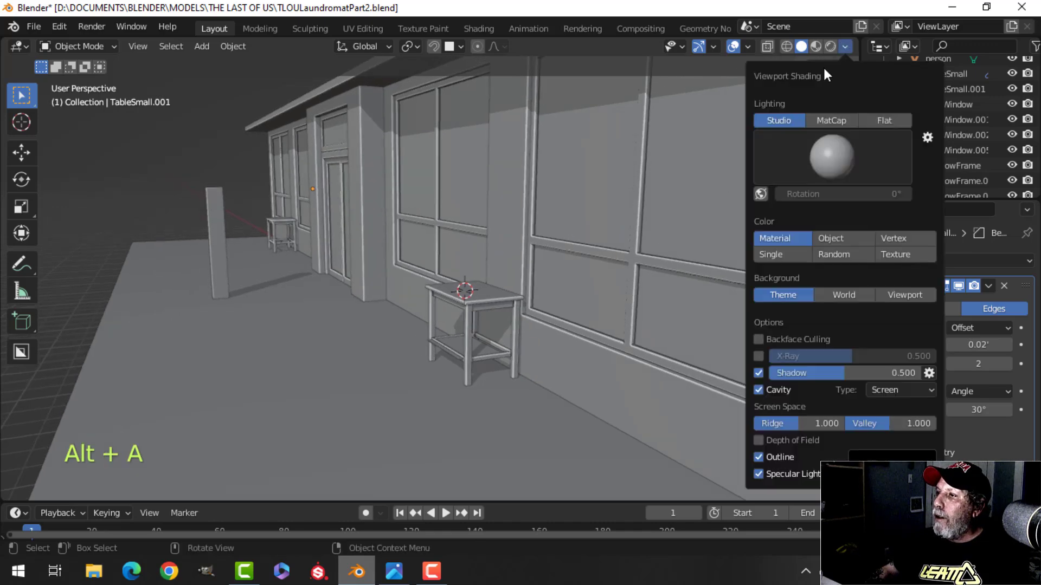
pyautogui.click(822, 122)
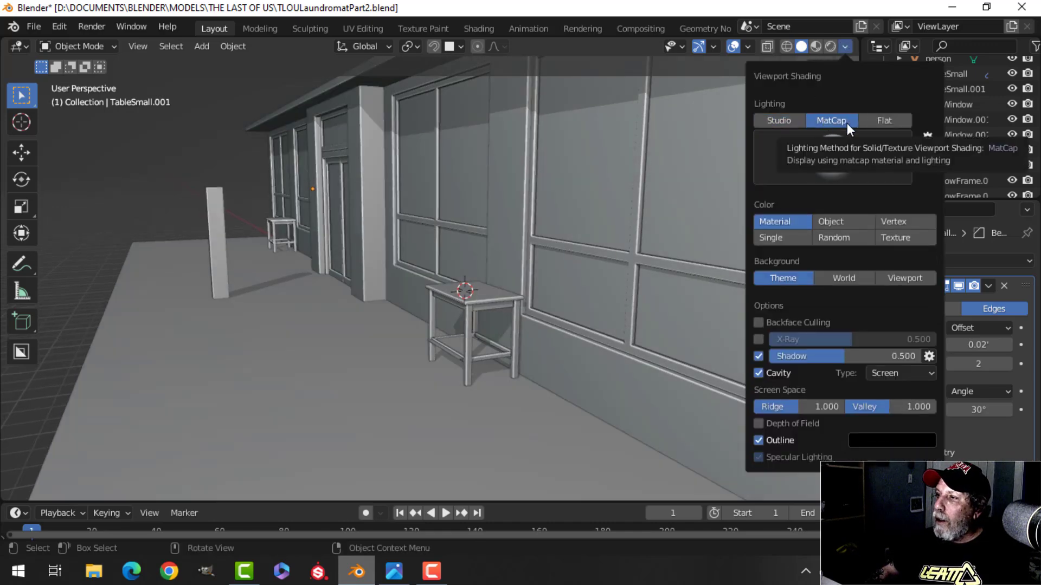
pyautogui.click(823, 155)
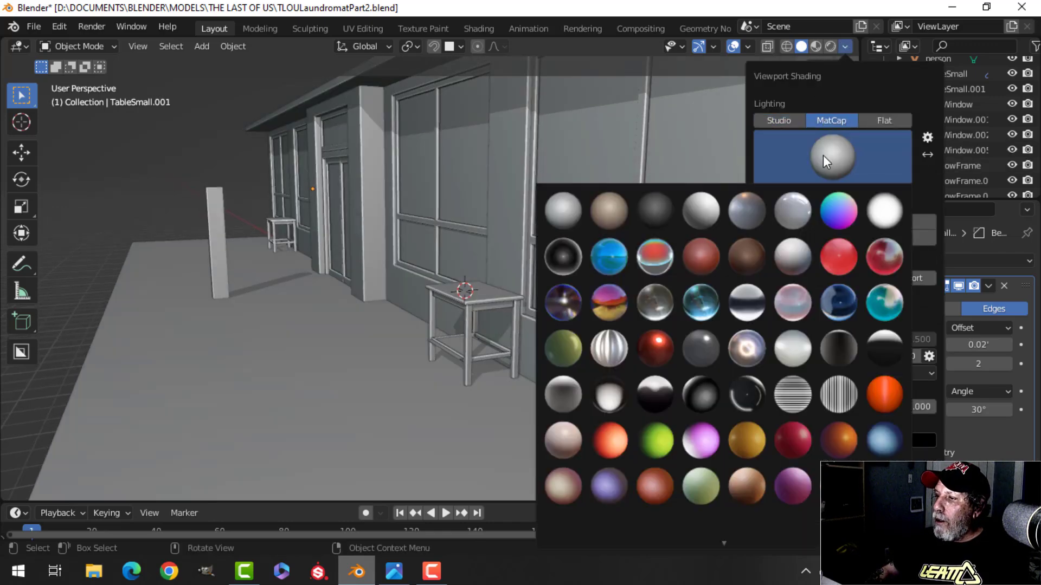
pyautogui.click(564, 485)
pyautogui.keyDown('shift'); pyautogui.moveTo(469, 383); pyautogui.dragTo(518, 257, button='middle'); pyautogui.keyUp('shift')
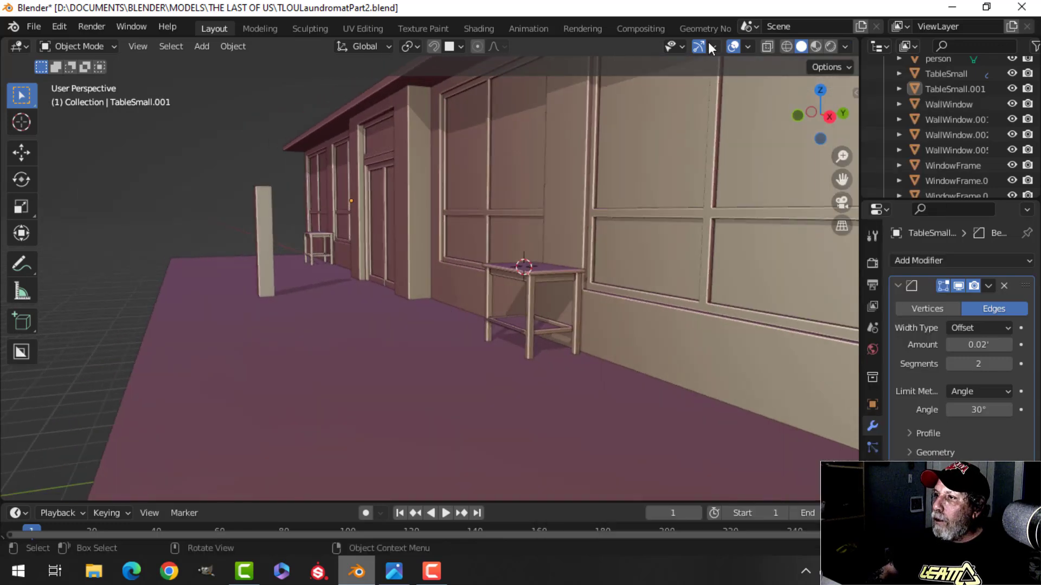
# - Hide the viewport gizmos and overlays, and change the matcap to the pale grey one with a reddish tint
pyautogui.click(845, 47)
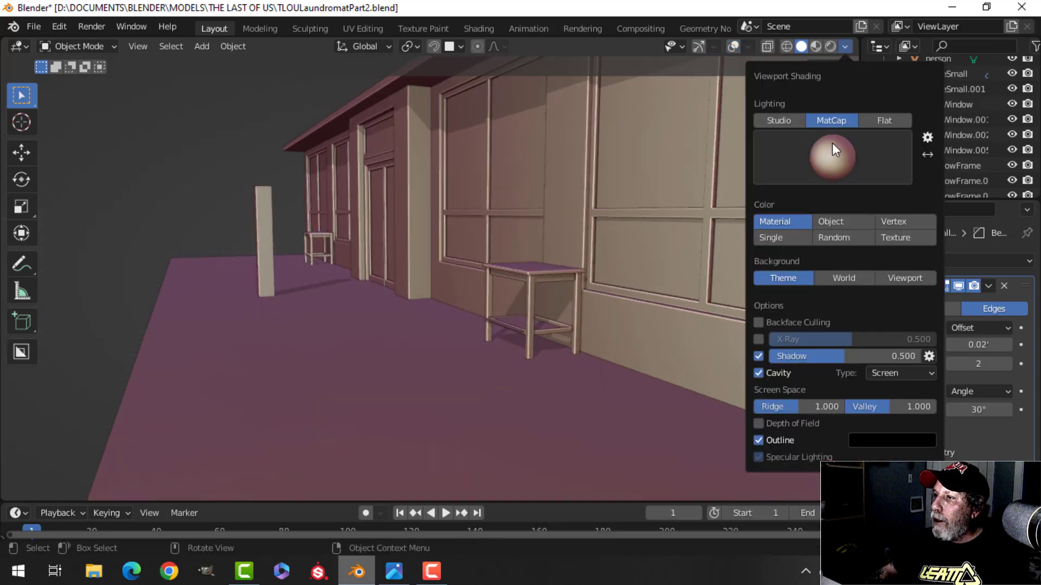
pyautogui.click(831, 147)
pyautogui.click(766, 248)
pyautogui.moveTo(761, 252)
pyautogui.keyDown('shift'); pyautogui.mouseDown(button='middle')
pyautogui.moveTo(471, 289)
pyautogui.moveTo(409, 275)
pyautogui.moveTo(440, 271)
pyautogui.mouseUp(button='middle'); pyautogui.keyUp('shift')
pyautogui.moveTo(513, 287); pyautogui.dragTo(483, 294, button='middle')
pyautogui.keyDown('shift'); pyautogui.moveTo(420, 280); pyautogui.dragTo(471, 282, button='middle'); pyautogui.keyUp('shift')
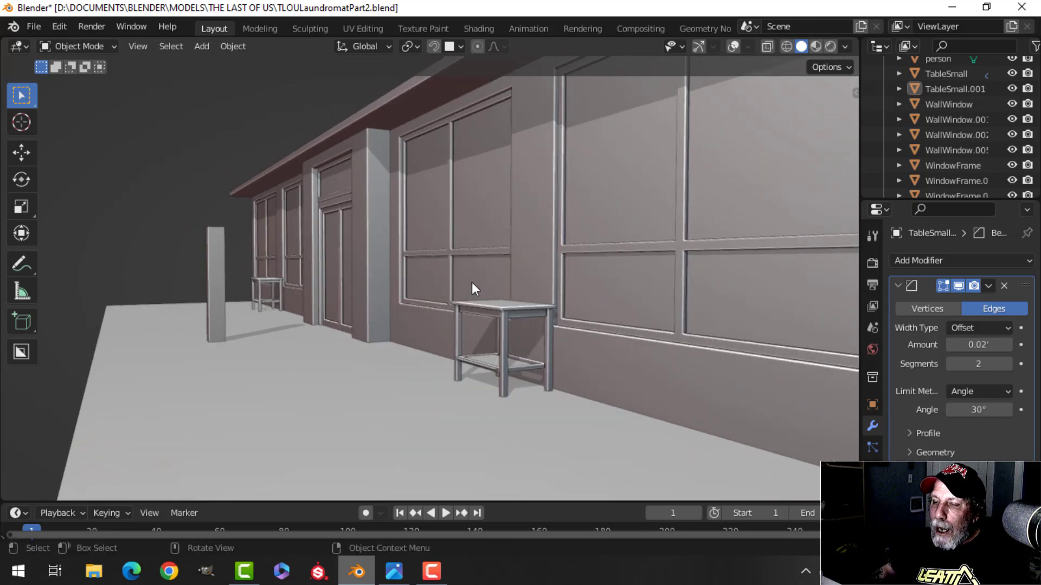